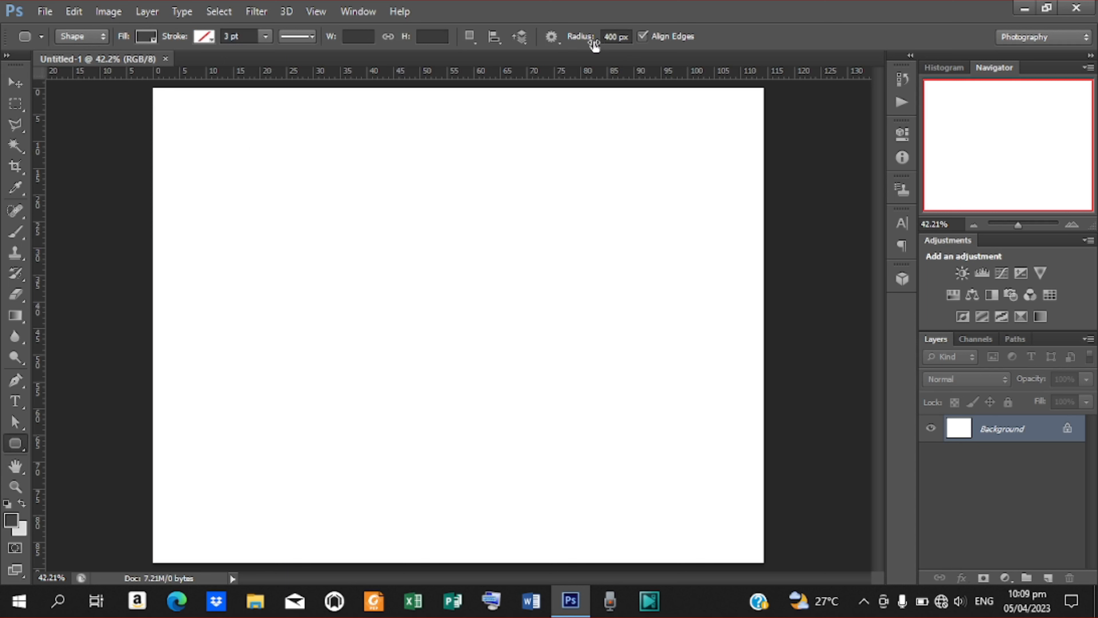
Draw a dark grey rounded rectangle with a 400 px radius across most of the canvas.
drag(213, 167, 656, 558)
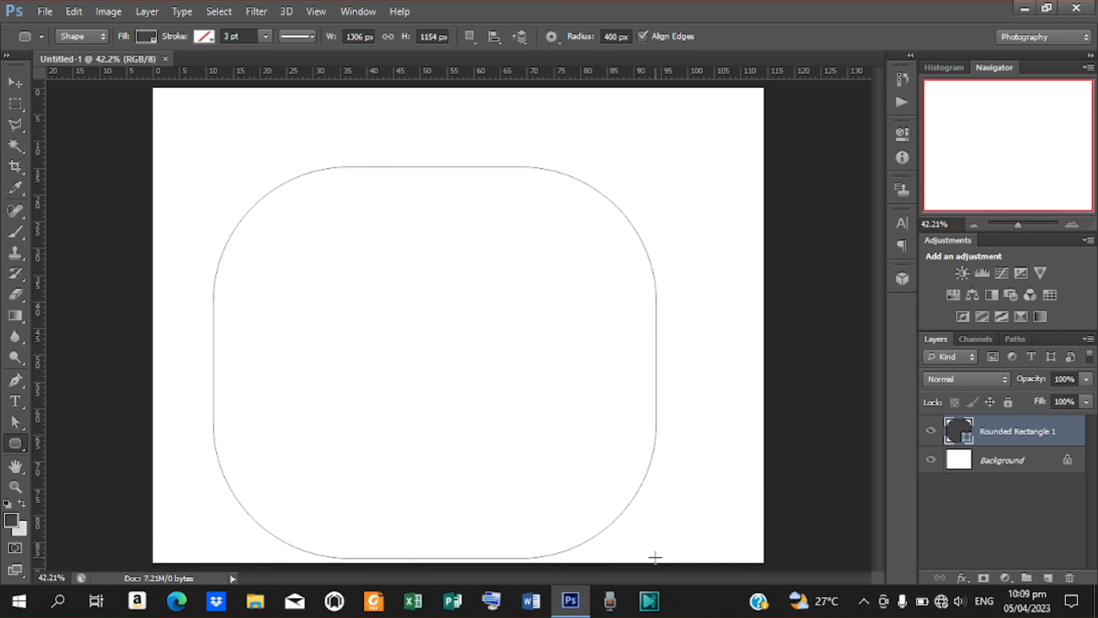
click(15, 82)
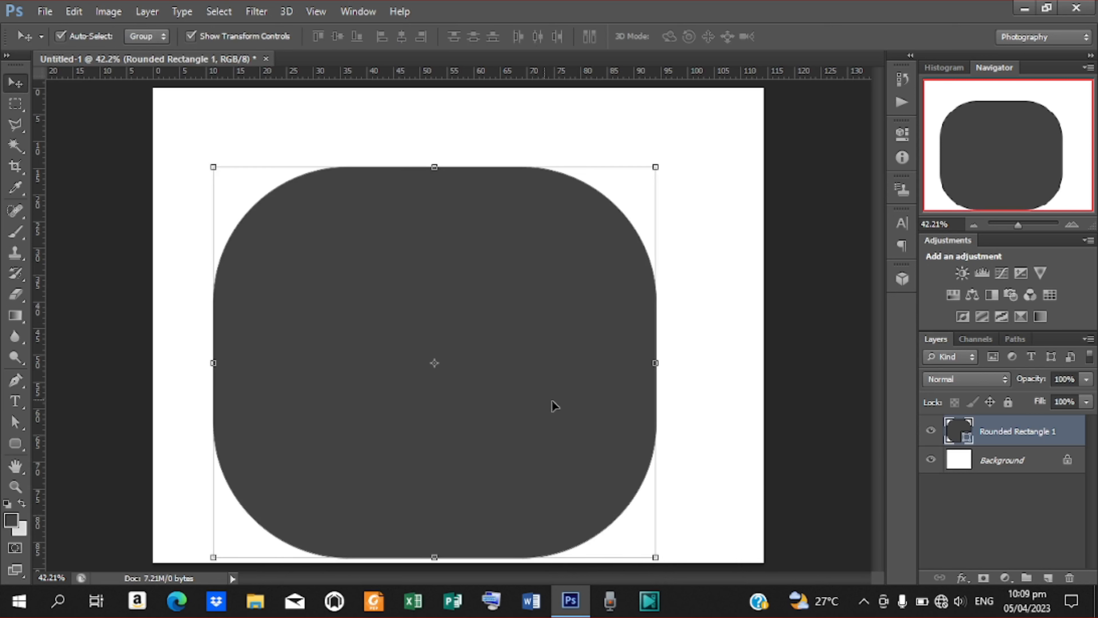
Rotate the rounded rectangle 22.76°, scale it to 88.88% and push it toward the top-left.
drag(473, 357, 347, 255)
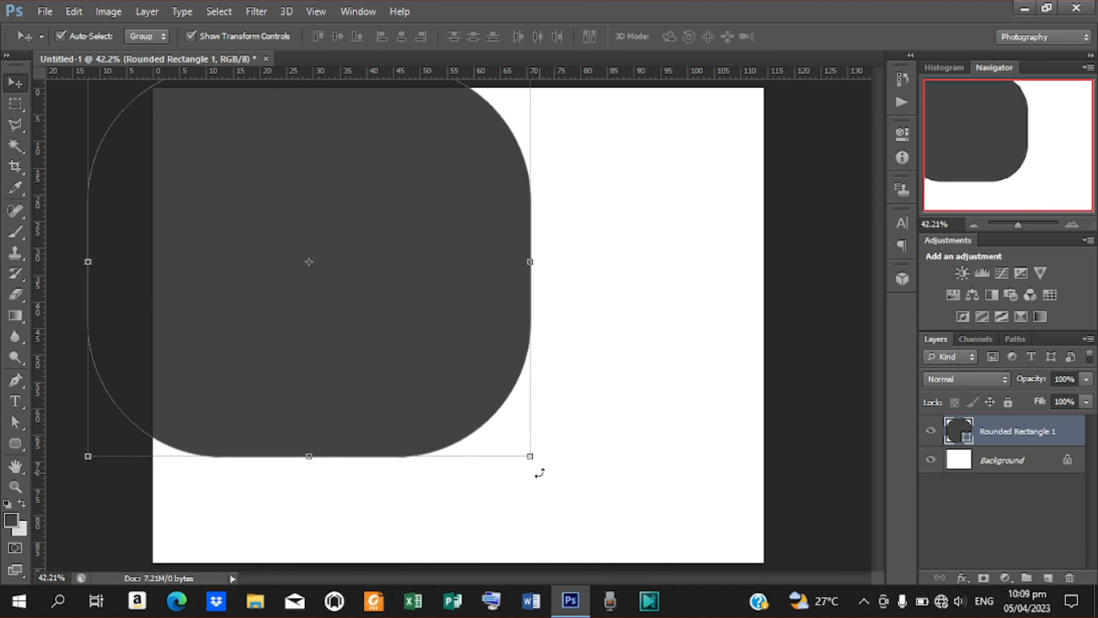
key(ctrl+t)
drag(493, 501, 427, 518)
drag(392, 439, 313, 336)
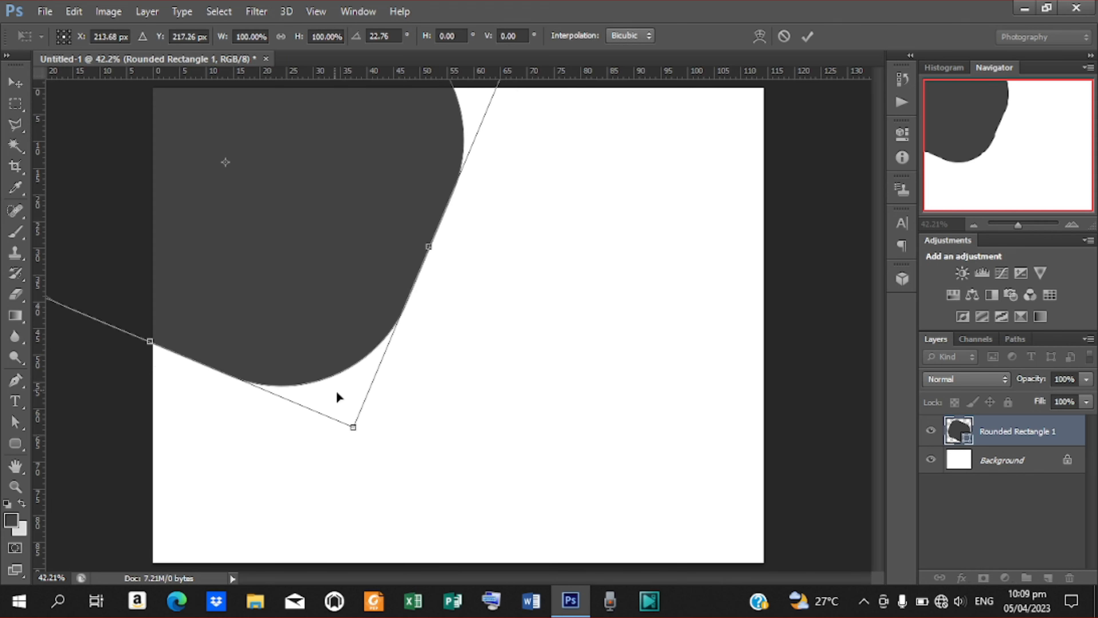
drag(353, 426, 343, 390)
drag(311, 262, 337, 297)
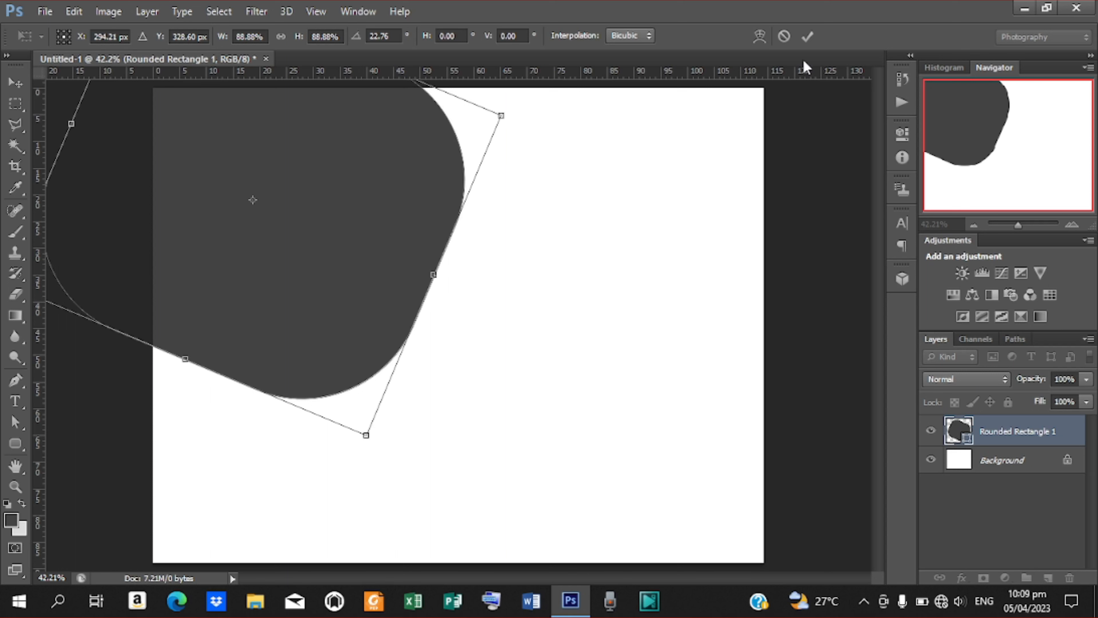
click(807, 36)
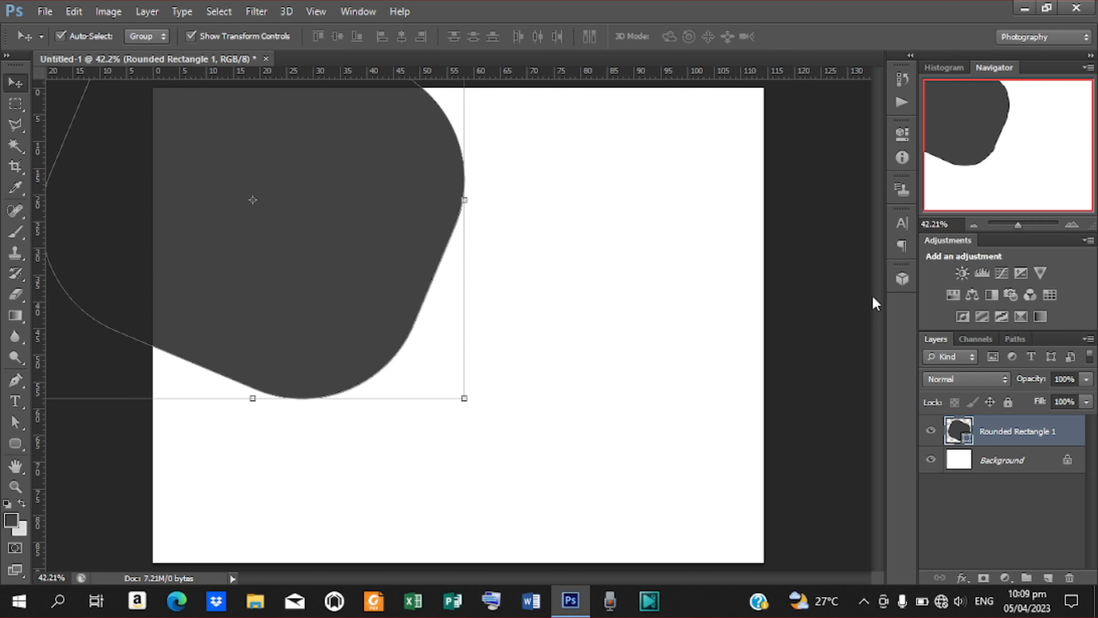
right_click(1005, 434)
Duplicate the rounded rectangle layer and offset the copy slightly up-left.
click(753, 131)
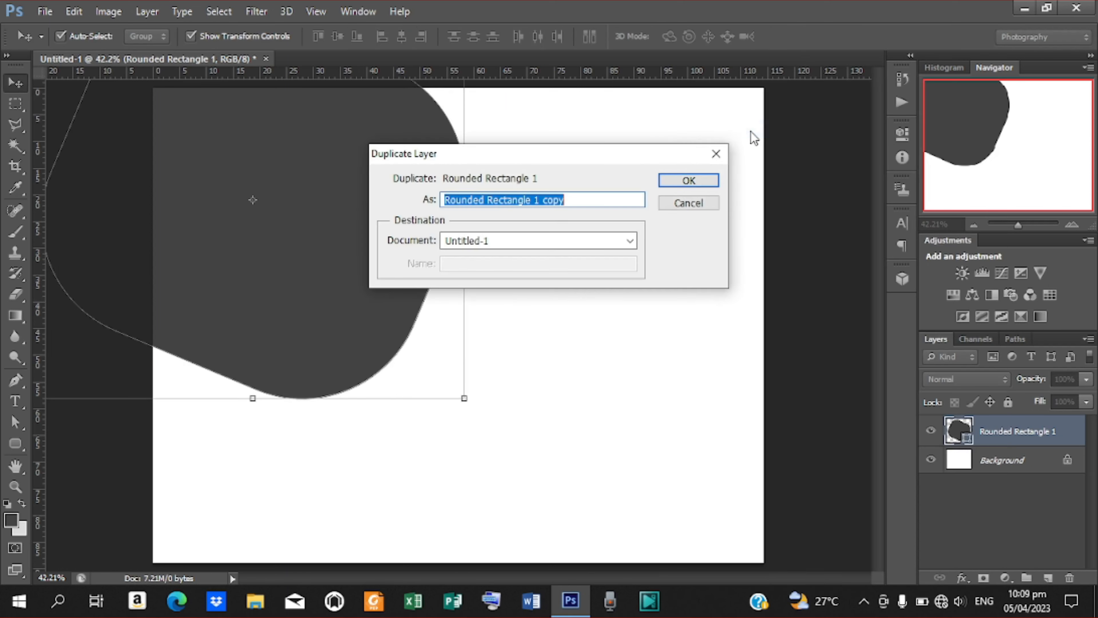
click(689, 181)
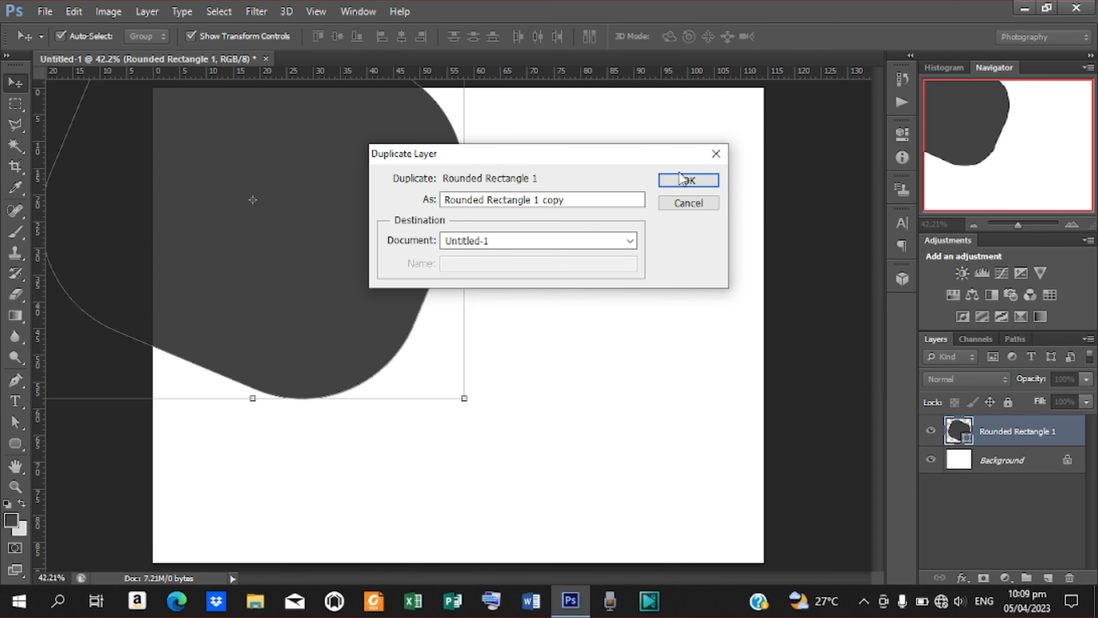
click(683, 182)
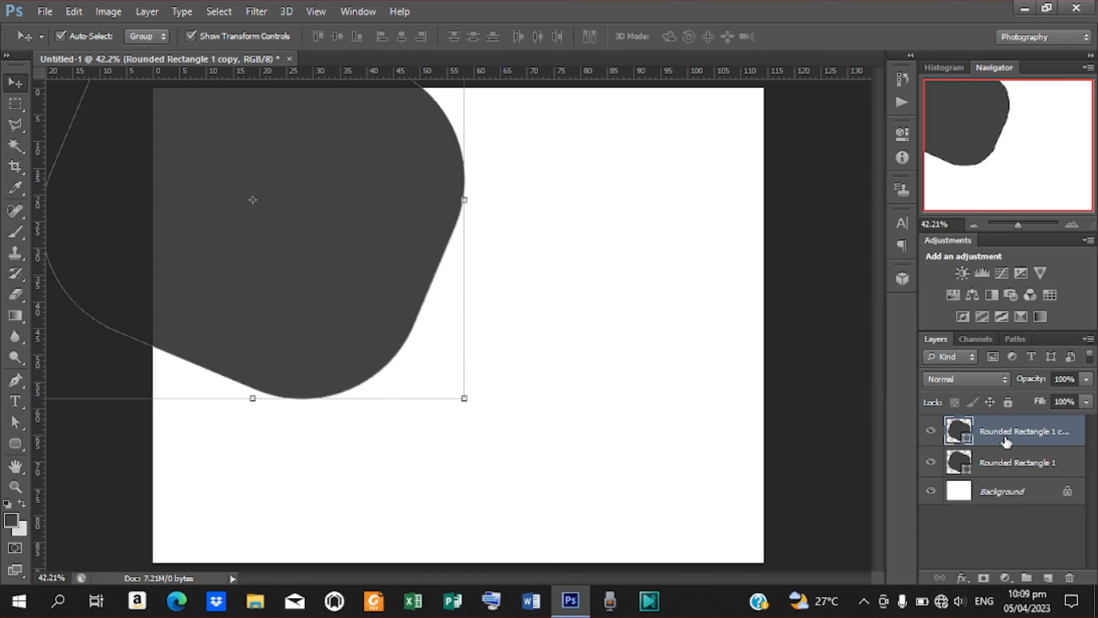
drag(358, 314, 343, 304)
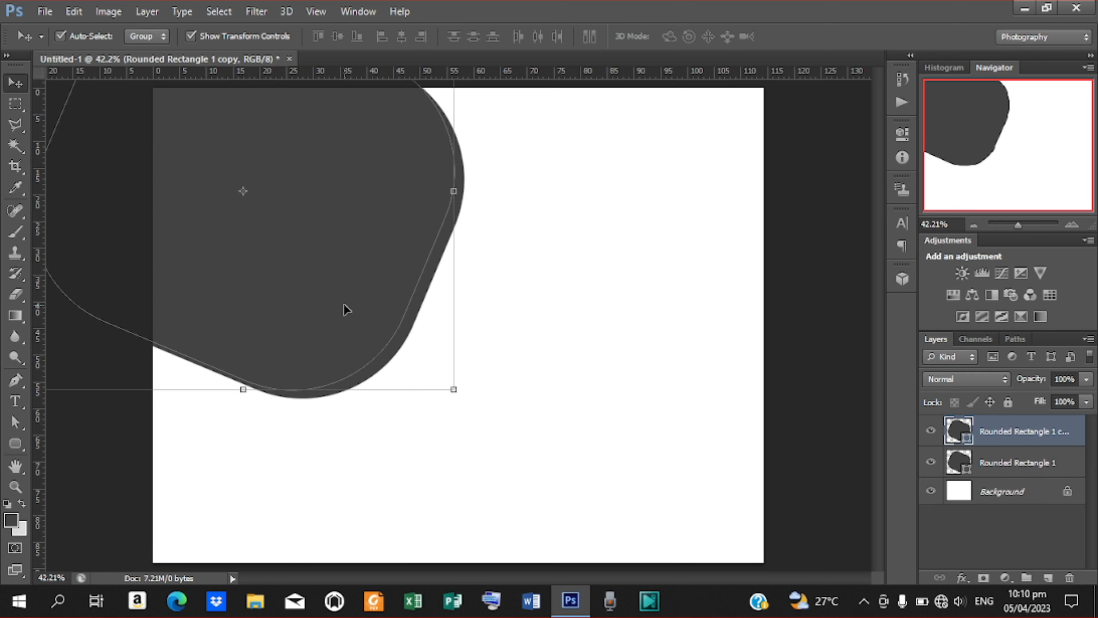
Change the copy's fill colour to white (ffffff), leaving a thin dark rim.
double_click(966, 441)
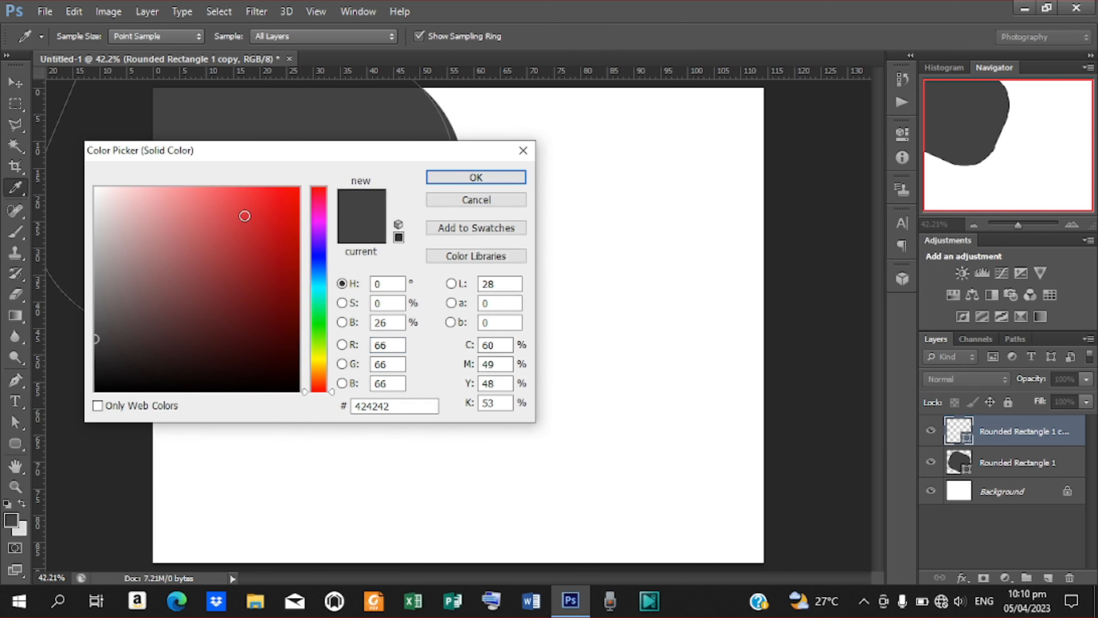
click(174, 231)
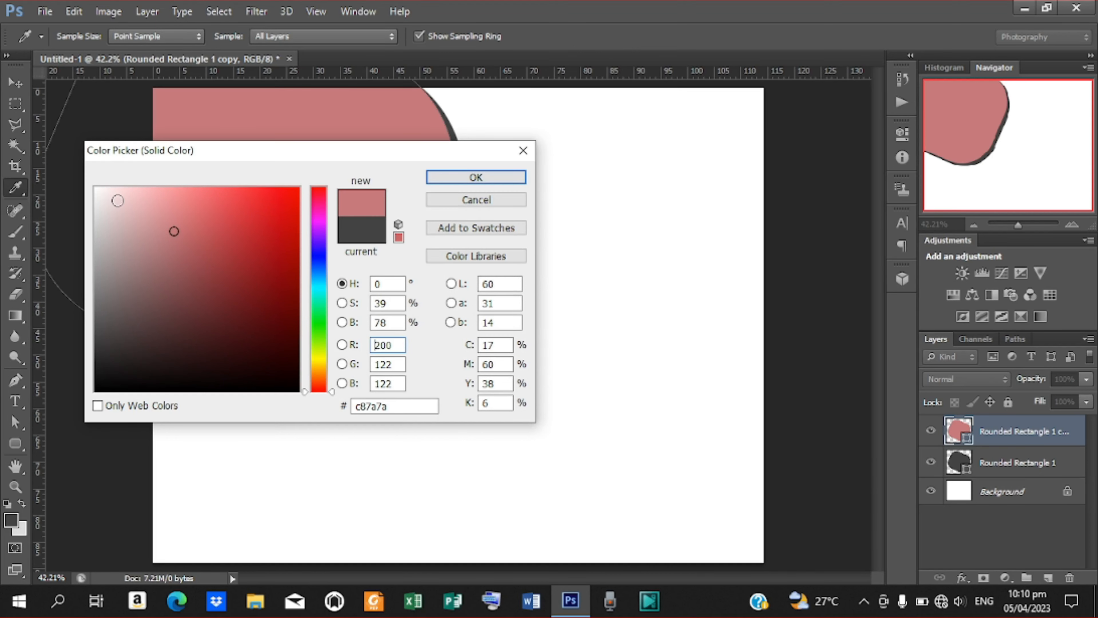
drag(117, 201, 76, 170)
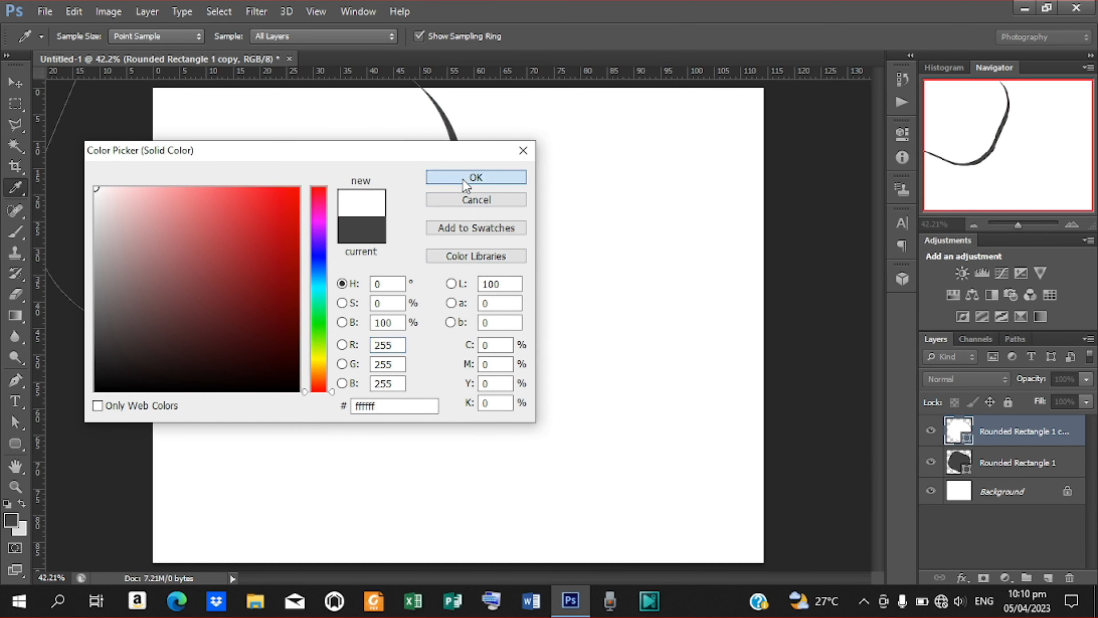
click(462, 178)
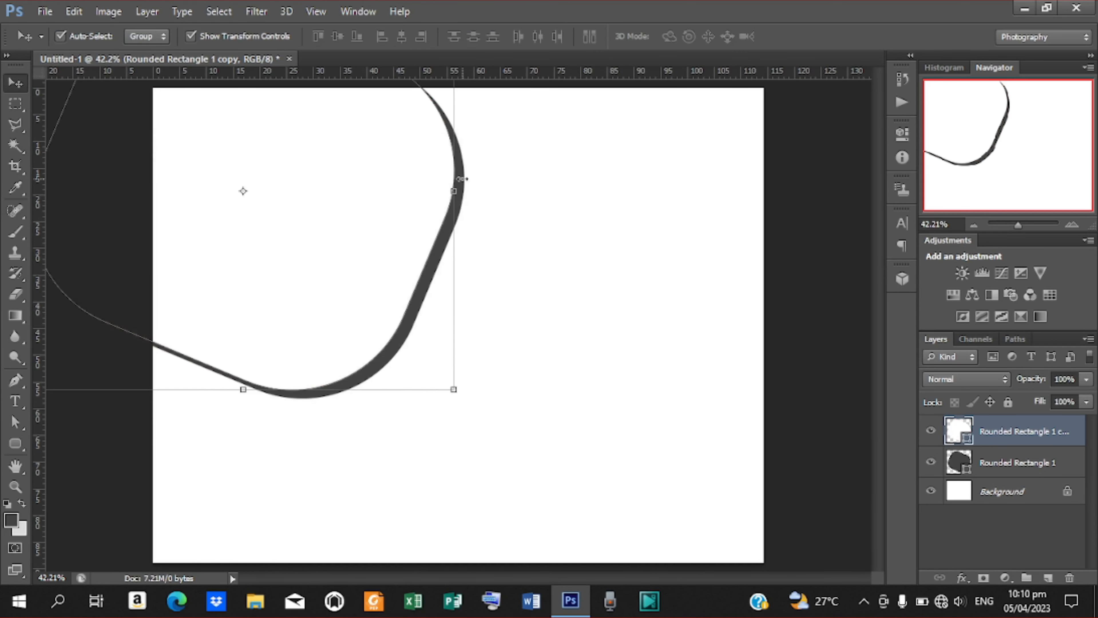
click(43, 11)
Place the burger photo over the tilted white shape and commit it.
click(88, 269)
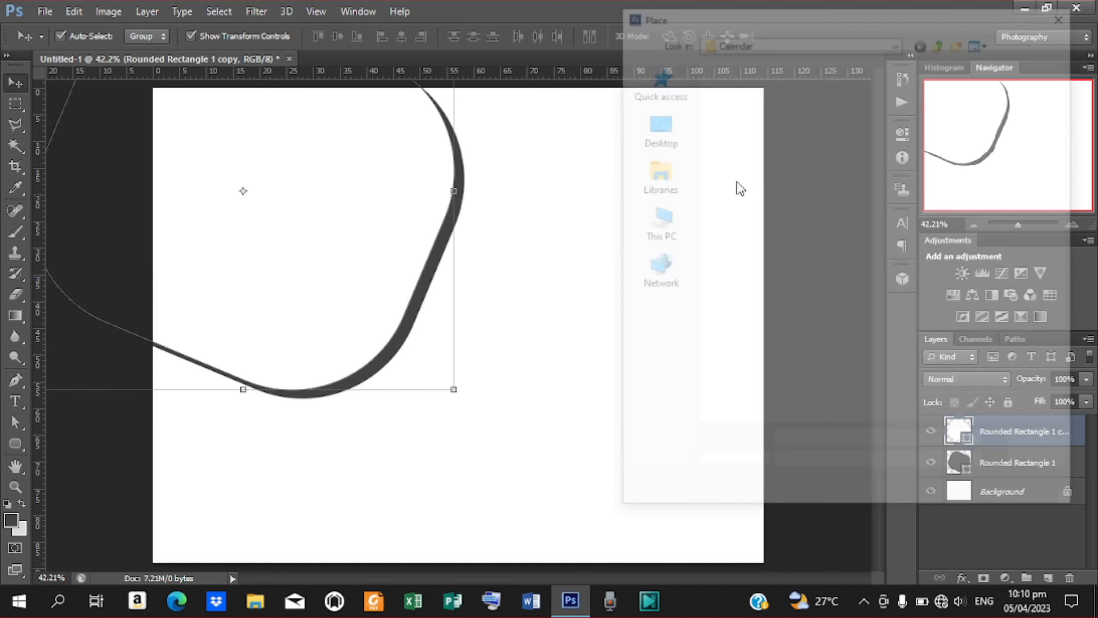
click(813, 124)
click(1052, 453)
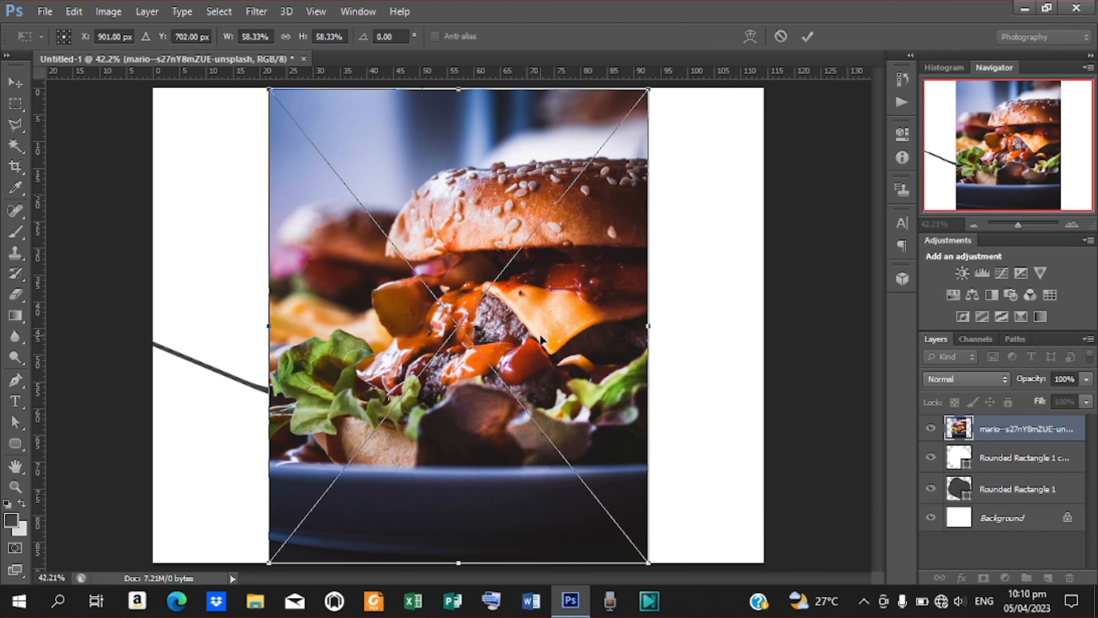
drag(541, 340, 345, 212)
click(807, 37)
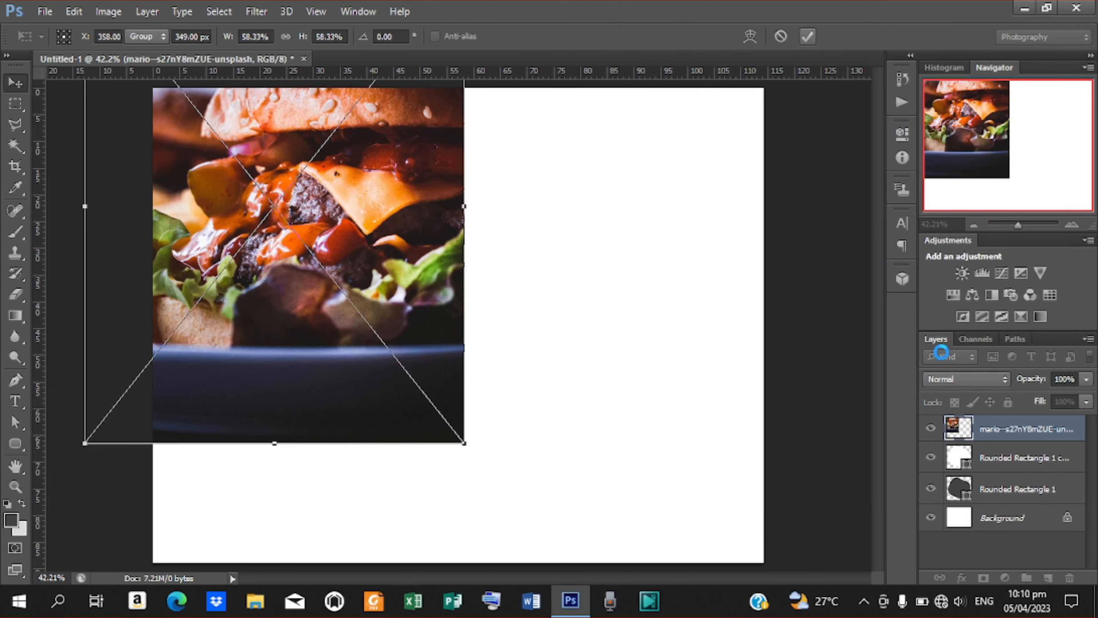
Clip the burger photo to the white shape and scale it to about 52.6% to fill the frame.
right_click(992, 435)
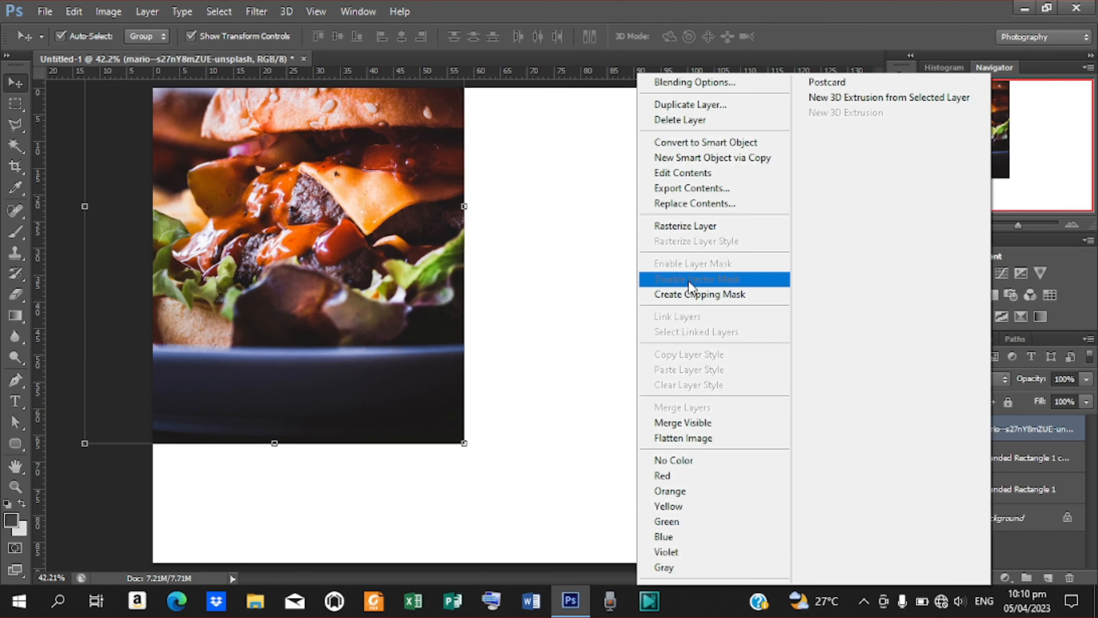
click(692, 294)
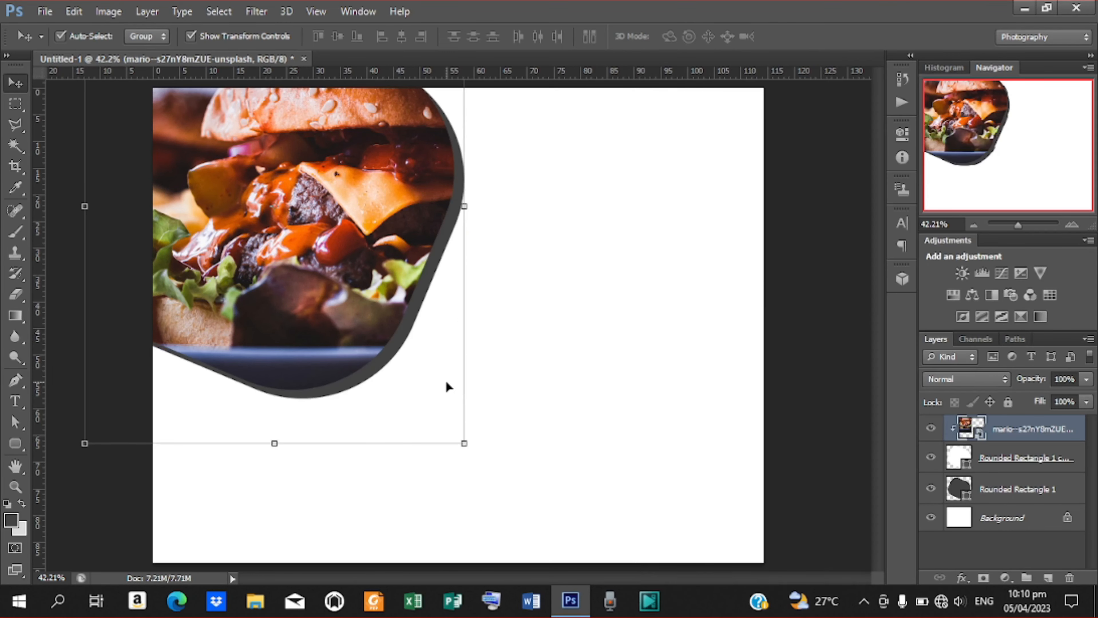
drag(340, 191, 336, 229)
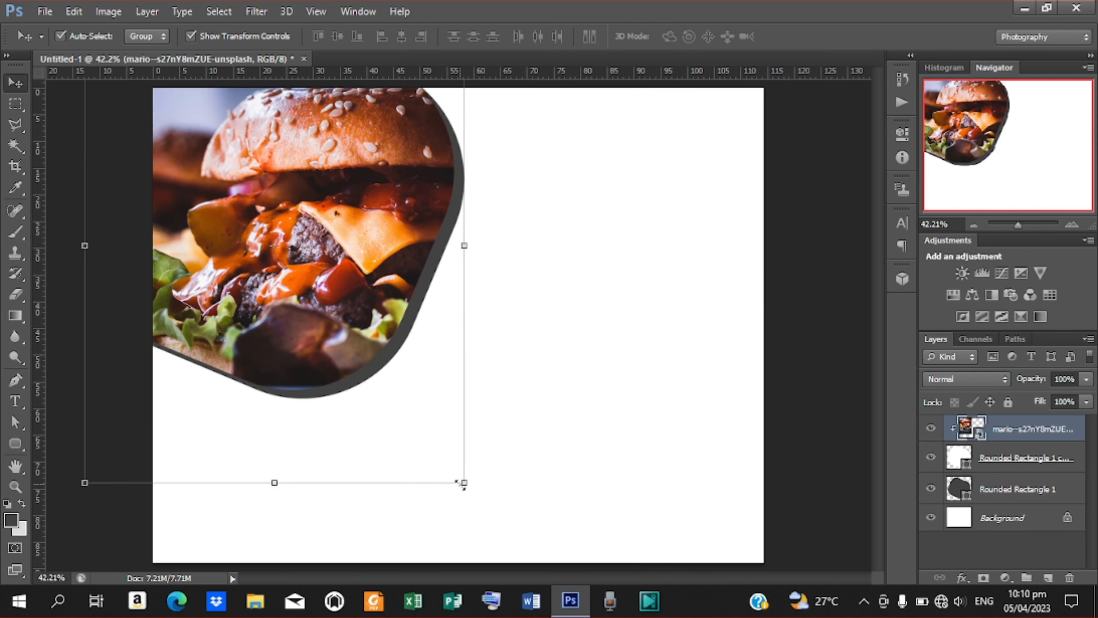
drag(462, 482, 454, 447)
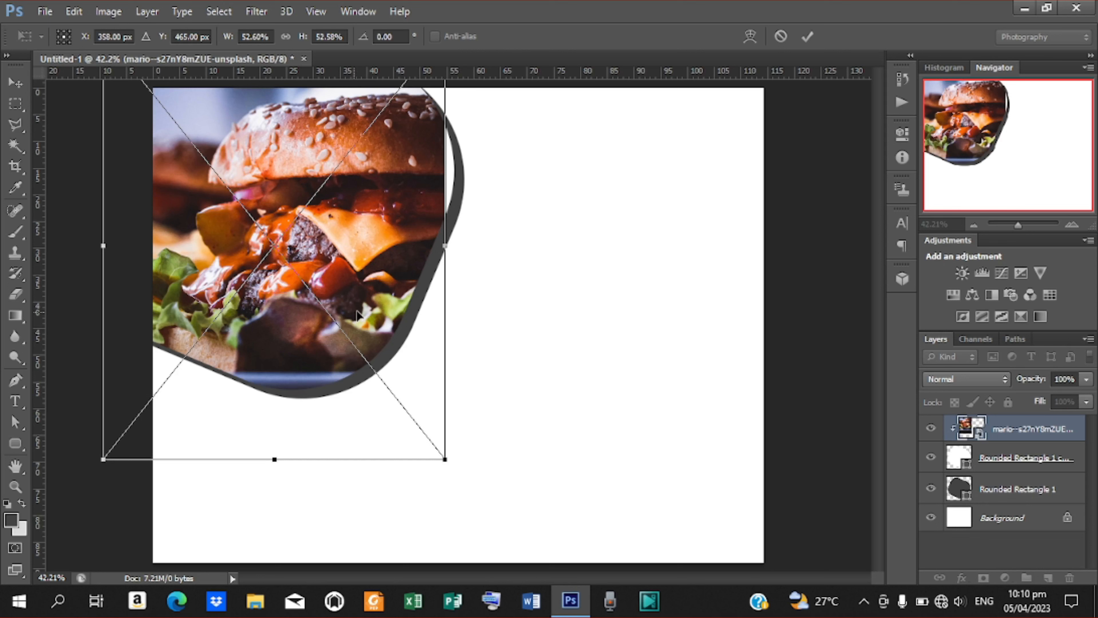
drag(357, 315, 361, 315)
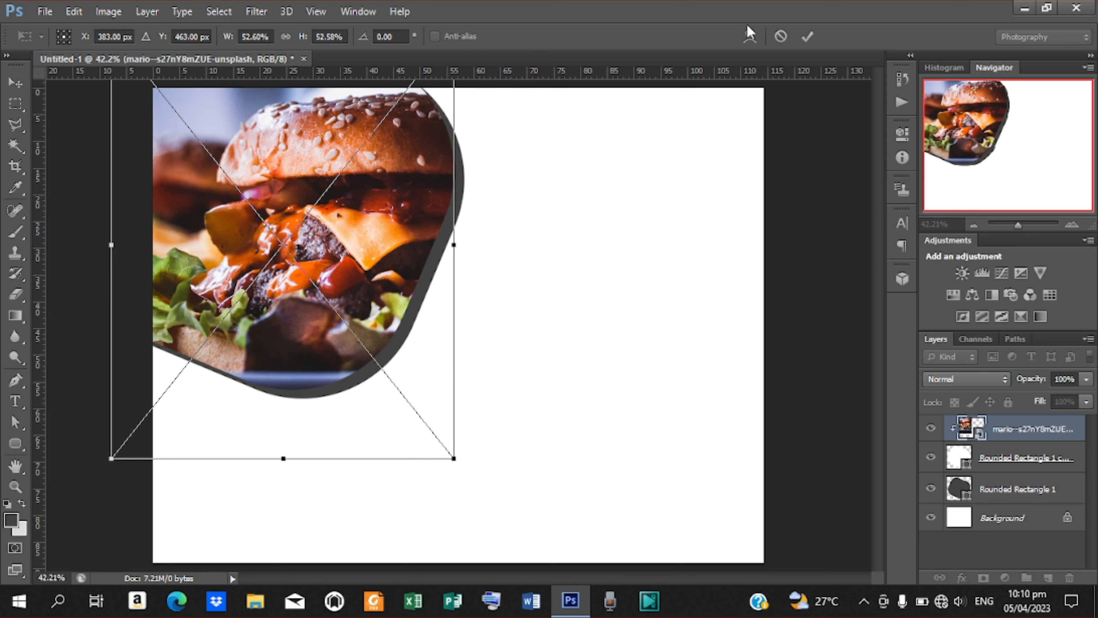
click(807, 36)
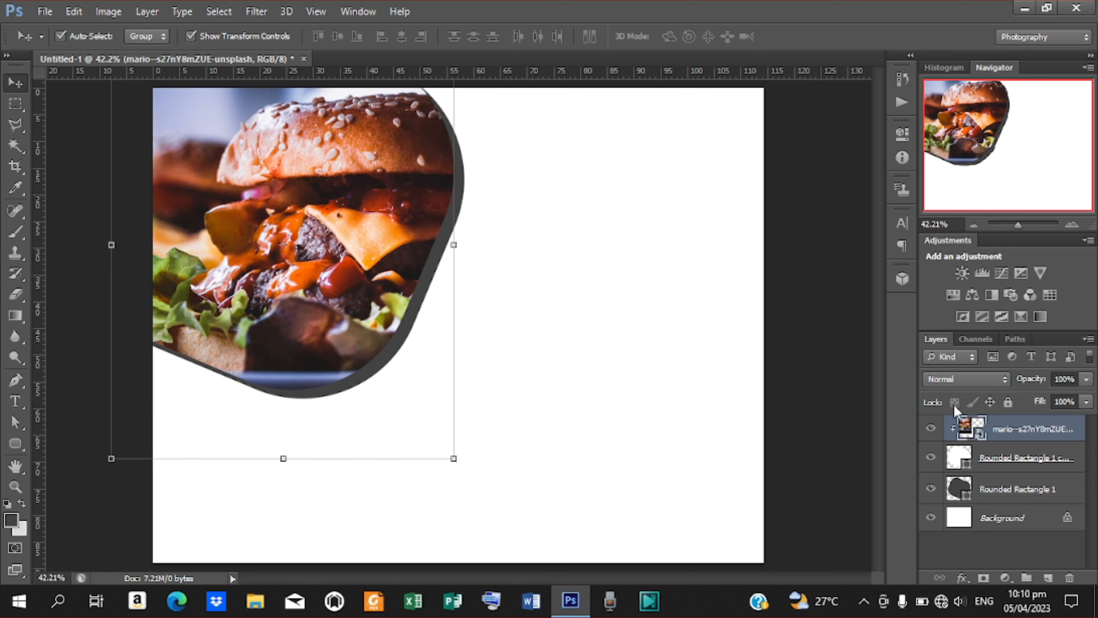
click(997, 491)
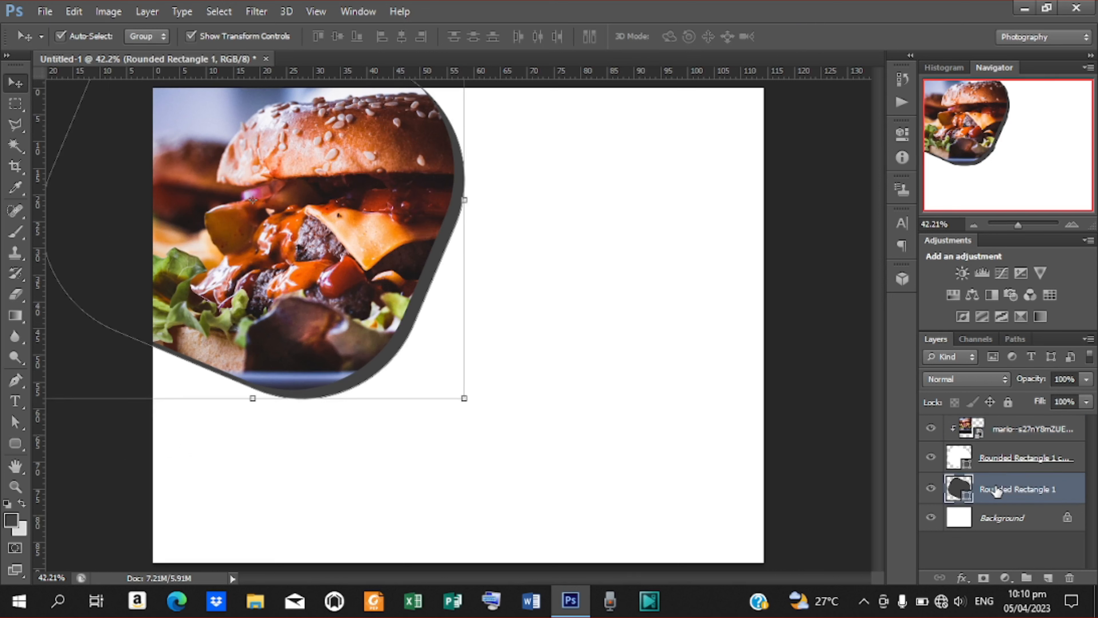
Duplicate the dark grey shape, rotate the copy 24.87° across the top right, and stack it below the original.
key(ctrl+j)
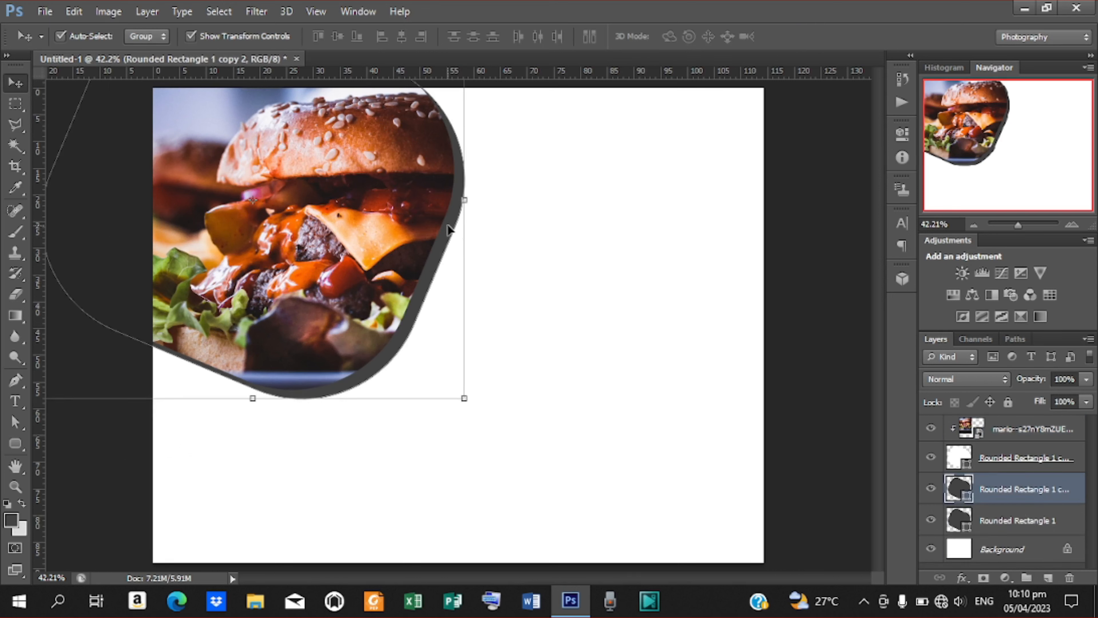
drag(452, 227, 710, 219)
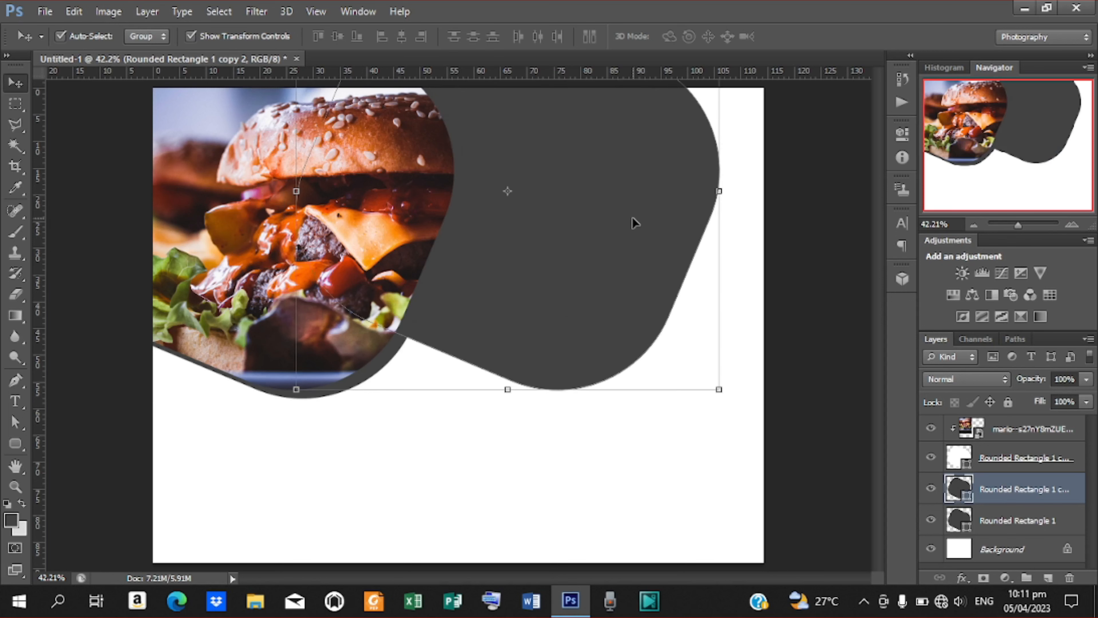
drag(619, 223, 726, 208)
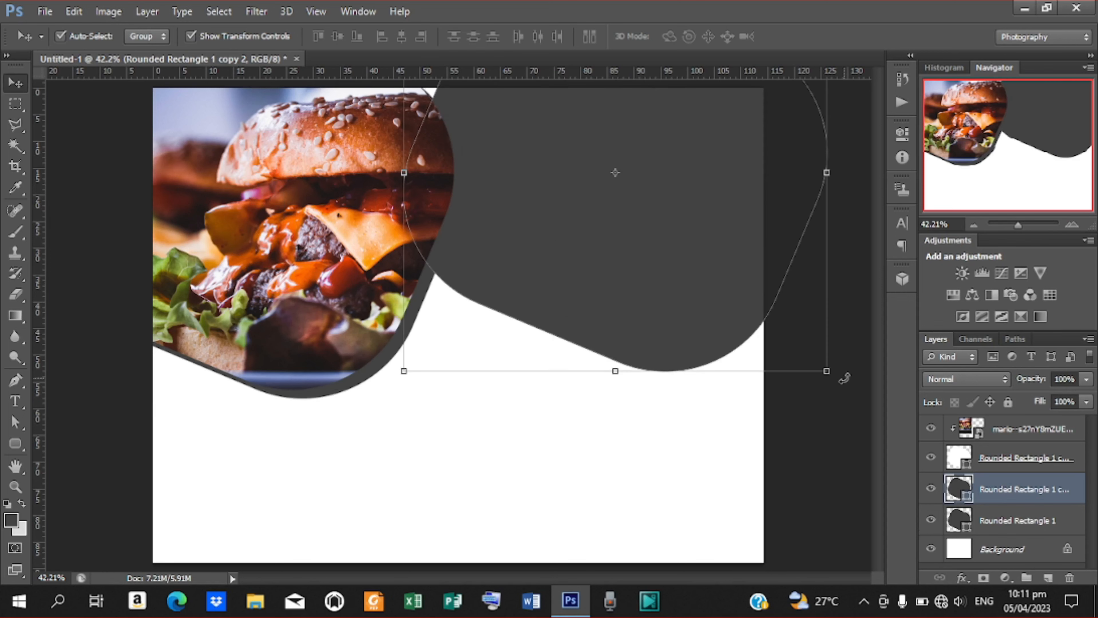
drag(843, 380, 725, 442)
drag(676, 291, 626, 187)
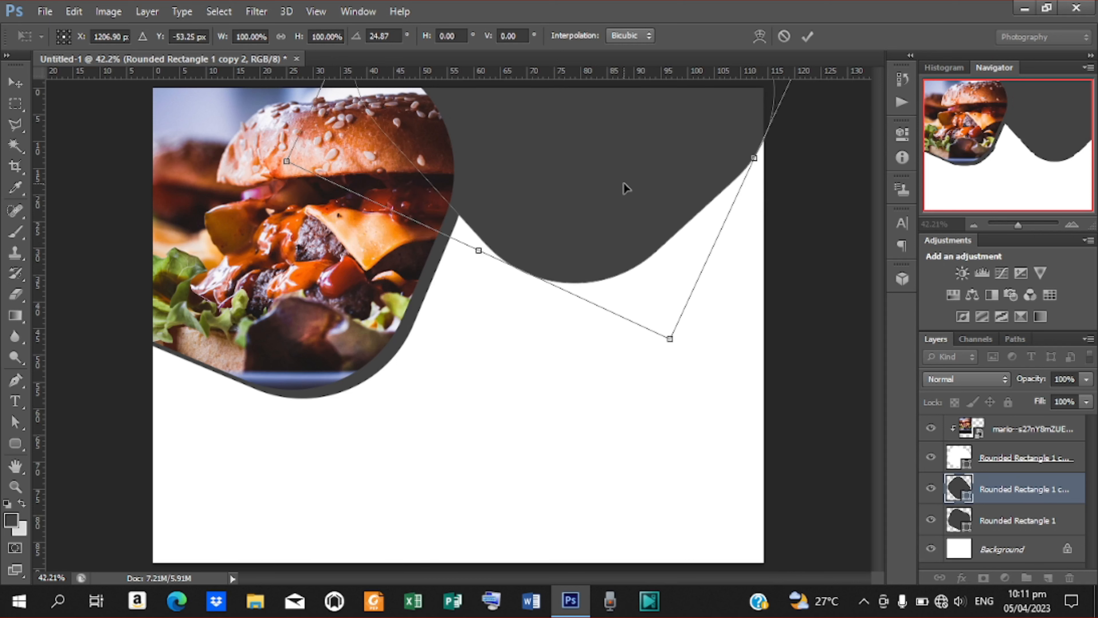
click(807, 36)
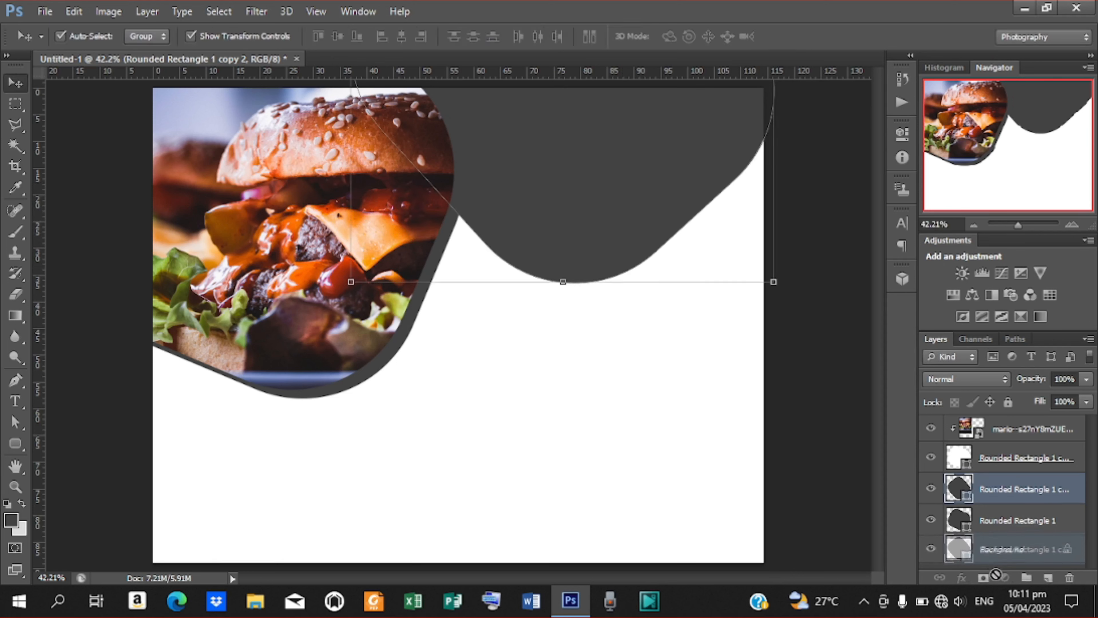
drag(994, 526, 986, 471)
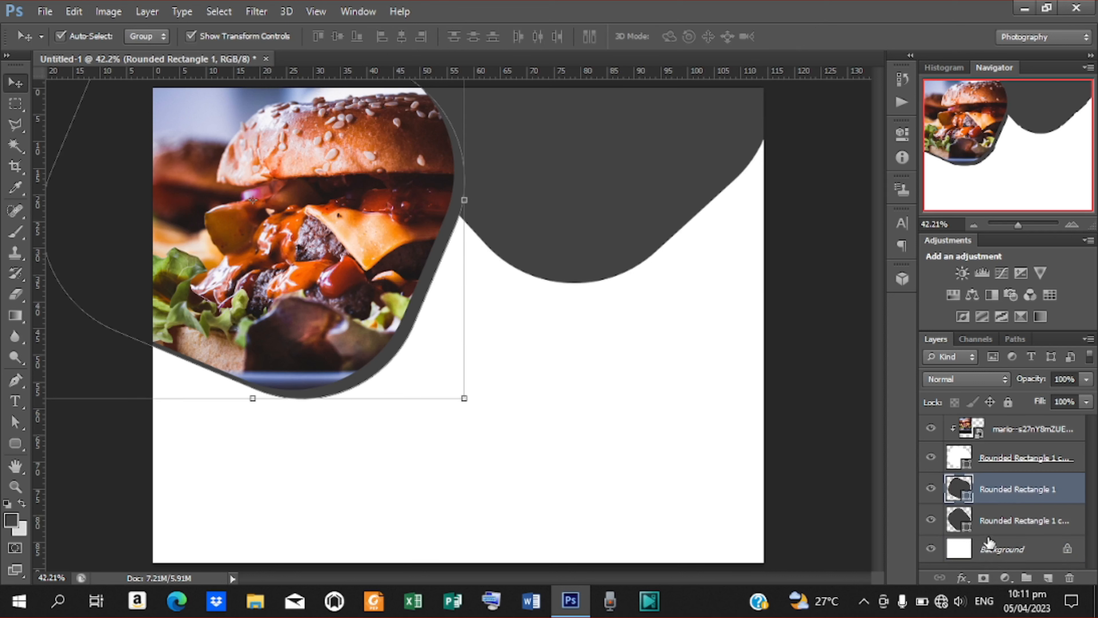
Add a Gradient Overlay to the wave layer and set its left stop to crimson c6003d.
click(999, 522)
right_click(999, 521)
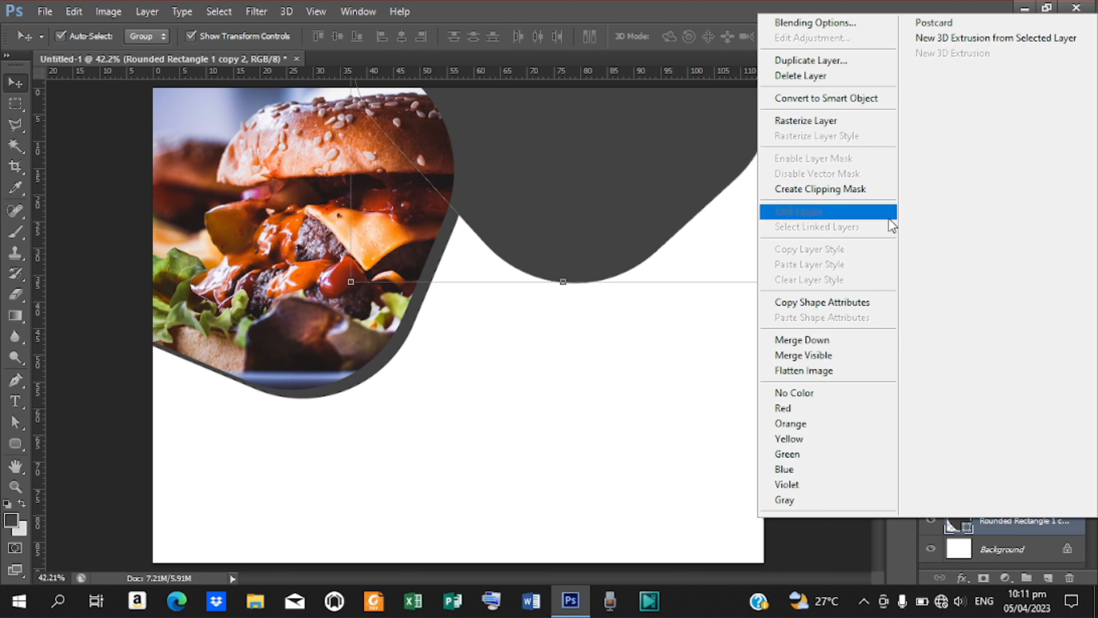
click(832, 23)
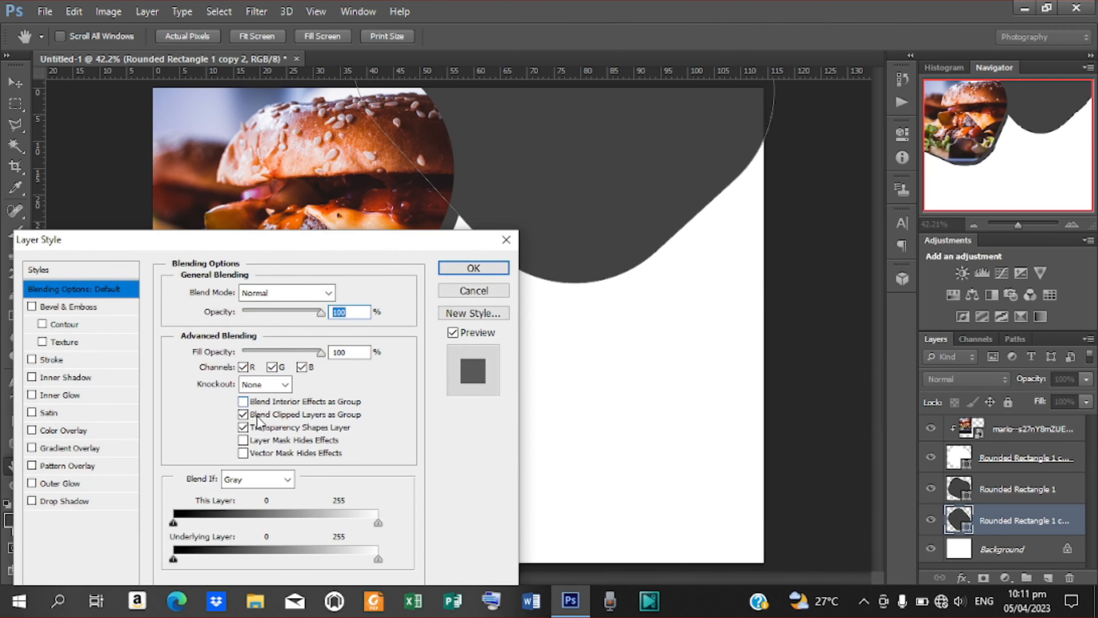
click(67, 449)
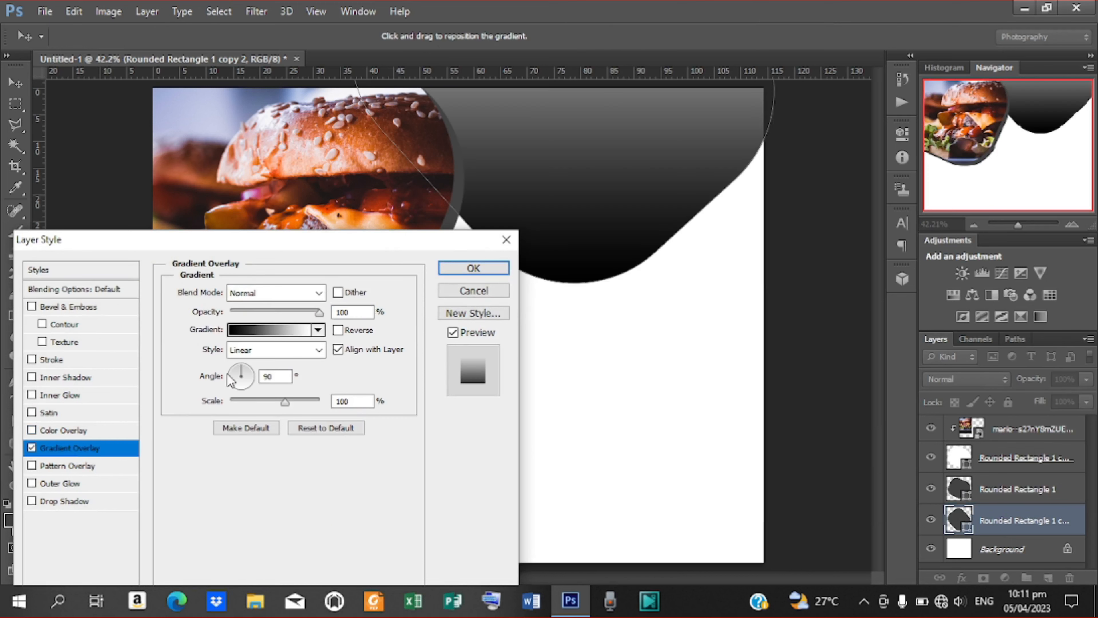
click(237, 331)
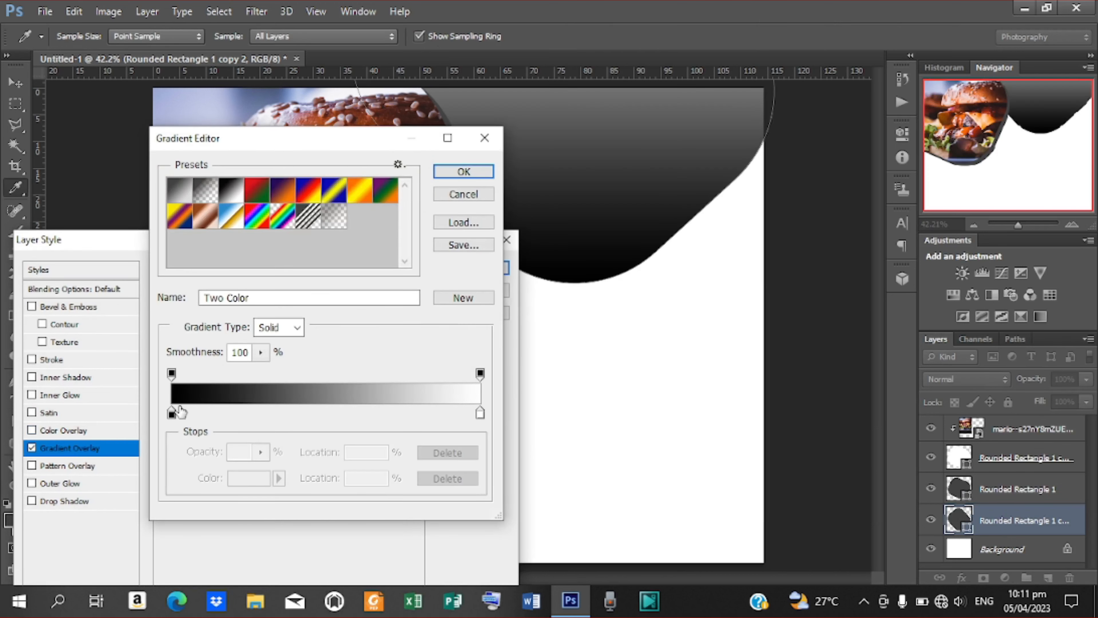
click(172, 413)
double_click(172, 413)
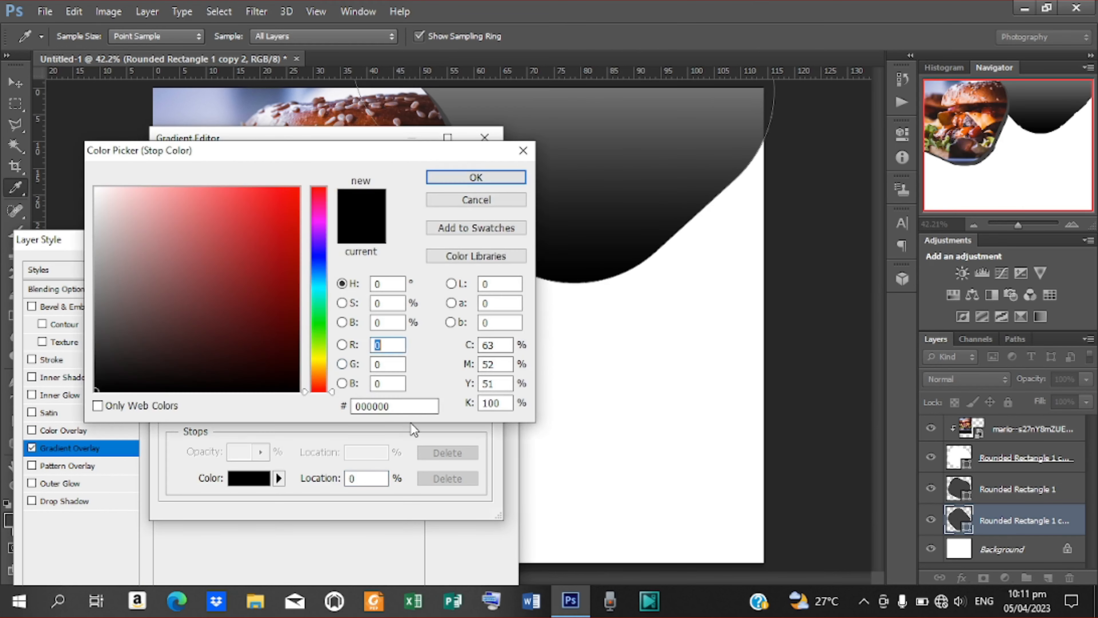
double_click(344, 406)
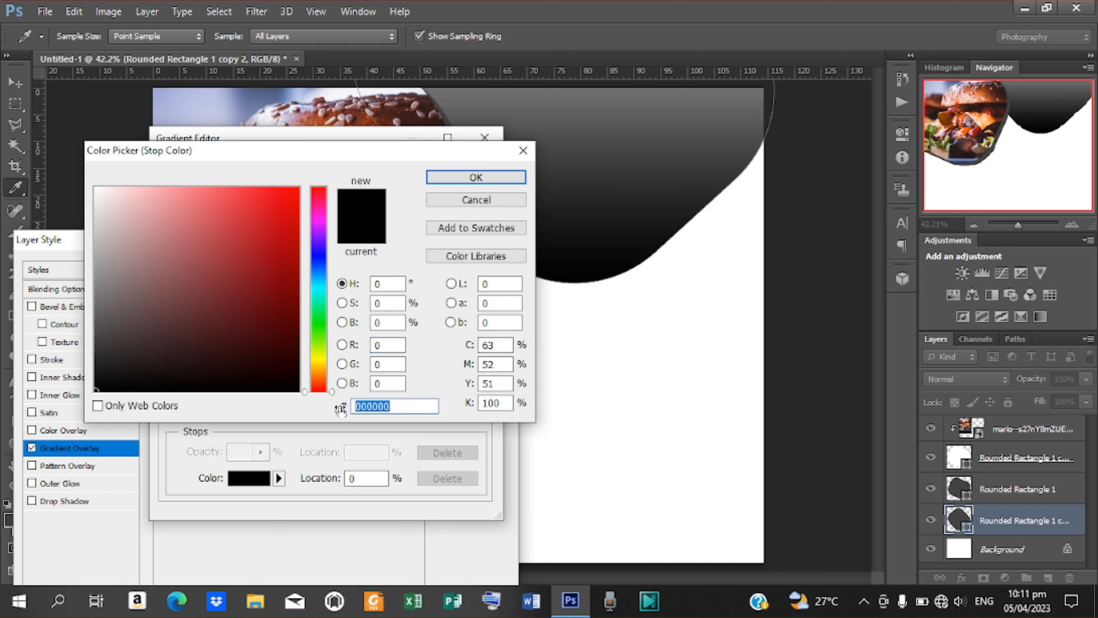
text(c6)
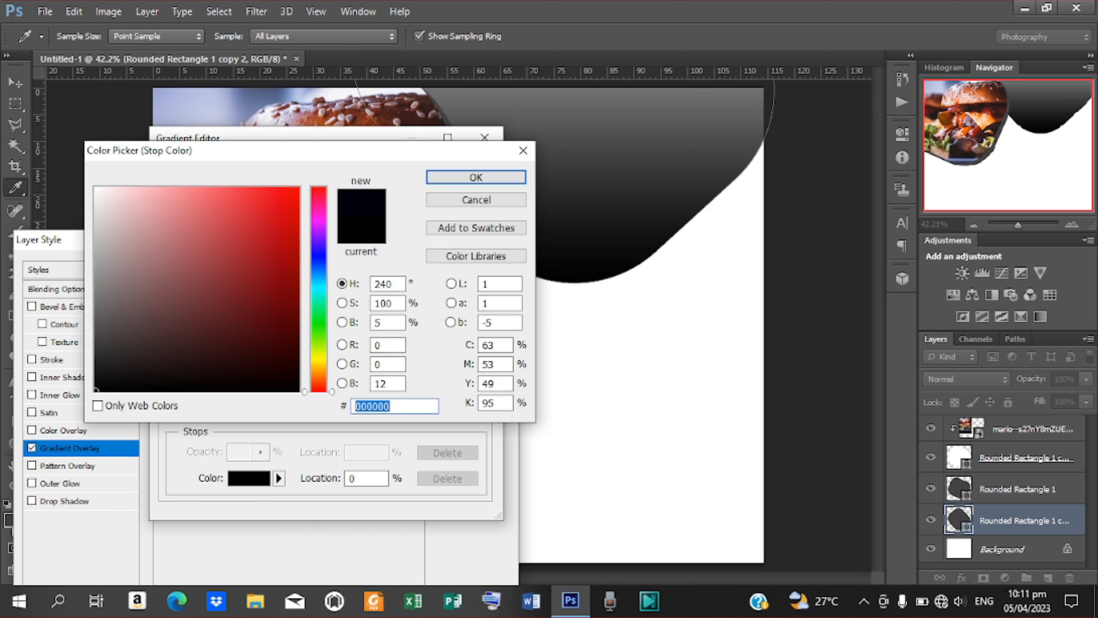
text(0)
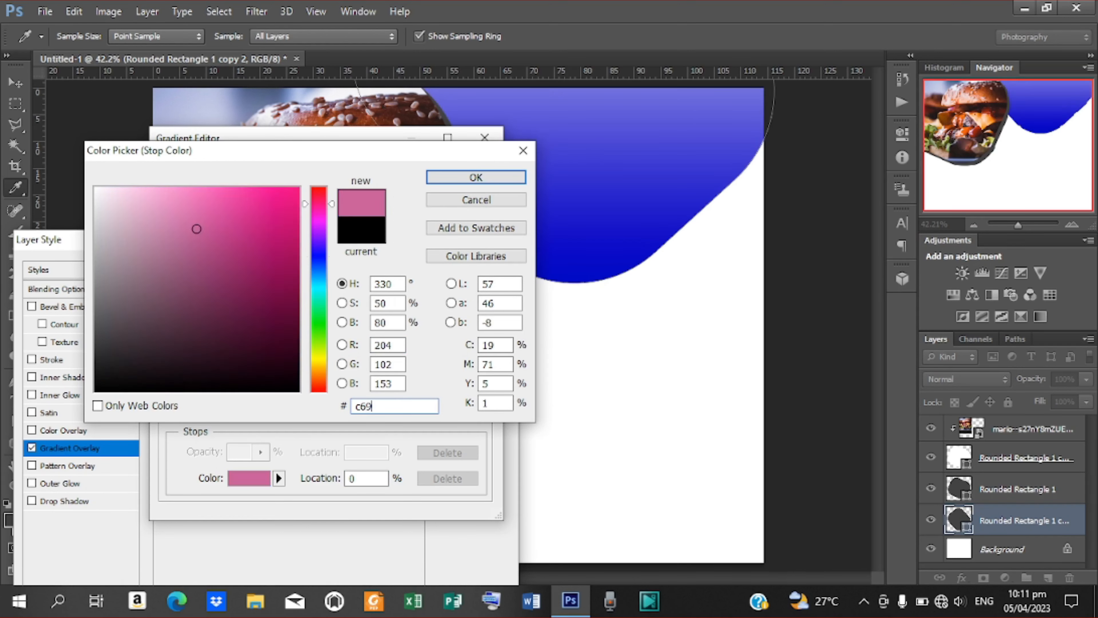
key(BackSpace)
text(00)
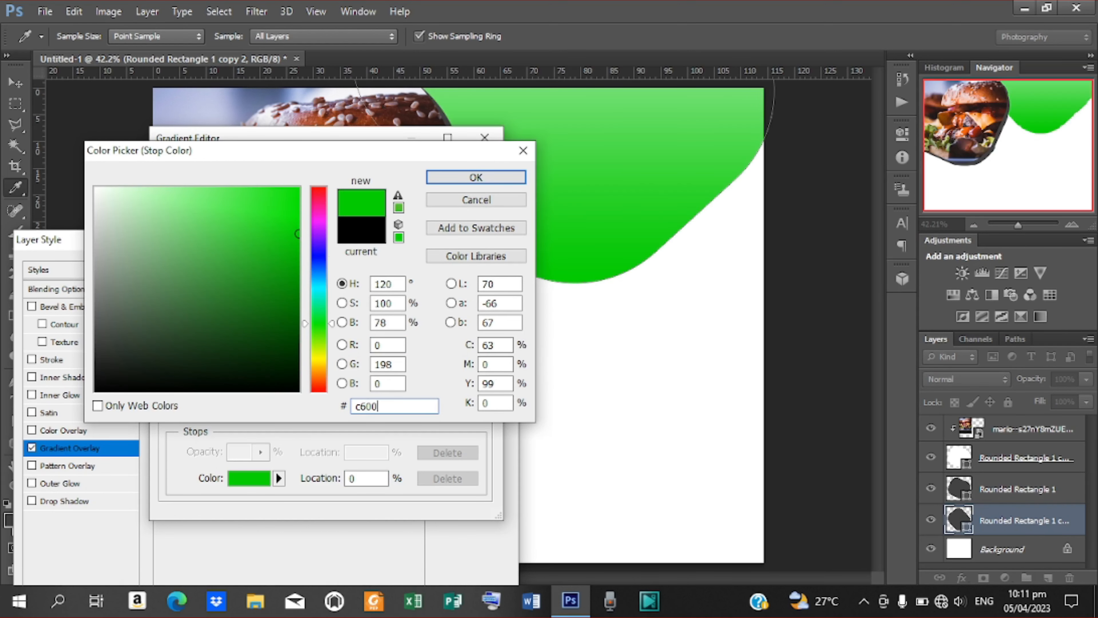
text(3d)
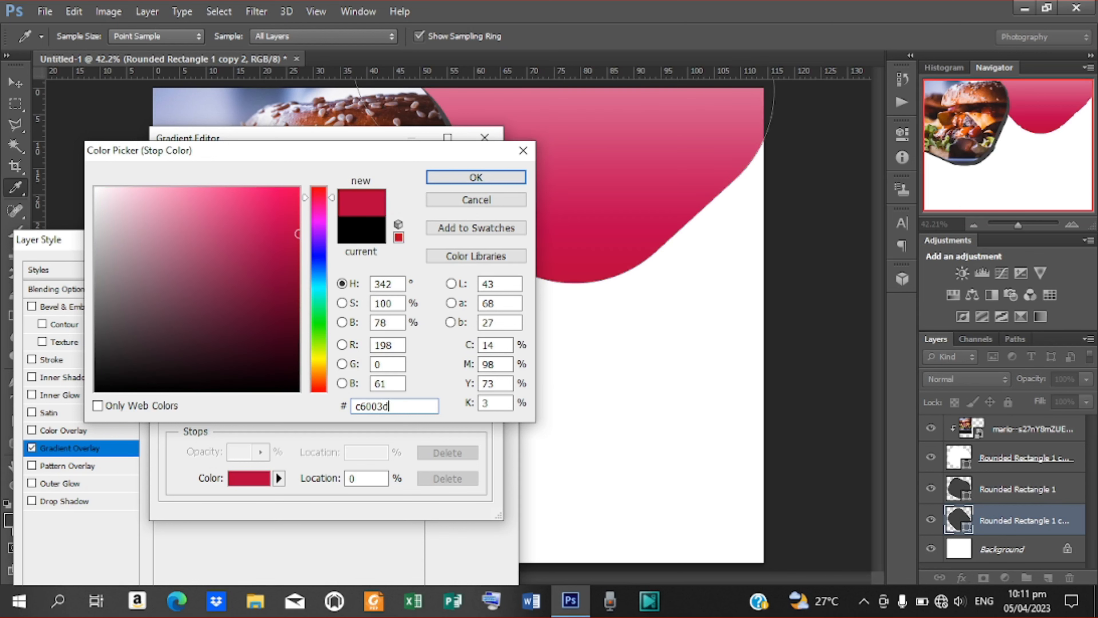
key(Return)
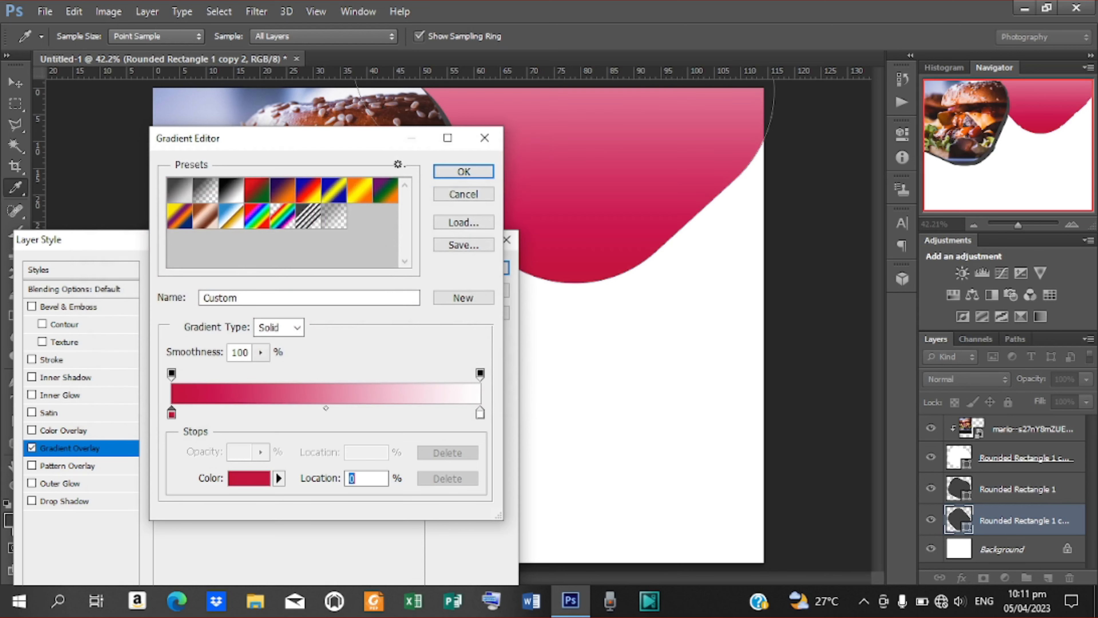
Set the right stop to teal 00daa5 and position the gradient with teal at the top.
click(481, 415)
double_click(480, 415)
double_click(366, 405)
text(da)
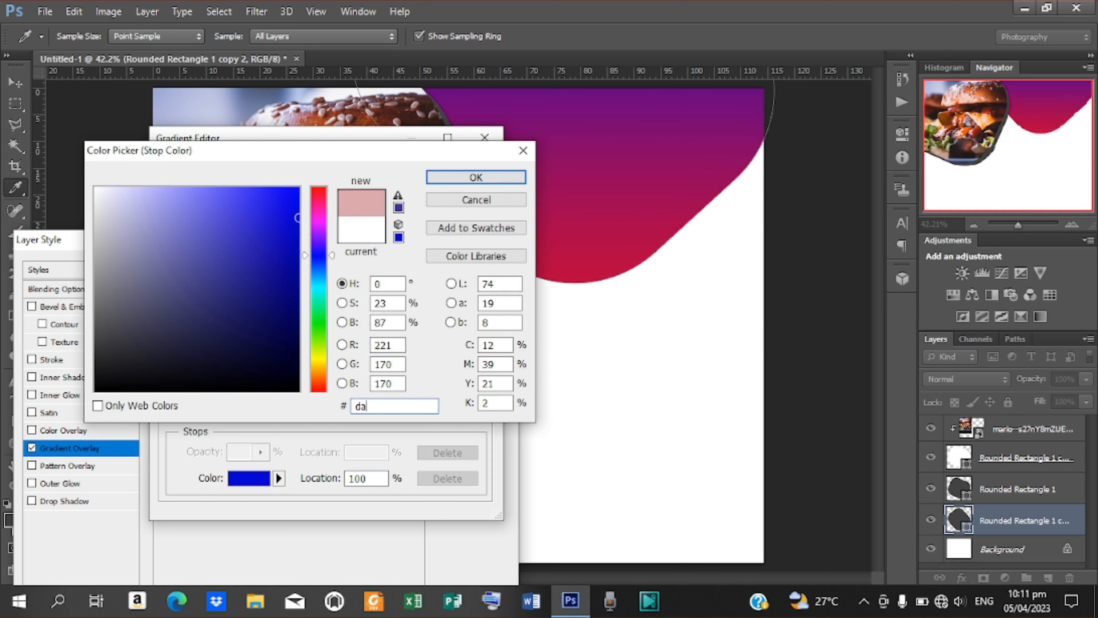
text(a5)
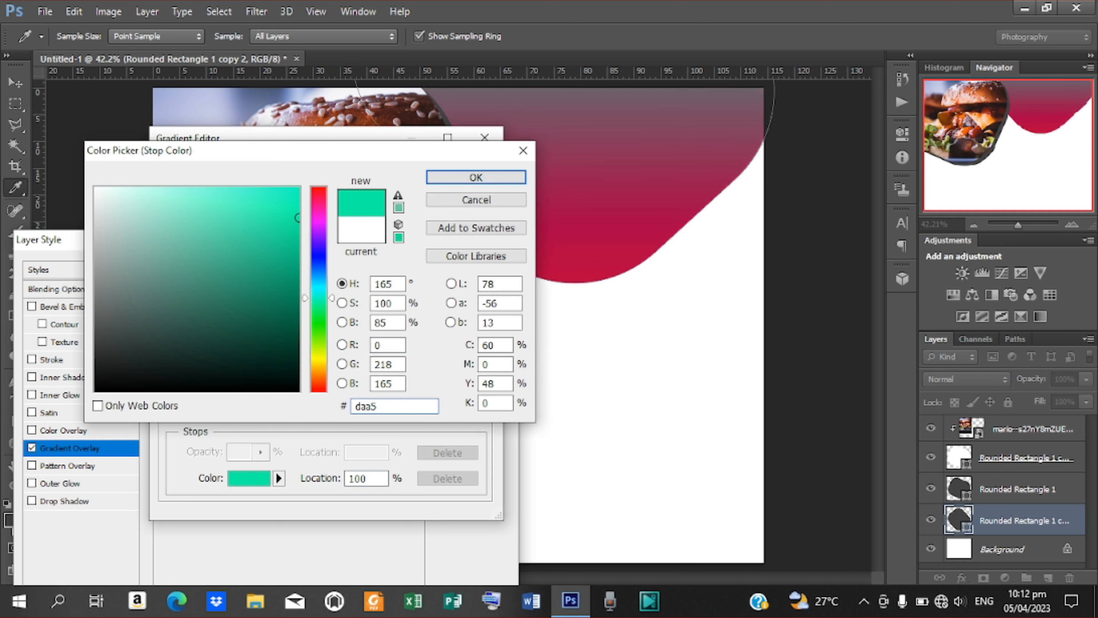
click(479, 179)
click(467, 175)
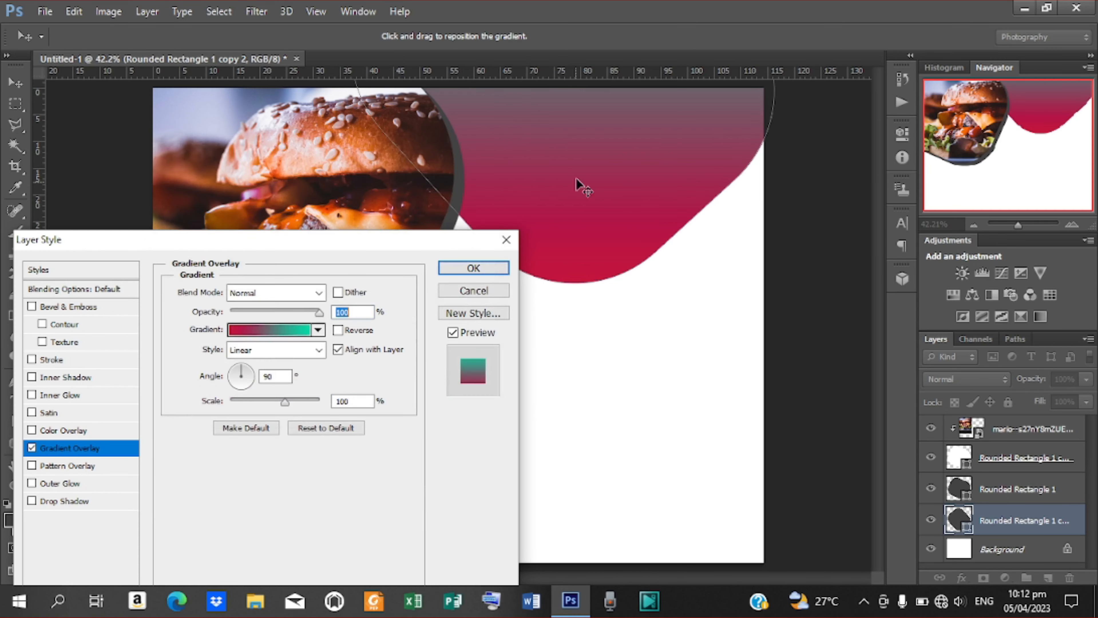
drag(607, 99, 604, 131)
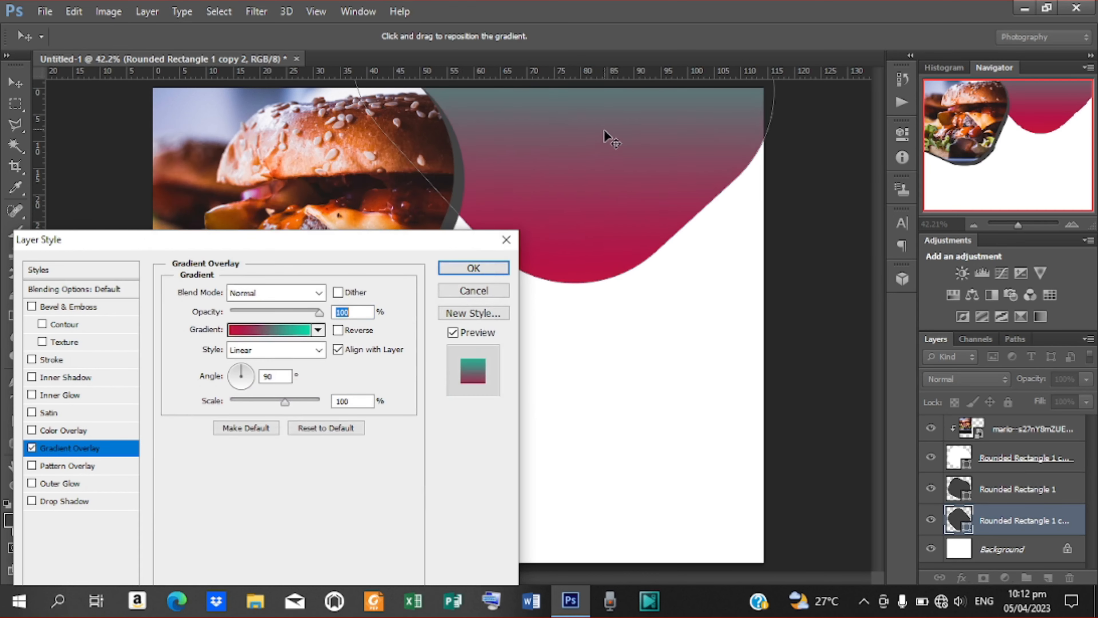
drag(603, 168, 603, 159)
click(462, 269)
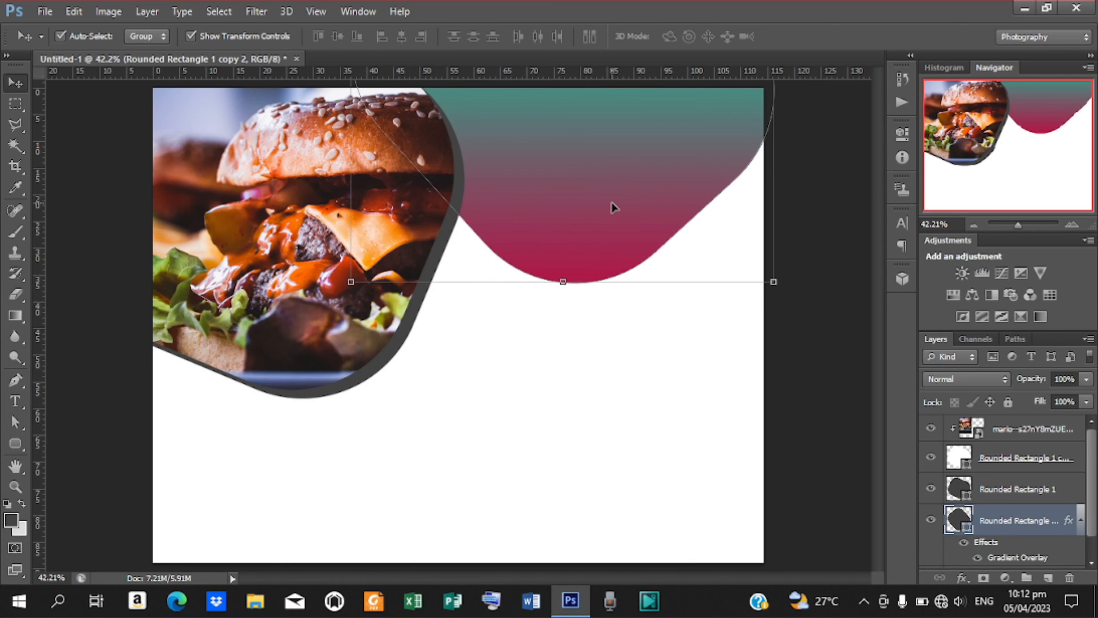
Duplicate the gradient wave layer and set its gradient's left stop to magenta a30376.
drag(611, 202, 669, 175)
key(ctrl+j)
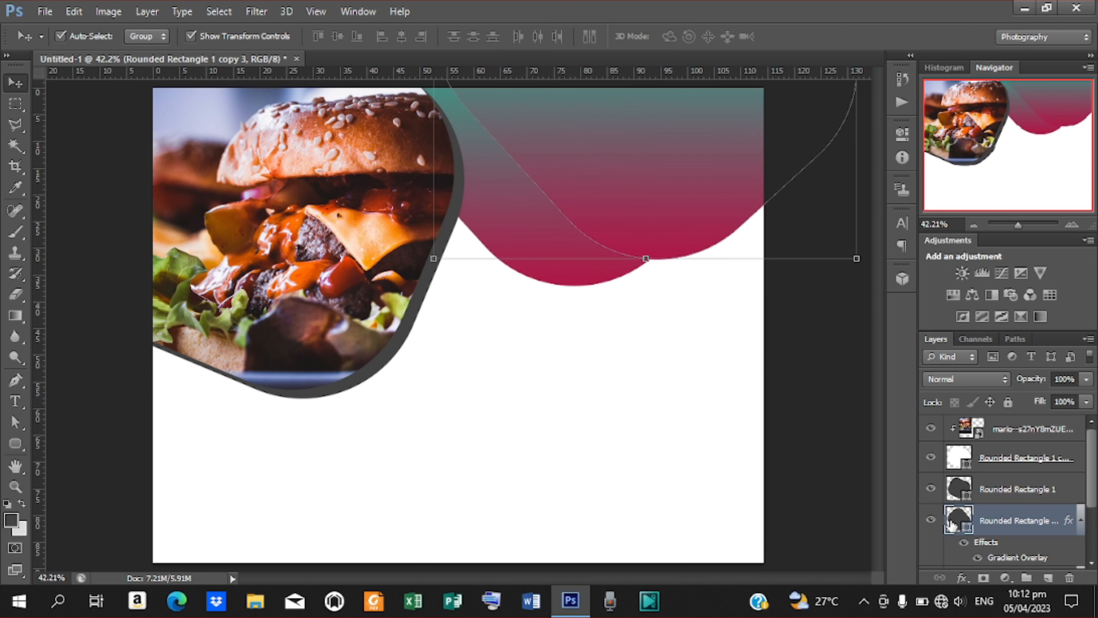
drag(1090, 481, 1090, 501)
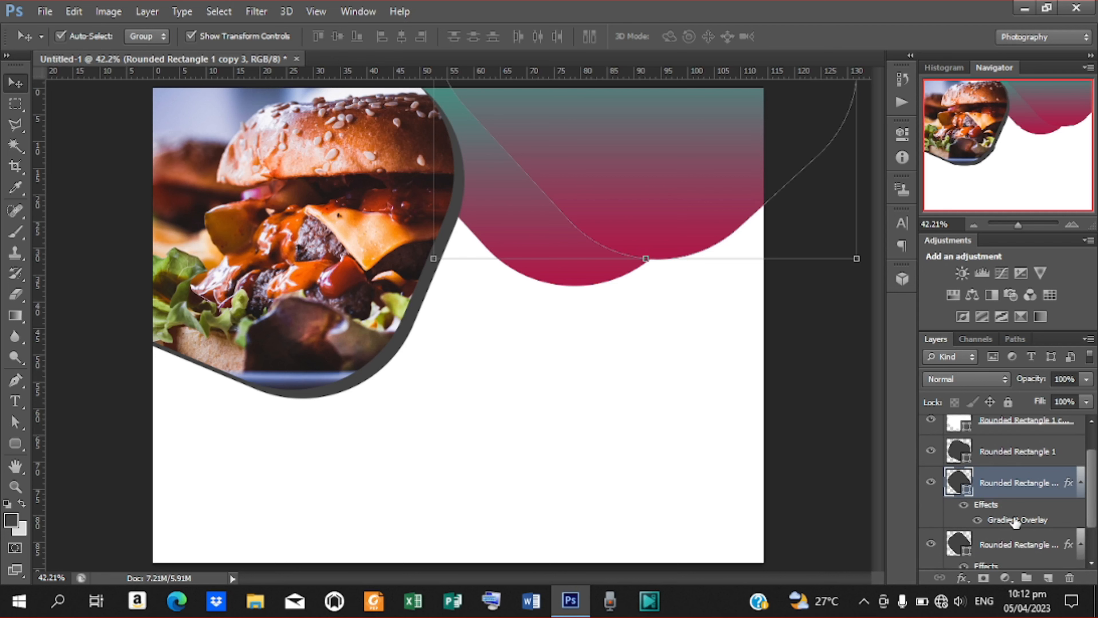
double_click(1014, 520)
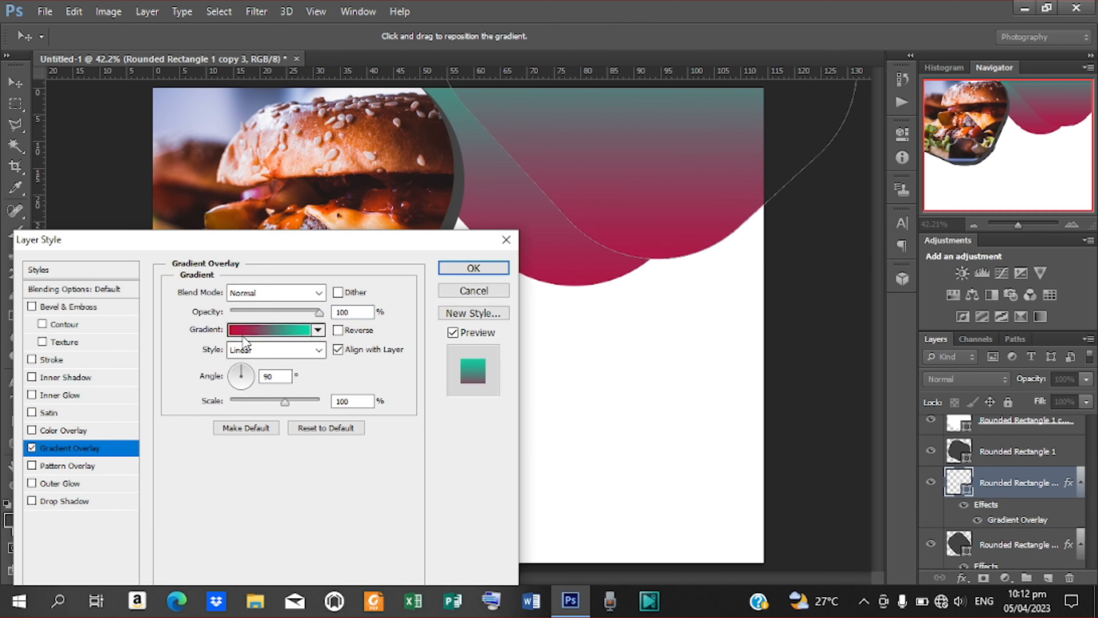
click(242, 333)
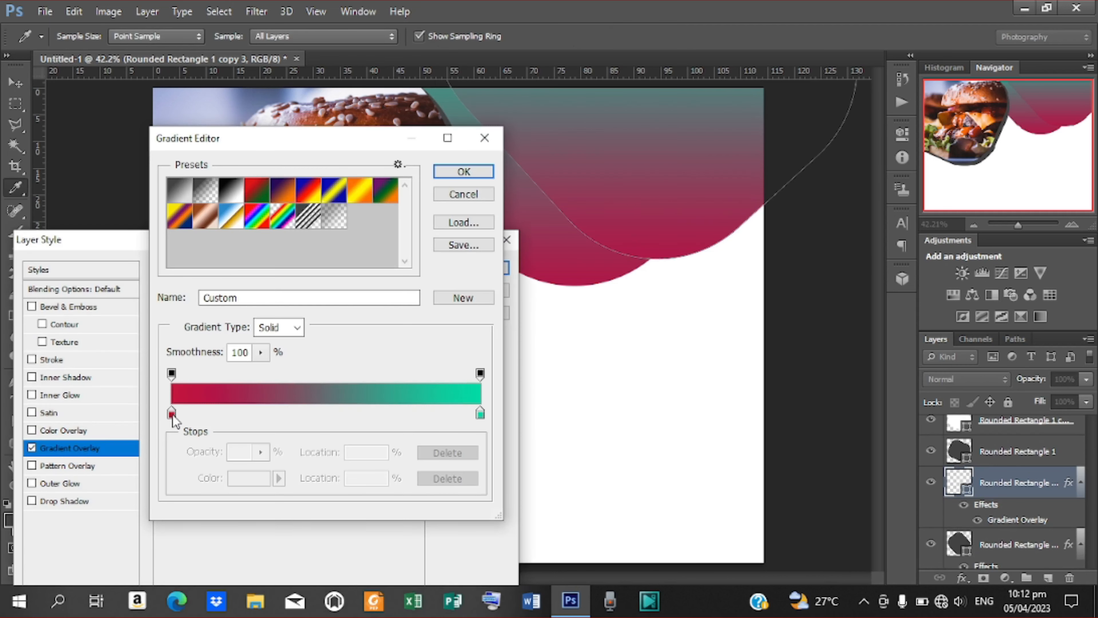
click(172, 414)
double_click(171, 414)
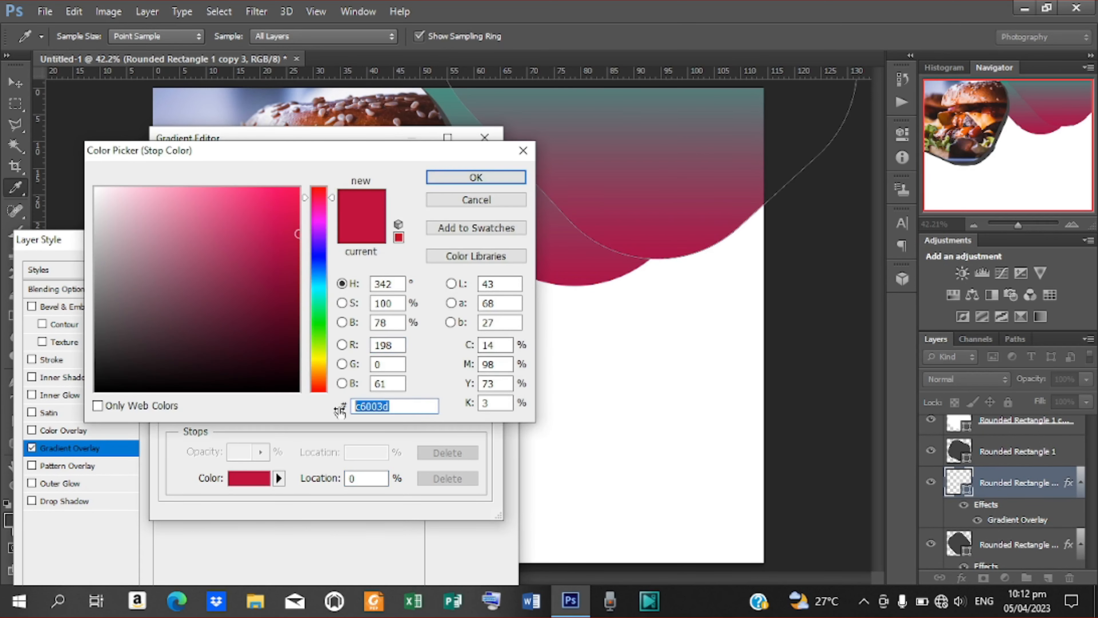
text(a3)
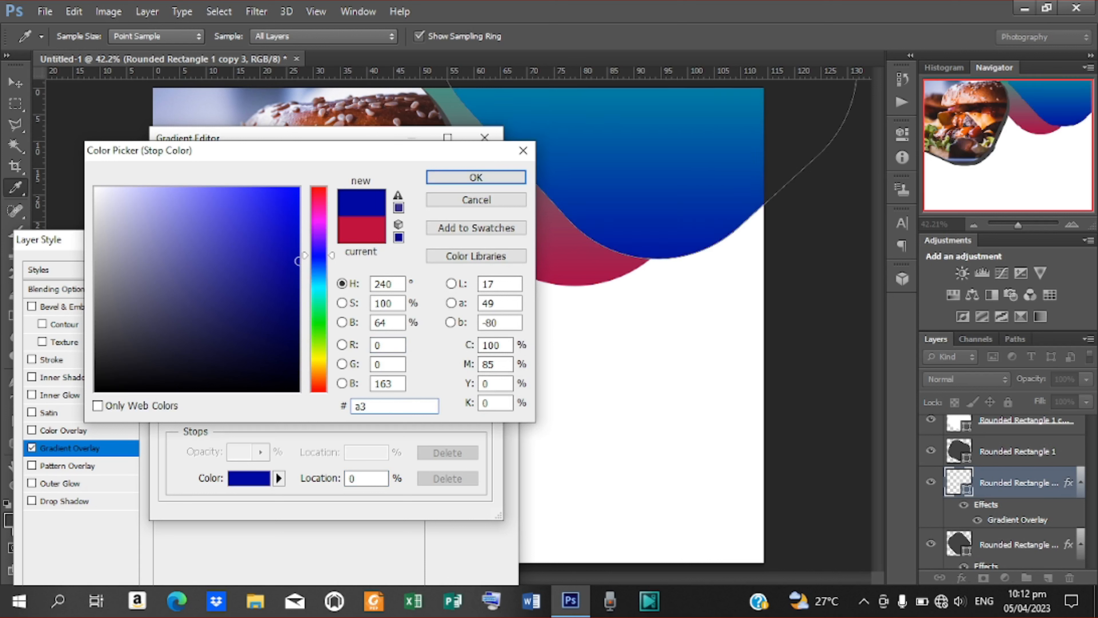
text(0)
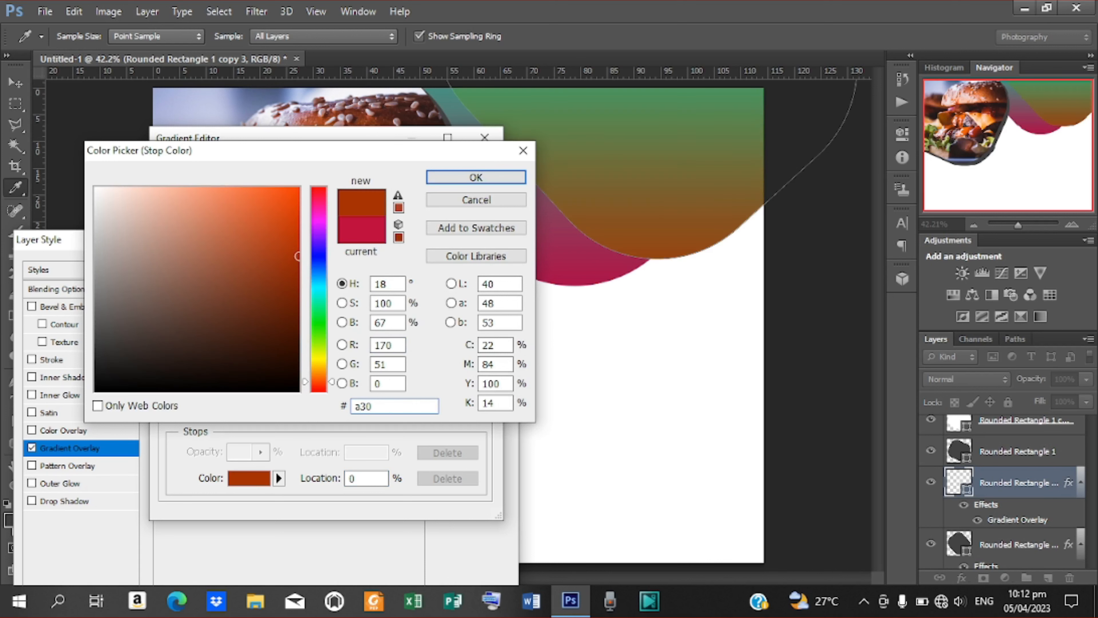
text(3)
text(76)
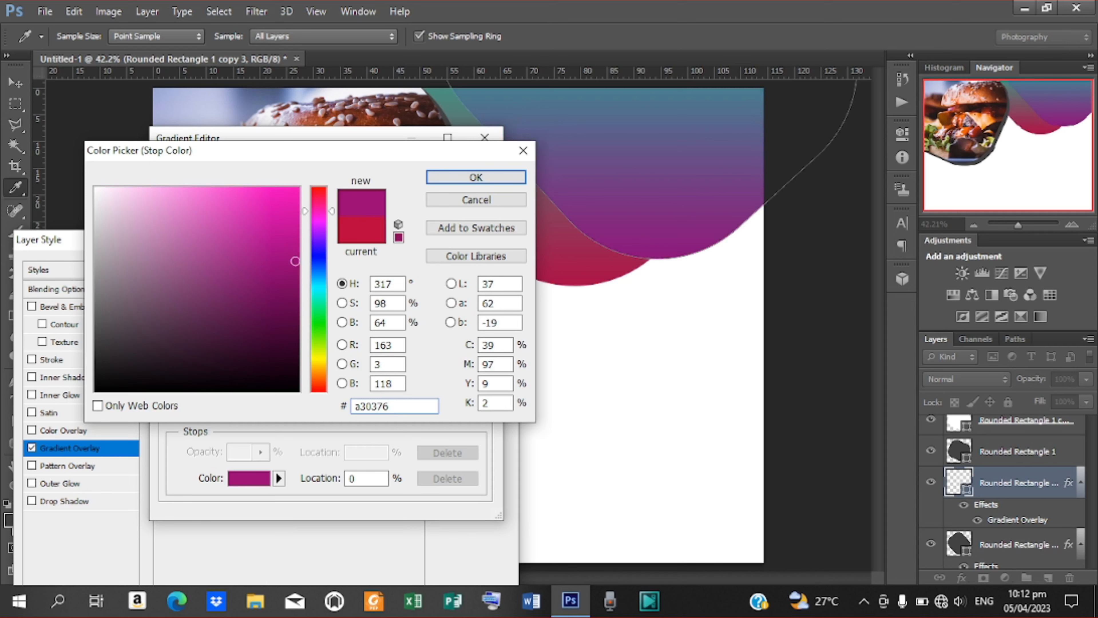
key(Return)
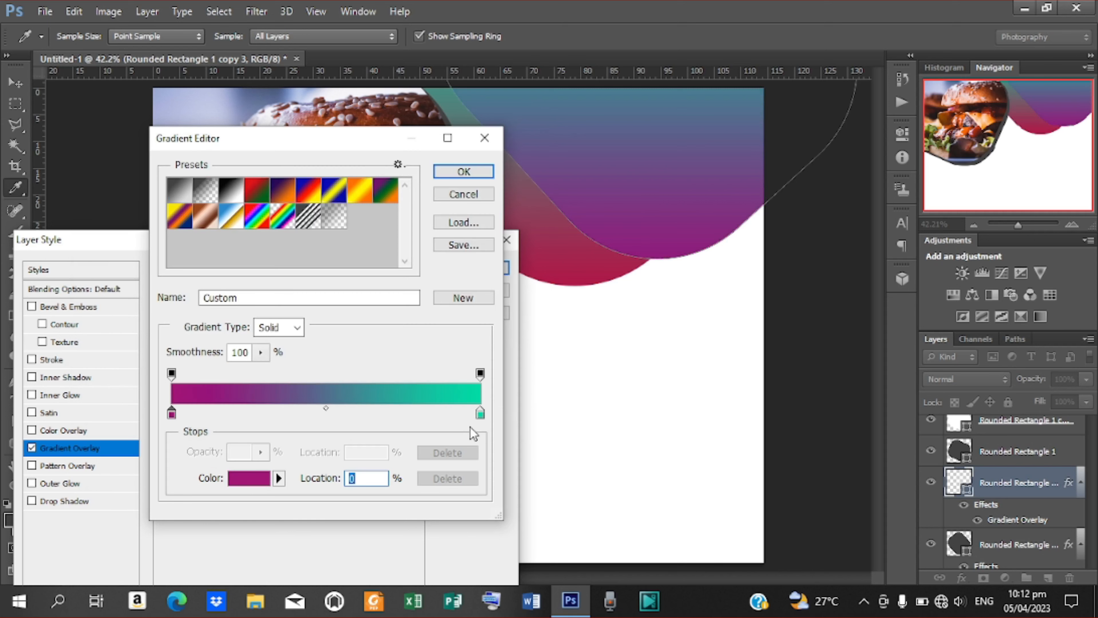
Change the gradient's right stop to a deep red and apply the layer style.
click(480, 416)
double_click(480, 416)
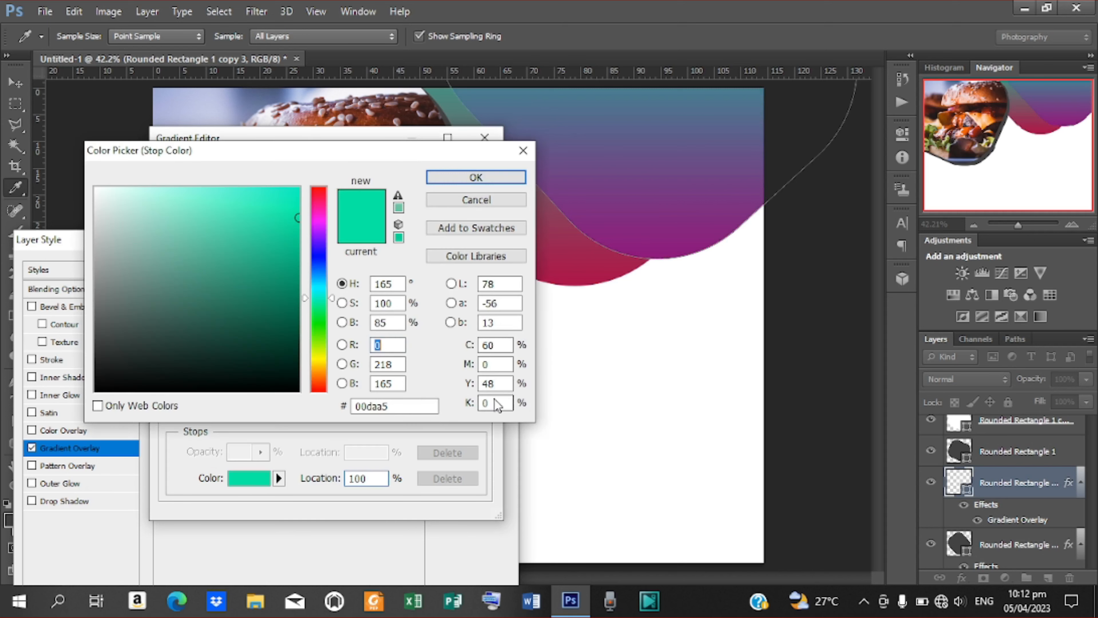
drag(409, 403, 316, 398)
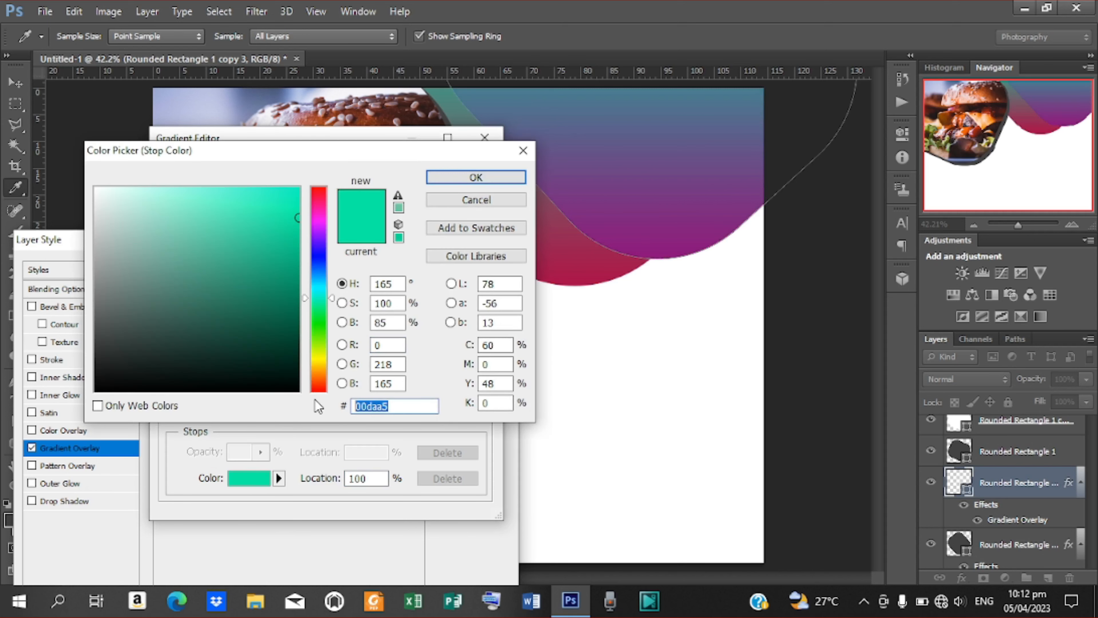
text(00)
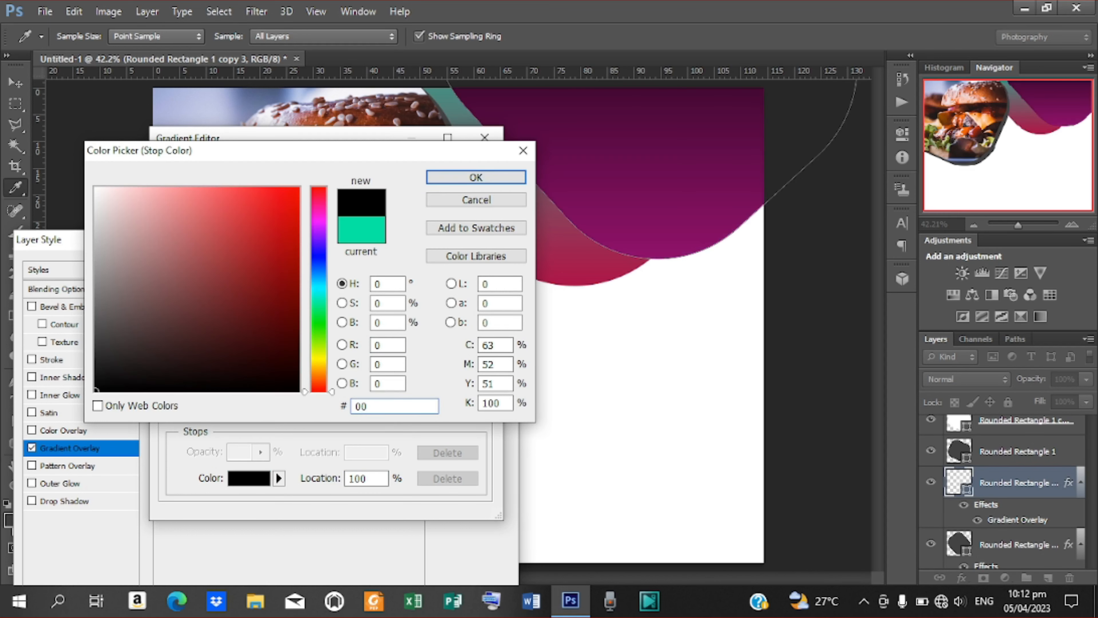
text(a7)
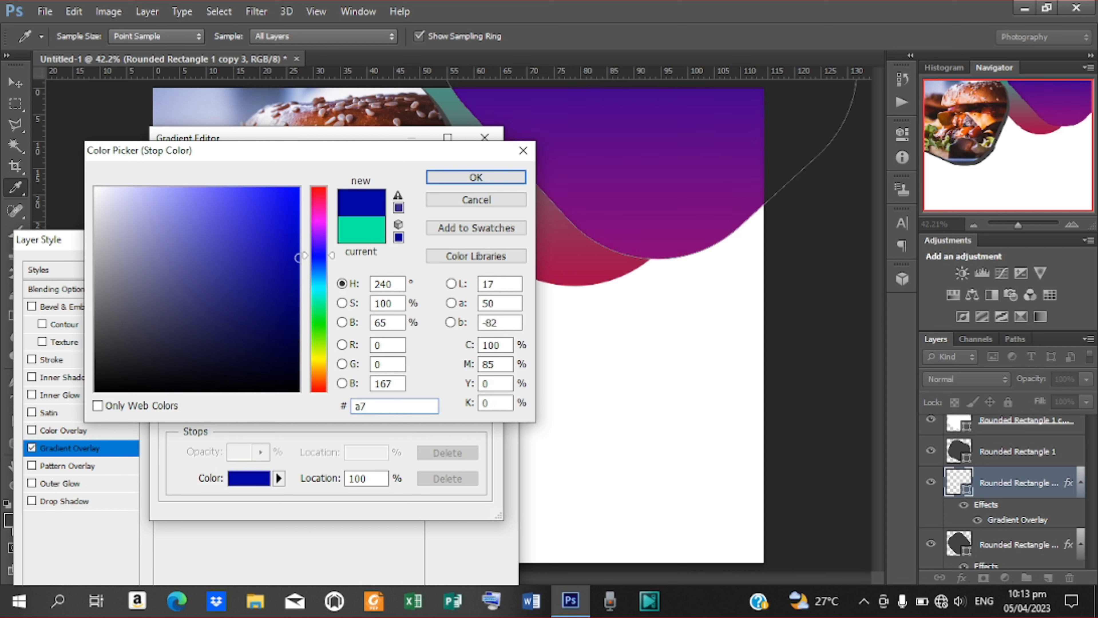
text(37)
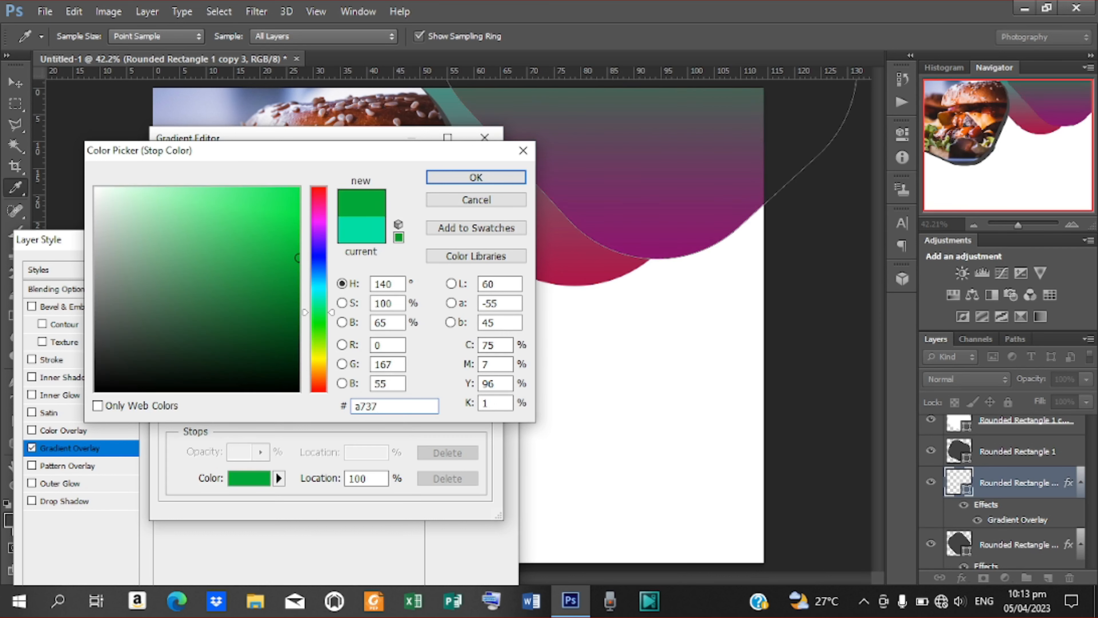
text(22)
key(Return)
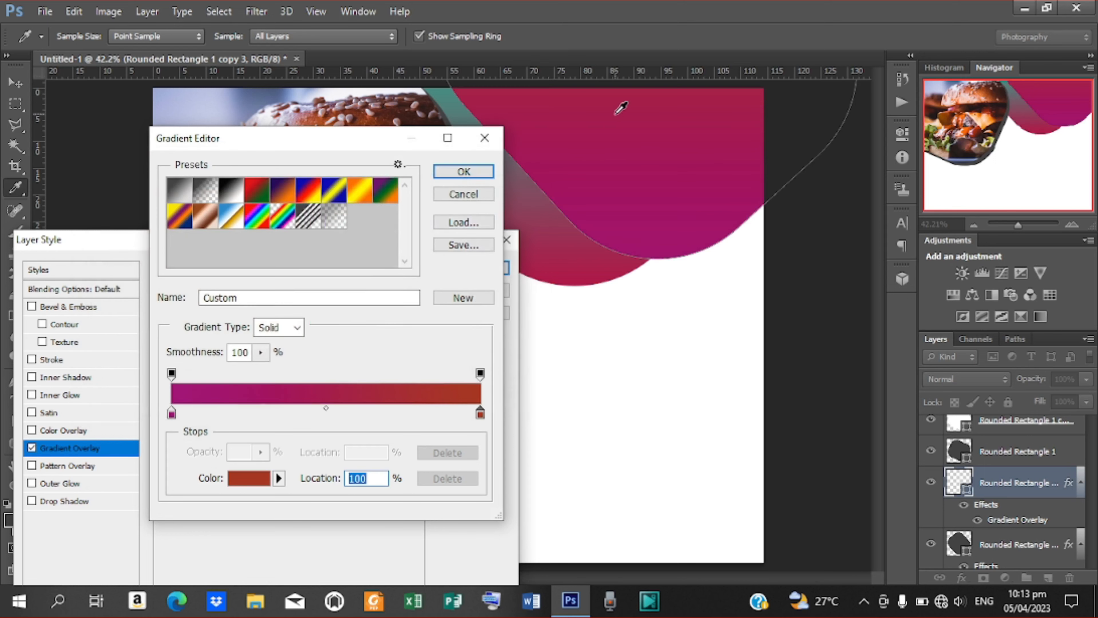
click(464, 171)
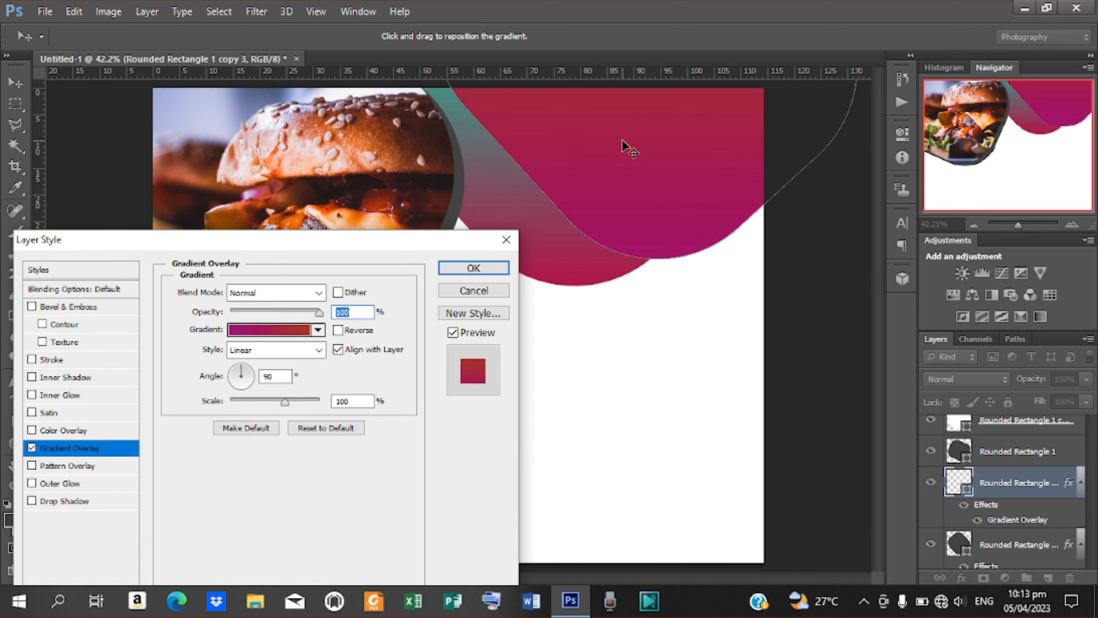
click(484, 268)
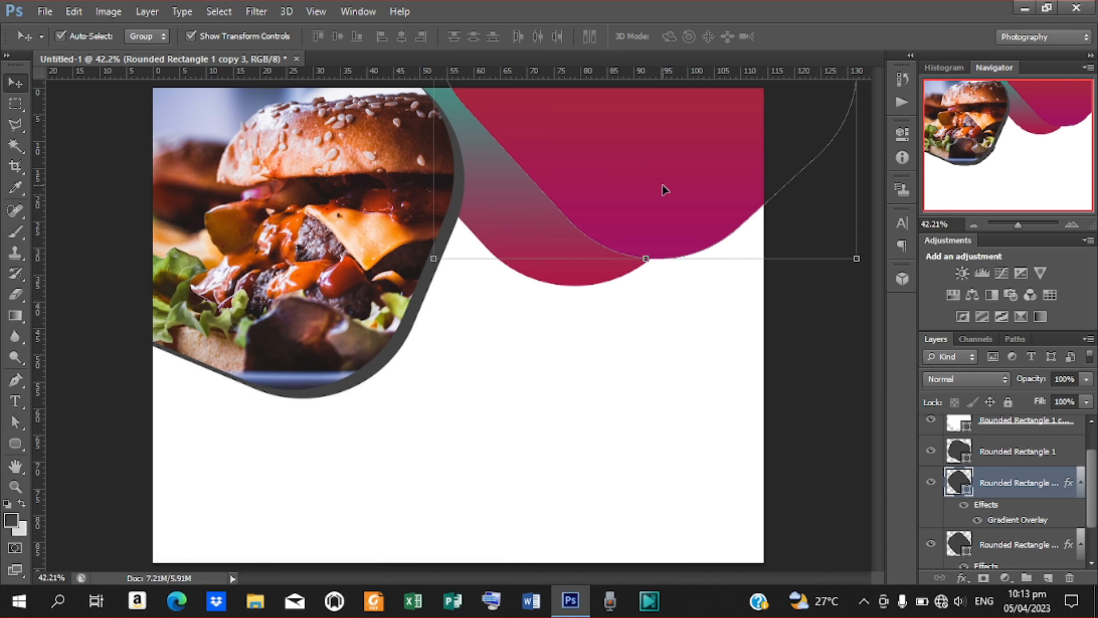
Copy the wave higher and further right, and set its gradient's right stop to coral.
drag(642, 201, 724, 169)
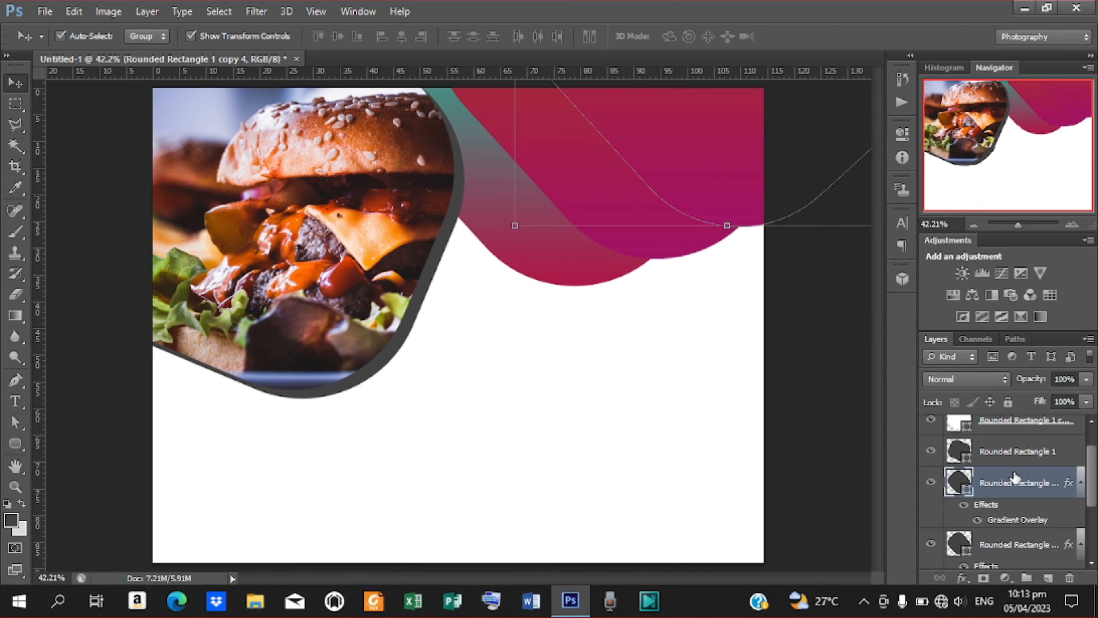
double_click(1007, 515)
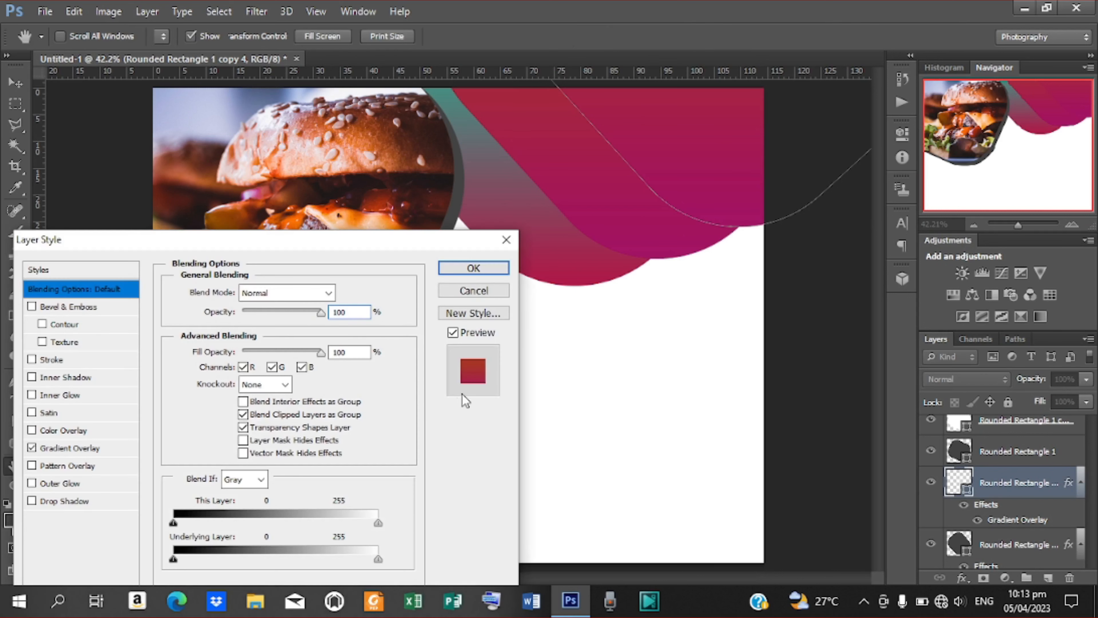
click(63, 449)
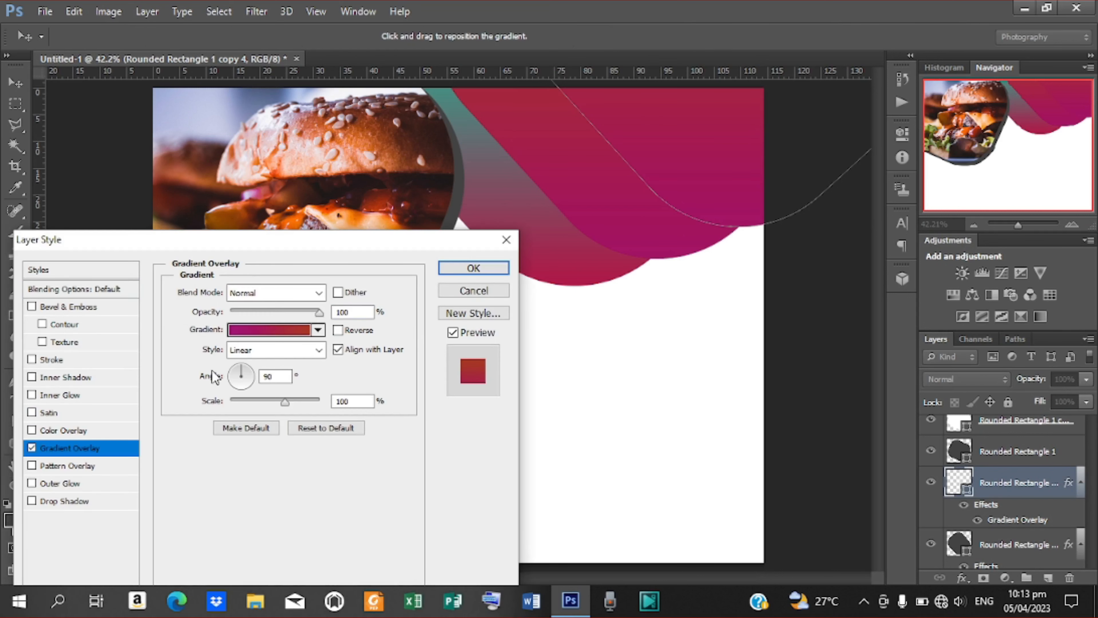
click(268, 330)
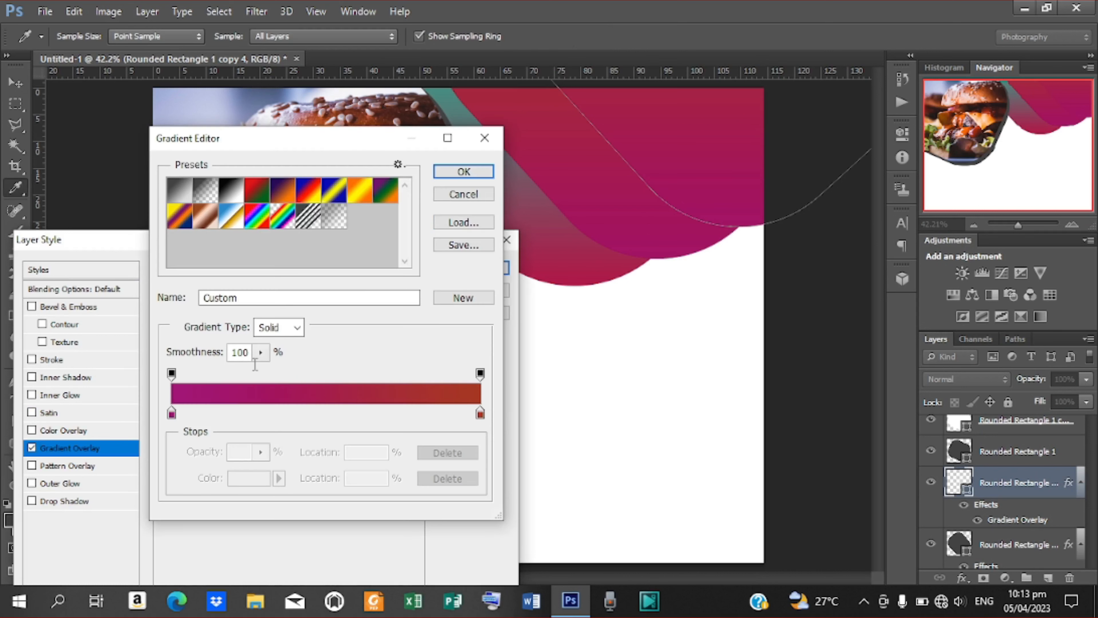
click(480, 414)
double_click(480, 414)
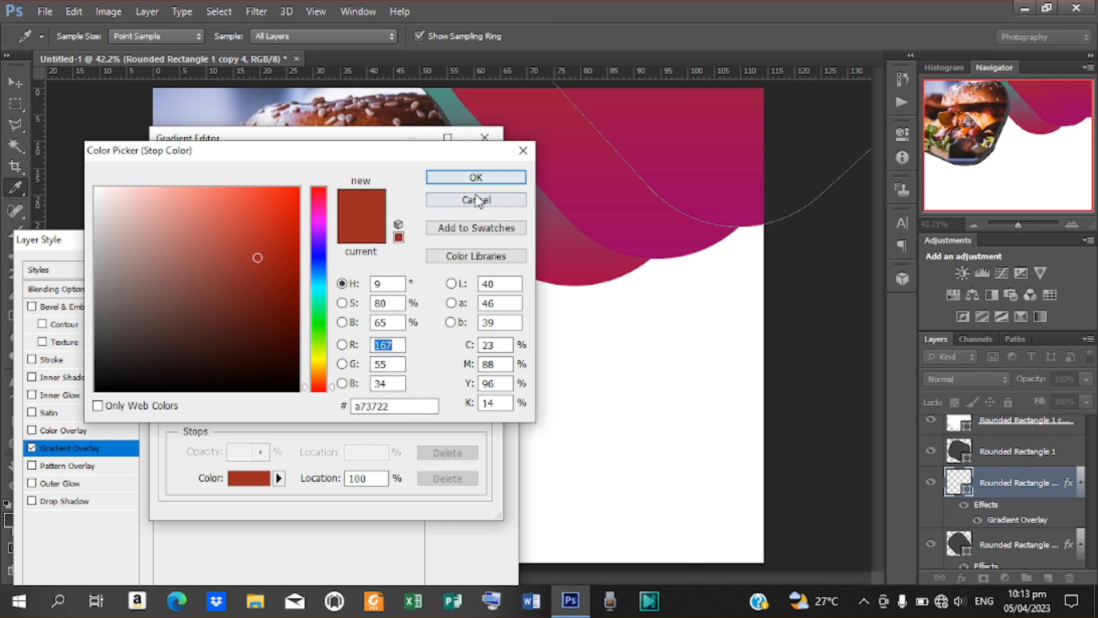
click(395, 405)
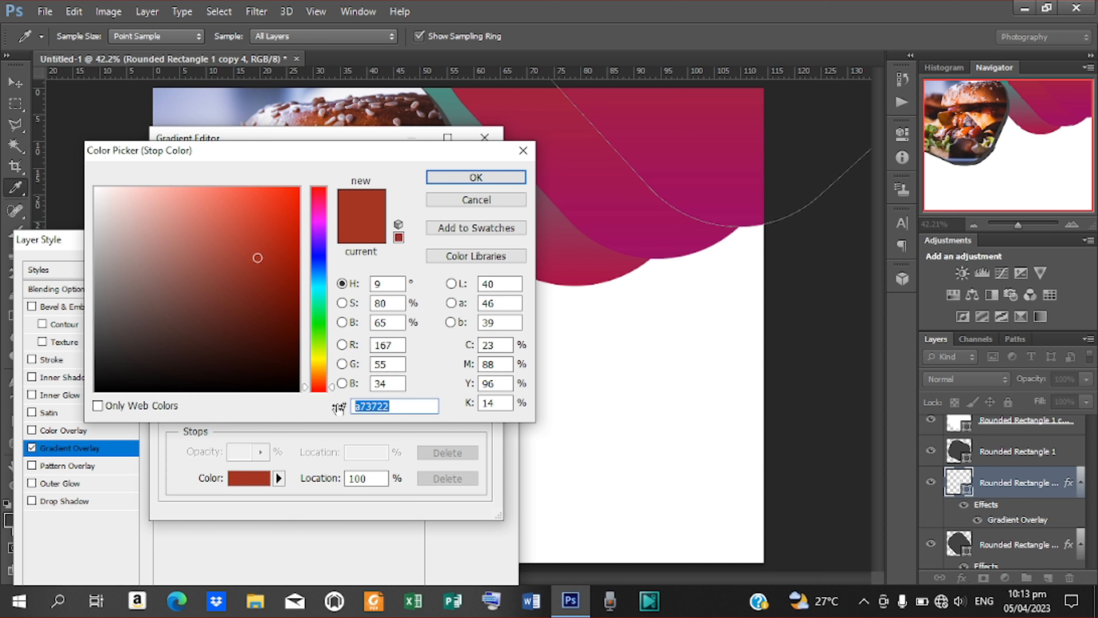
text(ff)
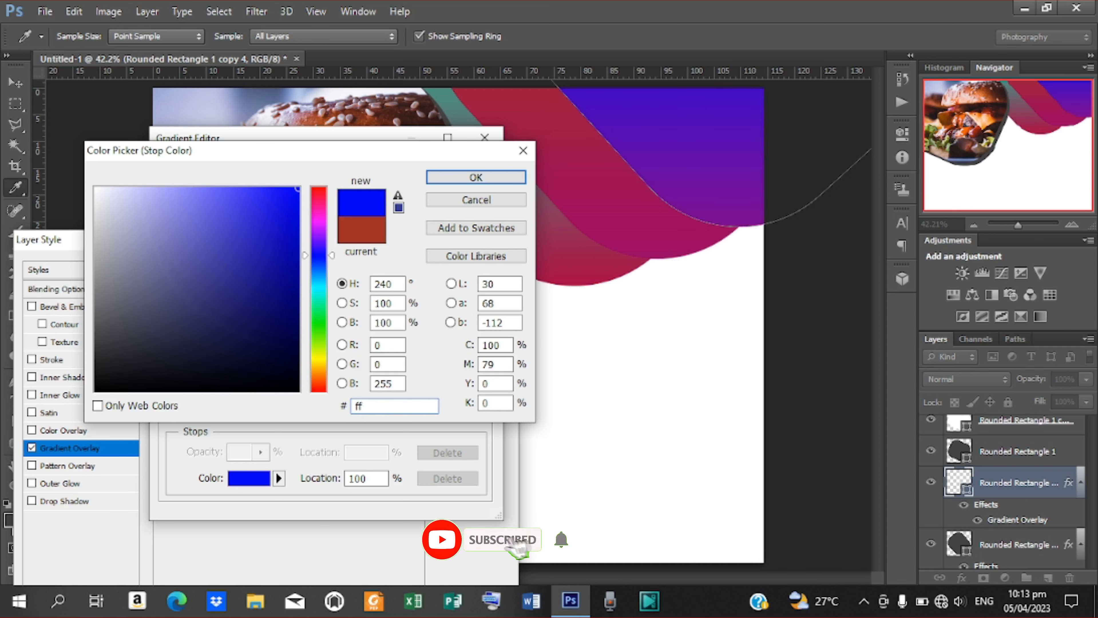
text(65)
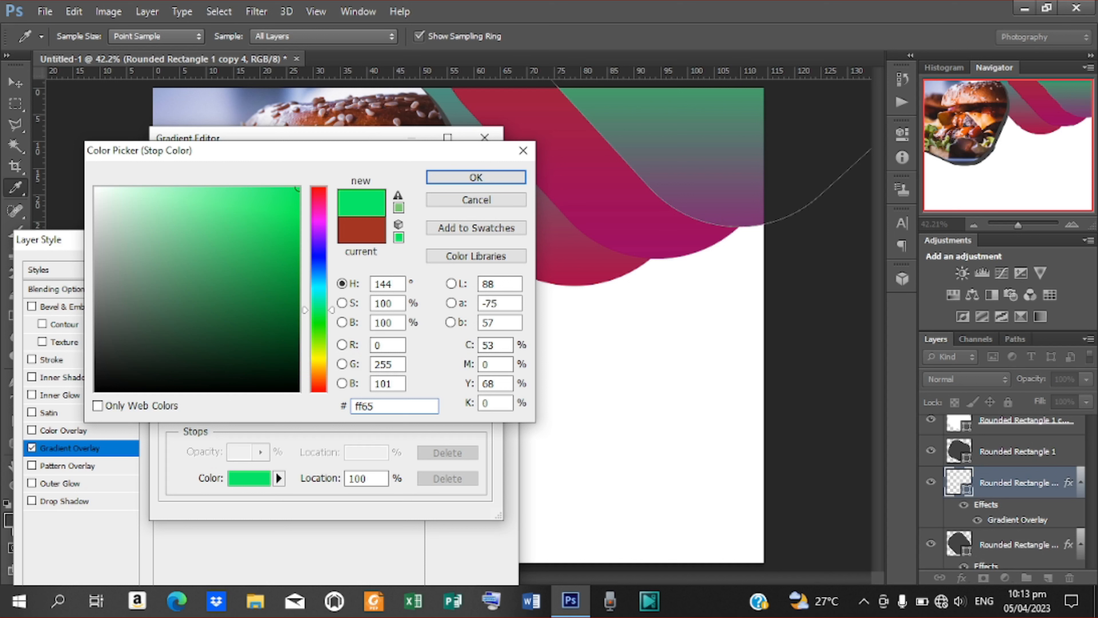
text(765)
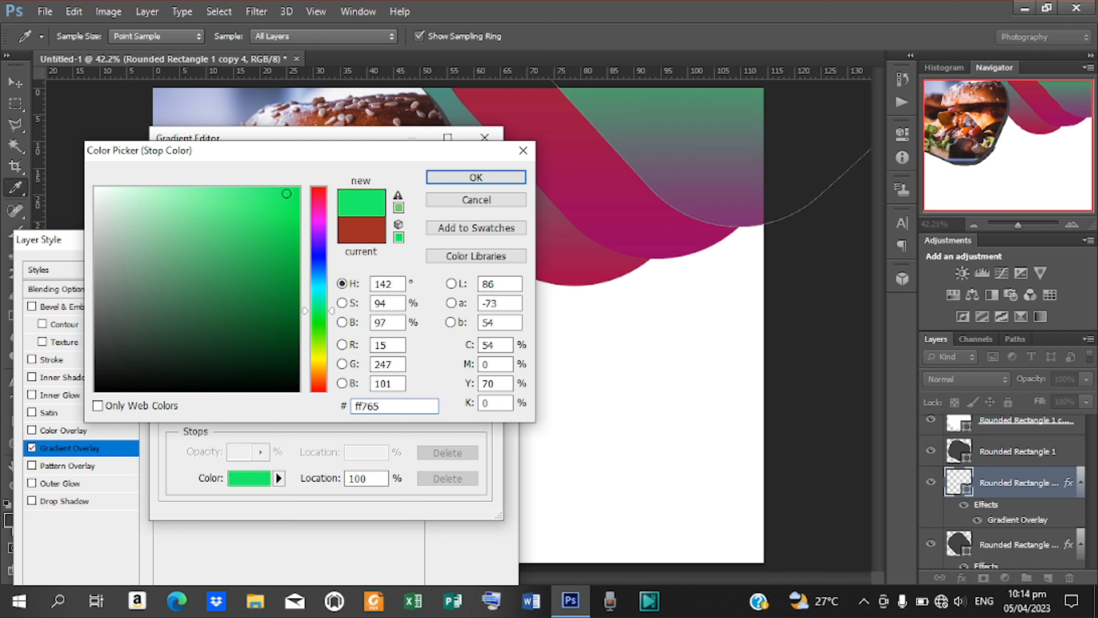
text(9)
key(Return)
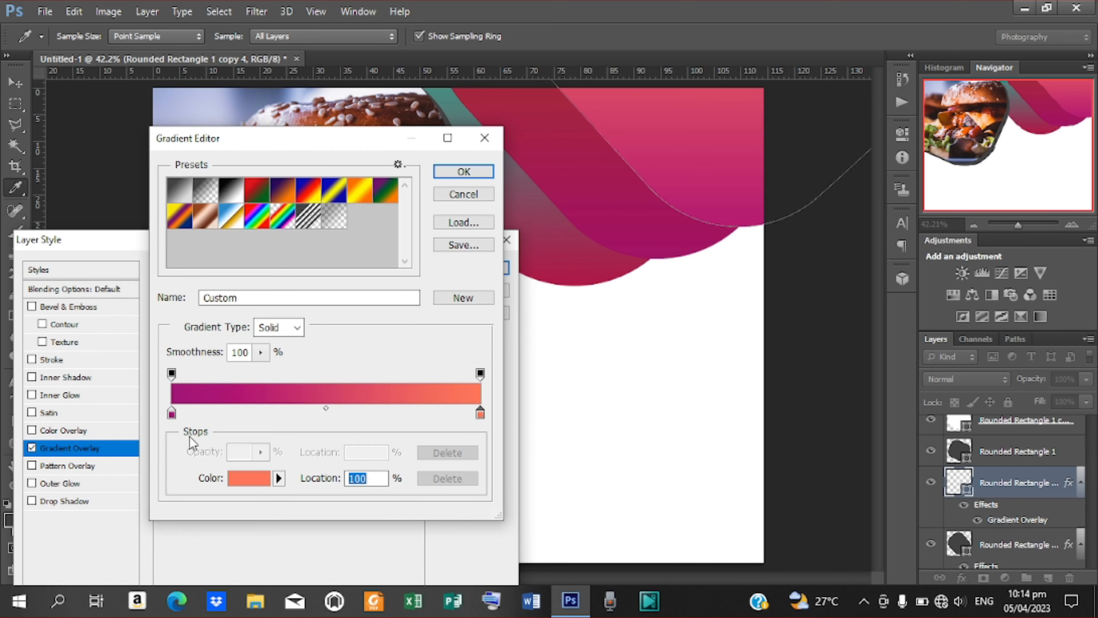
Reverse the magenta-to-coral gradient and apply the layer style.
click(455, 177)
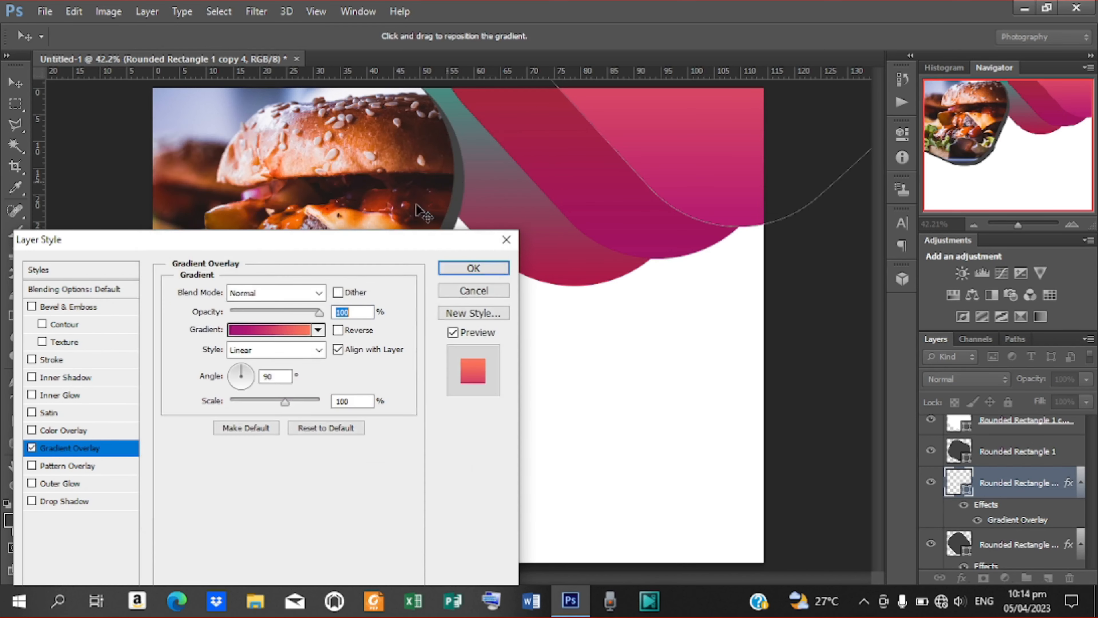
click(337, 330)
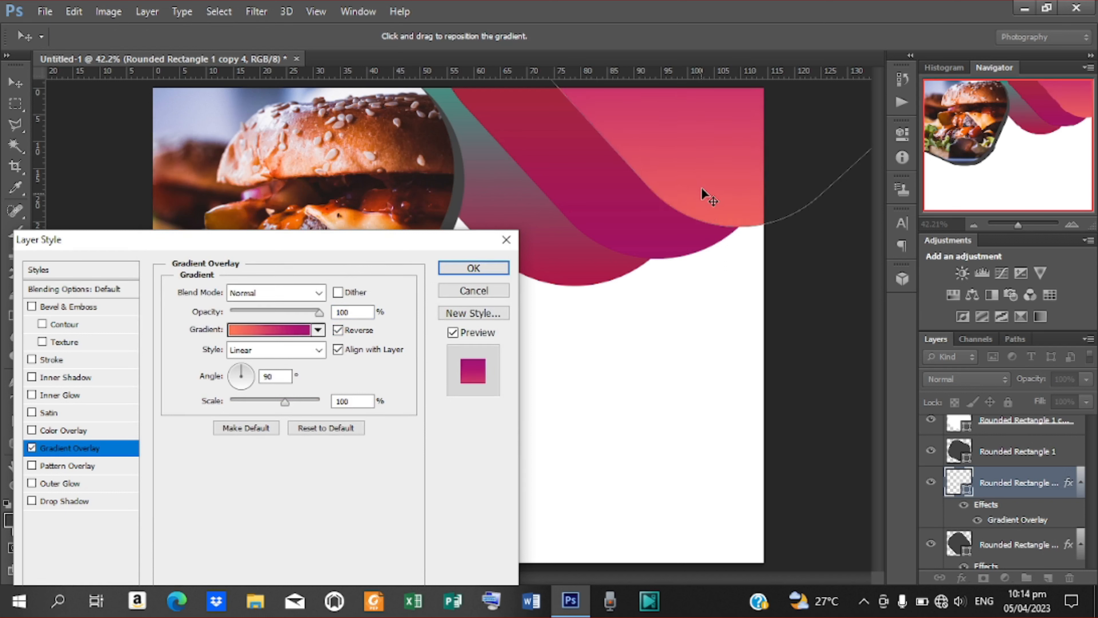
click(473, 267)
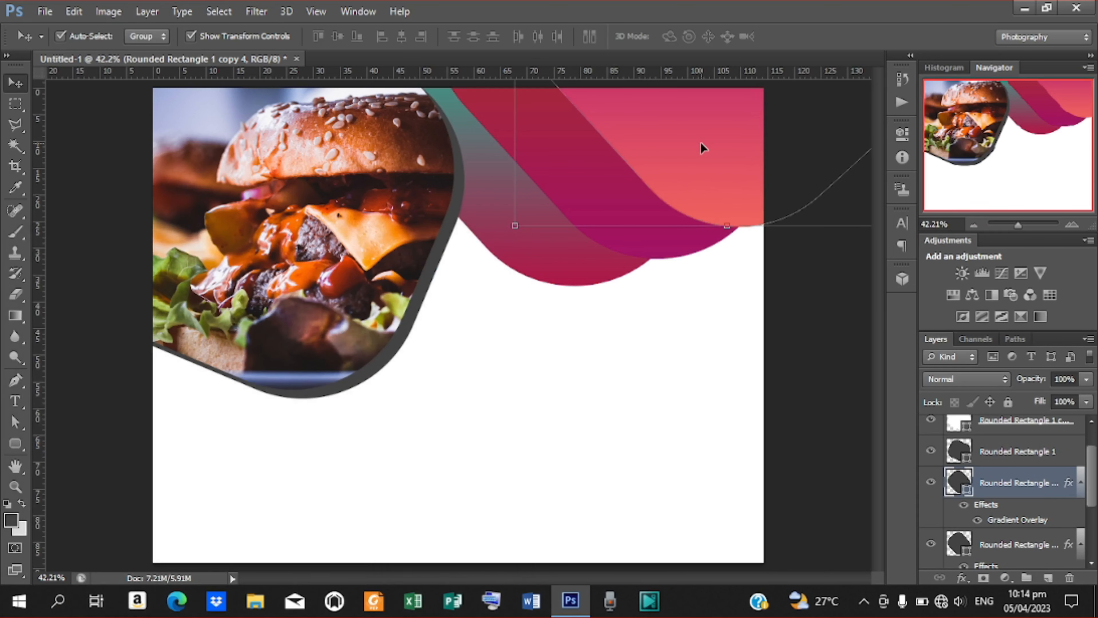
Duplicate the magenta wave and move the copy into the lower-left of the banner.
key(ctrl+j)
drag(492, 143, 220, 479)
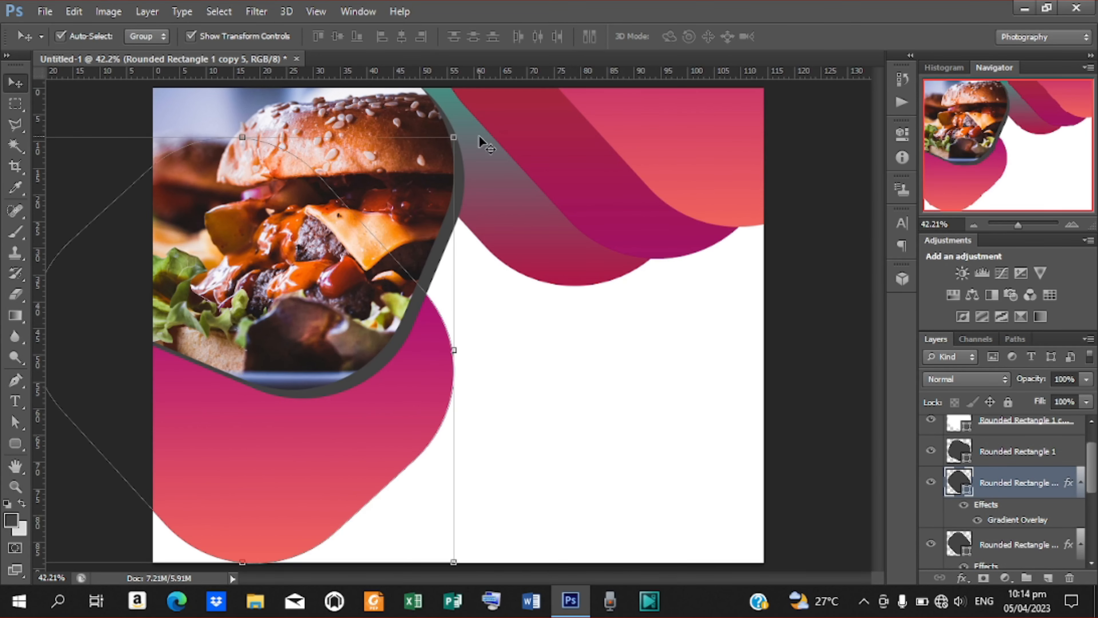
drag(387, 424, 355, 515)
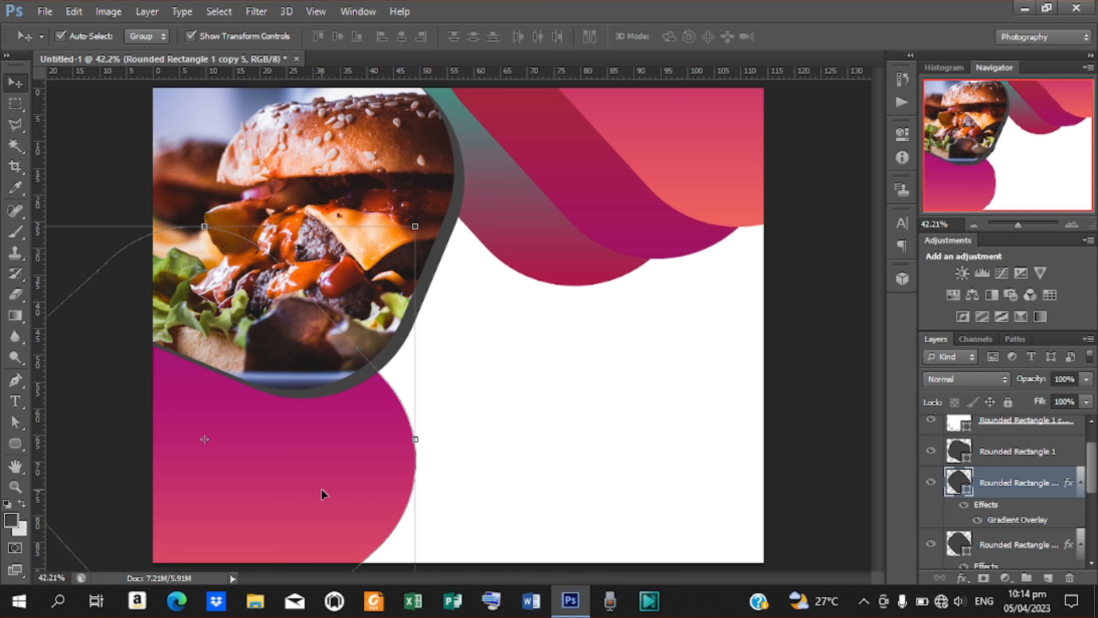
Duplicate it again and tuck the new copy into the bottom-right corner.
key(ctrl+j)
drag(328, 494, 714, 505)
drag(612, 451, 752, 538)
drag(706, 475, 741, 554)
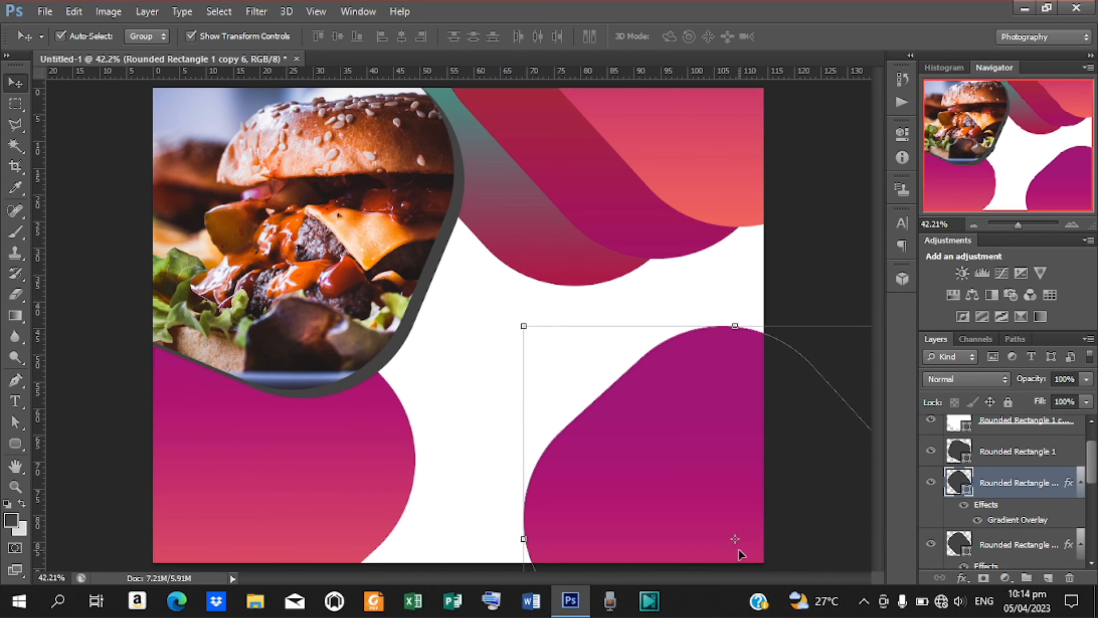
drag(680, 391, 756, 510)
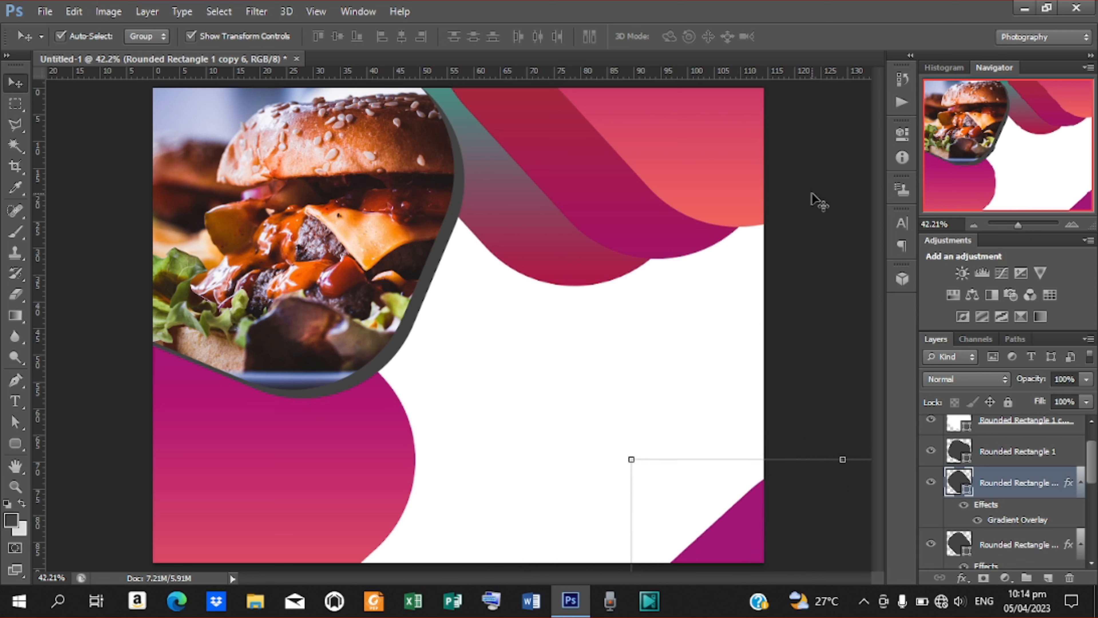
click(815, 201)
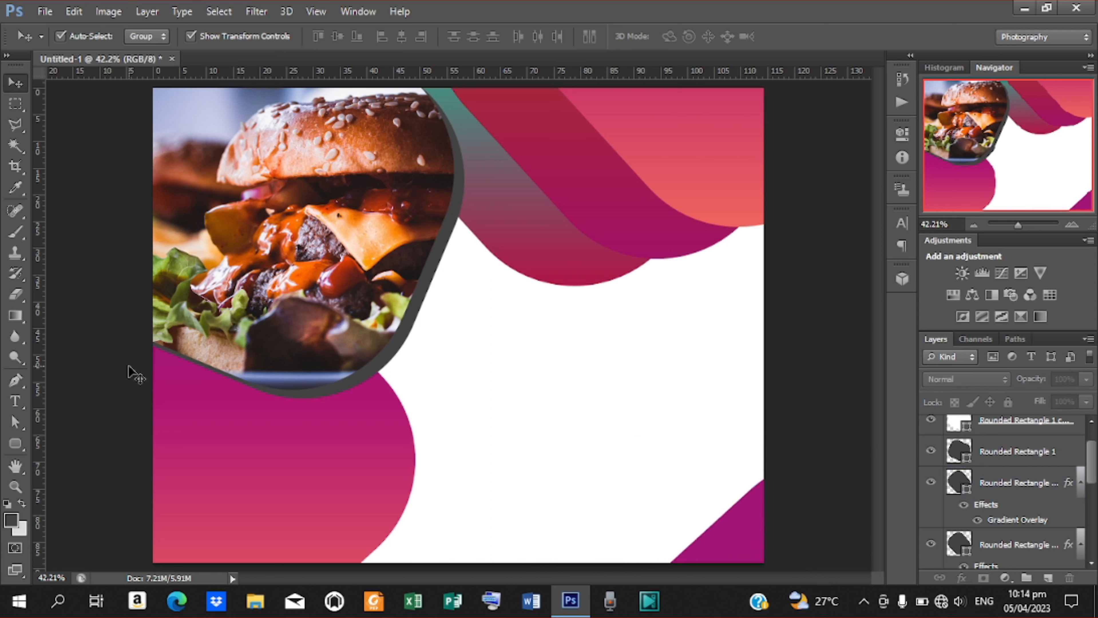
Set the shape tool to plain Rectangle, then select the Horizontal Type tool for the banner text.
click(20, 444)
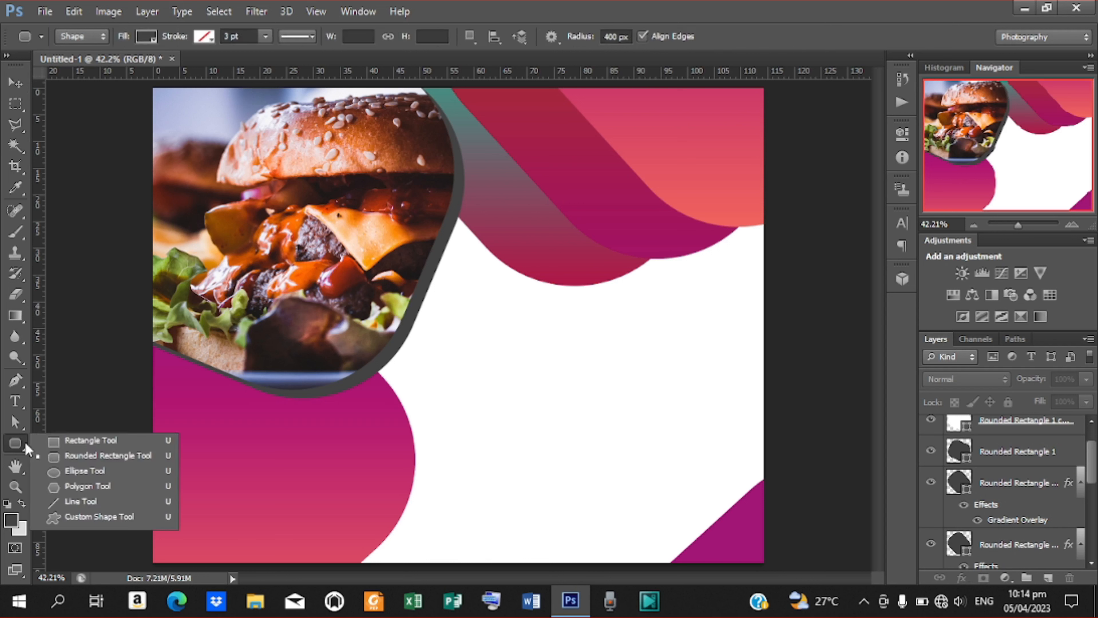
click(89, 441)
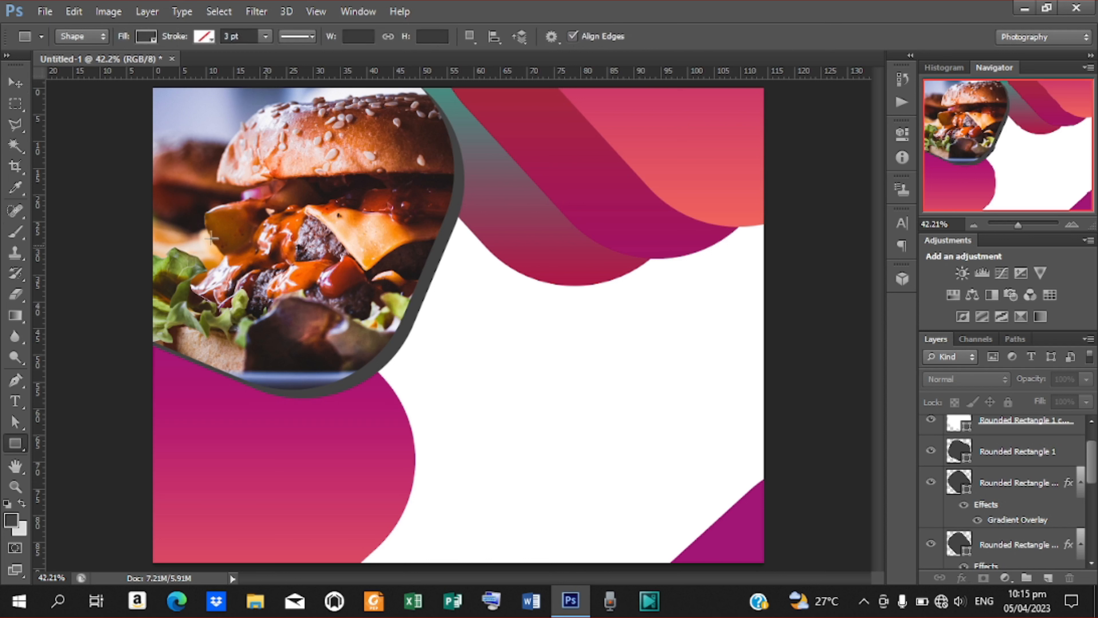
click(15, 82)
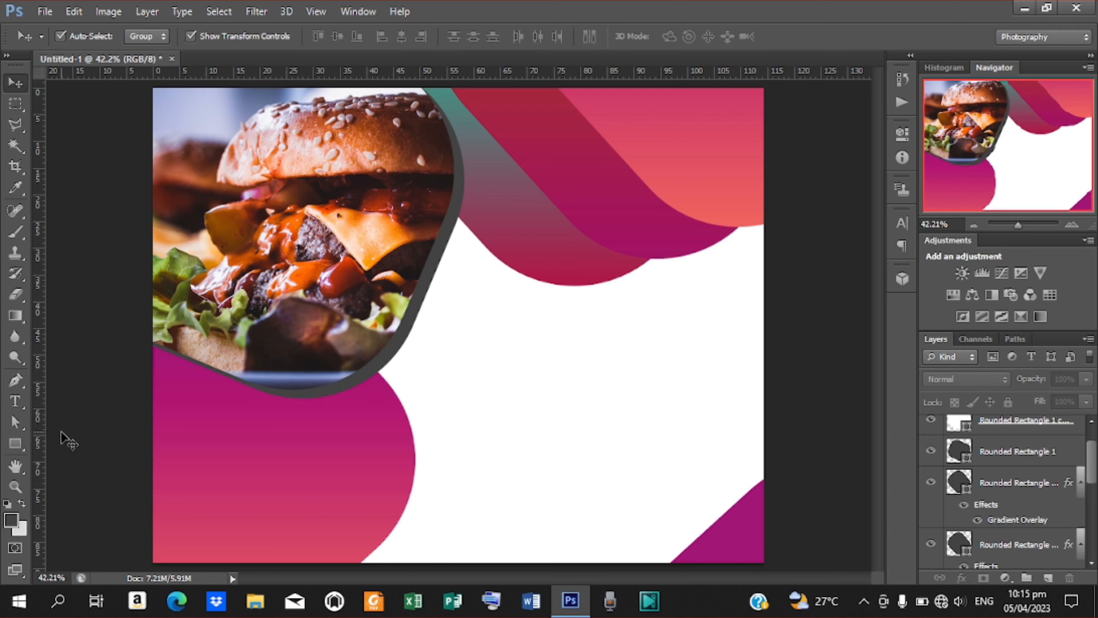
click(15, 403)
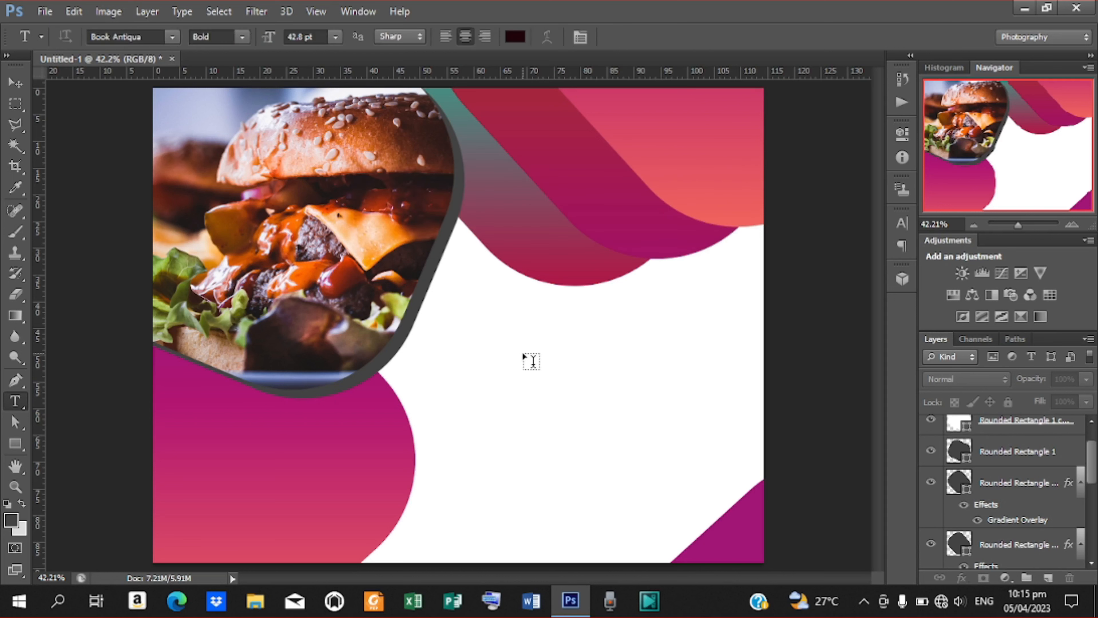
Raise the bold Book Antiqua 2023 text's font size to 288.8 pt in the Character panel.
click(478, 342)
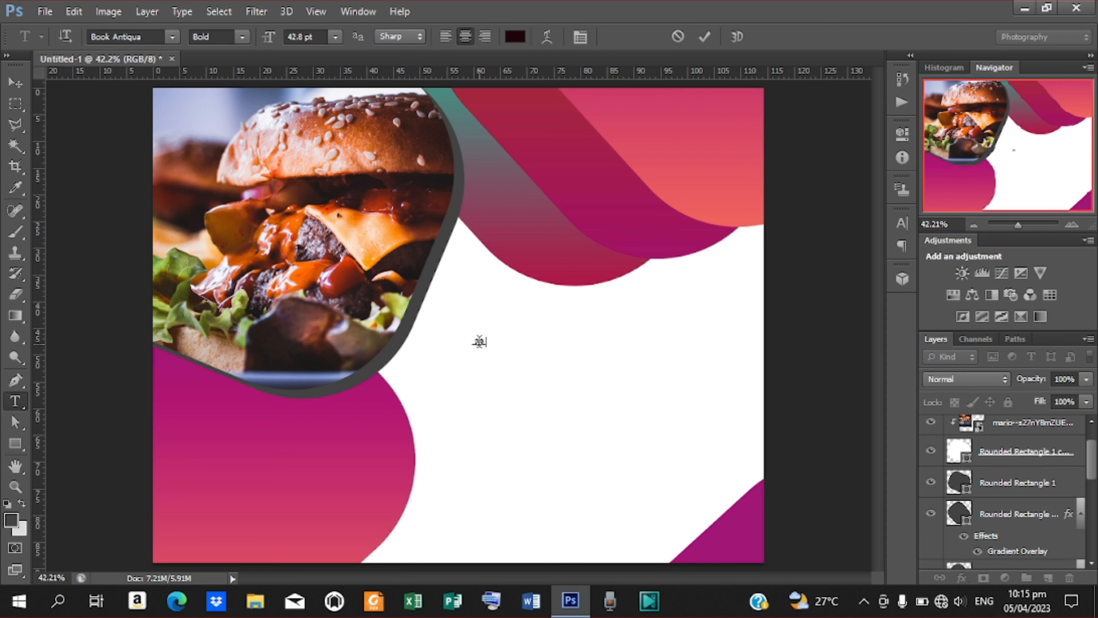
click(705, 37)
click(579, 38)
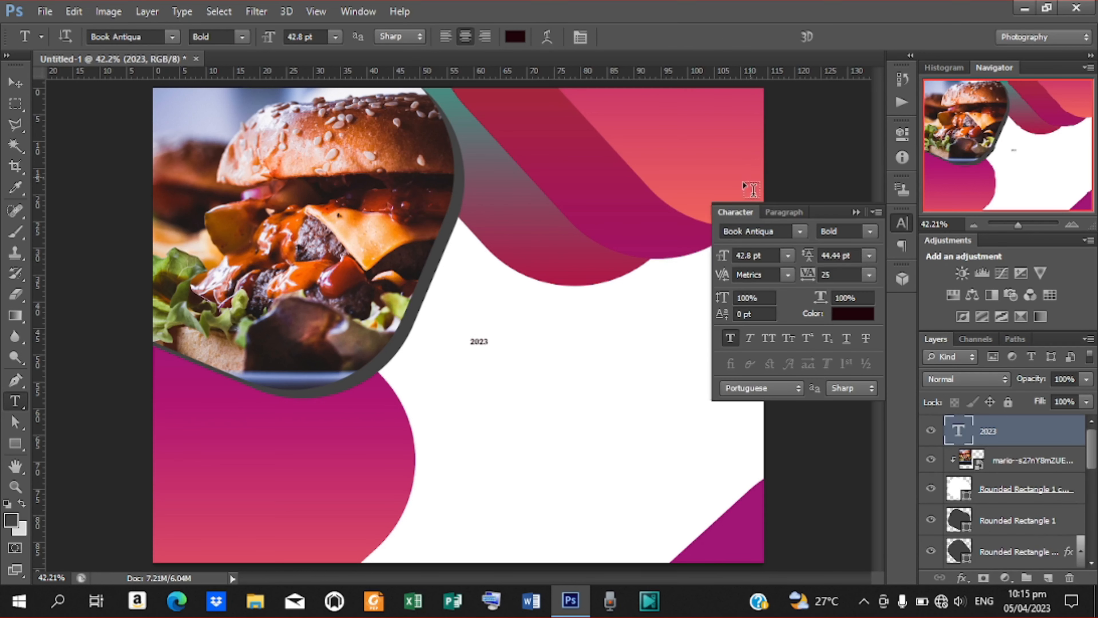
drag(721, 257, 785, 262)
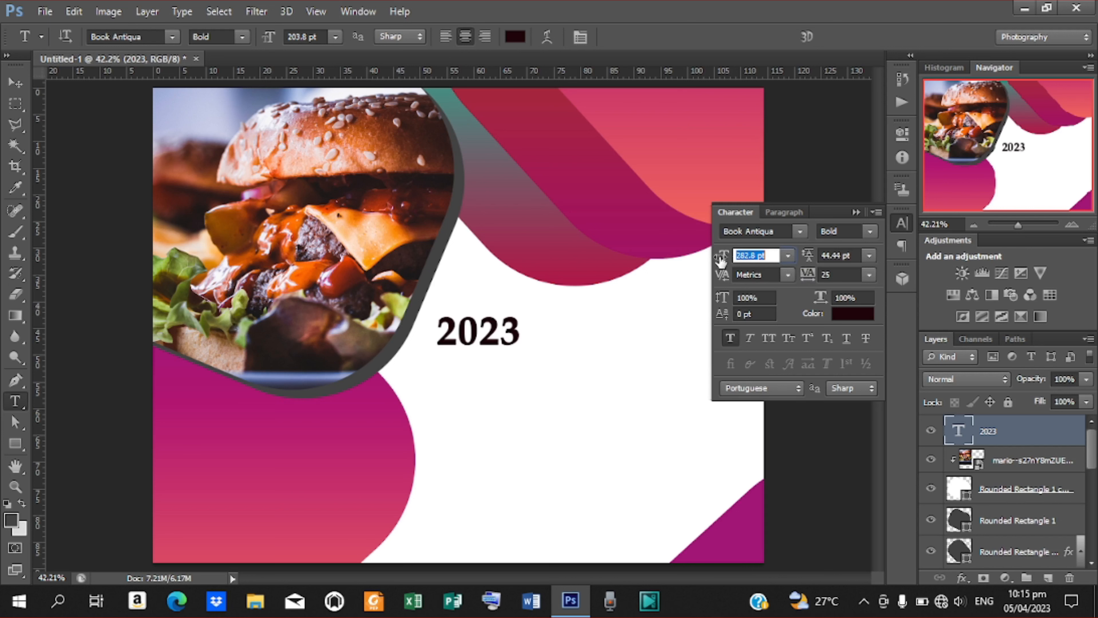
text(288.8)
key(Return)
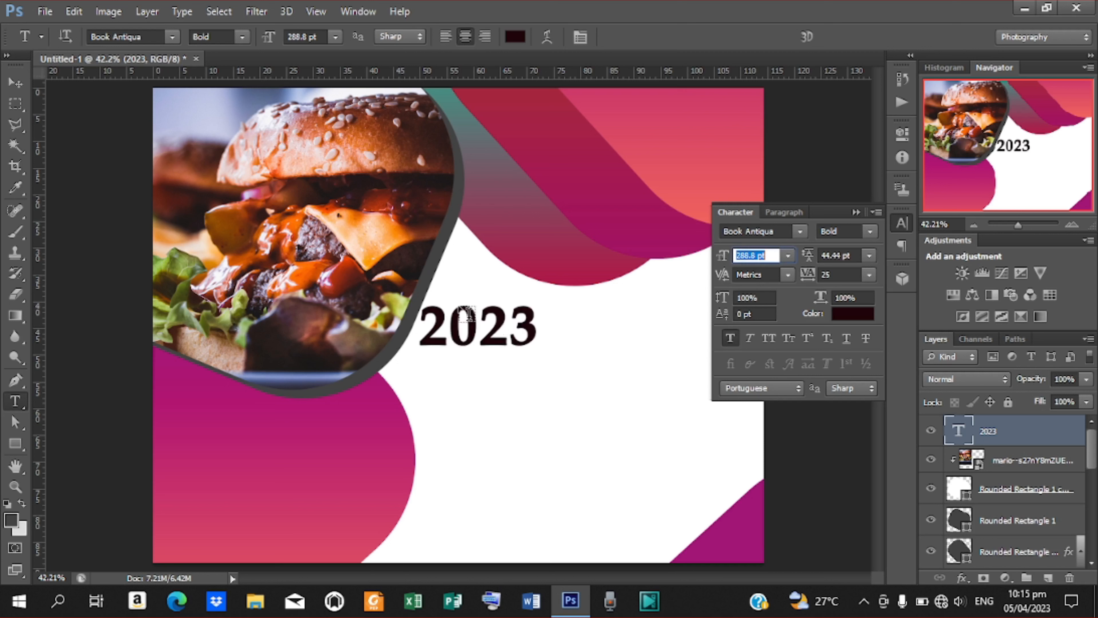
click(16, 83)
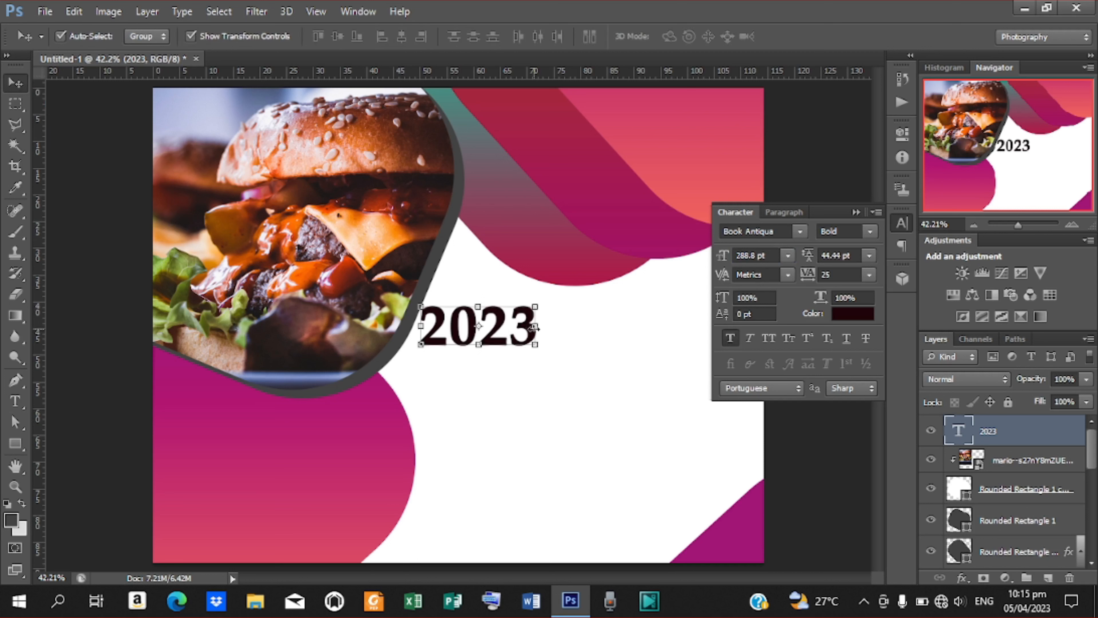
Move 2023 to the top right over the pink band and scale it to about 129%.
drag(501, 335, 656, 185)
key(Return)
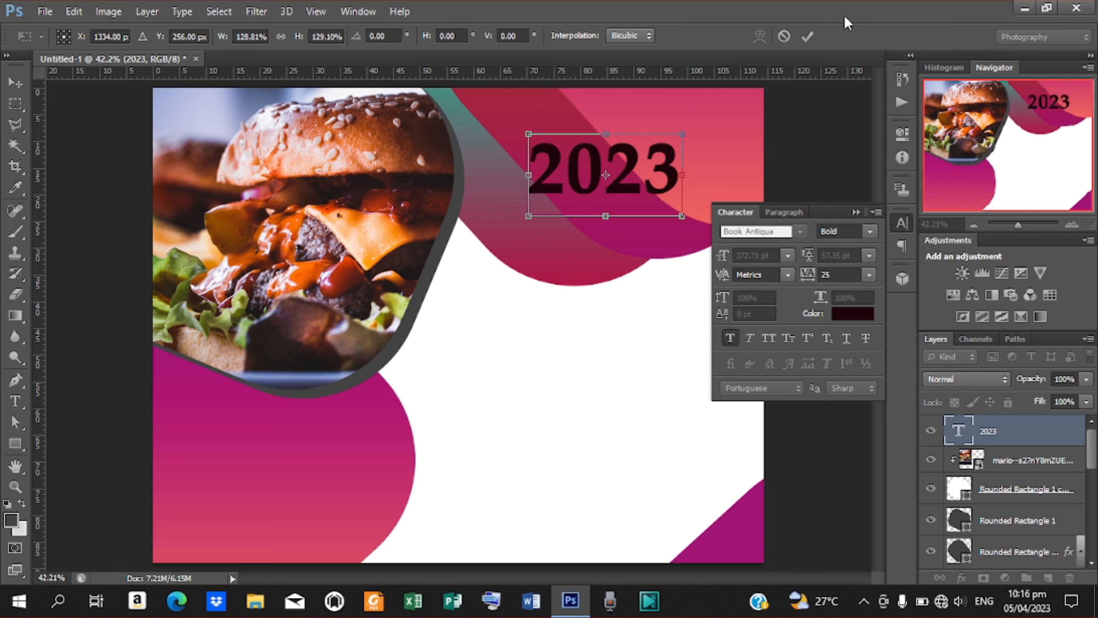
click(807, 36)
click(855, 211)
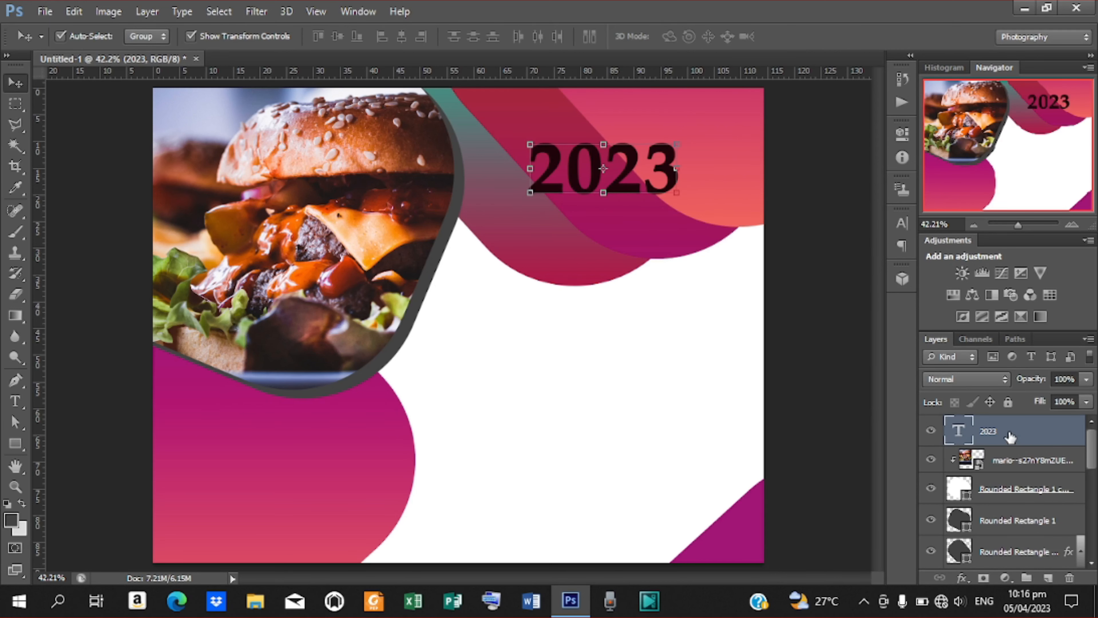
right_click(1010, 437)
Add a Gradient Overlay to 2023 and set its left stop to teal #006267.
click(734, 92)
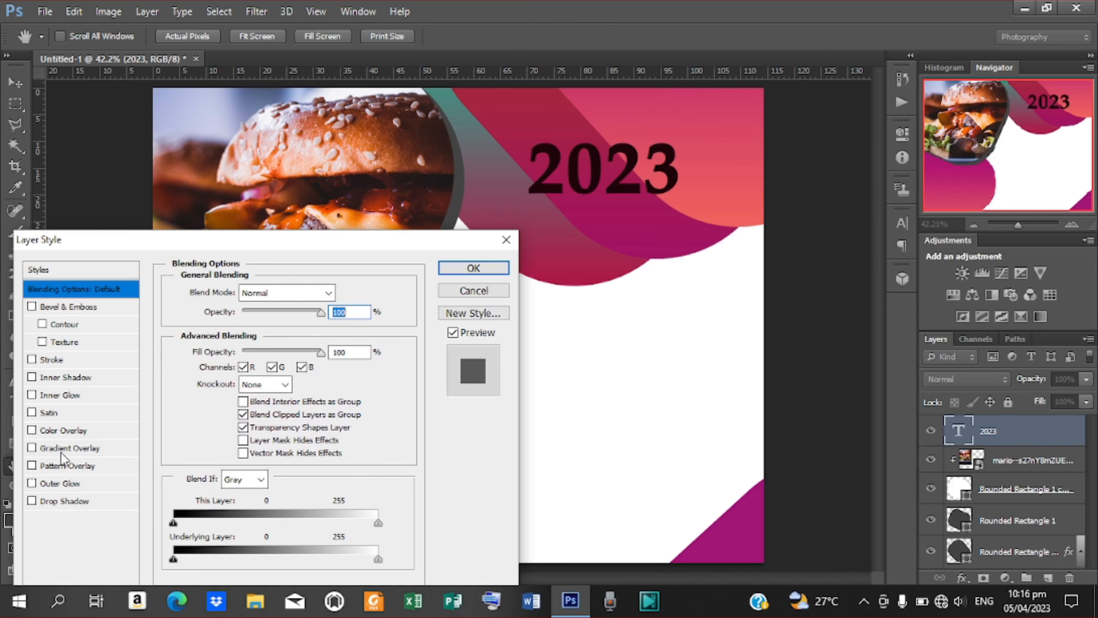
click(69, 448)
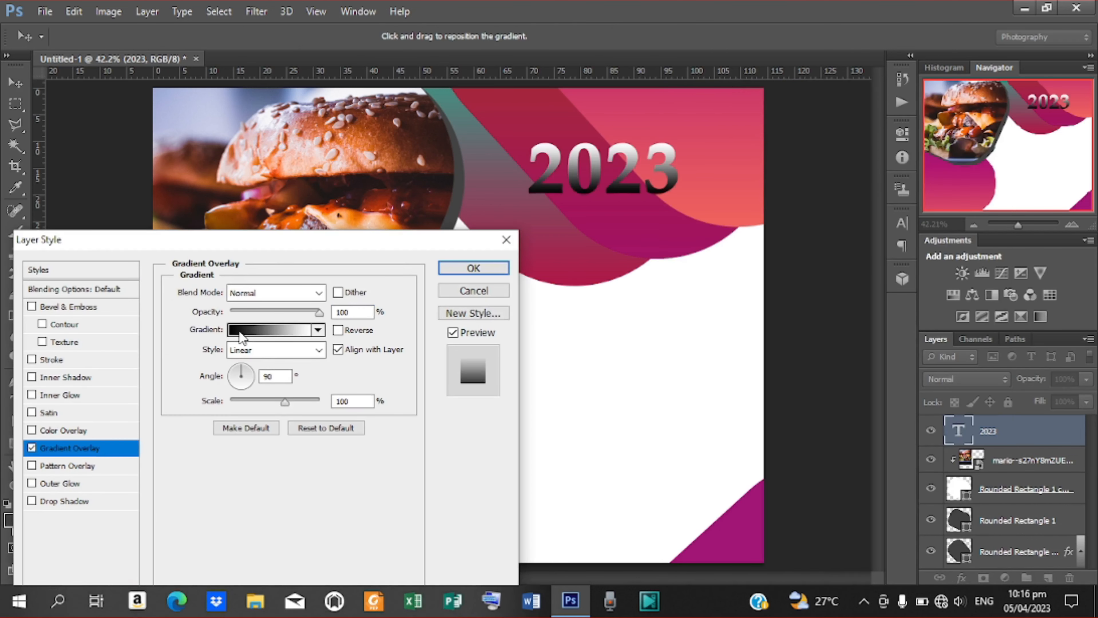
click(242, 333)
click(172, 414)
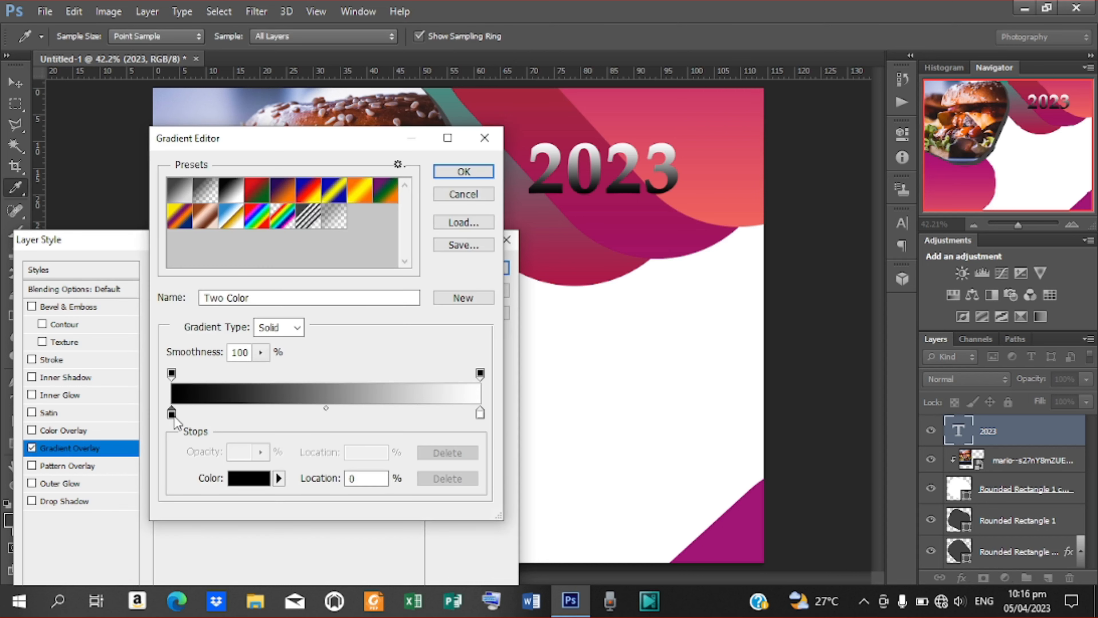
double_click(172, 414)
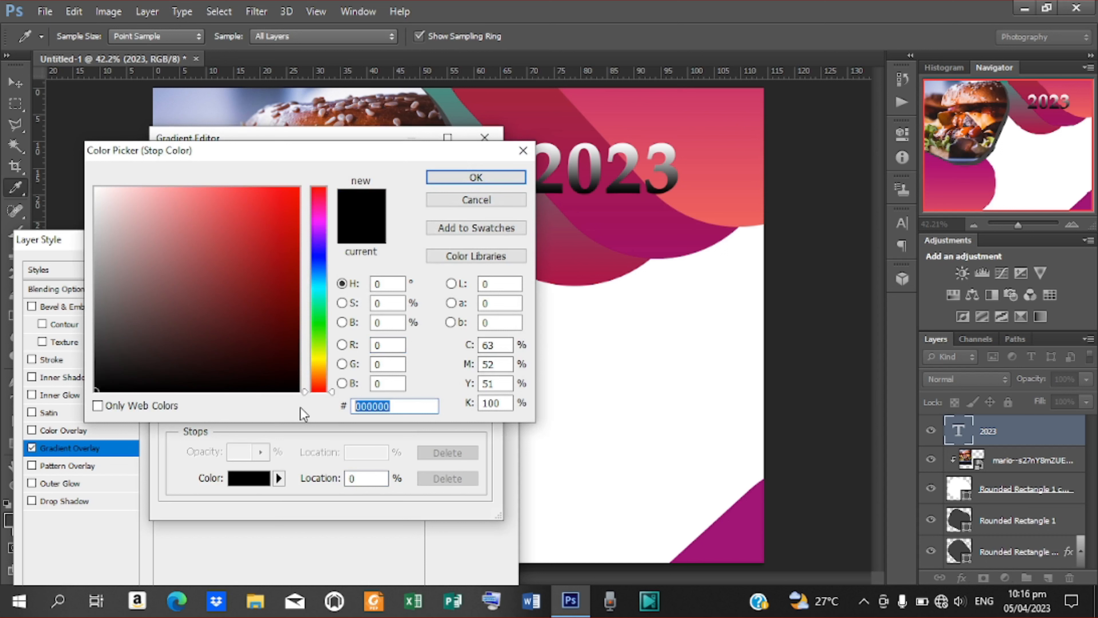
text(006)
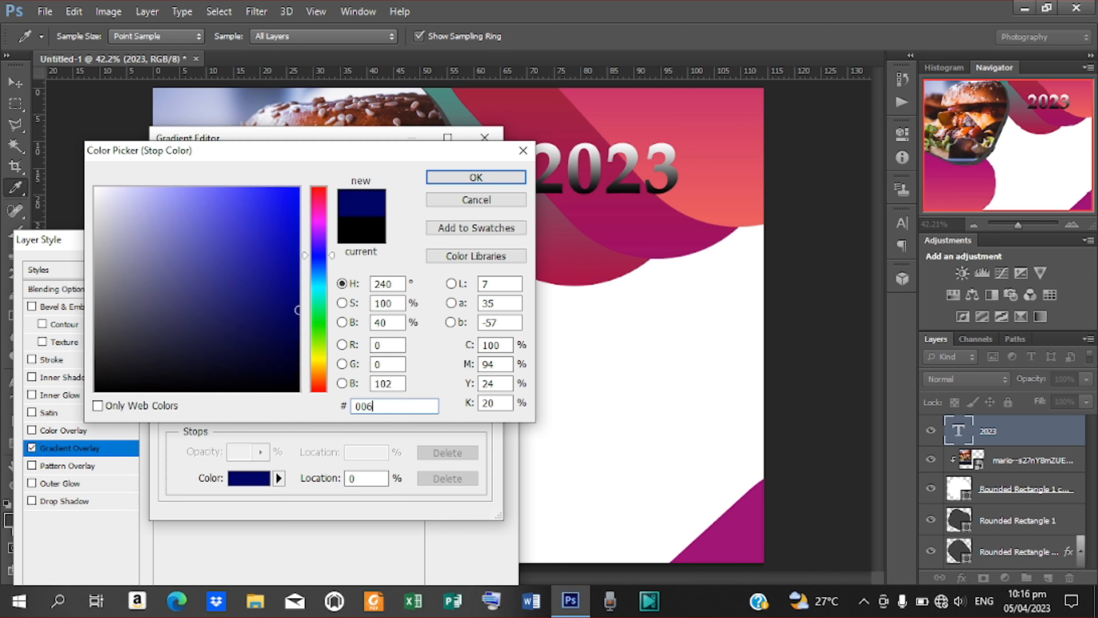
text(267)
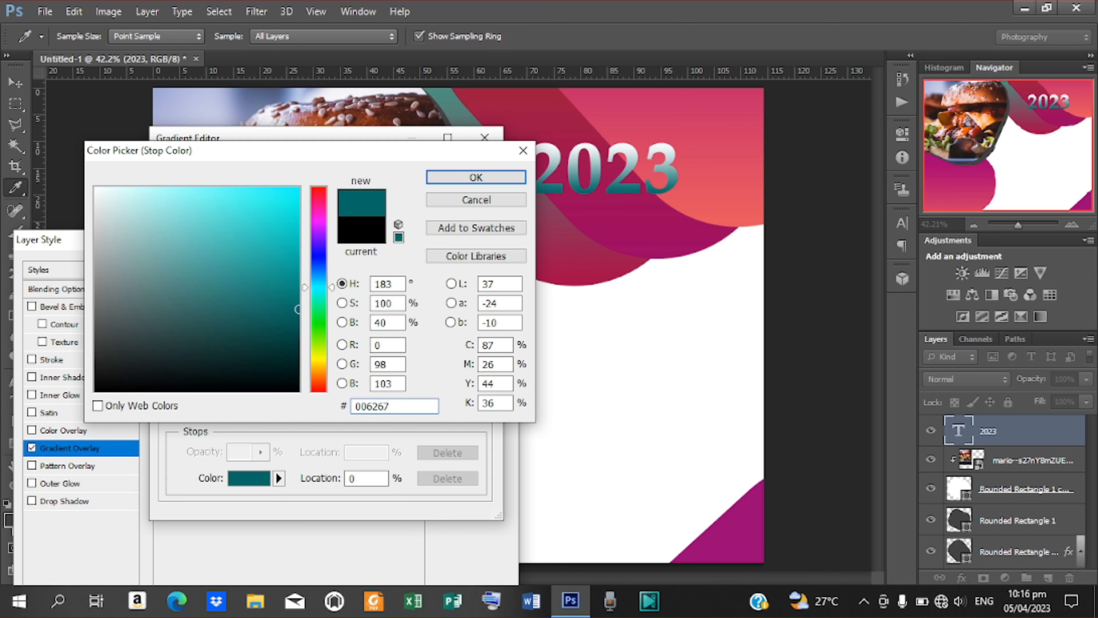
key(Return)
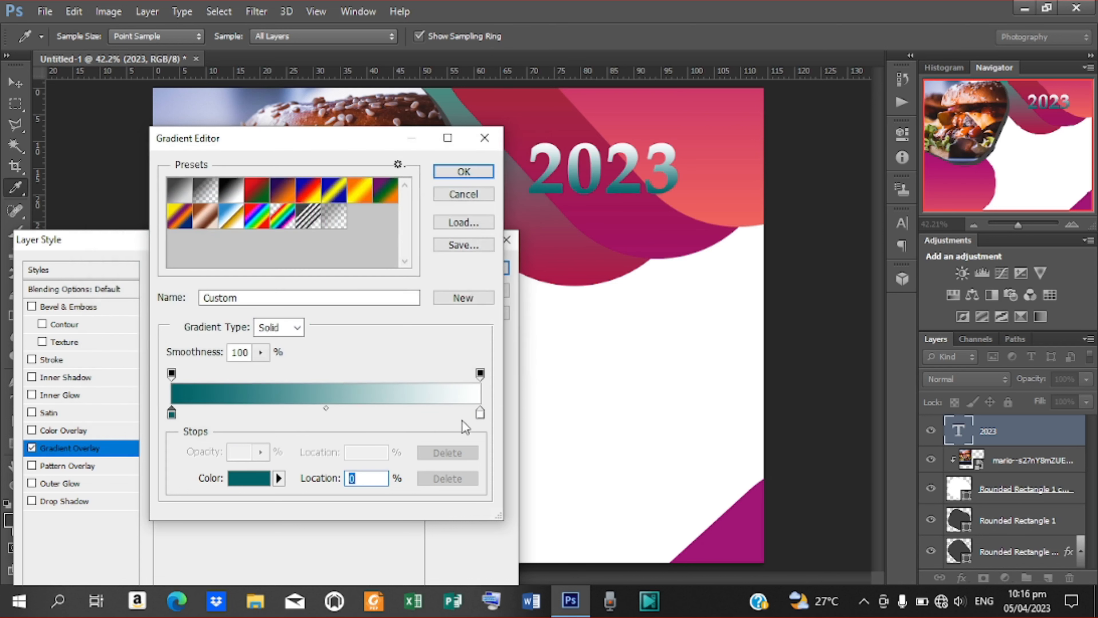
Set the right gradient stop to purple #4F107C and accept the gradient.
double_click(480, 414)
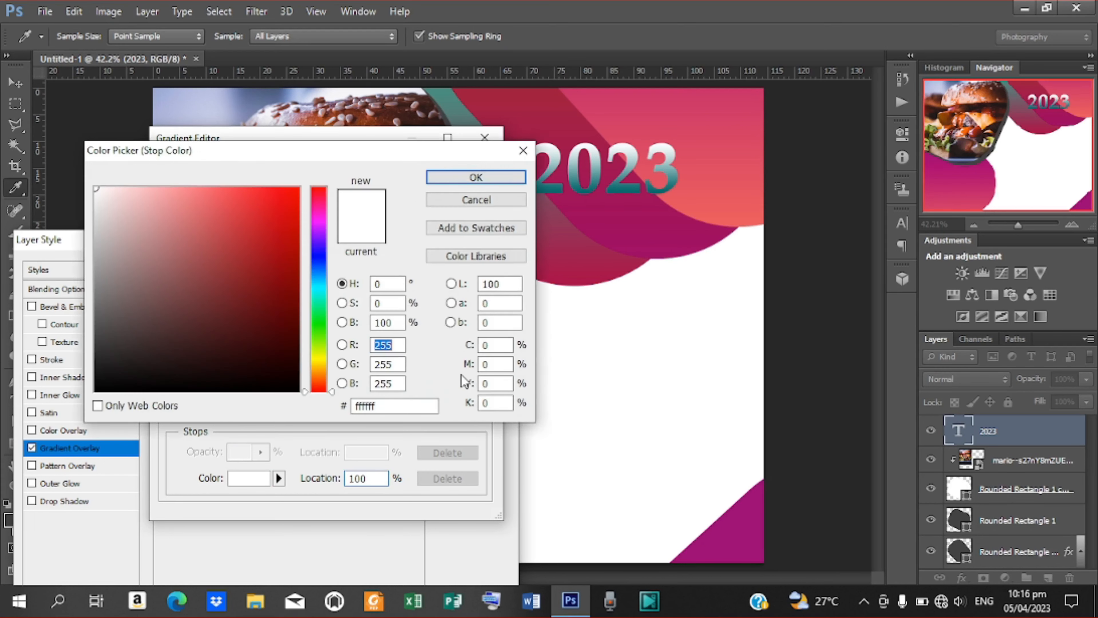
double_click(390, 401)
text(4)
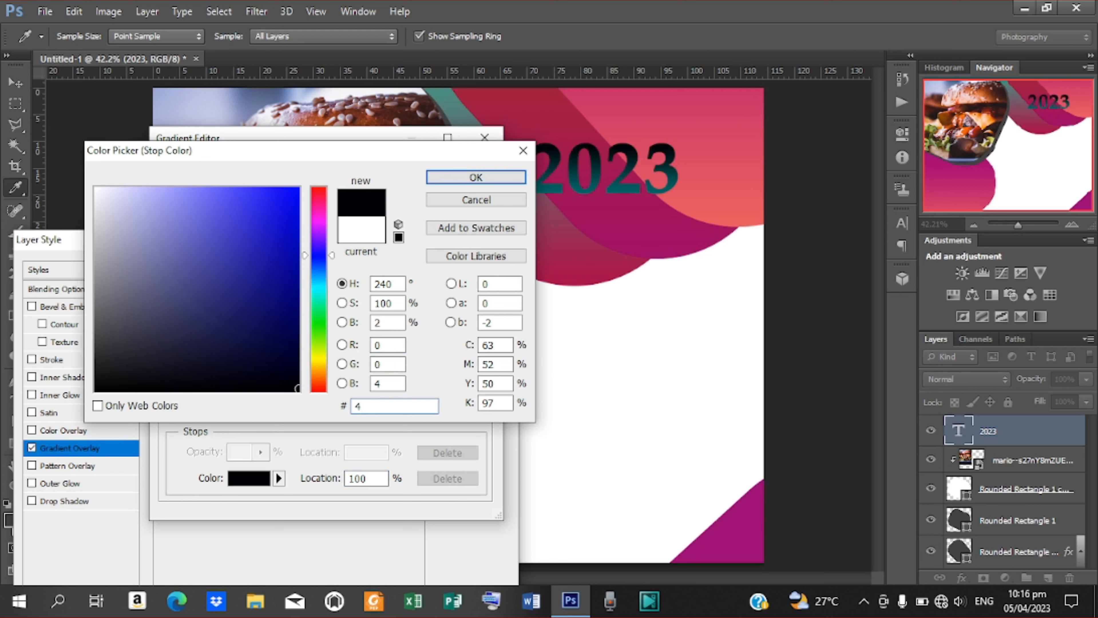
text(F10)
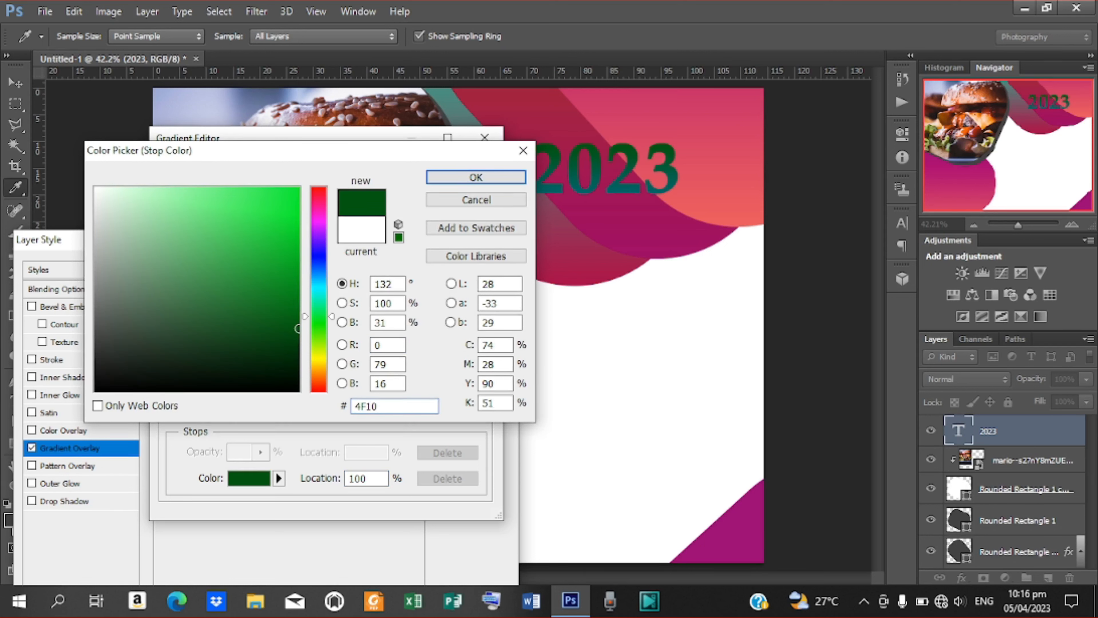
text(7C)
key(Return)
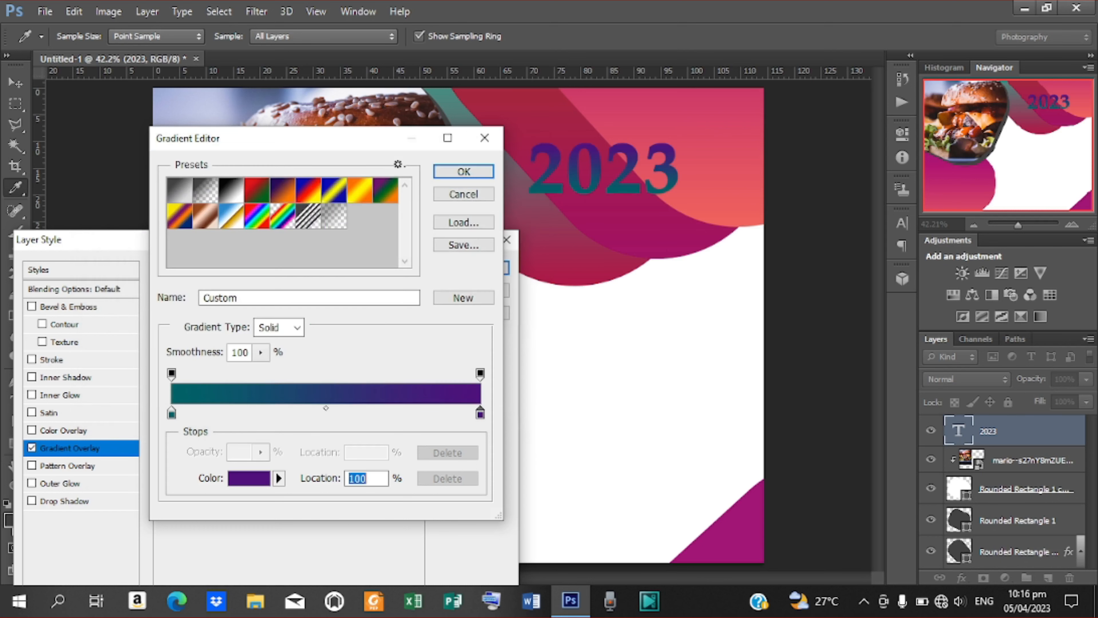
key(Return)
click(74, 501)
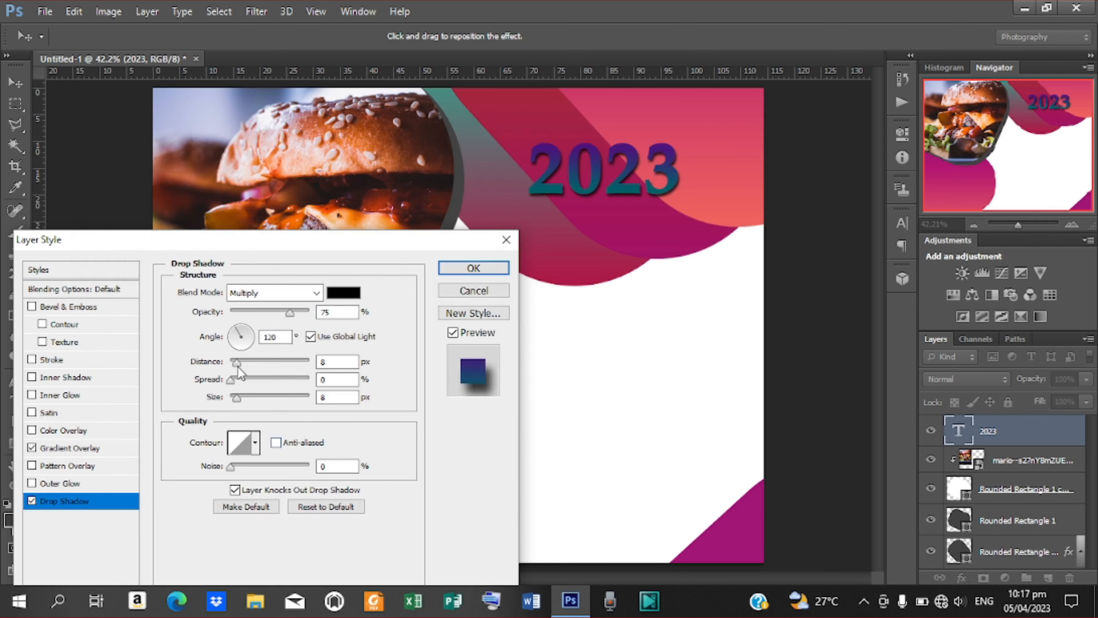
Set the 2023 drop shadow to 16 px distance, 20% spread and 18 px size.
drag(236, 364, 243, 363)
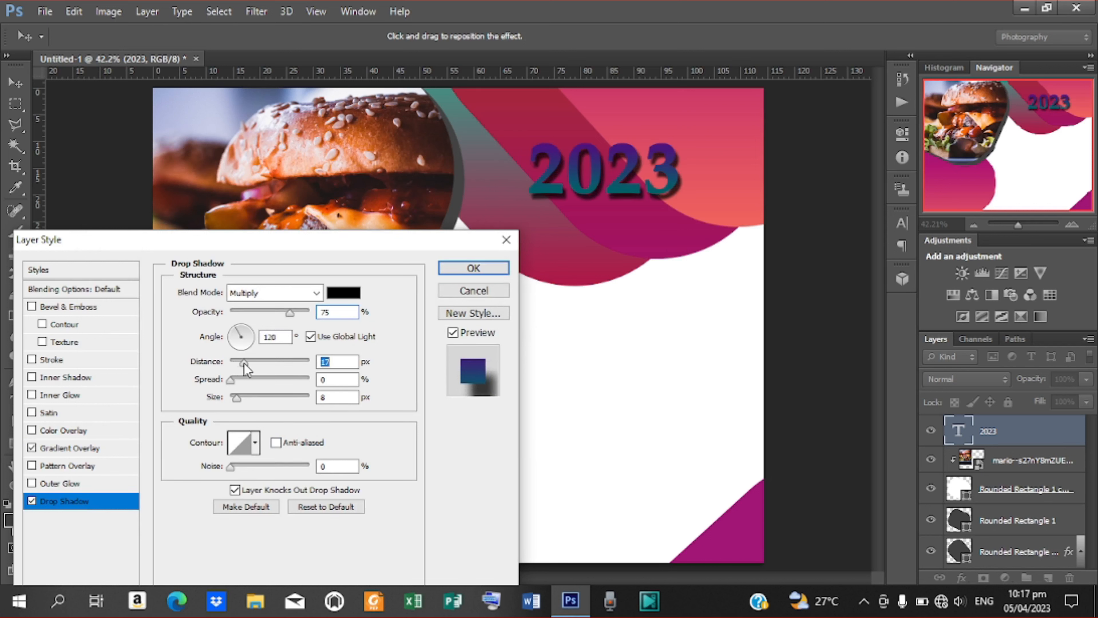
double_click(333, 361)
text(16)
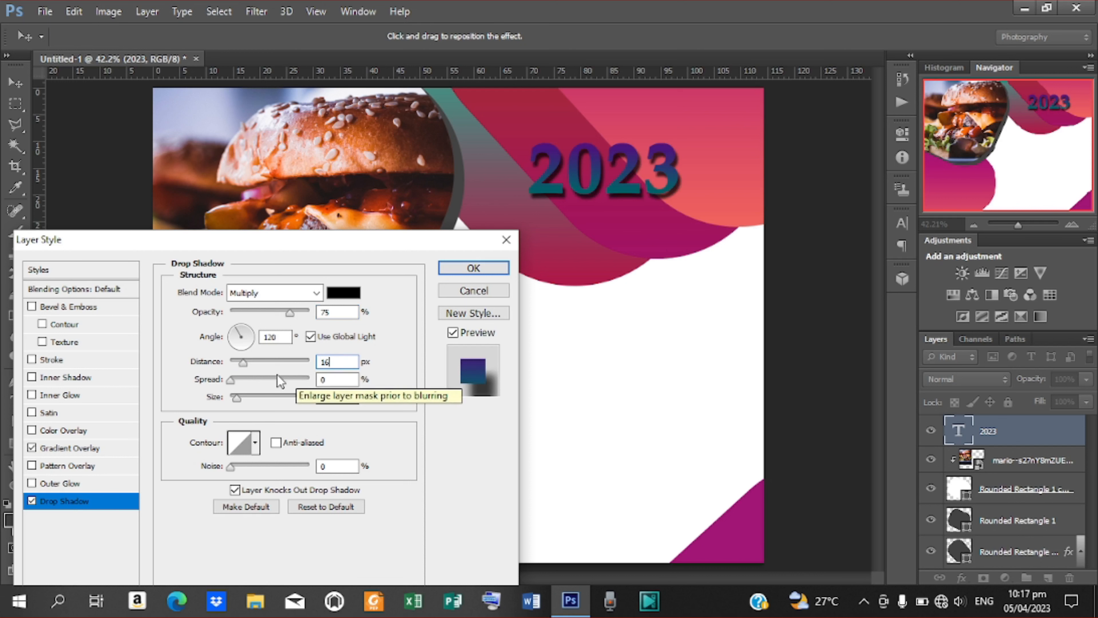
drag(230, 382, 246, 381)
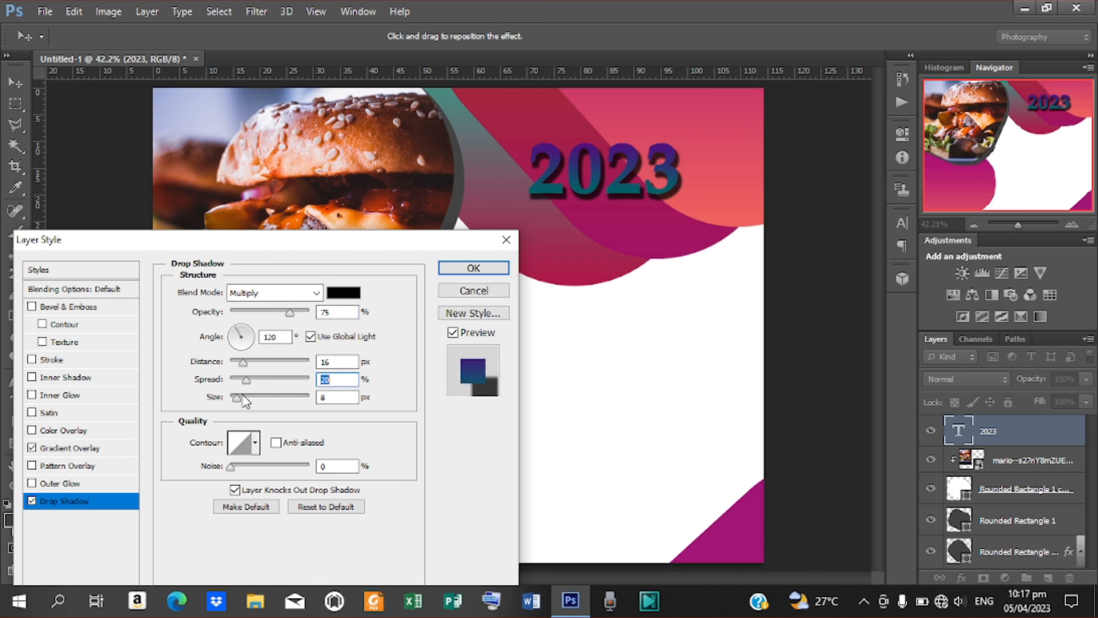
drag(237, 397, 242, 398)
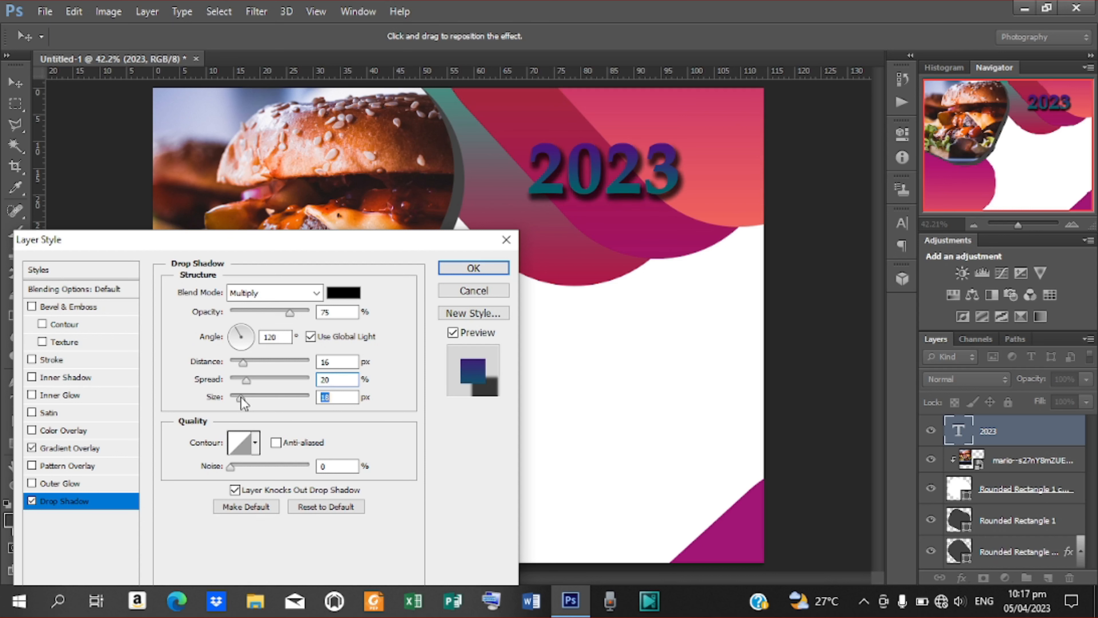
click(473, 267)
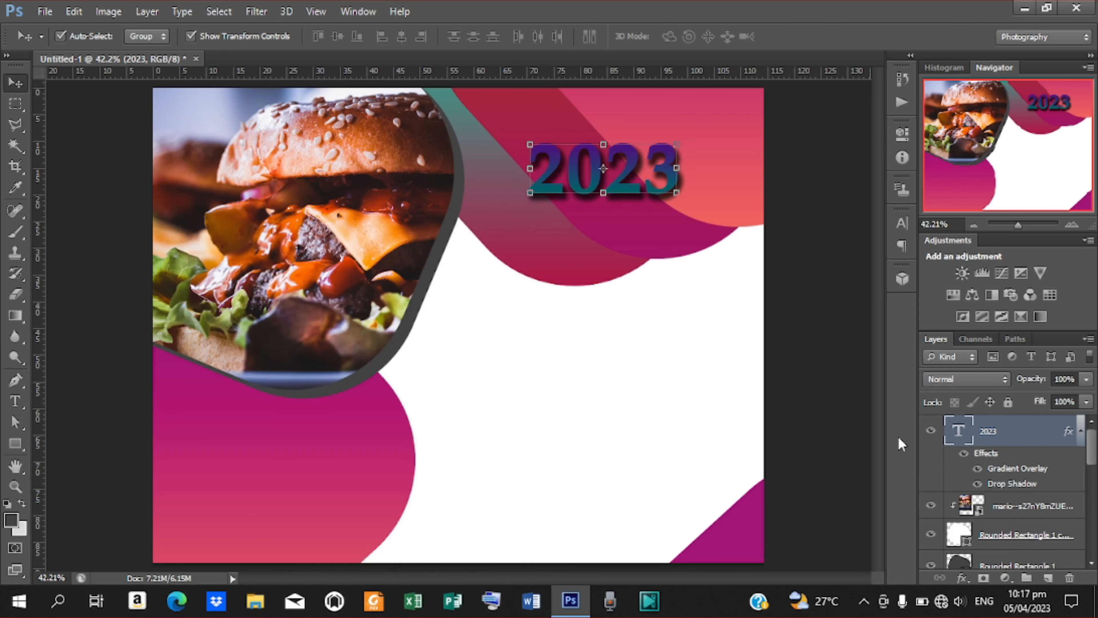
Add a 2 px stroke to 2023, first using magenta sampled from the wave.
right_click(1004, 441)
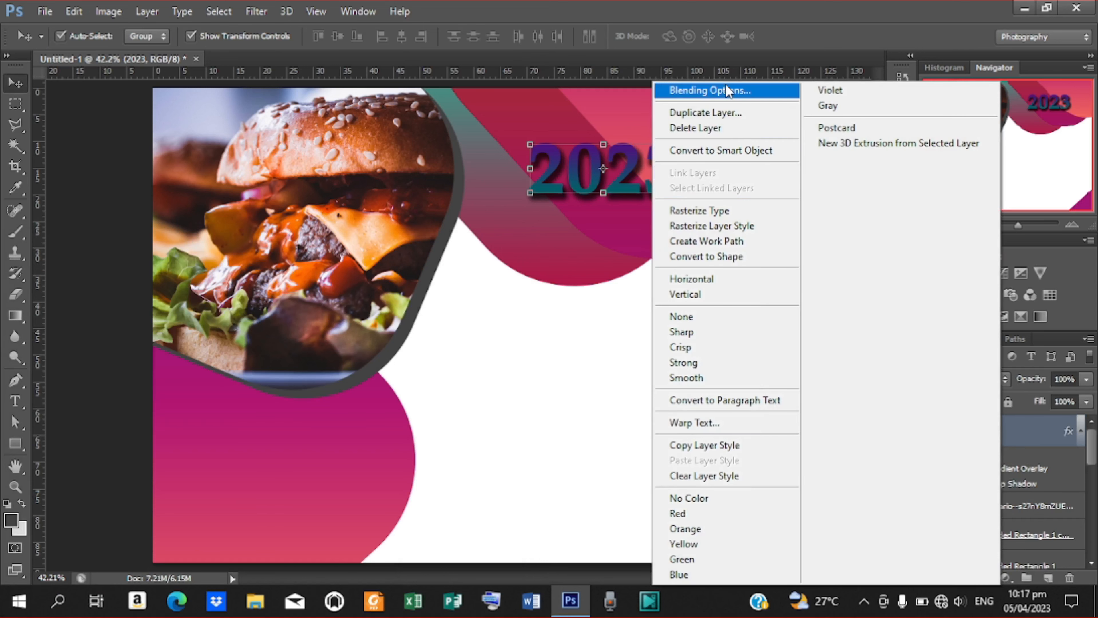
click(710, 91)
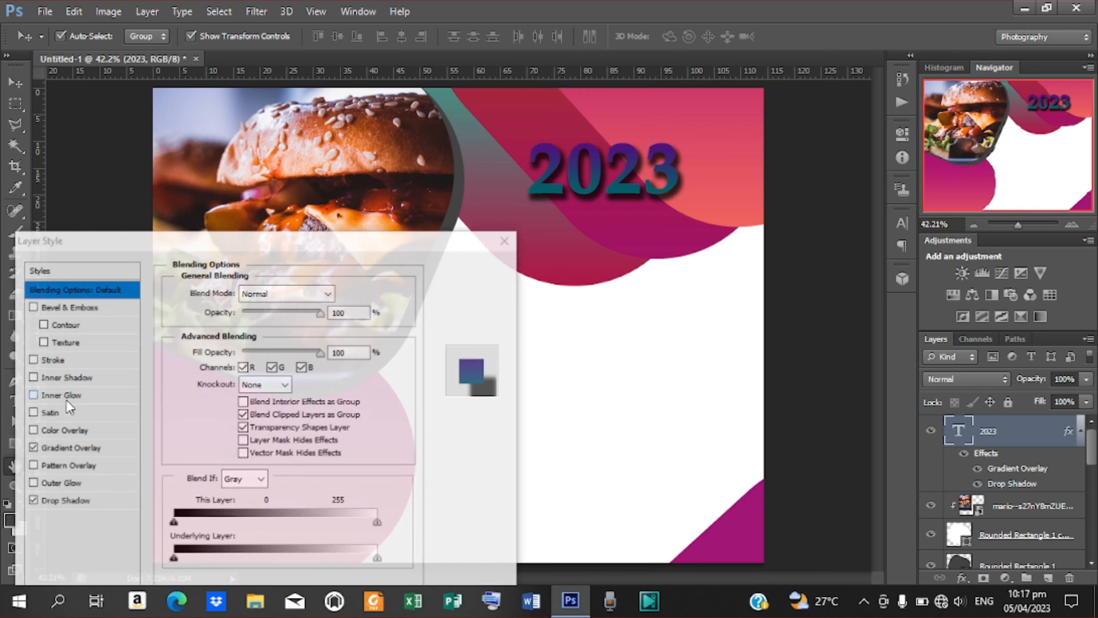
click(55, 360)
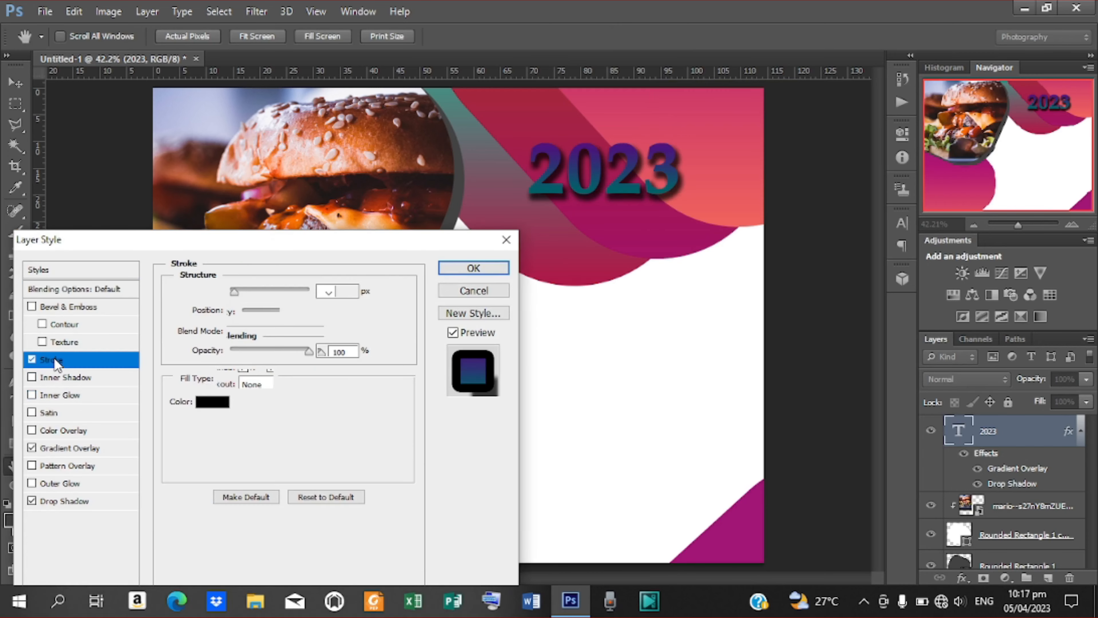
click(212, 402)
click(606, 234)
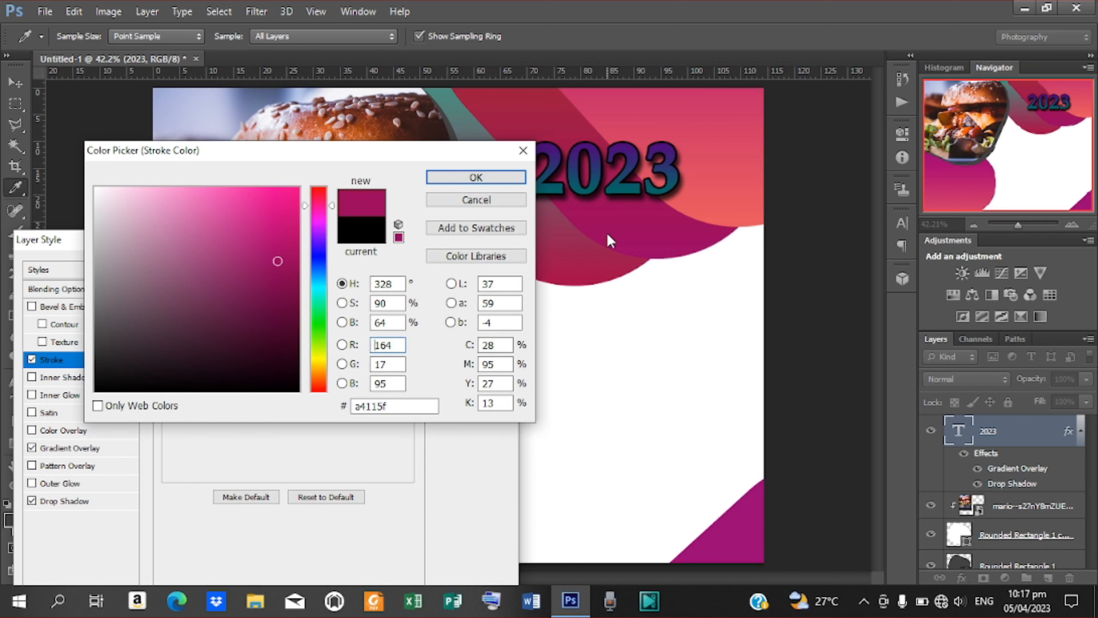
click(475, 178)
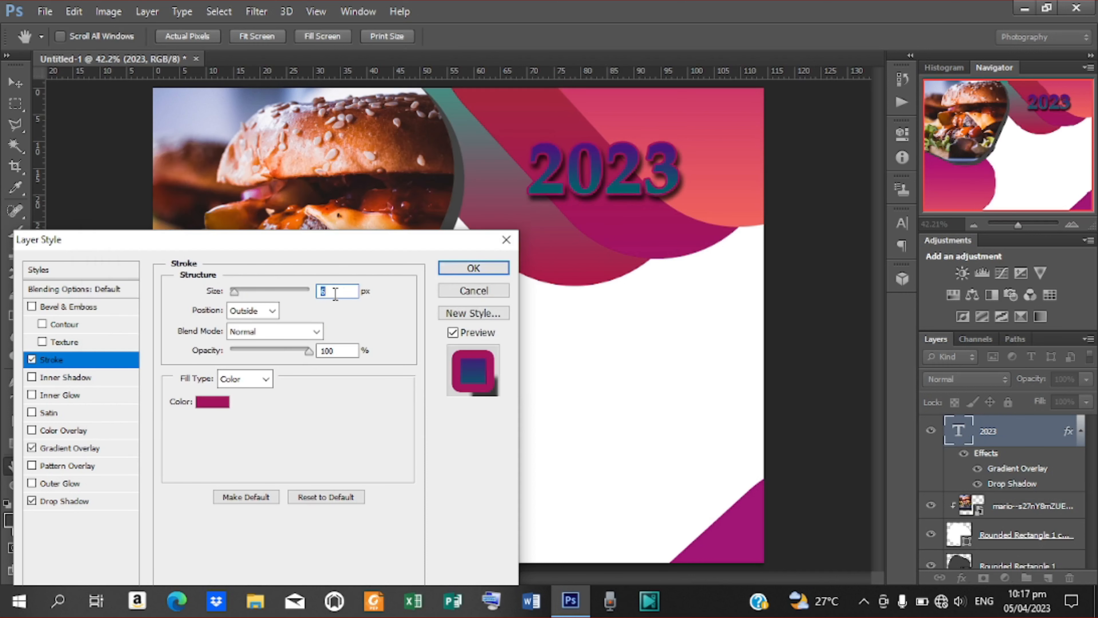
text(2)
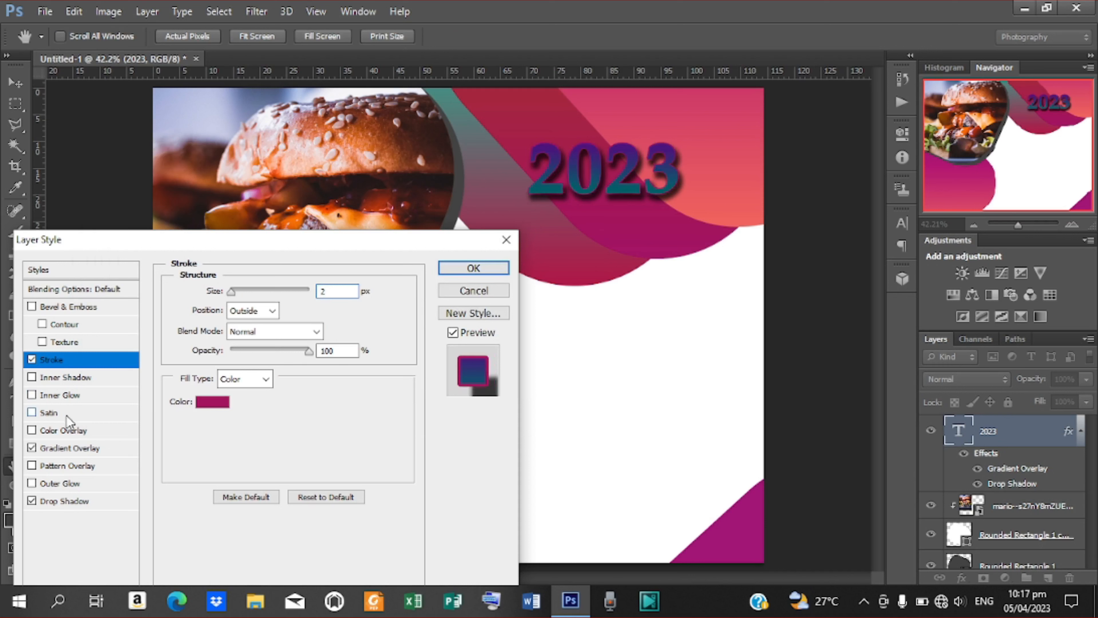
Reduce the drop shadow spread to 15% and change the stroke colour to white.
click(65, 501)
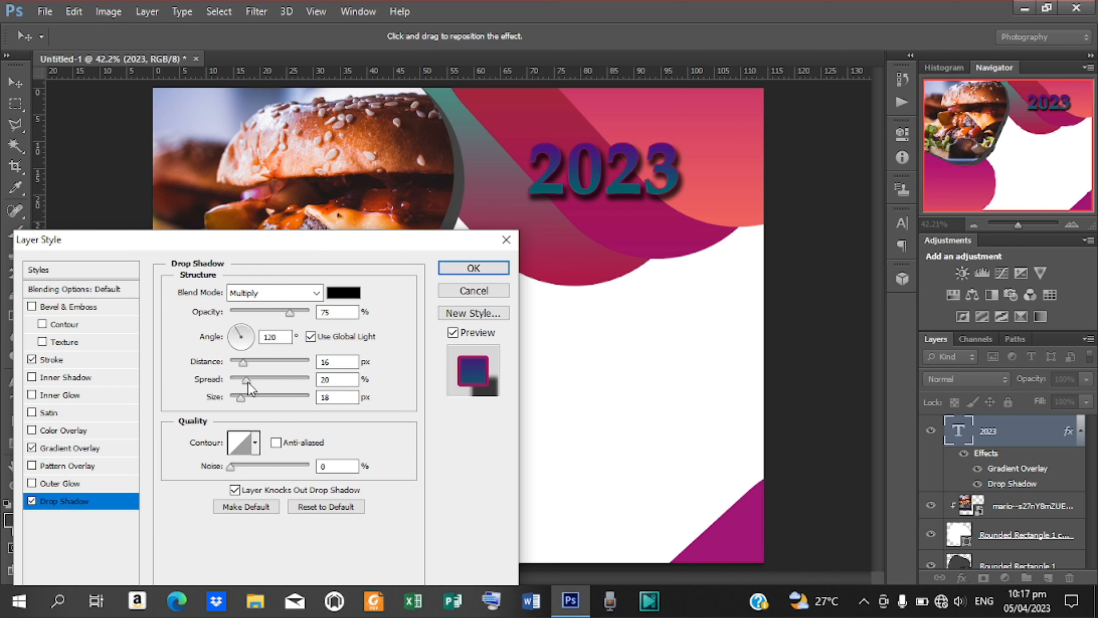
drag(247, 382, 243, 383)
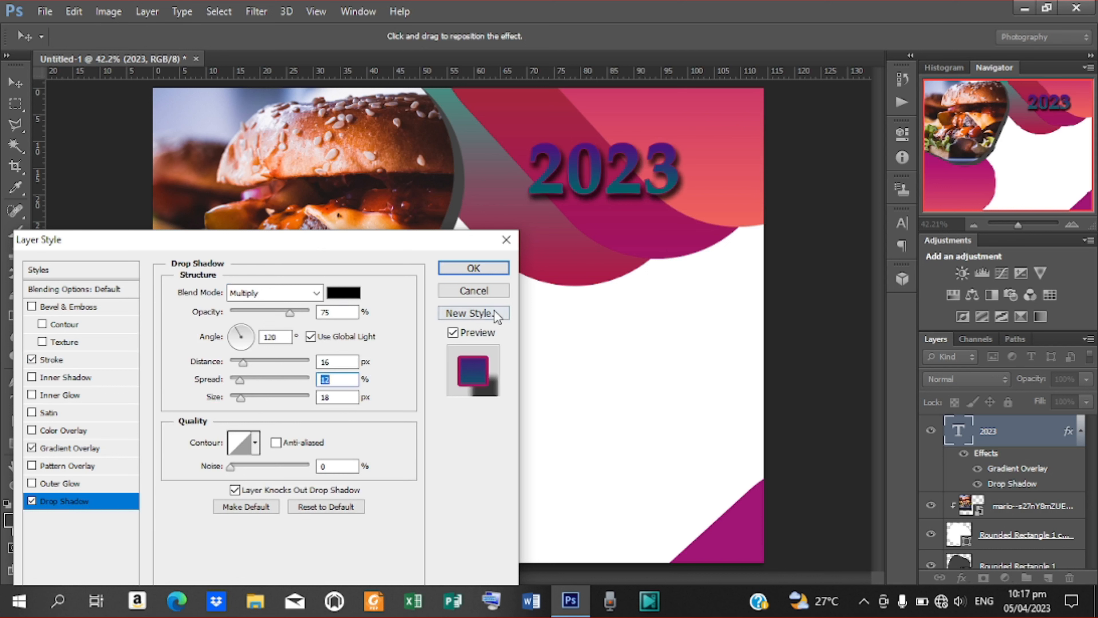
click(58, 362)
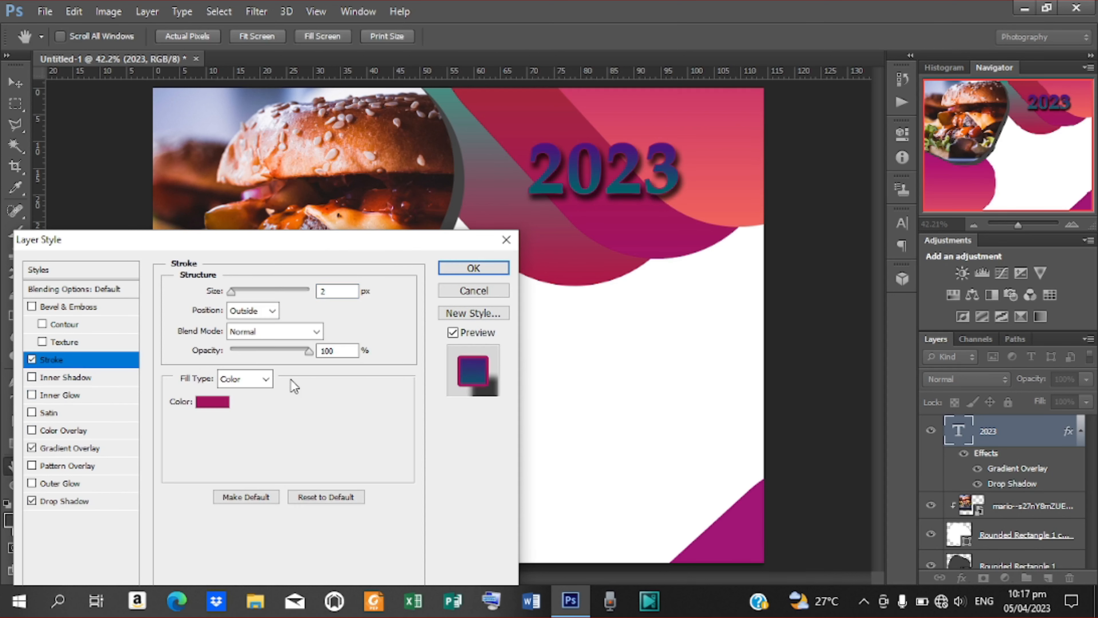
click(215, 402)
drag(142, 269, 95, 189)
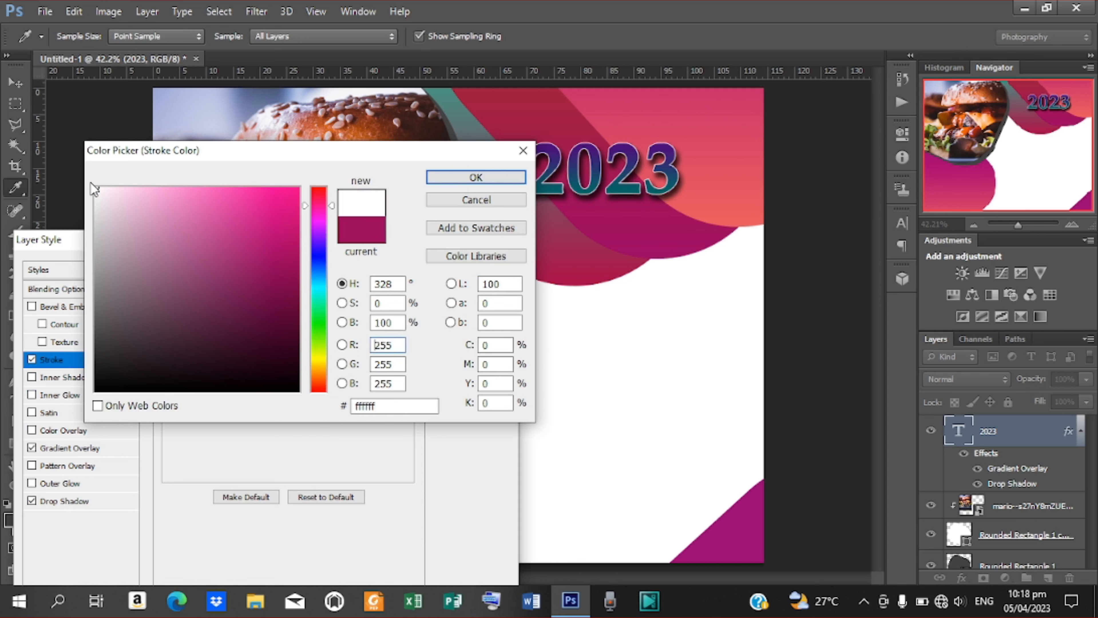
click(498, 178)
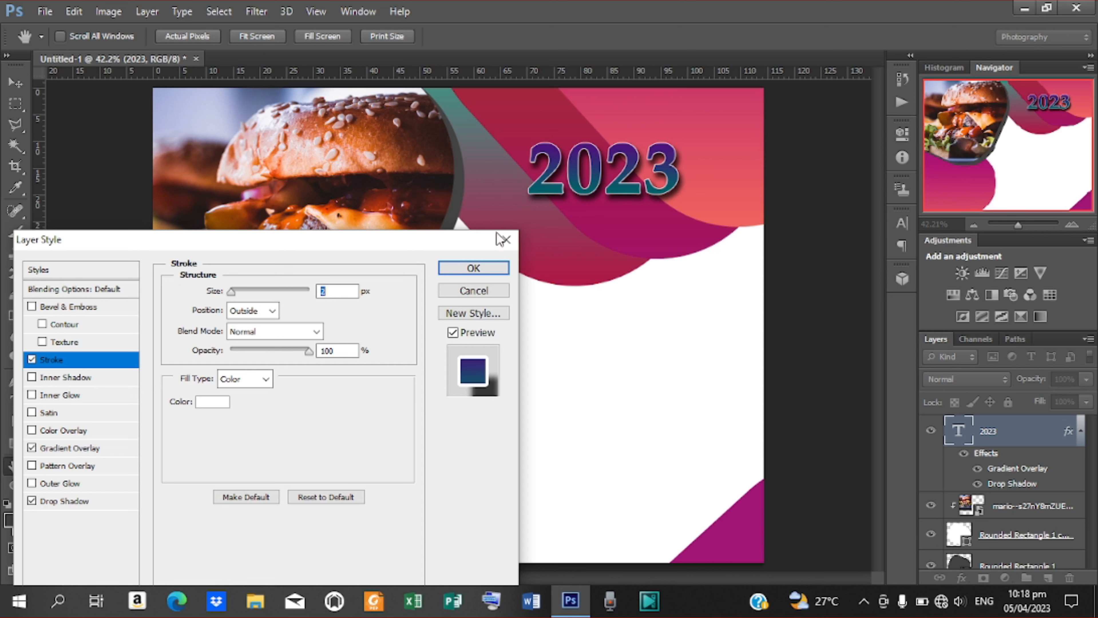
click(473, 272)
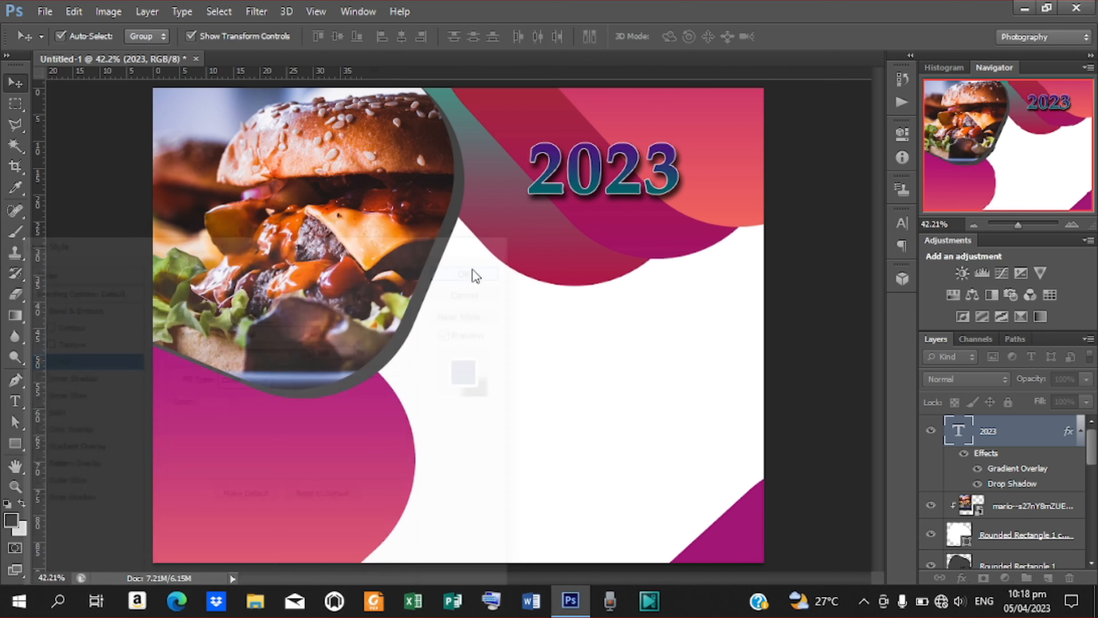
click(16, 401)
Type 'CALENDAR DESIGN' across the middle of the banner and commit it.
click(515, 306)
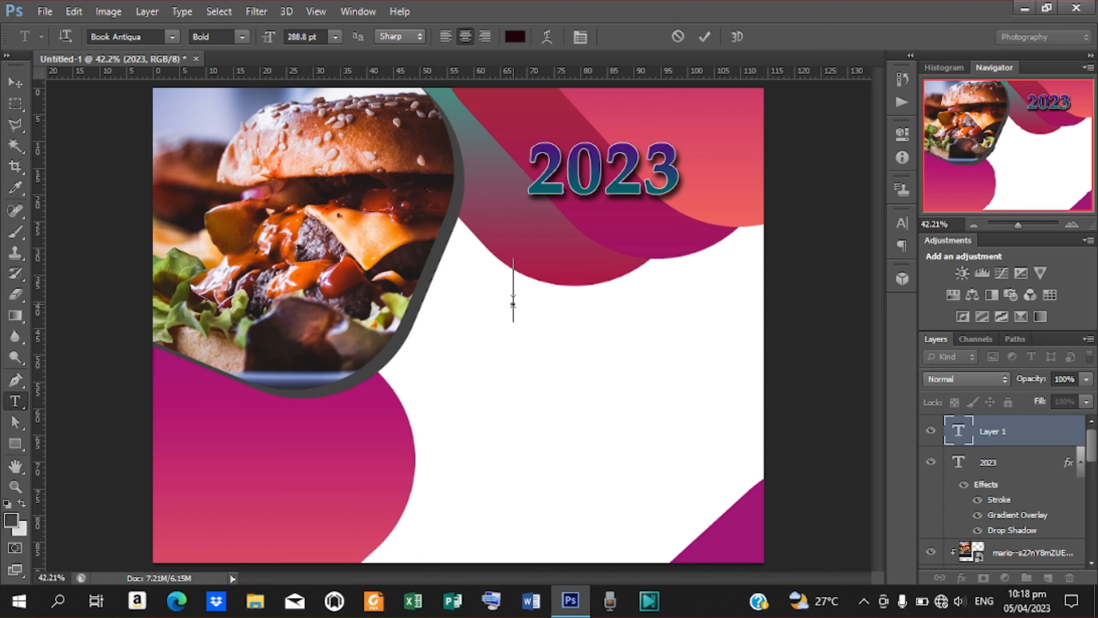
text(C)
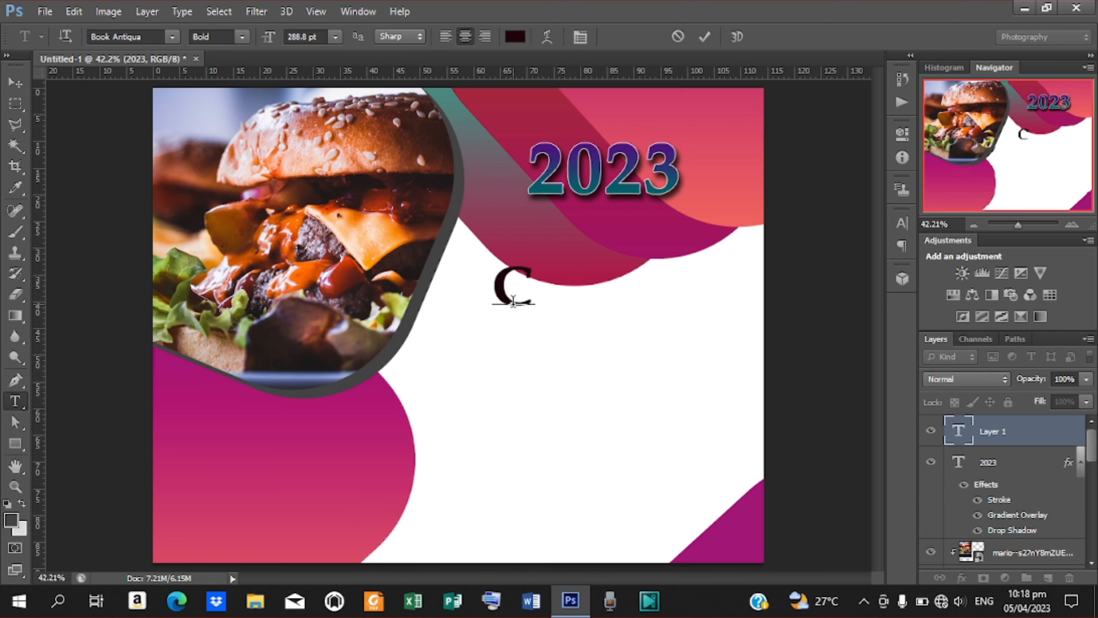
text(ALENDAR SE)
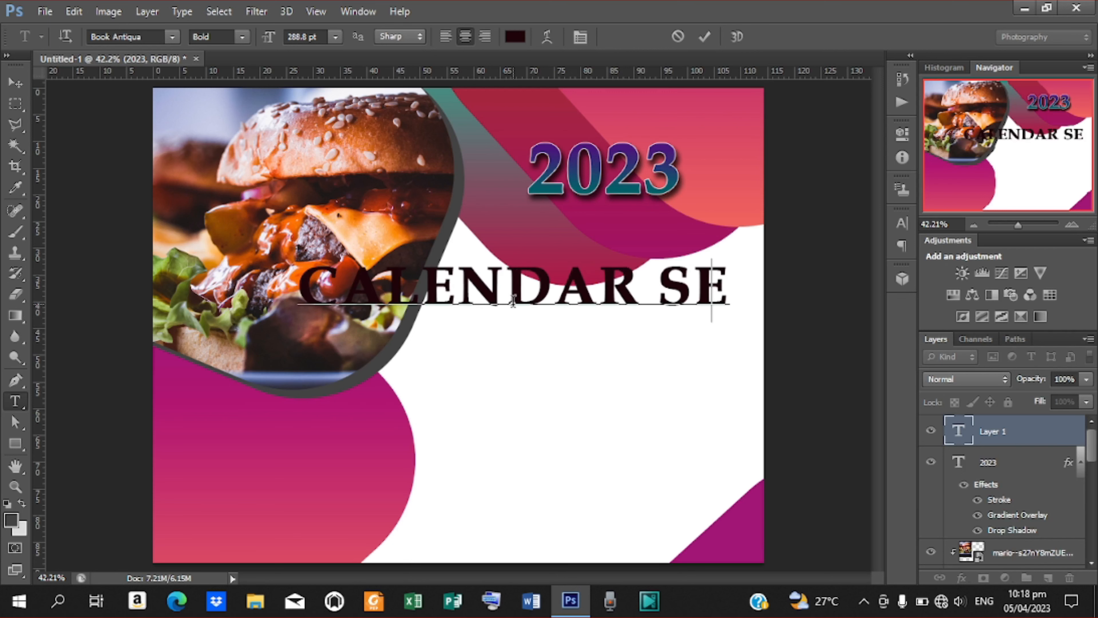
key(BackSpace)
key(BackSpace)
key(BackSpace)
text(DES)
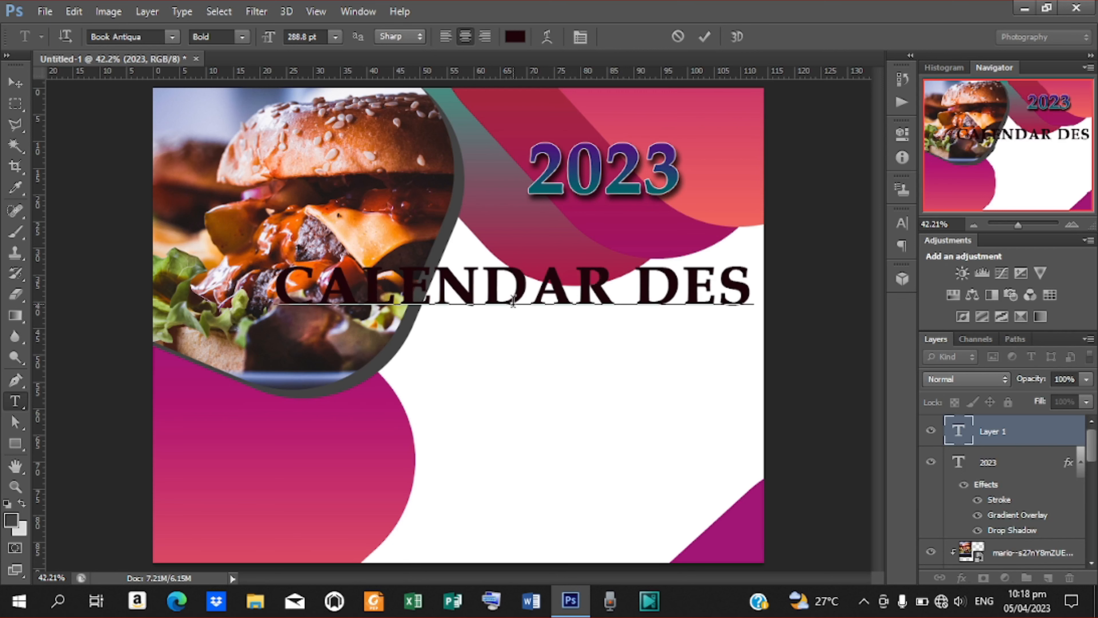
text(IG)
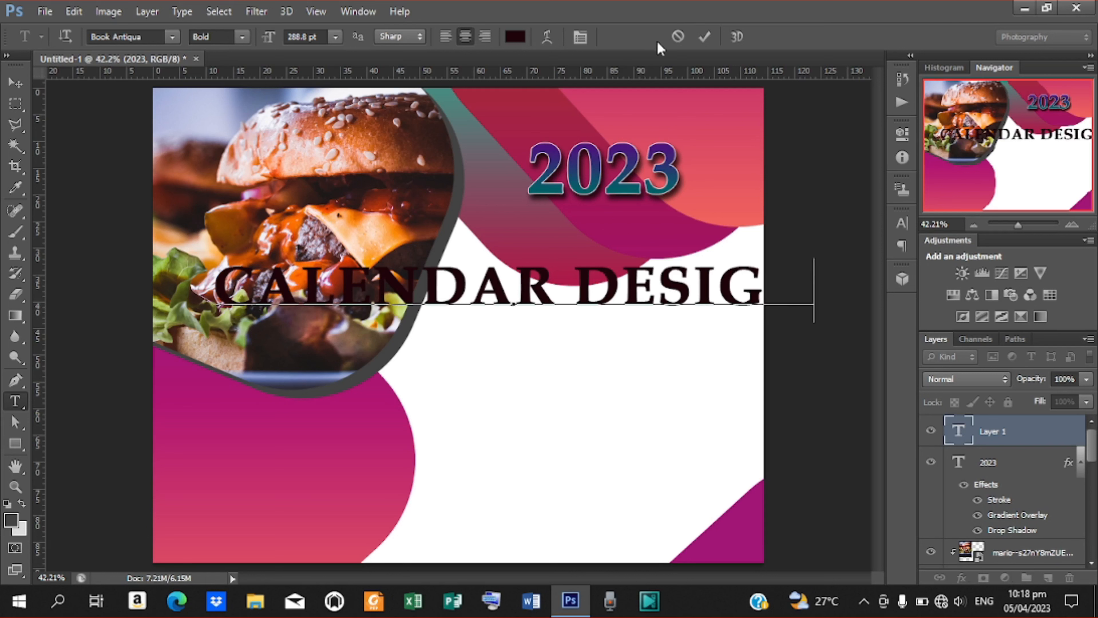
click(703, 37)
click(15, 82)
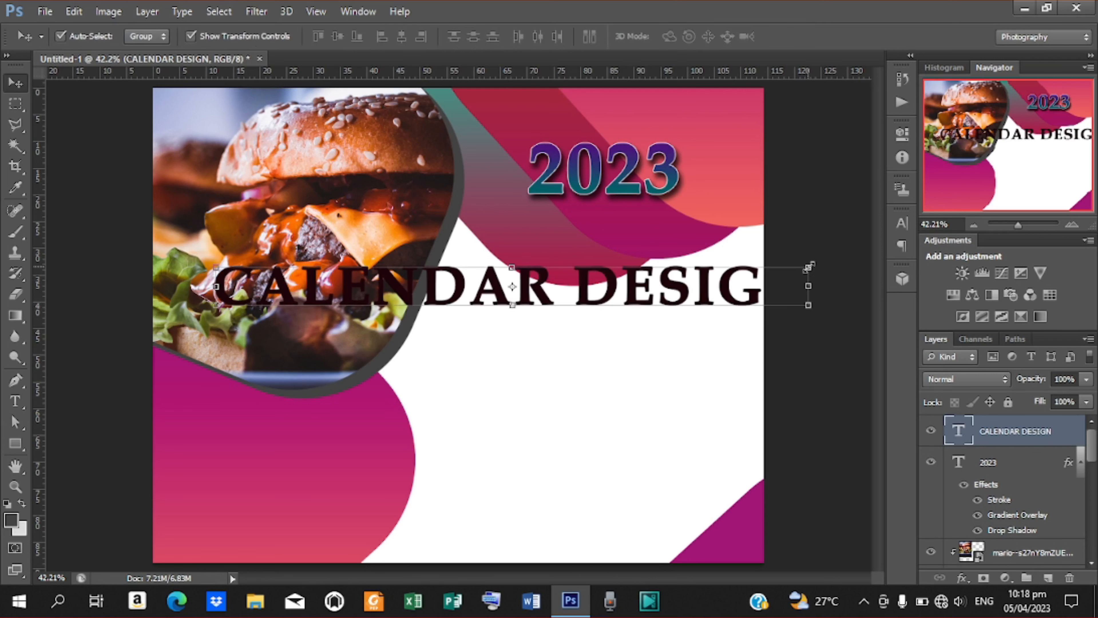
Scale CALENDAR DESIGN to about 24.6% by 22.75% and fit it under 2023.
drag(809, 267, 652, 208)
key(Escape)
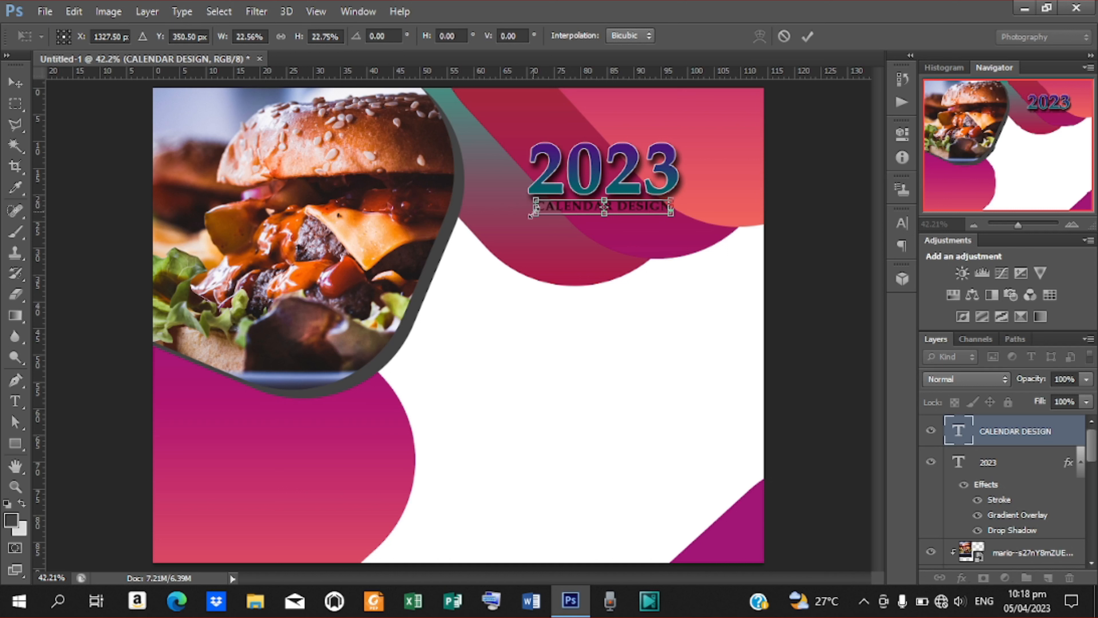
drag(535, 208, 530, 209)
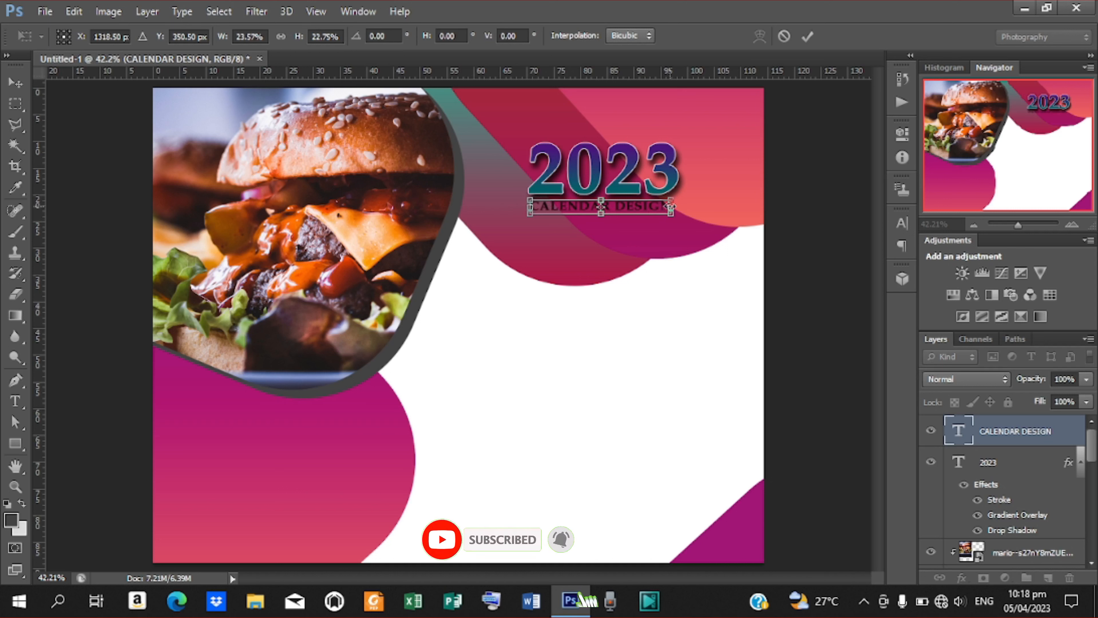
drag(671, 207, 677, 207)
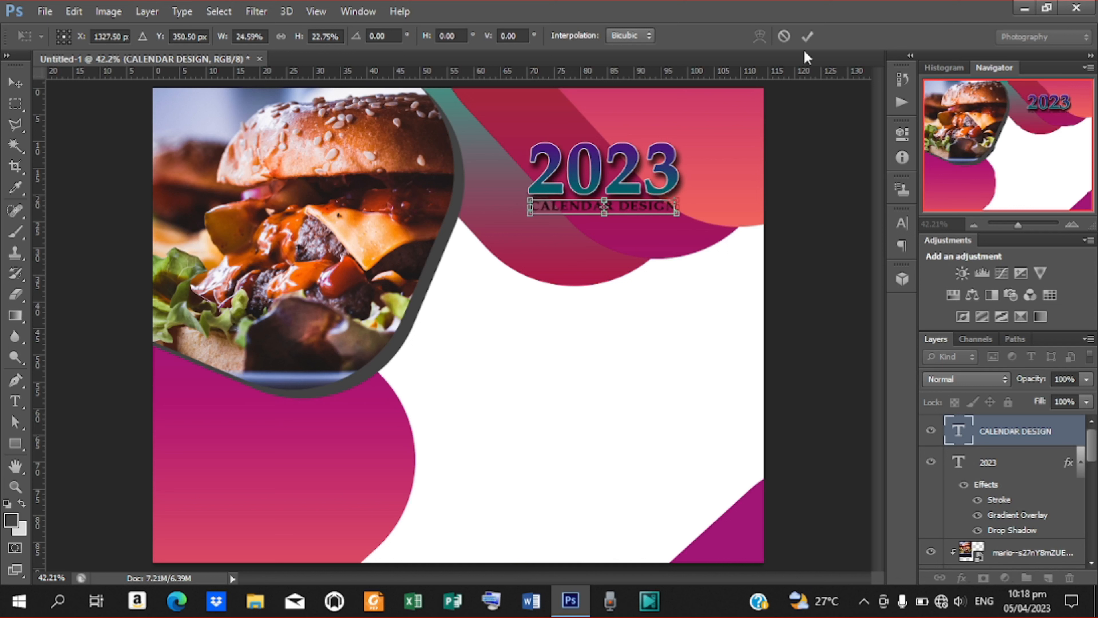
click(807, 36)
click(195, 38)
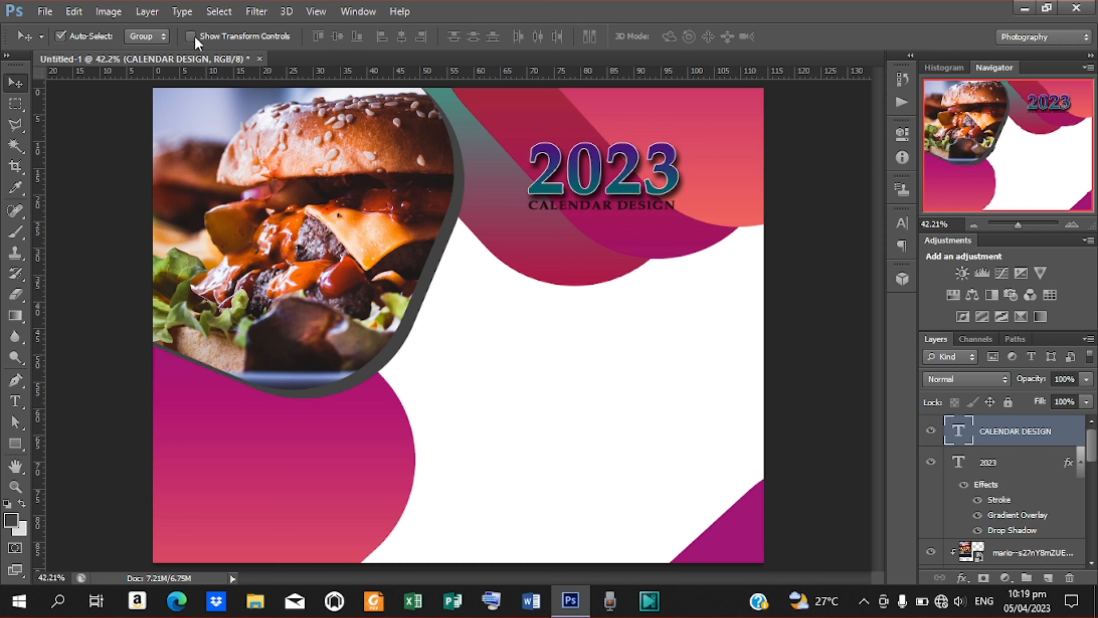
Change the CALENDAR DESIGN text colour to light grey #cecece in the Character panel.
click(900, 224)
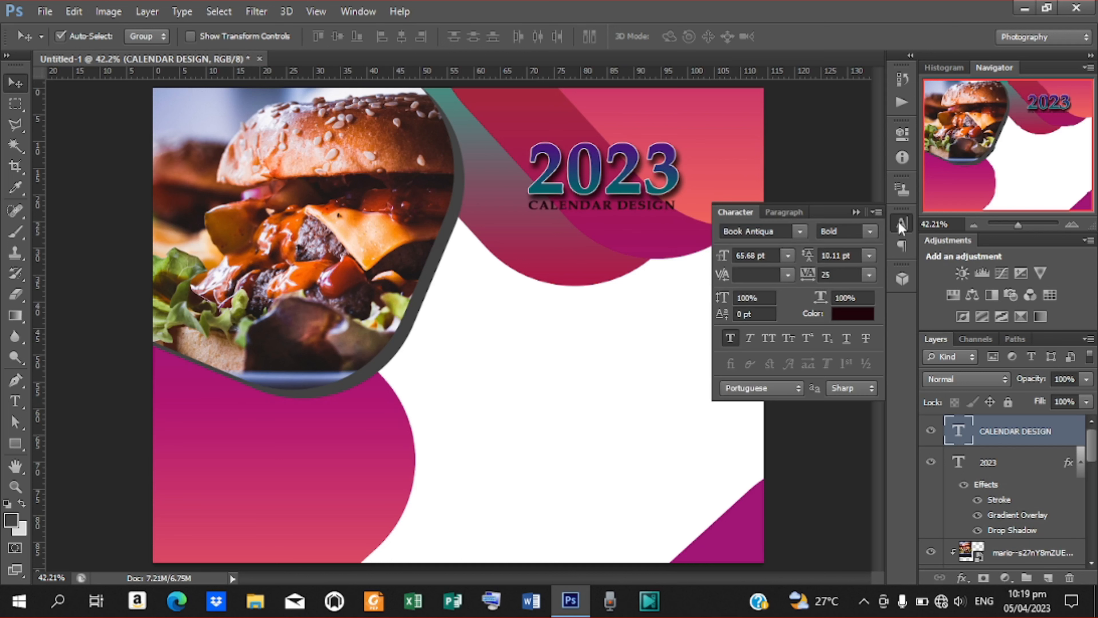
click(861, 308)
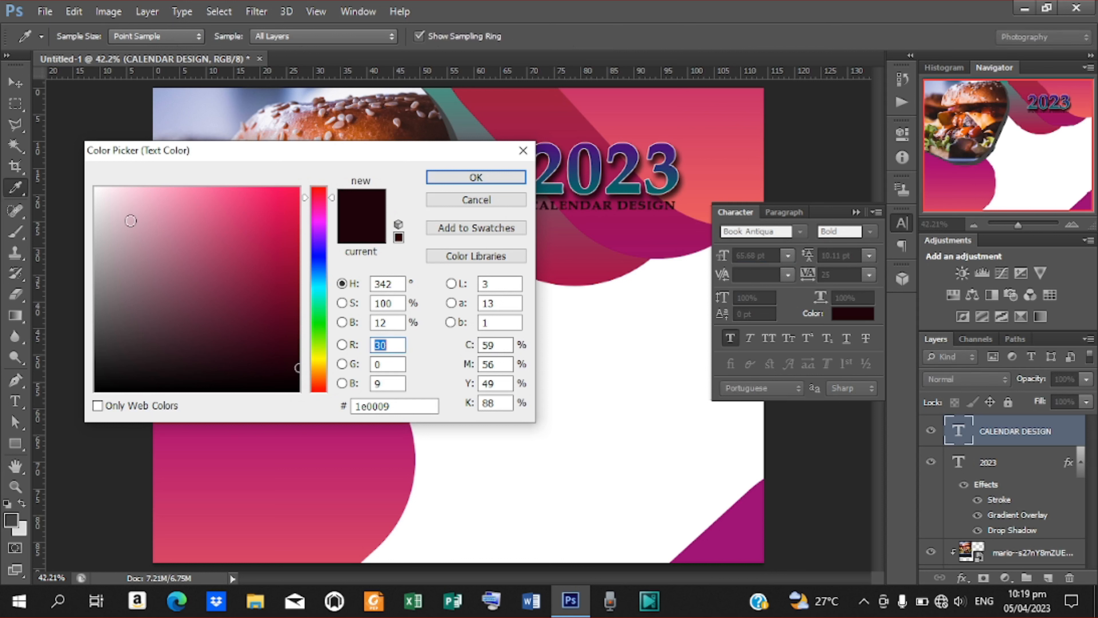
click(105, 235)
drag(105, 235, 85, 234)
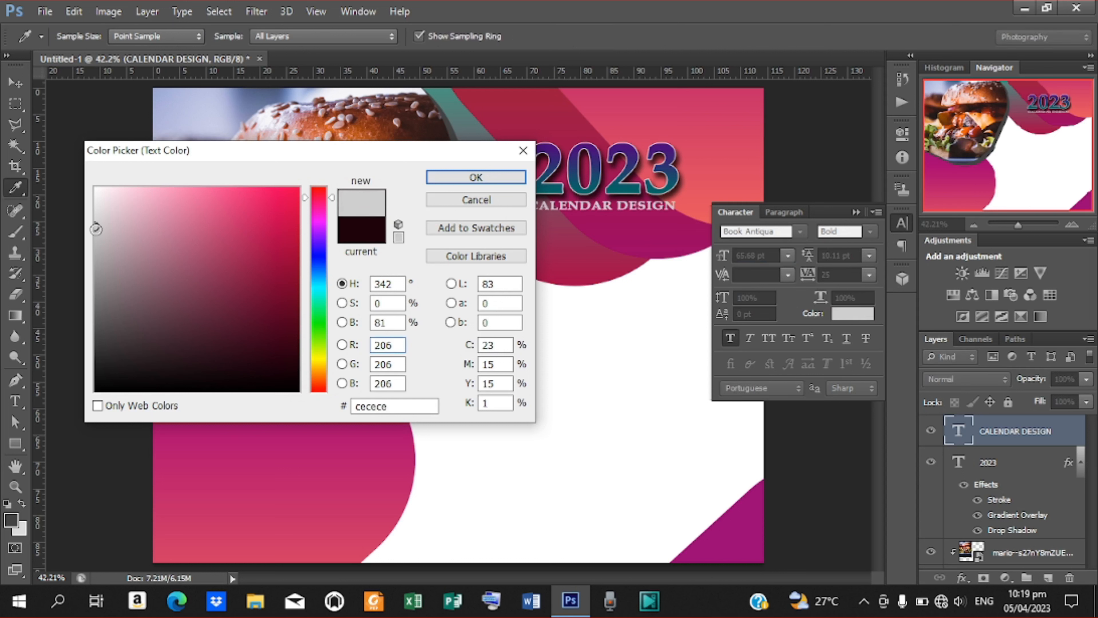
click(96, 229)
click(449, 180)
key(v)
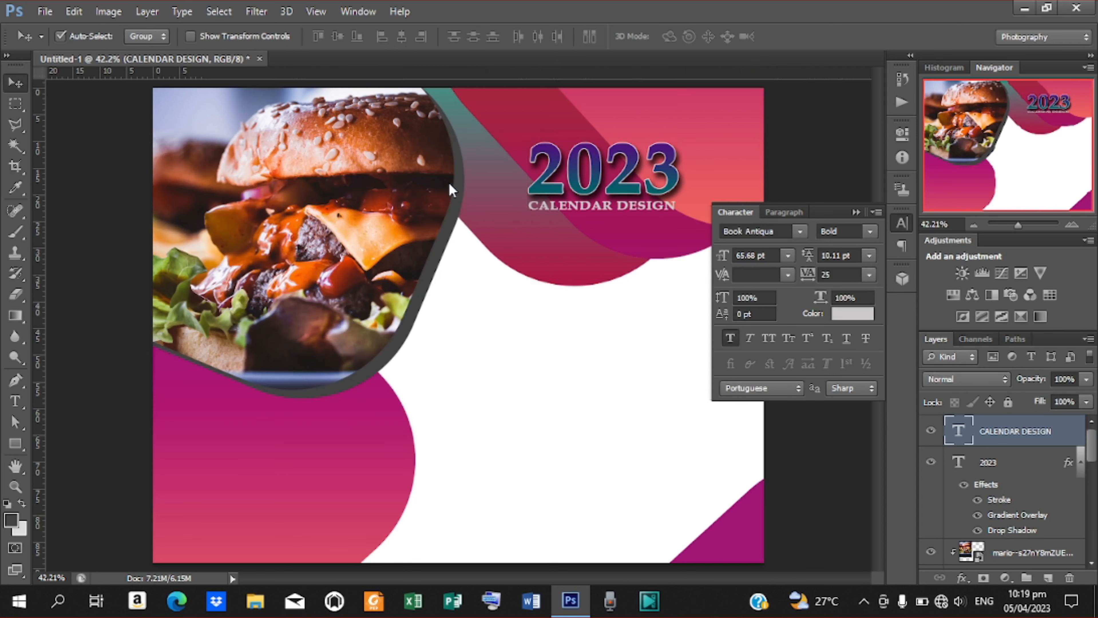
click(855, 212)
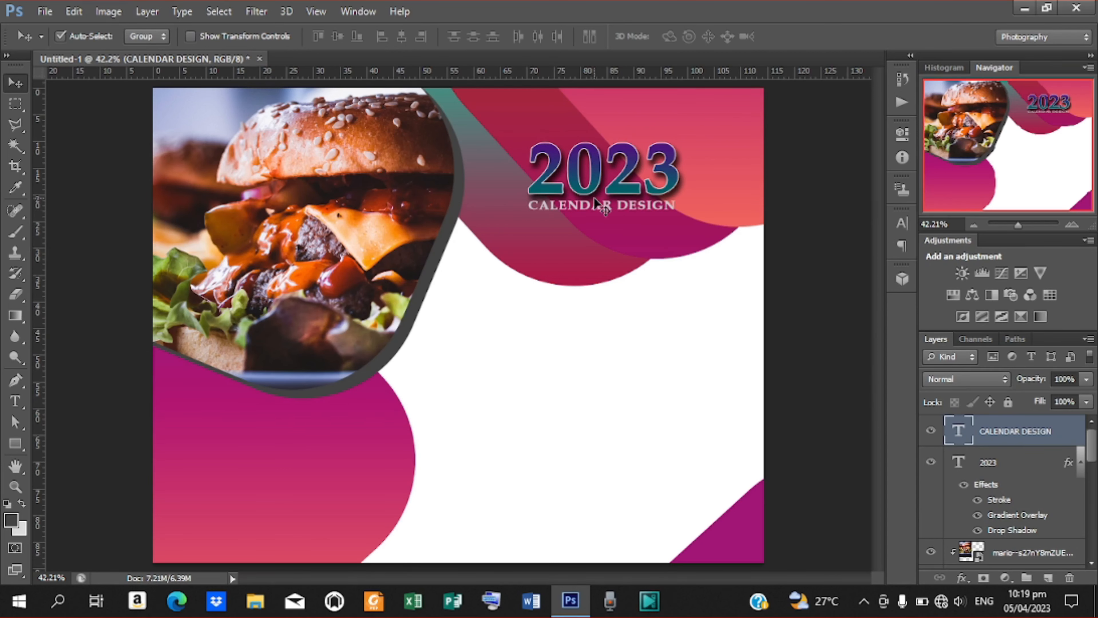
Duplicate the subtitle onto the lower-left magenta wave and retype it as 'SUCCESS CREATIVE'.
key(ctrl+j)
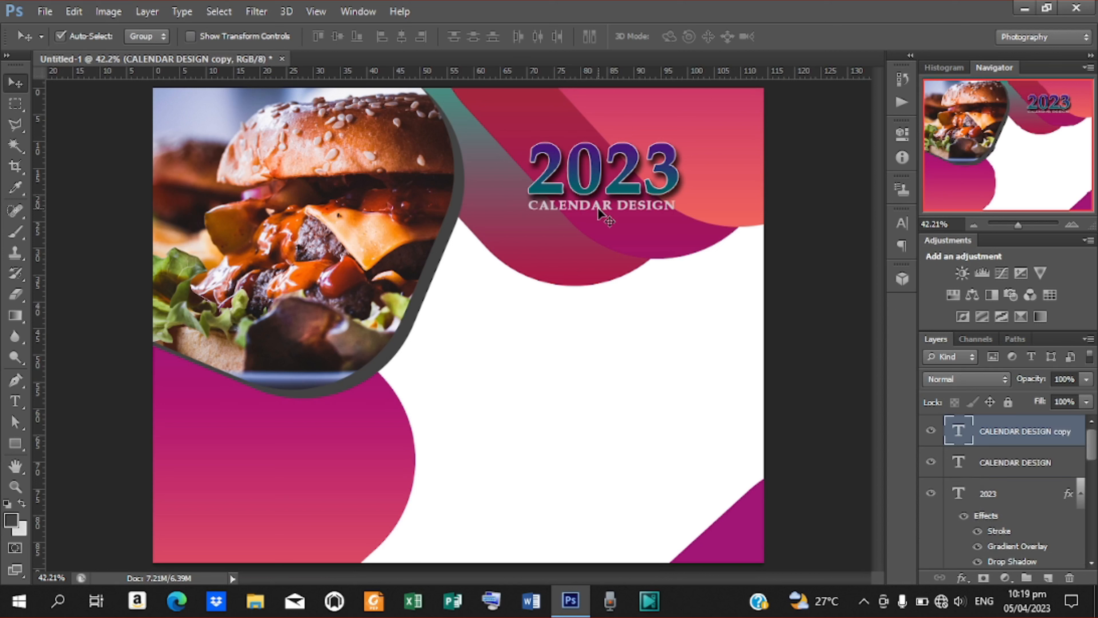
drag(598, 207, 255, 426)
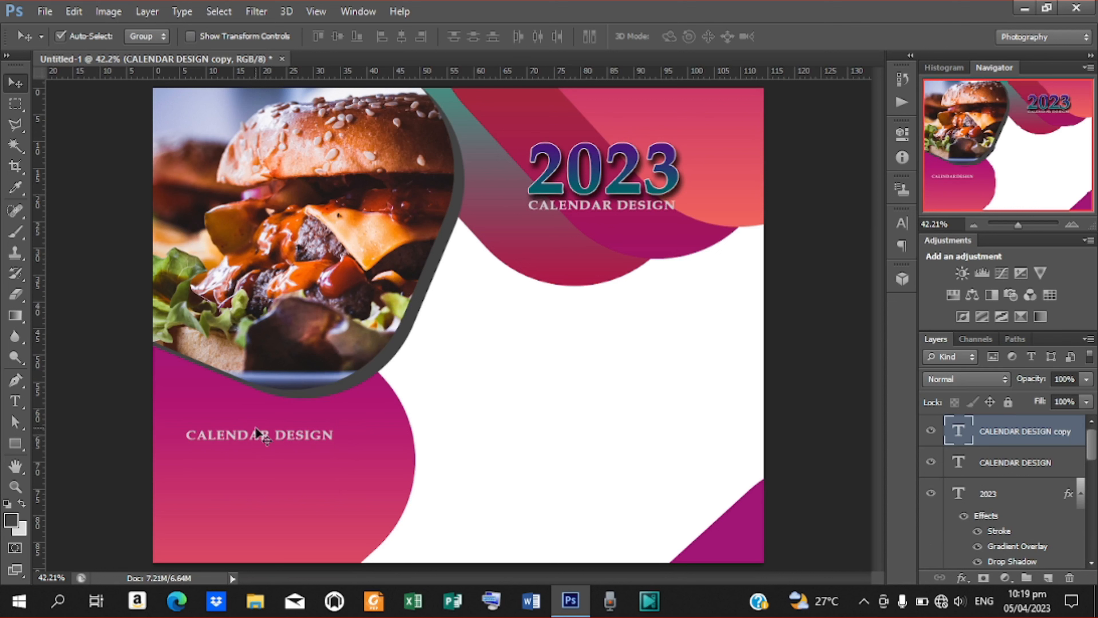
key(t)
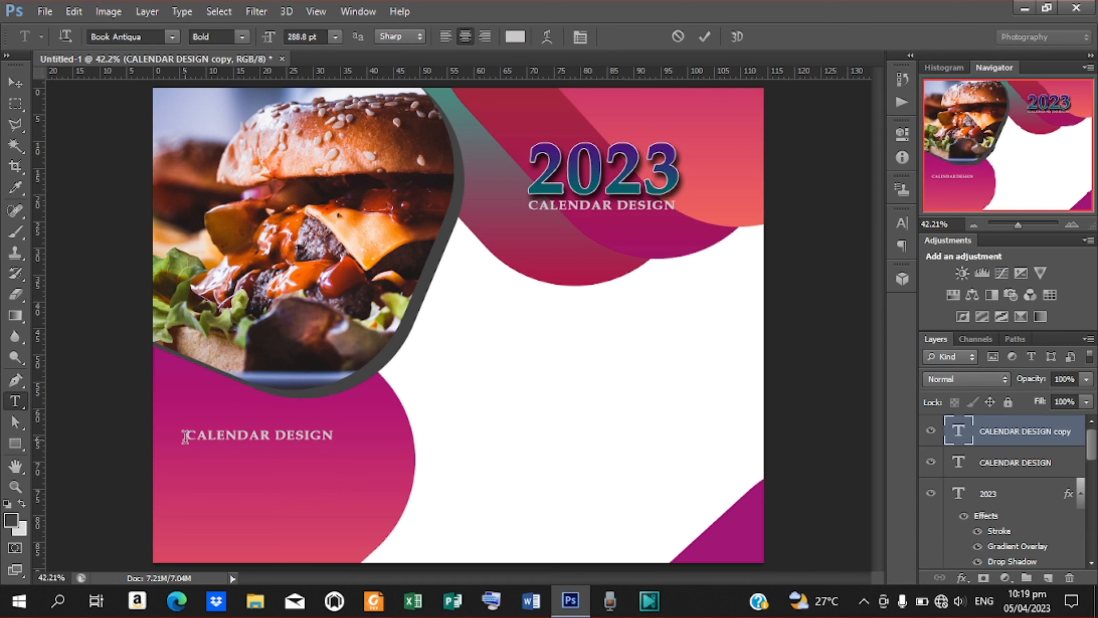
click(185, 436)
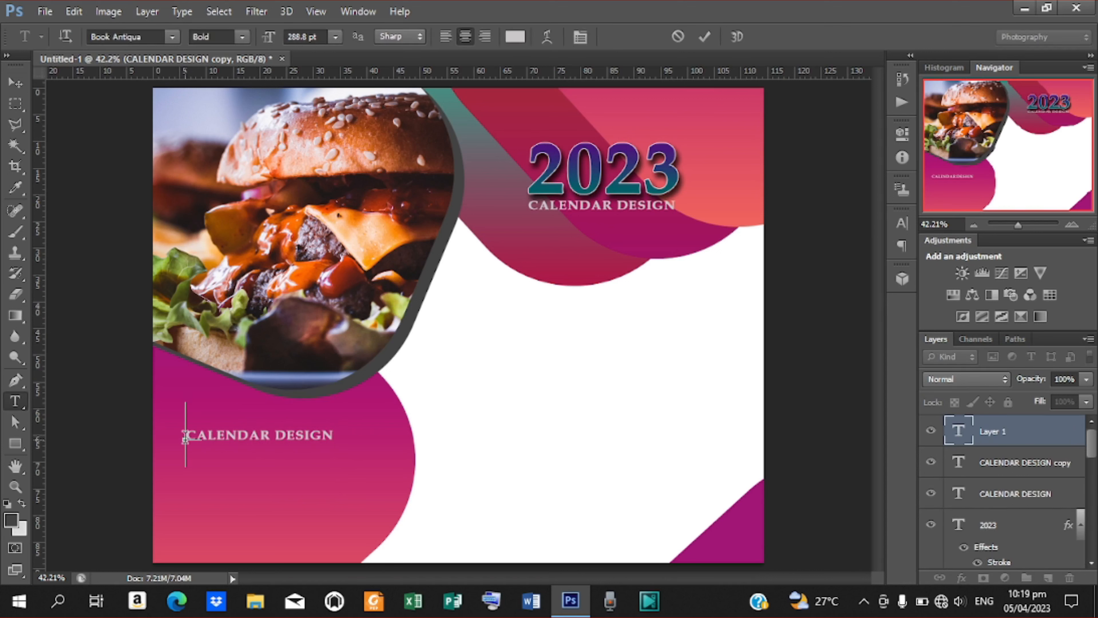
click(706, 38)
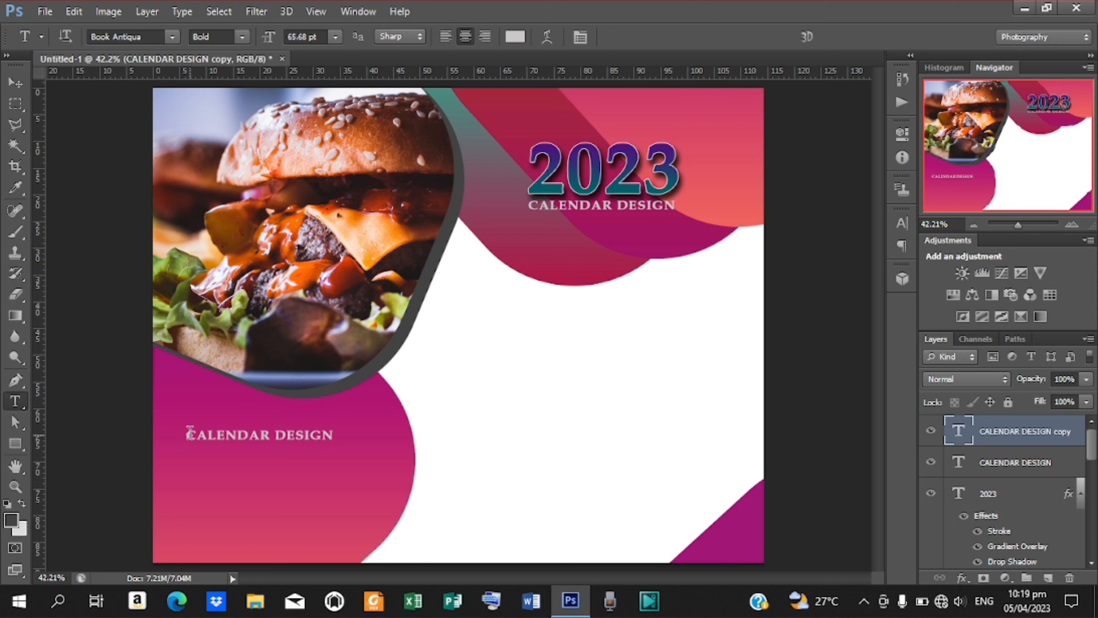
drag(189, 432, 419, 431)
text(SUCCESS )
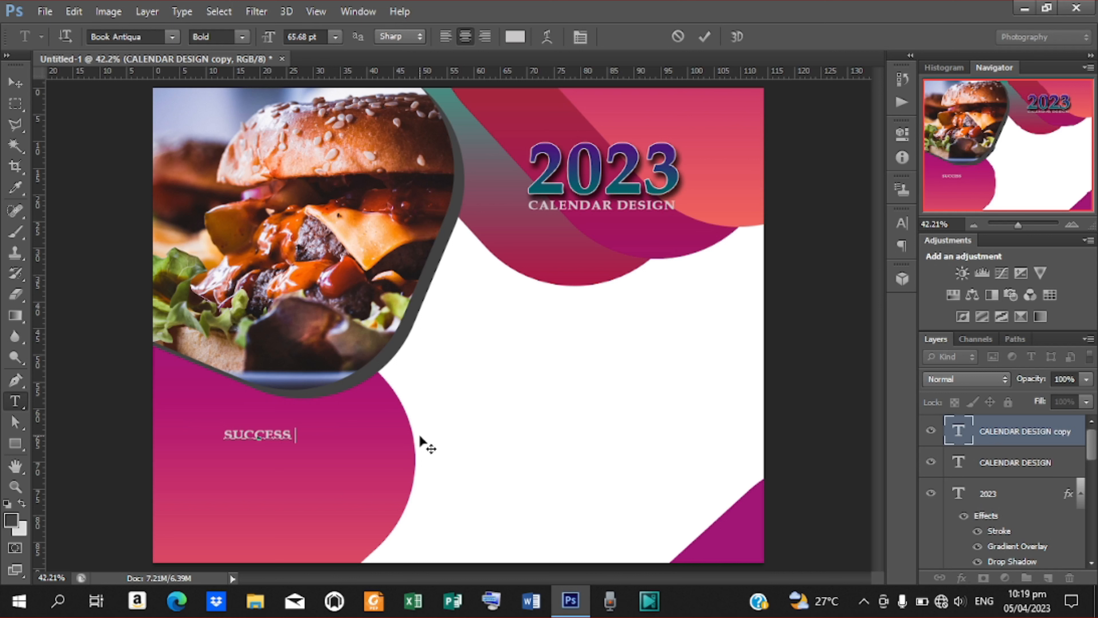
text(CREATIVE)
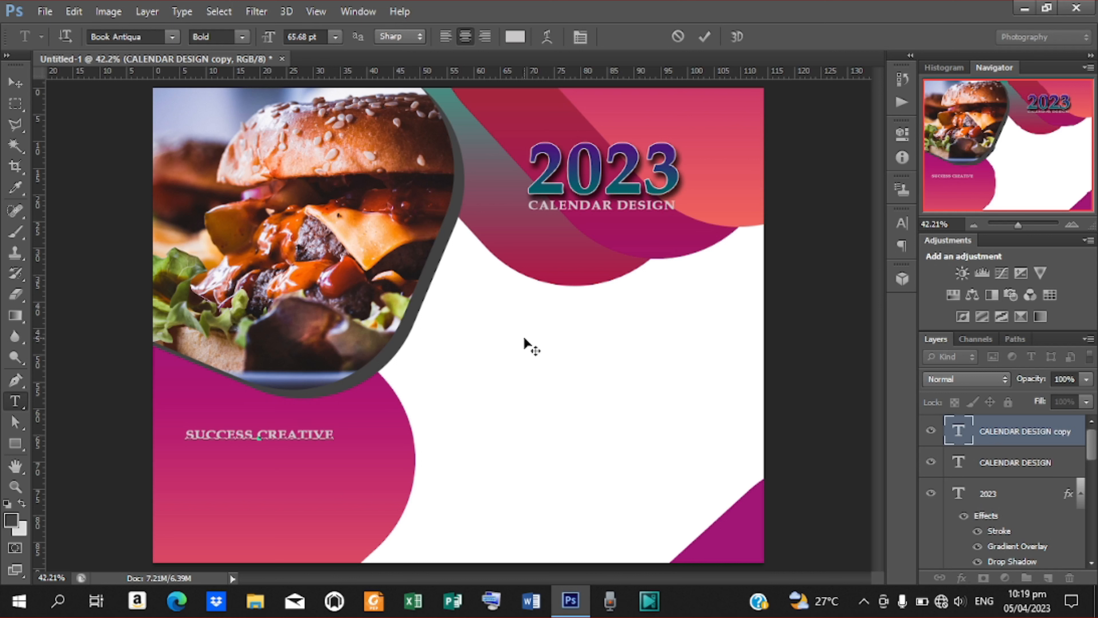
click(704, 36)
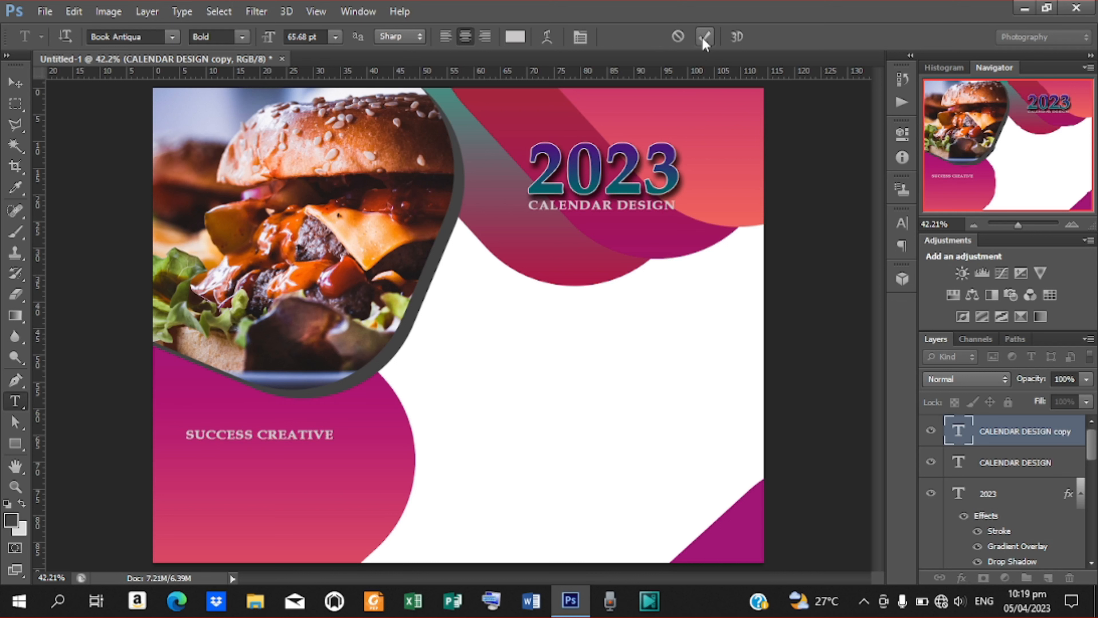
Enlarge the SUCCESS CREATIVE text to about 122% using transform controls.
click(15, 82)
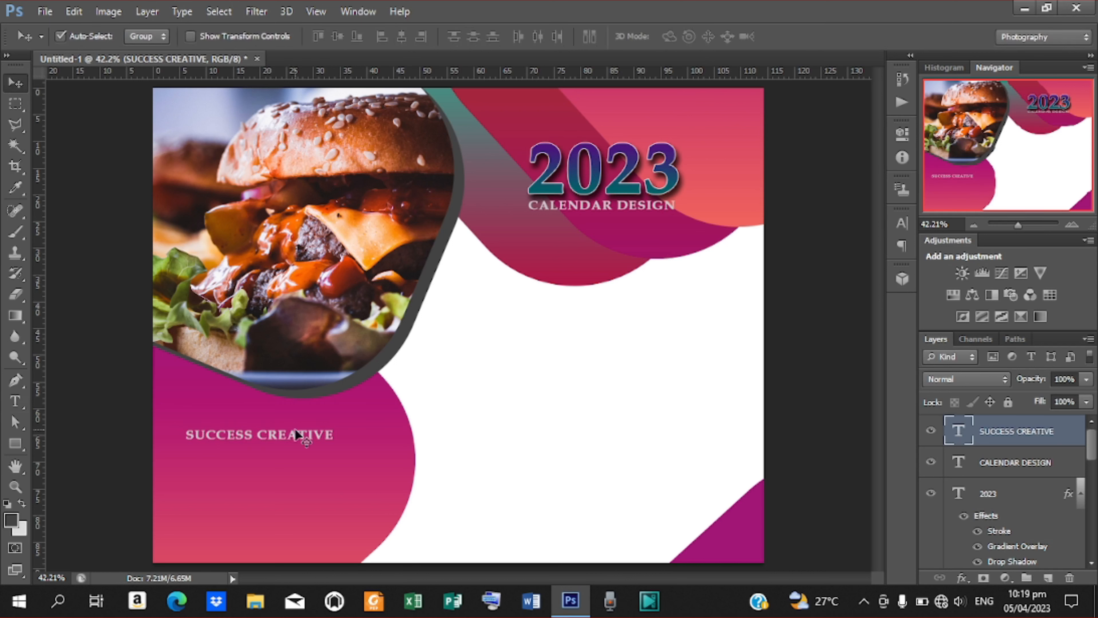
click(190, 39)
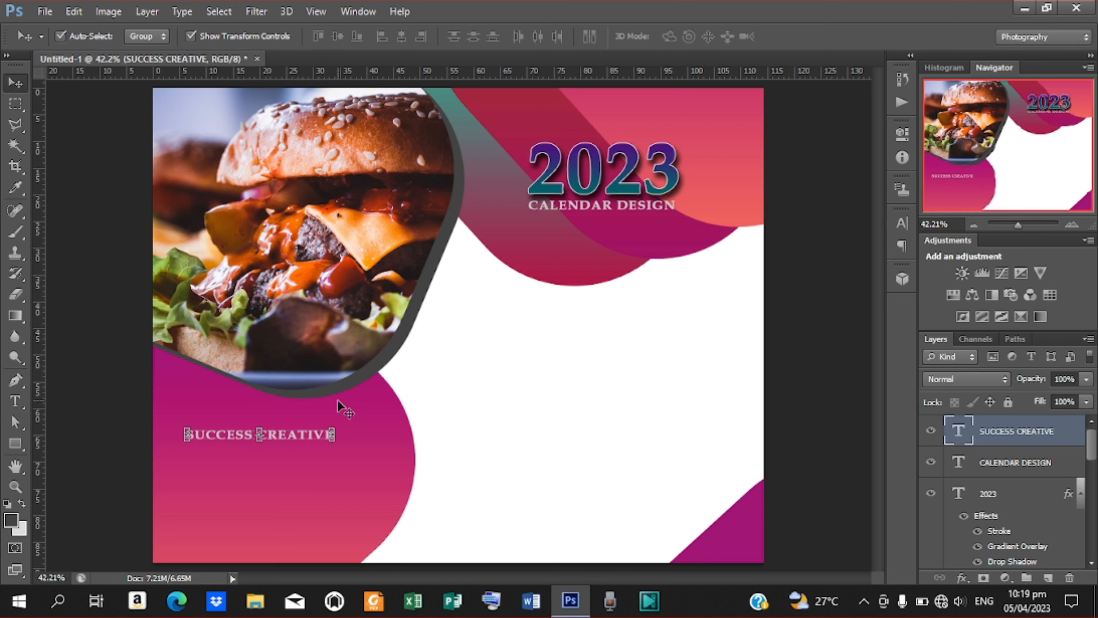
mouse_move(336, 442)
mouse_down()
mouse_move(355, 450)
mouse_move(331, 428)
mouse_up()
Apply the resize, then duplicate the line downward and retype it as 'GRAPHIC DESIGN TUTORIAL'.
key(Return)
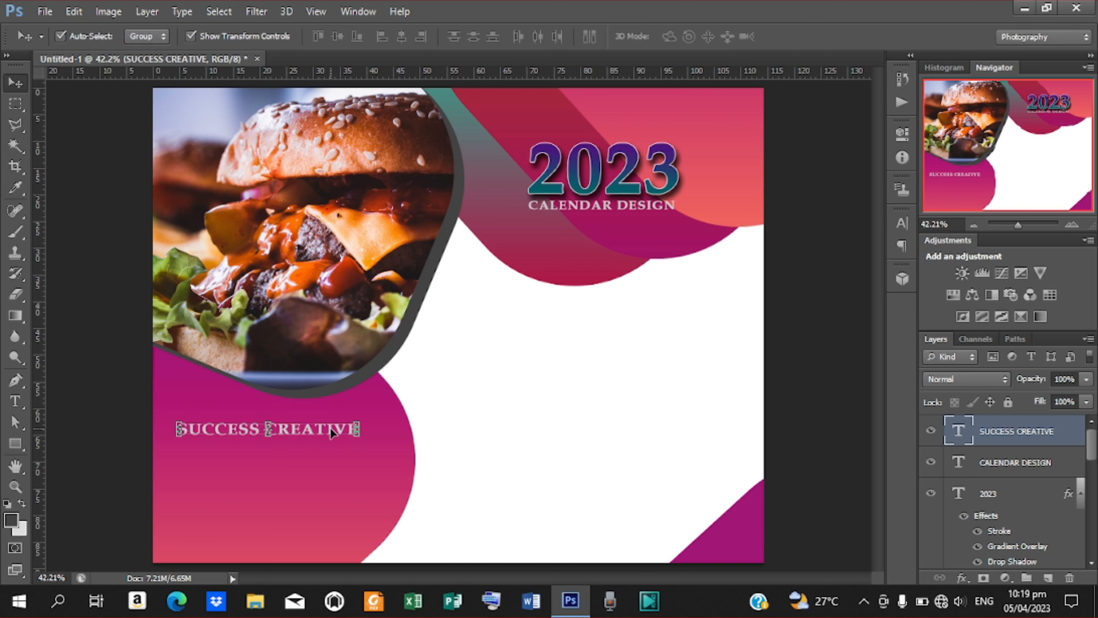
key(ctrl+j)
key(Down)
key(Down)
key(Down)
key(Down)
key(Down)
key(Down)
key(Down)
key(Down)
key(Down)
key(Down)
key(Down)
key(Down)
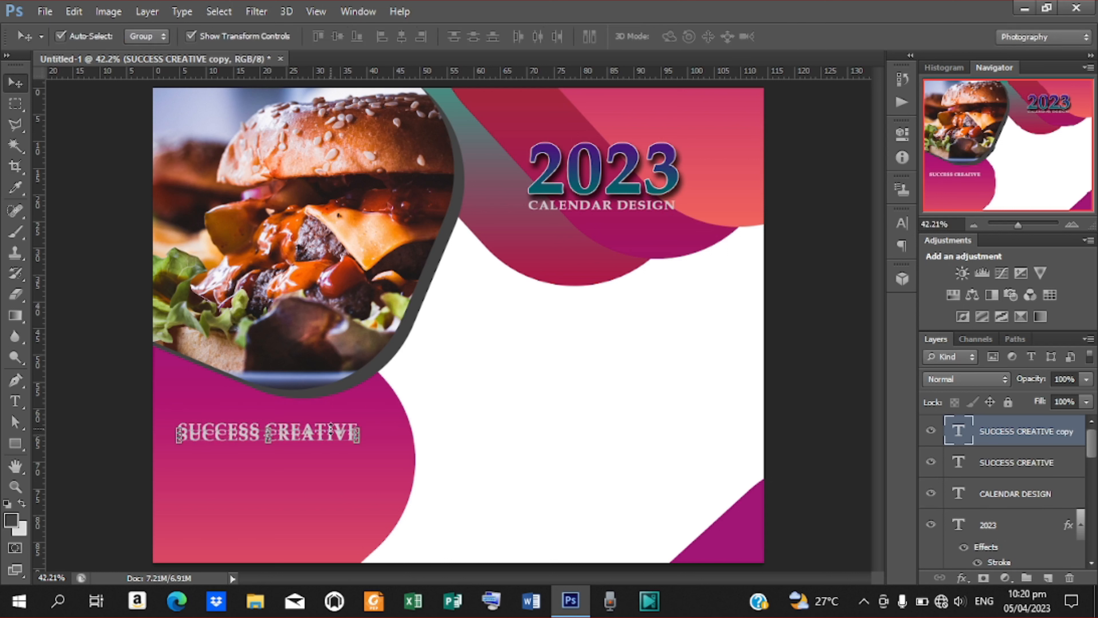
key(Down)
key(Down)
key(Down)
key(Down)
key(Down)
key(Down)
key(Down)
key(Down)
key(Down)
key(Down)
key(Down)
key(Down)
key(Down)
key(Down)
key(Down)
key(Down)
key(t)
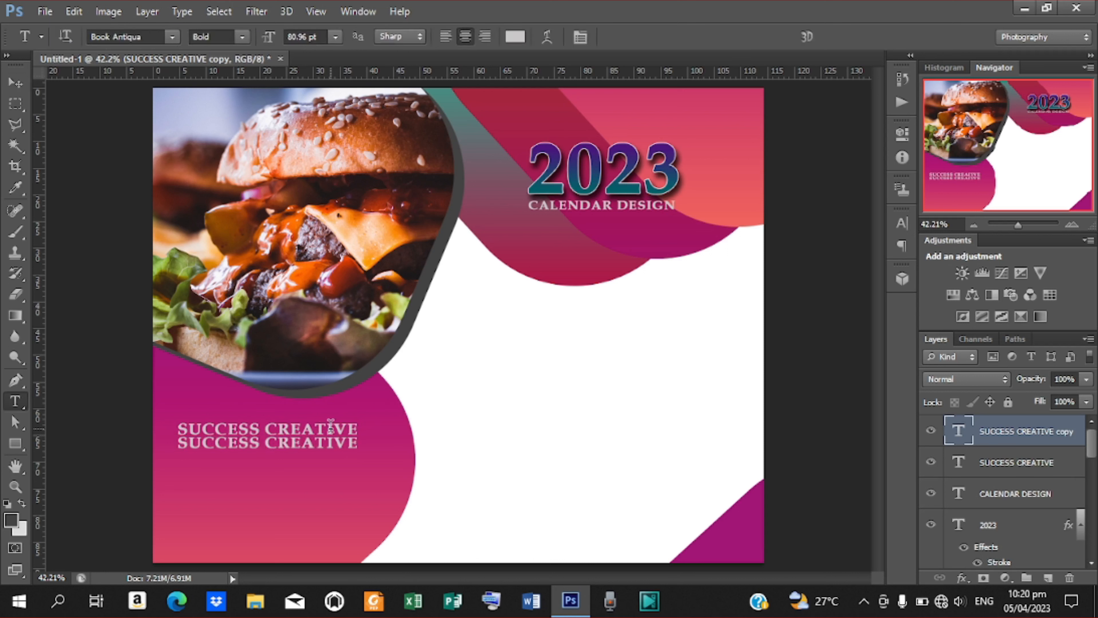
drag(180, 444, 410, 442)
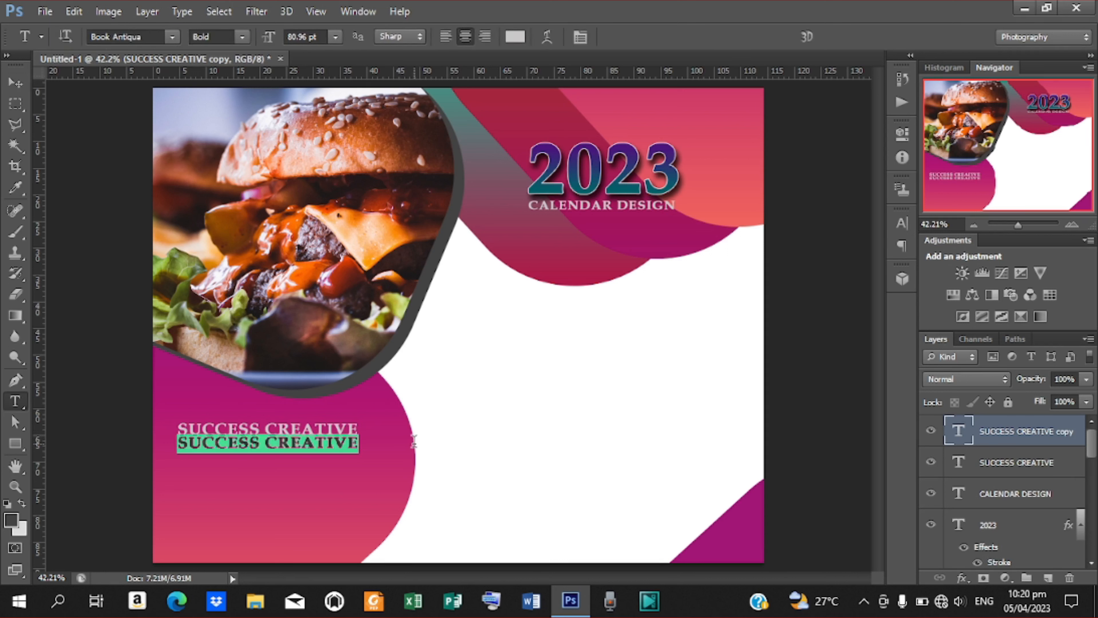
text(GRA)
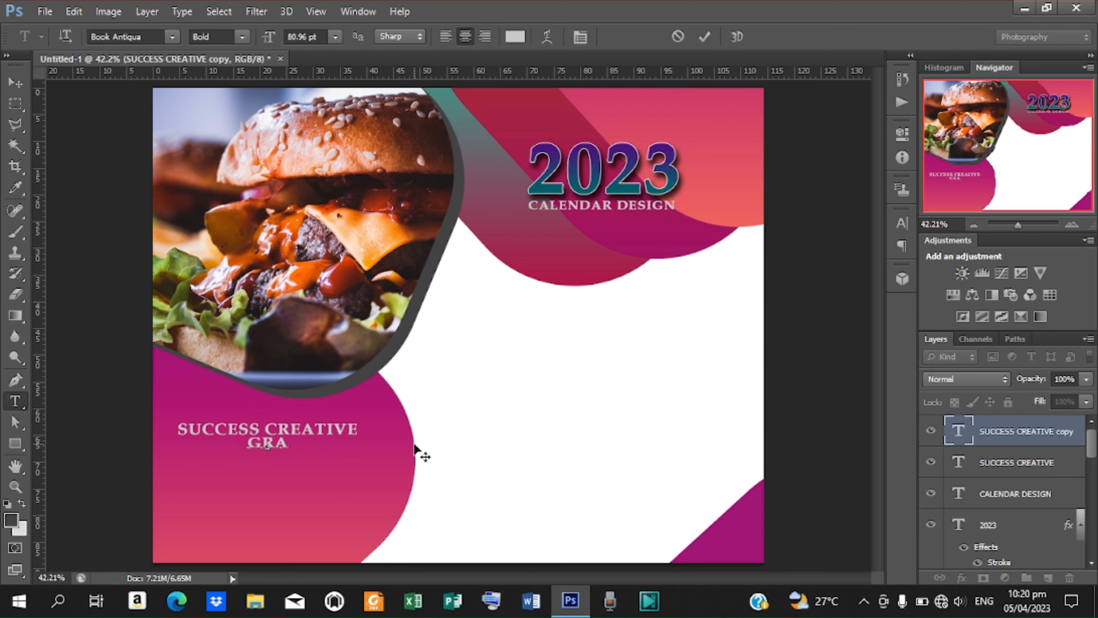
text(PHIC )
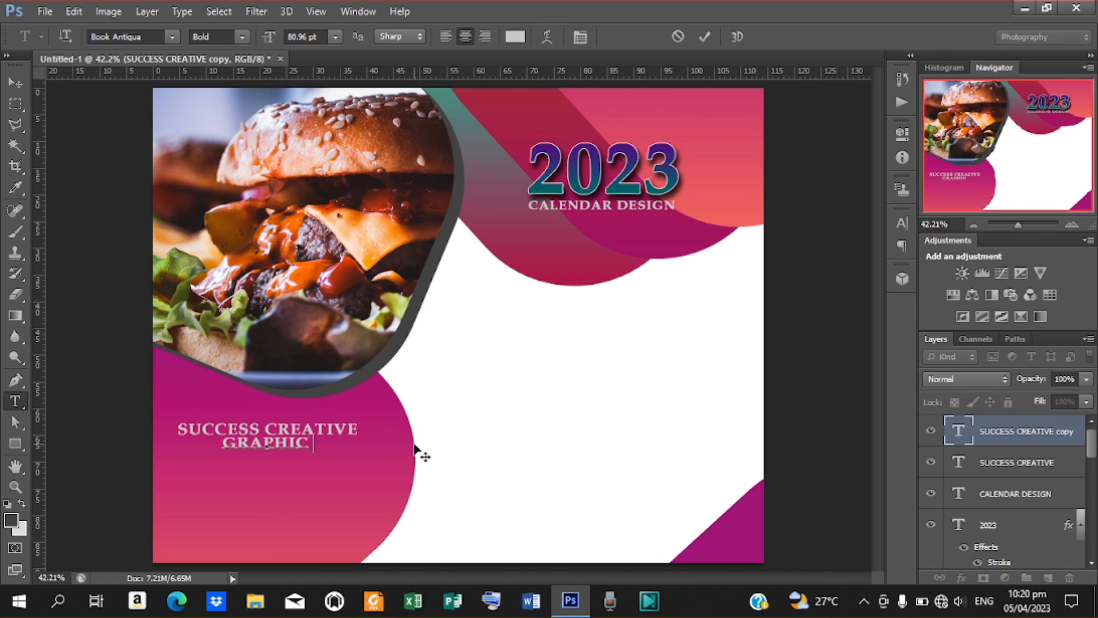
text(DESIGN)
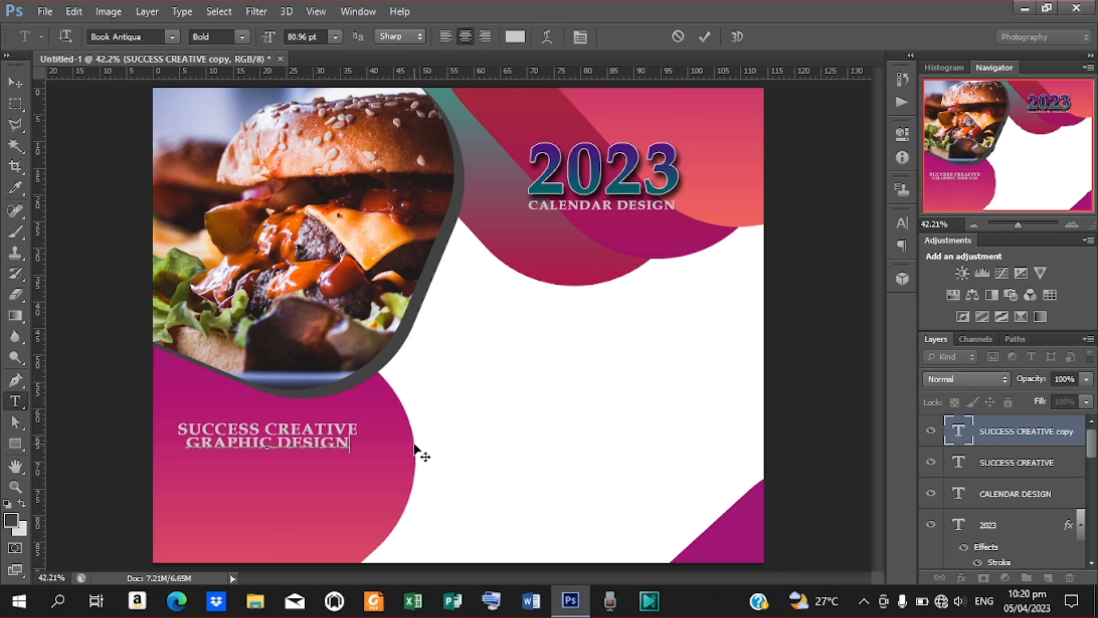
text( TUTORIAL)
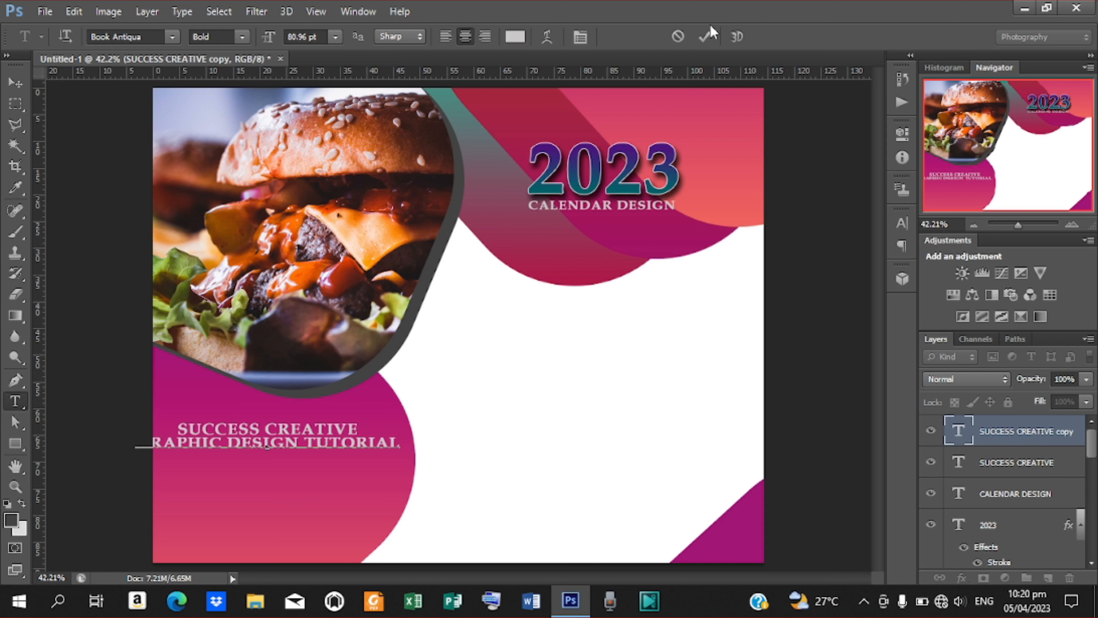
click(709, 35)
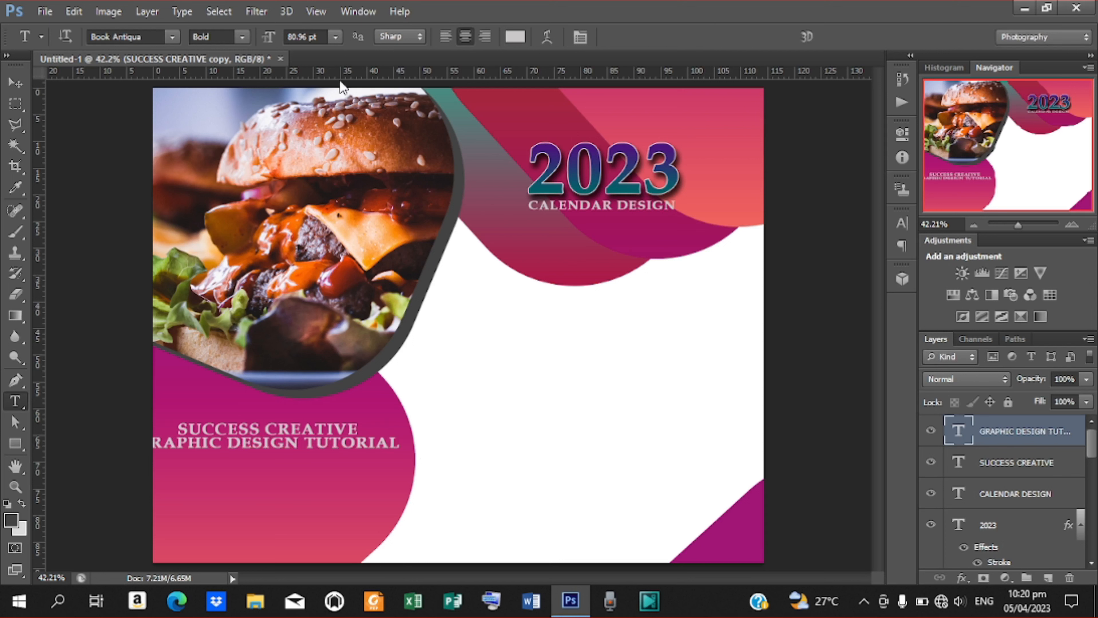
Narrow the GRAPHIC DESIGN TUTORIAL line to about 67.55% width to fit beneath.
click(21, 82)
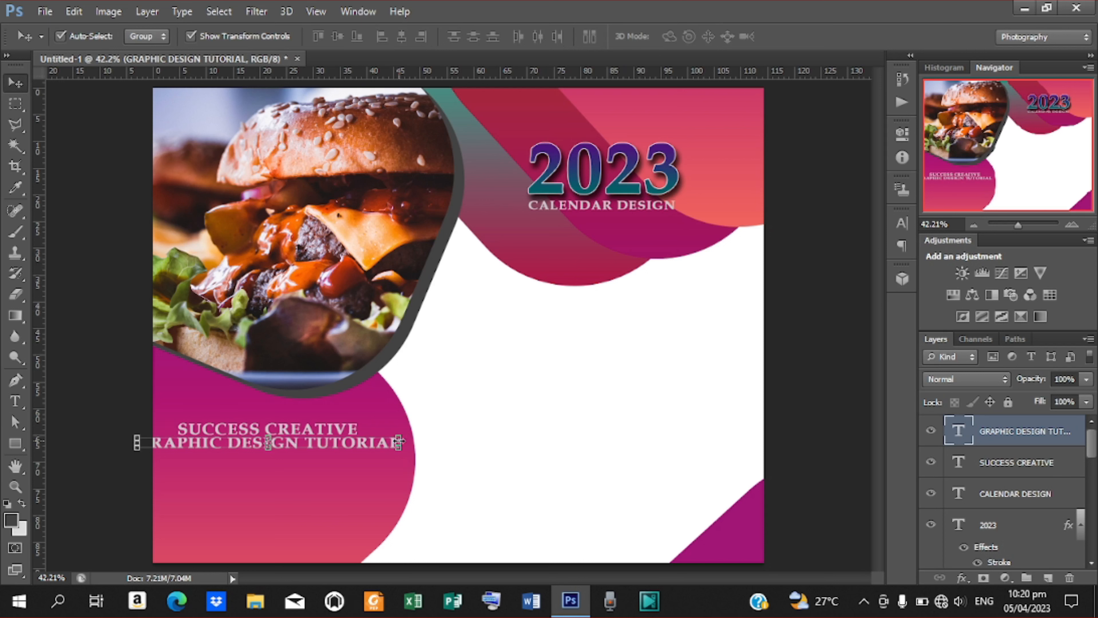
drag(398, 441, 352, 441)
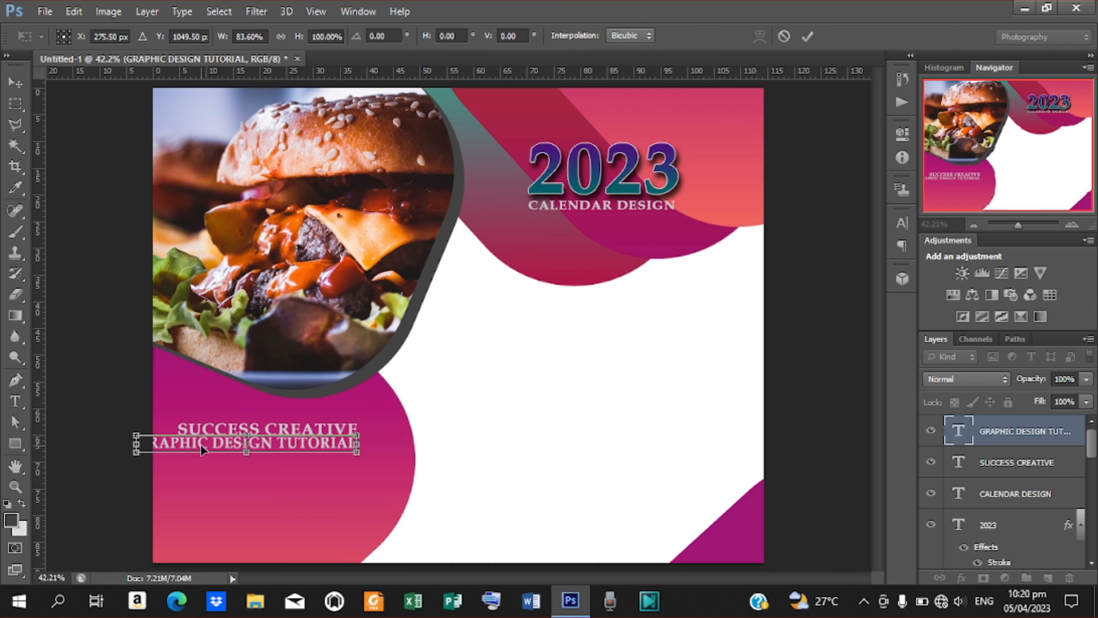
drag(134, 446, 179, 447)
click(808, 36)
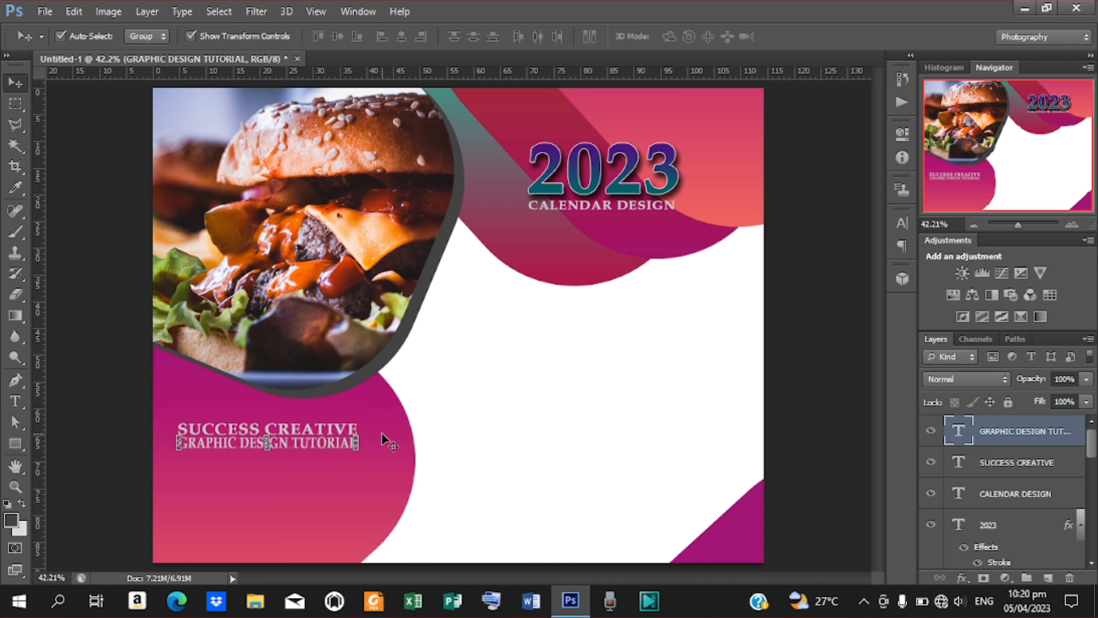
Duplicate the GRAPHIC DESIGN TUTORIAL line, move it lower, and retype it as 'YOUTUBE: SUCCESS CREATIVE'.
key(ctrl+j)
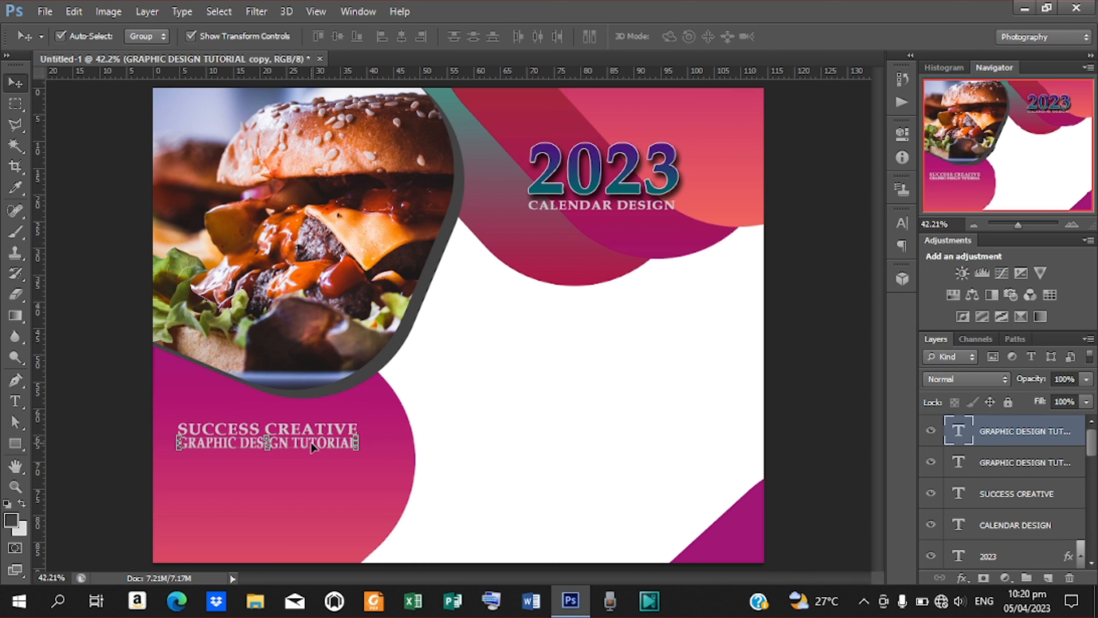
drag(311, 443, 308, 490)
key(t)
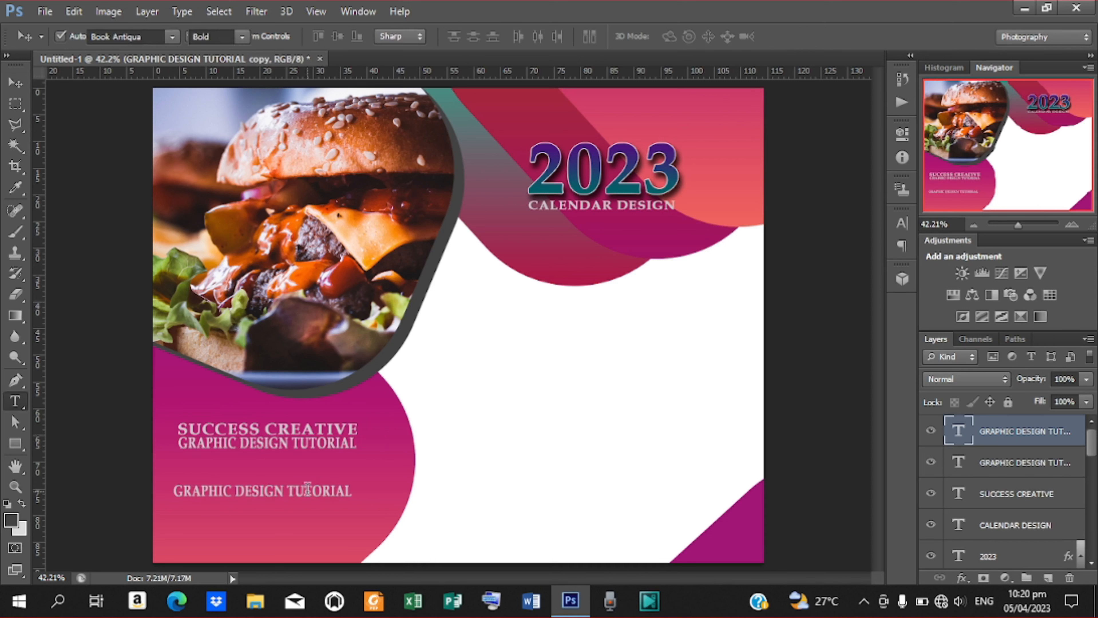
drag(174, 492, 363, 493)
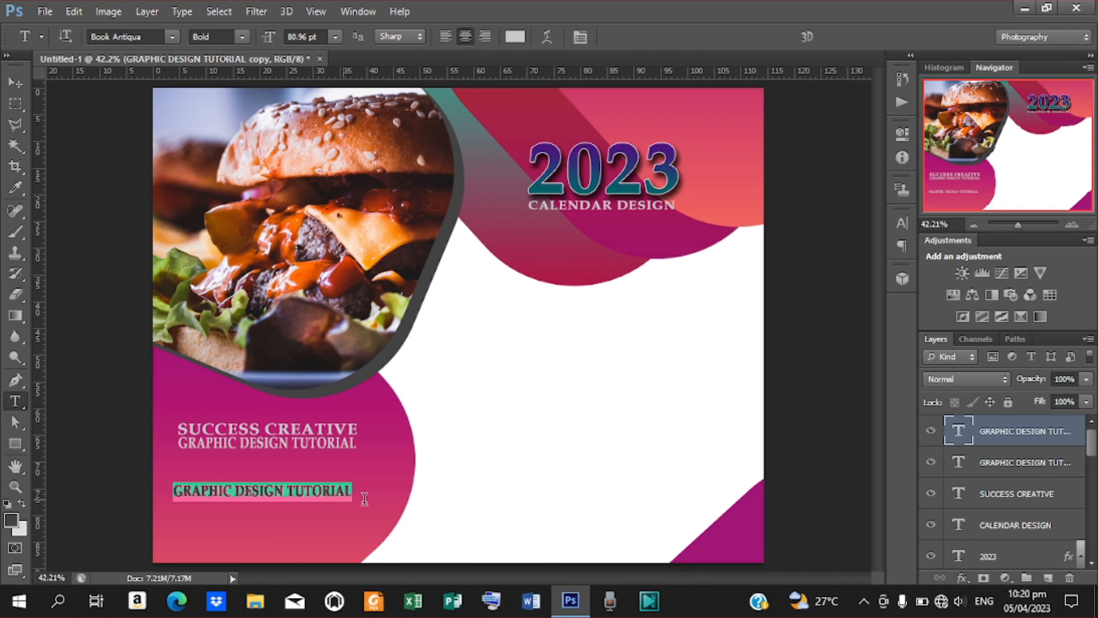
key(BackSpace)
text(YO)
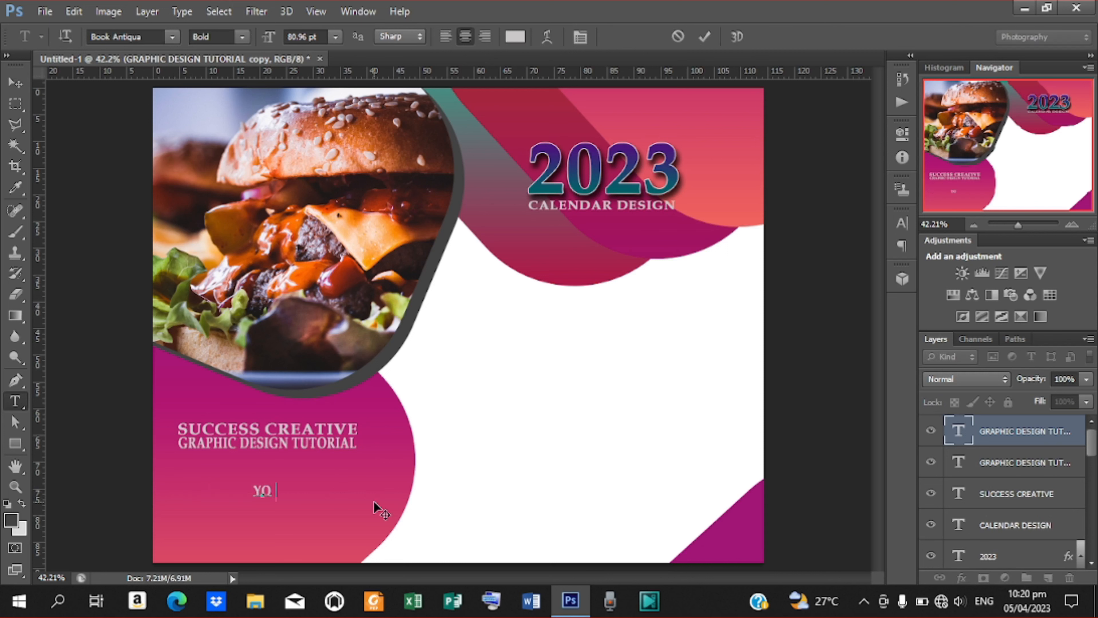
text(UTUBE: )
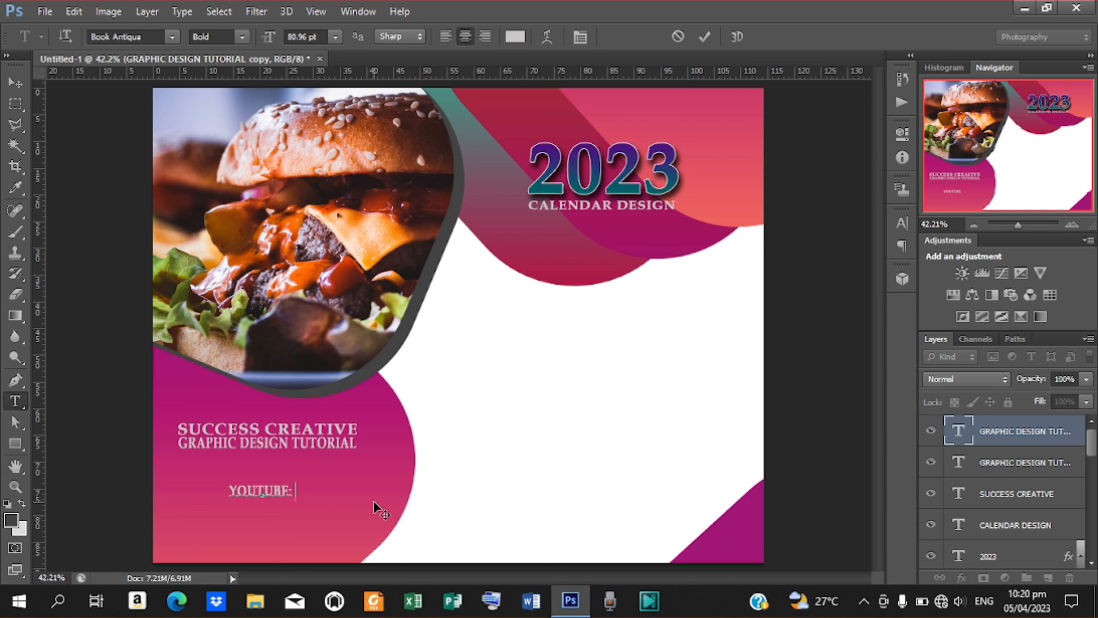
text(SUCCES)
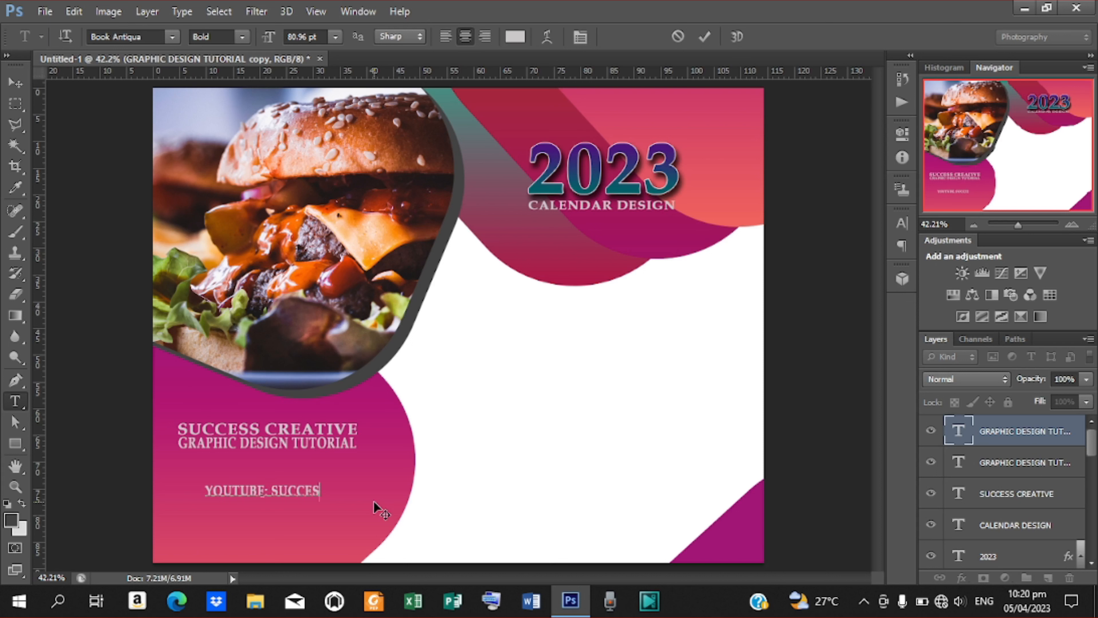
text(S CREA)
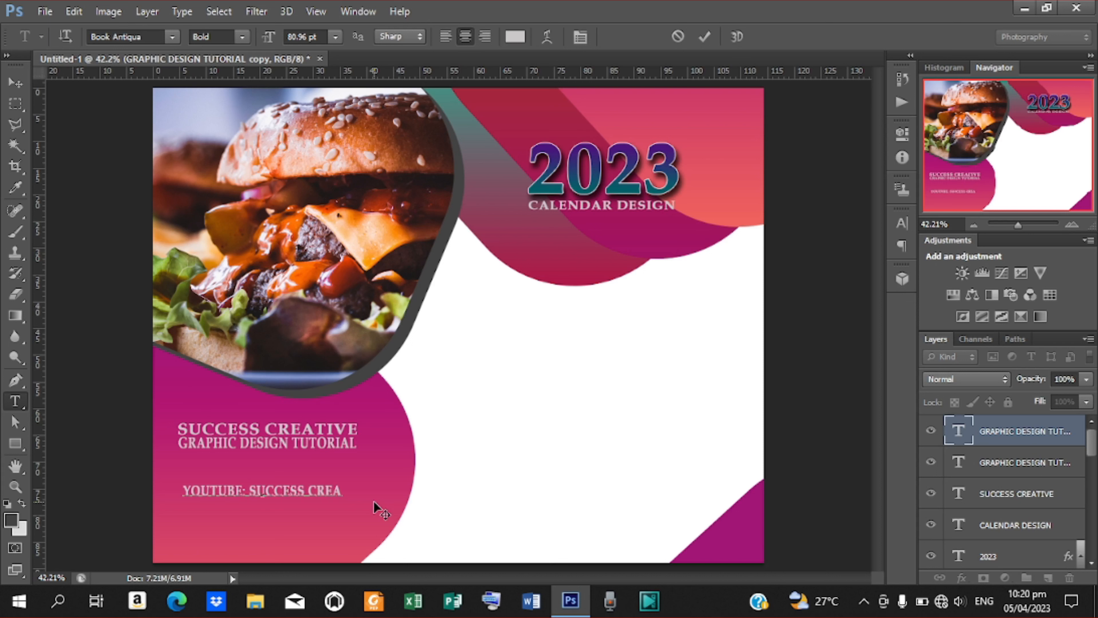
text(TIVE)
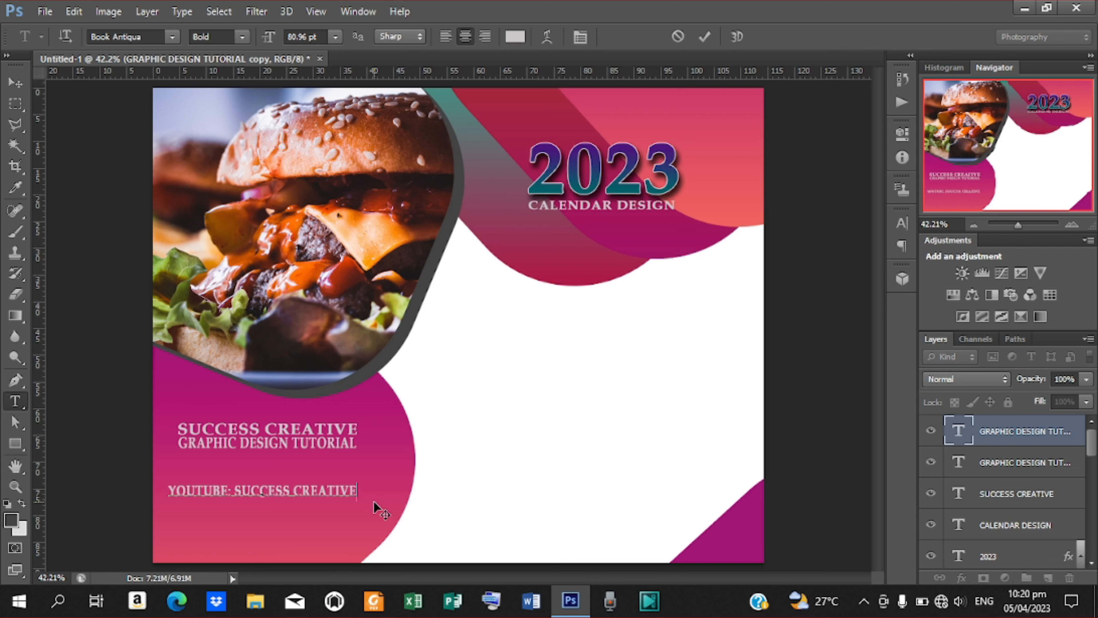
click(704, 37)
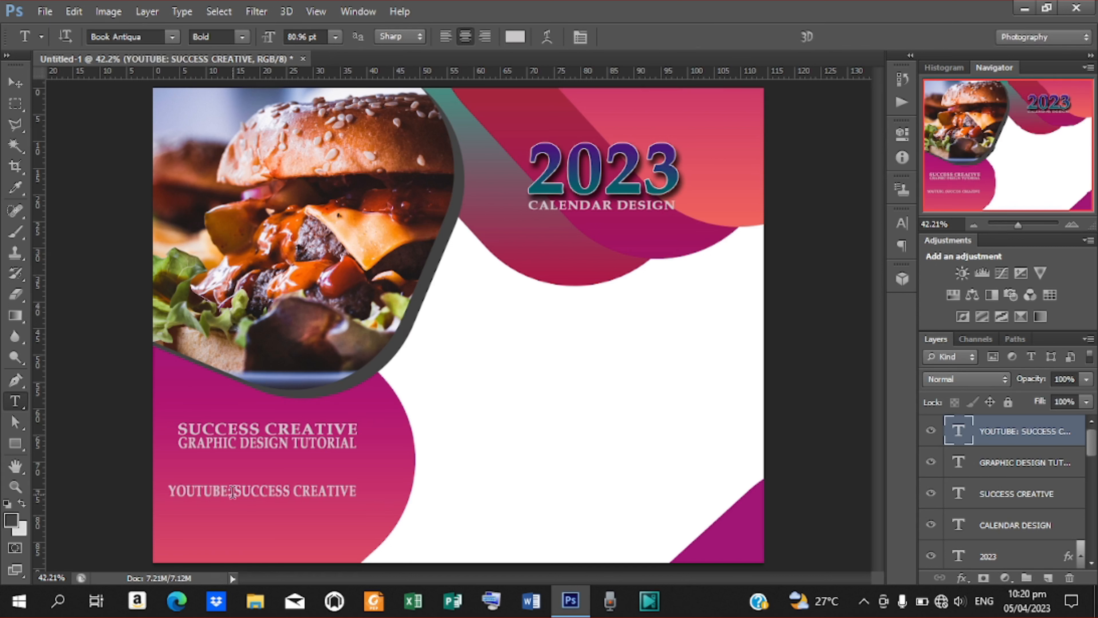
drag(230, 492, 168, 491)
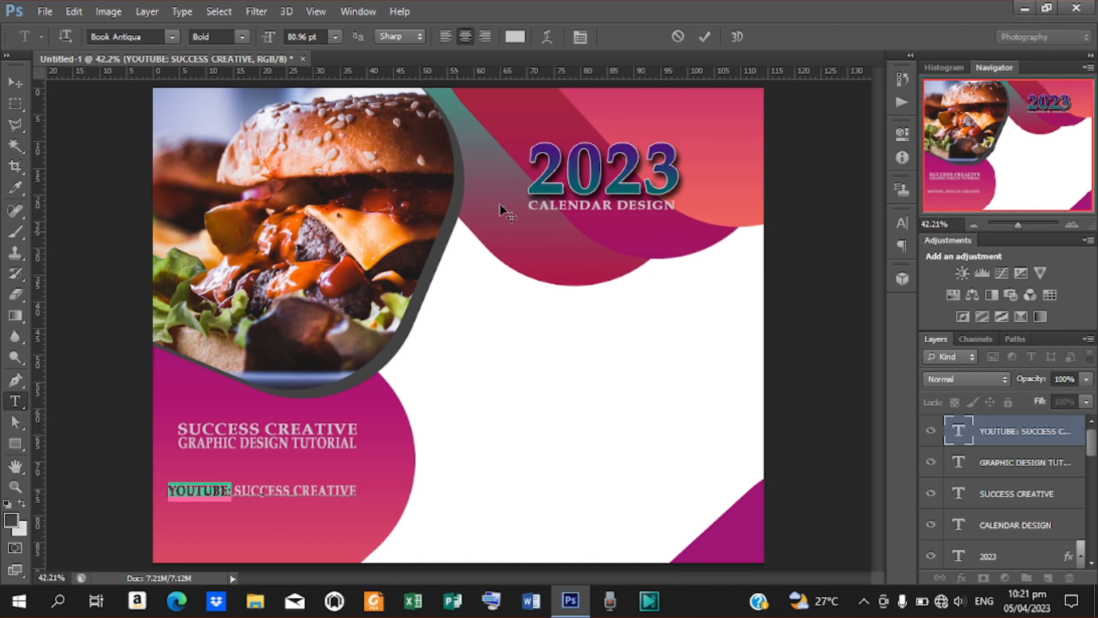
Colour the highlighted word YOUTUBE: near-black dark red (#2a000d) and commit the edit.
click(514, 39)
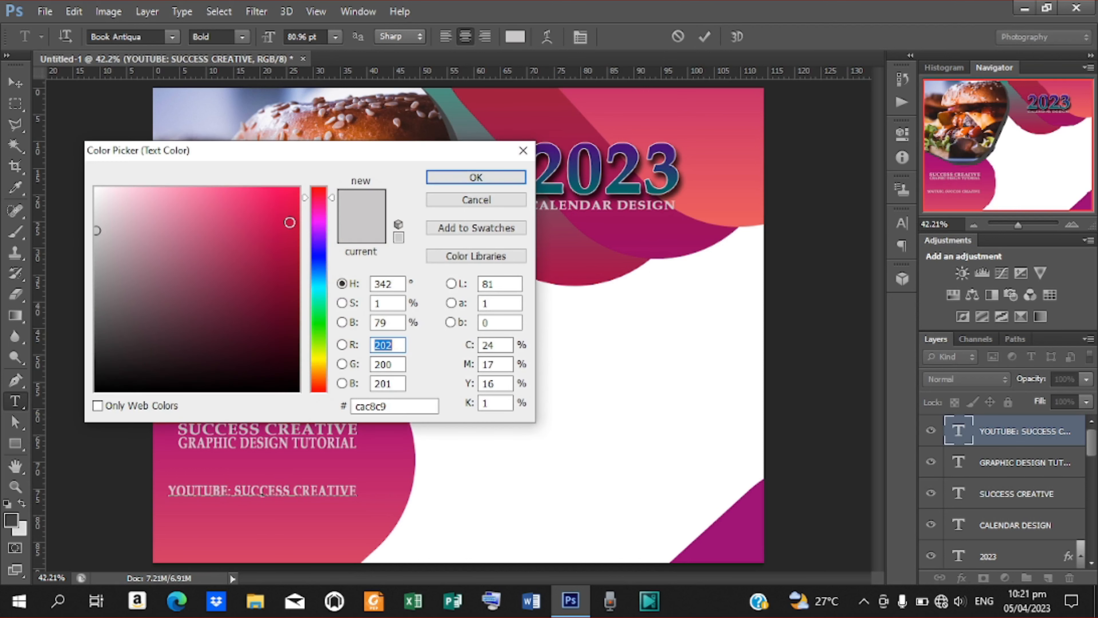
drag(290, 260, 304, 365)
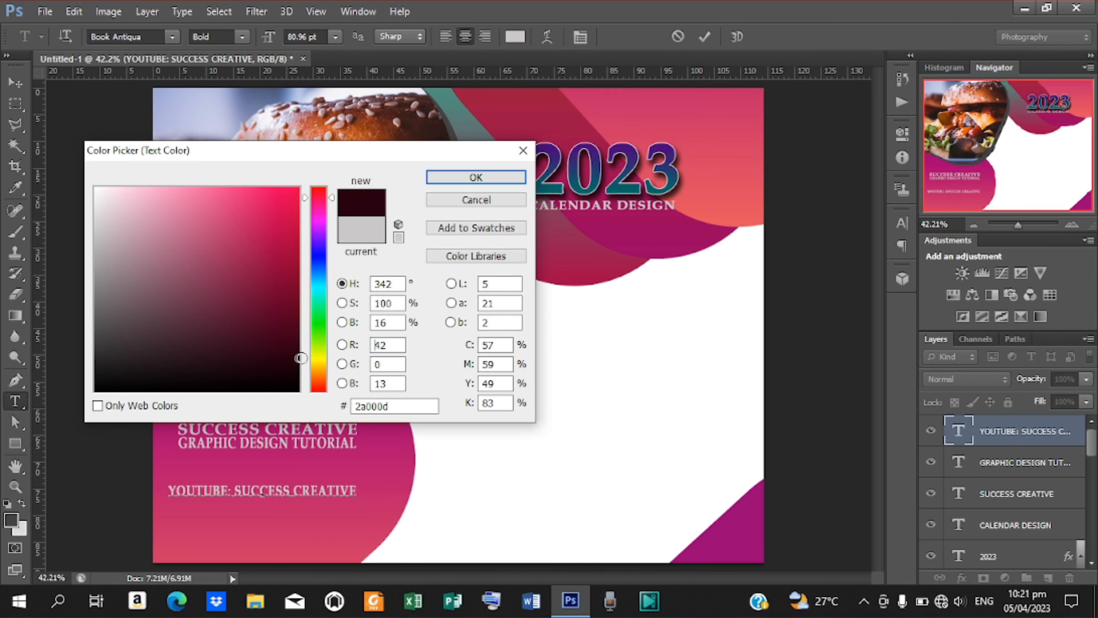
click(473, 177)
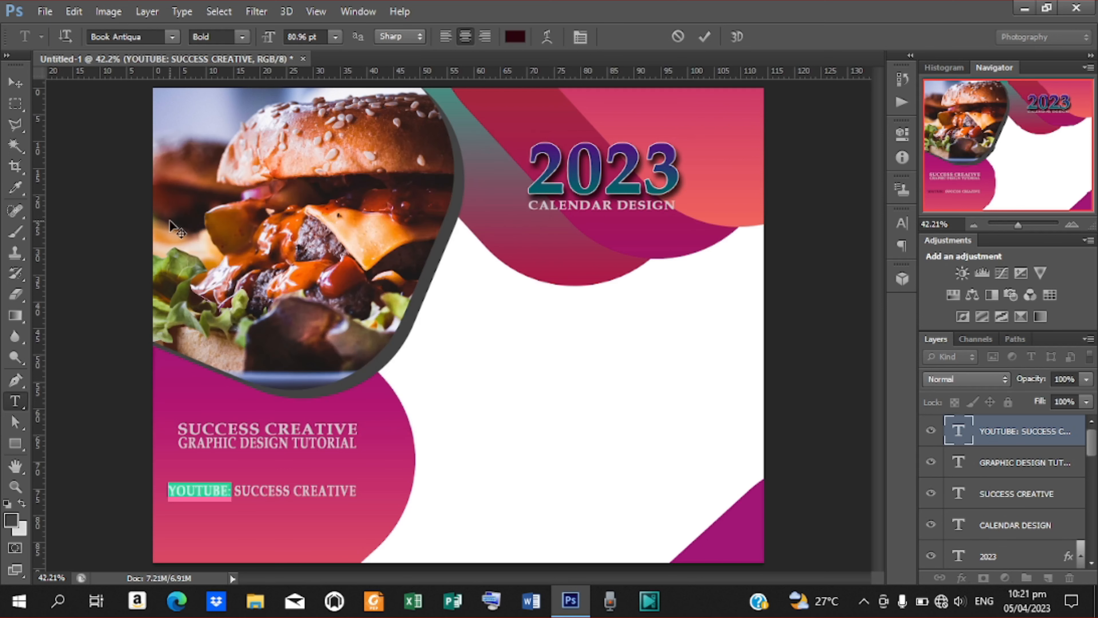
click(704, 37)
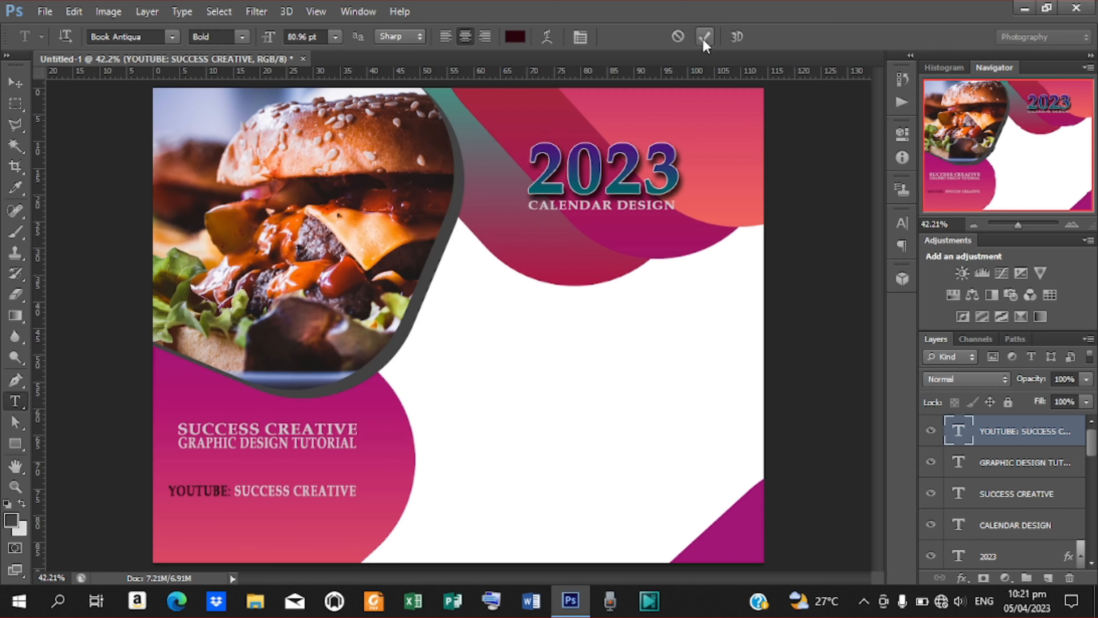
click(17, 83)
Duplicate the YOUTUBE line below itself and retype it as 'CALL / WHATSAPP:' followed by a phone number.
key(ctrl+j)
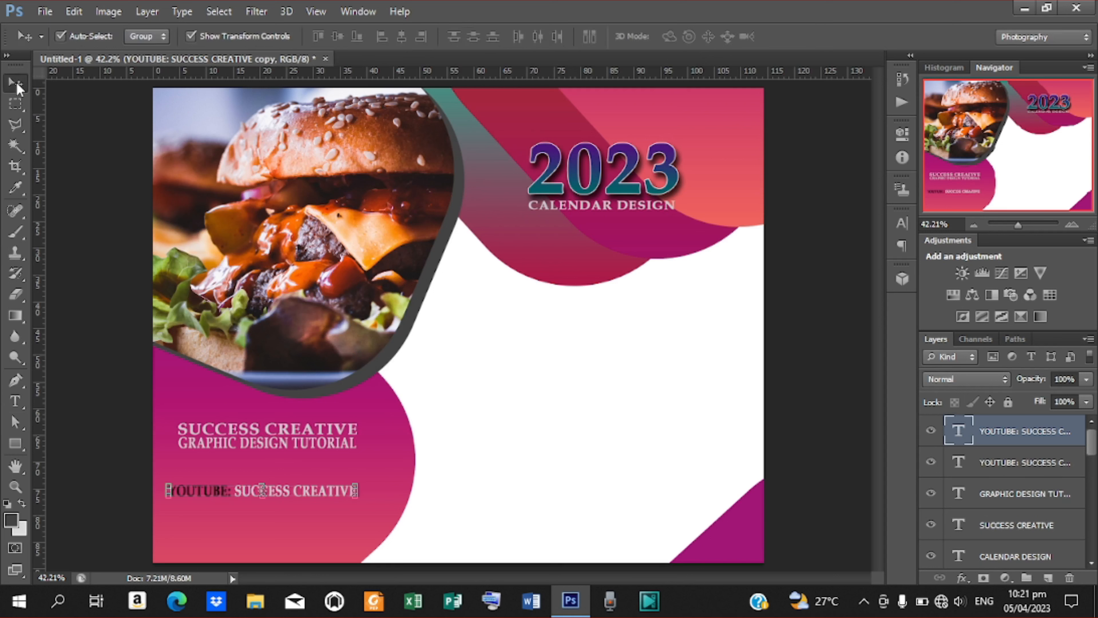
key(shift+Down)
key(shift+Down)
key(shift+Down)
key(shift+Down)
key(shift+Down)
key(shift+Down)
key(shift+Down)
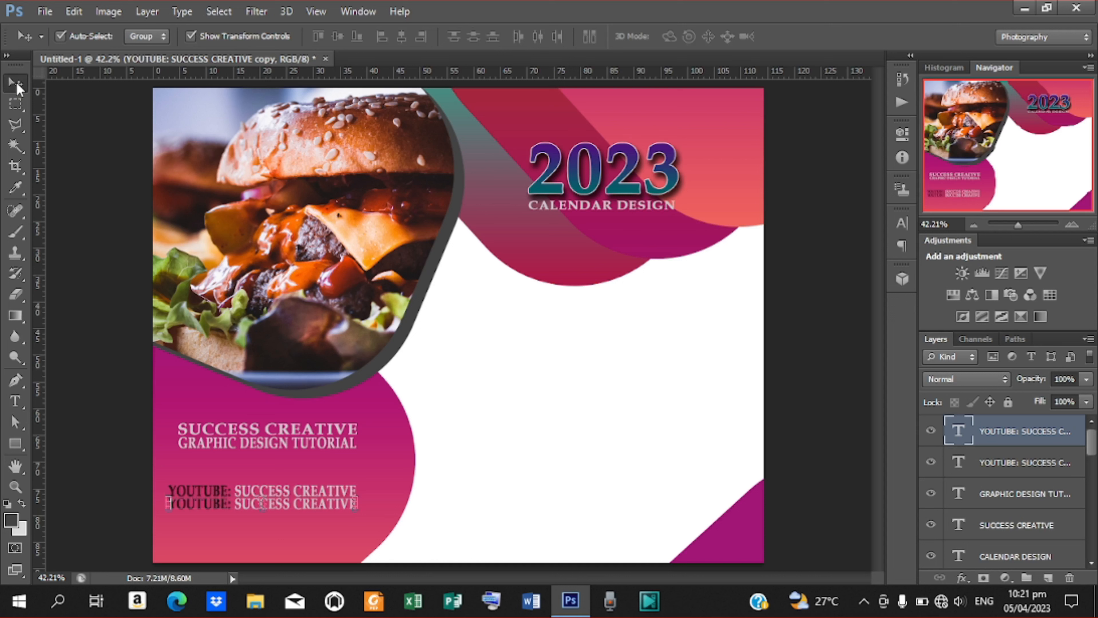
key(t)
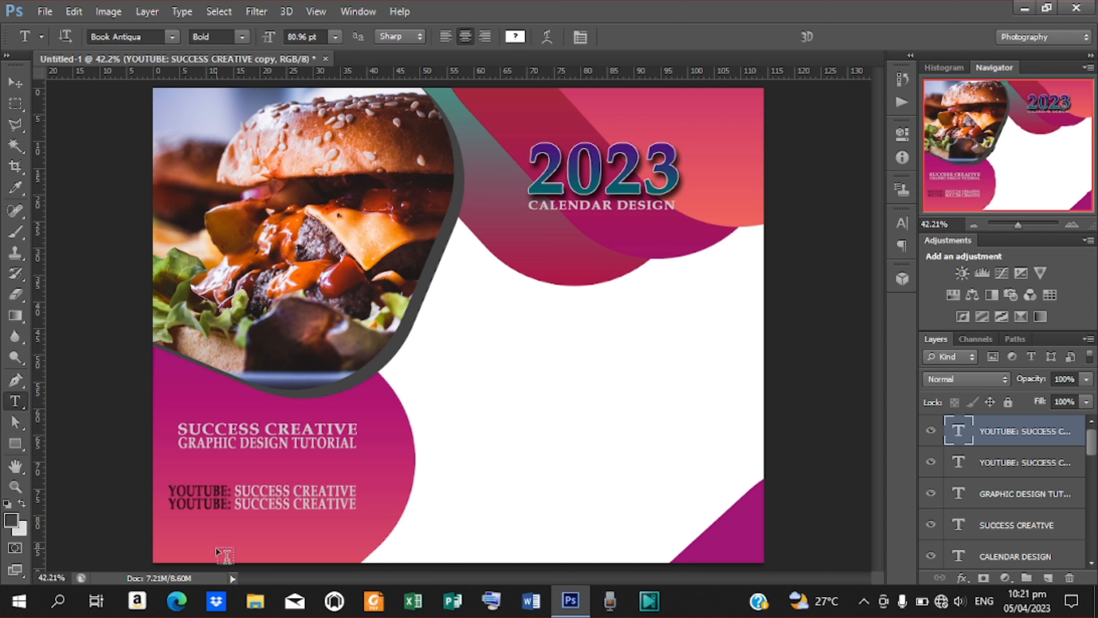
drag(171, 503, 434, 523)
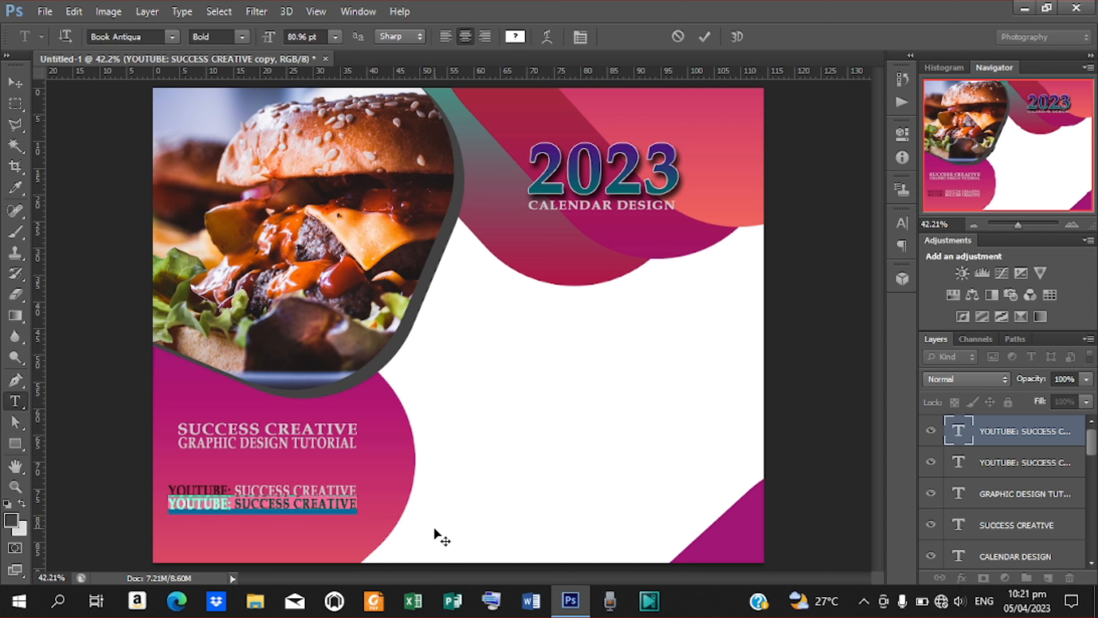
text(CALL / WHAT)
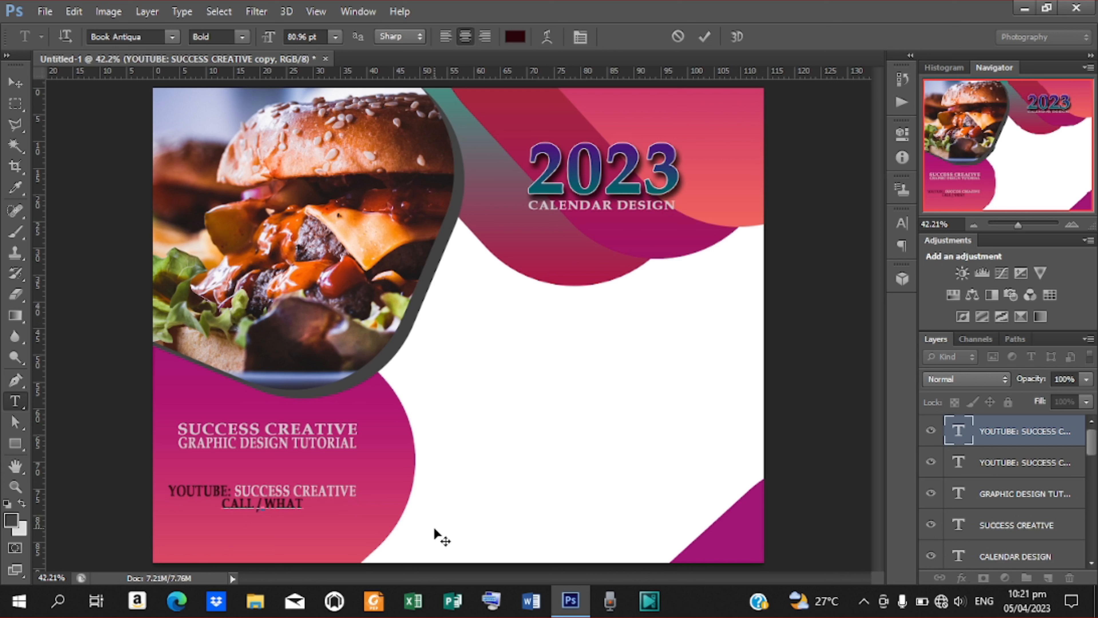
text(SAPP)
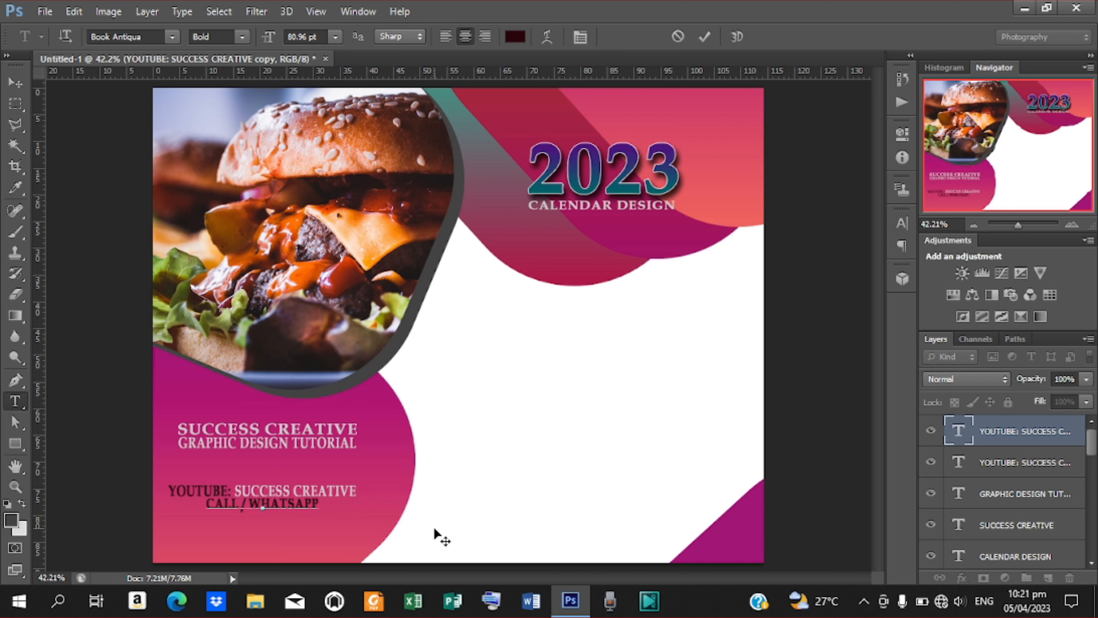
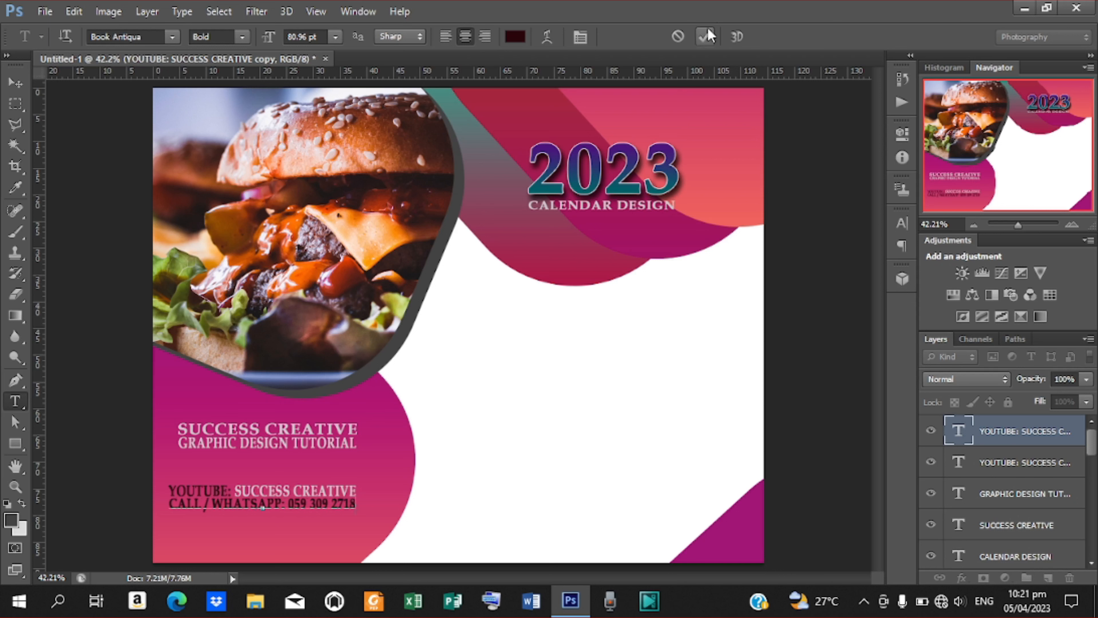
click(703, 39)
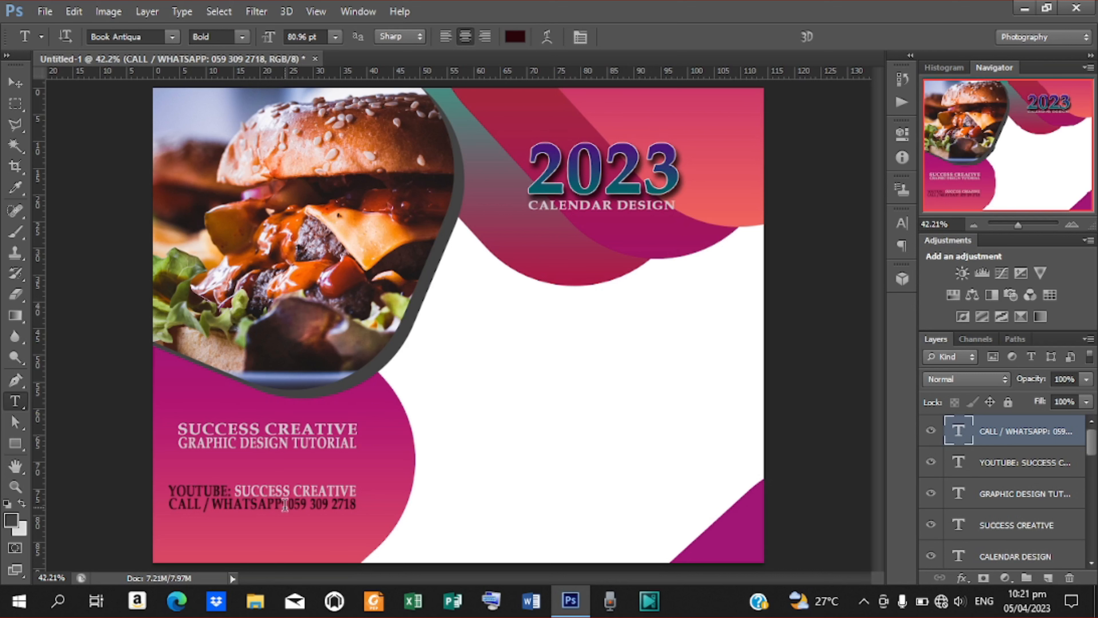
Colour the CALL / WHATSAPP: label dark purple (1e014c), starting from the 2023 heading's purple.
drag(285, 505, 111, 509)
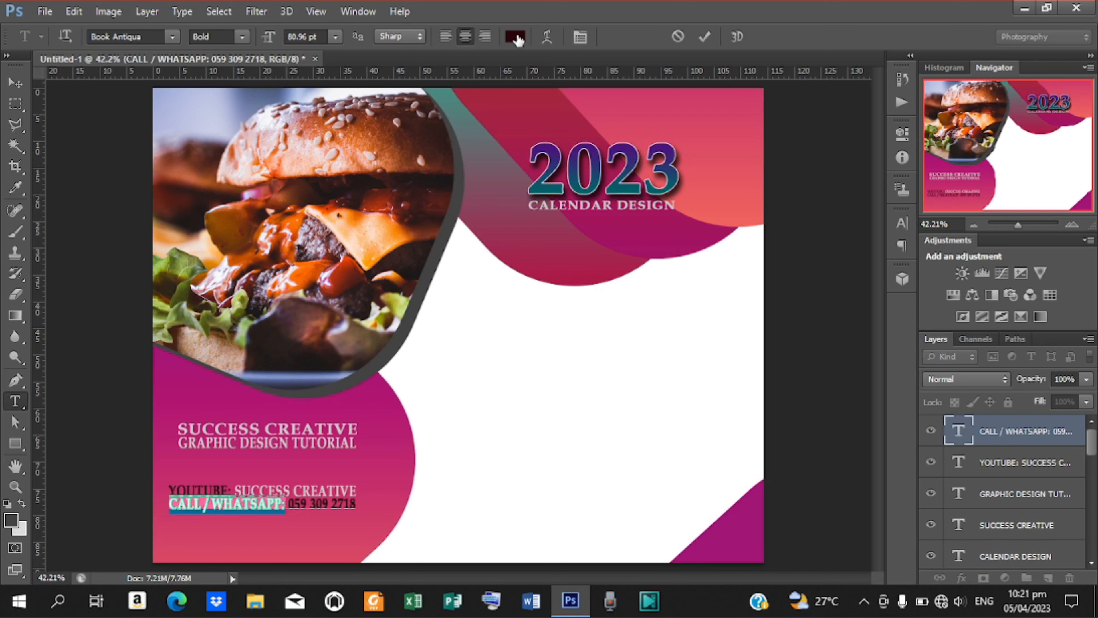
click(515, 37)
drag(322, 156, 716, 209)
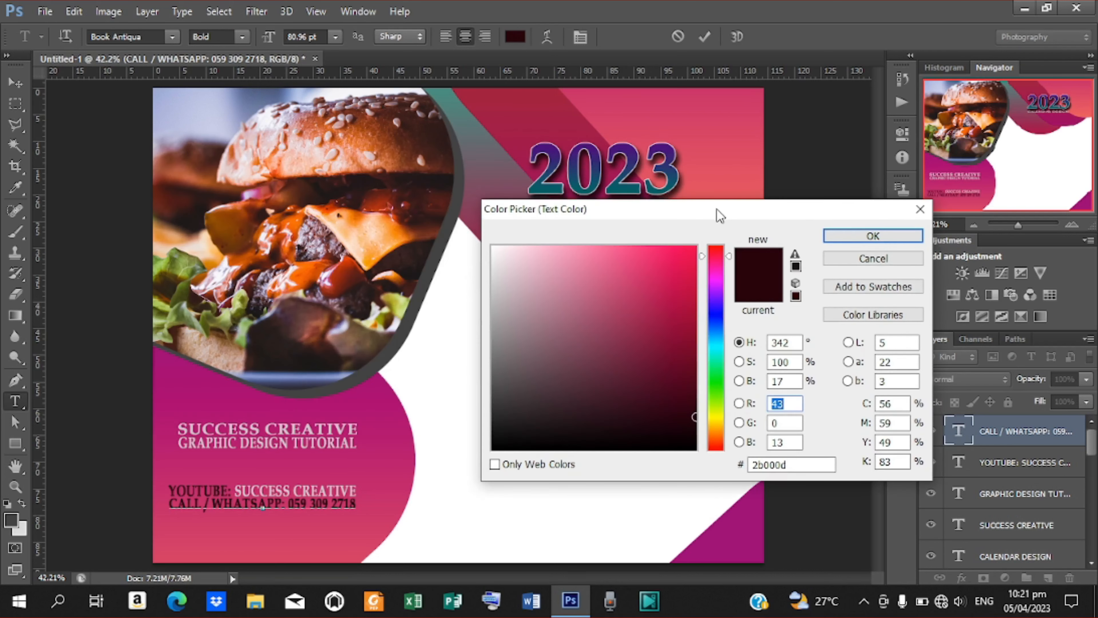
click(590, 189)
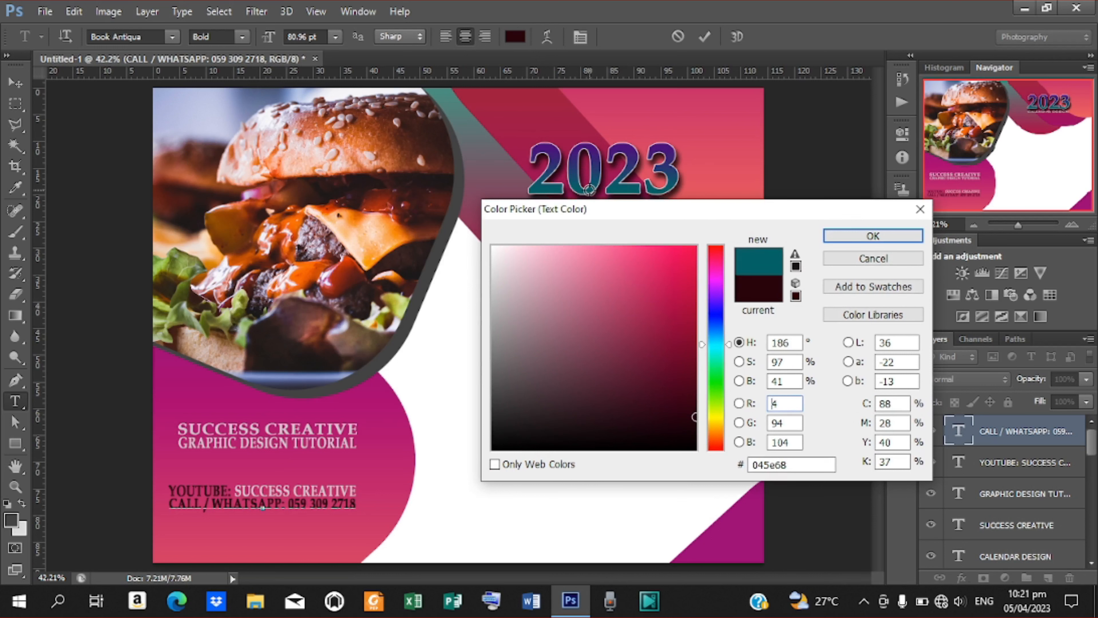
click(630, 154)
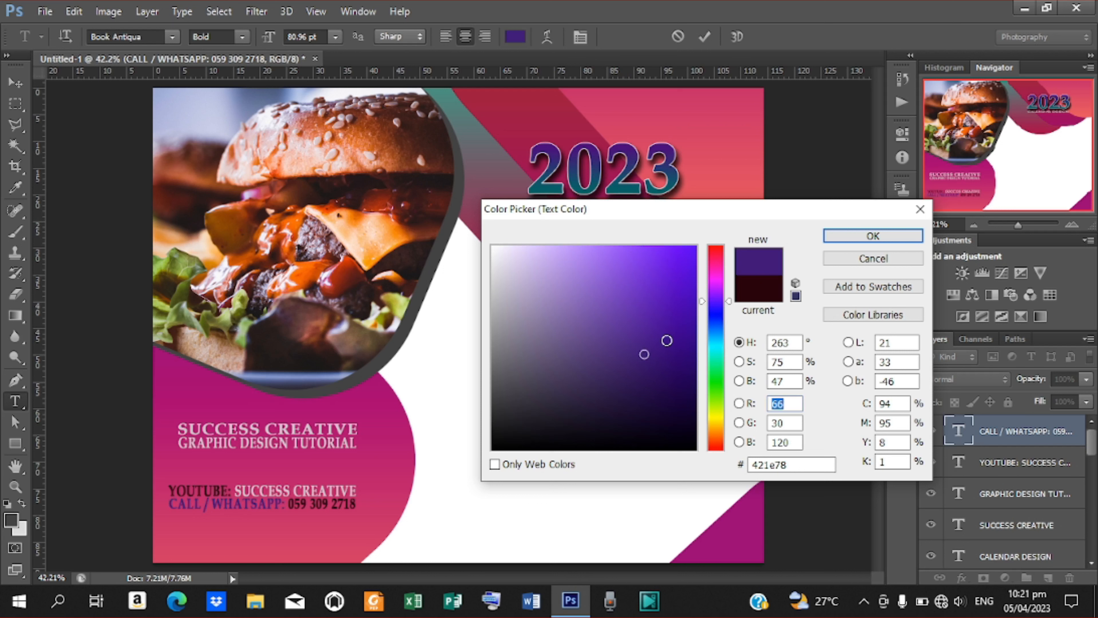
click(695, 359)
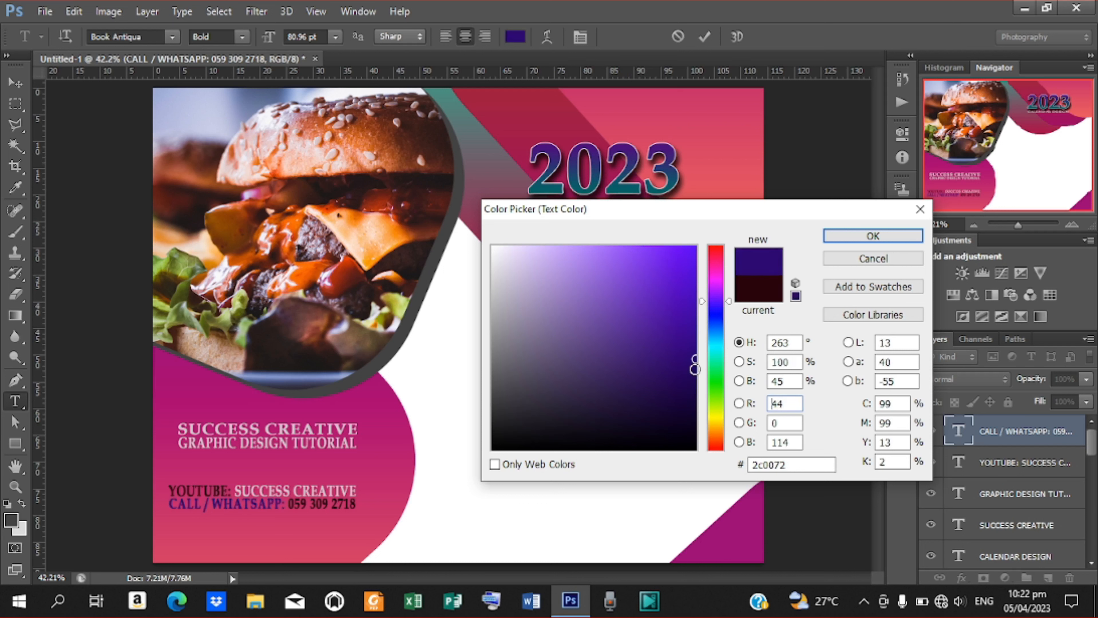
click(694, 369)
drag(693, 369, 694, 389)
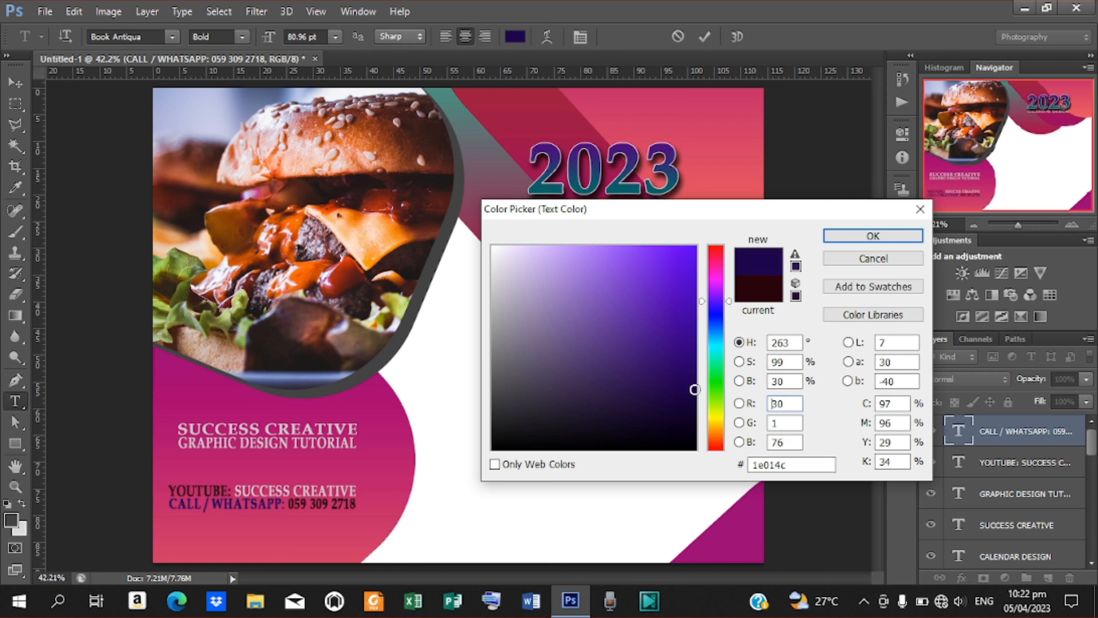
click(863, 236)
click(704, 36)
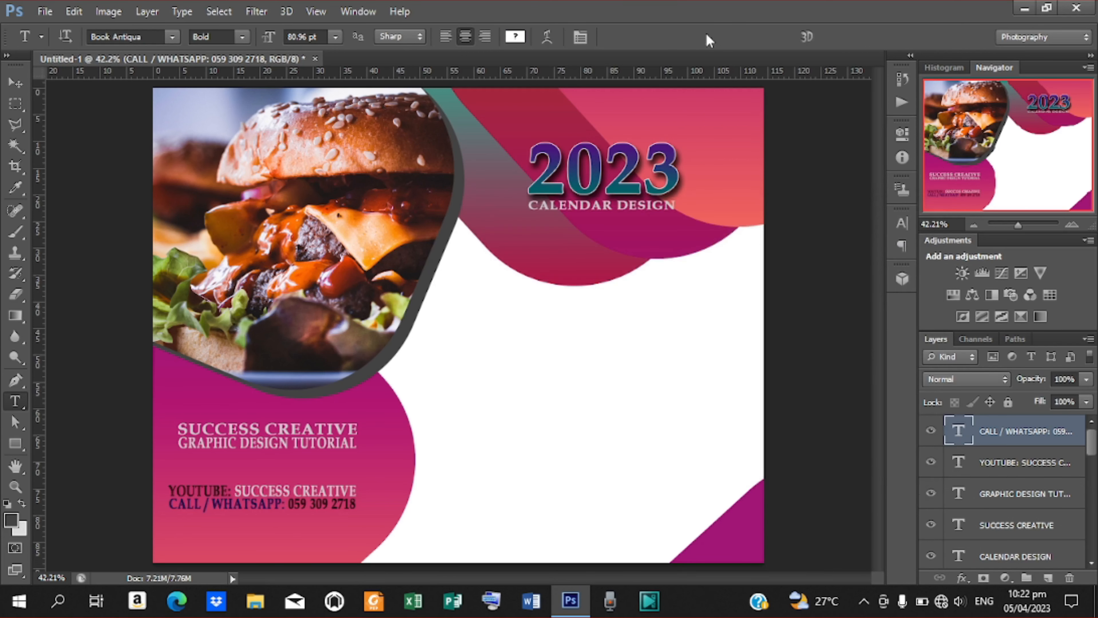
Discard a stray tutorial-text copy, then Alt-drag a duplicate of the 2023 heading into the white area.
click(16, 82)
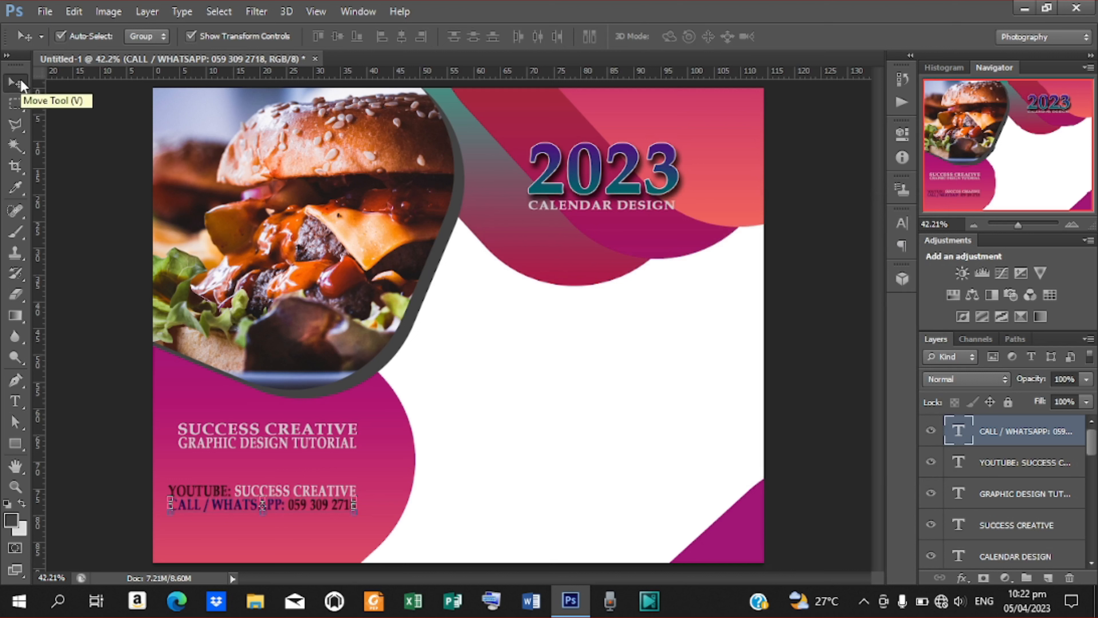
click(819, 383)
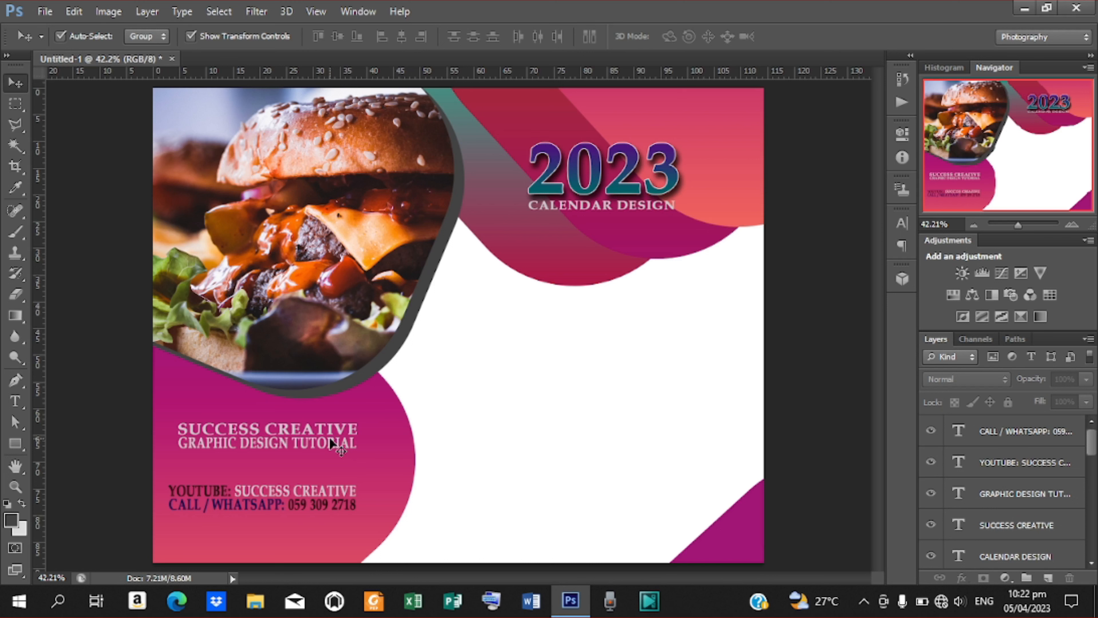
click(315, 440)
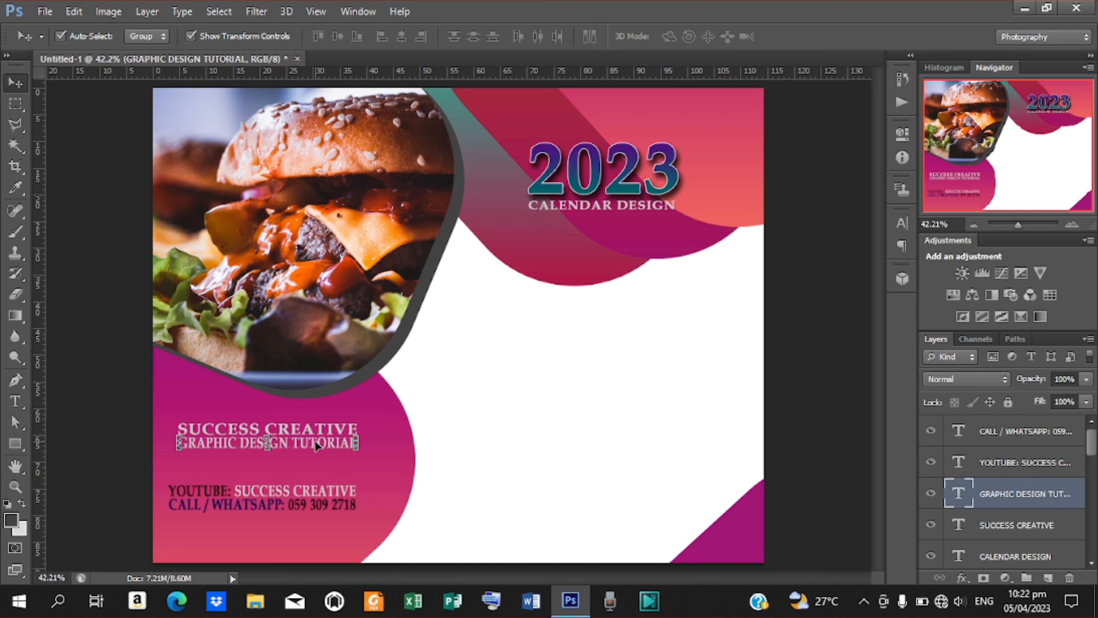
key(ctrl+j)
drag(315, 441, 630, 319)
key(Delete)
click(633, 178)
drag(630, 175, 617, 327)
Retype the 2023 copy as APRIL, shrink it to 238.71 pt, and nudge it slightly up.
key(t)
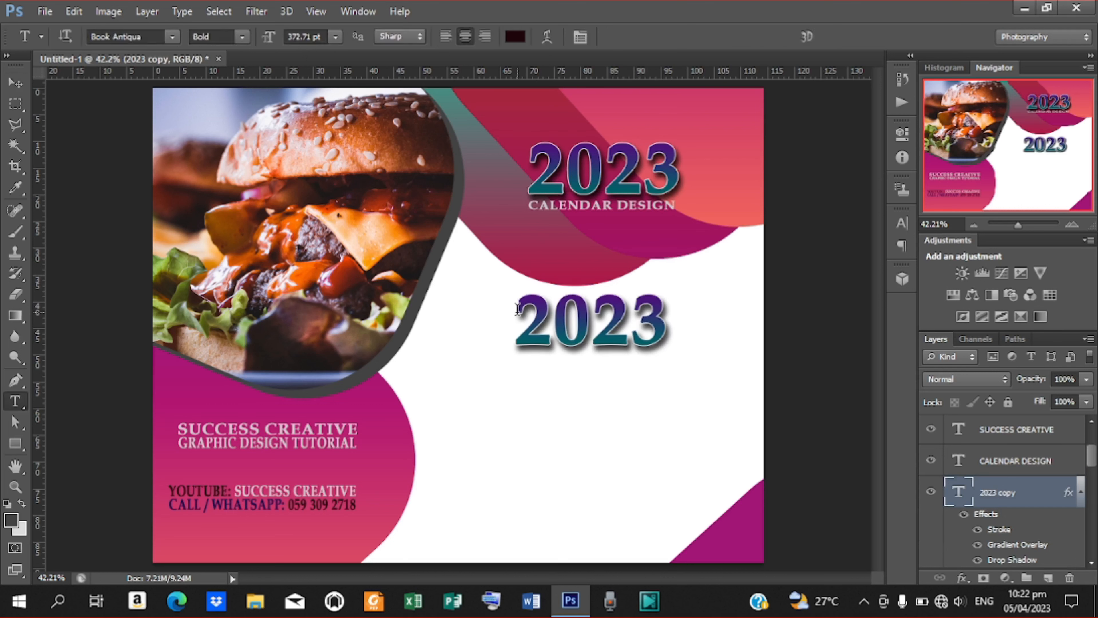
double_click(516, 308)
text(AP)
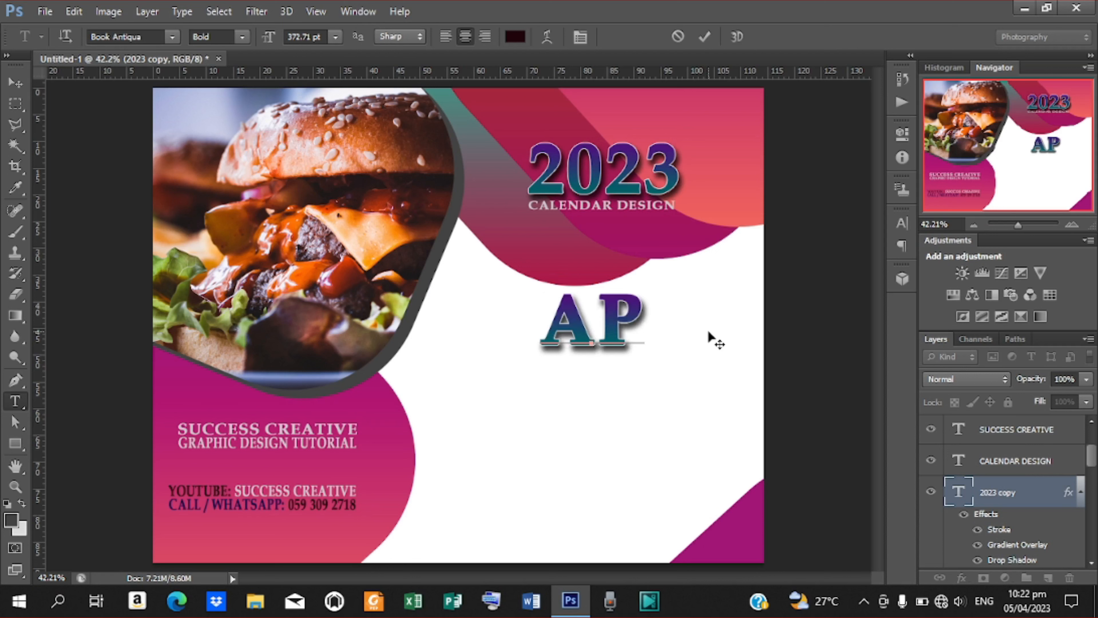
text(RIL)
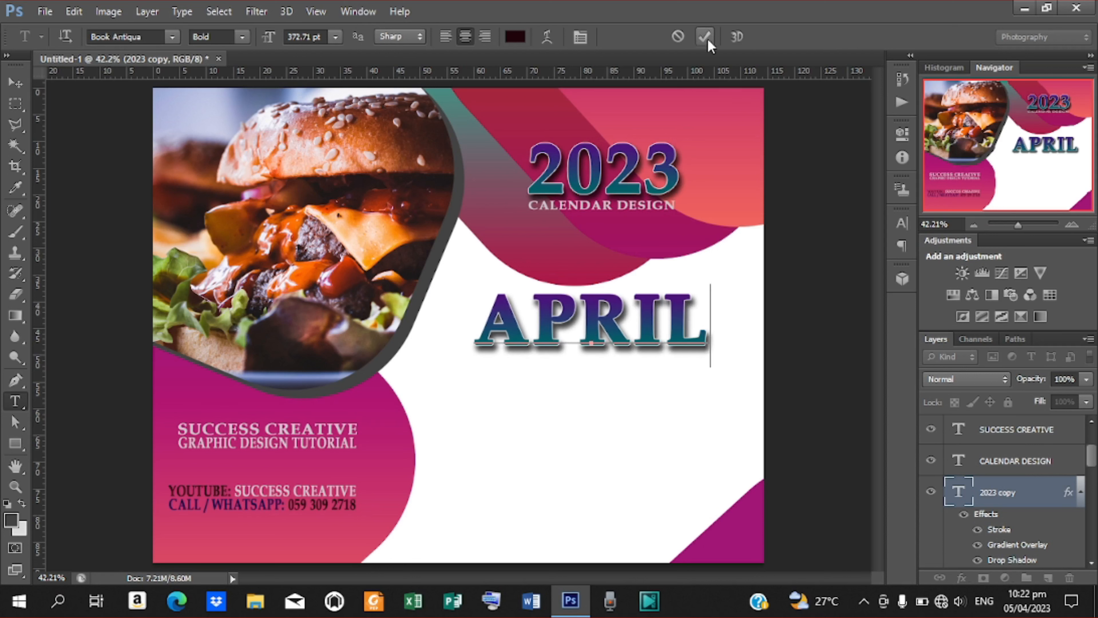
click(705, 38)
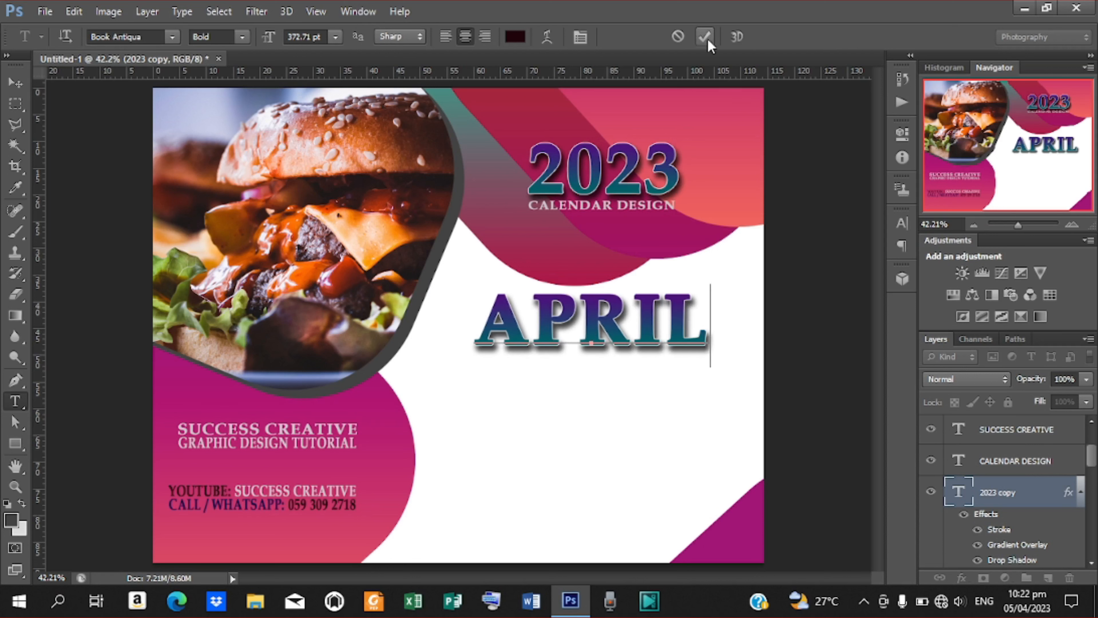
click(900, 223)
drag(728, 258, 677, 259)
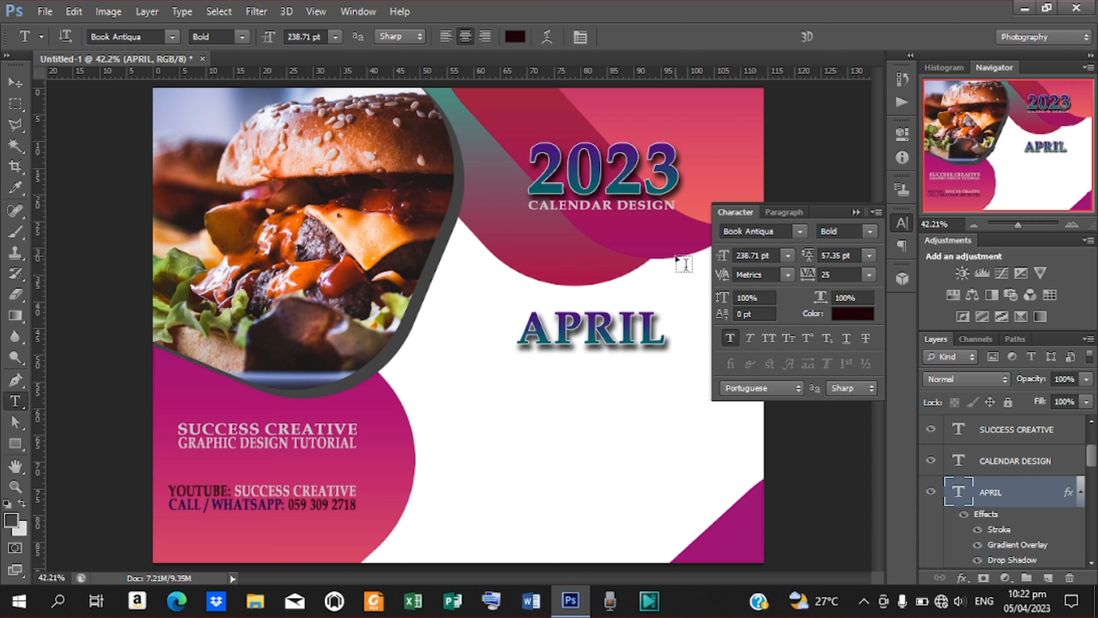
click(855, 212)
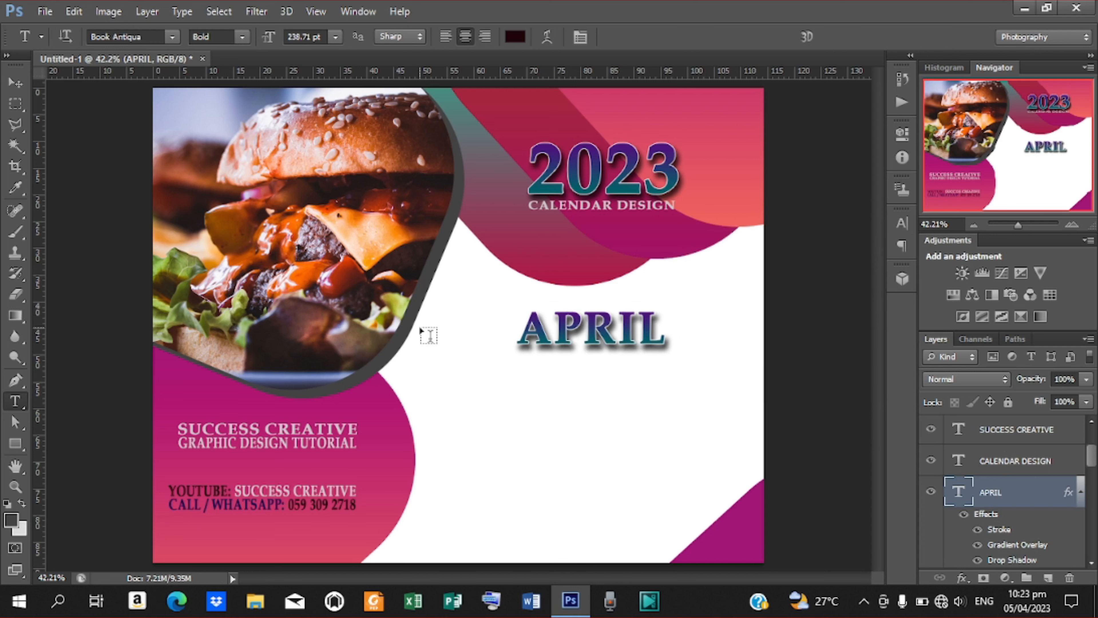
click(10, 91)
key(Up)
key(Up)
key(Up)
key(Up)
key(Up)
key(Up)
key(Up)
key(Up)
key(Up)
key(Up)
key(Up)
key(Up)
key(Up)
key(Up)
key(Up)
key(Up)
key(Up)
key(Up)
key(Up)
key(Up)
key(Up)
key(Up)
key(Up)
key(Up)
key(Up)
key(Up)
key(Up)
key(Up)
key(Up)
key(Up)
key(Up)
key(Up)
key(Up)
key(Up)
key(Up)
key(Up)
key(Up)
key(Up)
key(Up)
key(Up)
key(Up)
key(Up)
key(Up)
key(Up)
key(Up)
key(Up)
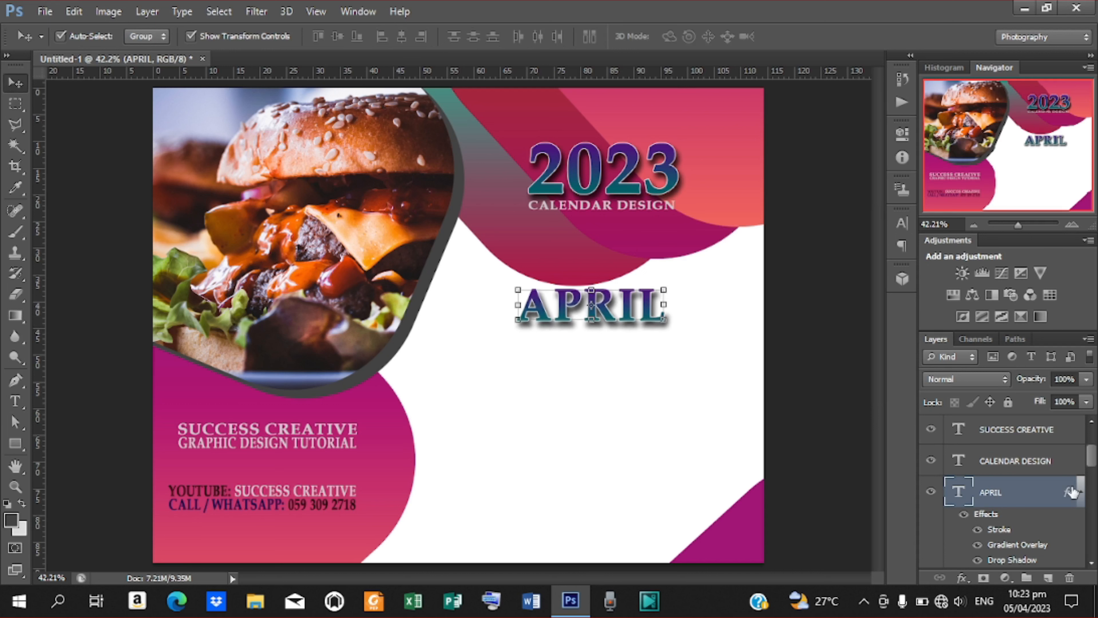
Open APRIL's gradient overlay and set the left colour stop to crimson #C6003D.
scroll(1082, 470, down, 3)
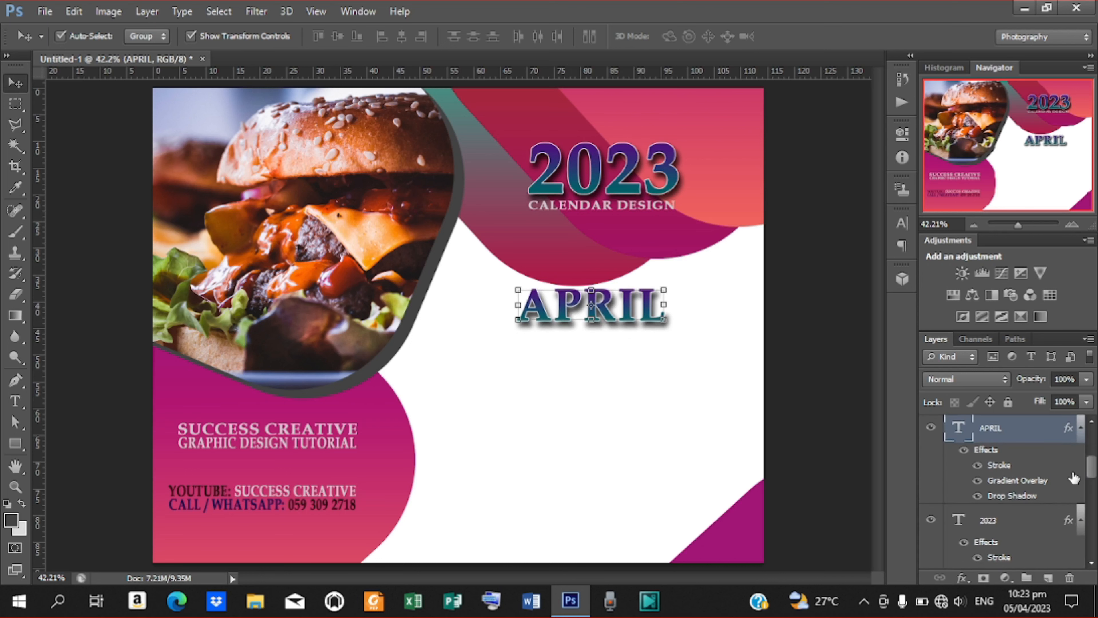
double_click(1018, 481)
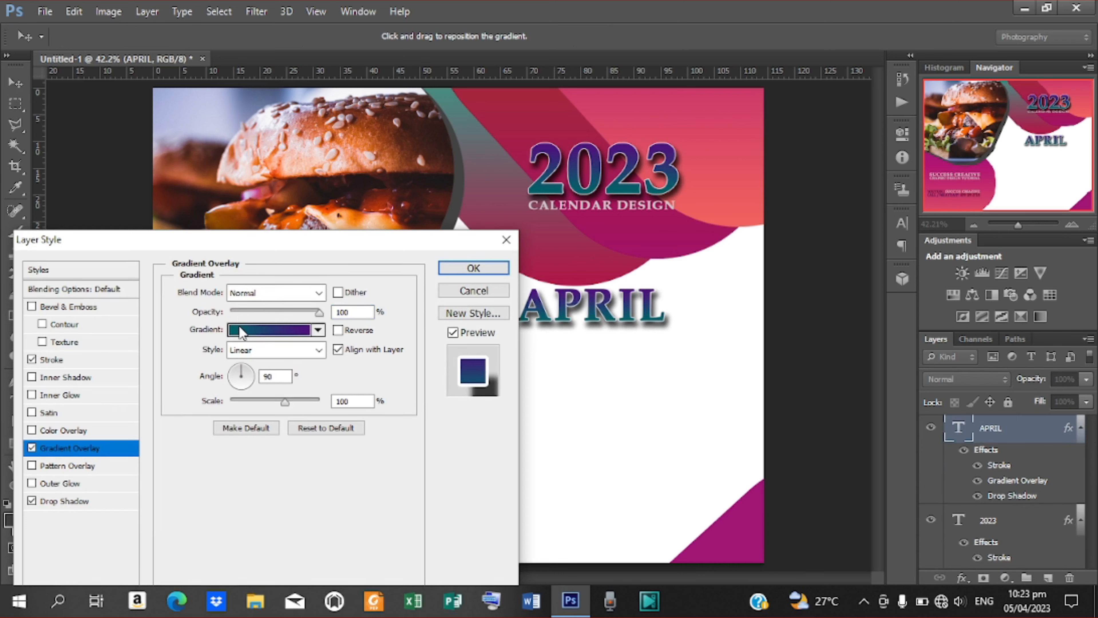
click(241, 332)
click(172, 414)
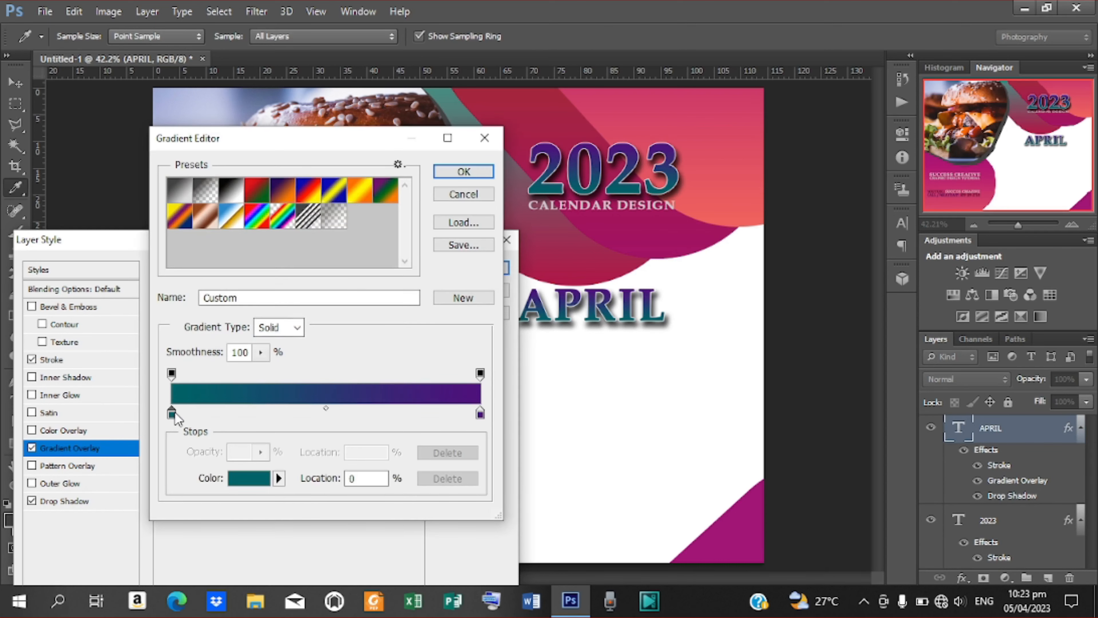
double_click(172, 414)
double_click(768, 465)
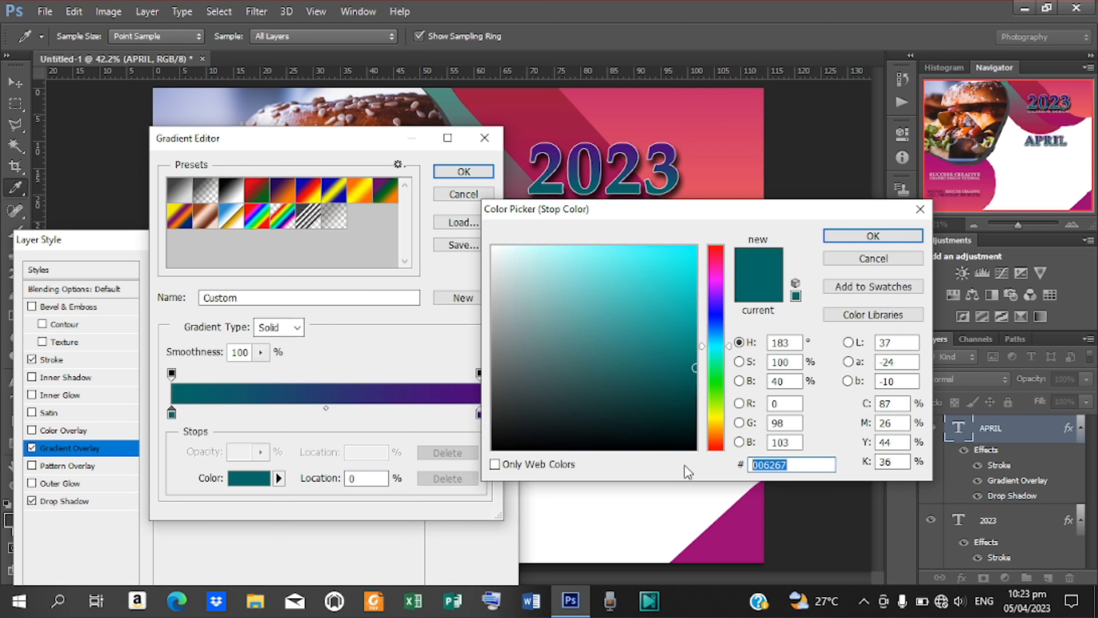
text(C6)
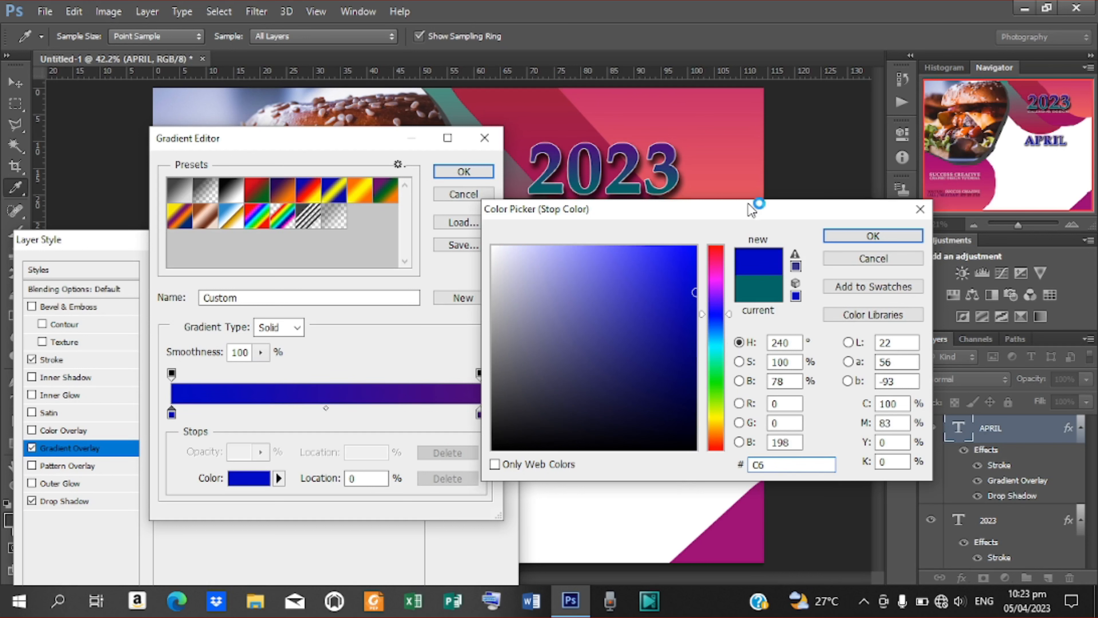
drag(746, 215, 371, 212)
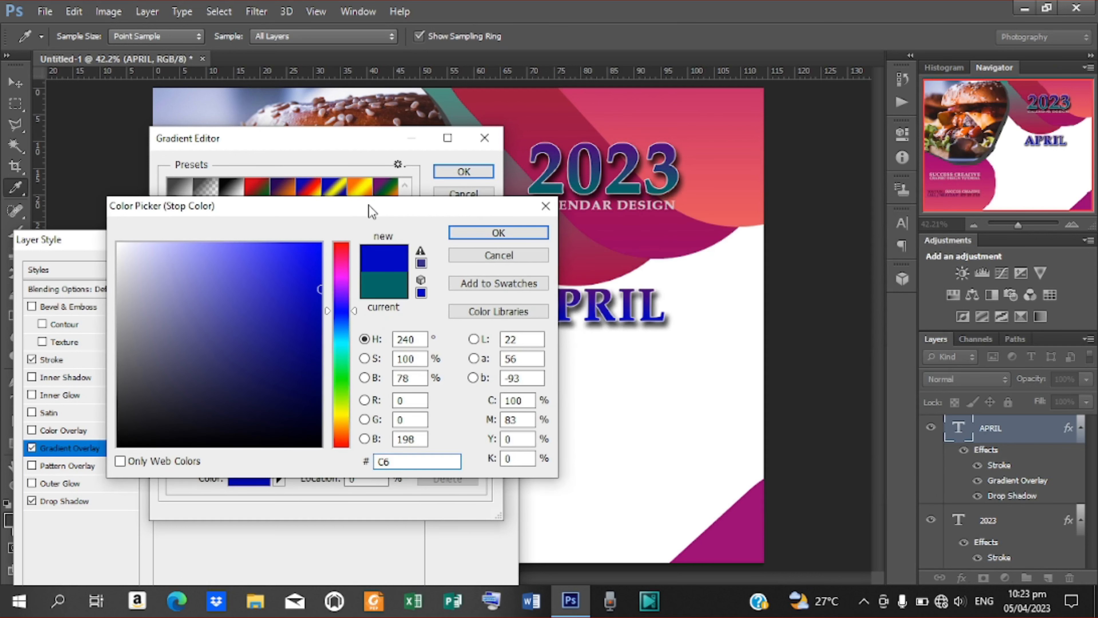
text(00)
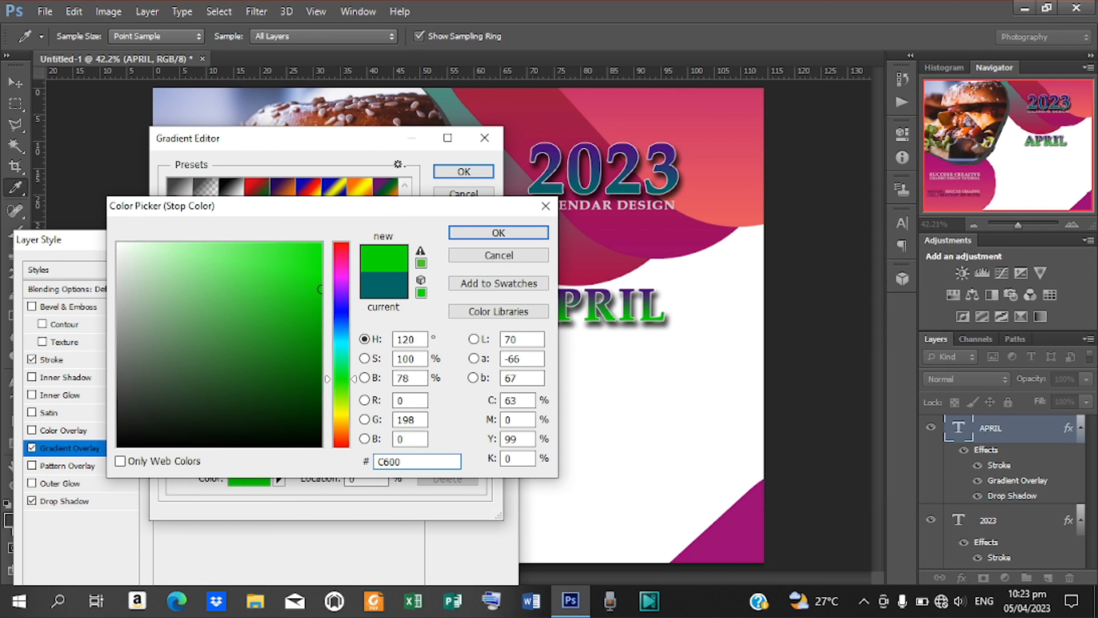
text(3D)
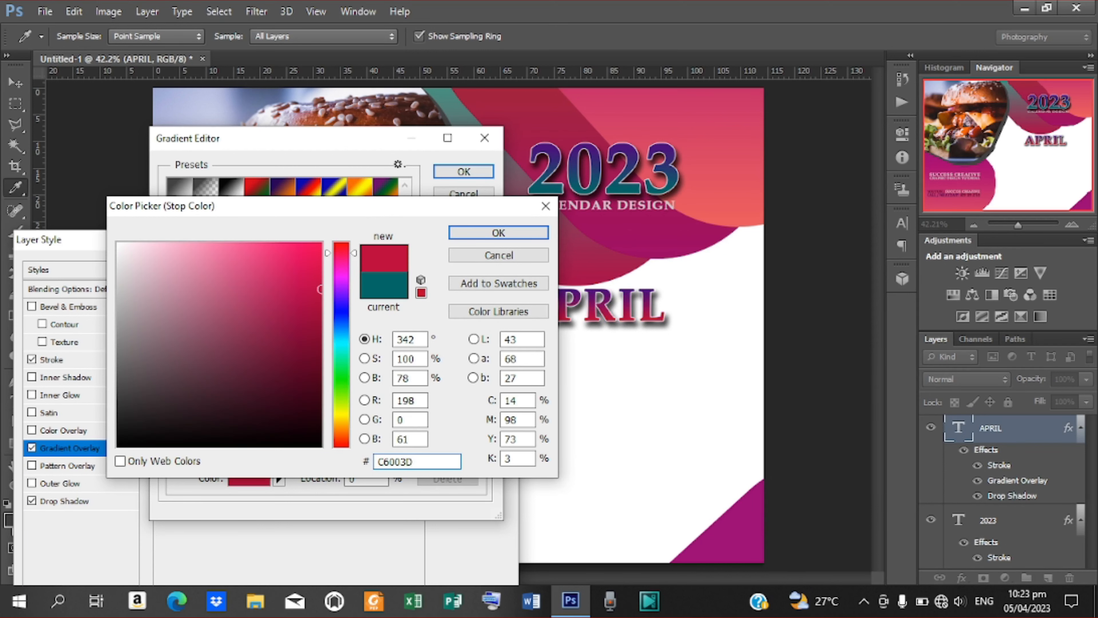
key(Return)
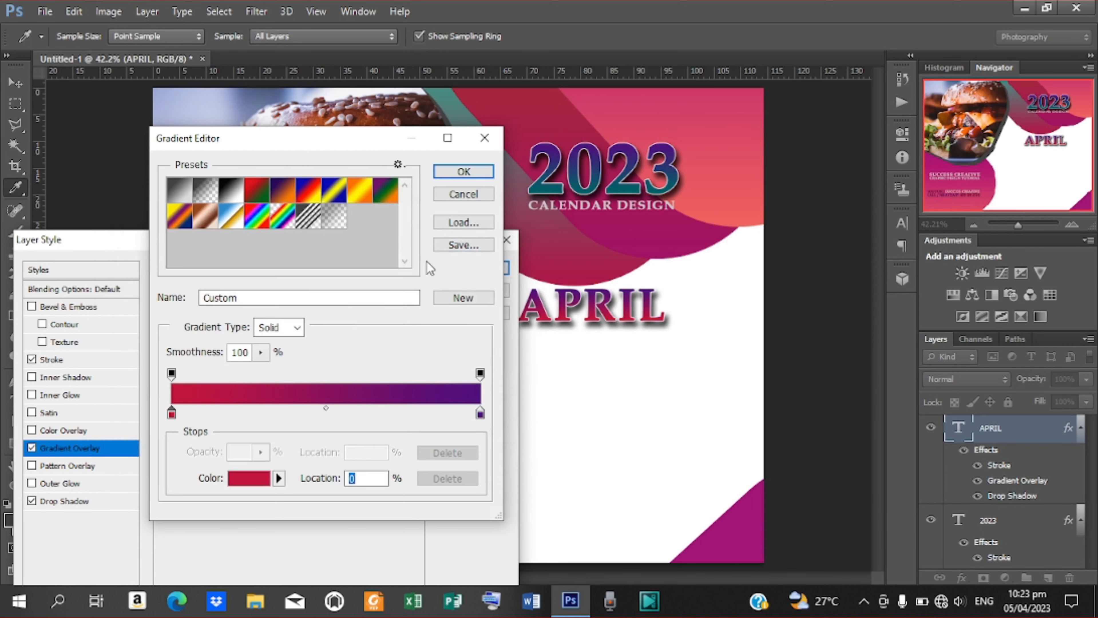
Set the right gradient stop to dark maroon #670018 and apply the layer style.
double_click(480, 414)
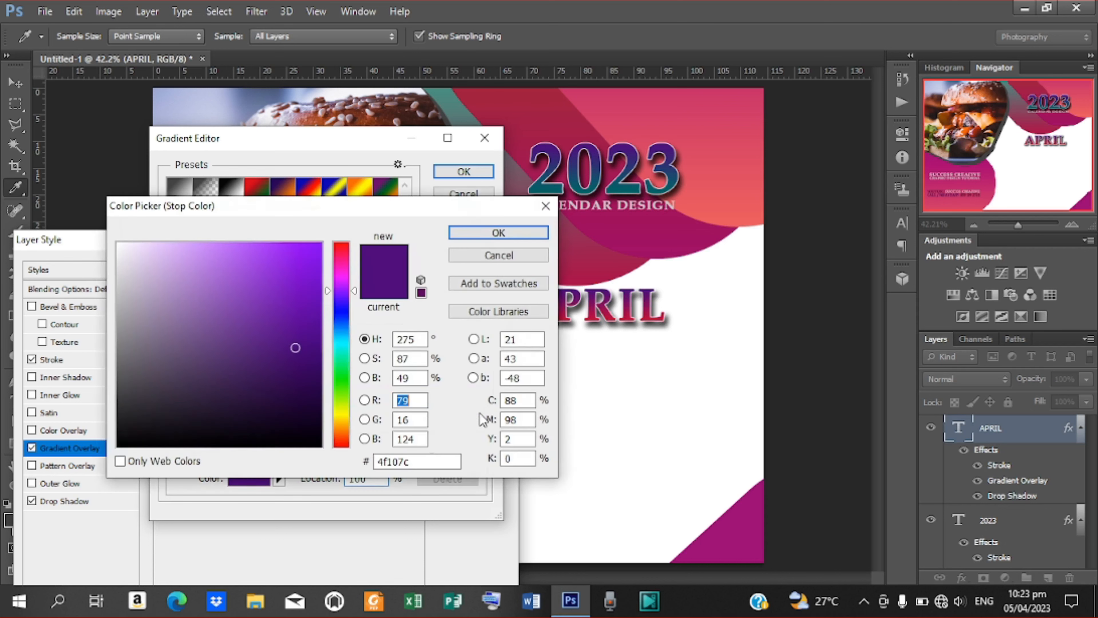
drag(413, 462, 362, 470)
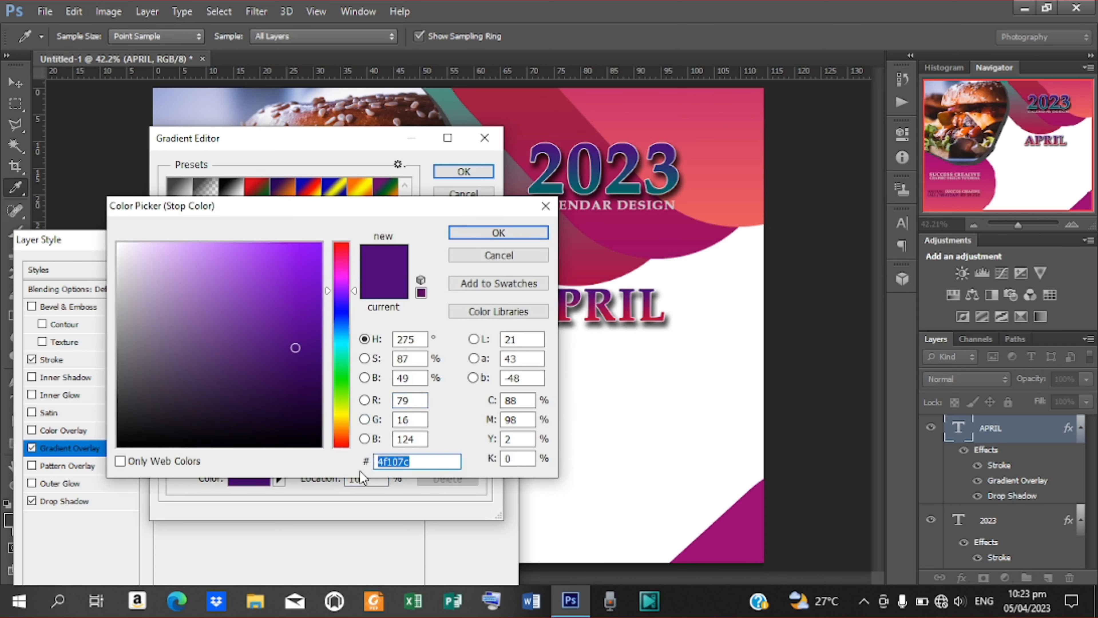
text(670018)
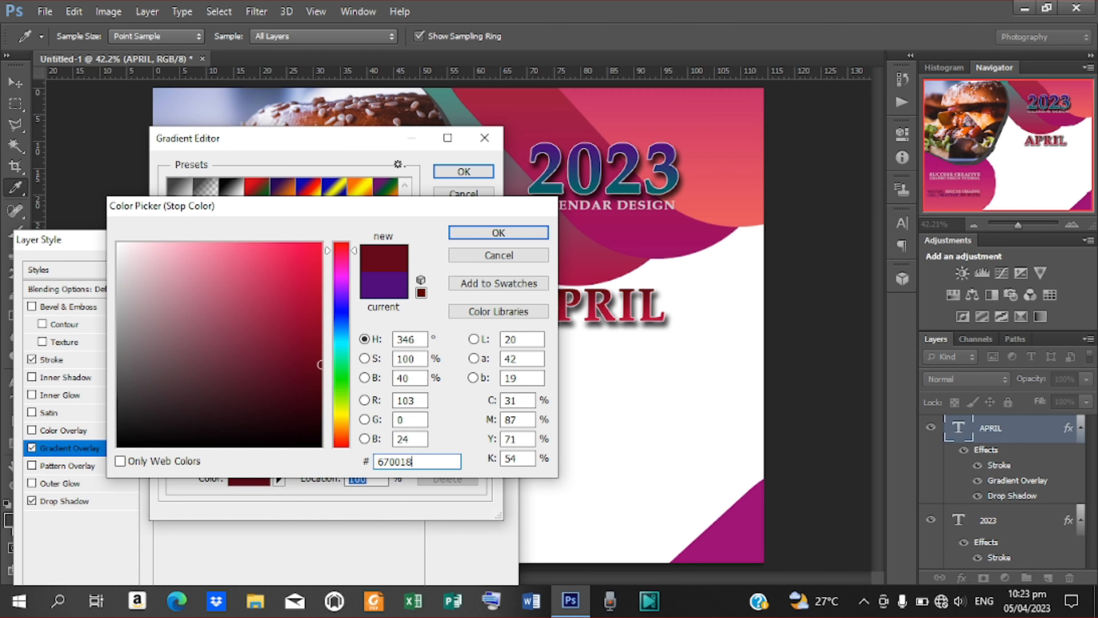
key(Return)
click(463, 171)
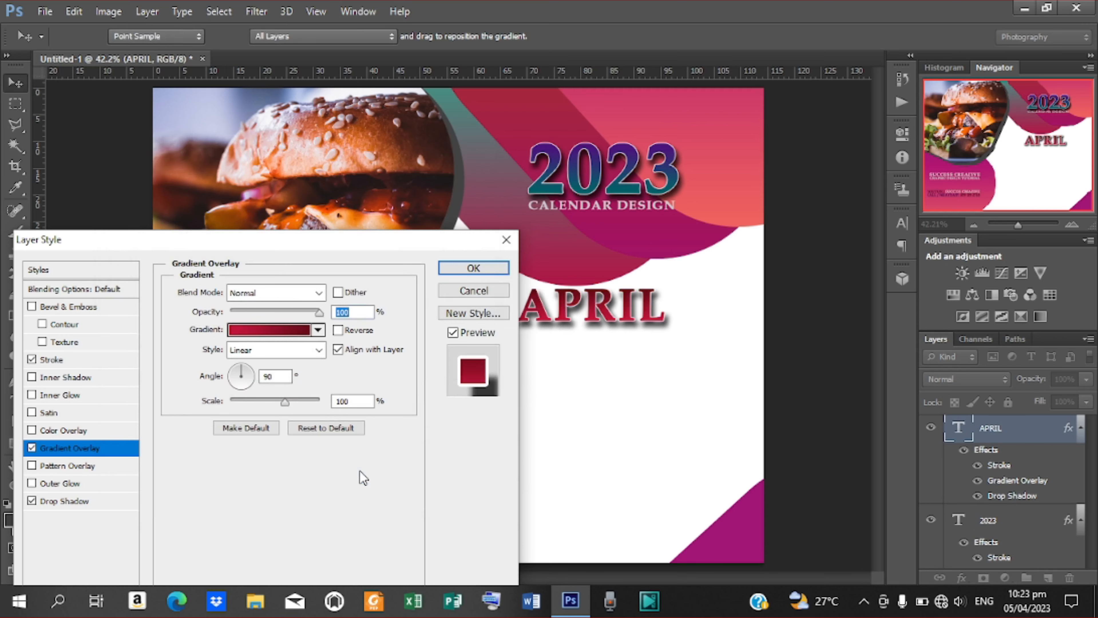
key(Return)
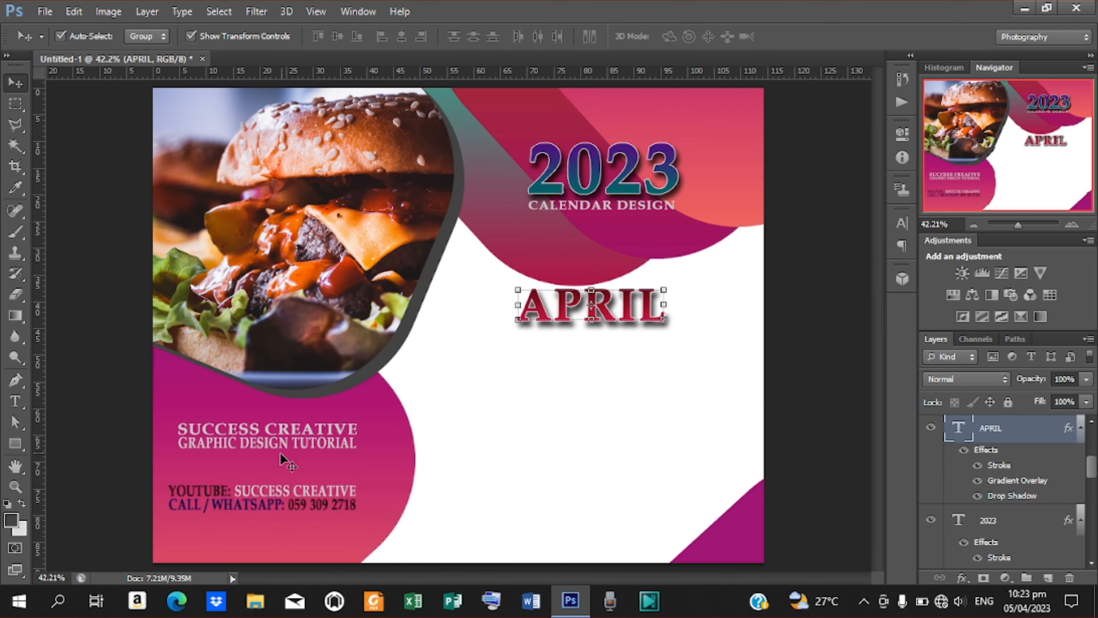
Alt-drag a copy of the CALENDAR DESIGN subtitle beneath APRIL and nudge it into place.
click(271, 446)
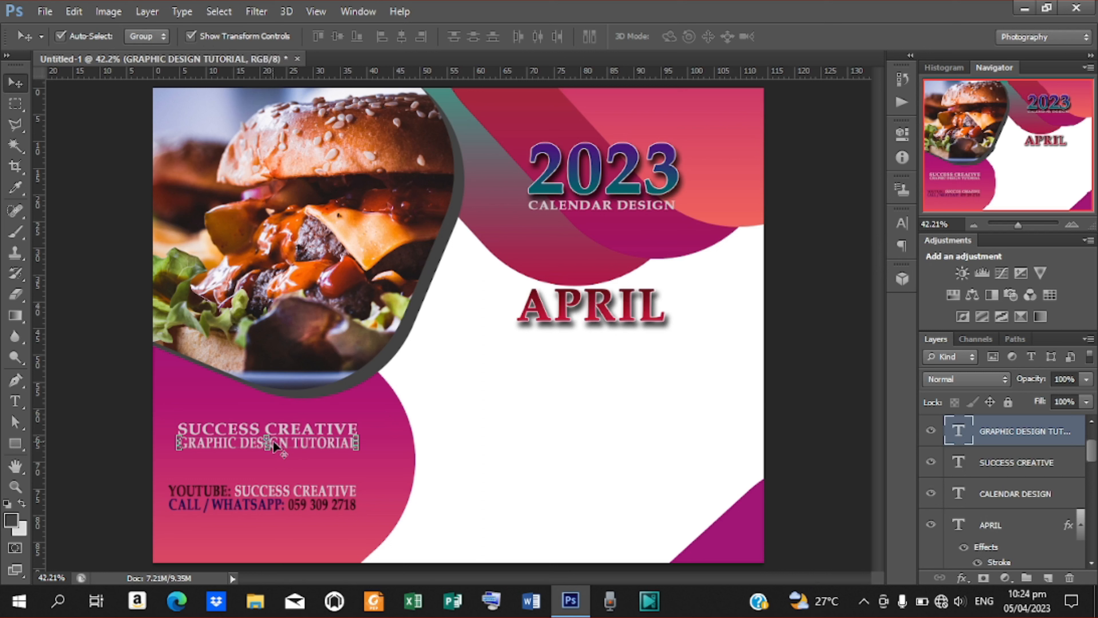
click(605, 208)
drag(604, 207, 608, 331)
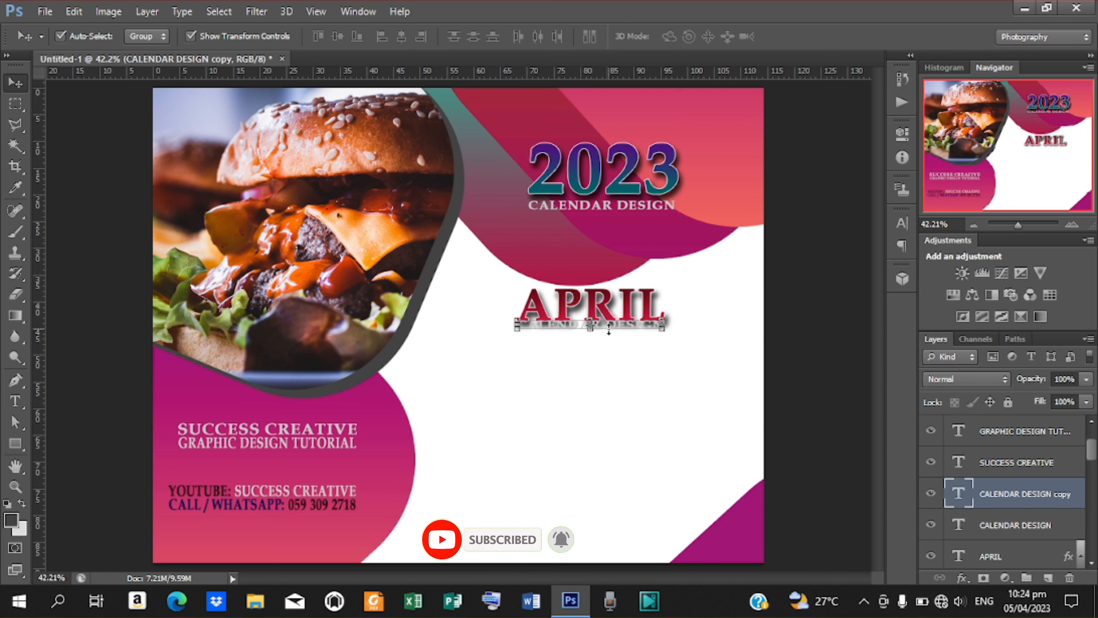
key(Down)
key(Down)
key(Down)
key(Down)
key(Down)
key(Down)
key(Down)
key(Down)
key(Down)
key(Down)
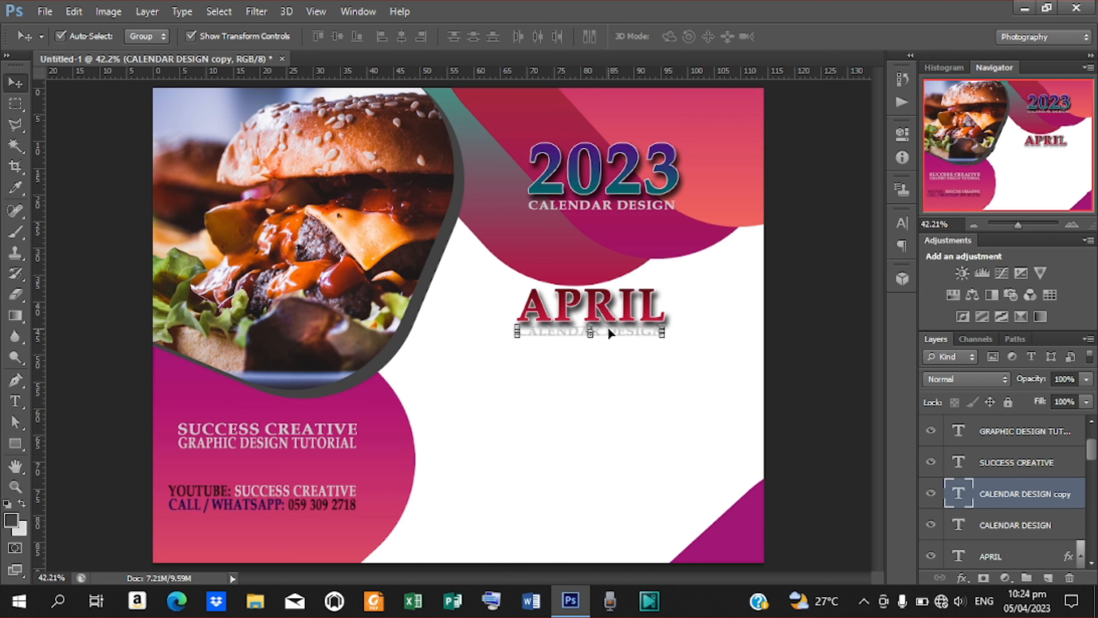
key(Right)
key(Right)
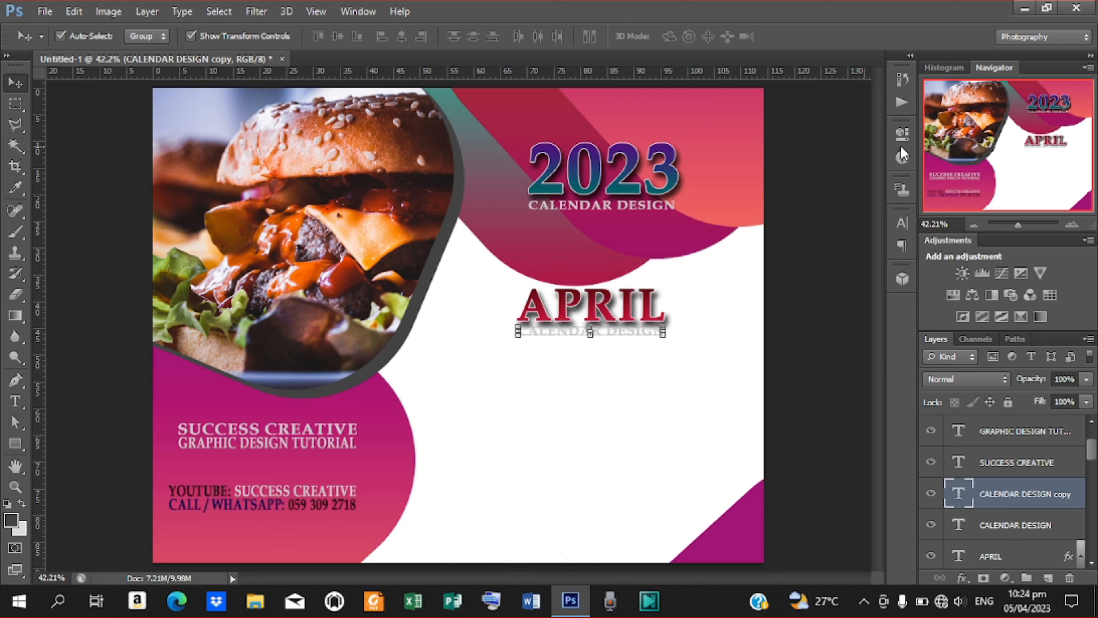
Colour the subtitle dark maroon in the Character panel, then duplicate it with Ctrl+J.
click(902, 223)
click(844, 319)
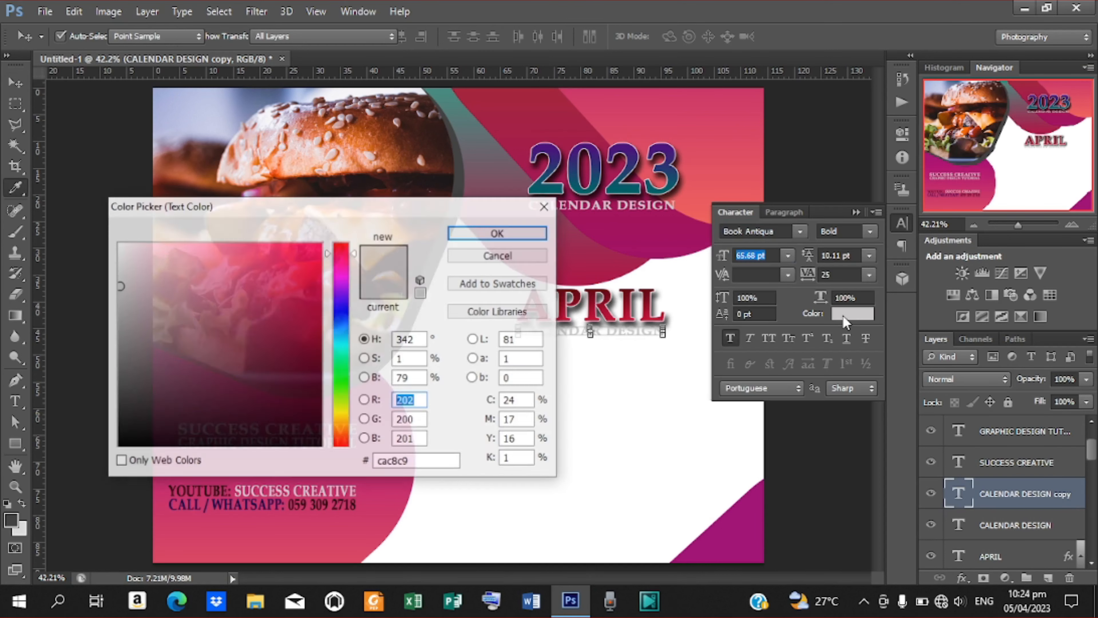
click(317, 403)
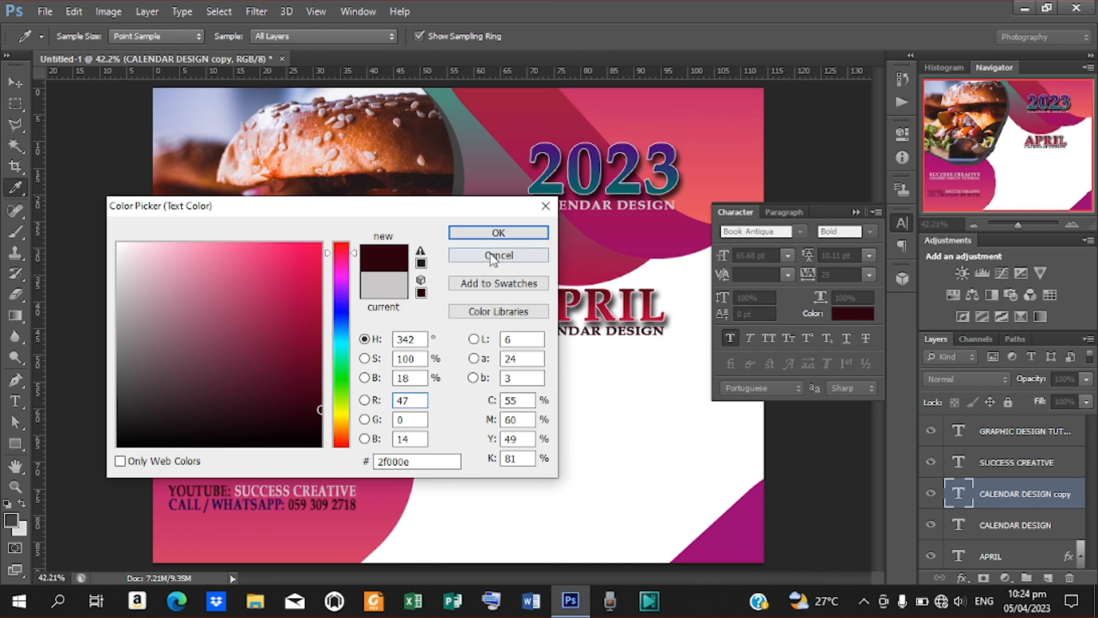
click(498, 233)
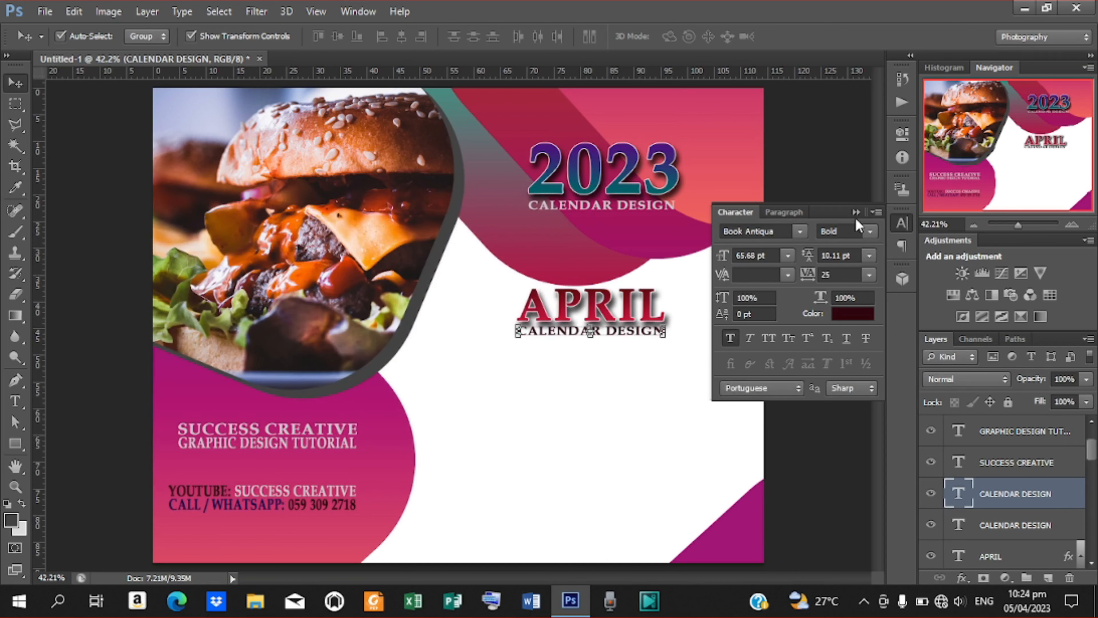
click(856, 212)
click(811, 312)
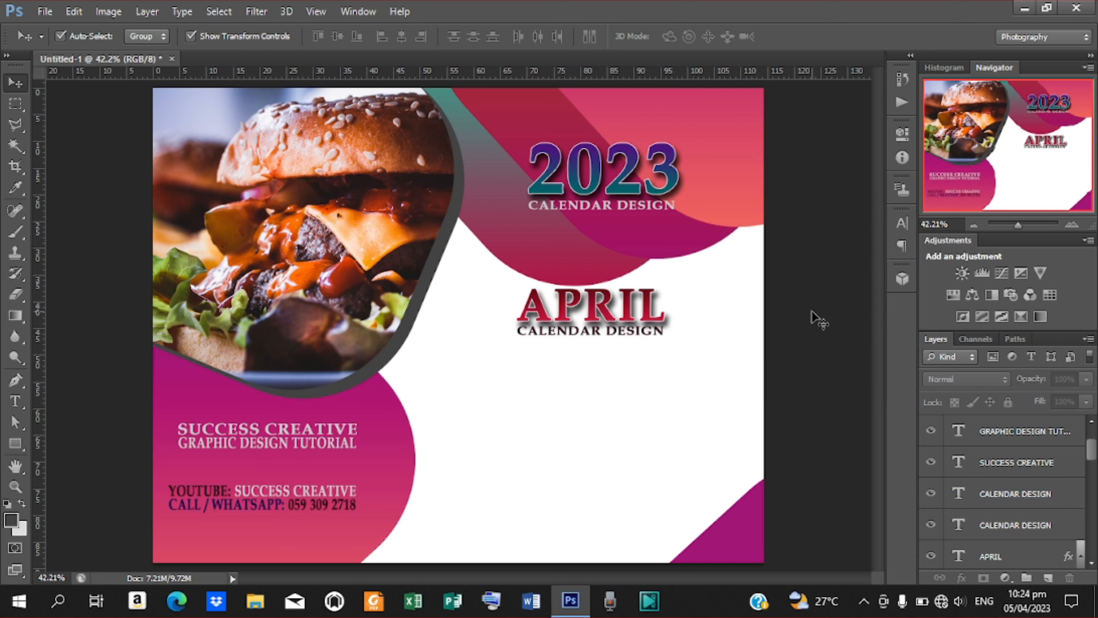
click(630, 334)
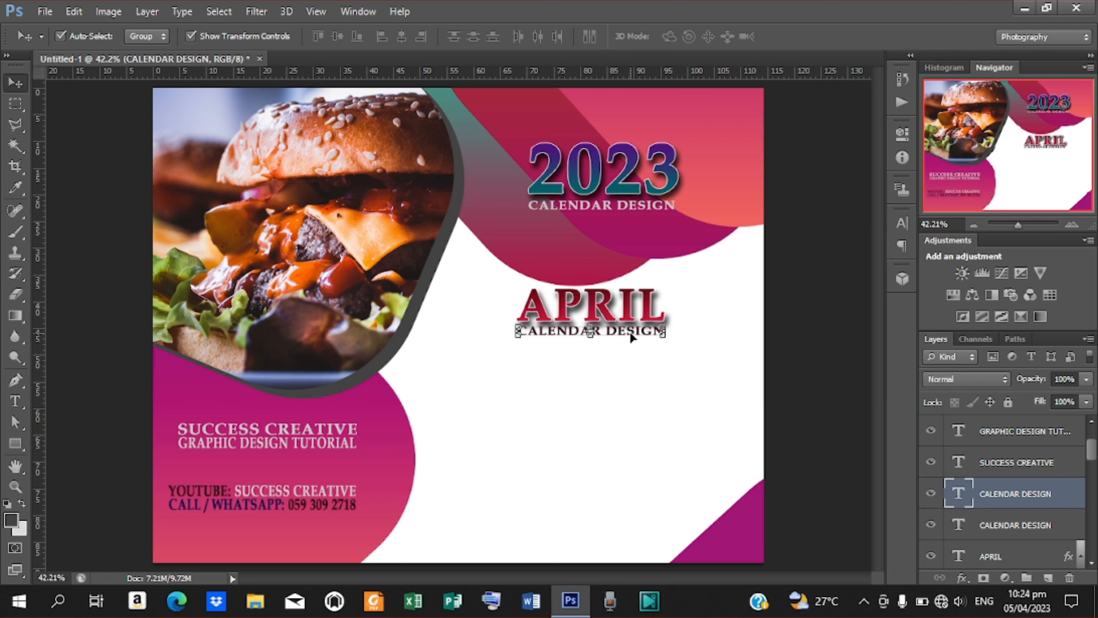
key(ctrl+j)
Move the subtitle copy down-left, retype it as MON, and shift it beside the burger frame.
drag(604, 345, 524, 364)
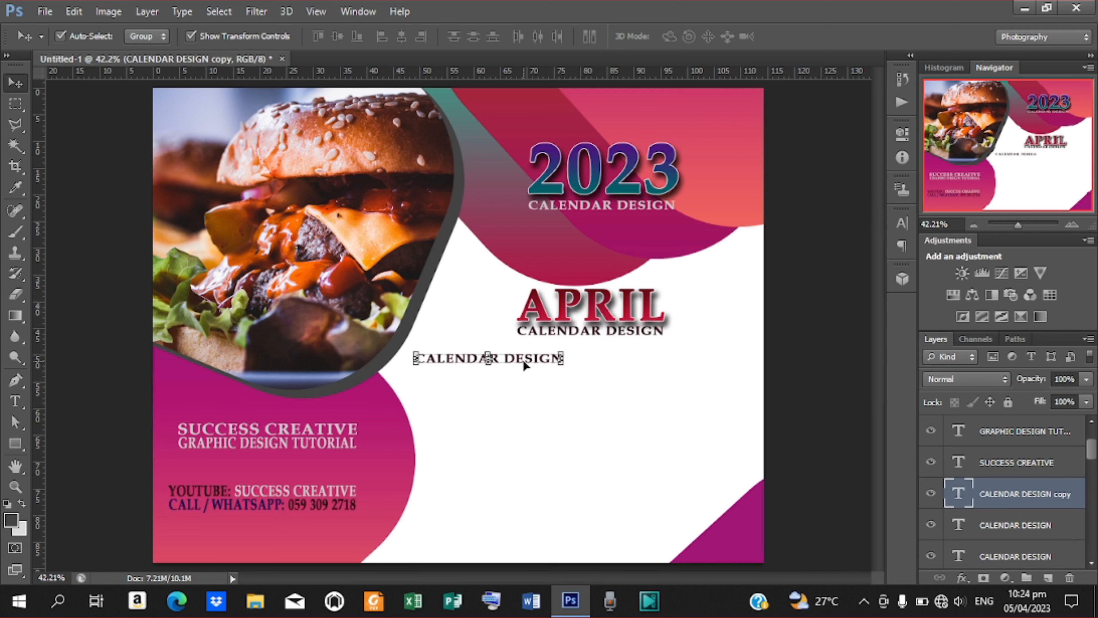
key(t)
drag(418, 357, 647, 359)
text(MON)
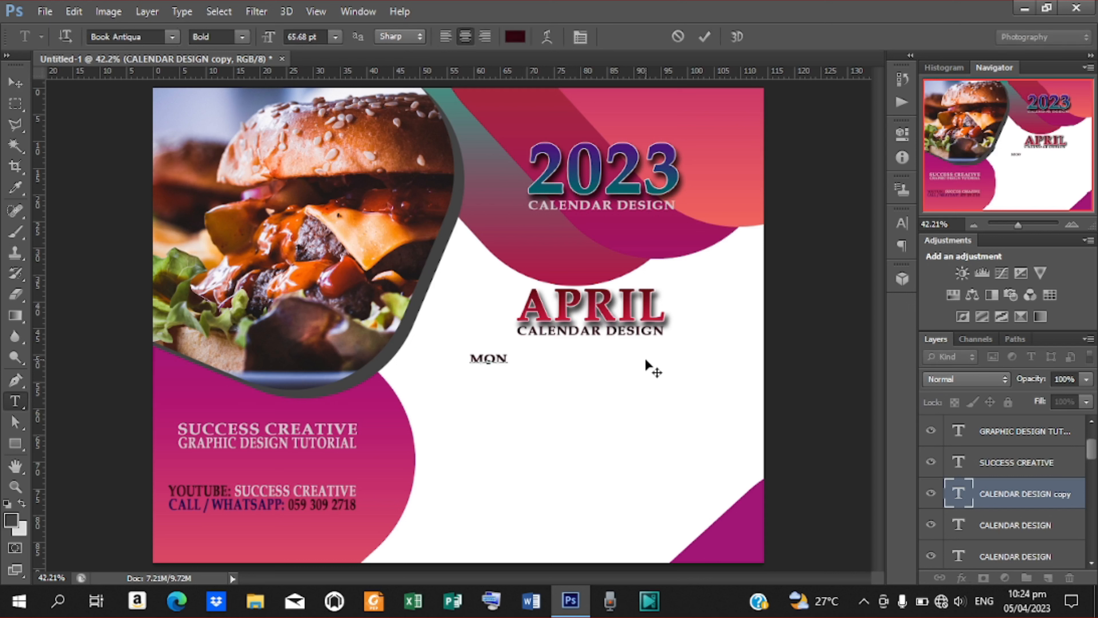
click(706, 36)
click(15, 82)
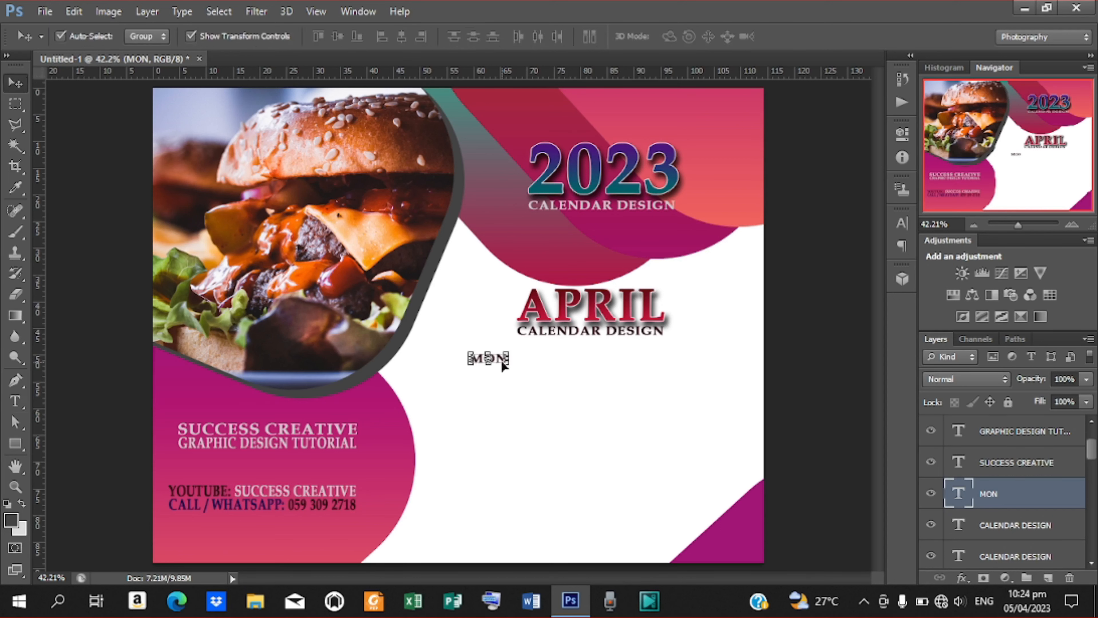
drag(499, 363, 439, 355)
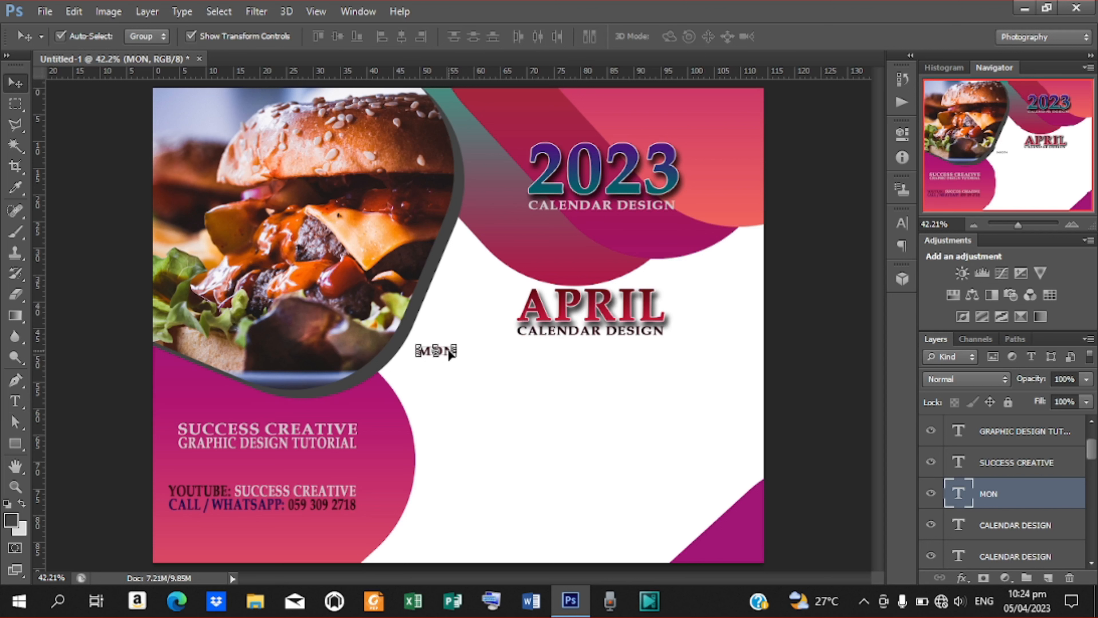
click(15, 443)
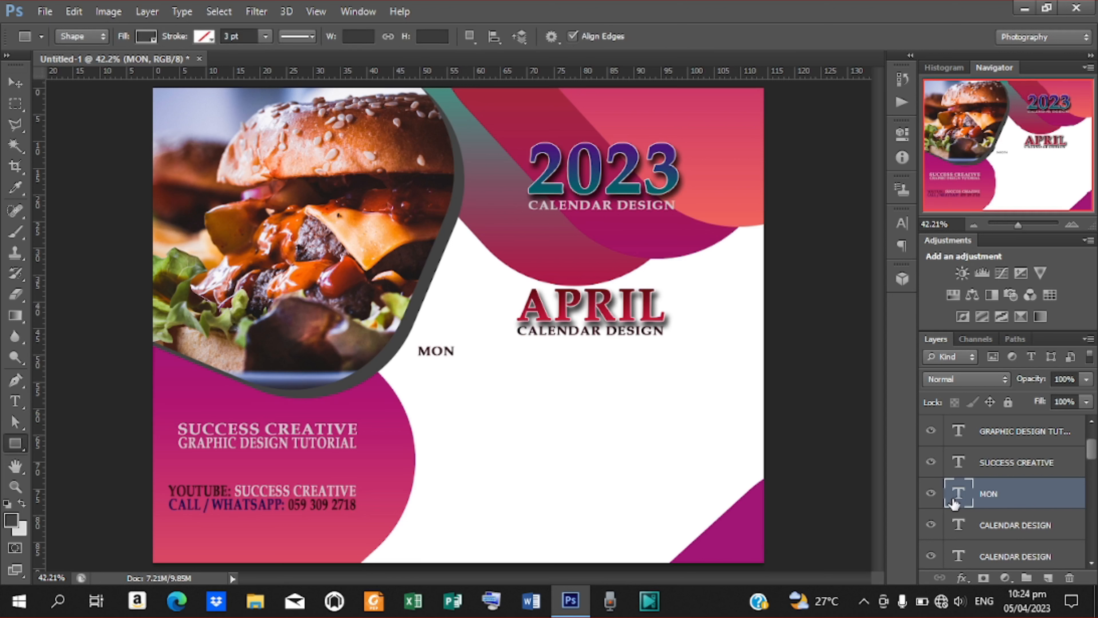
Draw a 124 × 41 px rectangle behind MON and centre MON horizontally on it.
click(993, 523)
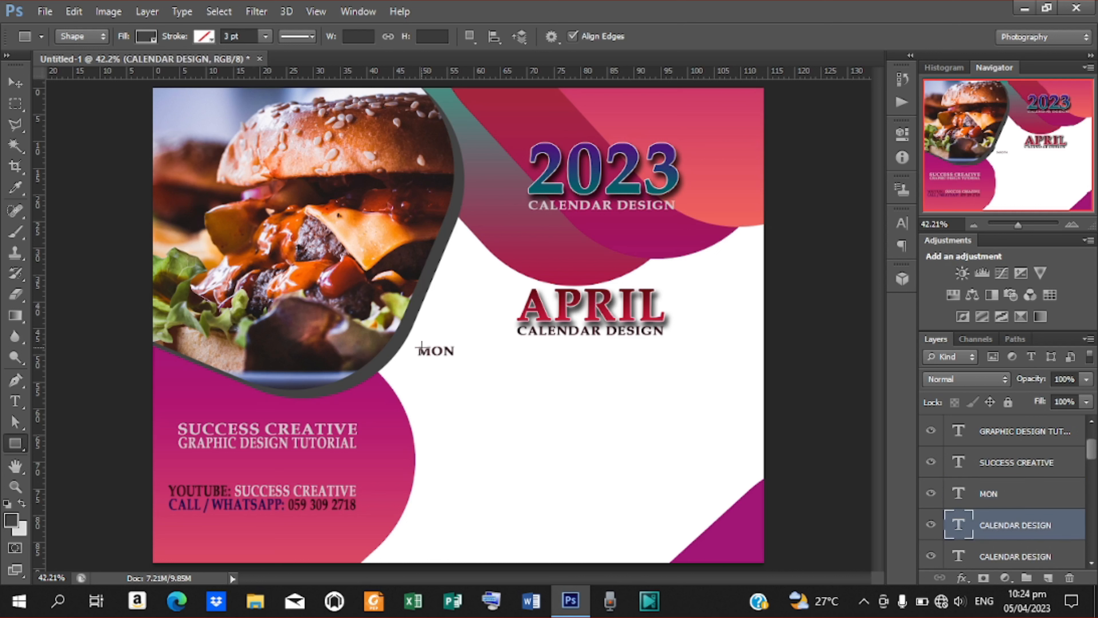
drag(413, 346, 456, 357)
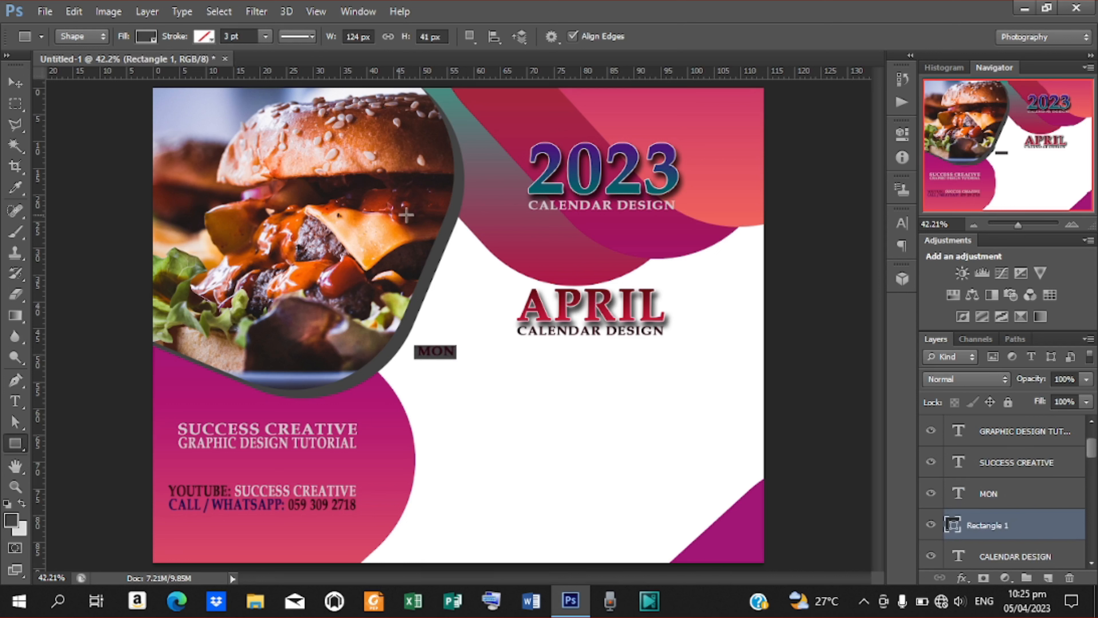
click(12, 84)
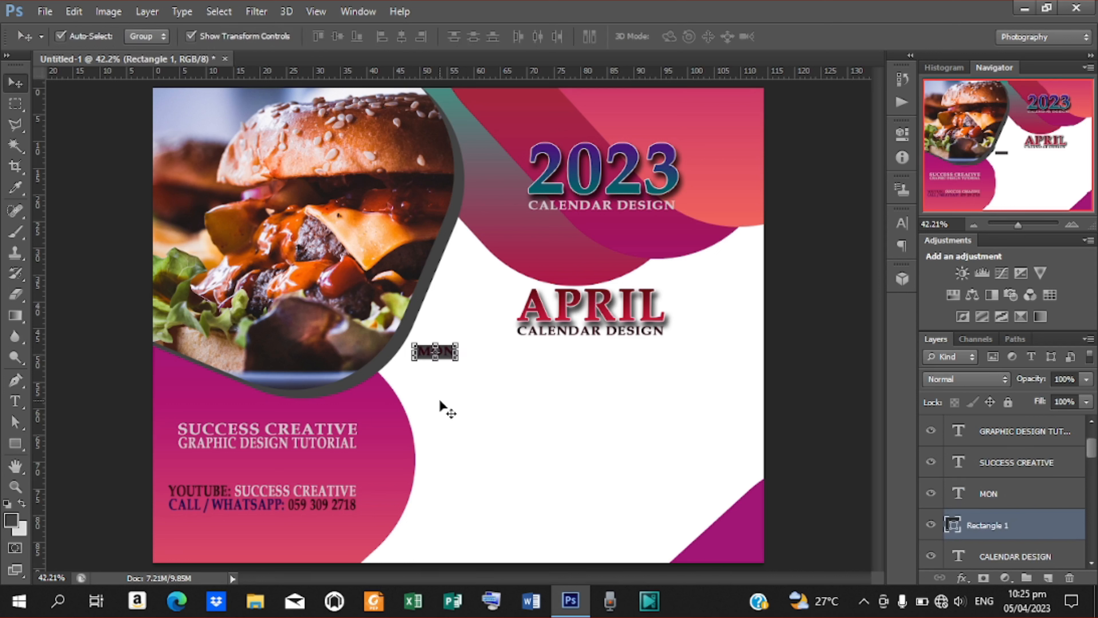
key(Up)
key(Up)
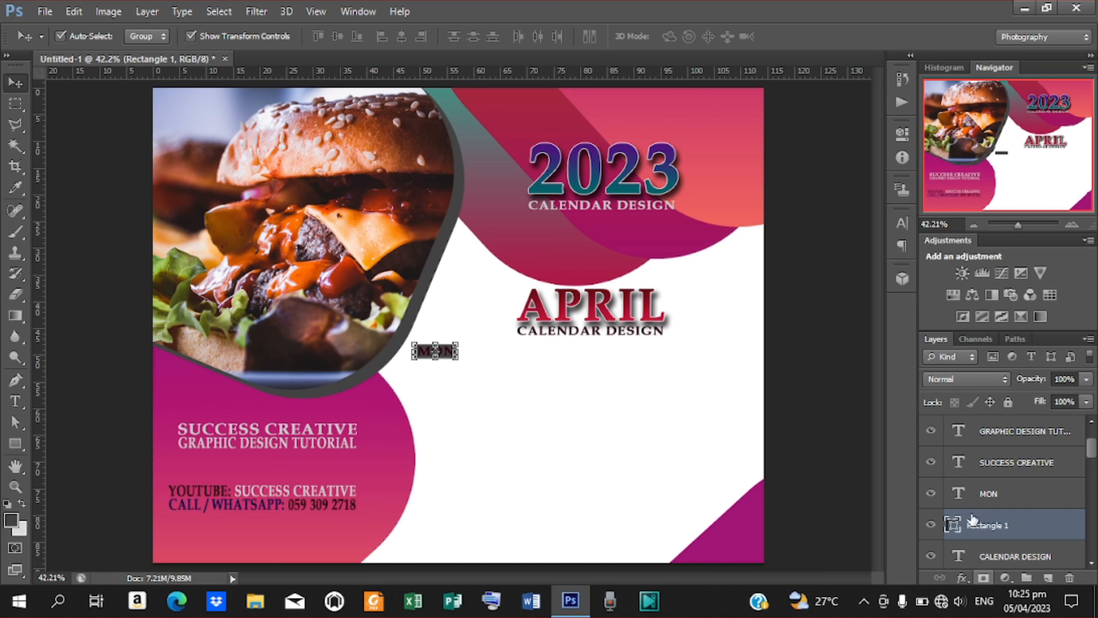
ctrl+click(988, 497)
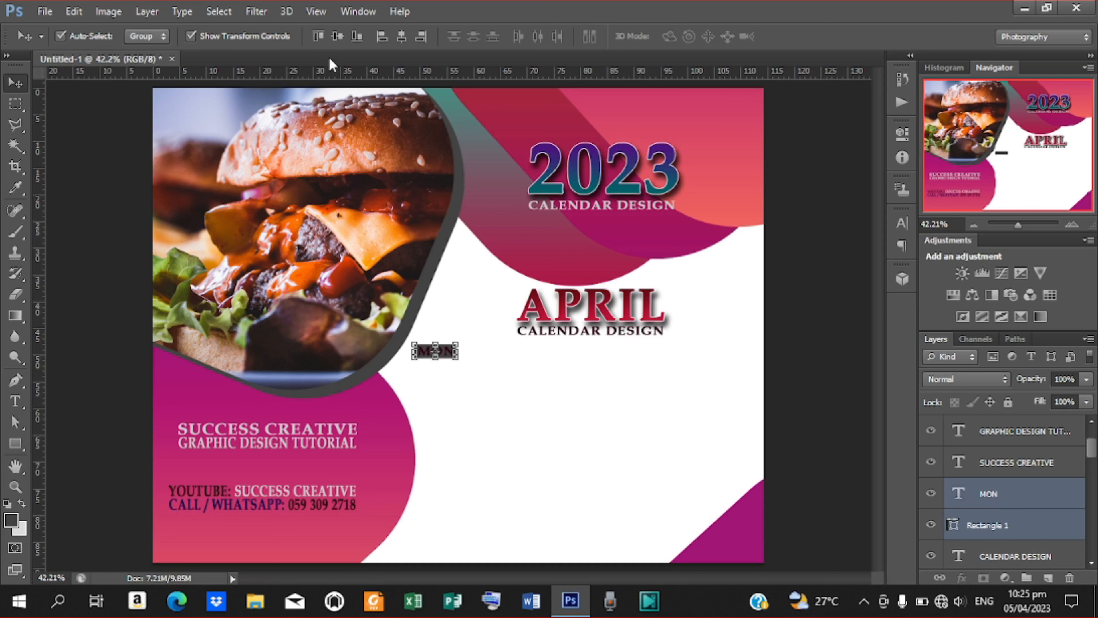
click(402, 32)
click(823, 391)
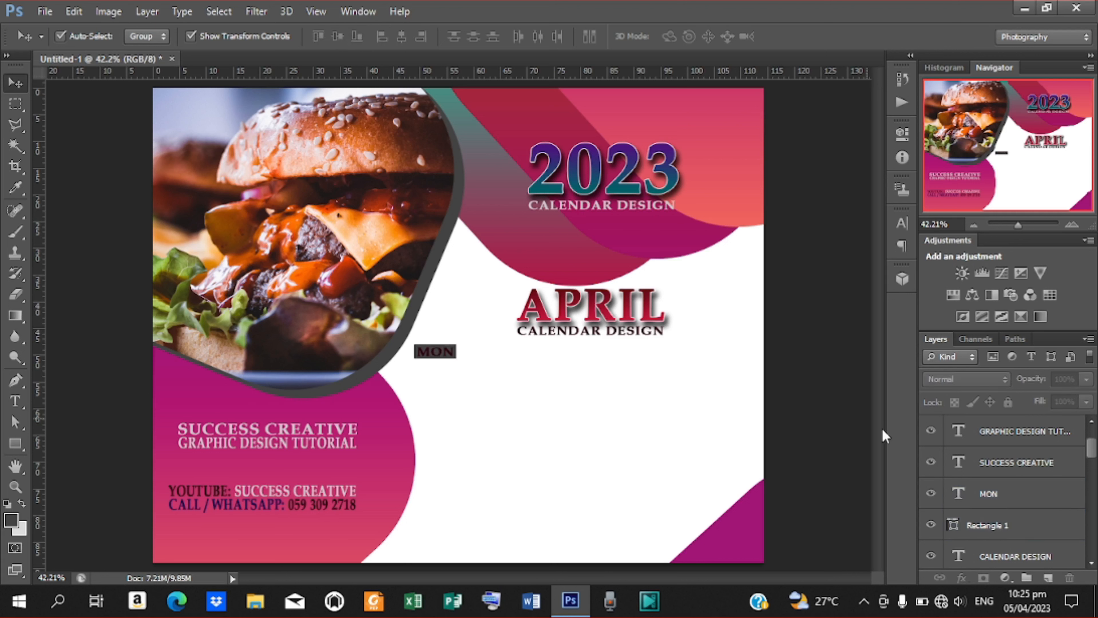
click(1001, 492)
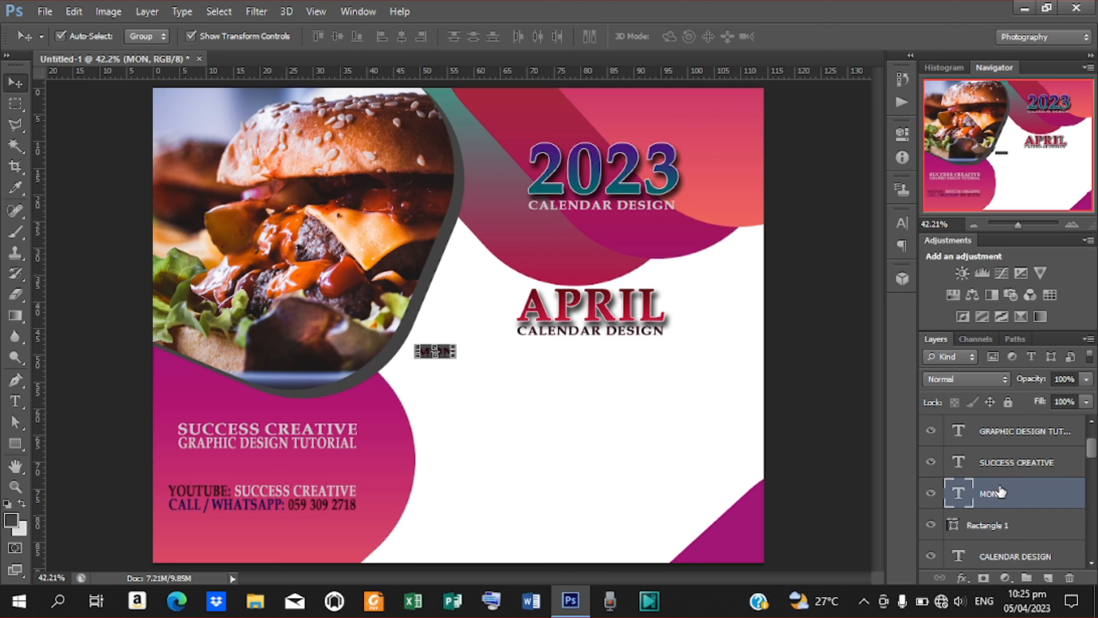
Give the MON text a near-white (f3f3f3) Color Overlay layer style.
double_click(972, 504)
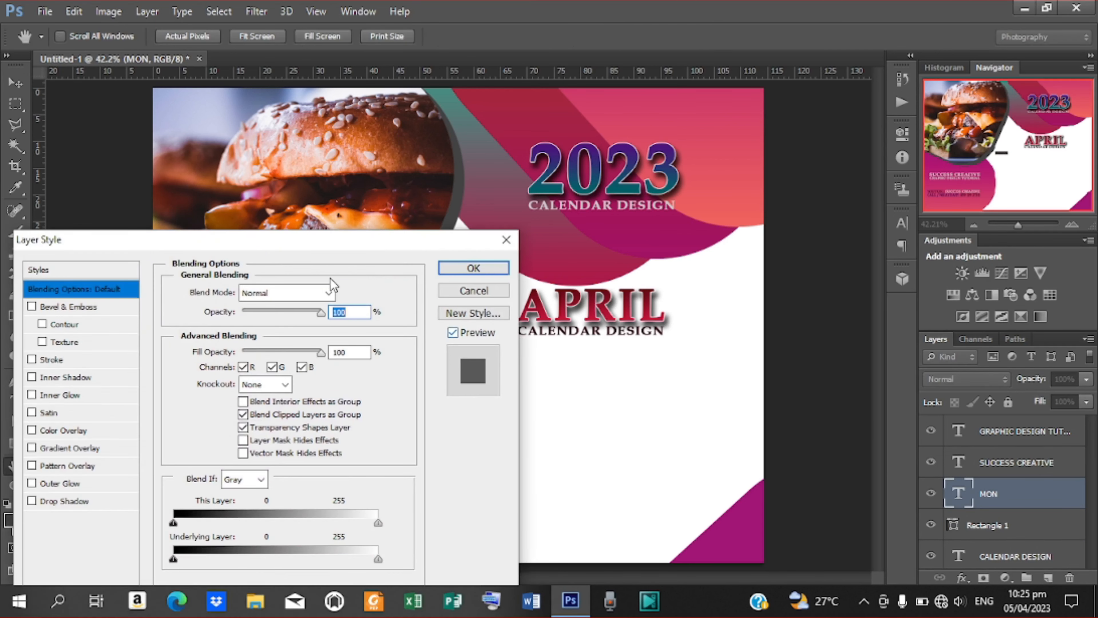
drag(305, 244, 872, 147)
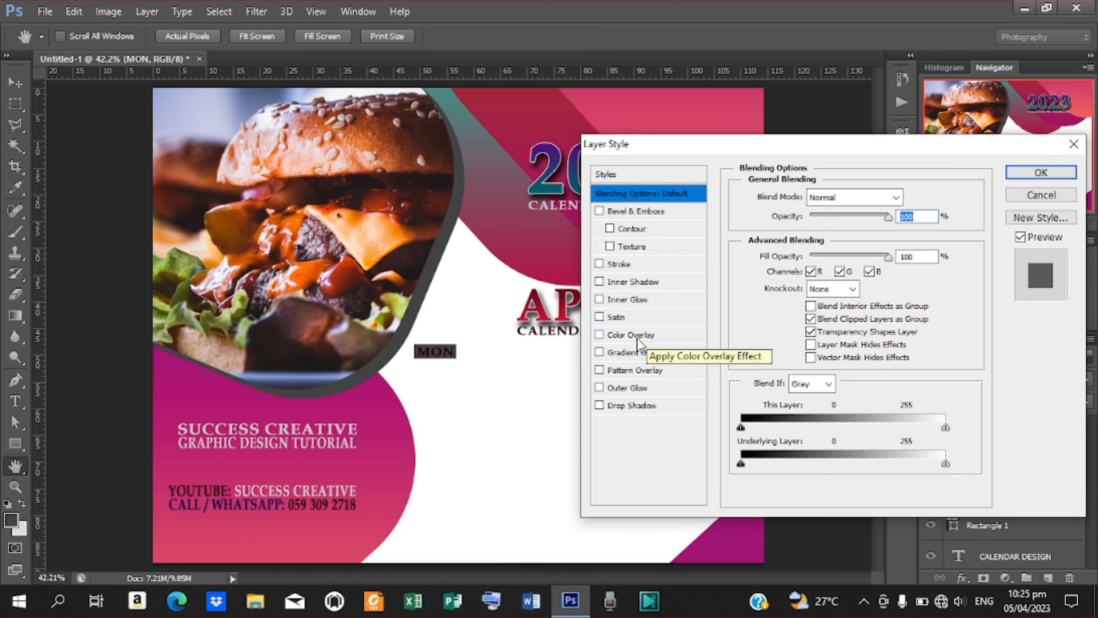
click(622, 336)
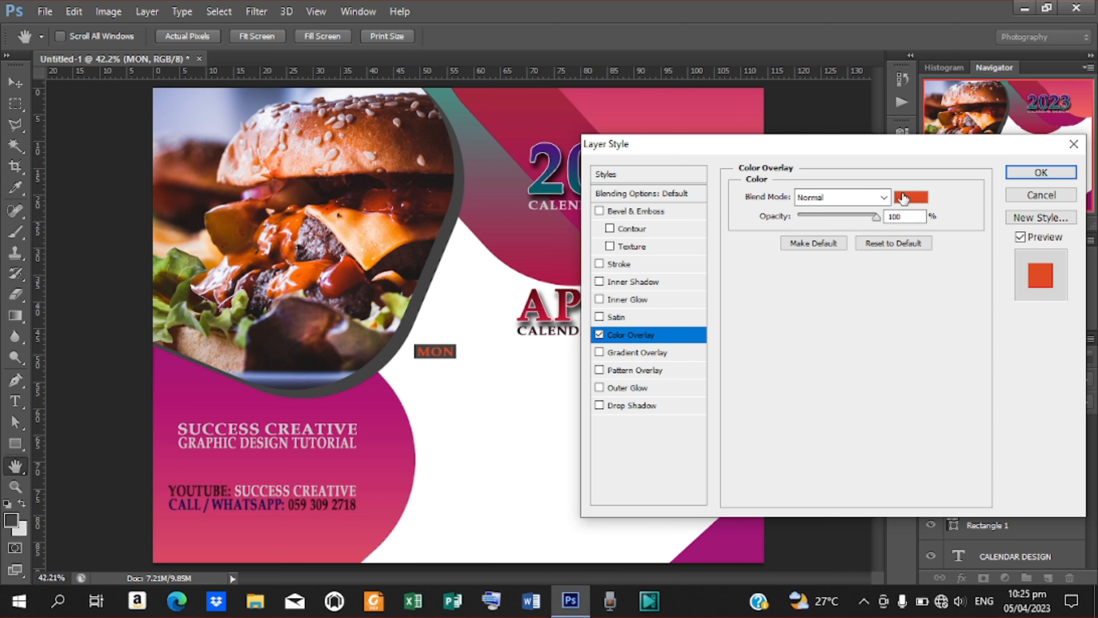
click(902, 198)
click(184, 271)
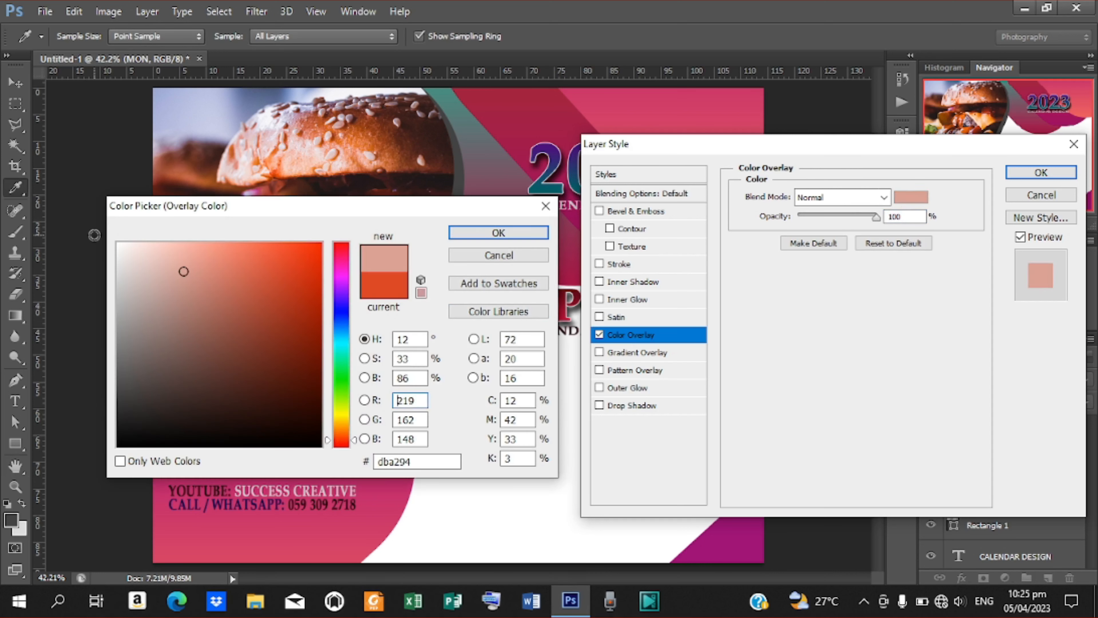
mouse_move(119, 250)
mouse_down()
mouse_move(108, 242)
mouse_move(103, 252)
mouse_up()
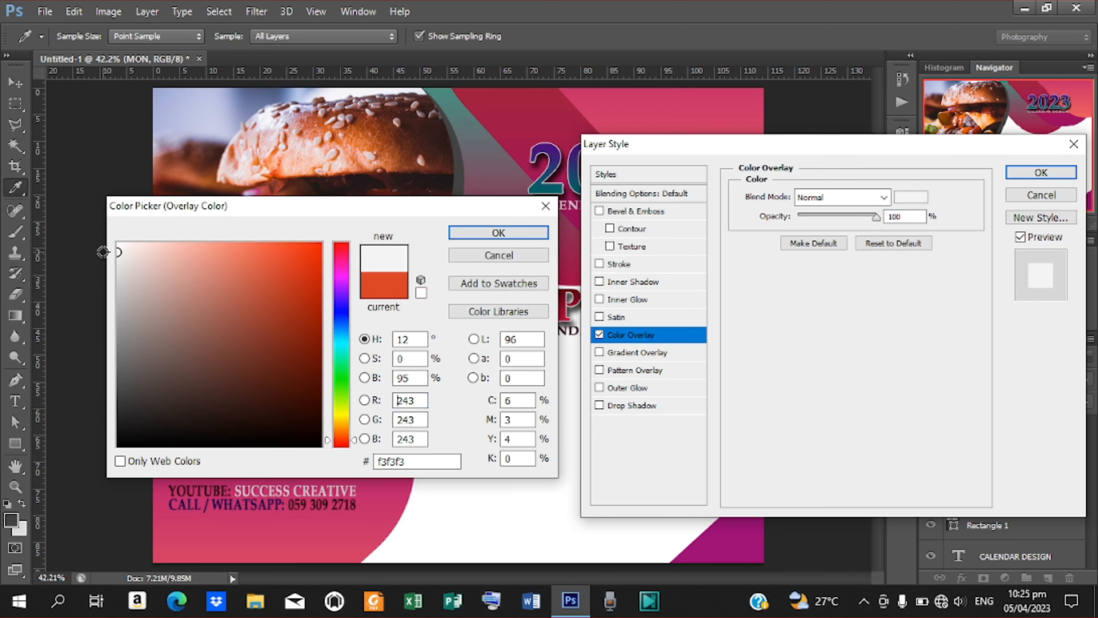
click(498, 233)
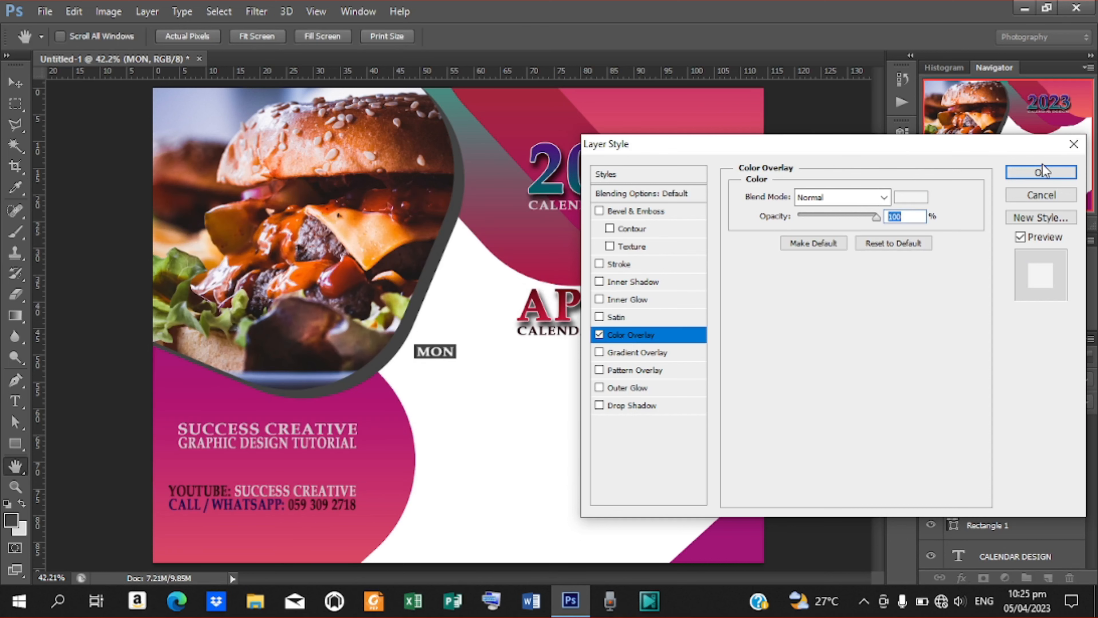
click(1041, 172)
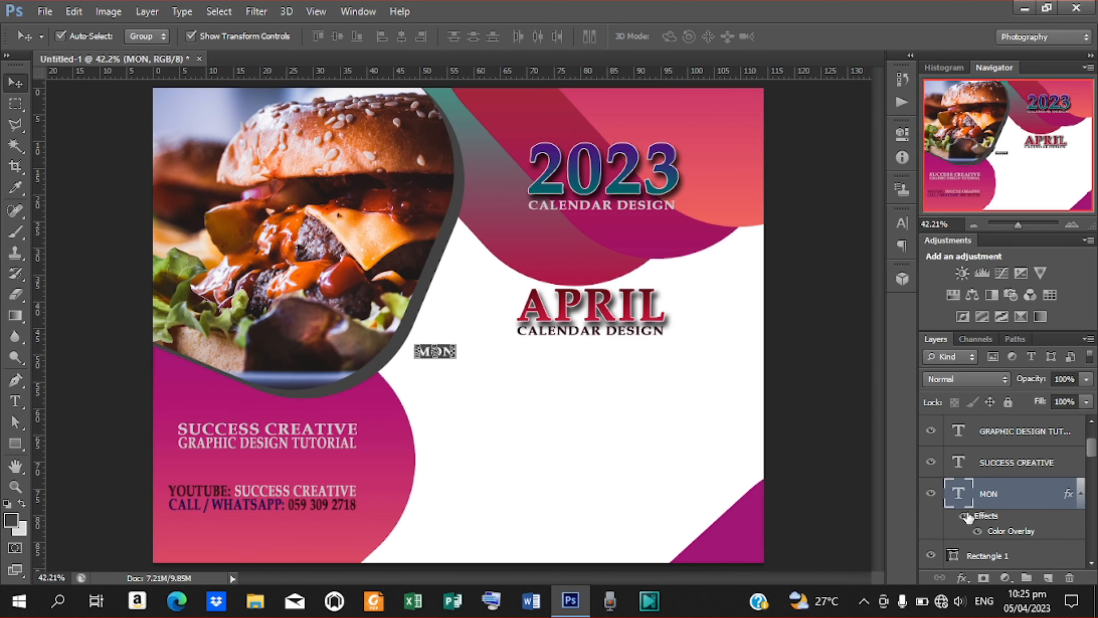
Fill MON's background rectangle with the magenta sampled from the wave (a40f63).
double_click(953, 558)
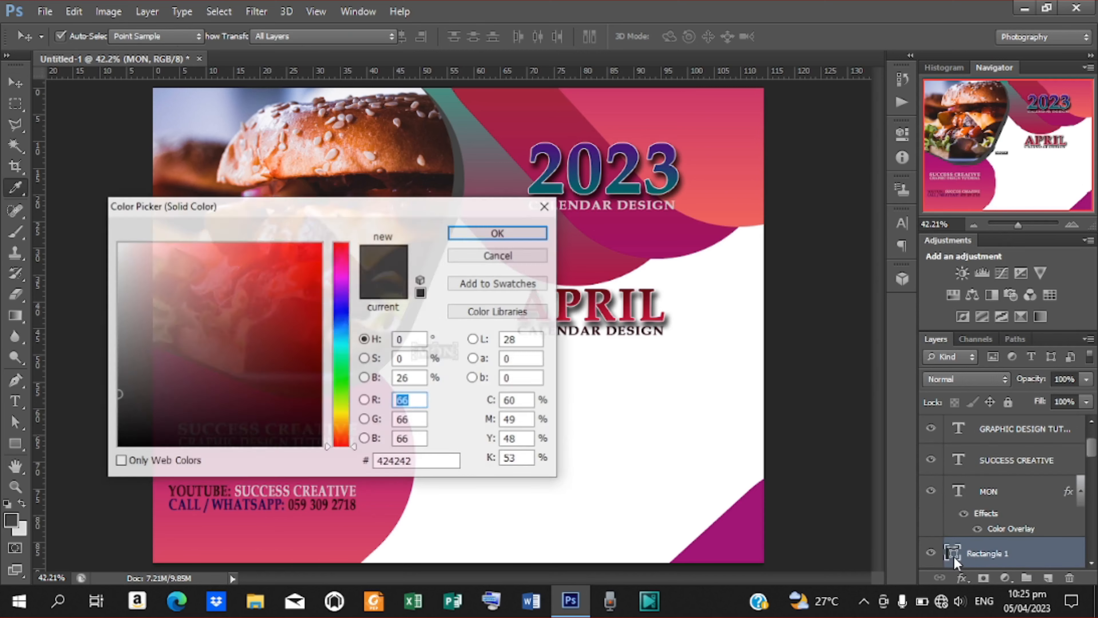
drag(359, 213, 944, 127)
click(626, 252)
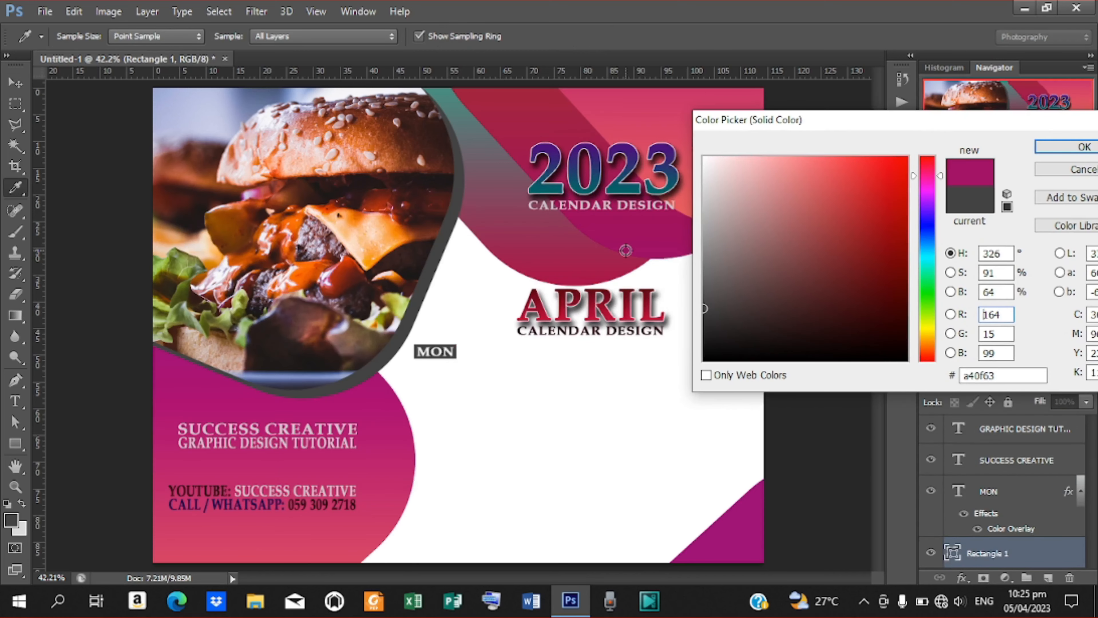
click(1055, 148)
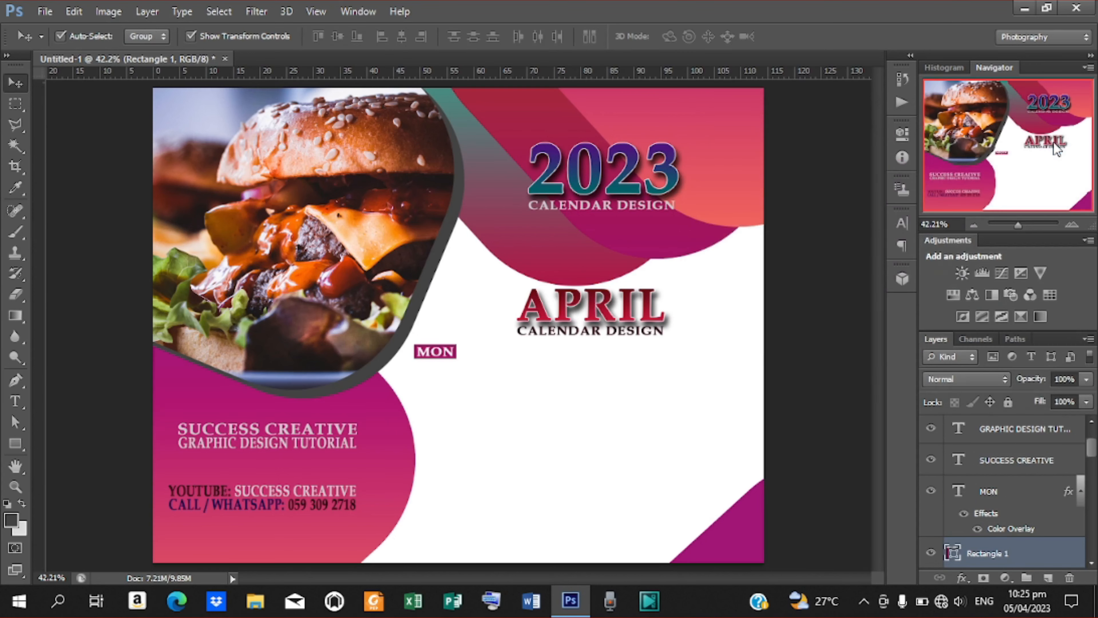
click(841, 376)
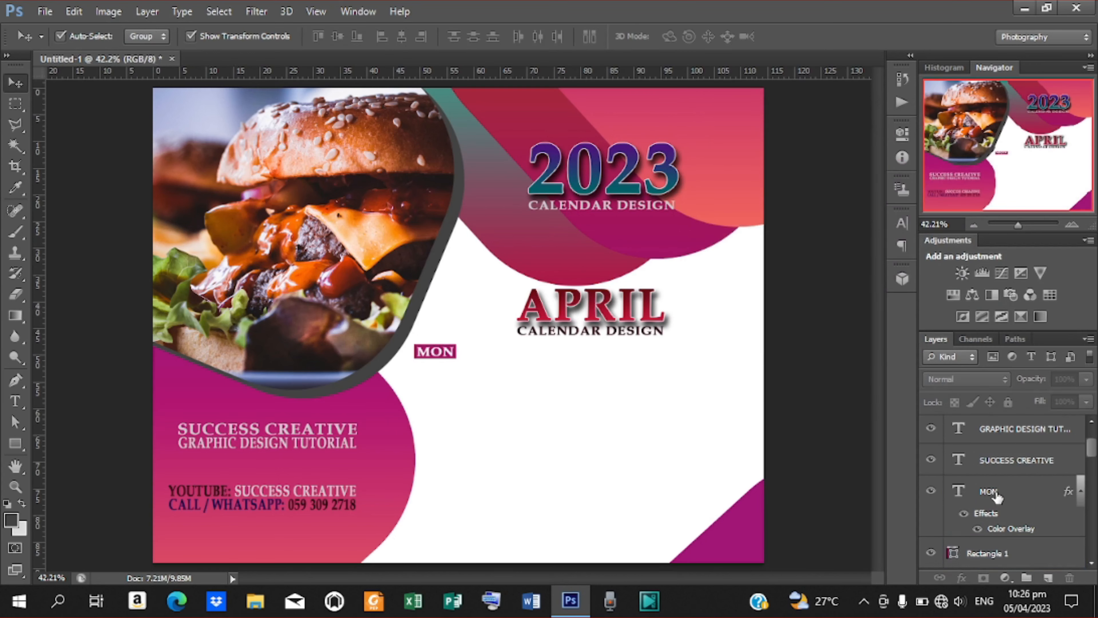
click(994, 502)
Select MON with its magenta box and duplicate it into second and third labels to the right.
shift+click(982, 553)
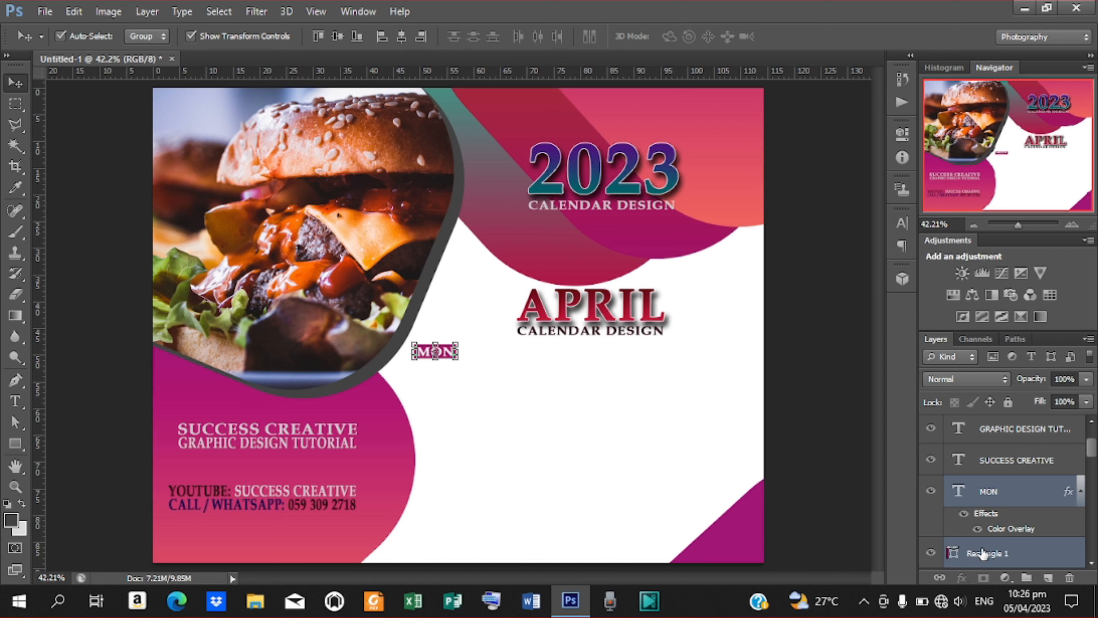
key(ctrl+j)
drag(444, 357, 494, 359)
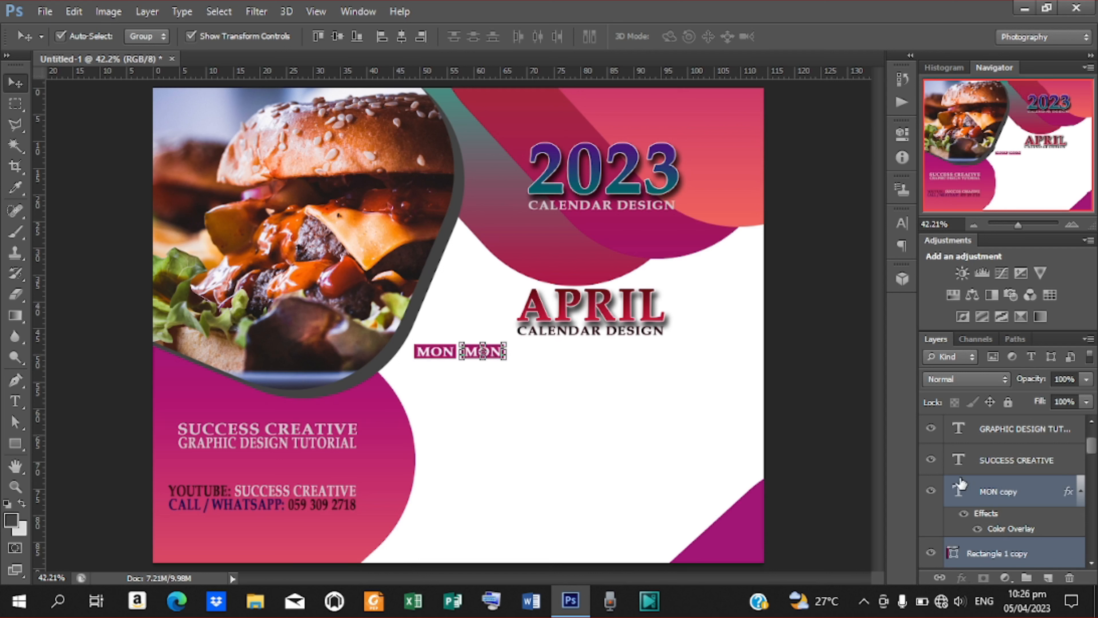
key(ctrl+j)
drag(494, 352, 540, 353)
key(Right)
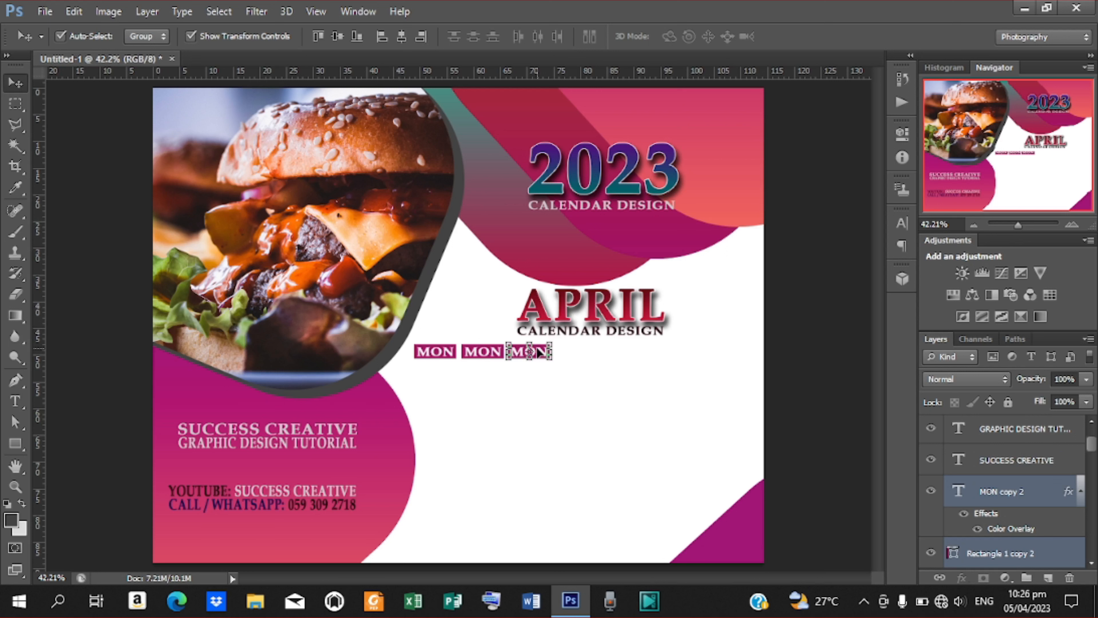
Add a fourth MON label, closing an accidental new document, and nudge it into line.
drag(539, 352, 587, 351)
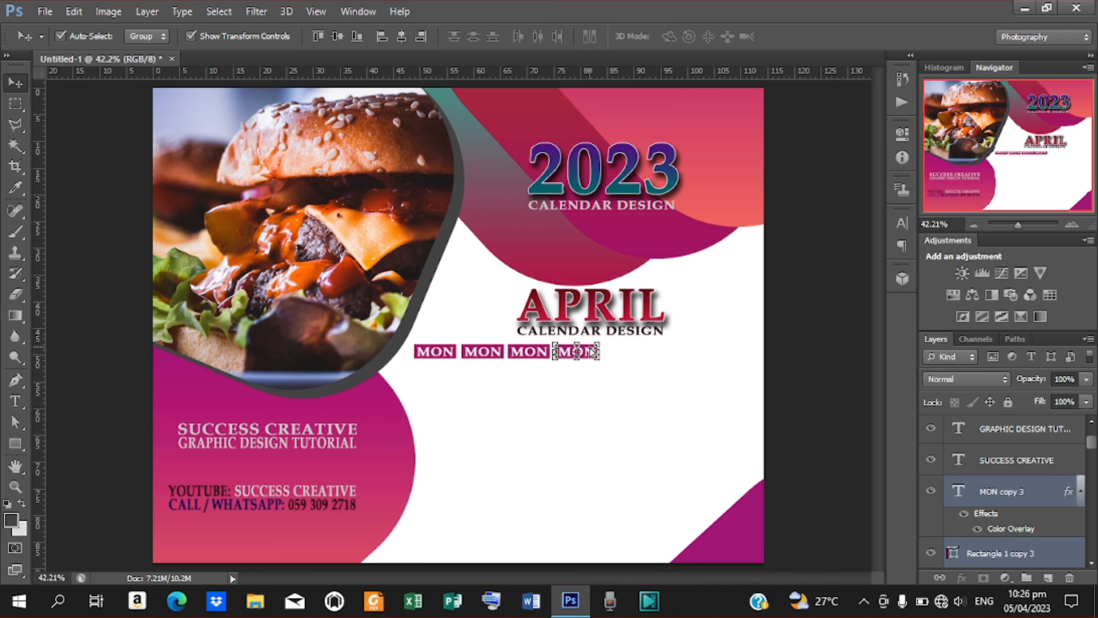
key(ctrl+n)
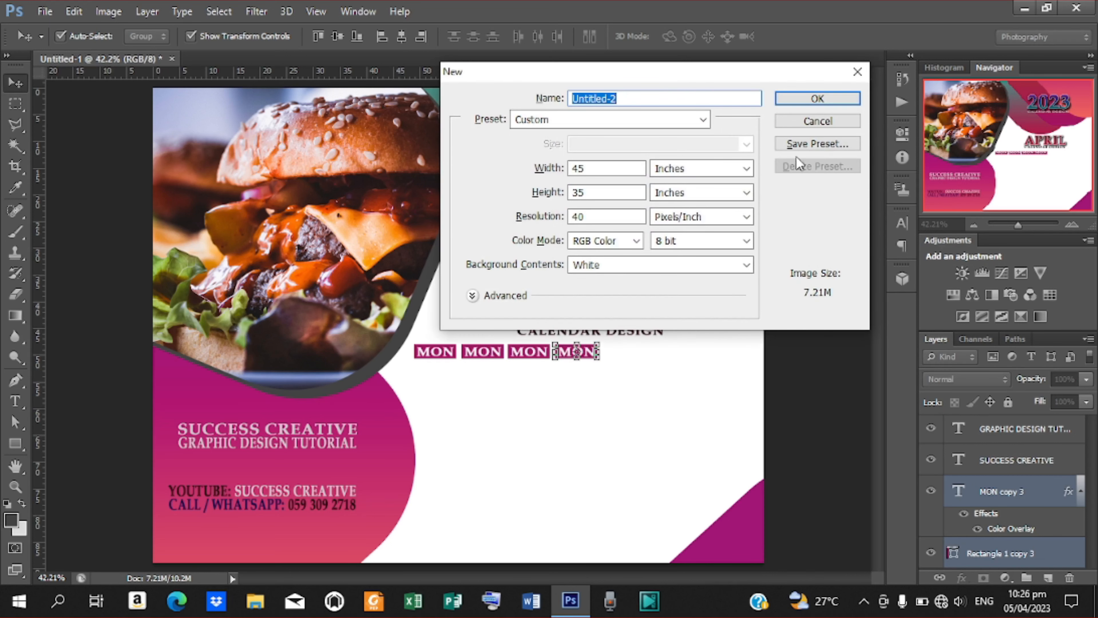
click(817, 120)
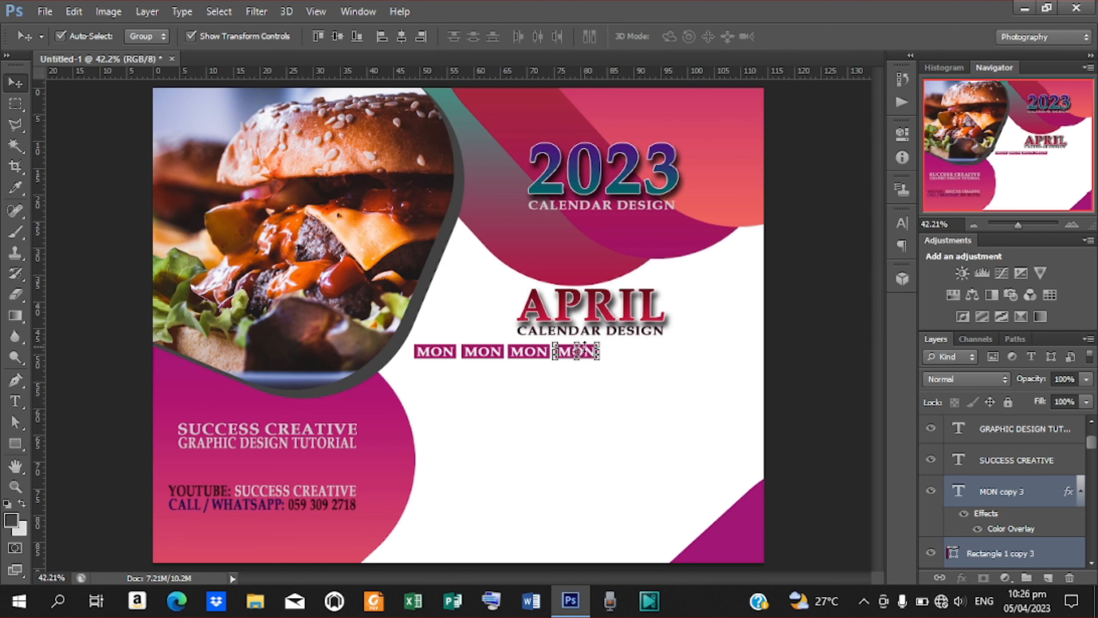
drag(591, 351, 596, 349)
key(Left)
key(Left)
key(Left)
key(Left)
key(Left)
key(Left)
key(Left)
key(Left)
key(Left)
key(Left)
key(Left)
key(Left)
key(Left)
key(Left)
key(Left)
key(Left)
key(Left)
key(Left)
key(Left)
key(Left)
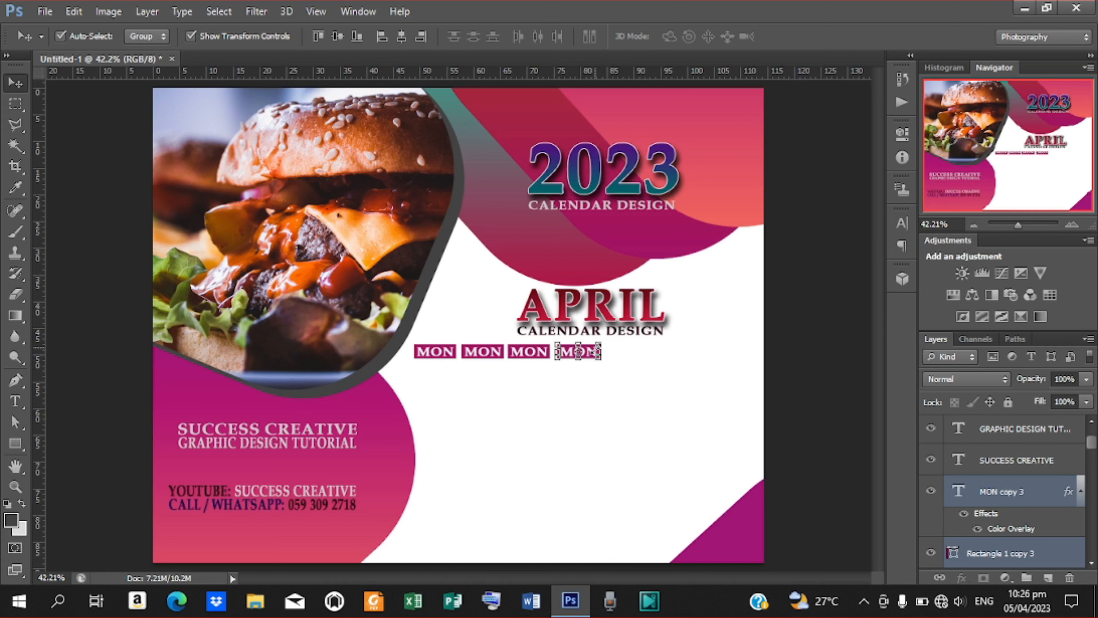
key(Left)
key(Left)
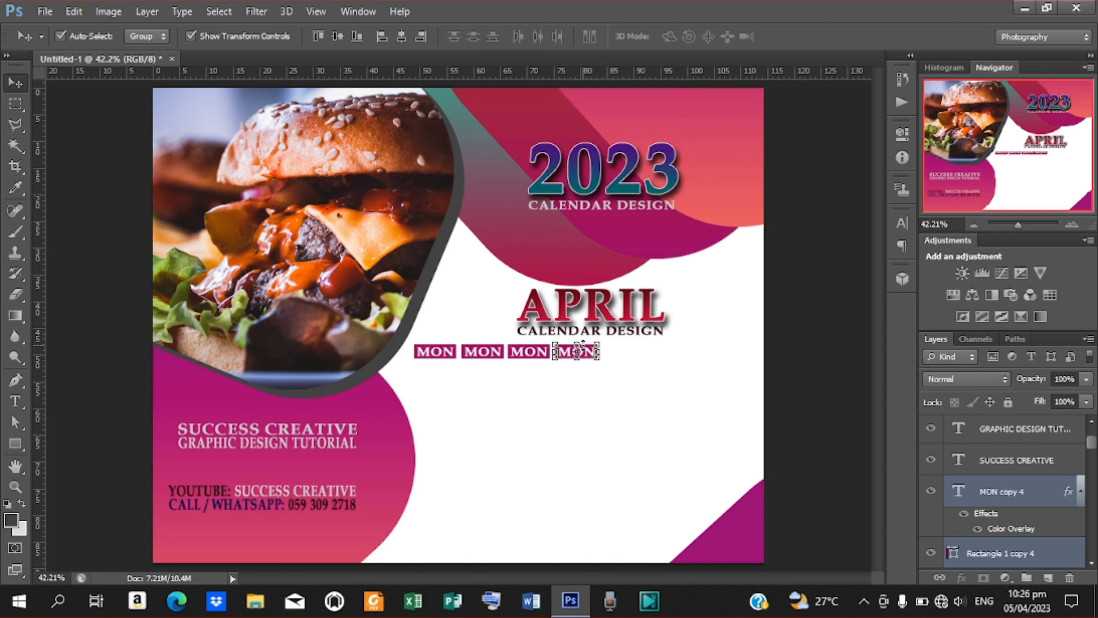
Copy three more MON labels to complete the row of seven, nudging each into even spacing.
drag(598, 352, 636, 348)
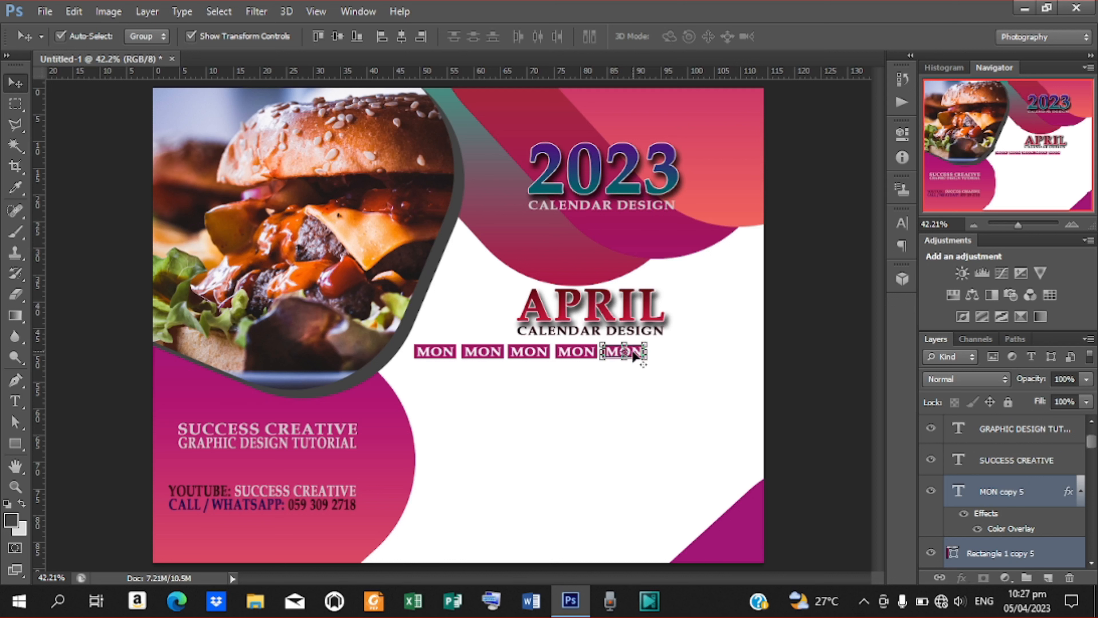
key(ctrl+t)
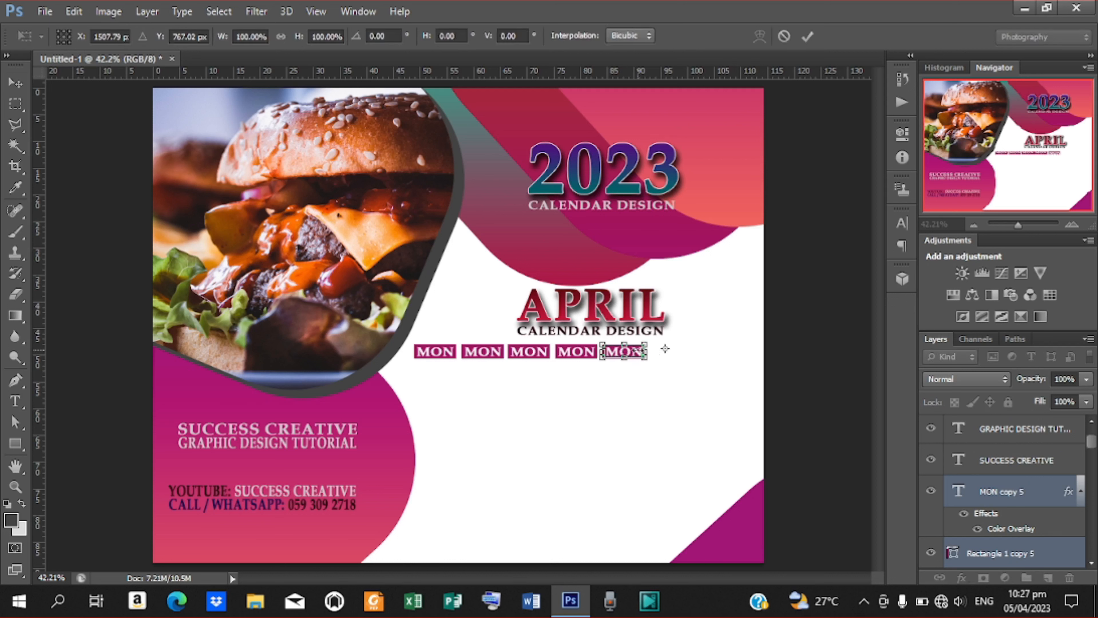
drag(635, 353, 681, 352)
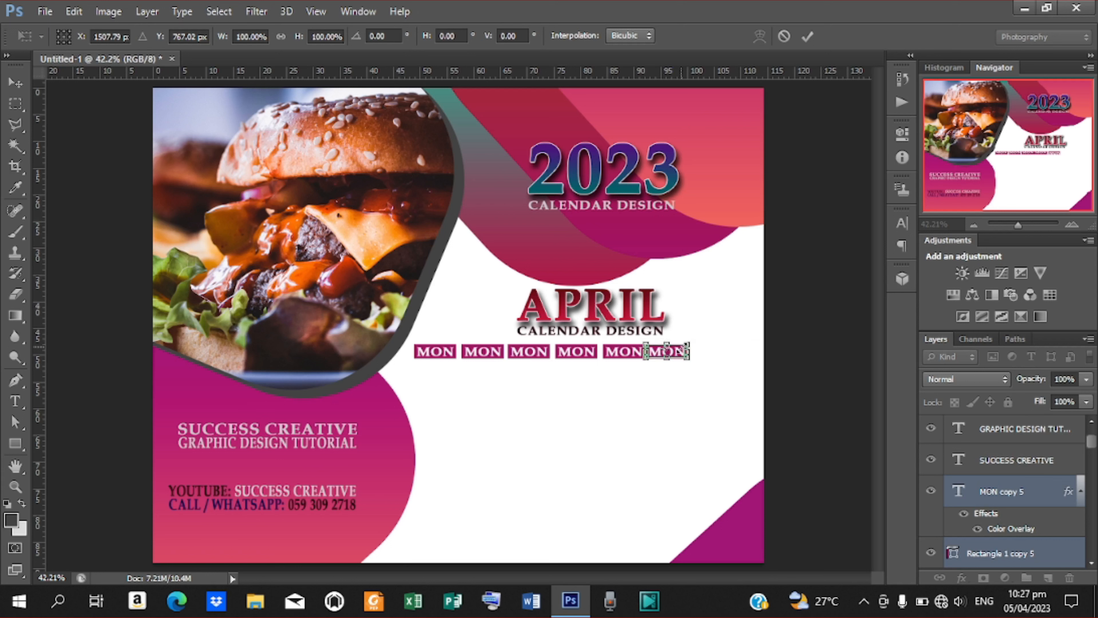
click(809, 38)
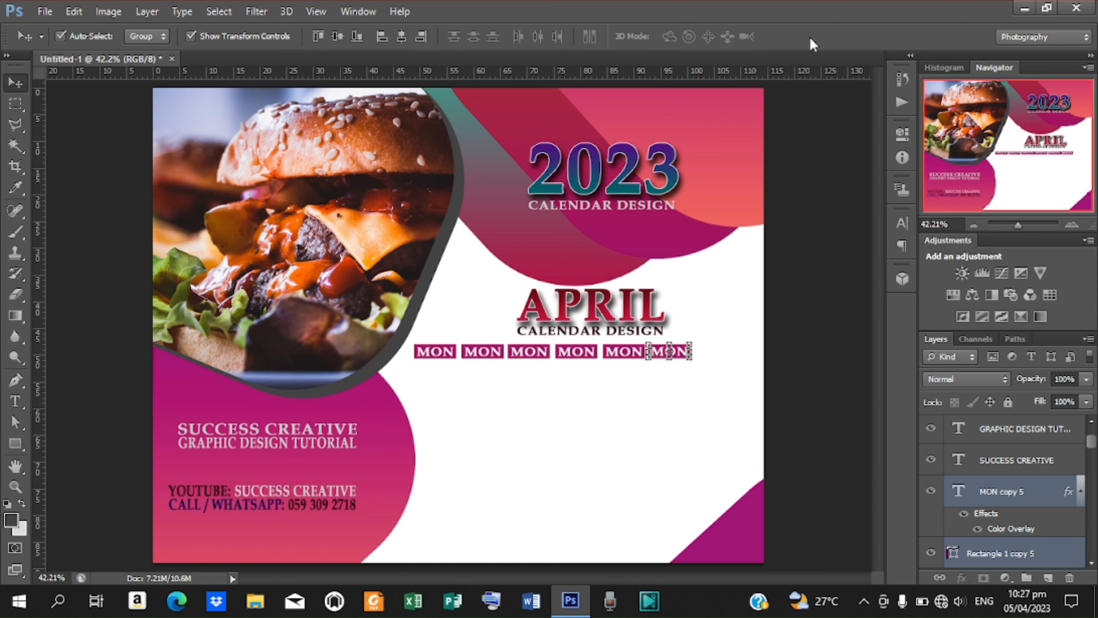
key(Right)
drag(669, 356, 713, 352)
key(Left)
key(Left)
key(Left)
key(Left)
key(Left)
key(Left)
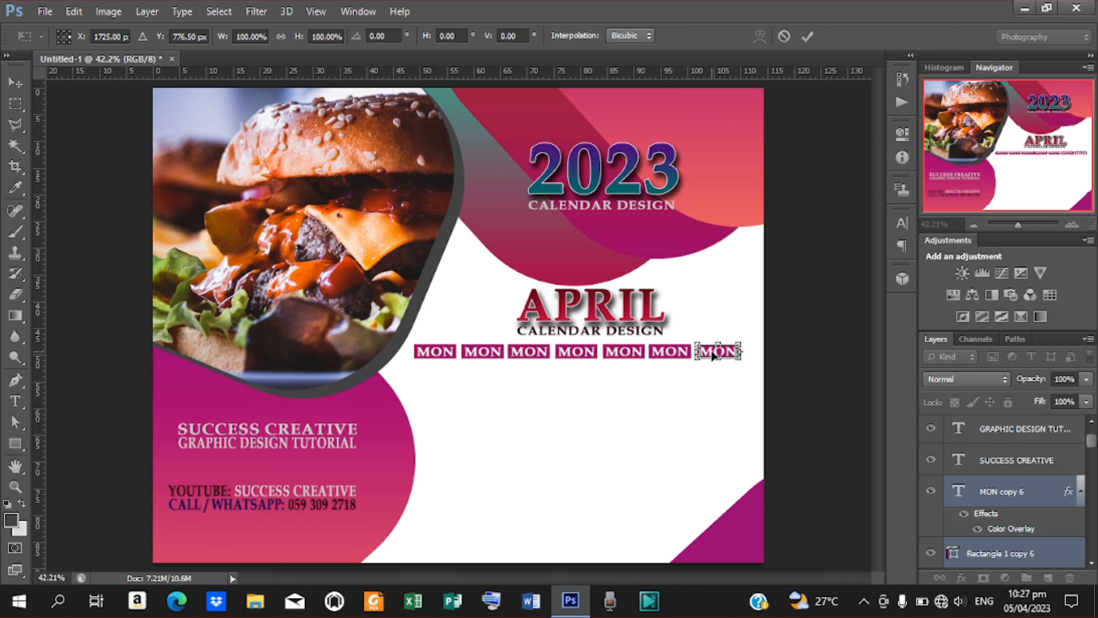
key(Right)
key(Right)
key(Right)
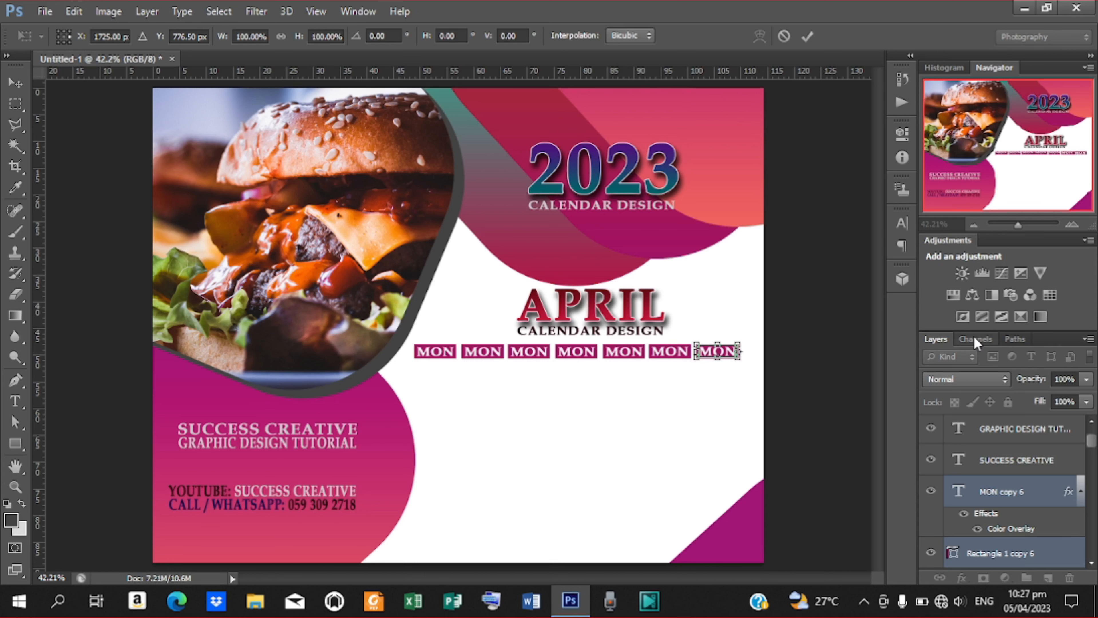
Commit the seventh MON label, then select the seventh to fifth MON labels and their boxes.
click(807, 37)
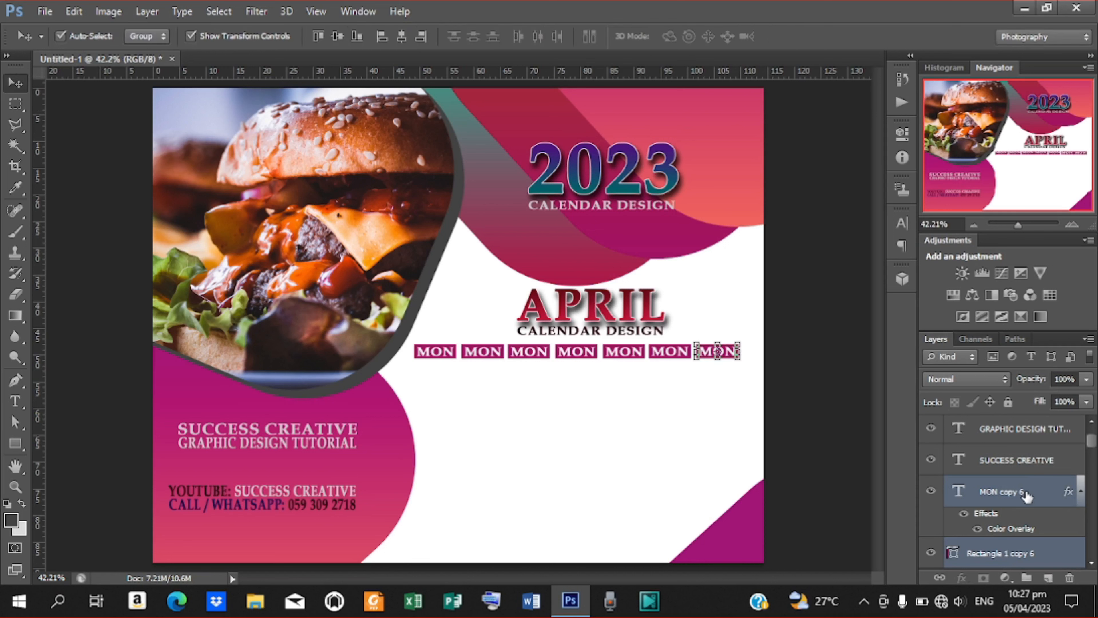
click(1026, 495)
drag(1093, 439, 1092, 450)
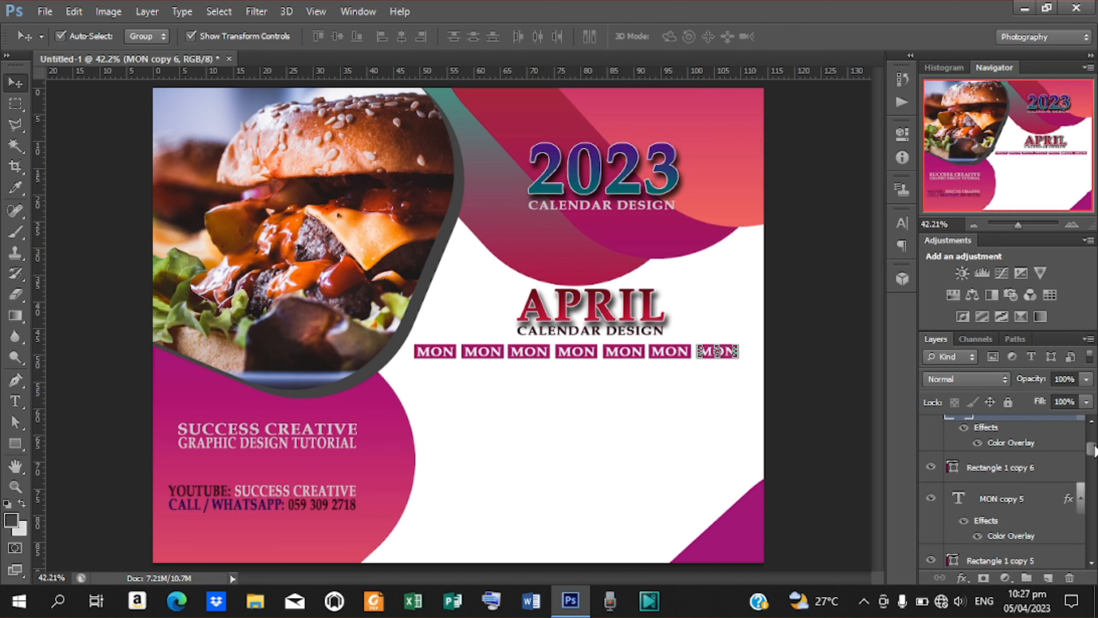
ctrl+click(1009, 470)
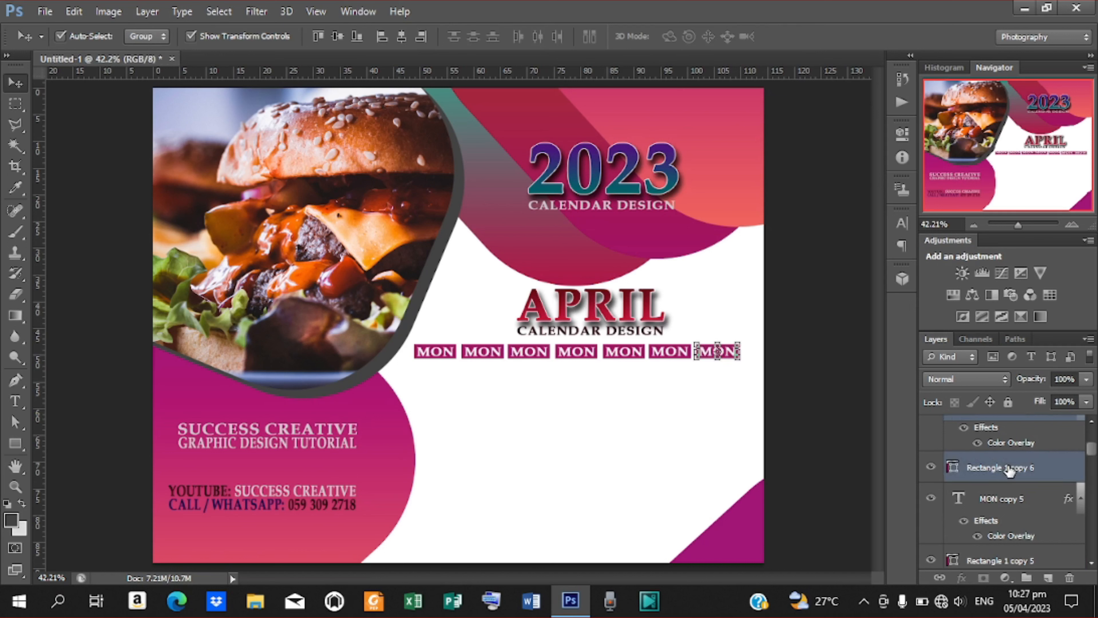
ctrl+click(1002, 499)
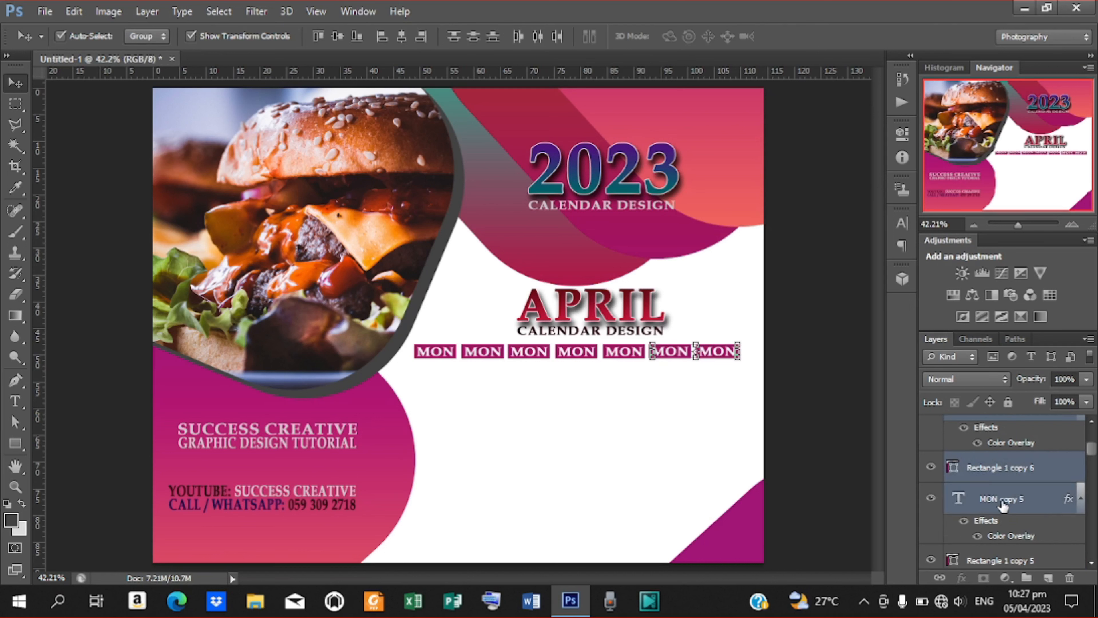
ctrl+click(994, 559)
drag(1093, 450, 1093, 461)
ctrl+click(1017, 440)
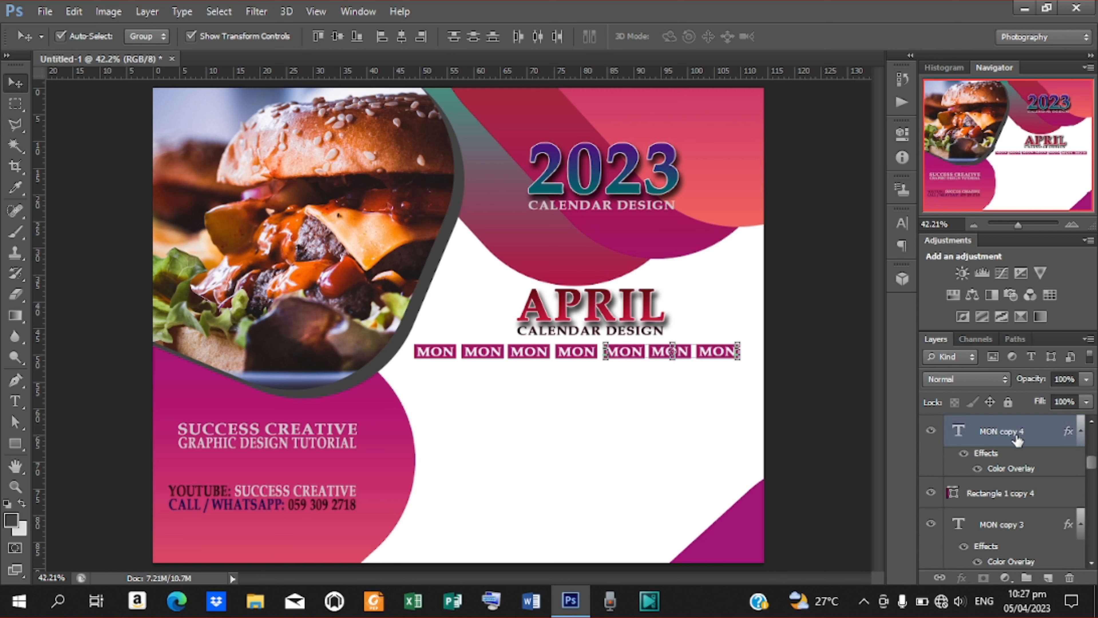
ctrl+click(1000, 493)
ctrl+click(1013, 515)
Add the fourth through first MON labels and boxes to the layer selection.
drag(1092, 466, 1093, 480)
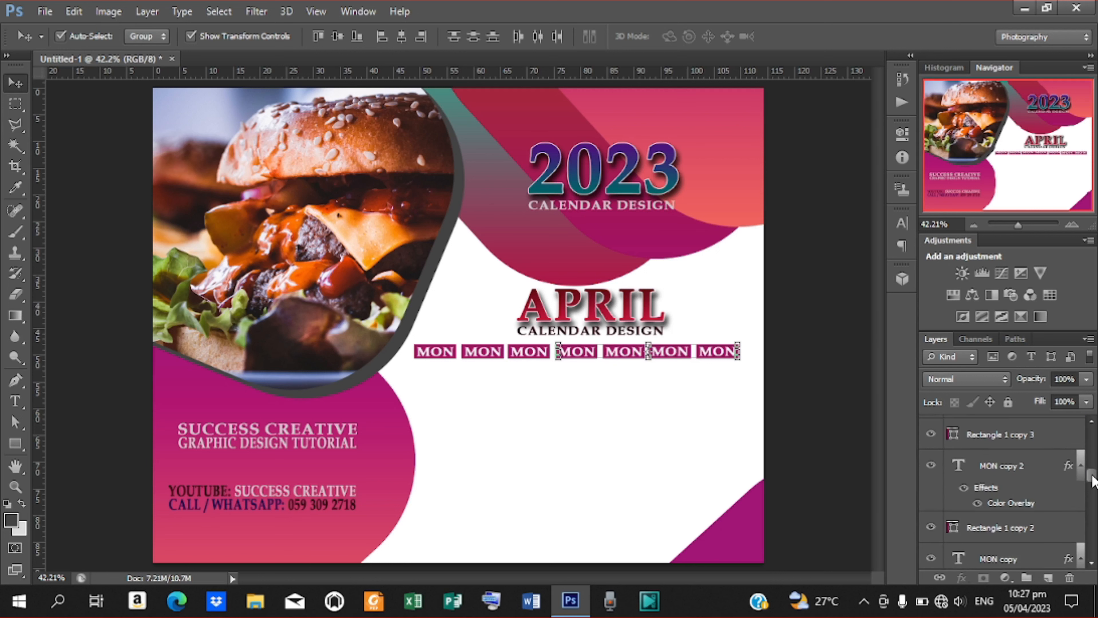
ctrl+click(1022, 437)
ctrl+click(1004, 471)
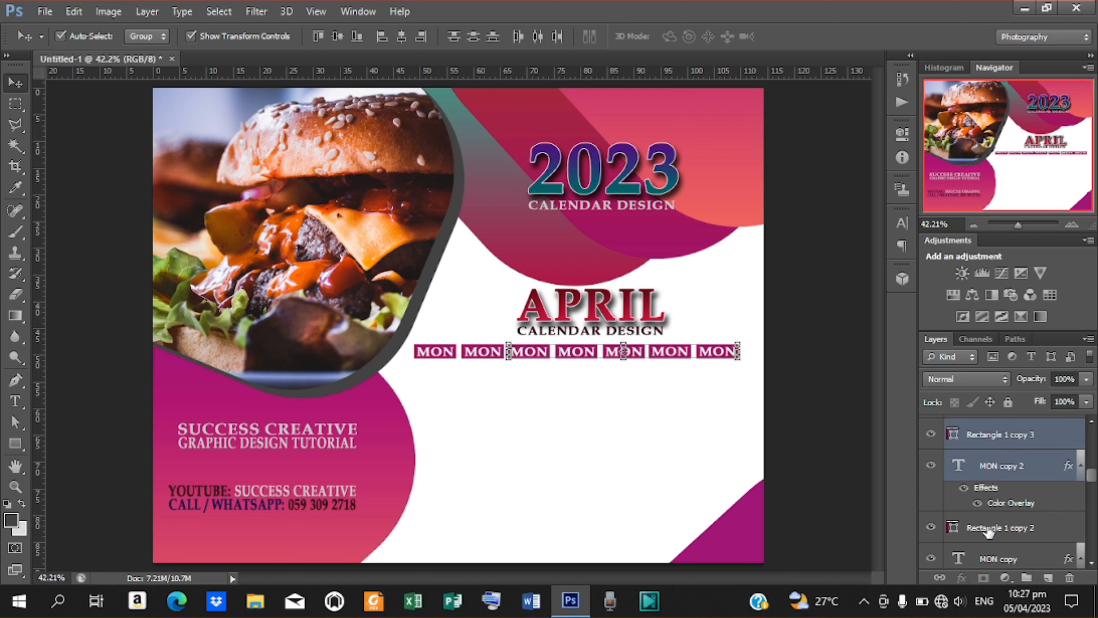
ctrl+click(990, 528)
ctrl+click(992, 559)
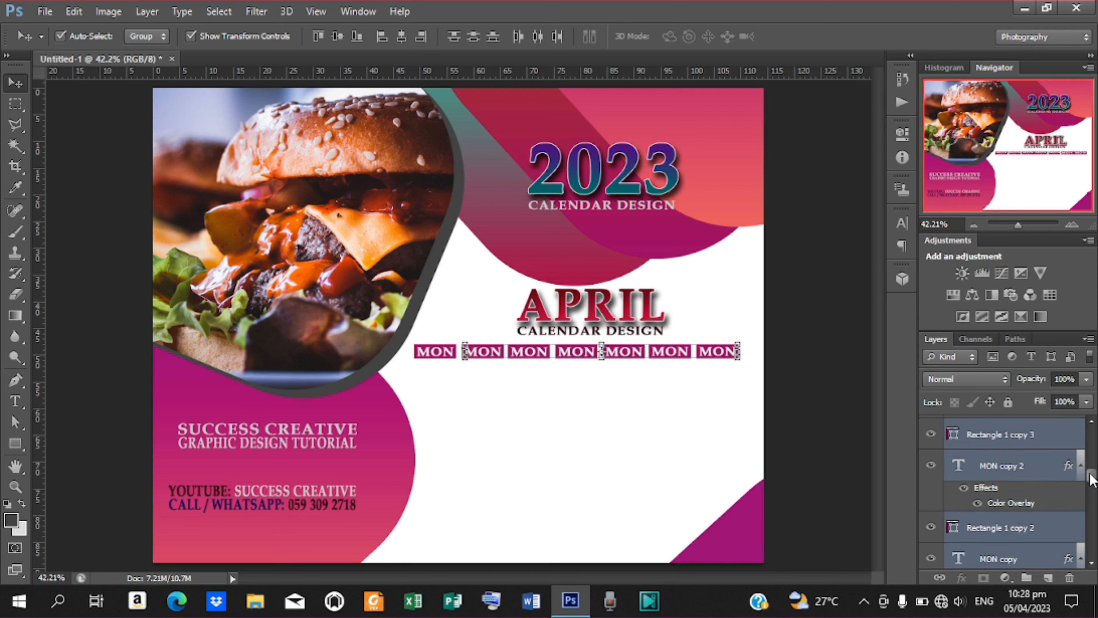
drag(1092, 478, 1092, 493)
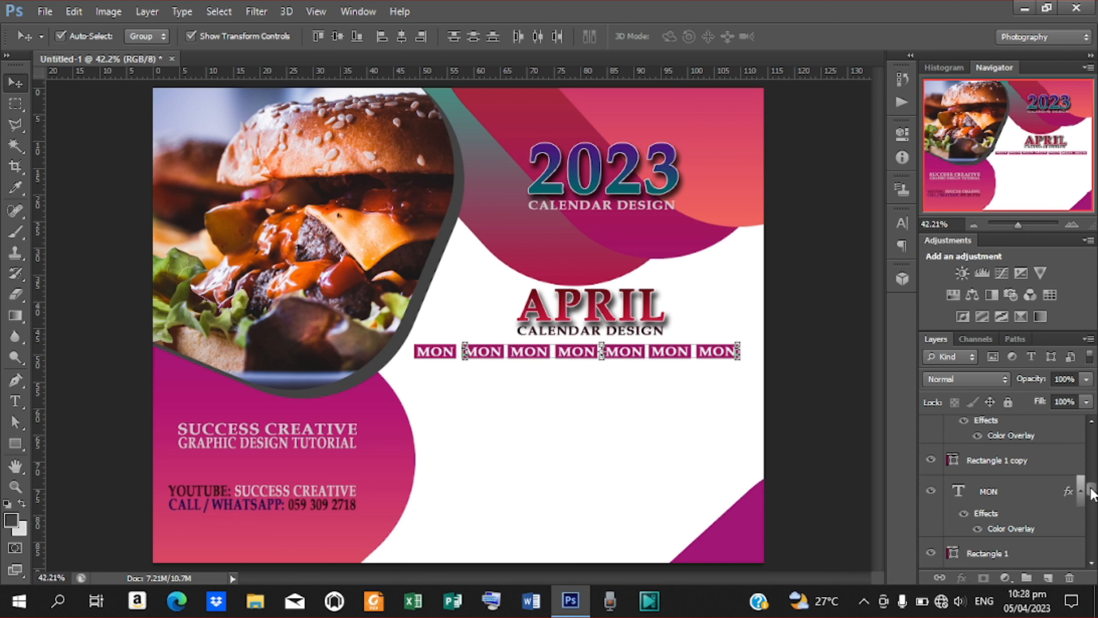
ctrl+click(1010, 468)
ctrl+click(1003, 493)
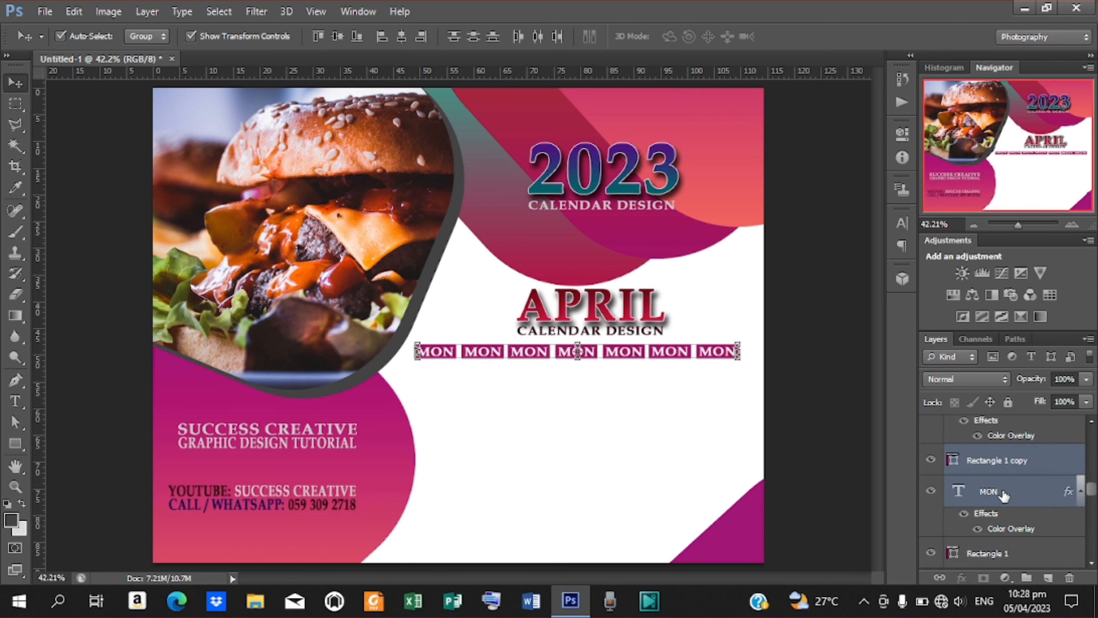
ctrl+click(988, 553)
Scale the seven-label MON row to about 85% and centre it beneath APRIL.
scroll(1093, 489, down, 3)
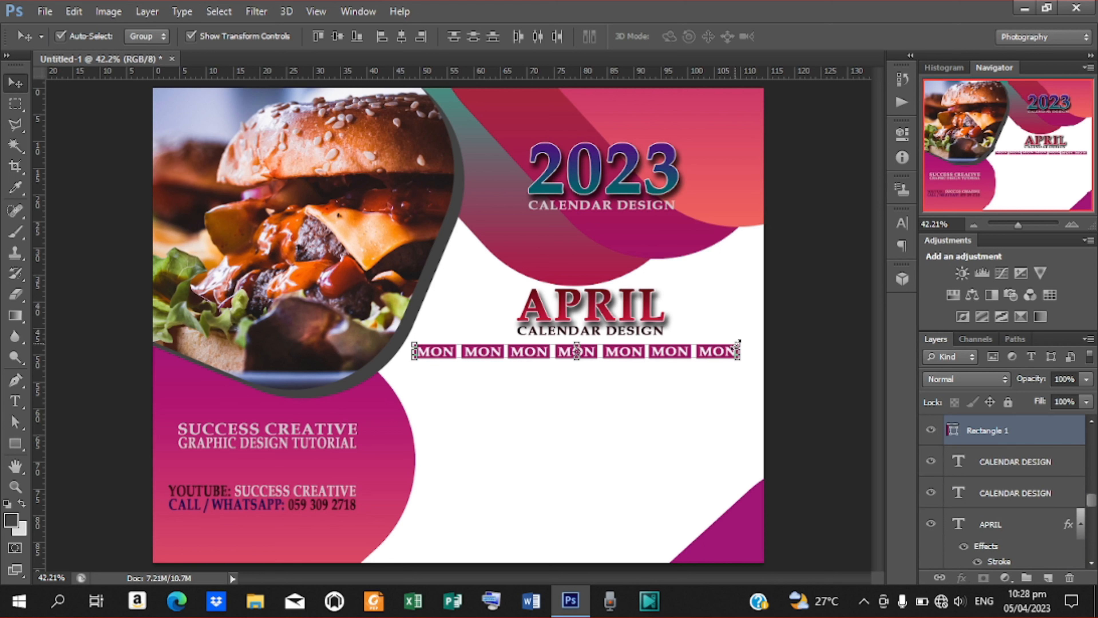
drag(739, 341, 714, 349)
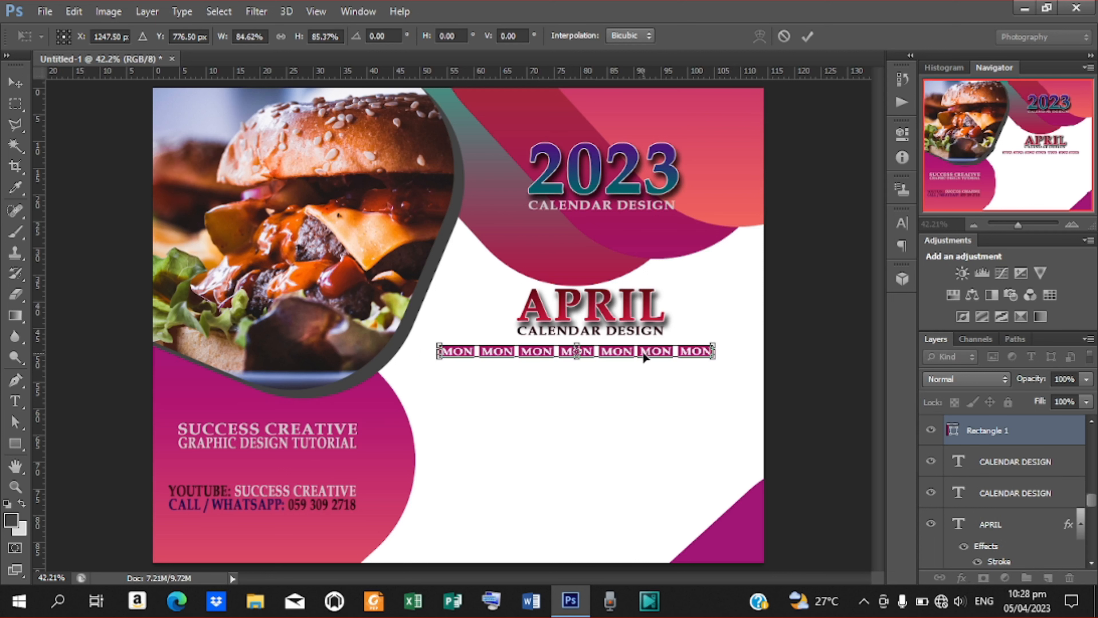
drag(642, 351, 655, 351)
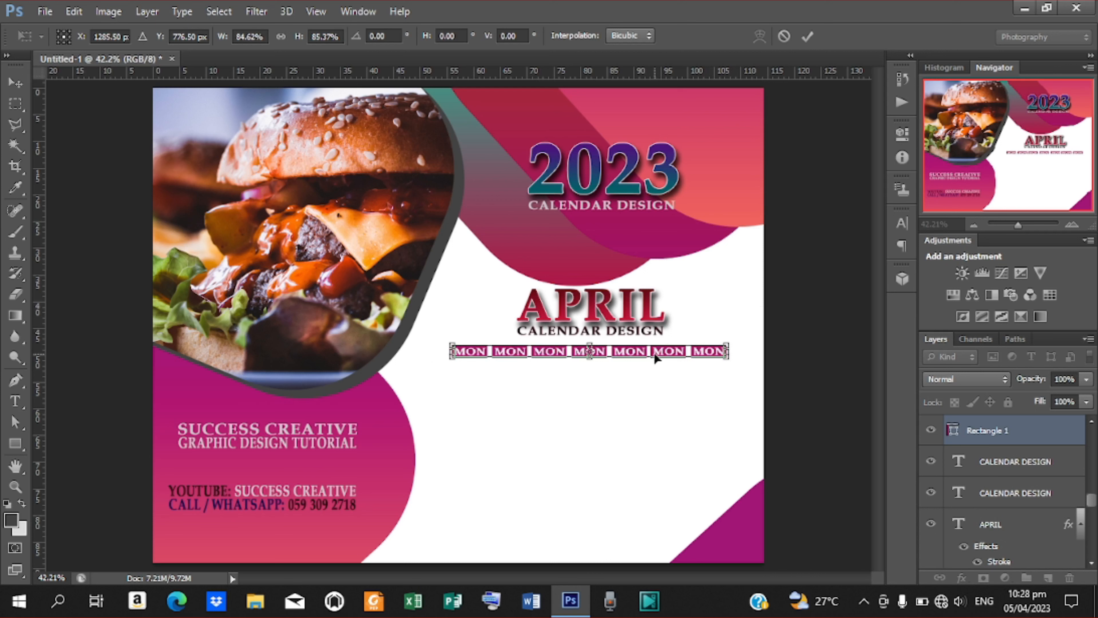
key(Left)
key(Left)
key(Left)
key(Left)
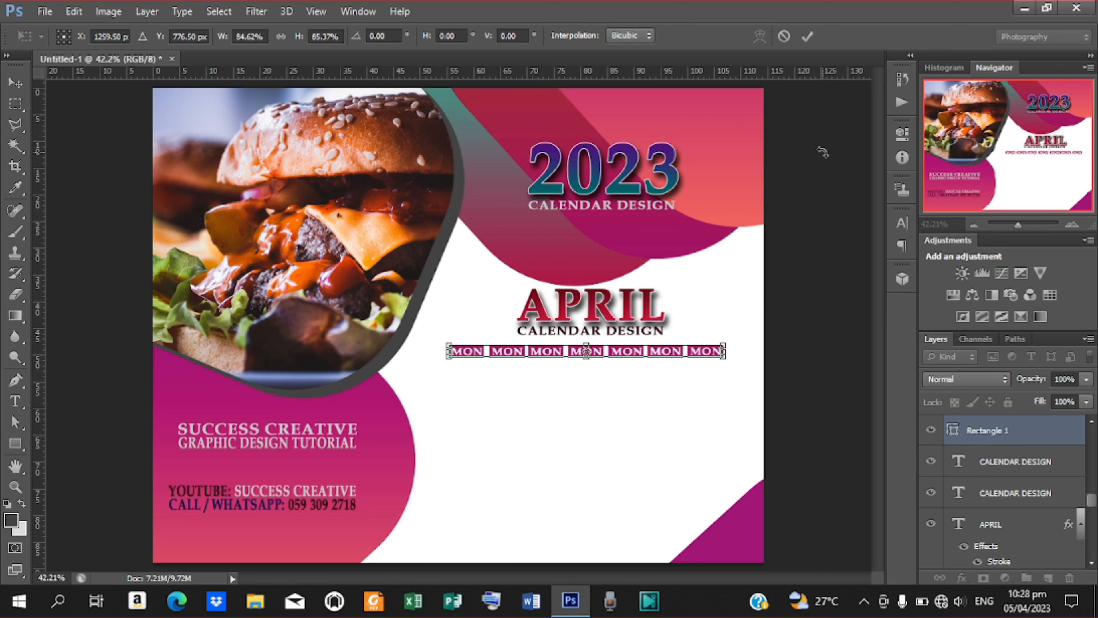
key(Left)
key(Left)
key(Left)
key(Left)
key(Left)
key(Left)
key(Left)
key(Left)
key(Left)
key(Left)
key(Left)
key(Left)
key(Left)
key(Left)
key(Right)
key(Right)
key(Right)
key(Right)
key(Right)
key(Right)
key(Right)
key(Right)
key(Right)
key(Right)
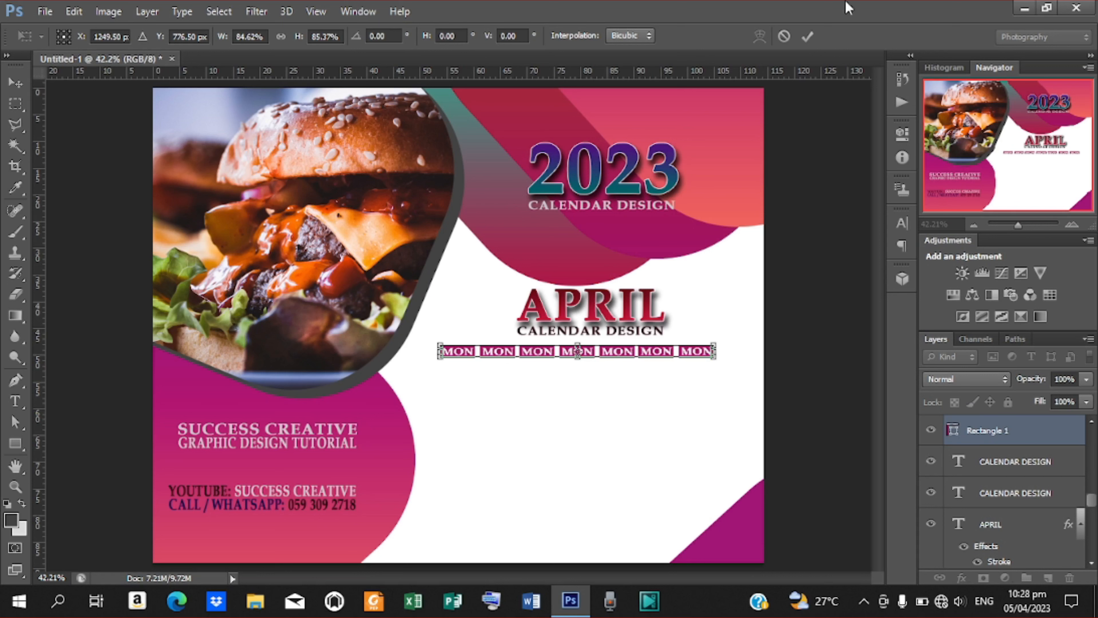
Commit the resized MON row and shift the APRIL heading slightly left.
click(807, 36)
click(594, 308)
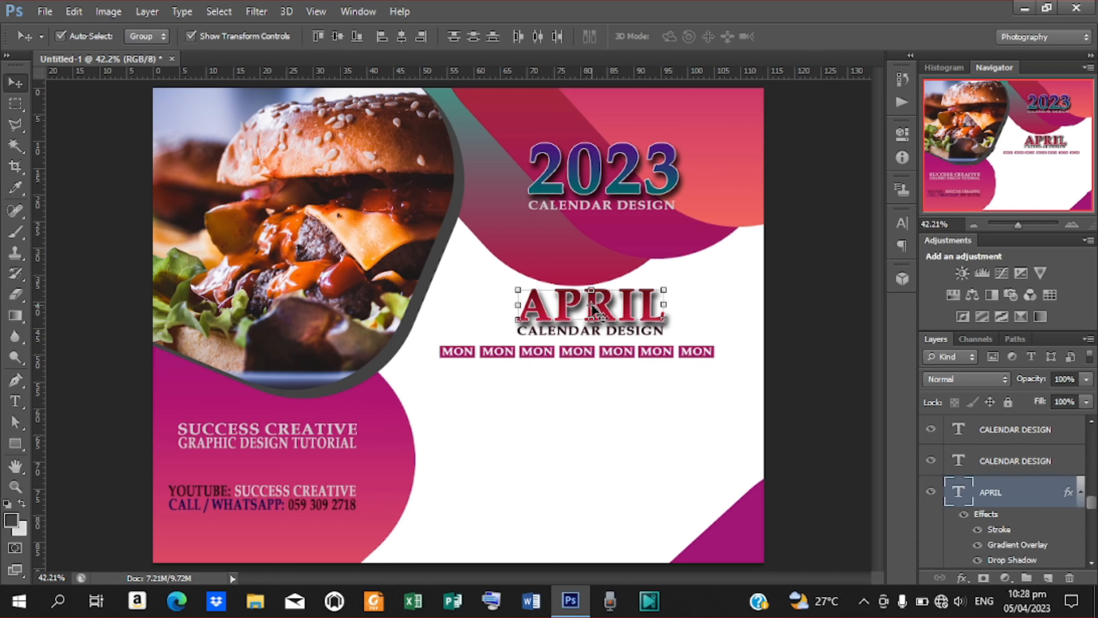
drag(593, 309, 589, 308)
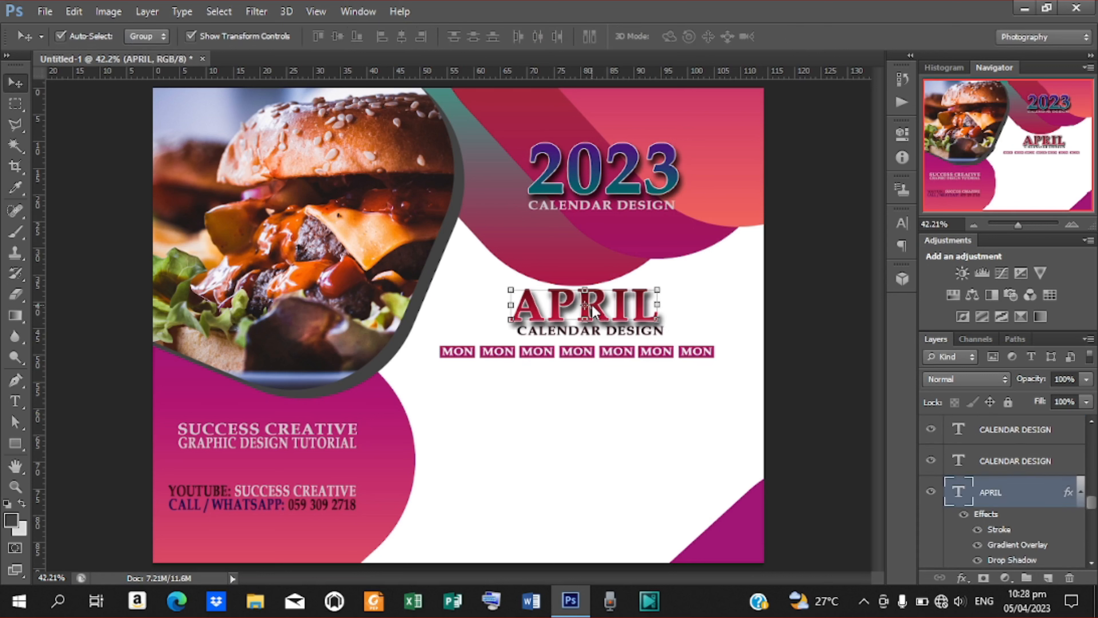
click(773, 338)
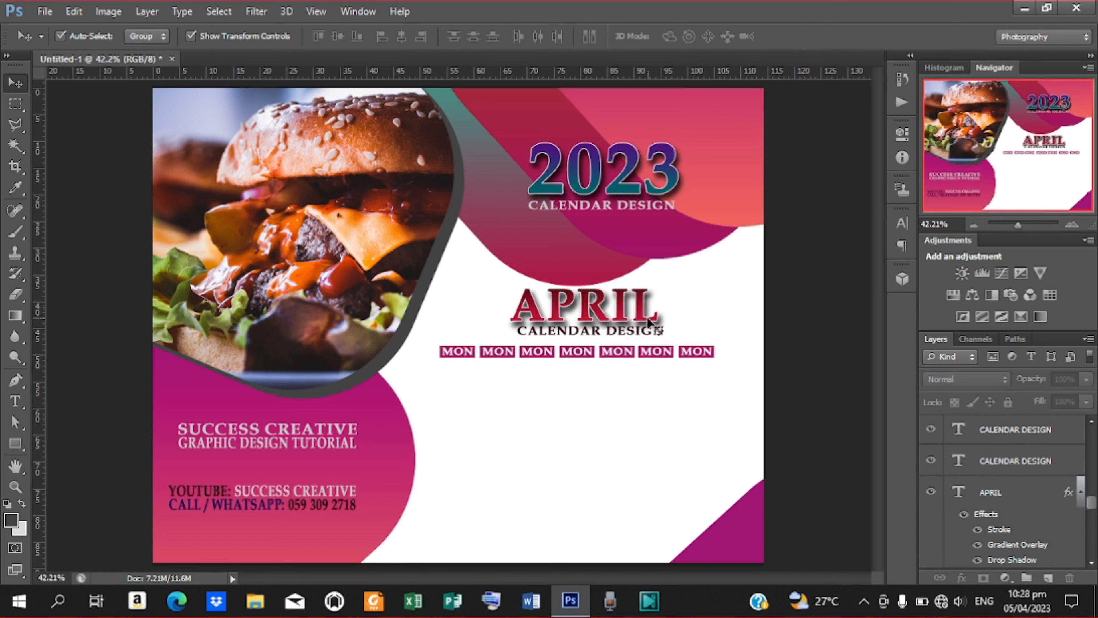
Nudge the CALENDAR DESIGN subtitle left, then undo a trial alignment with the other subtitle.
click(636, 332)
key(Left)
key(Left)
key(Left)
key(Left)
key(Left)
key(Left)
key(Left)
key(Left)
key(Left)
key(Left)
key(Left)
key(Left)
key(Left)
key(Left)
key(Left)
key(Left)
key(Left)
key(Left)
key(Left)
key(Left)
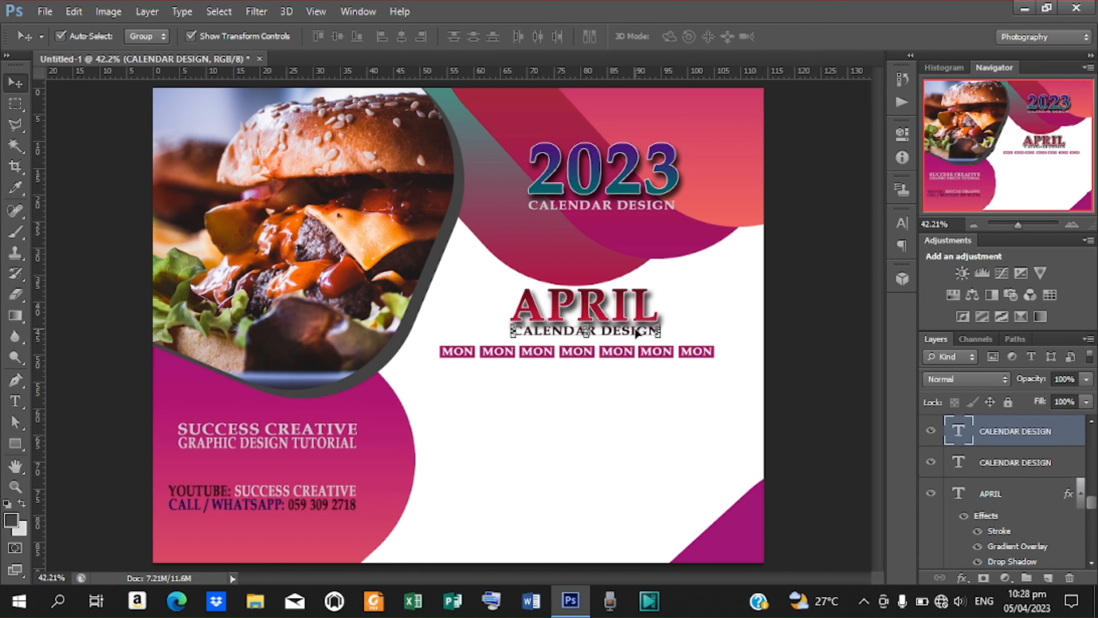
shift+click(1016, 464)
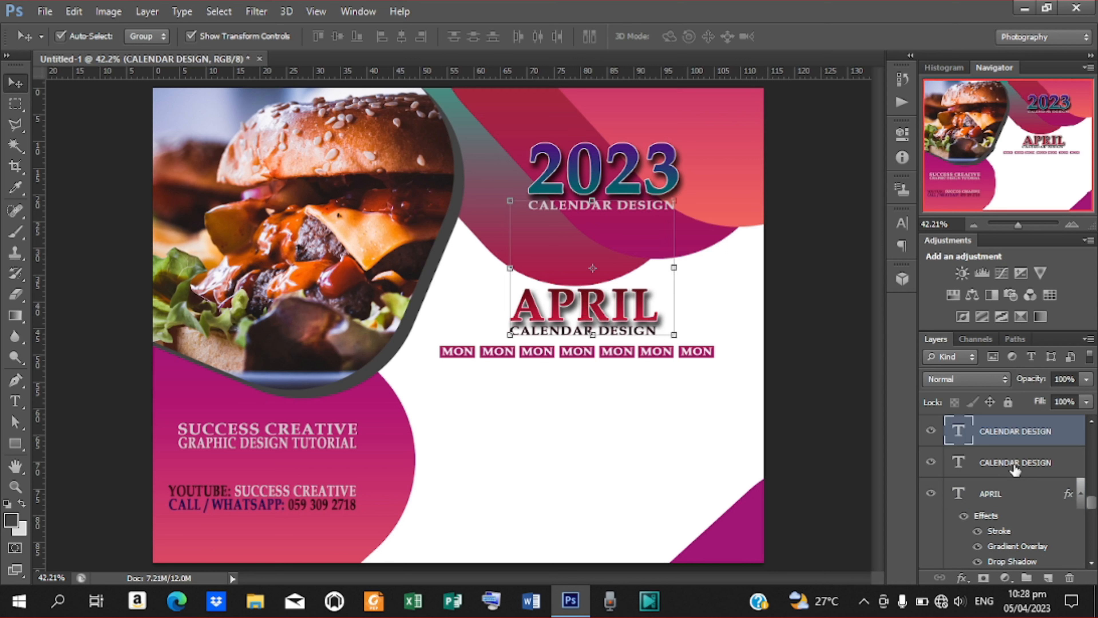
click(400, 37)
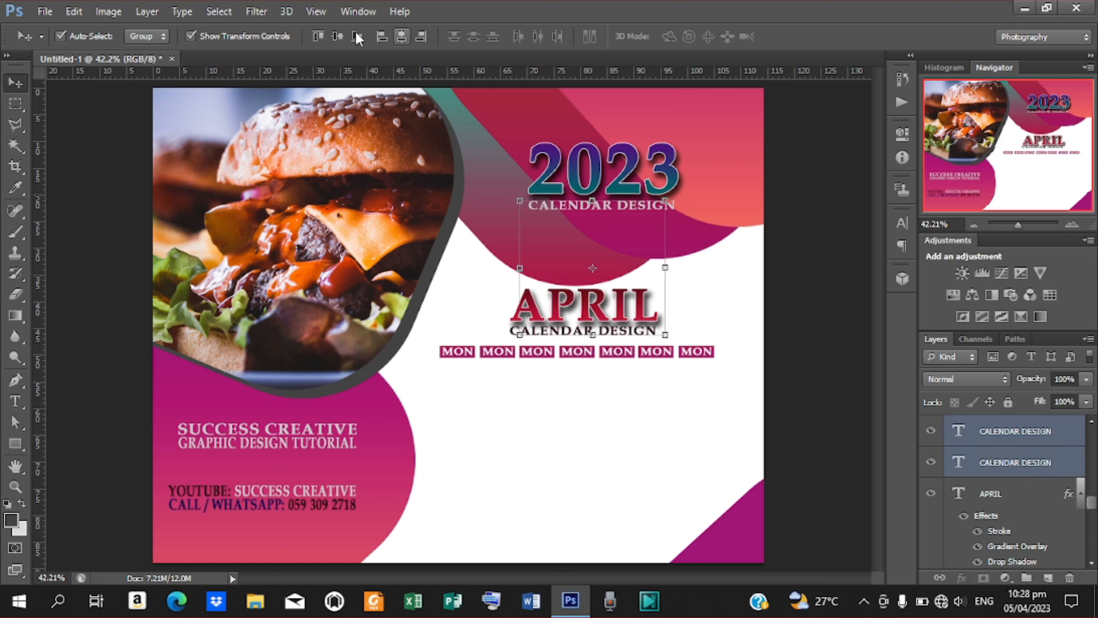
click(338, 35)
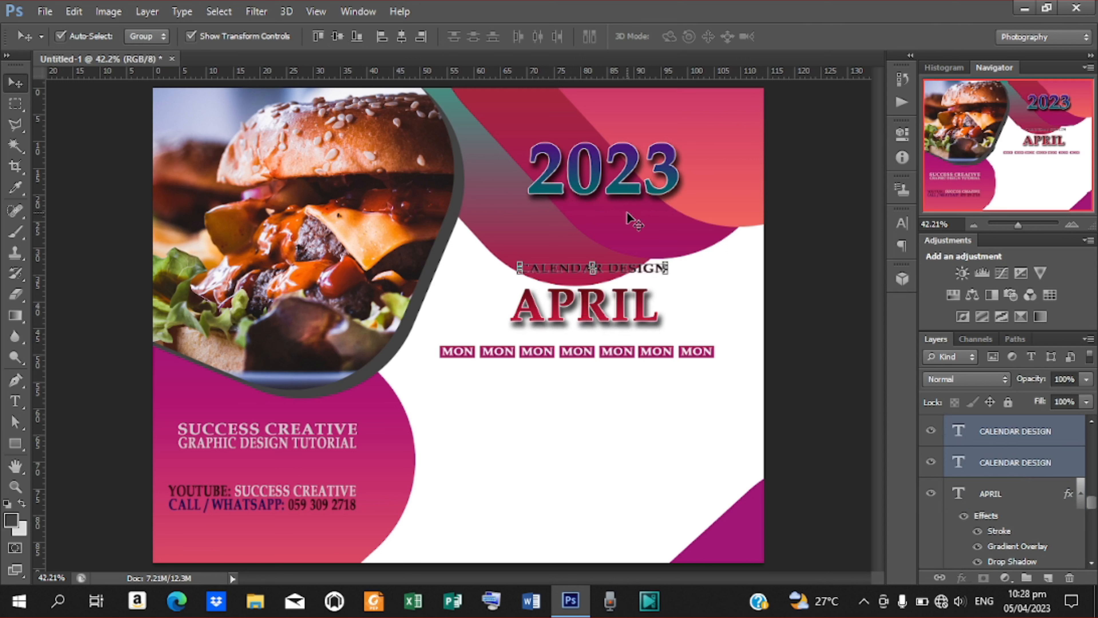
key(ctrl+z)
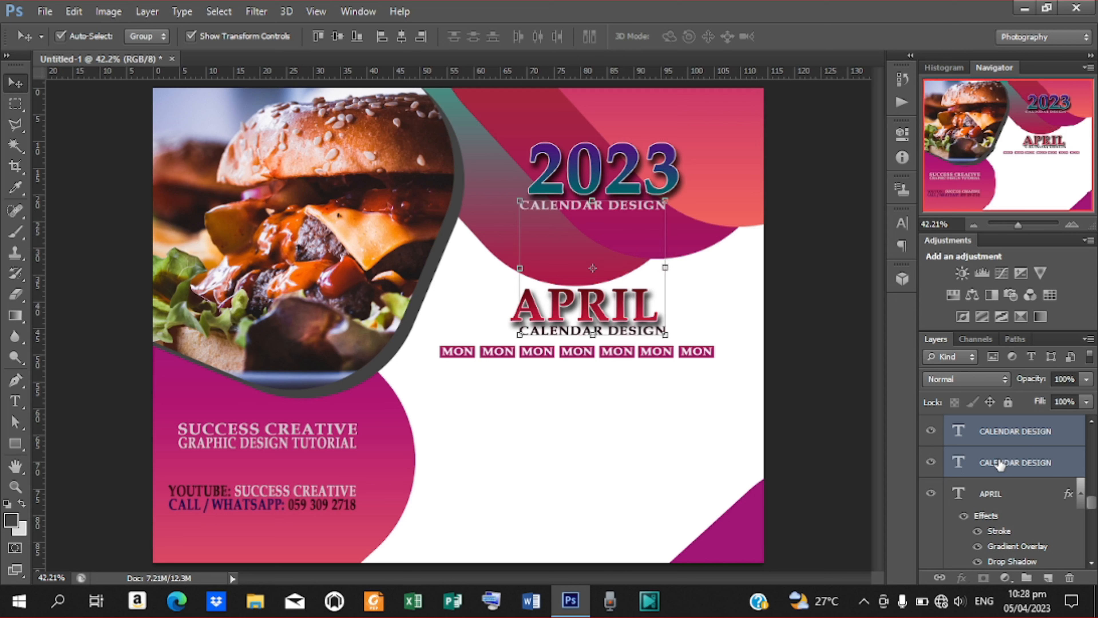
Centre APRIL and its CALENDAR DESIGN subtitle horizontally, with the subtitle stacked beneath.
click(1007, 463)
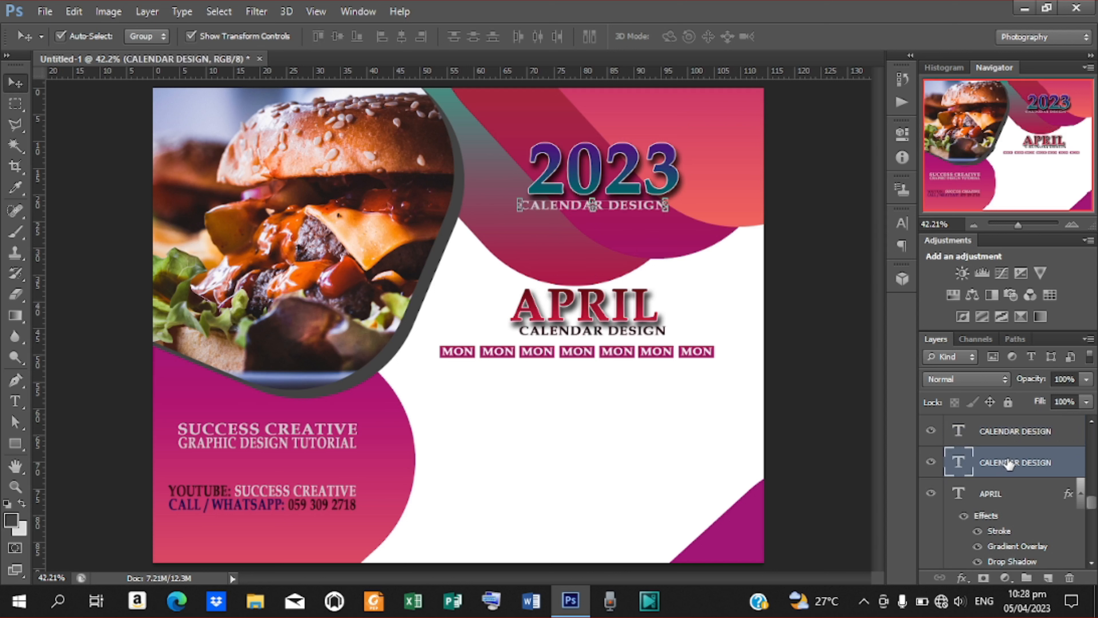
ctrl+click(991, 495)
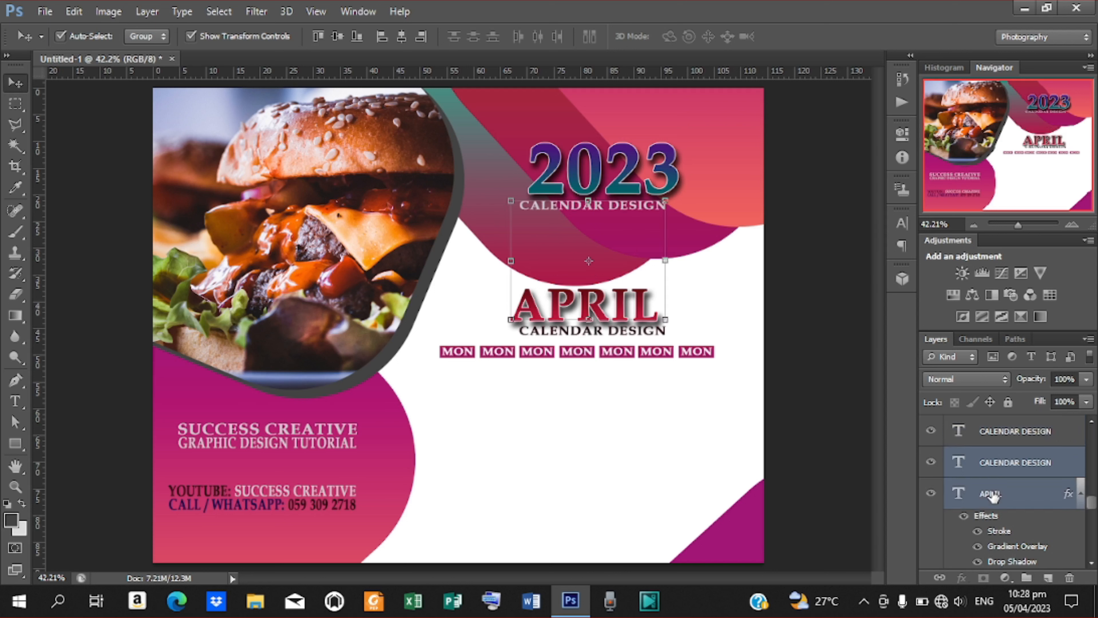
ctrl+click(1004, 438)
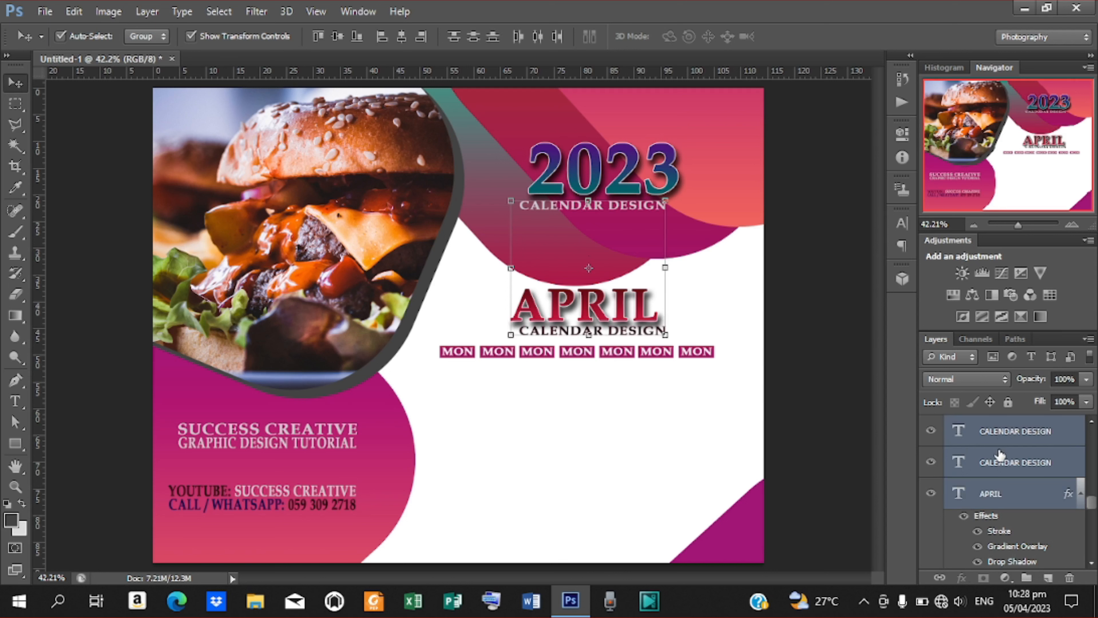
ctrl+click(998, 462)
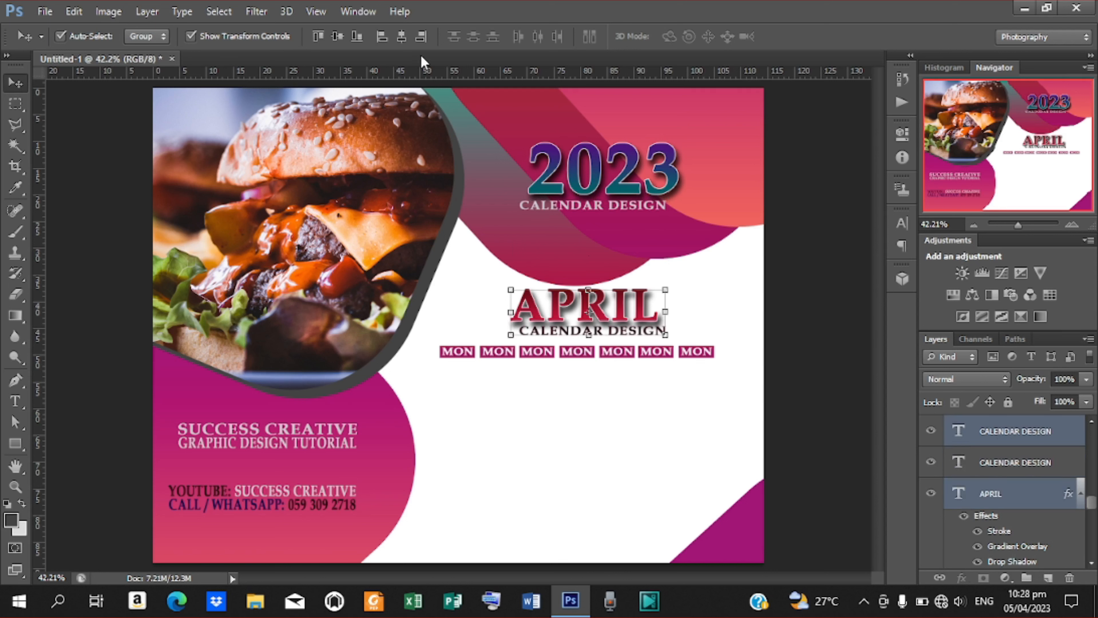
click(402, 37)
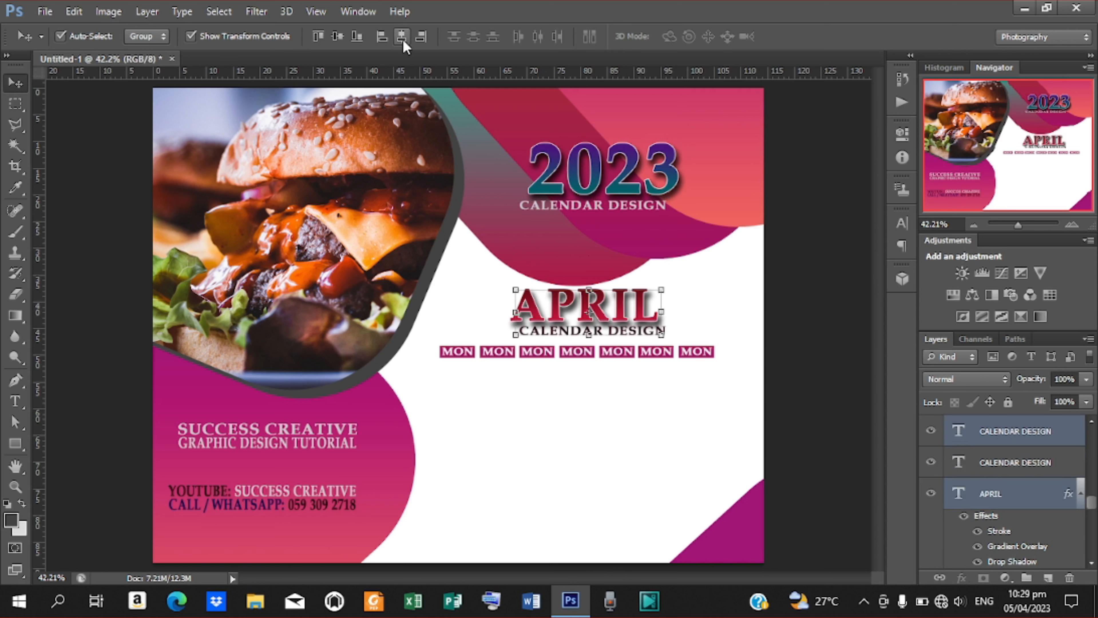
click(339, 38)
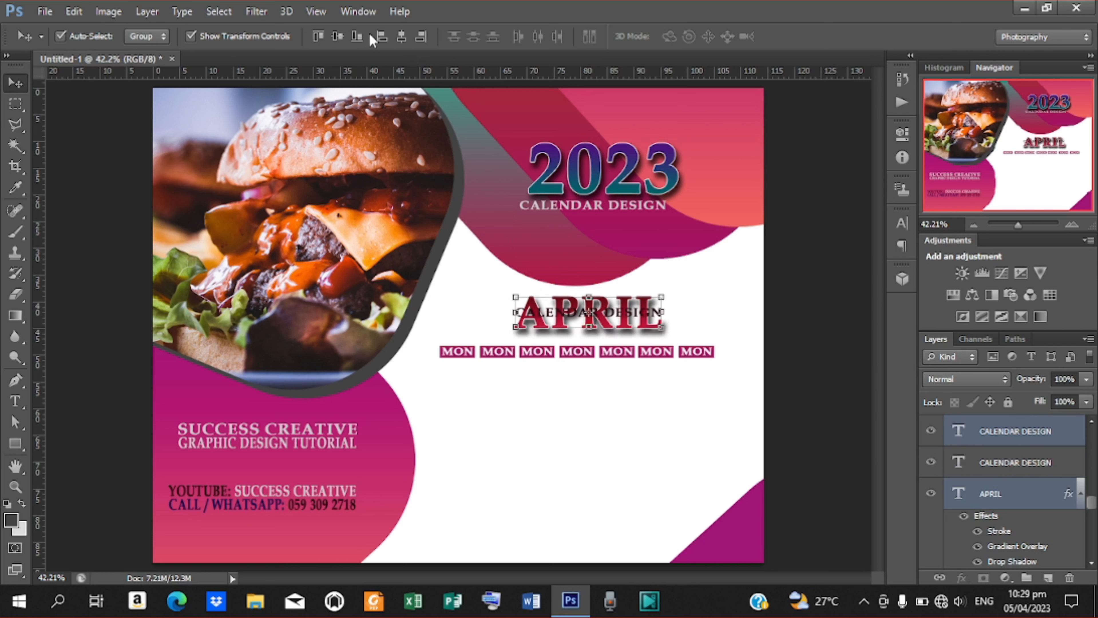
click(382, 36)
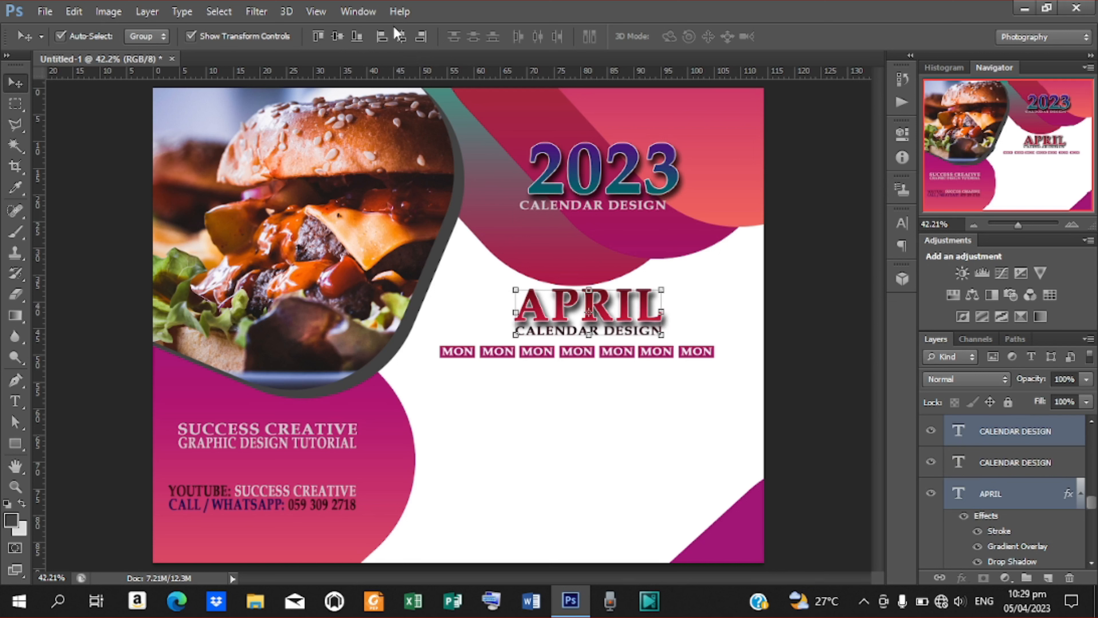
key(Left)
key(Left)
key(Left)
key(Left)
key(Left)
key(Left)
key(Left)
key(Left)
key(Left)
key(Left)
key(Left)
key(Left)
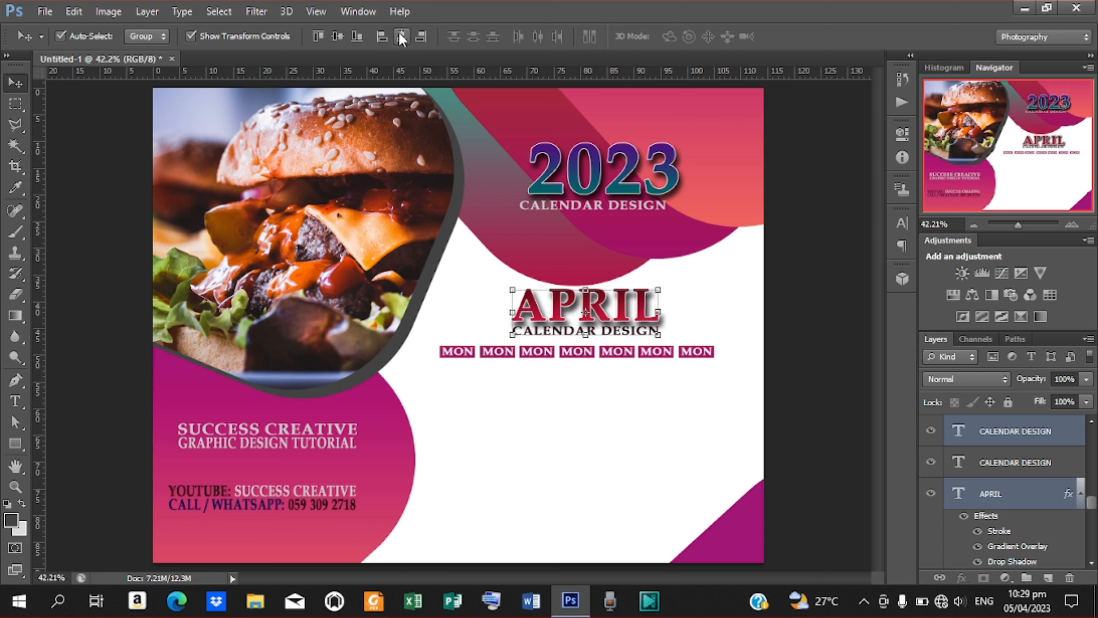
click(400, 34)
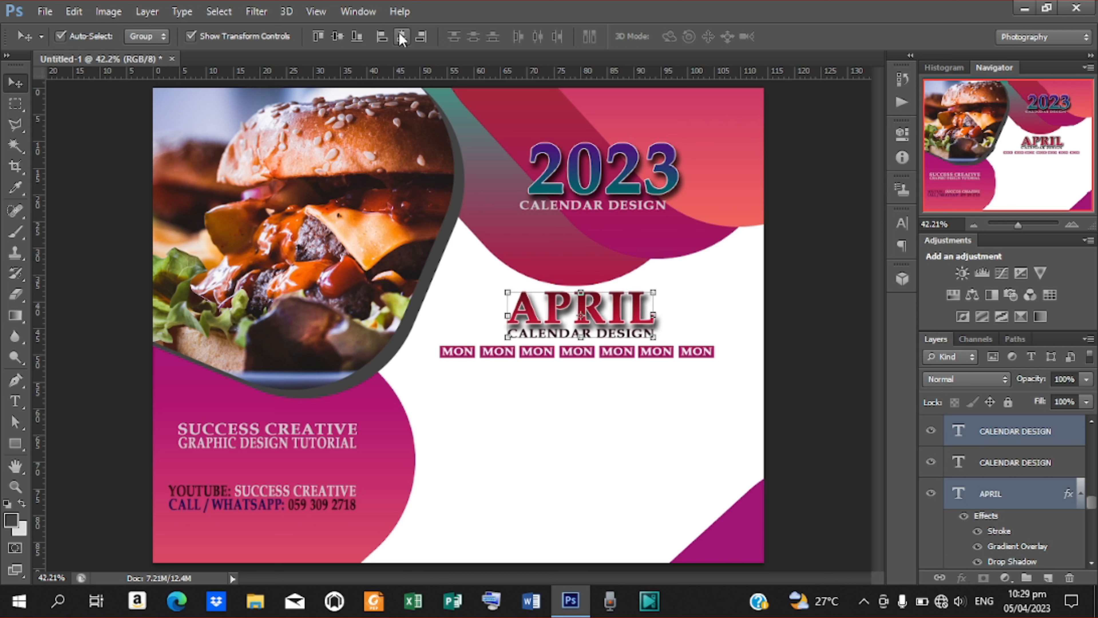
click(812, 310)
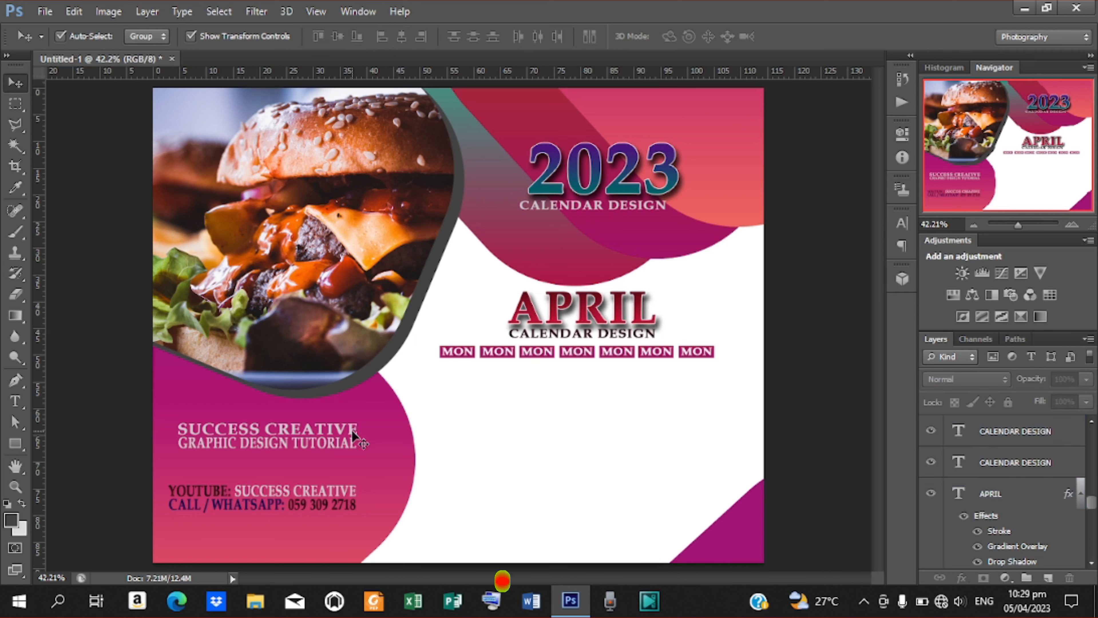
Duplicate the first MON label and move the copy just below the weekday row.
click(458, 354)
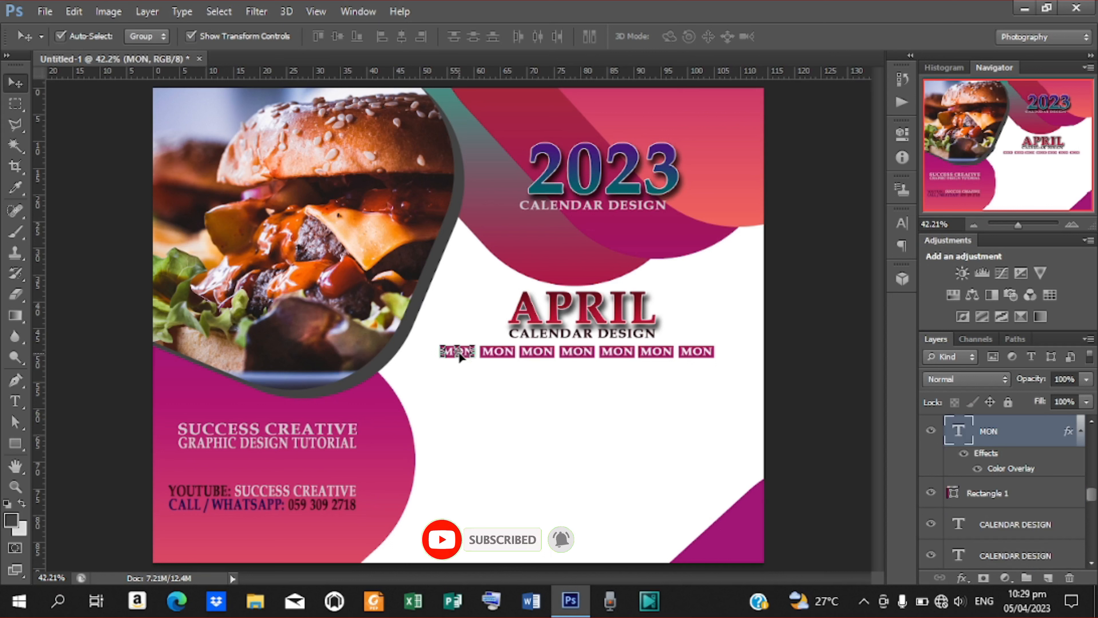
key(ctrl+j)
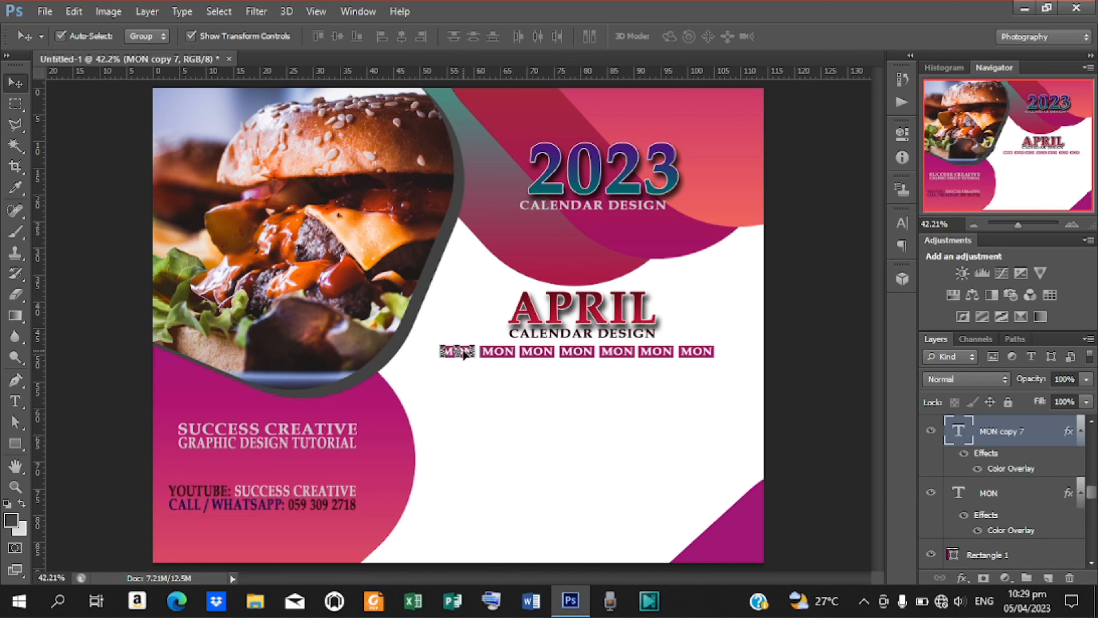
drag(463, 349, 460, 375)
key(shift+Up)
key(shift+Up)
key(shift+Up)
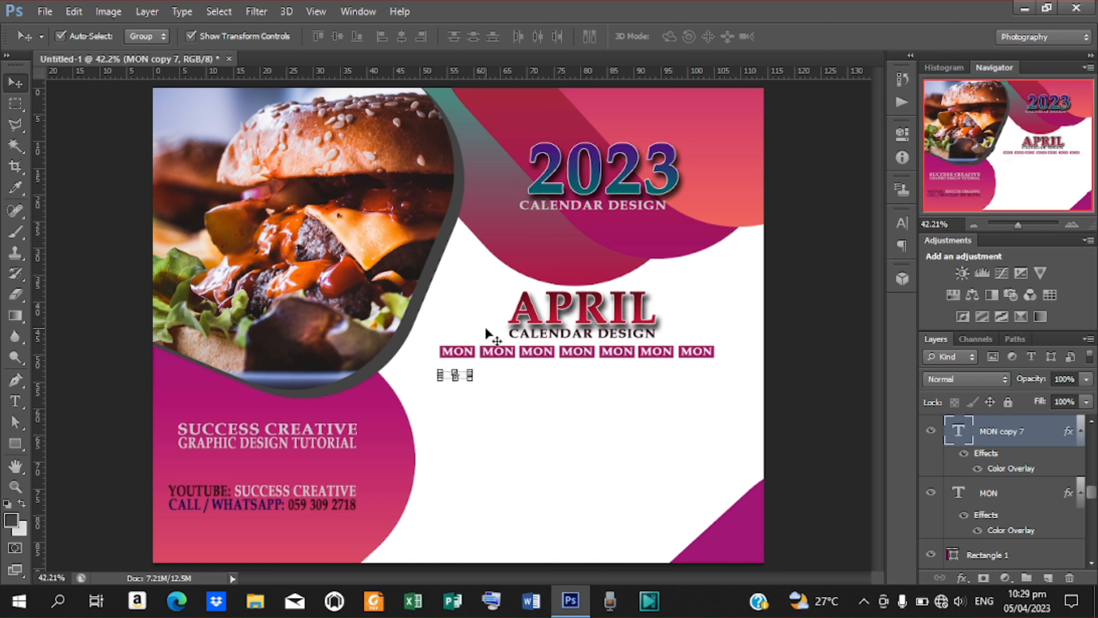
key(shift+Up)
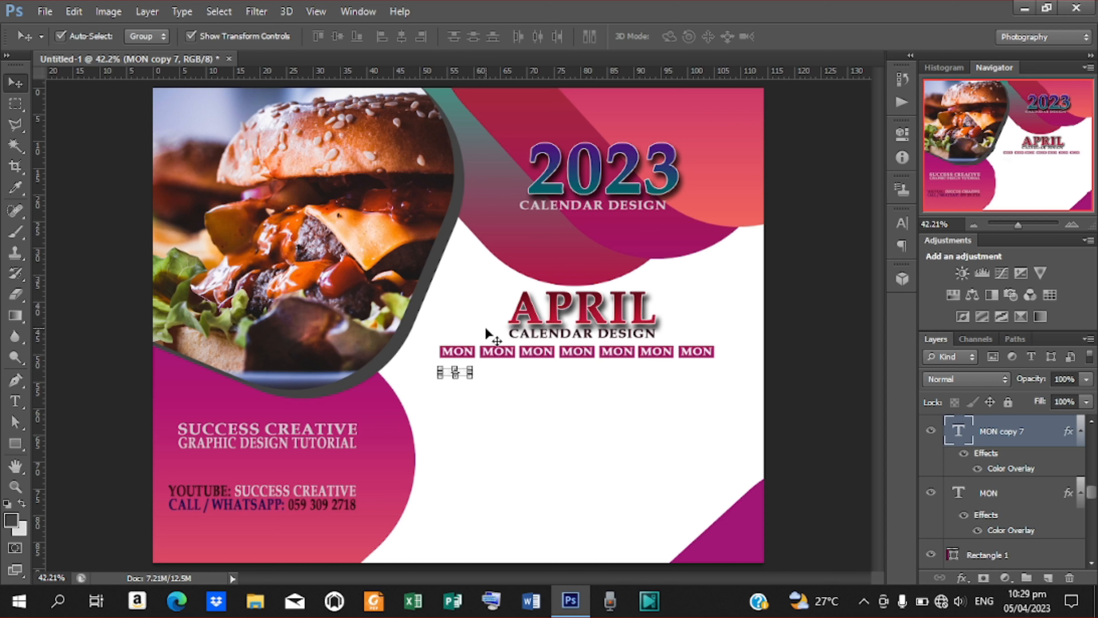
Set the copied label's text colour to black (000000).
click(902, 232)
click(852, 312)
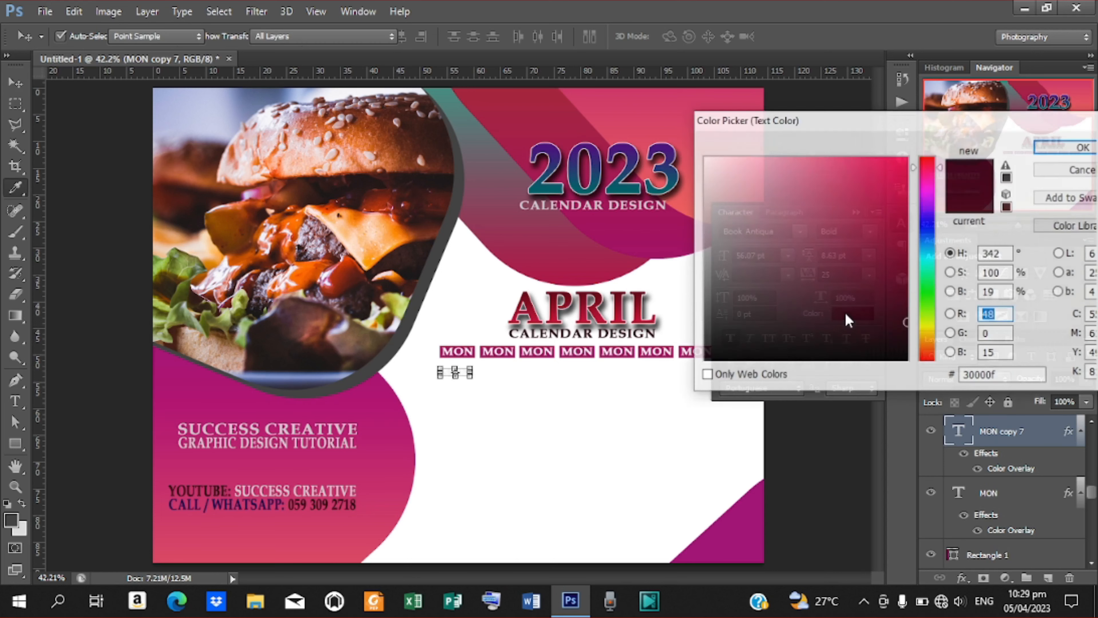
drag(776, 312, 625, 400)
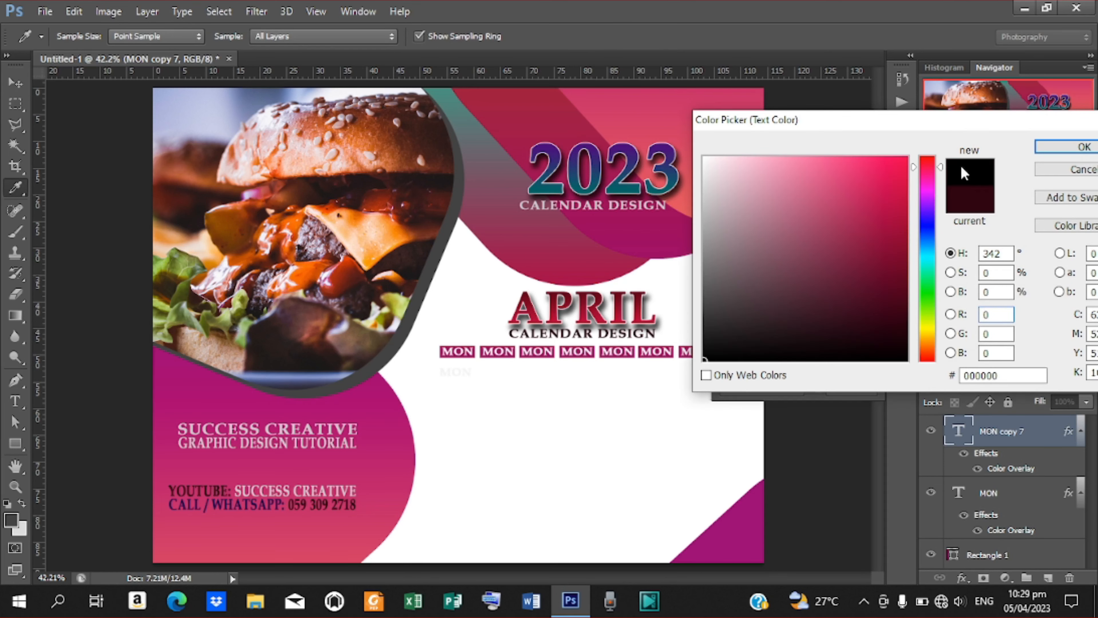
click(1070, 150)
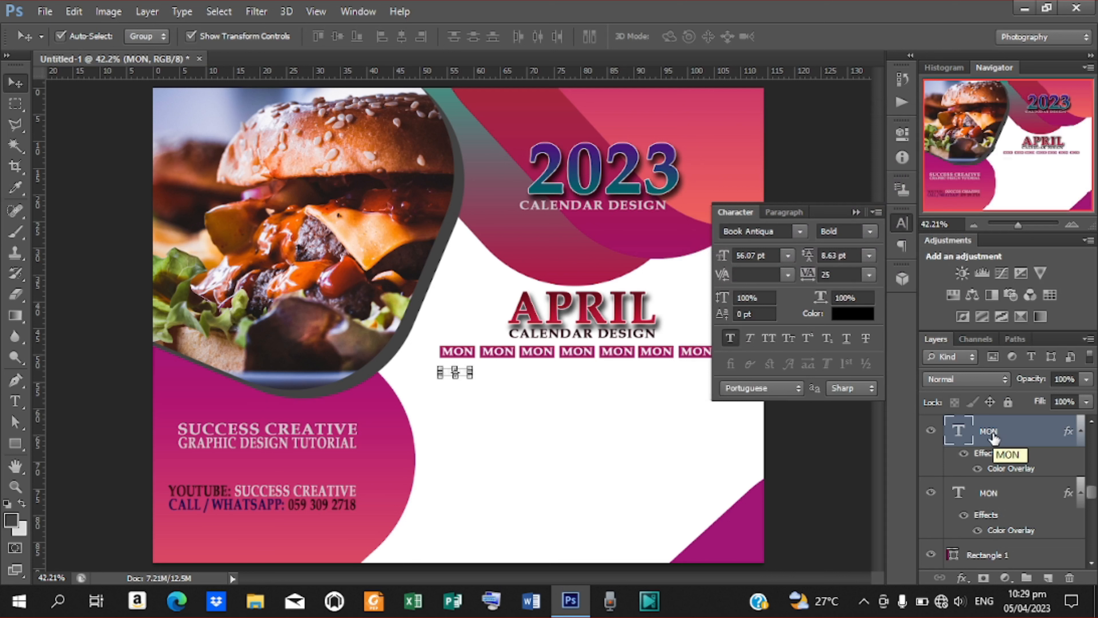
Set the copy's Color Overlay to APRIL's dark red (70001c), sampled with the eyedropper.
double_click(994, 470)
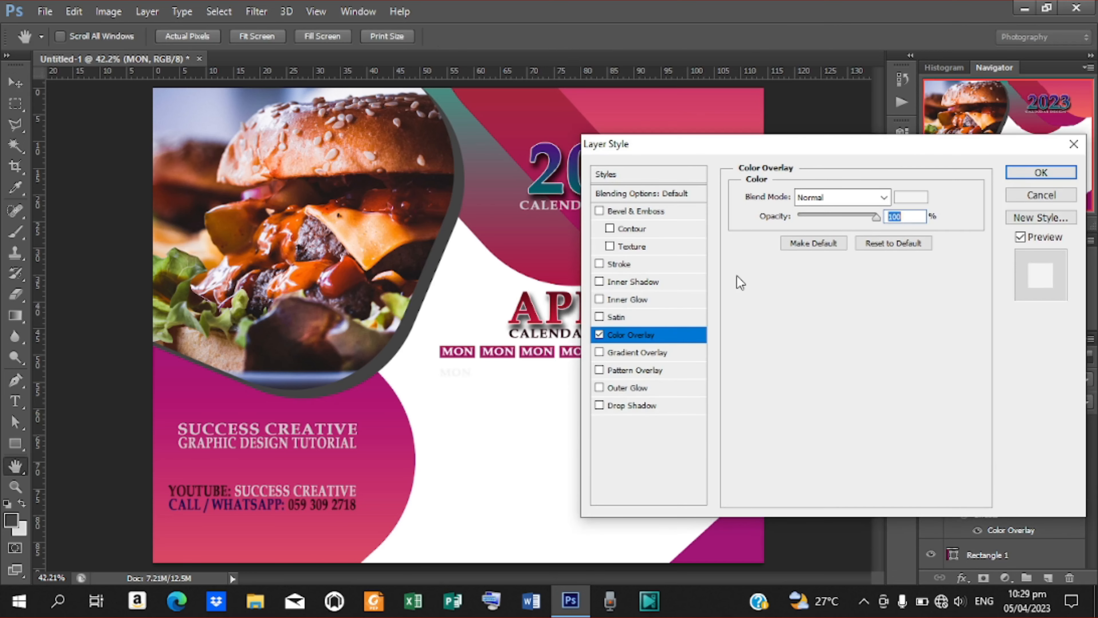
click(910, 197)
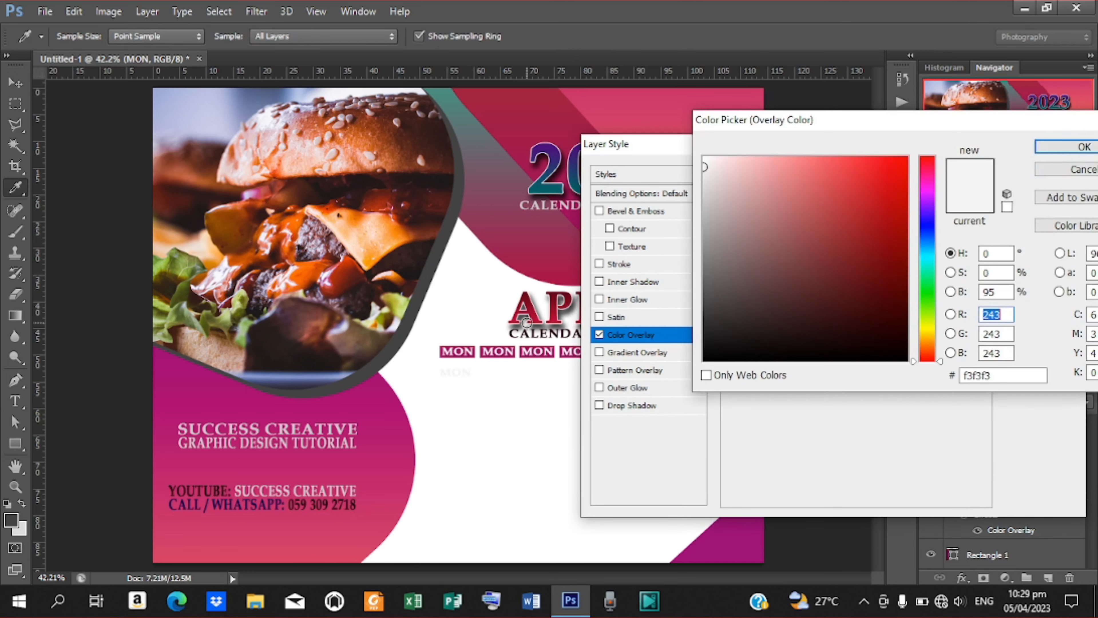
click(524, 299)
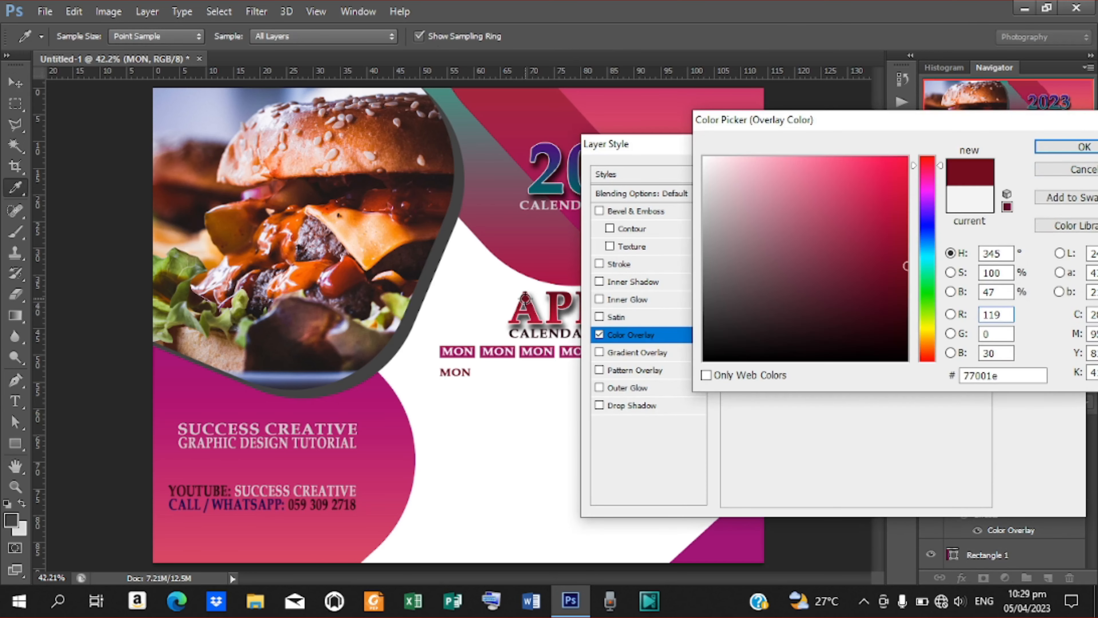
click(525, 294)
click(525, 297)
click(1051, 147)
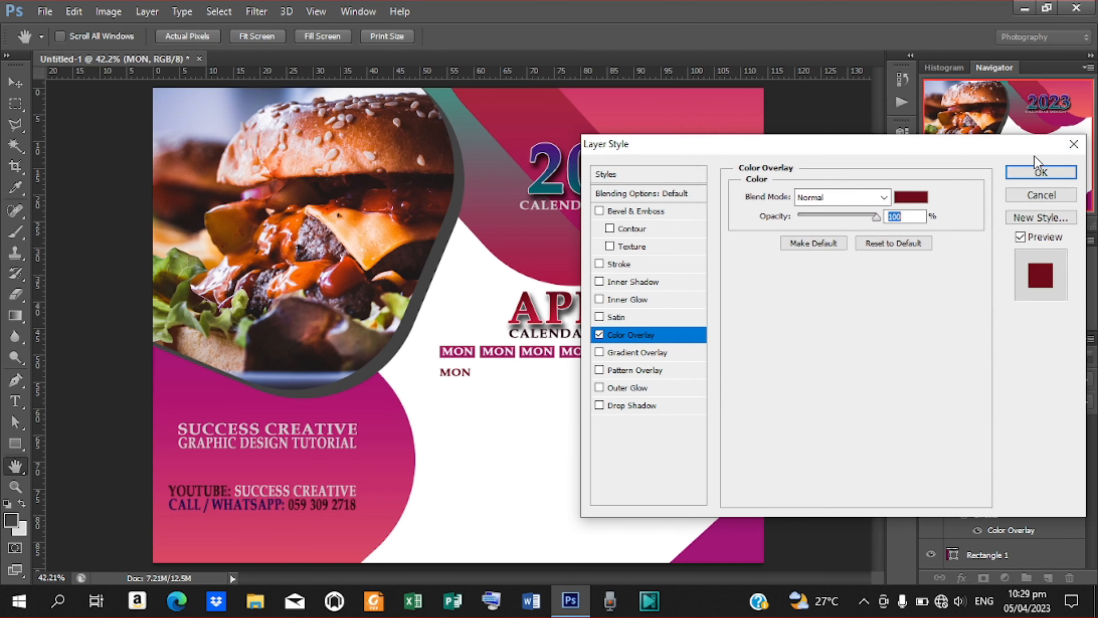
click(1039, 171)
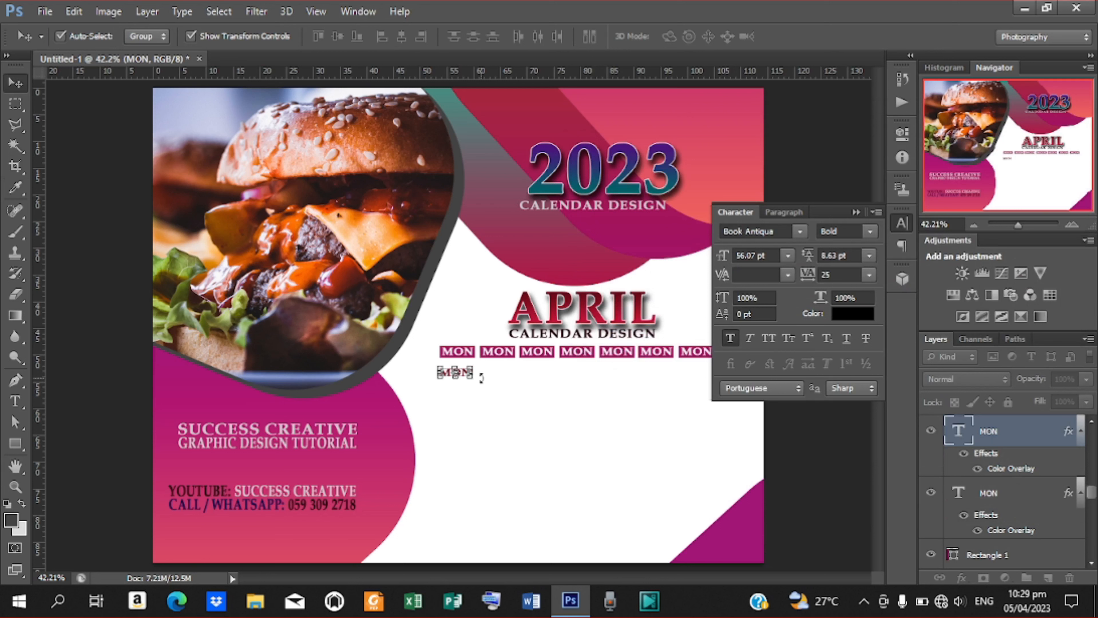
Retype the copy as 27, enlarge it about 190% to 103.87 pt, under the first MON.
key(t)
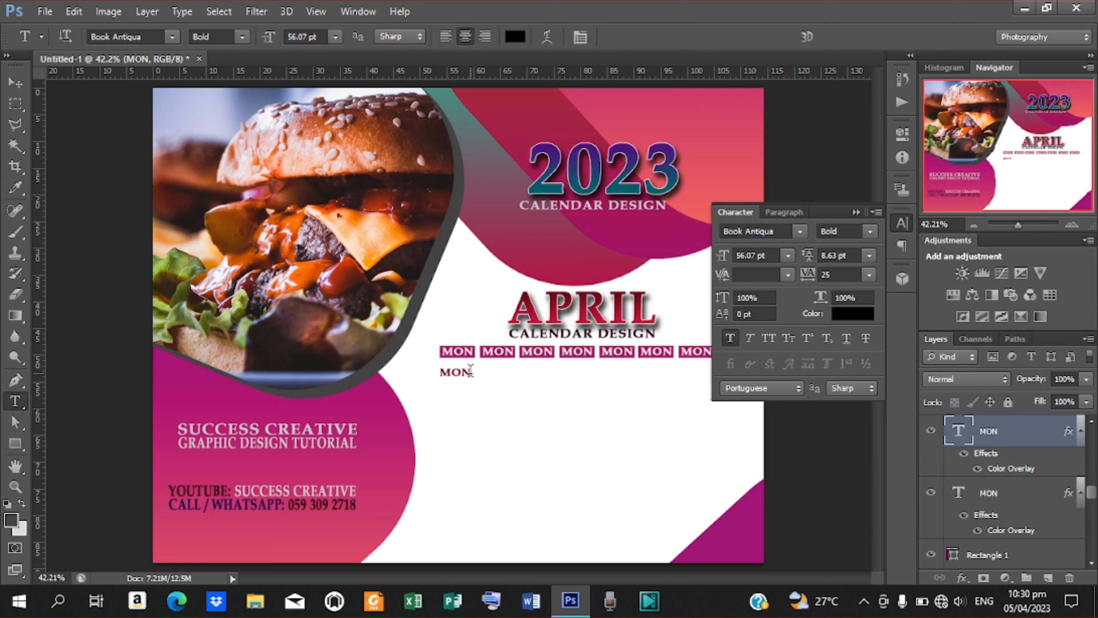
drag(470, 371, 431, 373)
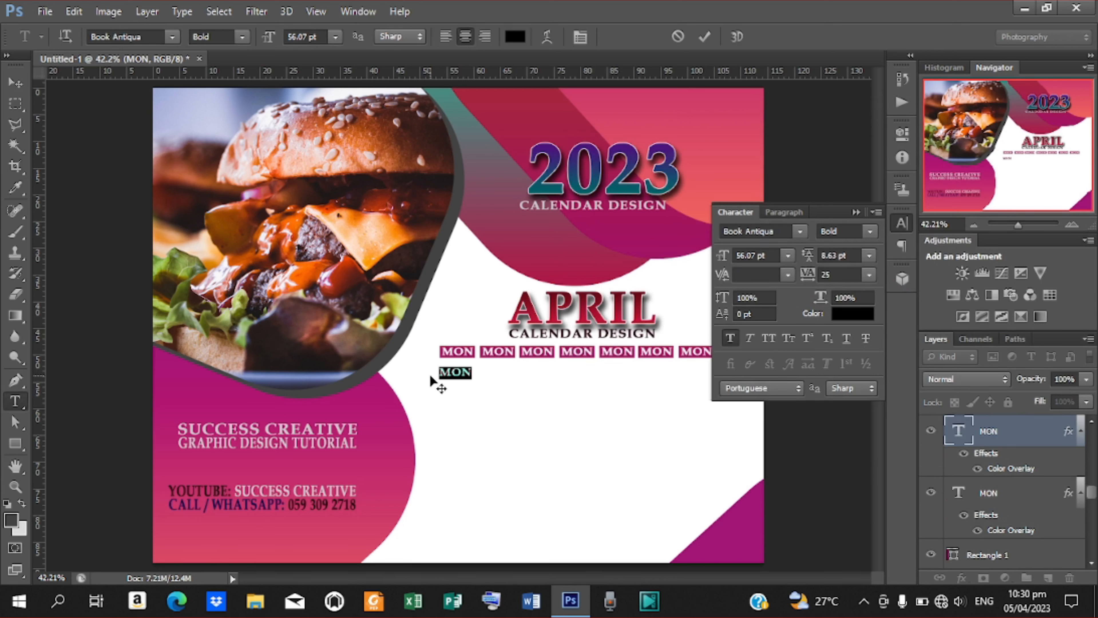
text(27)
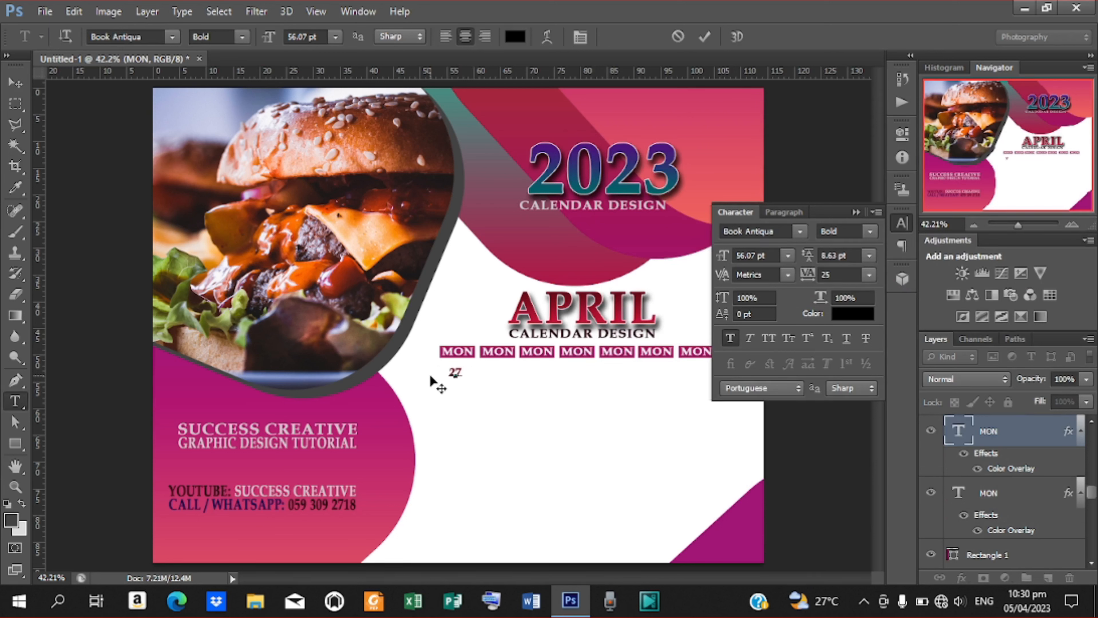
click(705, 36)
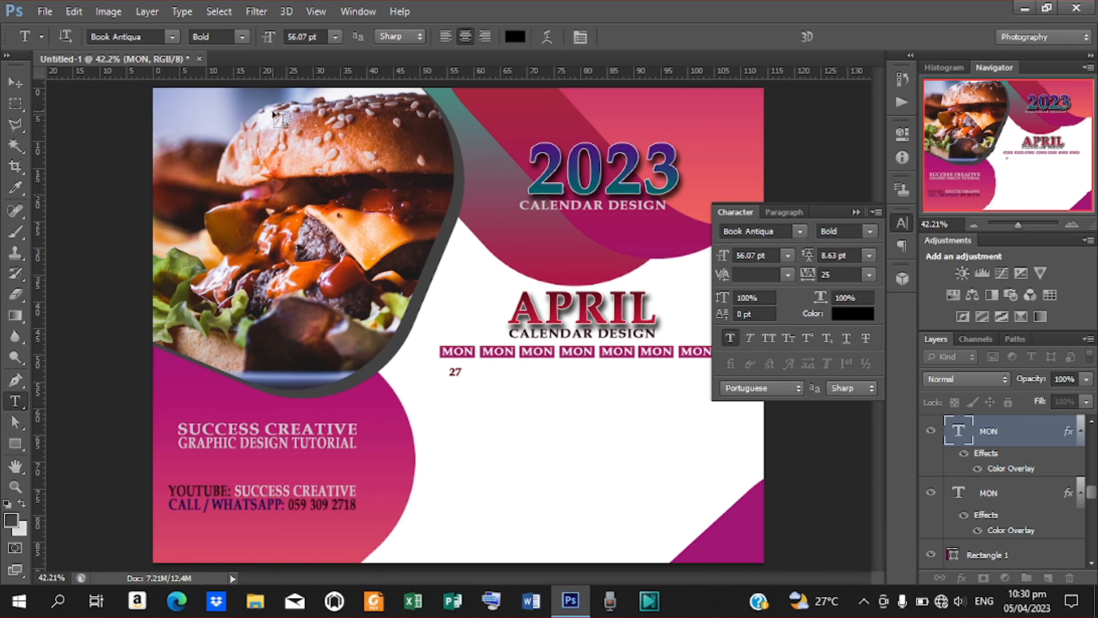
click(15, 82)
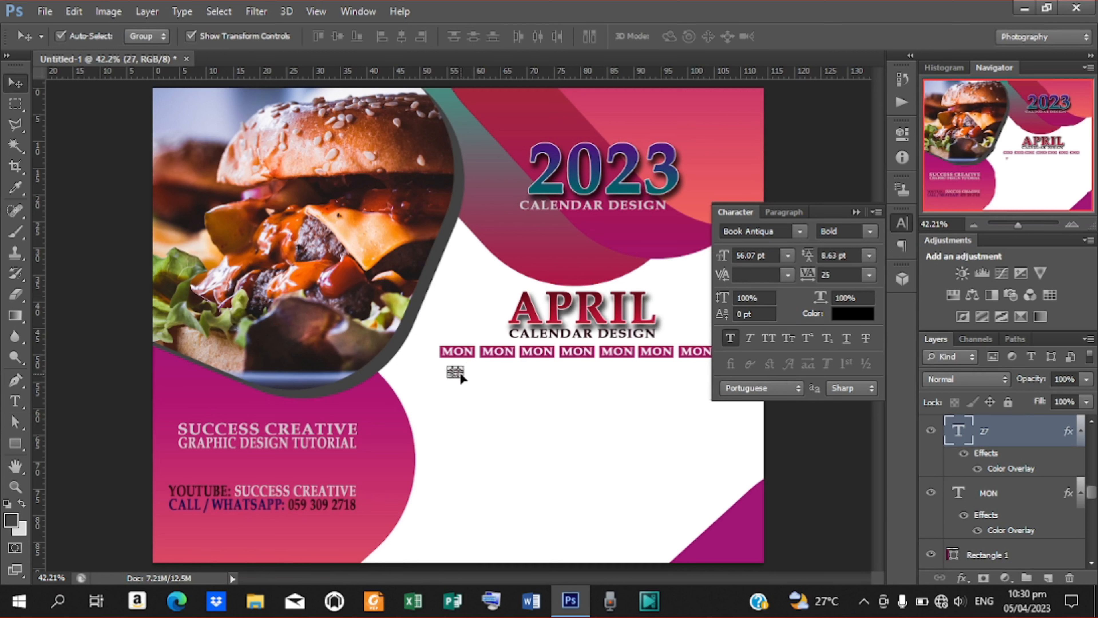
drag(464, 380, 473, 389)
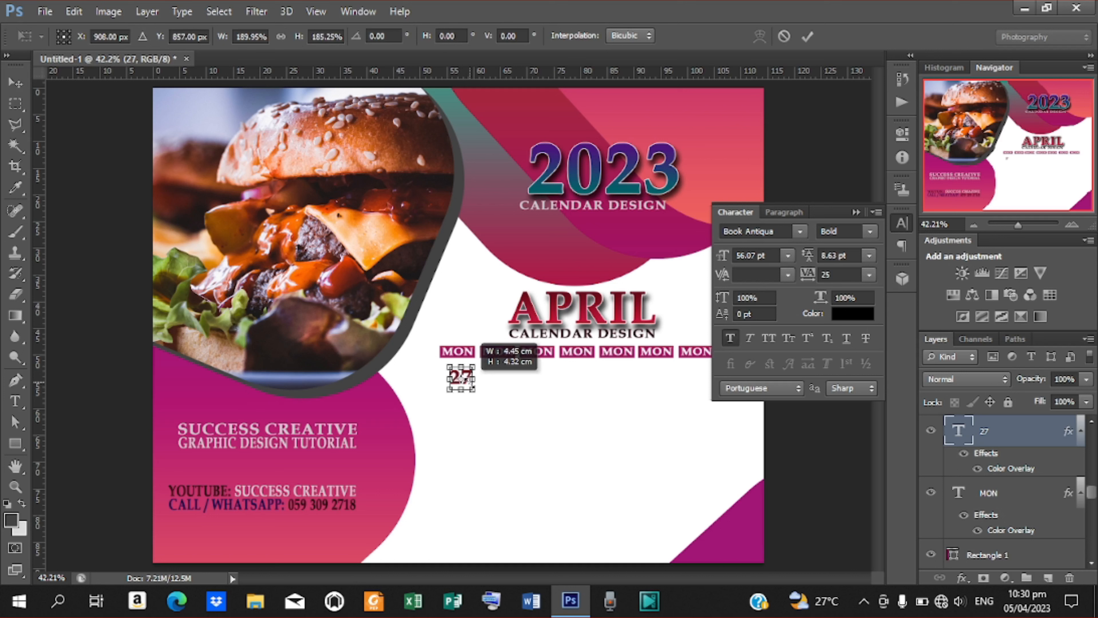
click(808, 37)
key(Left)
key(Left)
key(Left)
key(Left)
key(Left)
key(Left)
key(Left)
key(Left)
key(Left)
key(Left)
key(Left)
key(Left)
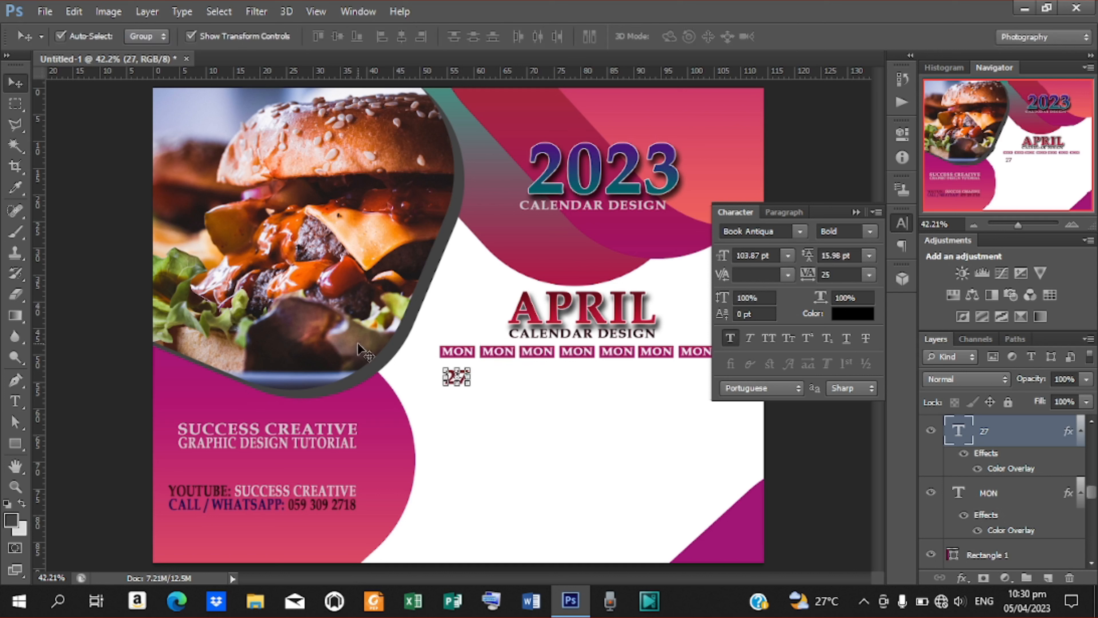
Fine-tune the first 27 and place a copy under the second MON.
key(Left)
key(Left)
key(Right)
key(Right)
key(ctrl+j)
key(shift+Right)
key(shift+Right)
key(shift+Right)
key(shift+Right)
key(shift+Right)
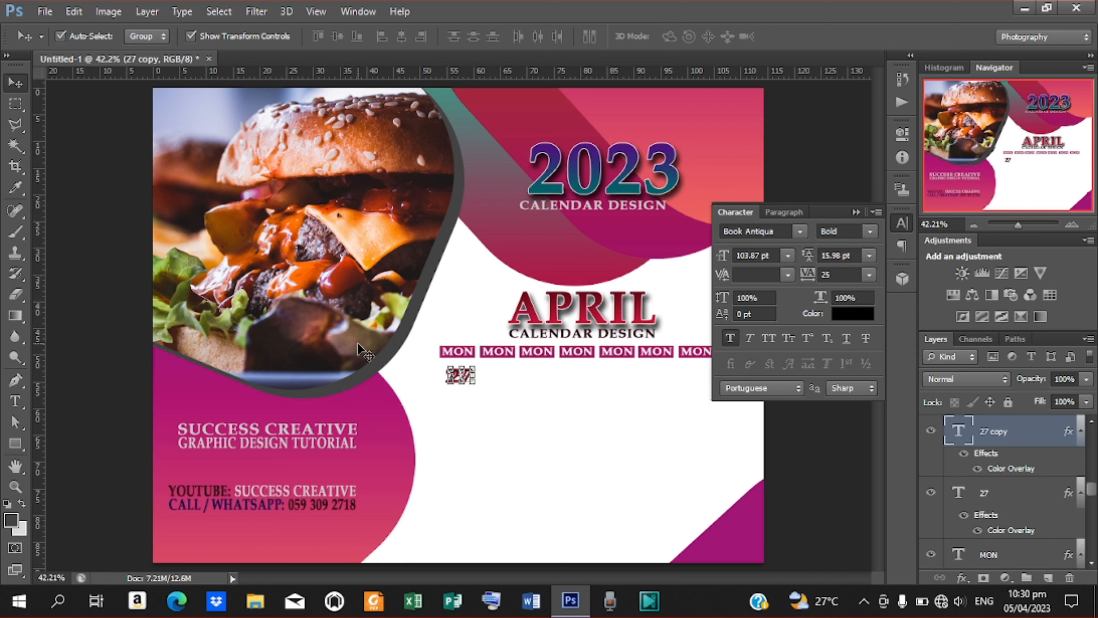
click(191, 37)
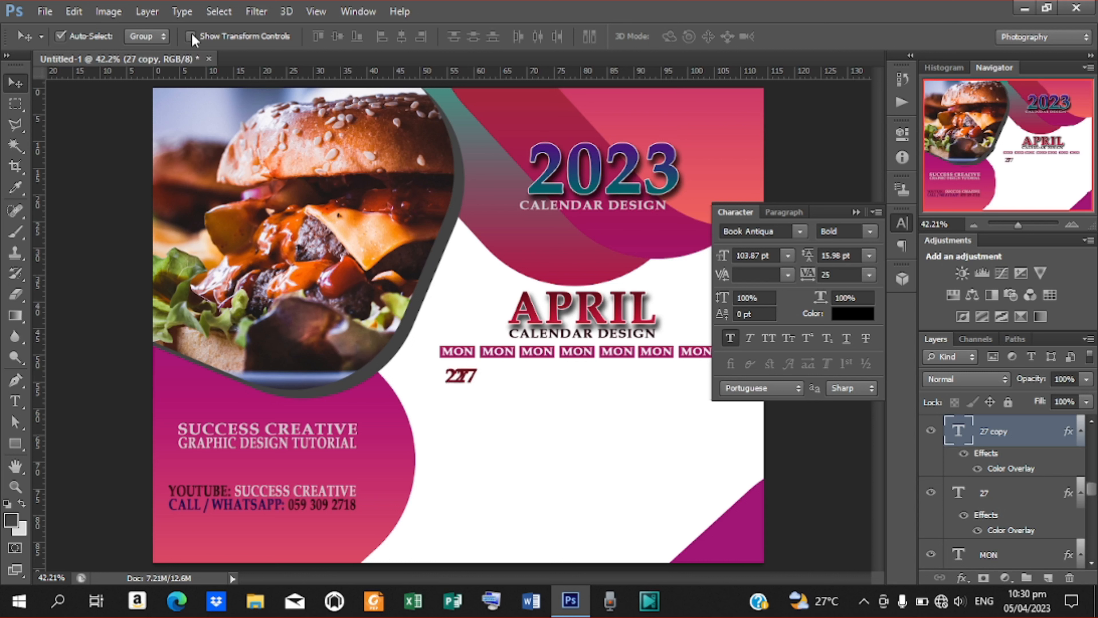
key(shift+Right)
key(shift+Right)
key(shift+Right)
drag(472, 376, 502, 378)
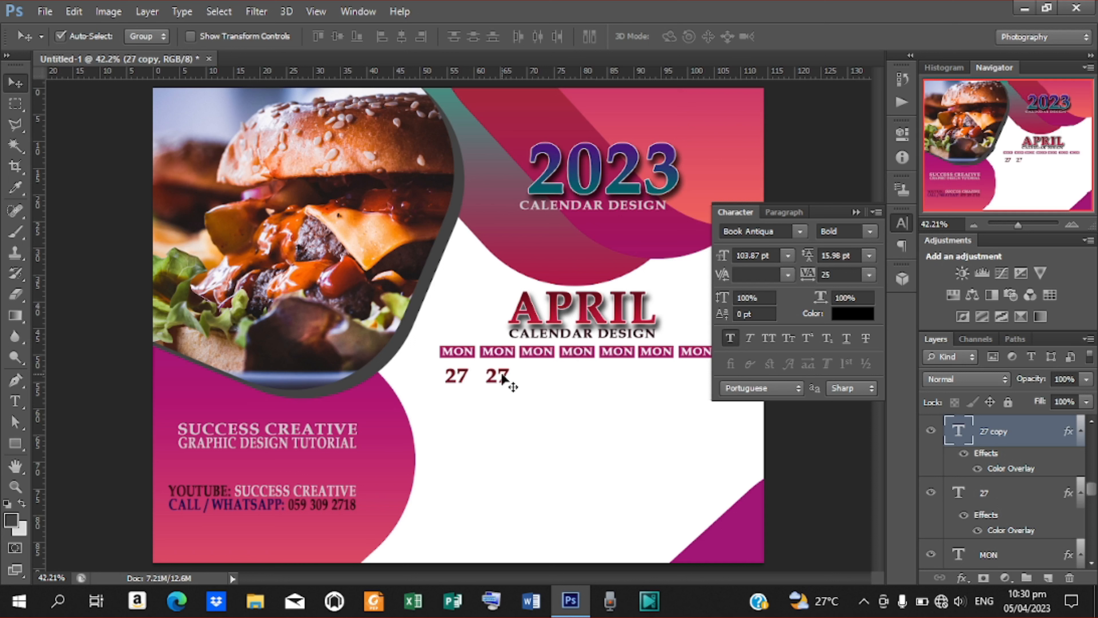
Add 27 copies under the third, fourth, fifth and sixth MON labels.
key(ctrl+j)
drag(501, 379, 540, 380)
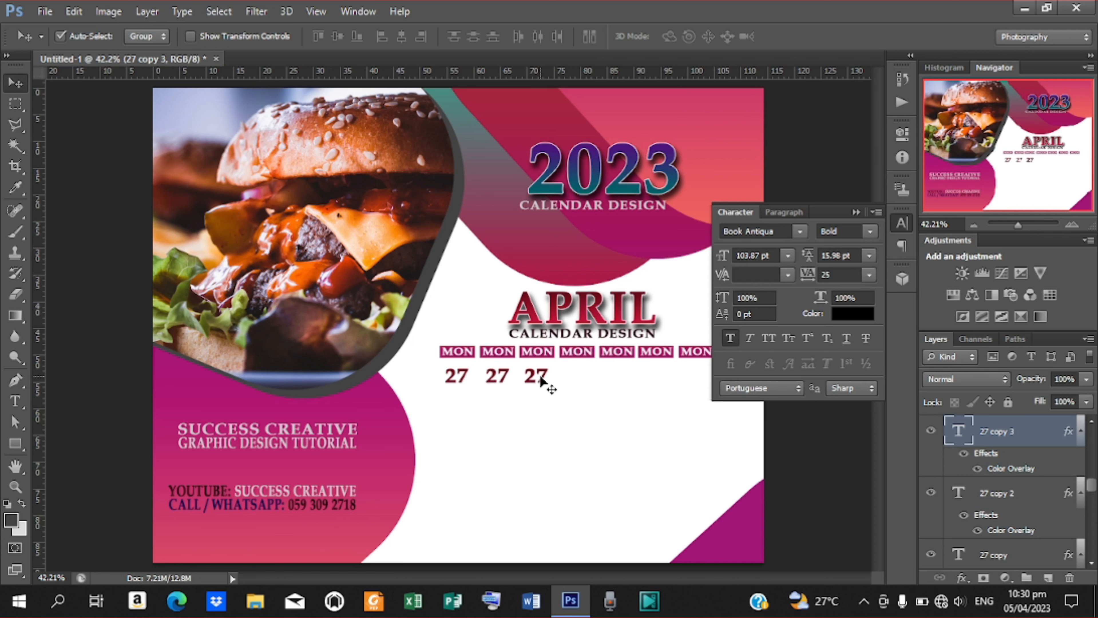
drag(543, 381, 580, 379)
key(Right)
key(Right)
key(Right)
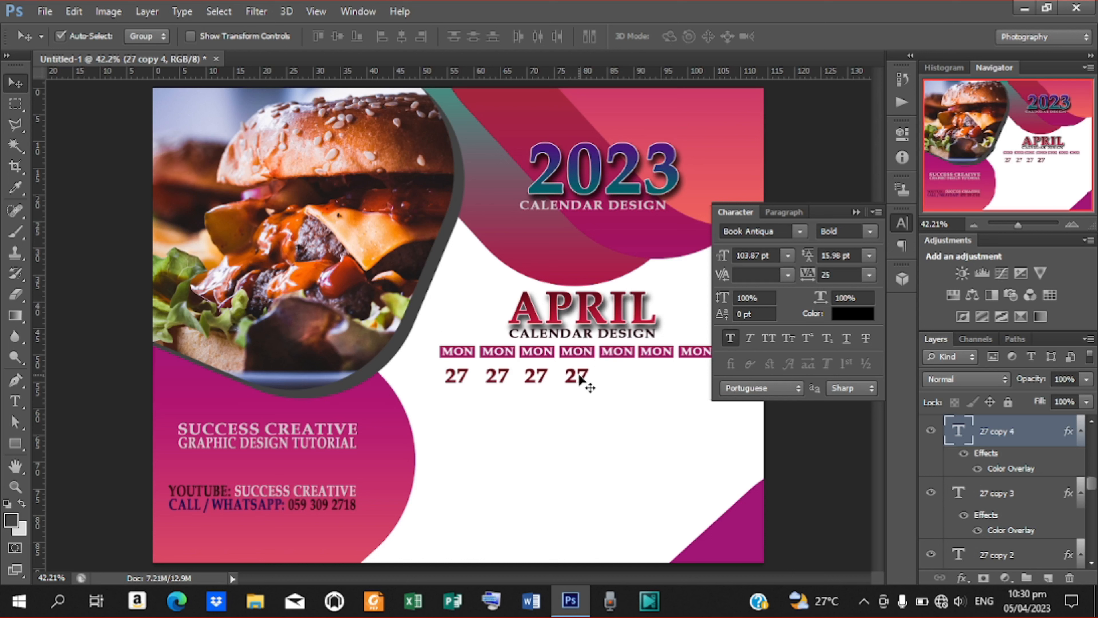
drag(580, 379, 619, 373)
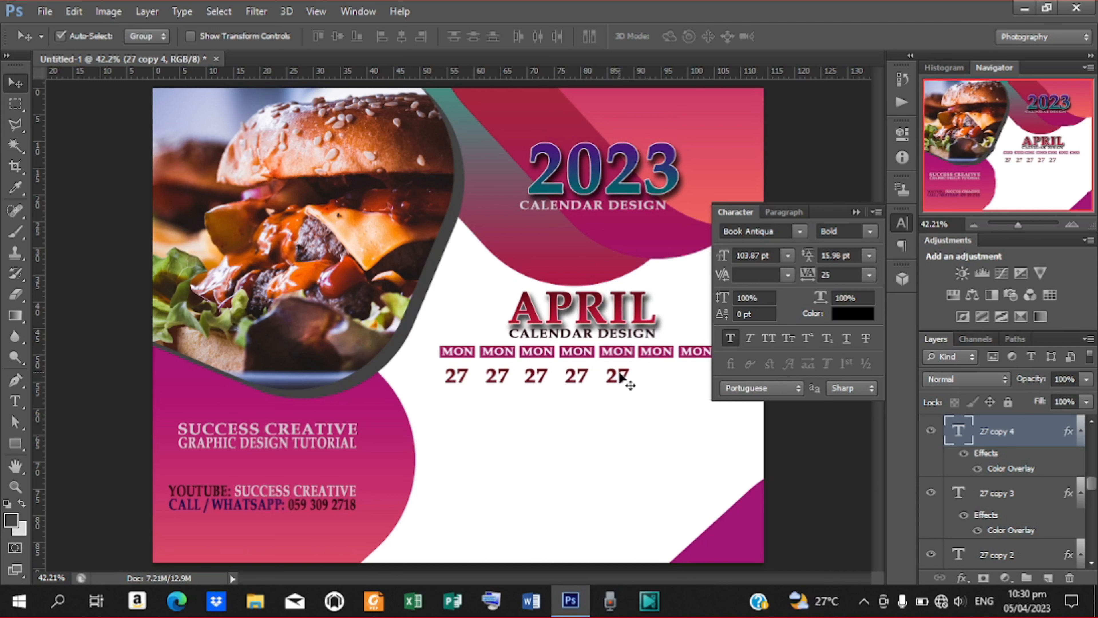
key(Left)
key(Left)
key(Left)
drag(619, 377, 660, 377)
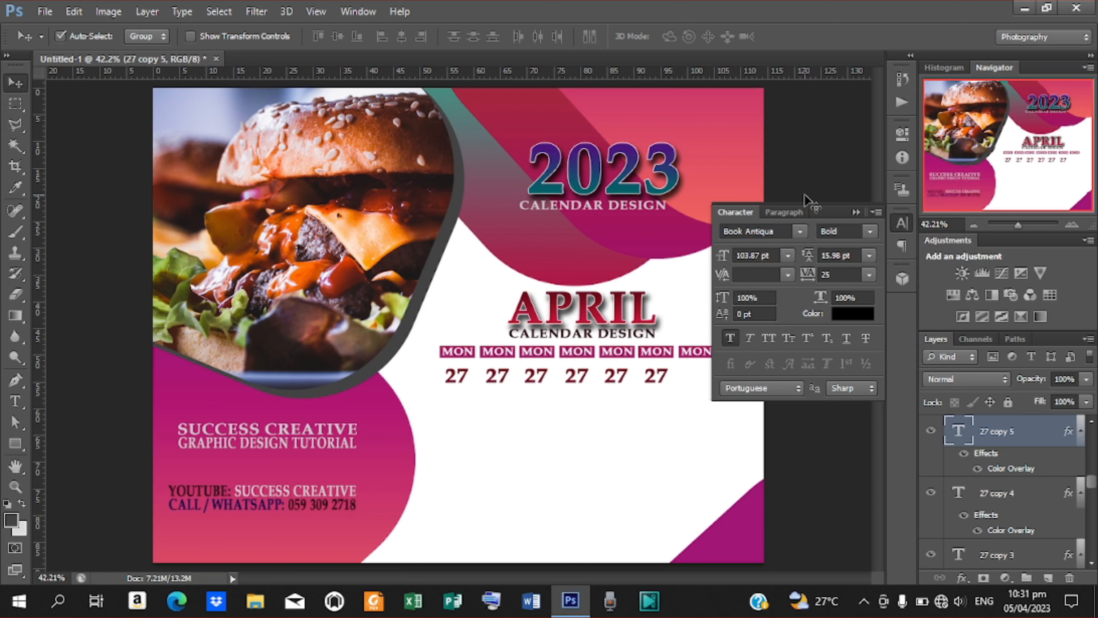
click(857, 212)
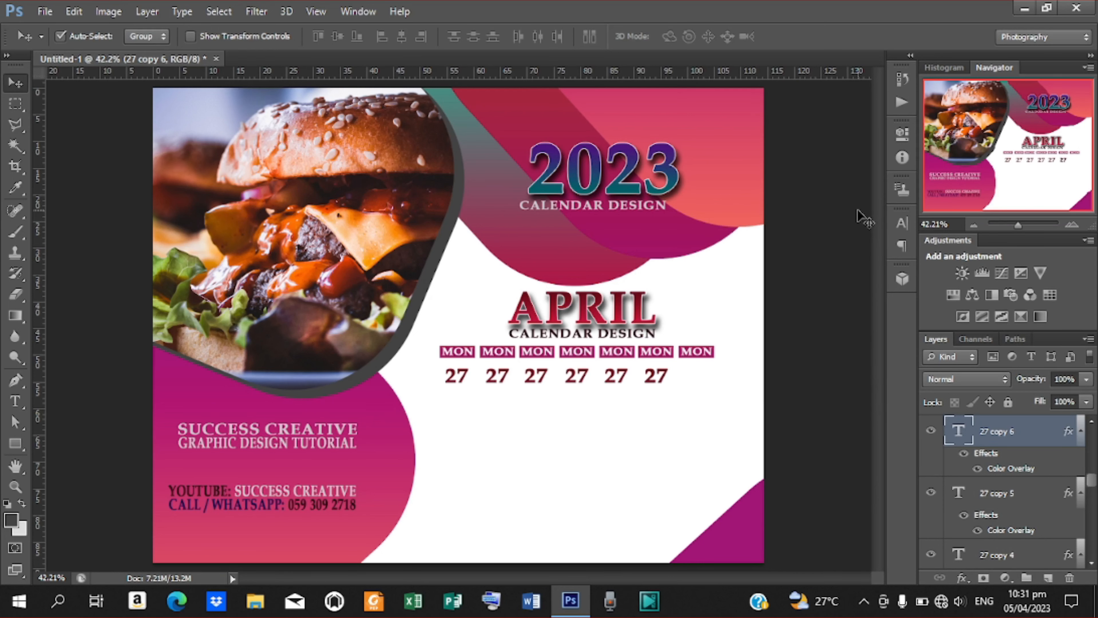
Place a seventh 27 under the last MON and copy the full row into a second row.
drag(665, 378, 705, 379)
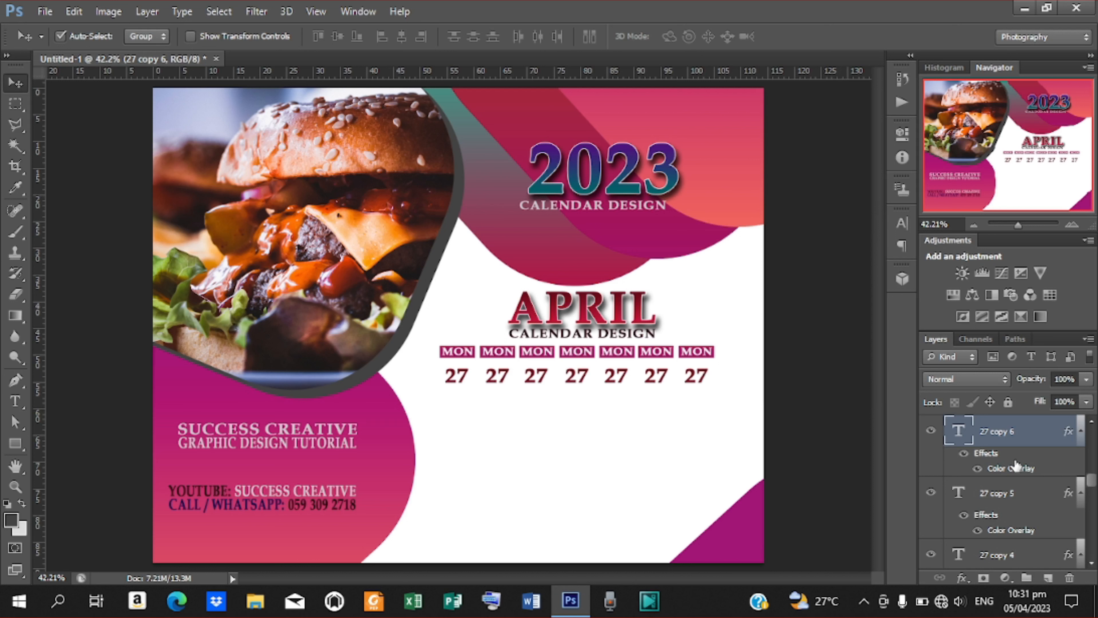
scroll(1091, 481, up, 3)
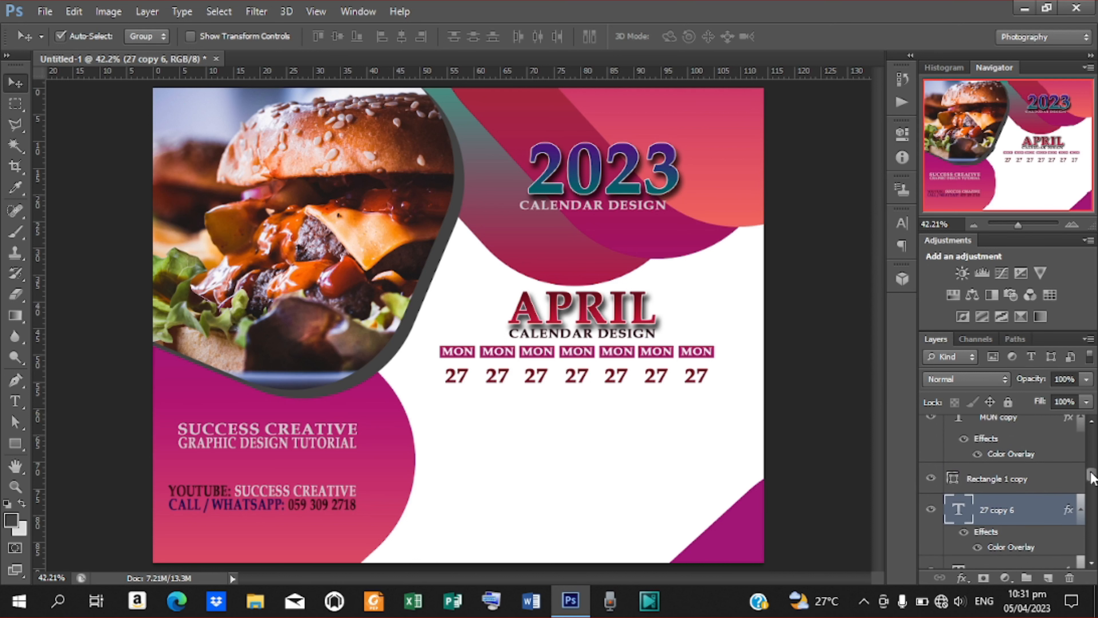
scroll(1091, 476, down, 2)
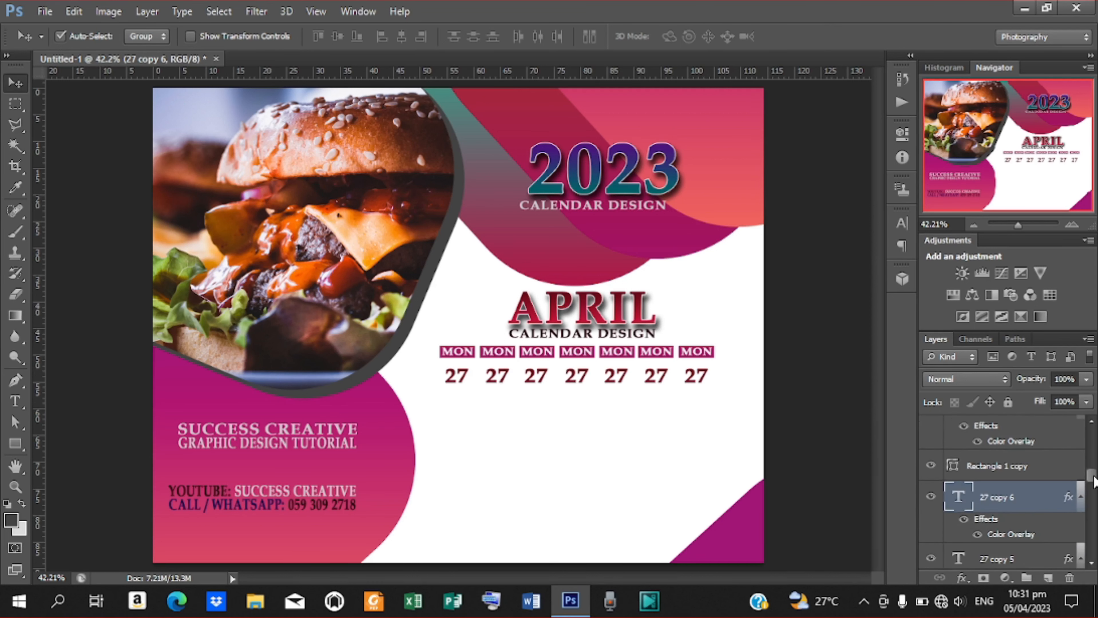
drag(1092, 480, 1095, 504)
shift+click(1008, 497)
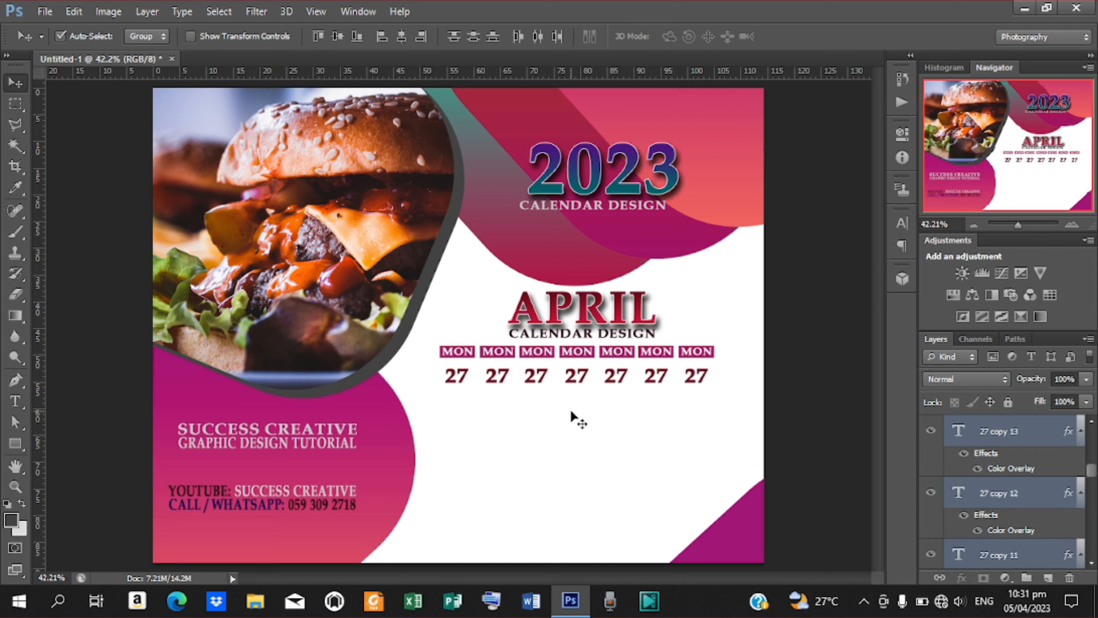
drag(575, 378, 576, 396)
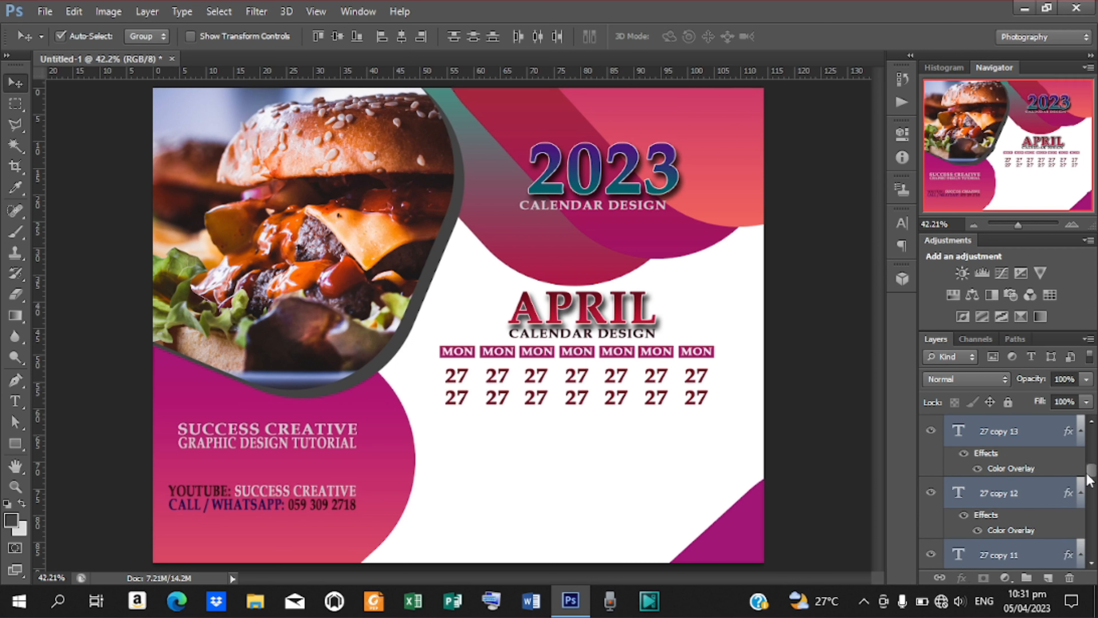
Duplicate both date rows and move the copies down as rows three and four.
scroll(1072, 476, up, 2)
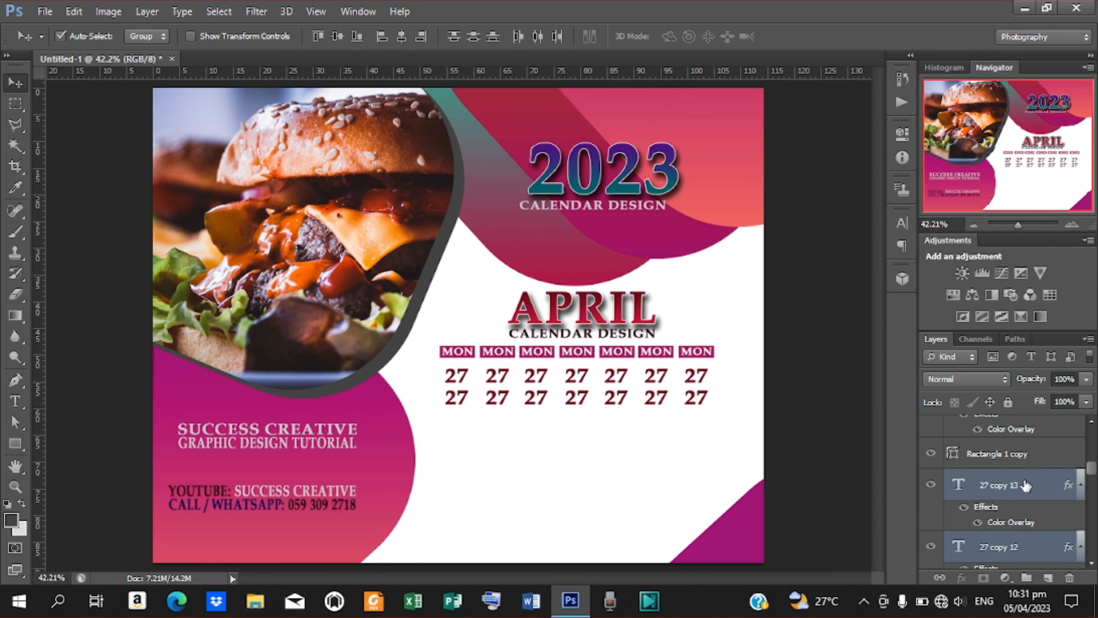
click(1038, 481)
drag(1091, 469, 1095, 514)
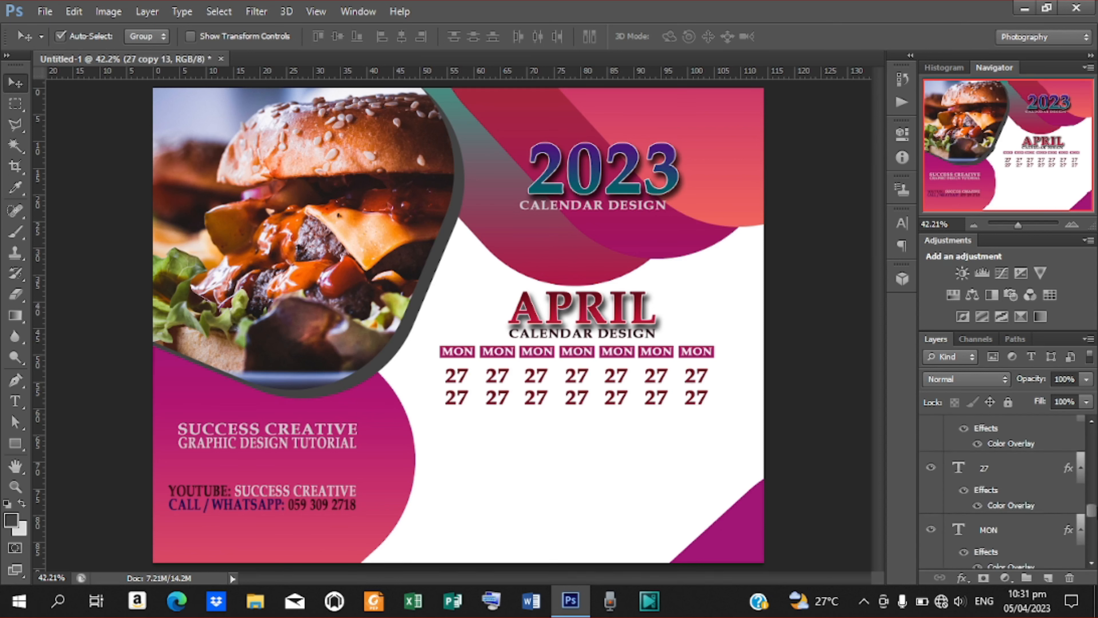
shift+click(994, 470)
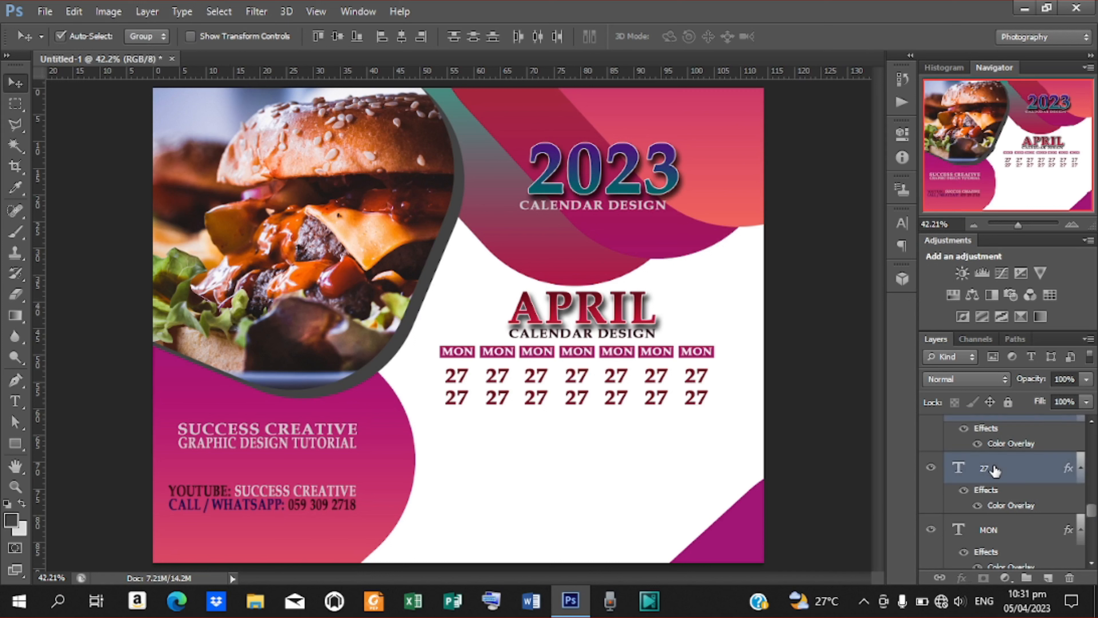
key(ctrl+j)
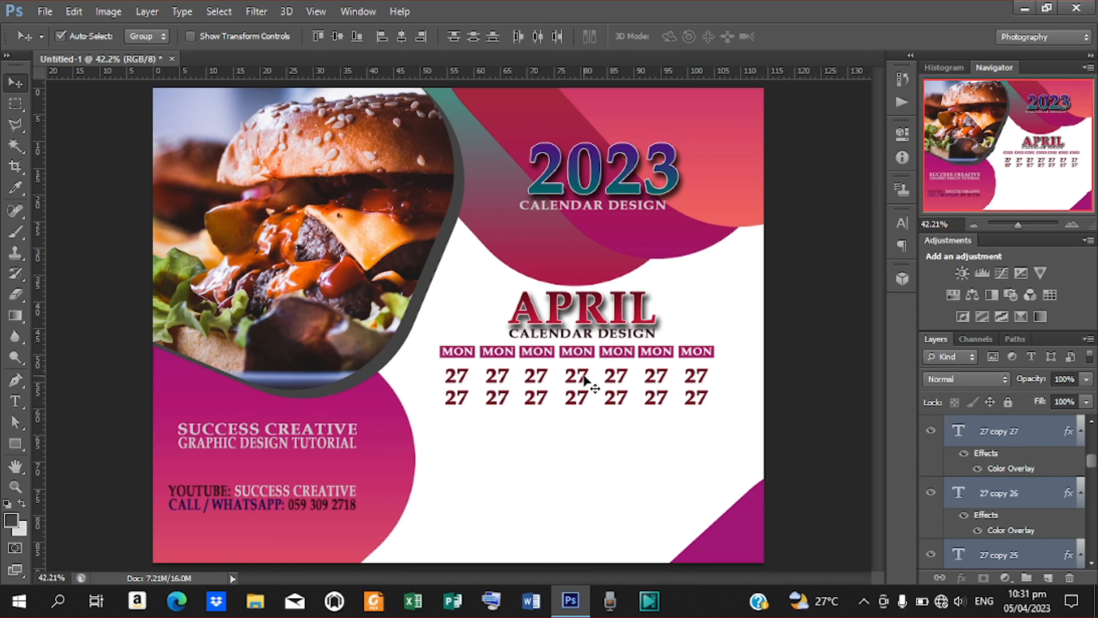
drag(585, 378, 581, 424)
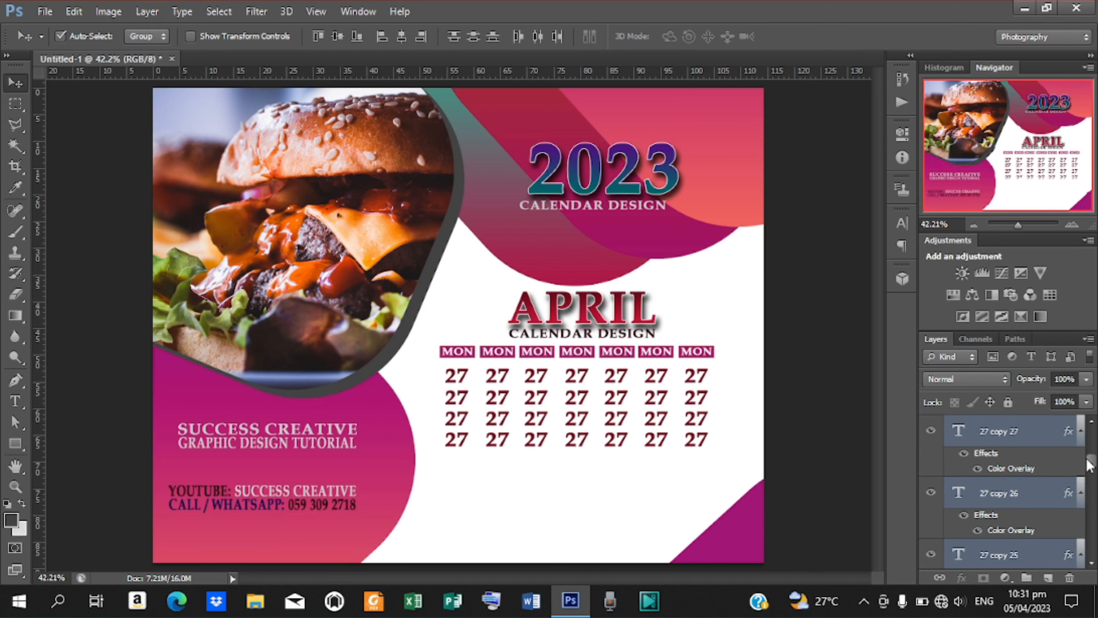
scroll(1092, 465, up, 3)
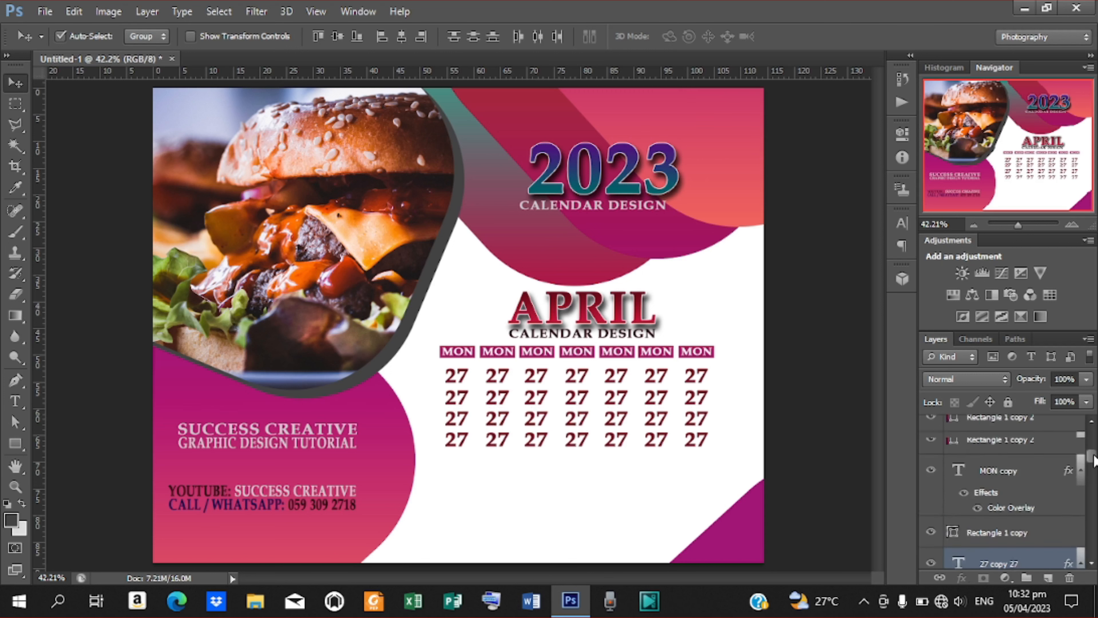
scroll(1094, 462, down, 1)
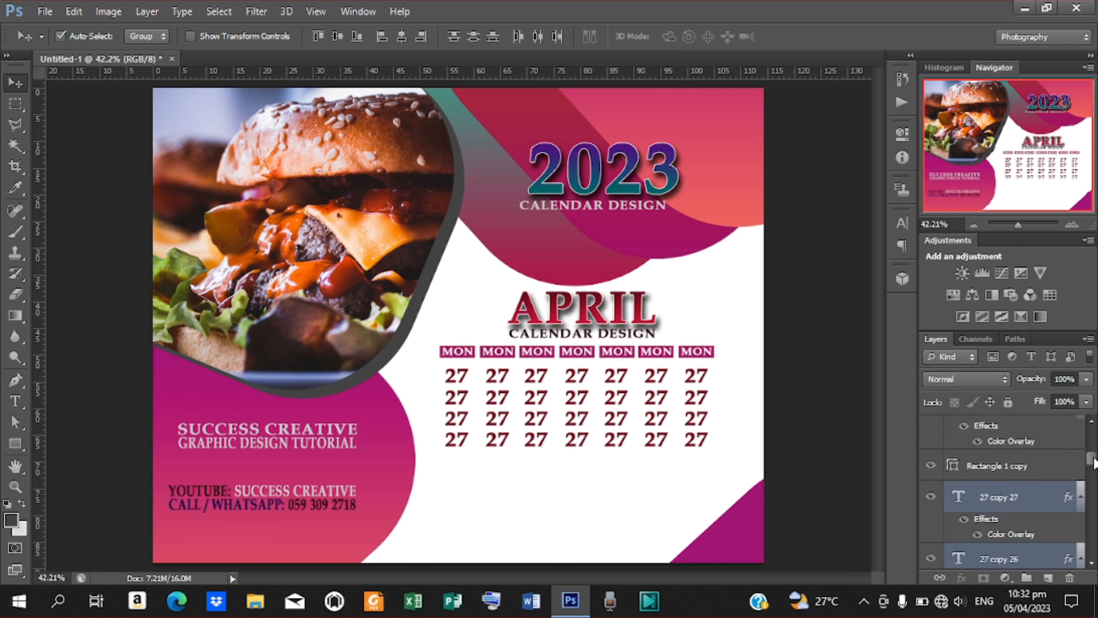
click(1016, 502)
Duplicate the bottom row's seven 27s and nudge the copy down as a fifth row.
click(190, 37)
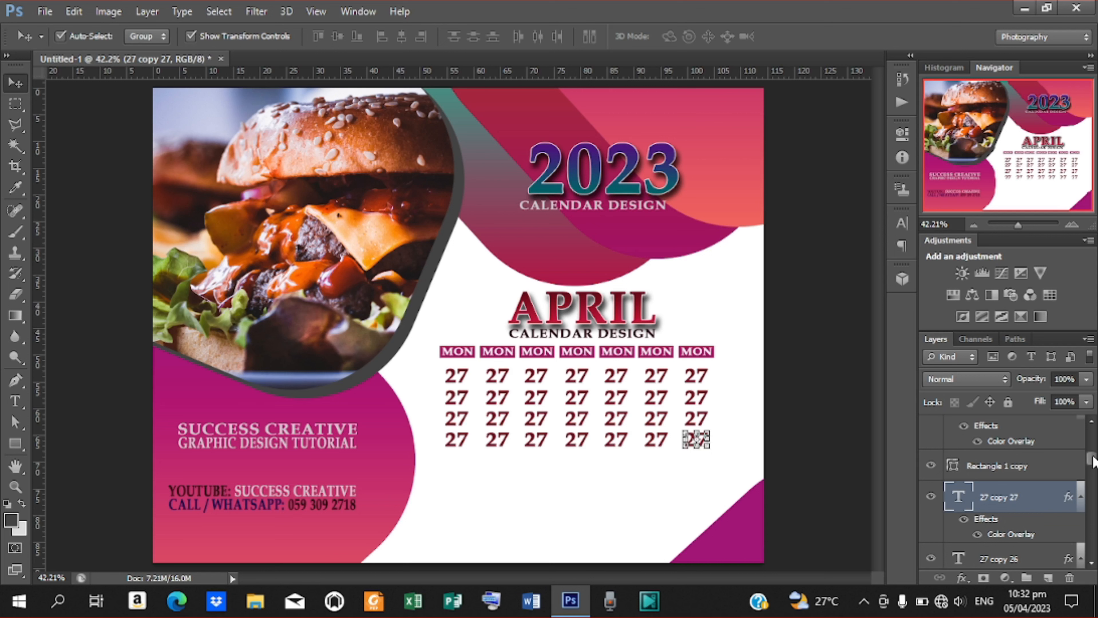
drag(1093, 457, 1093, 462)
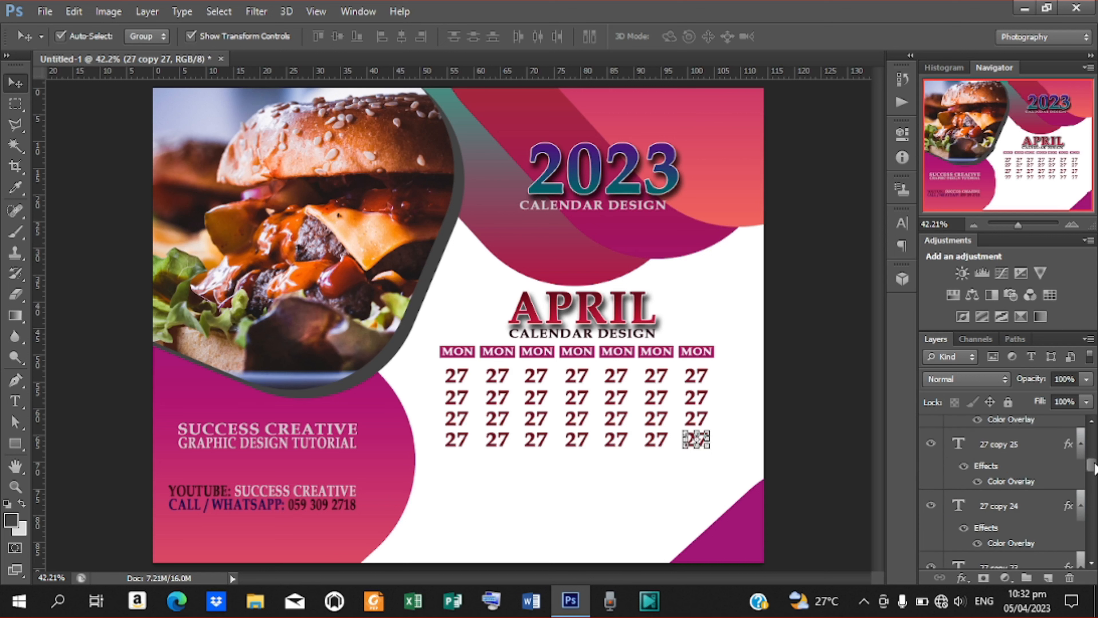
shift+click(1000, 447)
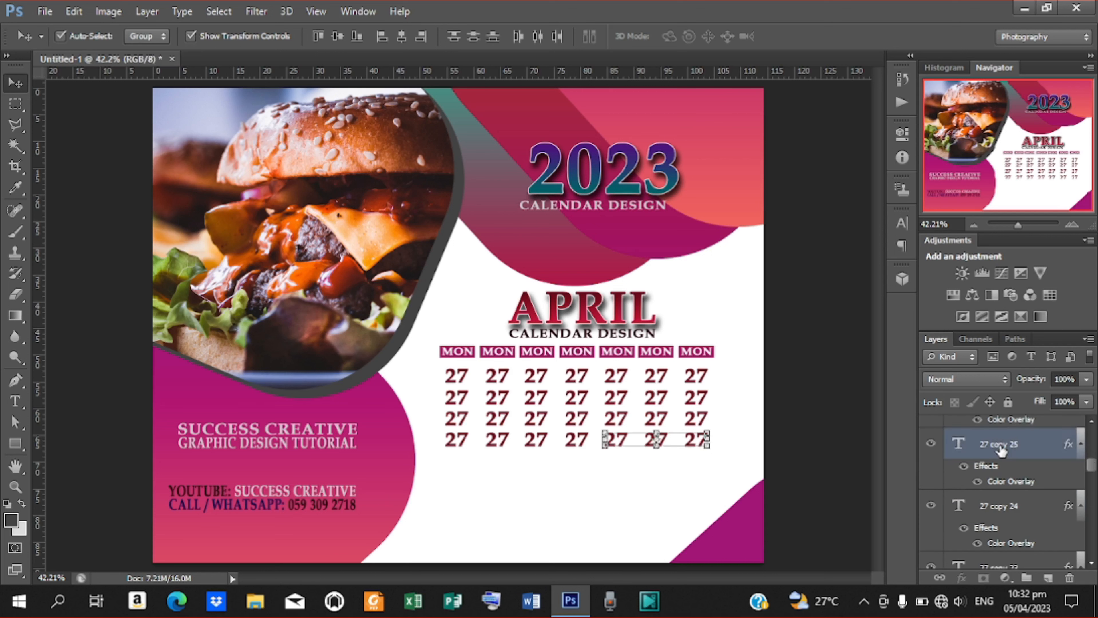
shift+click(1001, 512)
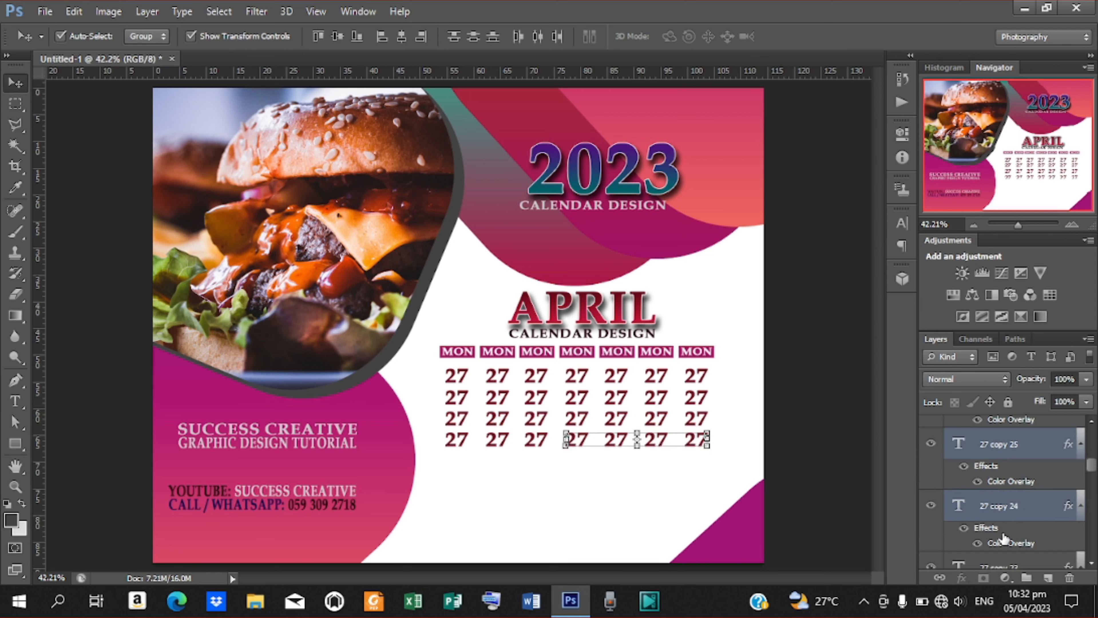
drag(1093, 470, 1092, 479)
shift+click(1017, 478)
shift+click(991, 472)
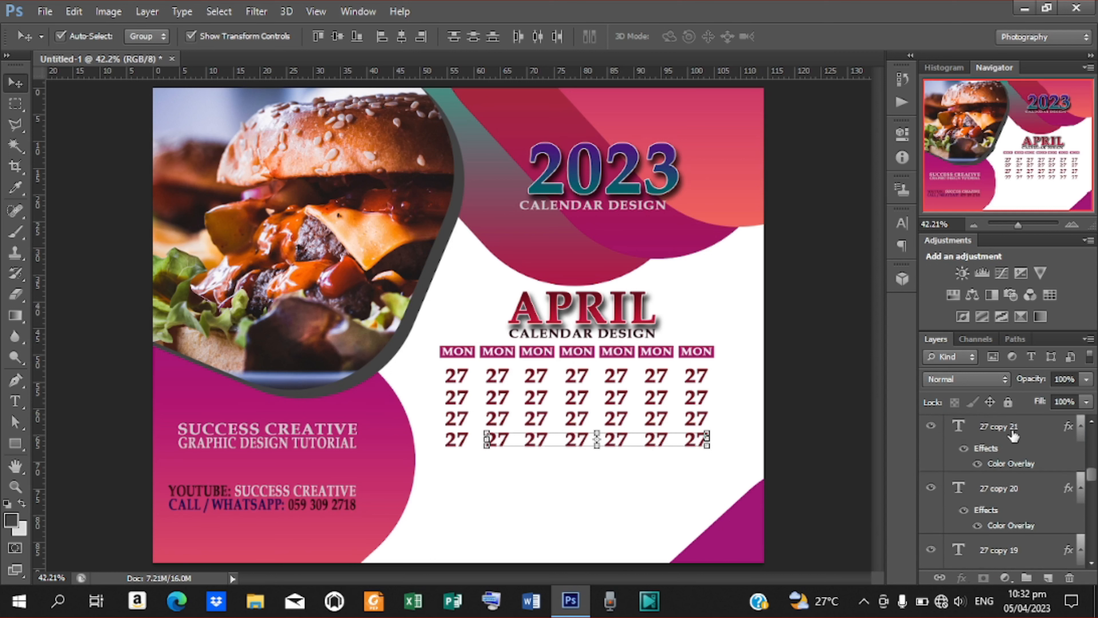
shift+click(1008, 431)
key(ctrl+j)
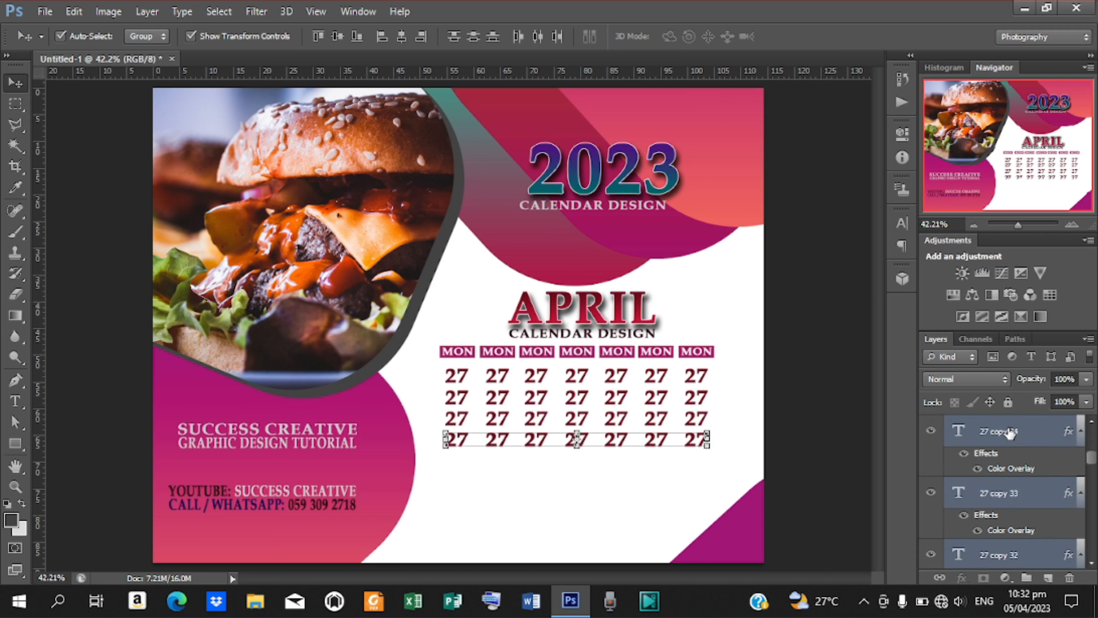
key(Down)
key(Down)
key(Down)
key(Down)
key(Down)
key(Down)
key(Down)
key(Down)
key(Down)
key(Down)
key(Down)
key(Down)
key(Down)
key(Down)
key(Down)
key(Down)
key(Down)
key(Down)
key(Down)
key(Down)
key(Down)
key(Down)
key(Down)
key(Down)
key(Down)
key(Down)
key(Down)
key(Down)
key(Down)
key(Down)
key(Down)
key(Down)
key(Down)
key(Down)
key(Down)
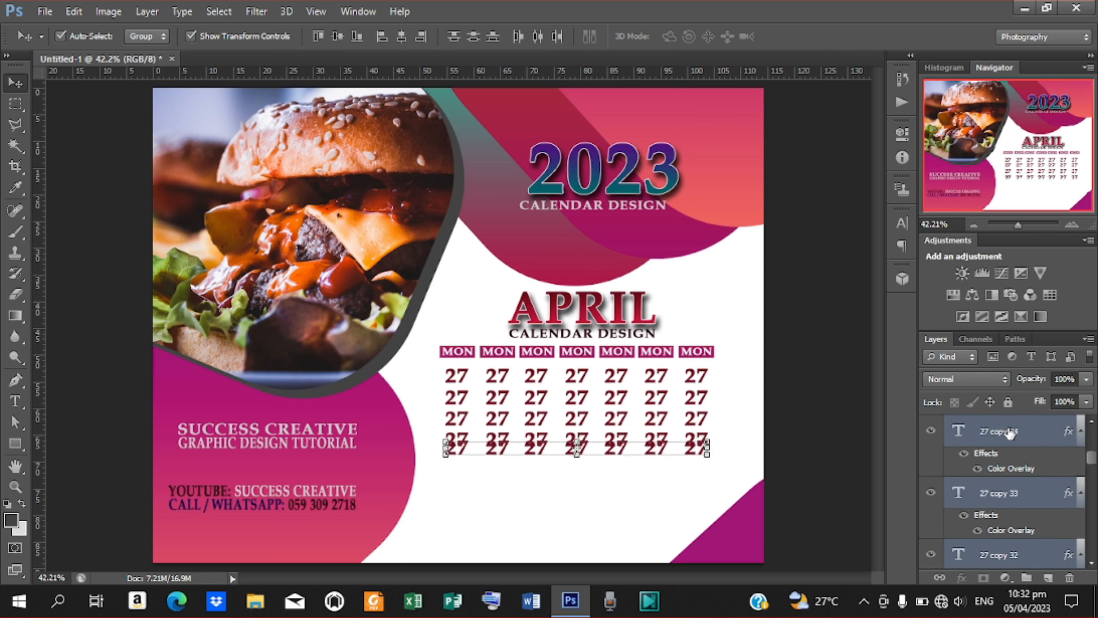
key(Down)
key(Down)
key(Down)
key(Down)
key(Down)
key(Down)
key(Down)
key(Down)
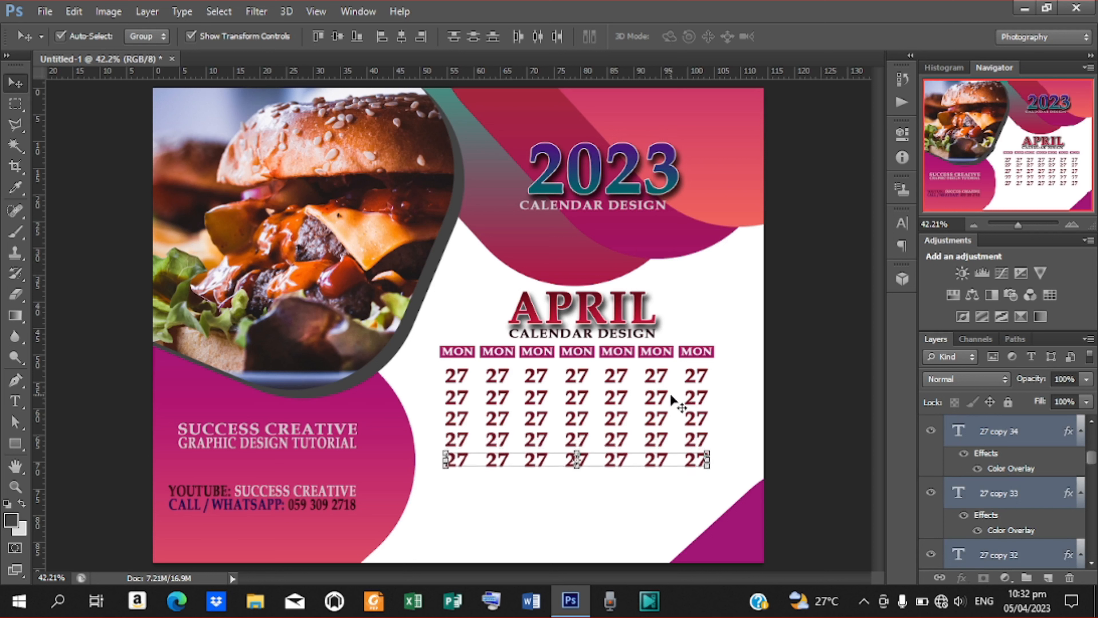
key(t)
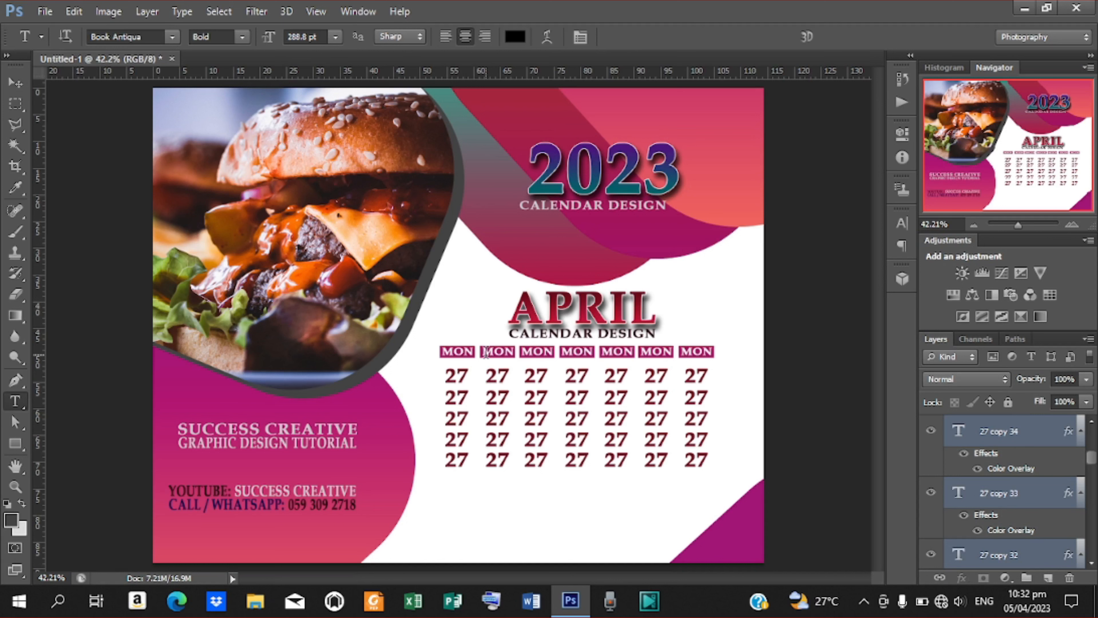
Retype the second, third and fourth headers as TUE, WED and THU.
double_click(485, 351)
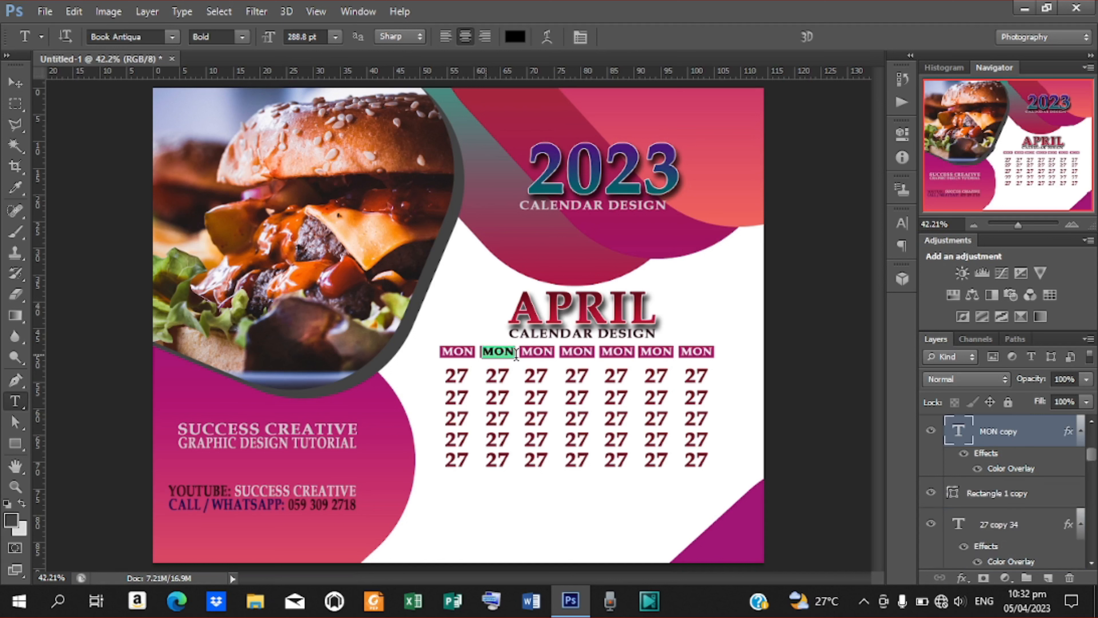
text(TUE)
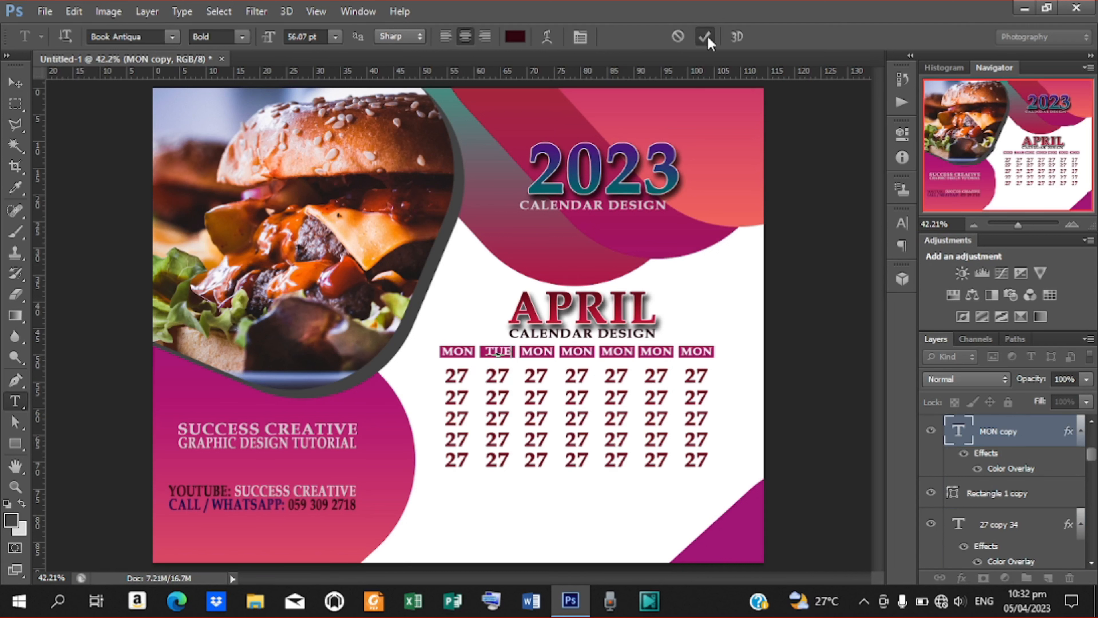
click(705, 37)
drag(522, 352, 556, 353)
text(WED)
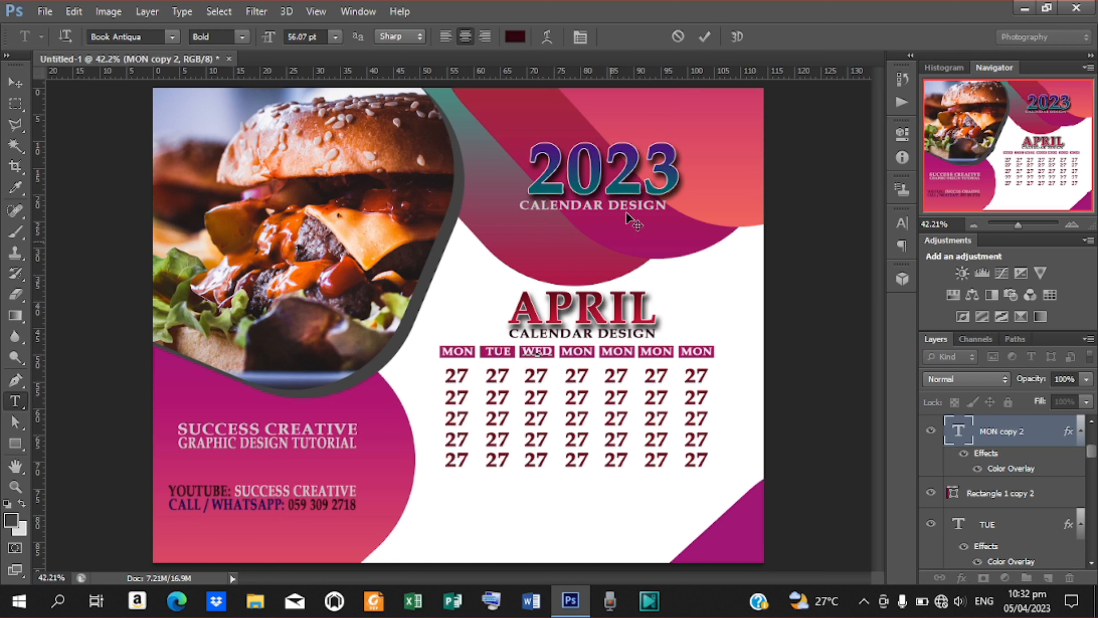
click(704, 37)
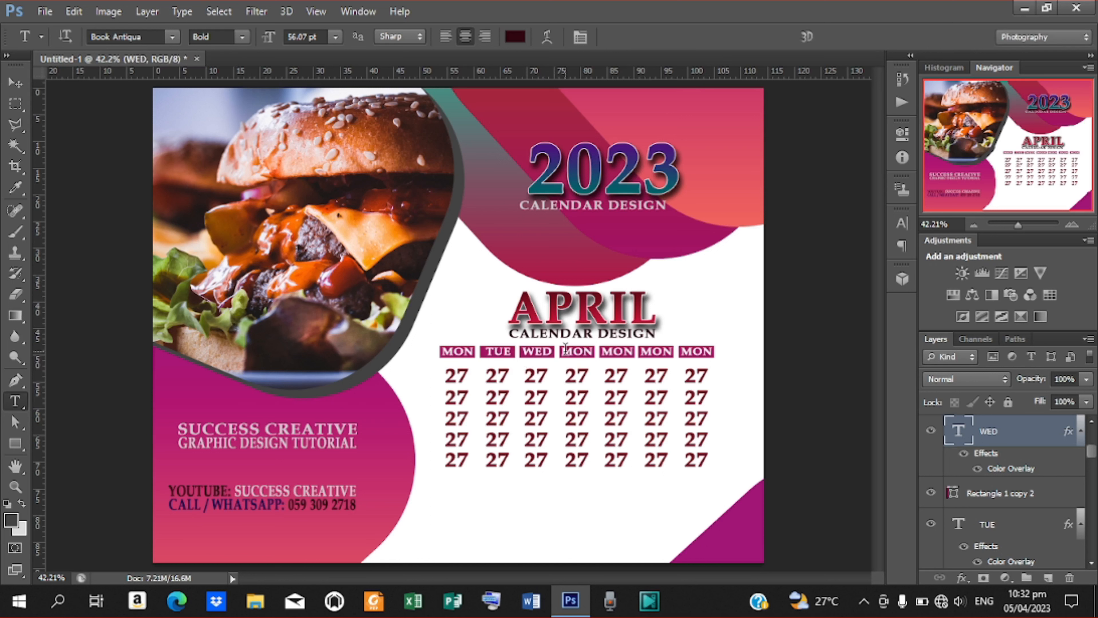
drag(564, 352, 591, 354)
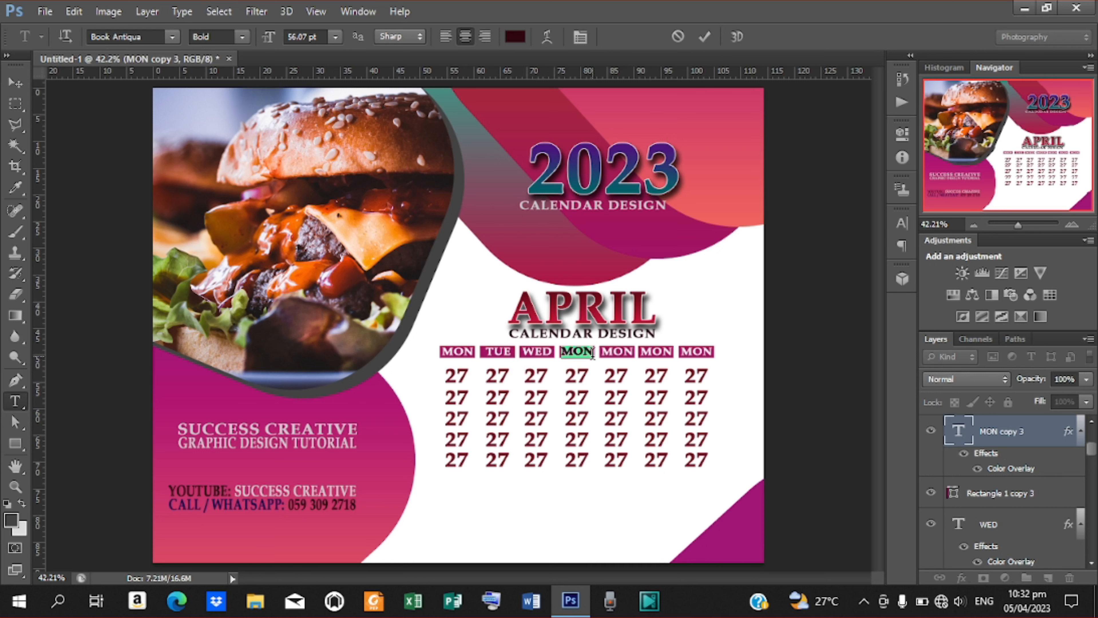
text(THU)
click(705, 37)
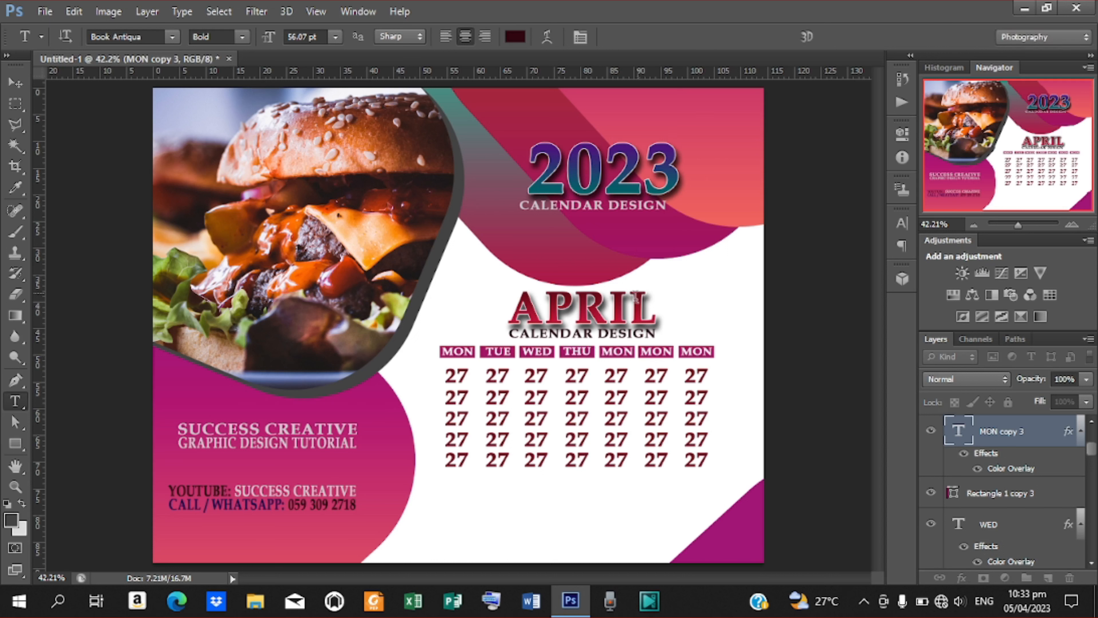
Retype the last three headers as FRI, SAT and SUN.
double_click(604, 352)
text(FRI)
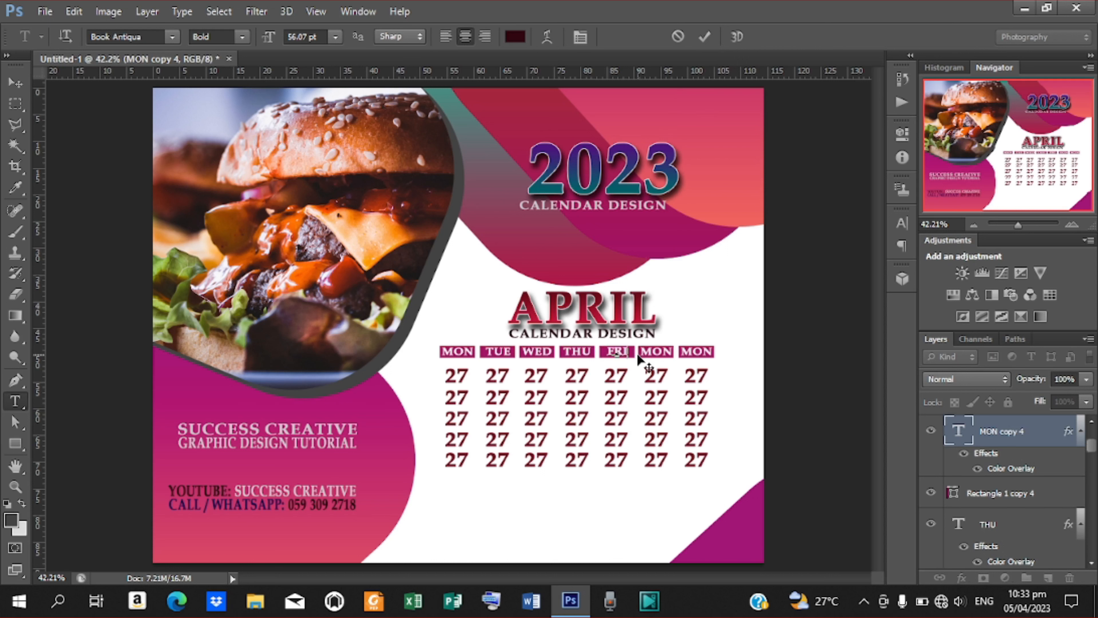
click(704, 38)
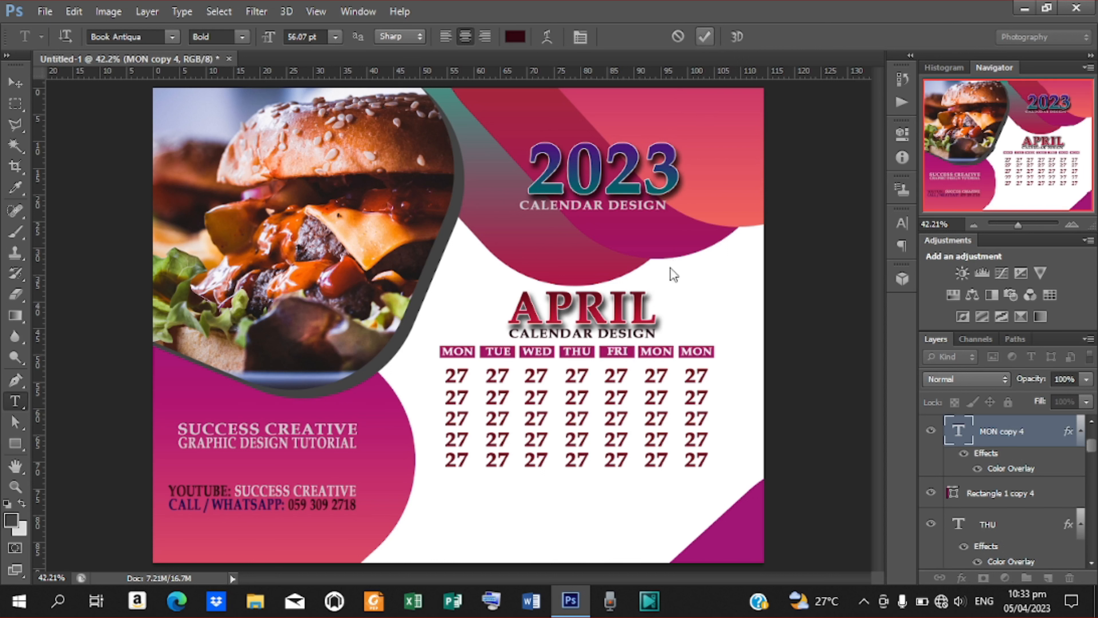
double_click(643, 352)
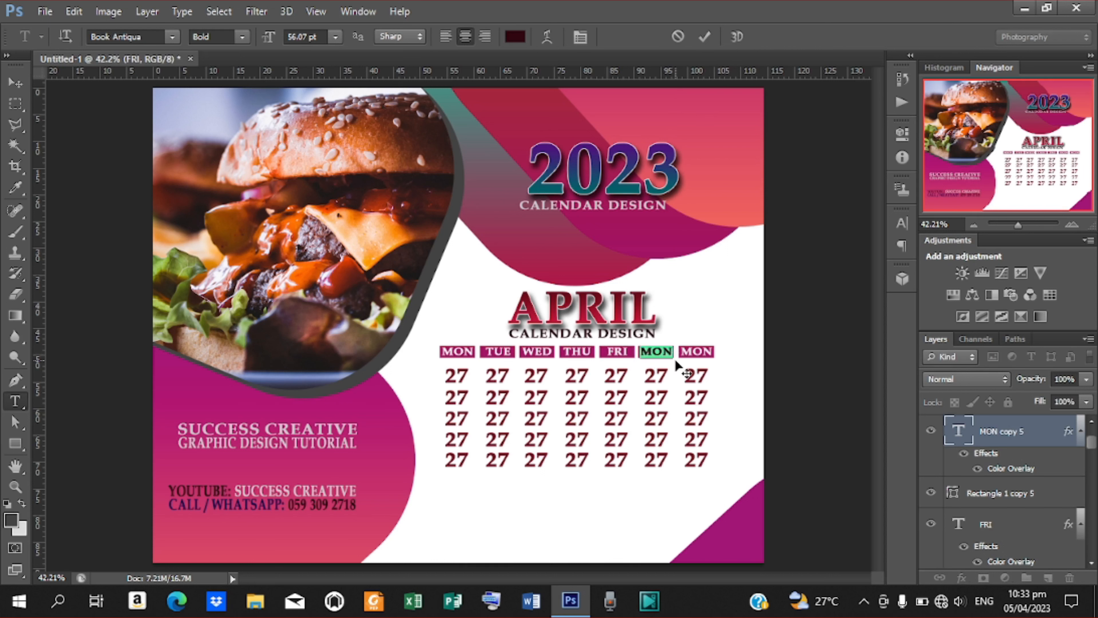
text(SAT)
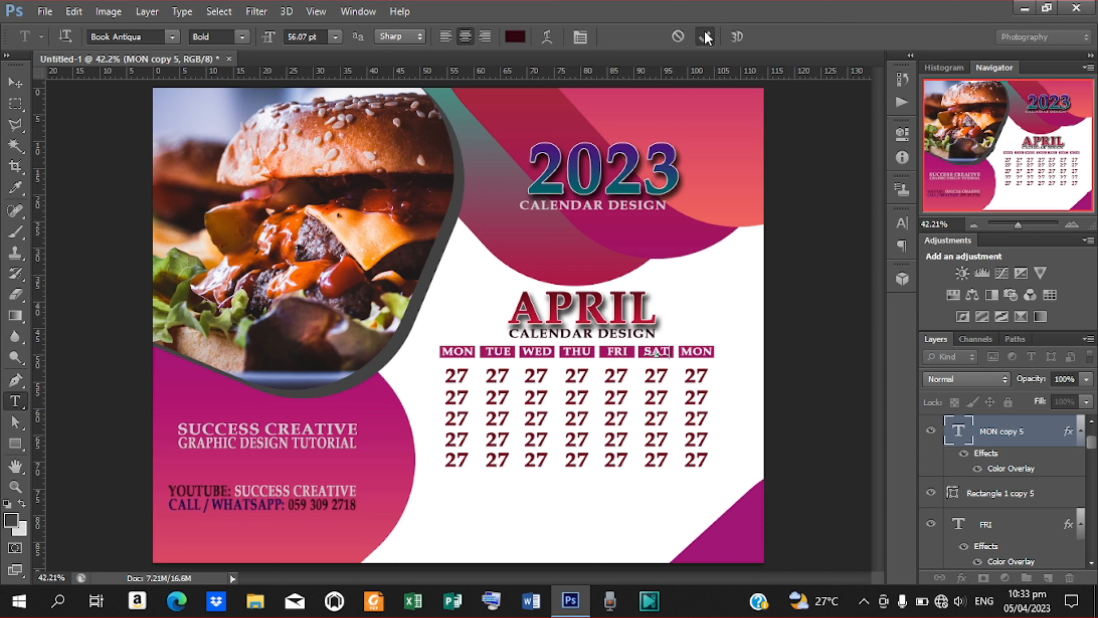
click(705, 38)
drag(682, 351, 725, 358)
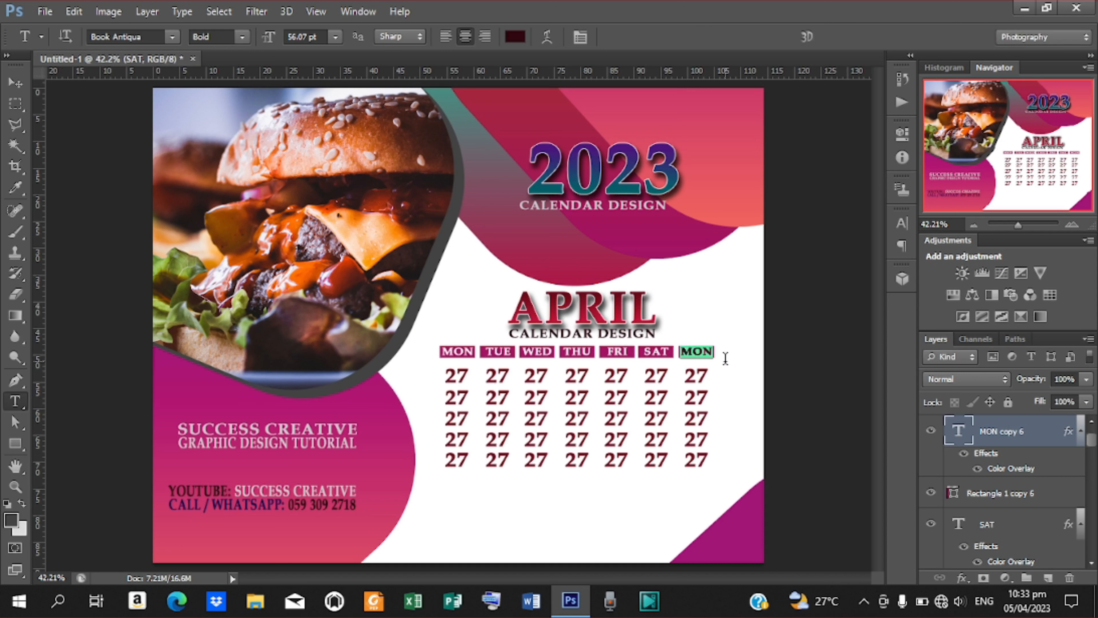
text(SUN)
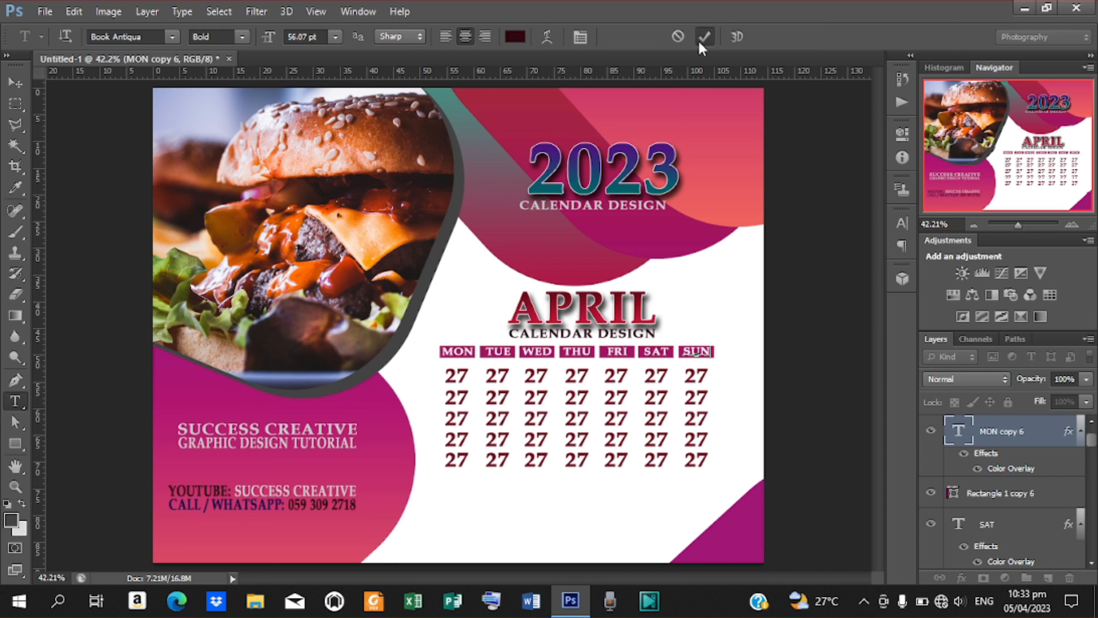
click(704, 37)
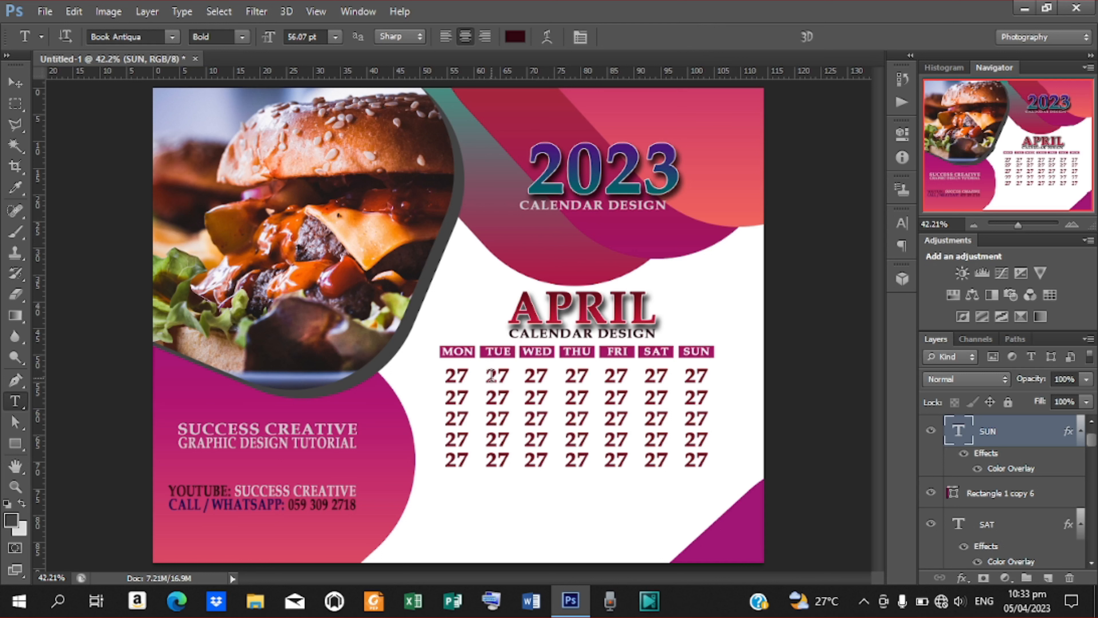
drag(491, 375, 513, 378)
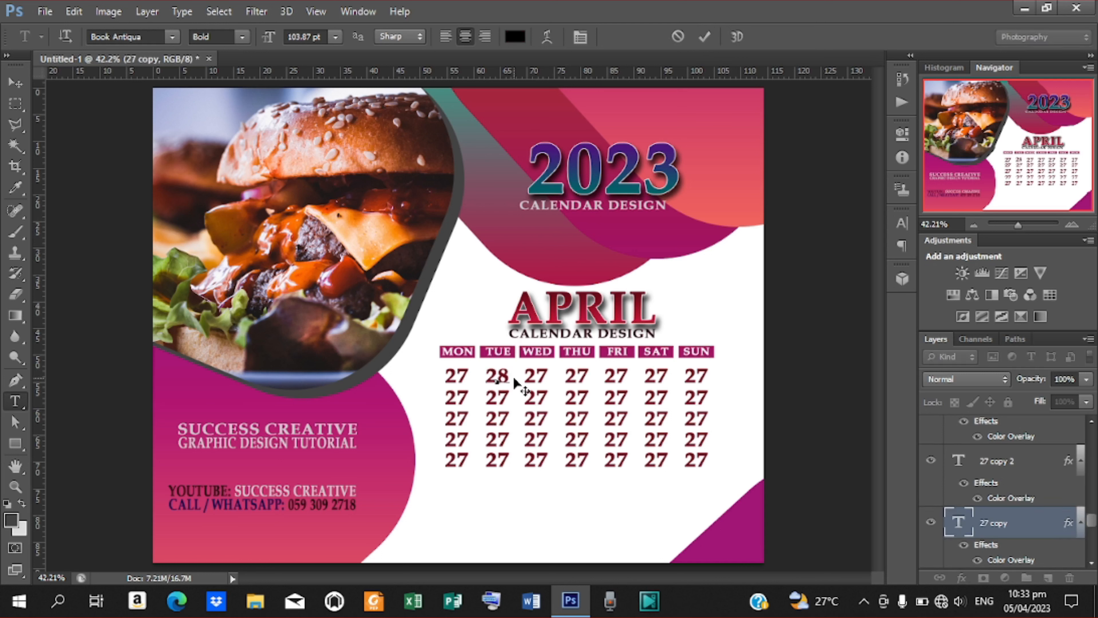
Set the first row's TUE through FRI dates to 28, 29, 30 and 31.
click(705, 36)
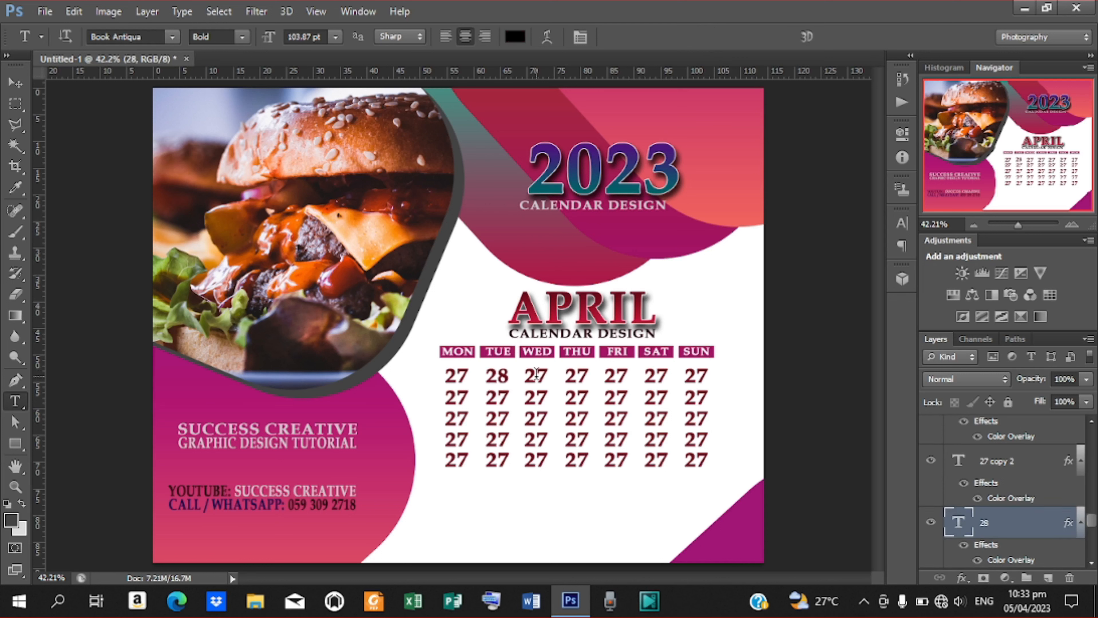
drag(527, 375, 556, 377)
text(29)
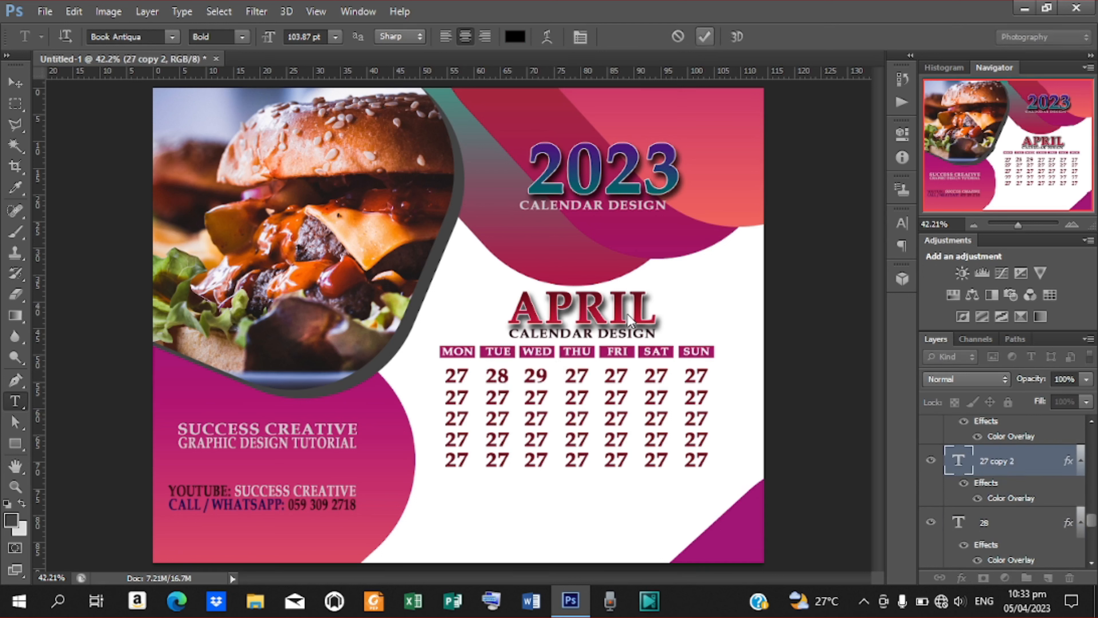
click(704, 36)
drag(566, 376, 589, 377)
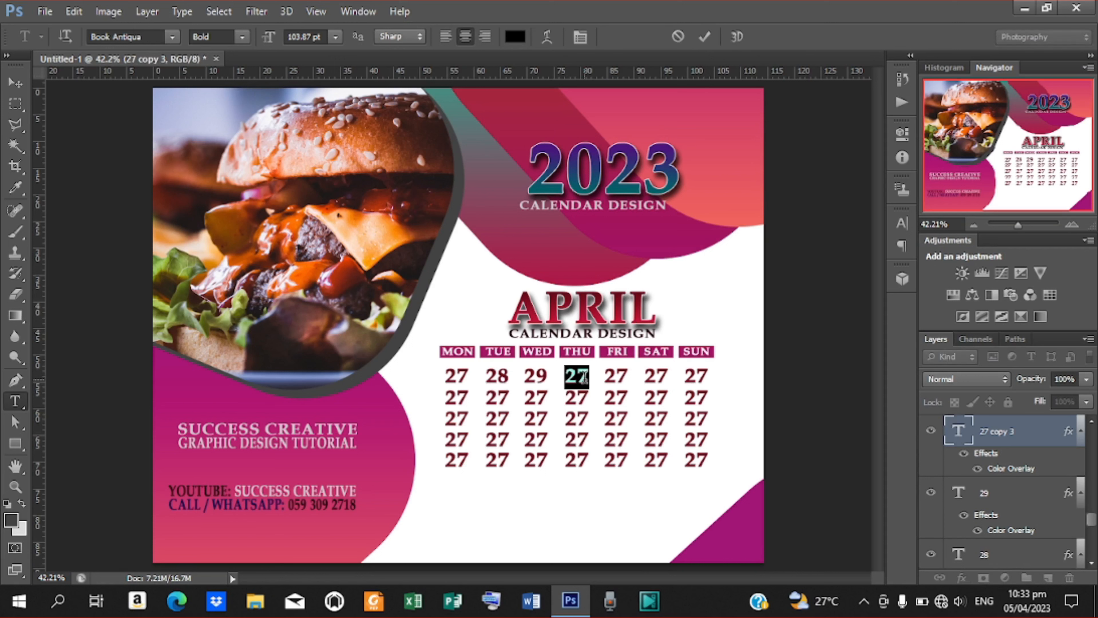
text(30)
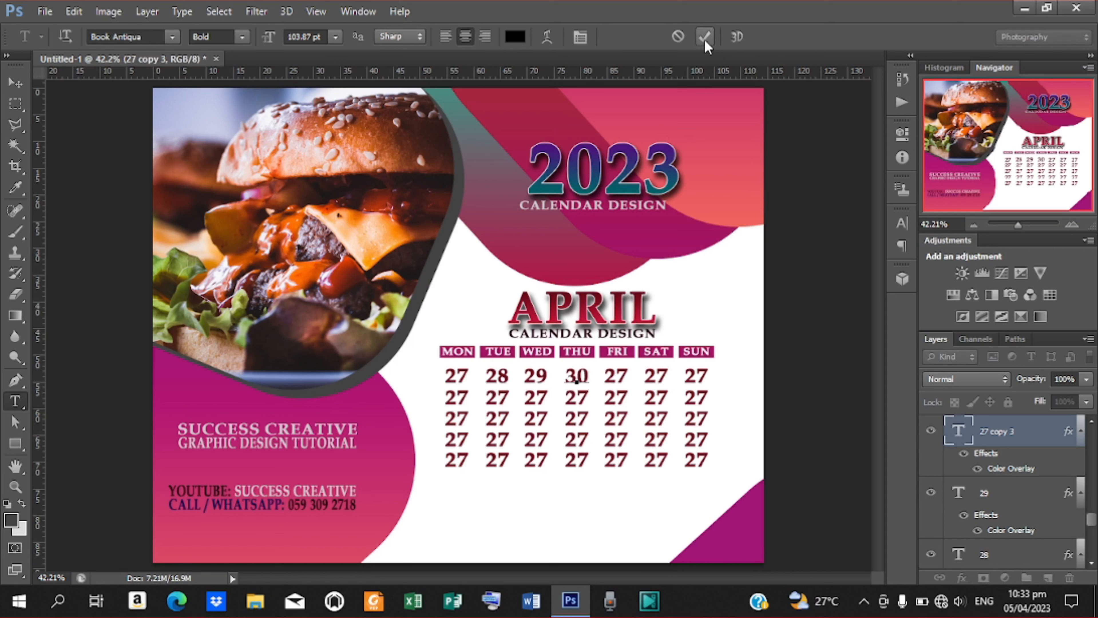
click(705, 36)
drag(605, 375, 625, 376)
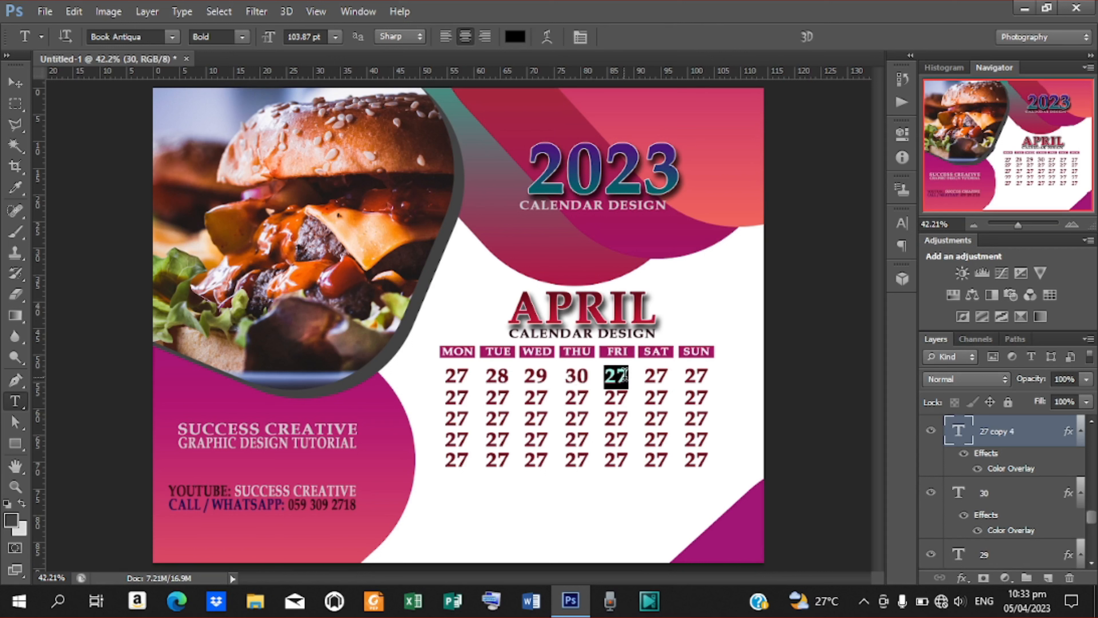
click(623, 375)
text(31)
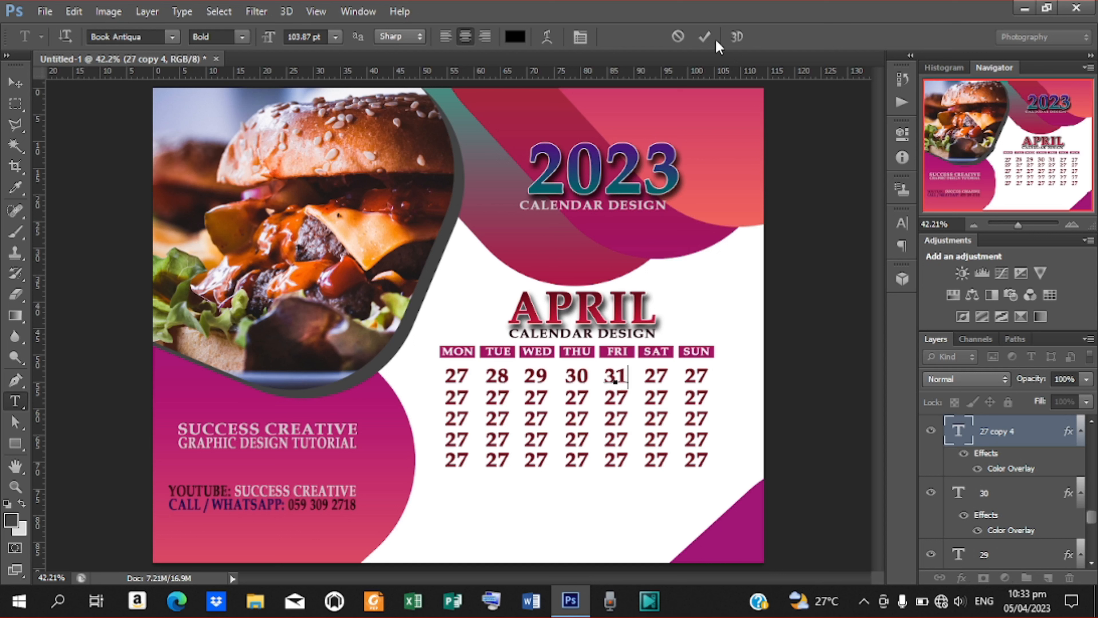
key(ctrl+Return)
Enter 01 and 02 for SAT and SUN, then start typing 03 into row two's MON date.
drag(647, 373, 668, 375)
click(663, 376)
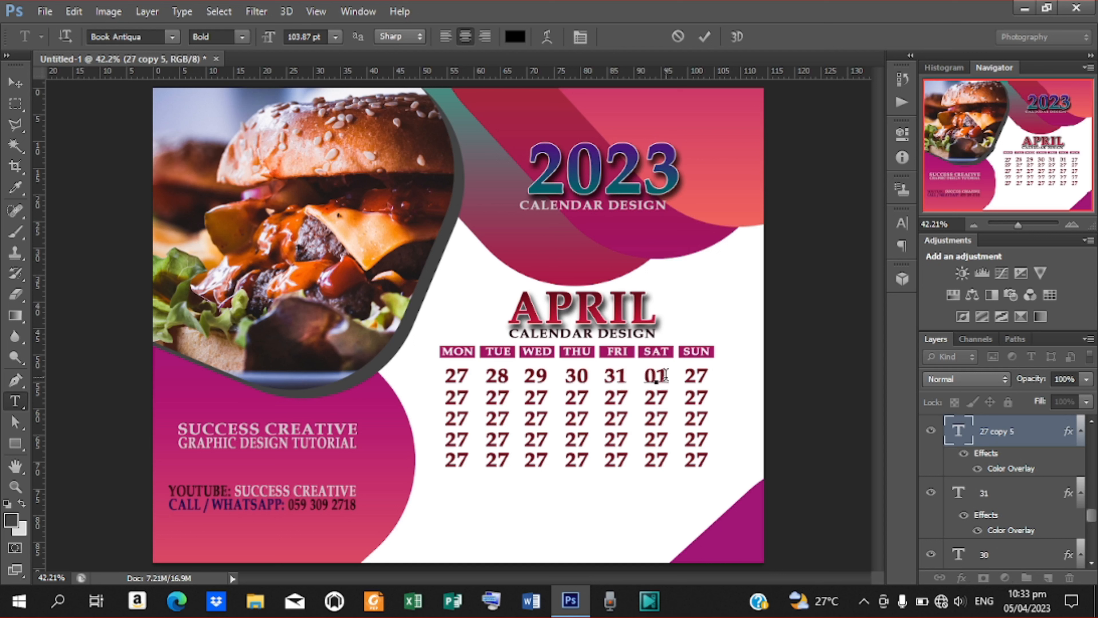
click(704, 36)
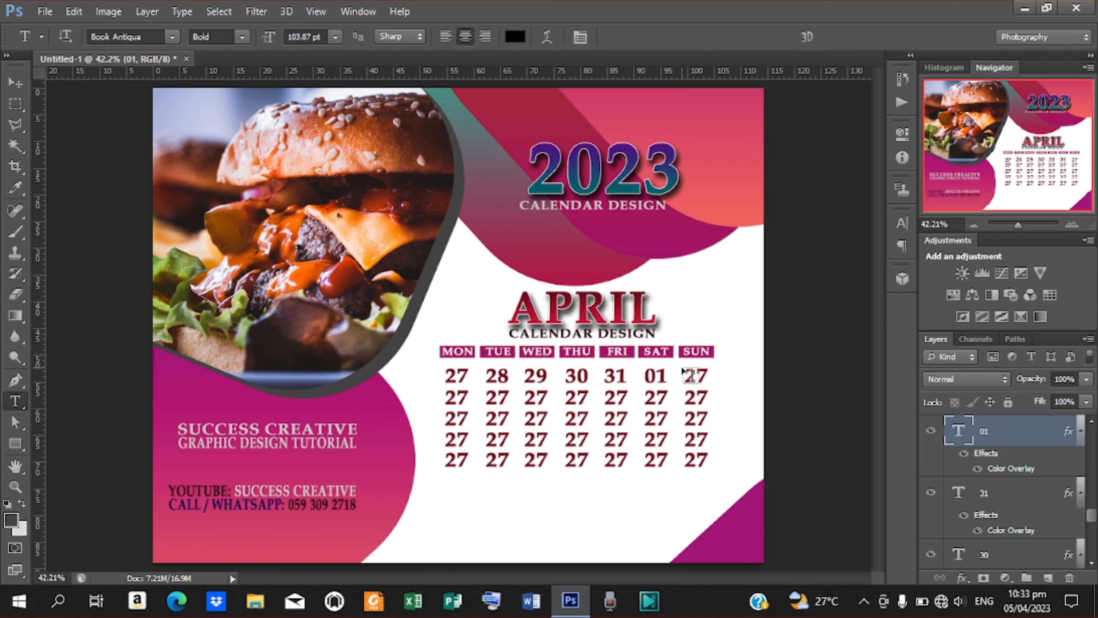
drag(684, 374, 705, 376)
text(02)
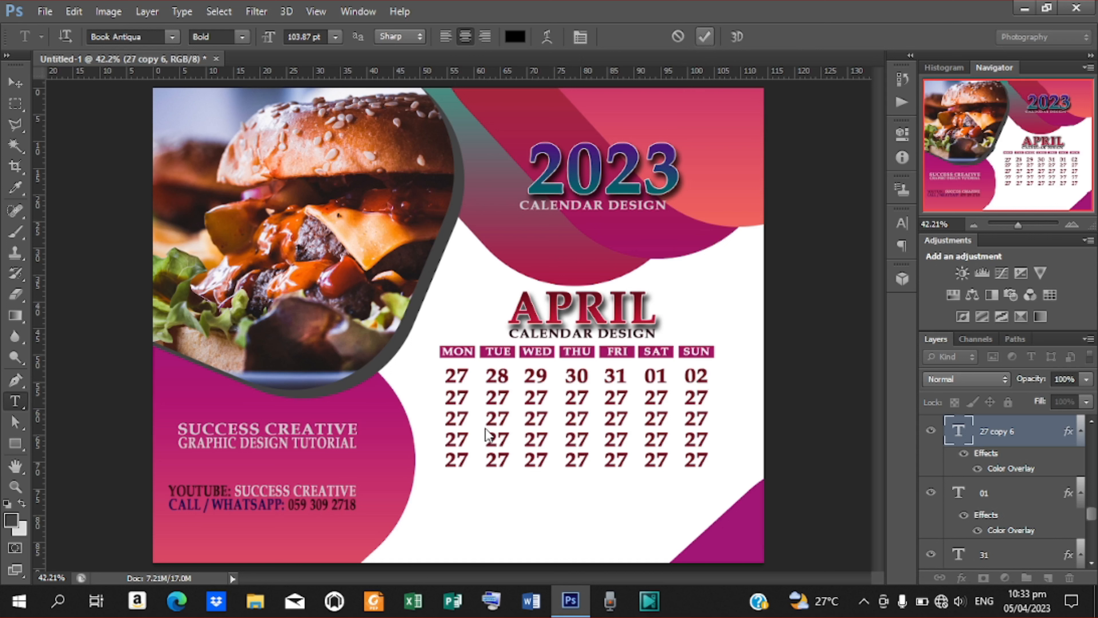
click(704, 37)
drag(446, 397, 469, 393)
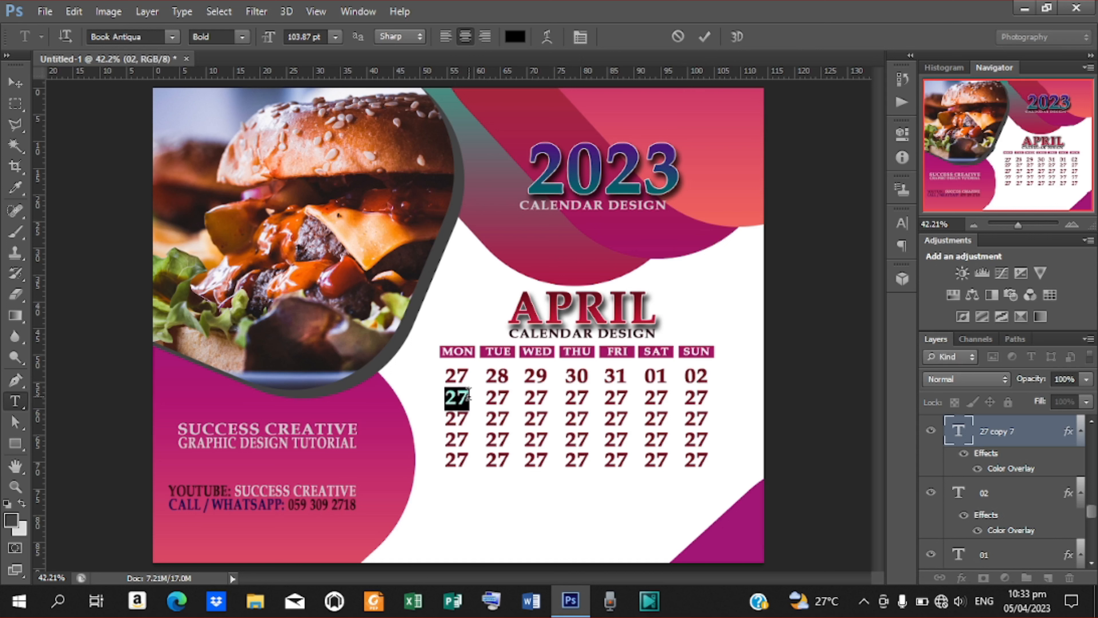
text(003)
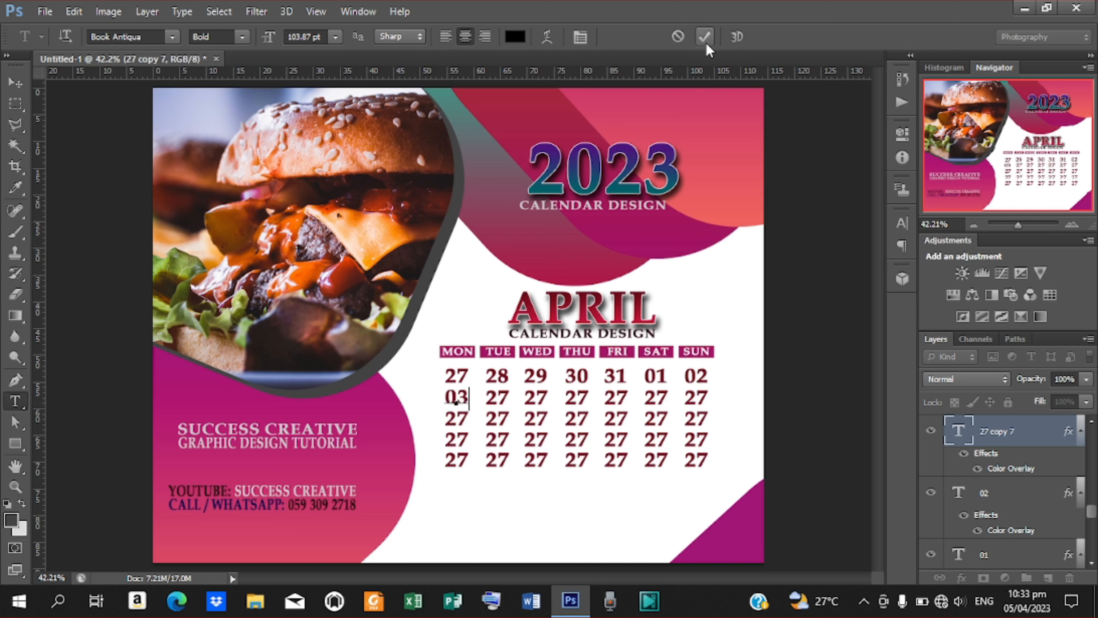
Set row two's MON through THU dates to 03, 04, 05 and 06.
click(705, 41)
drag(491, 398, 512, 397)
text(04)
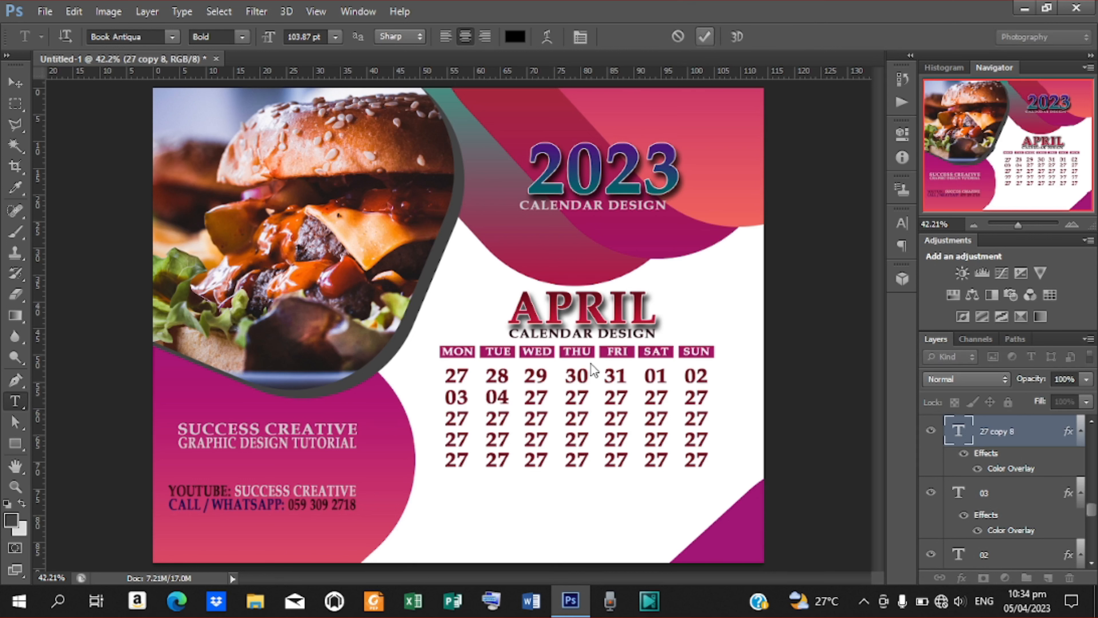
drag(524, 399, 548, 393)
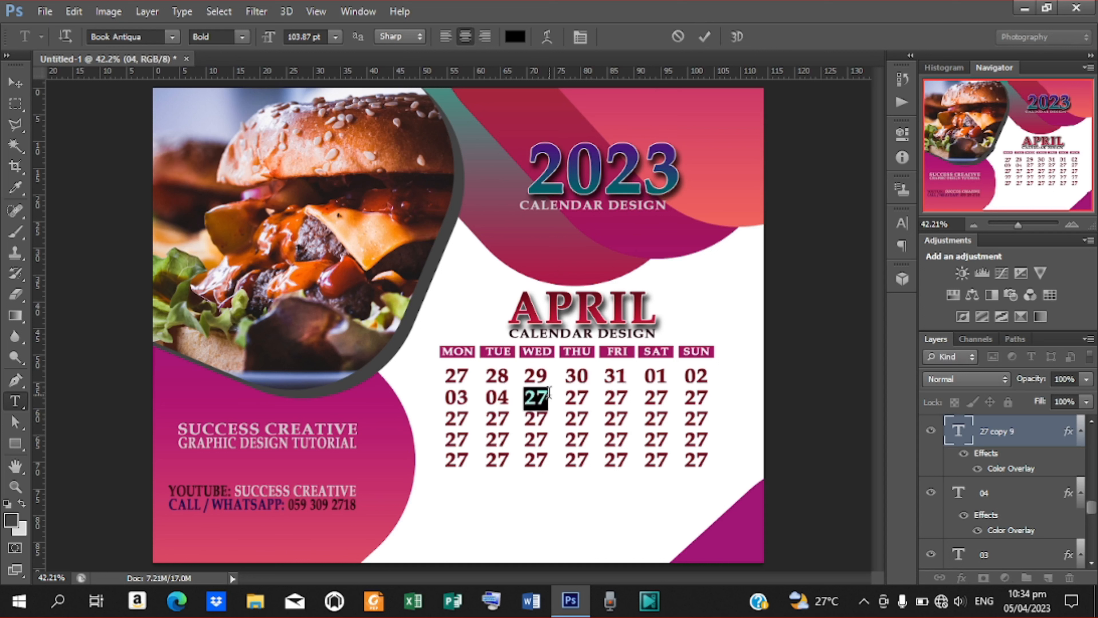
text(05)
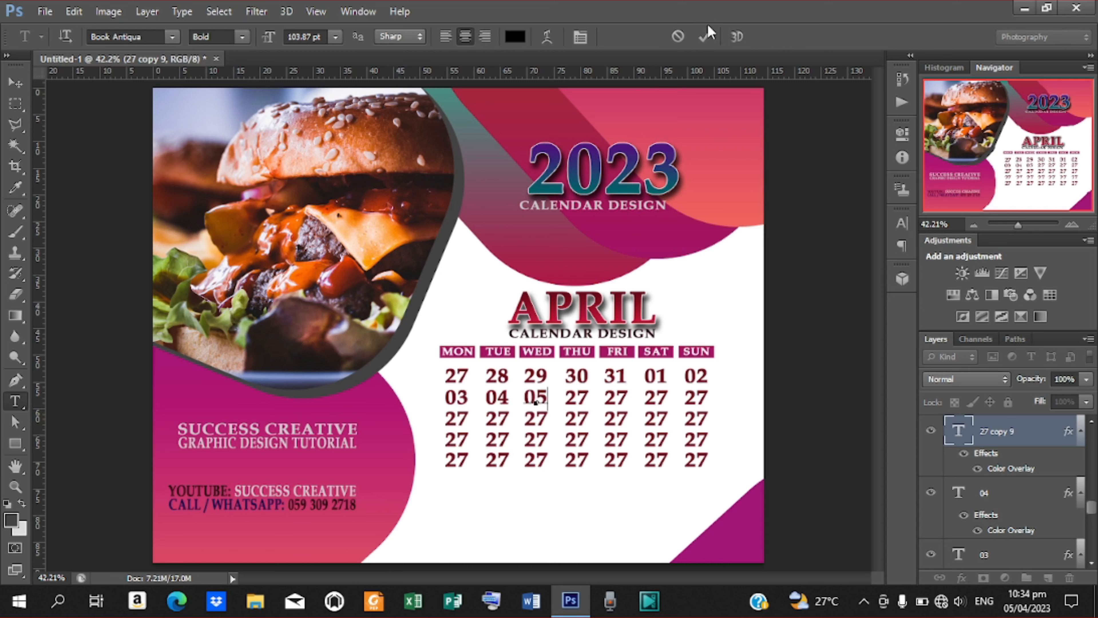
click(704, 33)
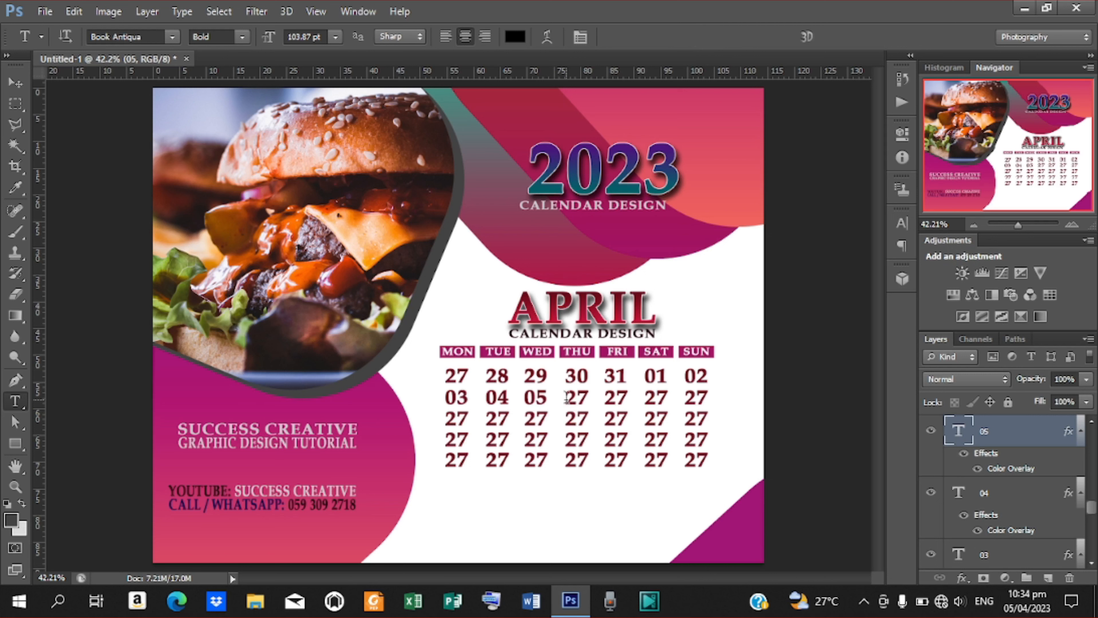
drag(566, 398, 605, 399)
text(06)
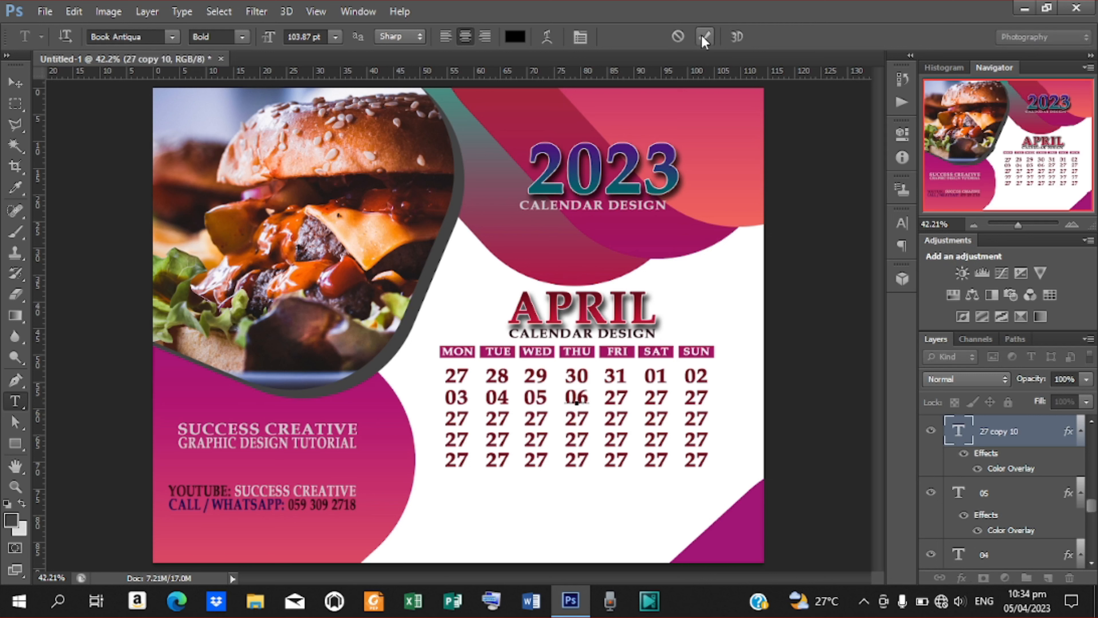
click(703, 37)
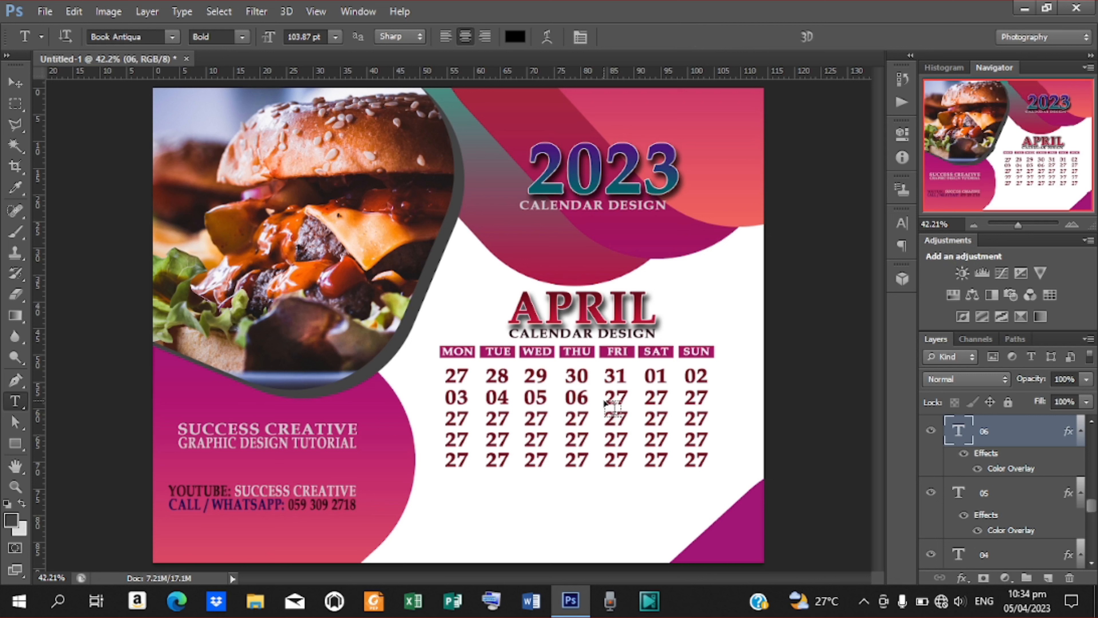
Set row two's FRI, SAT and SUN dates to 07, 08 and 09.
click(617, 396)
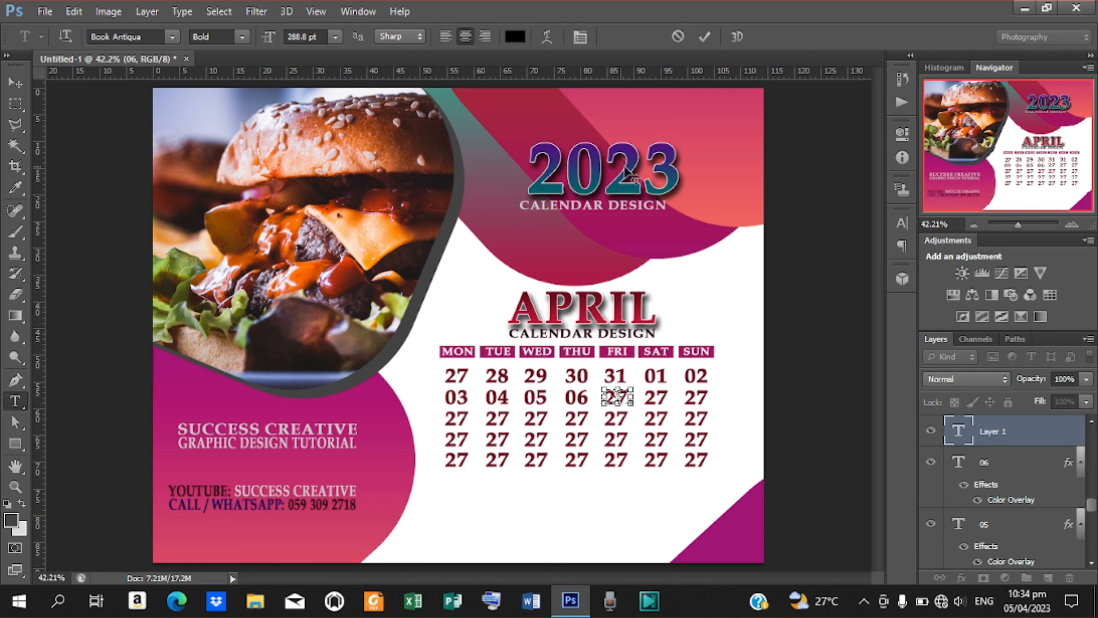
click(705, 37)
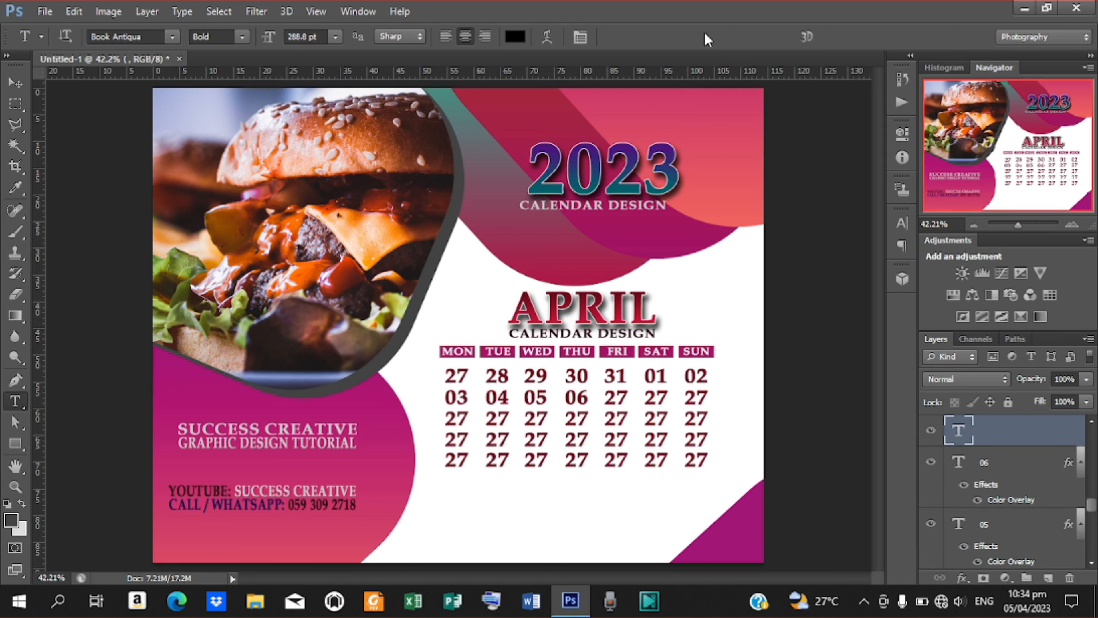
click(609, 401)
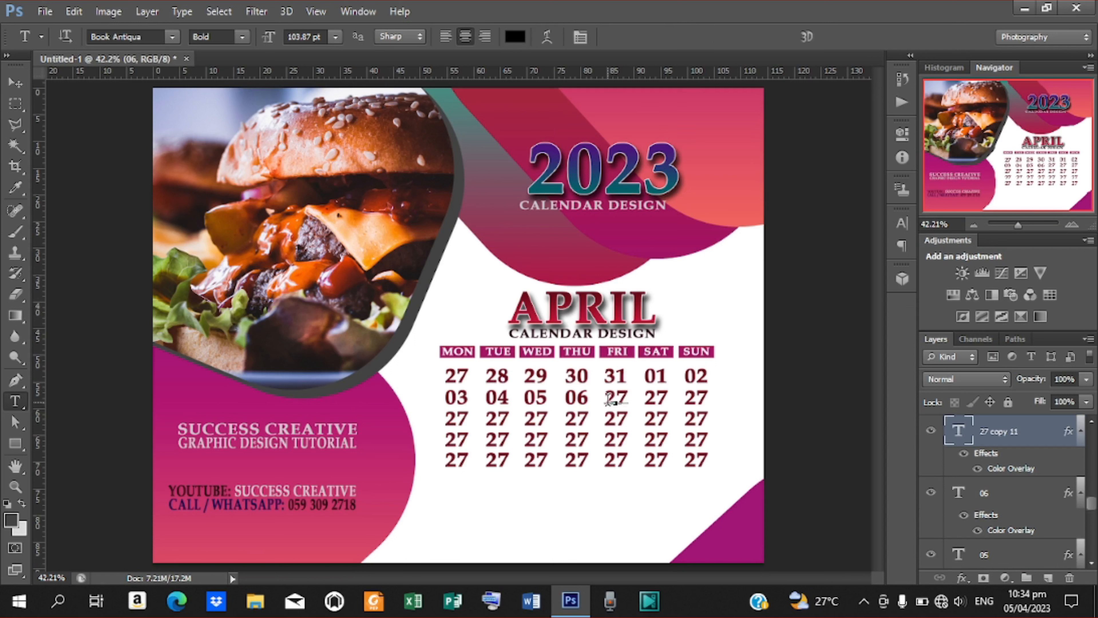
drag(606, 400, 631, 400)
text(07)
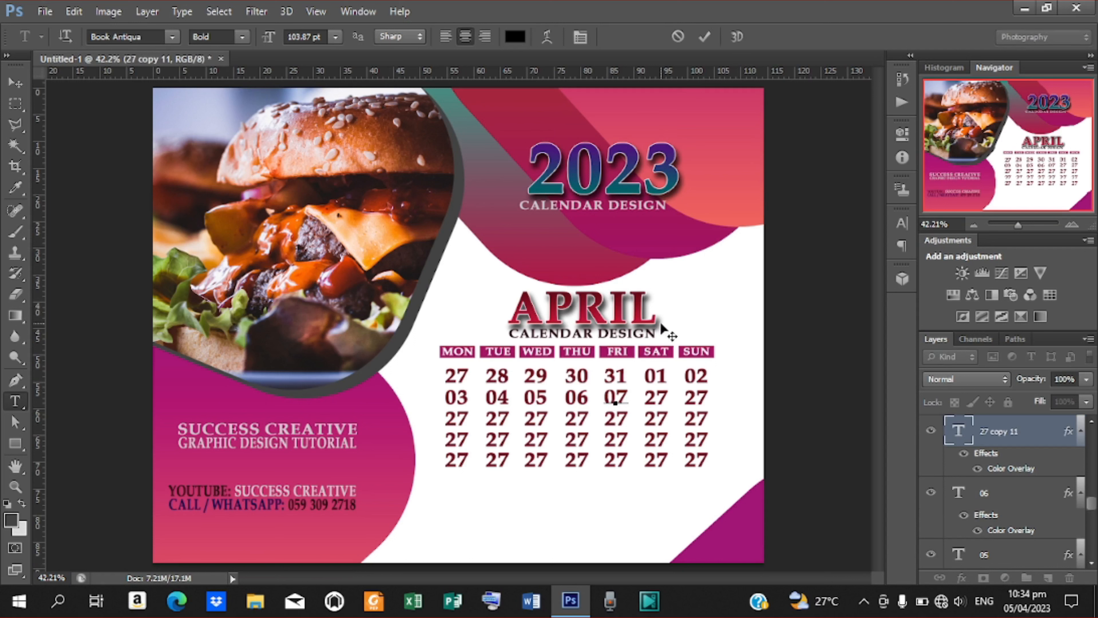
click(705, 37)
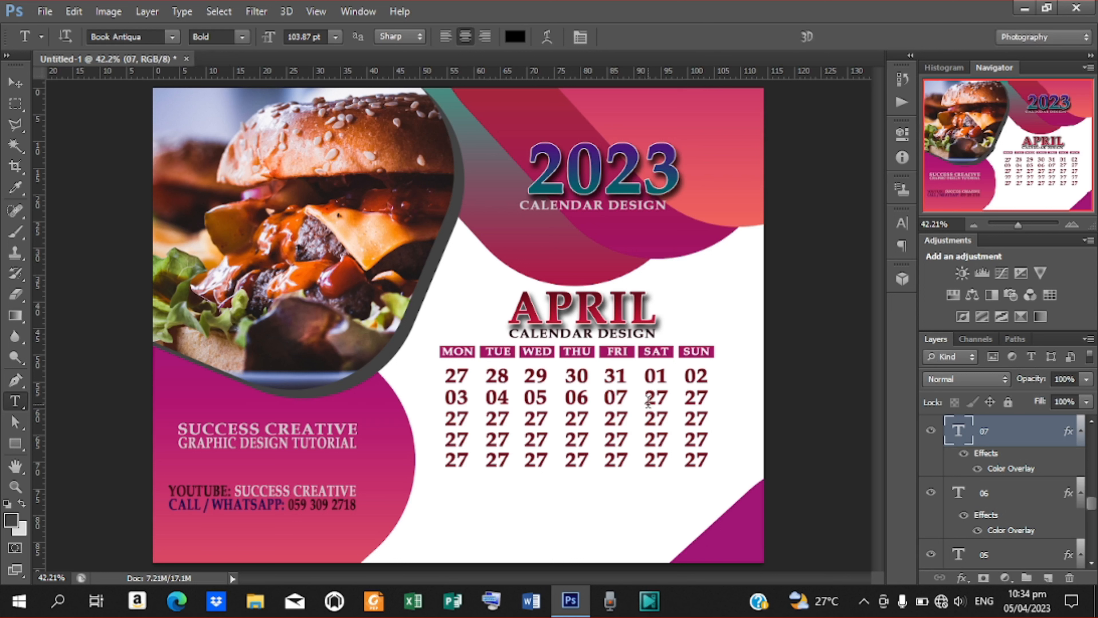
drag(646, 398, 669, 398)
text(08)
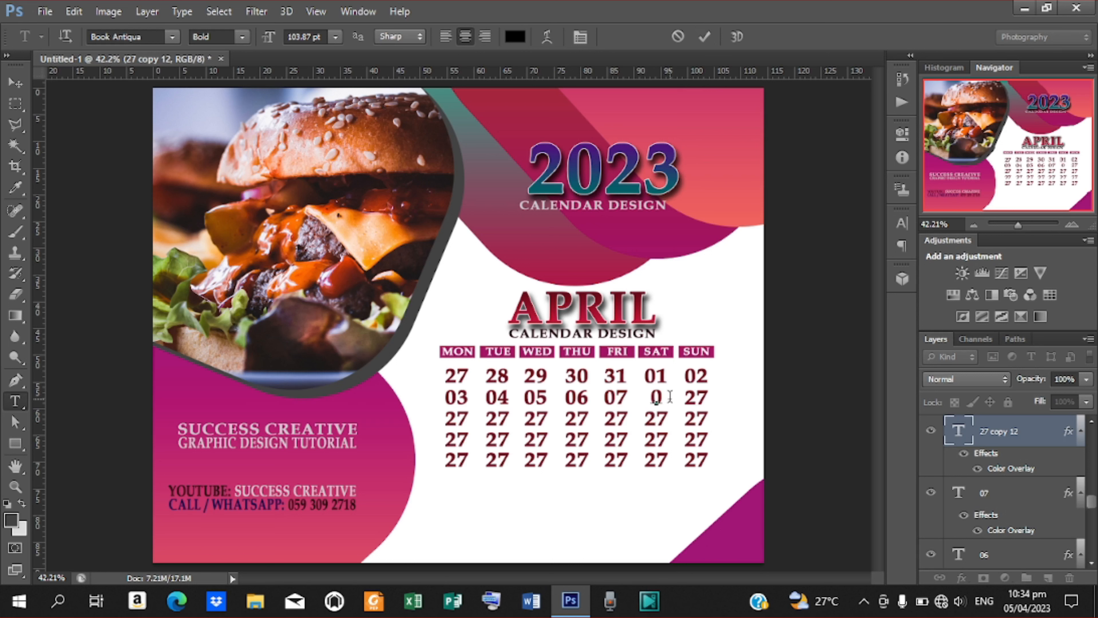
click(697, 40)
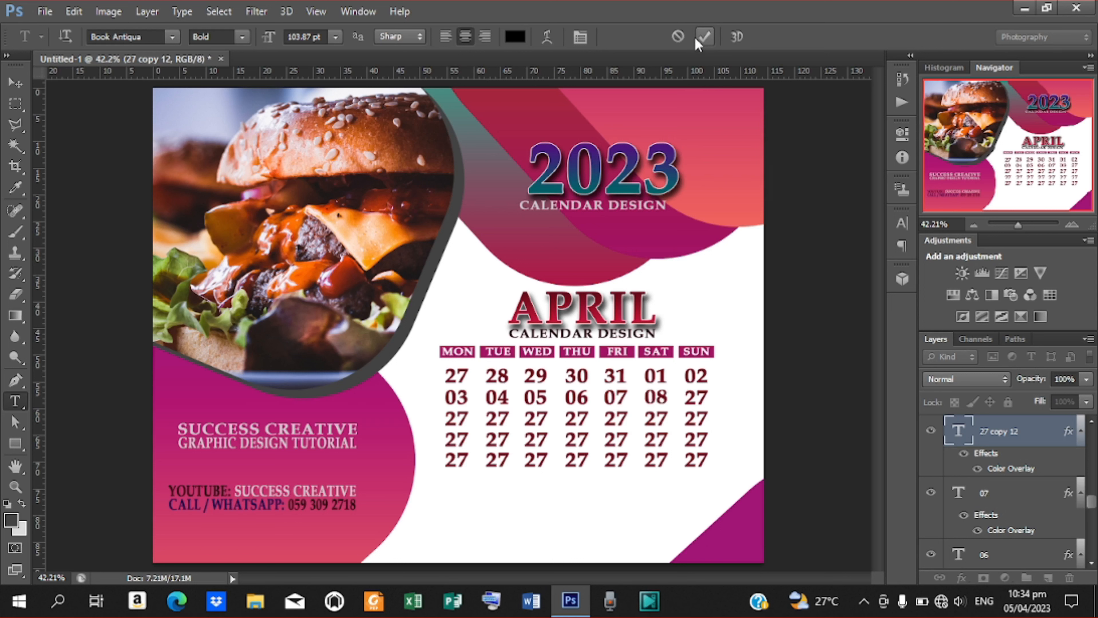
drag(685, 398, 710, 398)
text(09)
click(704, 37)
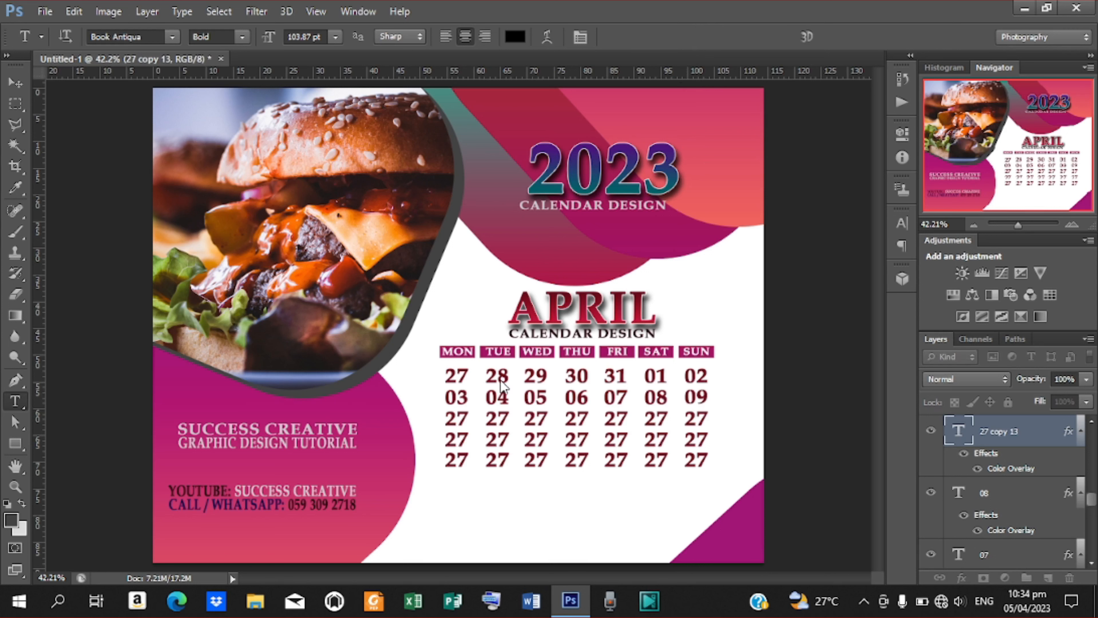
Replace row three's MON through THU placeholders with 10, 11, 12 and 13.
drag(445, 418, 469, 419)
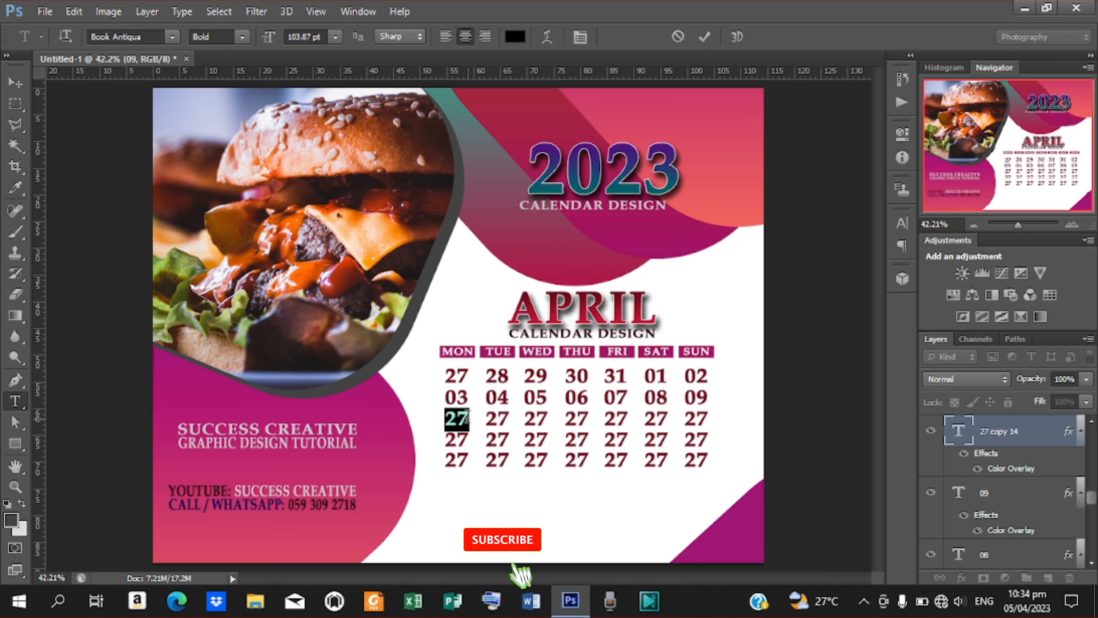
text(10)
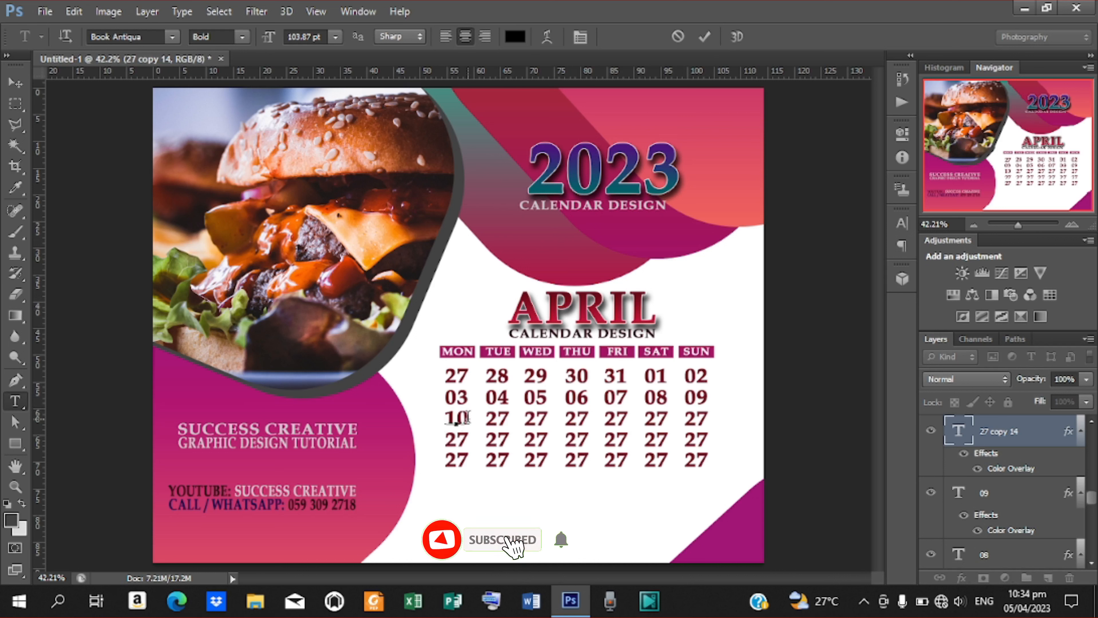
click(704, 37)
drag(487, 417, 512, 419)
text(11)
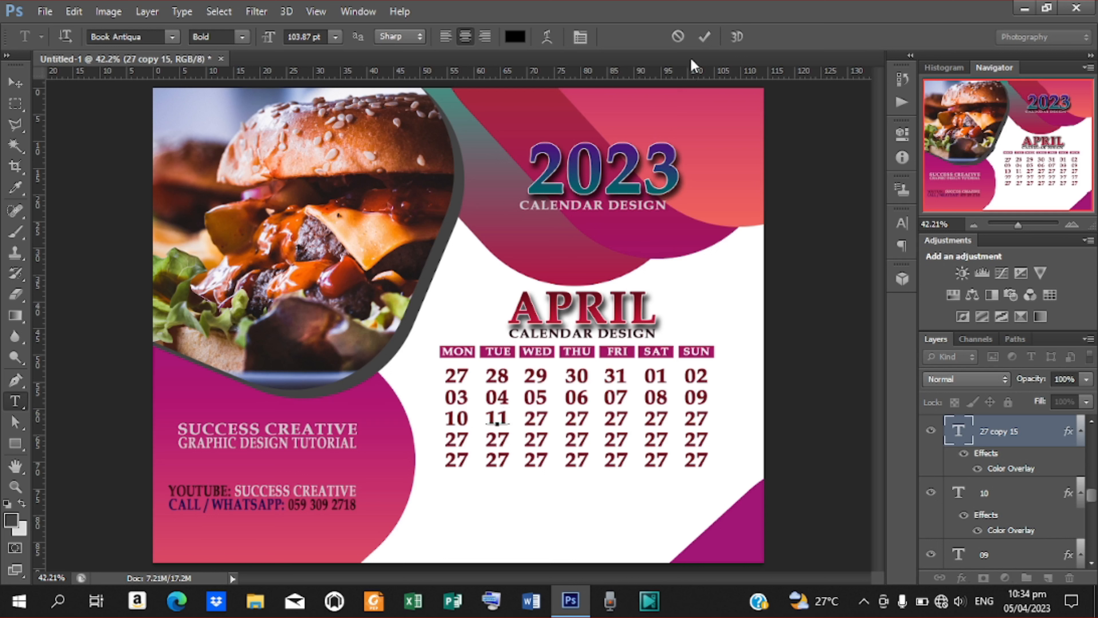
click(705, 38)
drag(526, 415, 562, 418)
text(12)
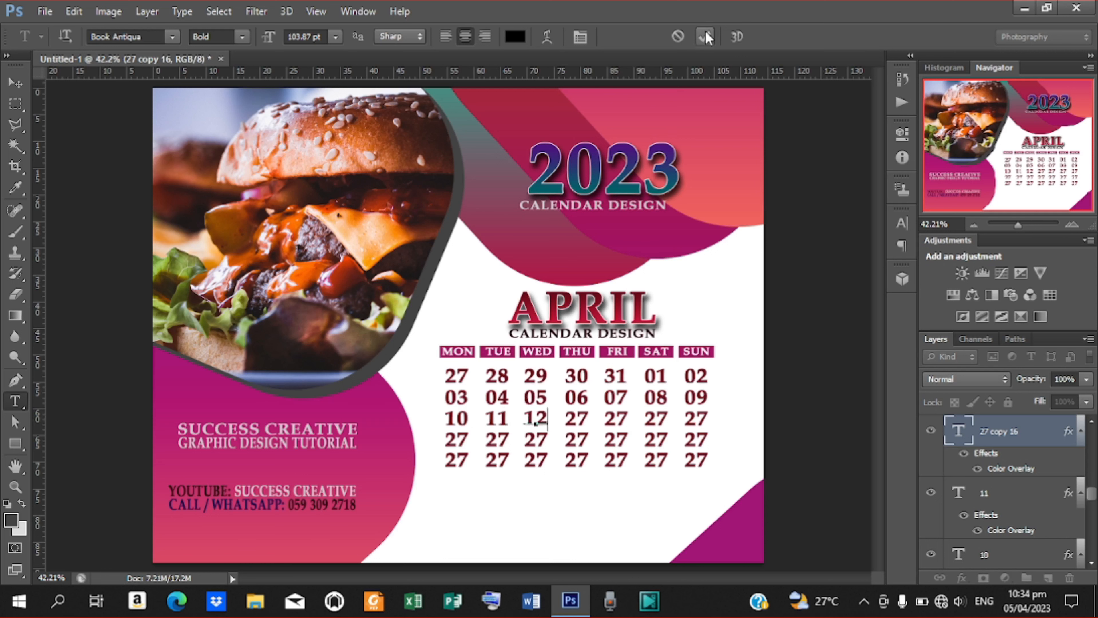
click(704, 37)
drag(564, 418, 594, 418)
text(13)
click(705, 37)
Set row three's FRI, SAT and SUN dates to 14, 15 and 16.
drag(605, 415, 627, 418)
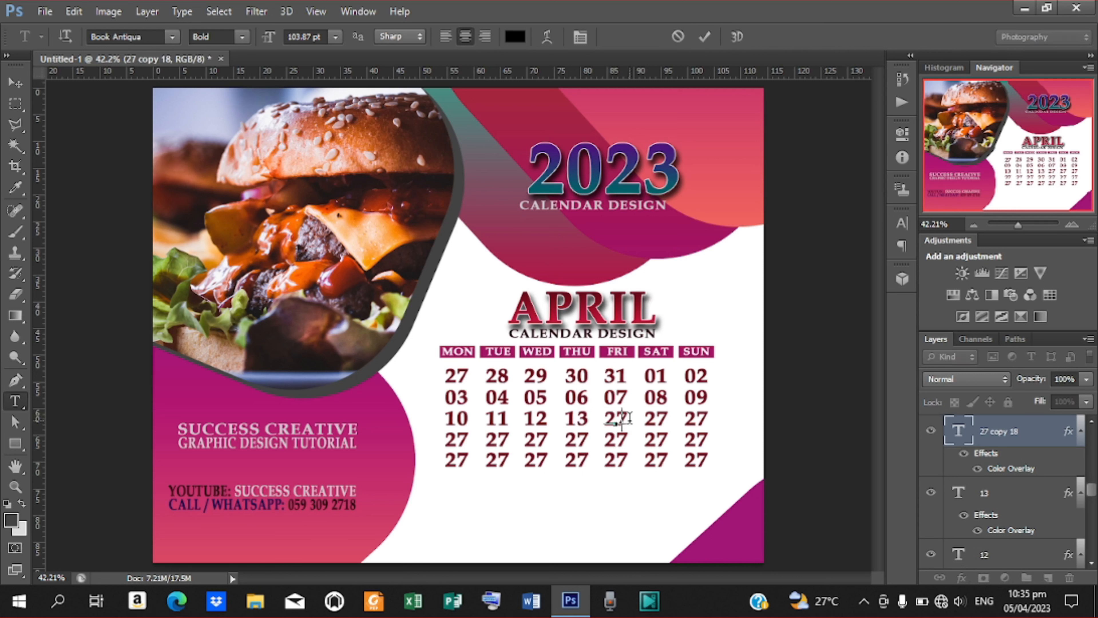
text(14)
click(703, 41)
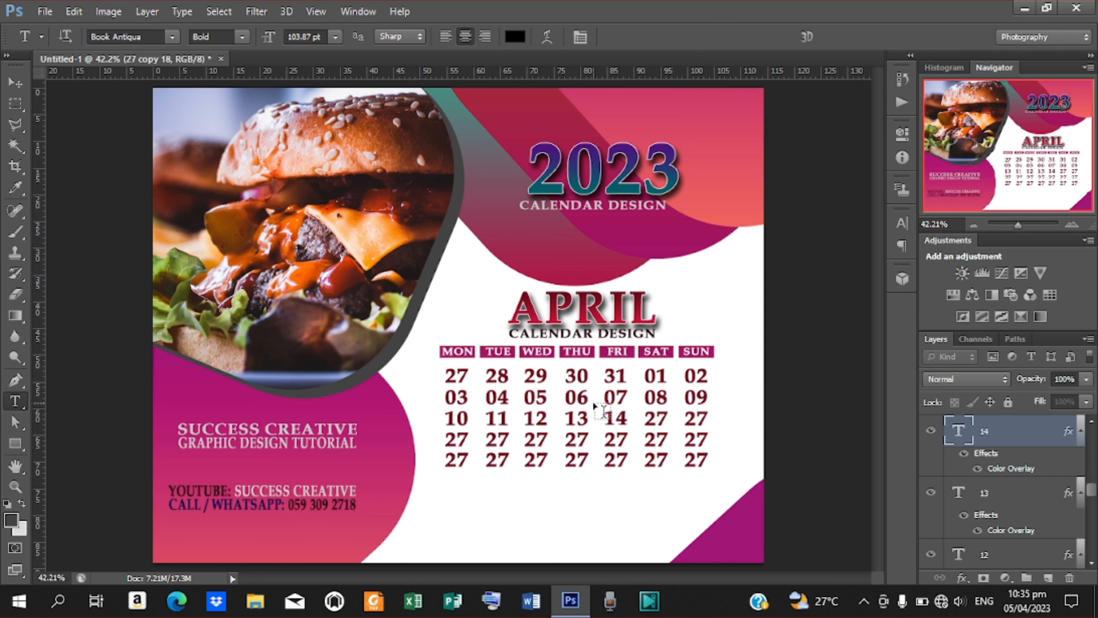
click(644, 419)
drag(645, 418, 676, 419)
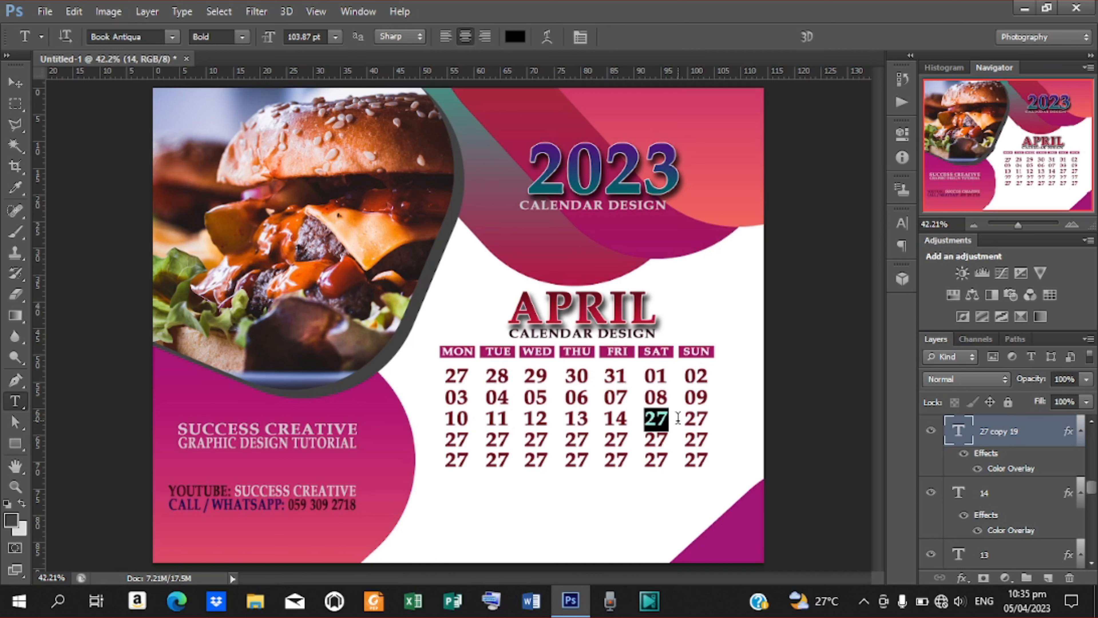
text(15)
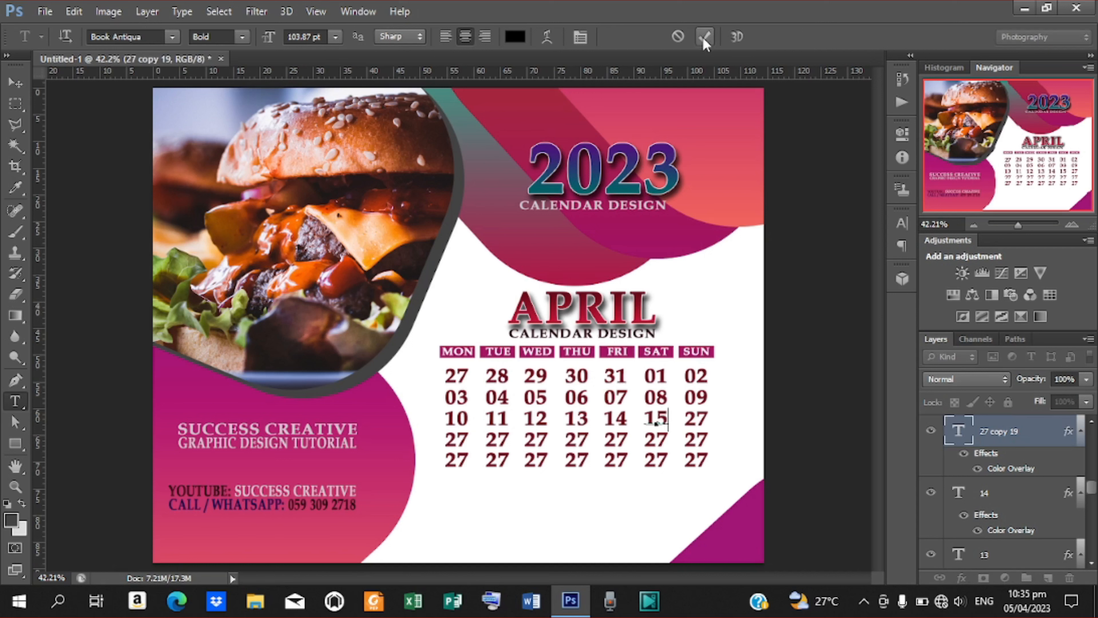
click(704, 36)
drag(686, 419, 715, 420)
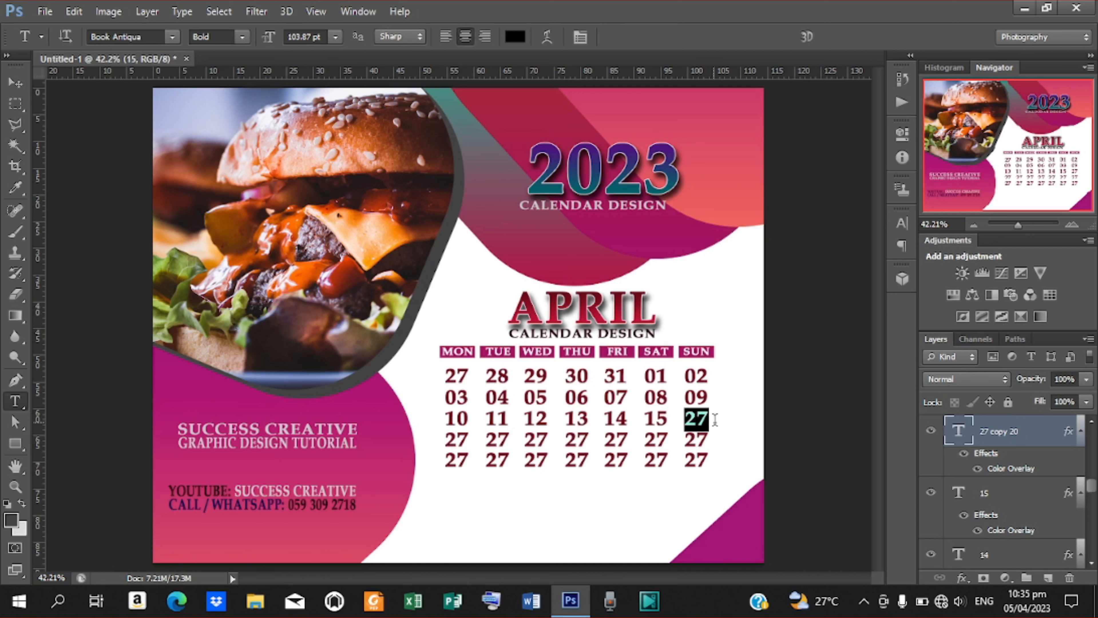
text(16)
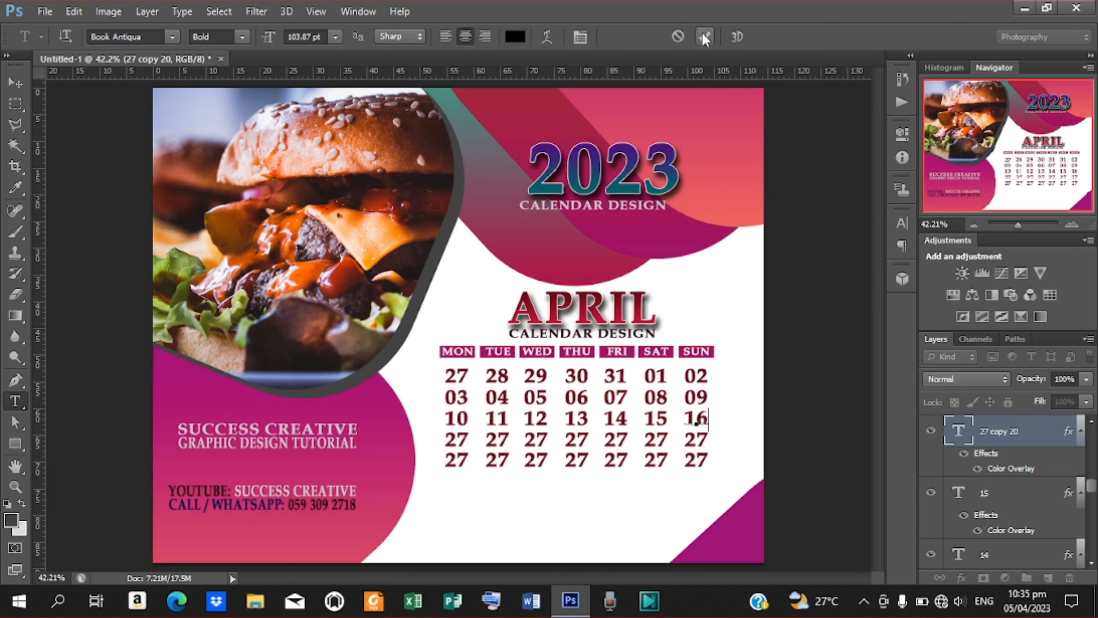
click(703, 36)
Set row four's MON, TUE and WED dates to 17, 18 and 19.
drag(446, 439, 474, 440)
text(17)
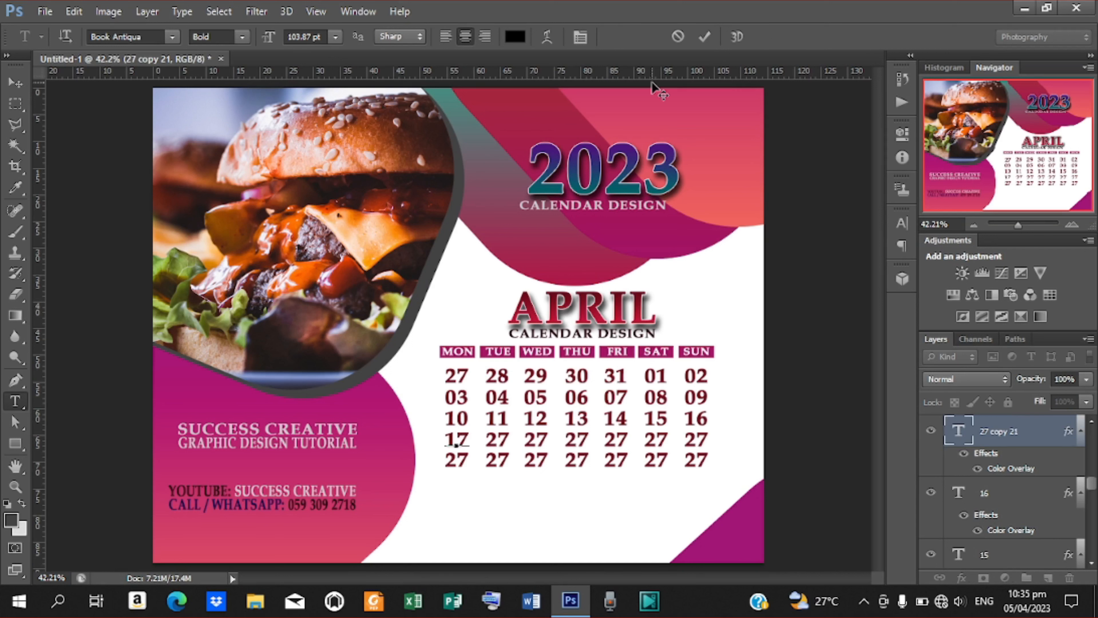
click(704, 36)
click(487, 439)
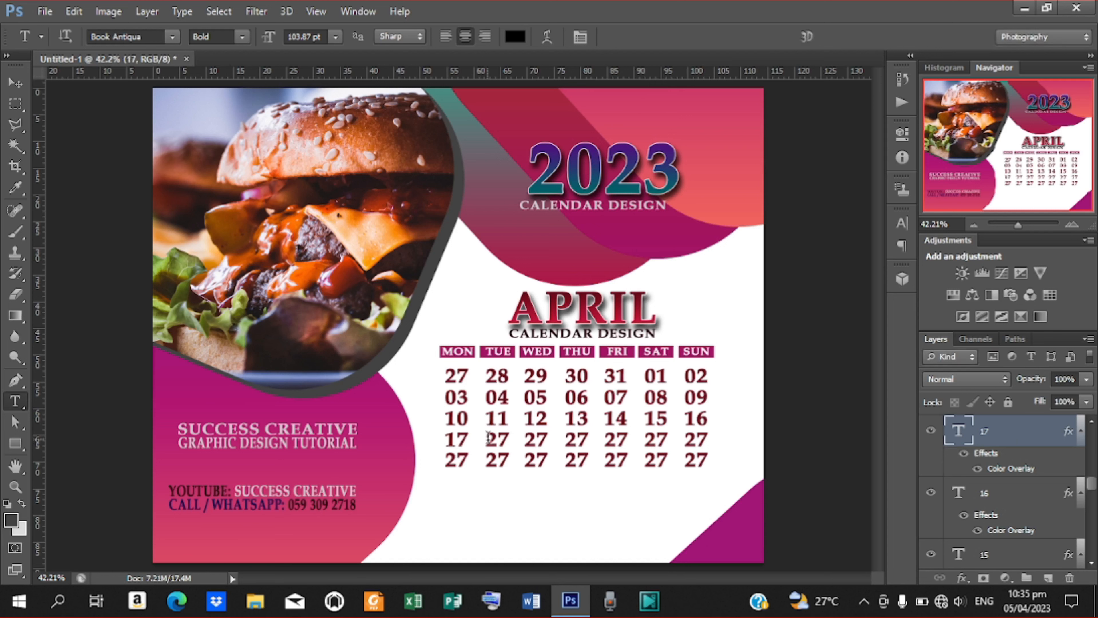
drag(485, 439, 510, 438)
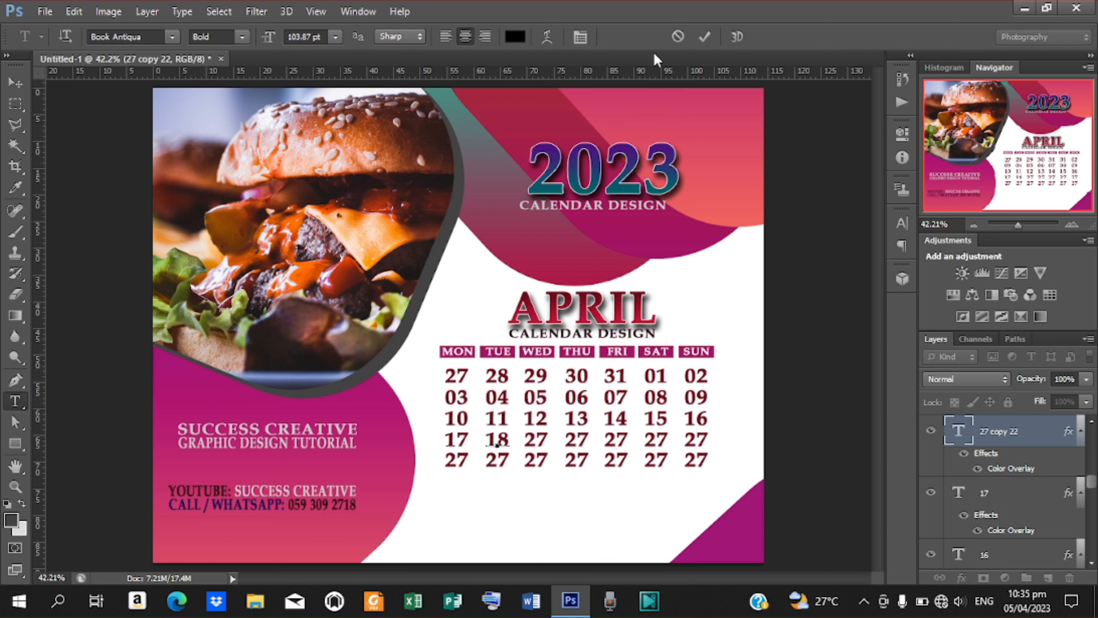
click(701, 36)
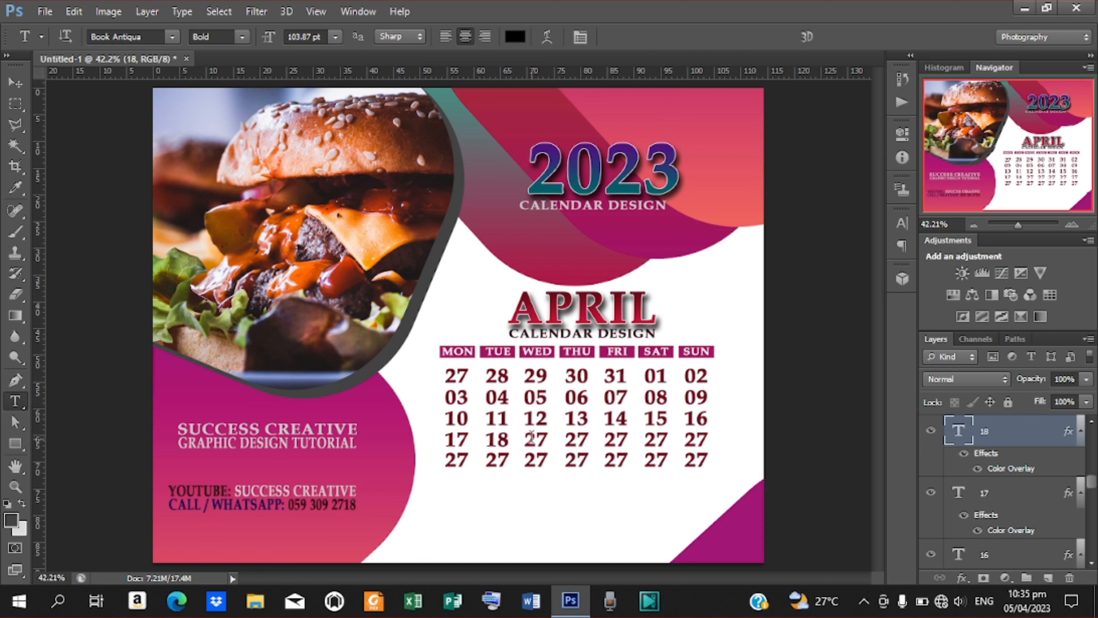
drag(527, 437, 549, 438)
text(19)
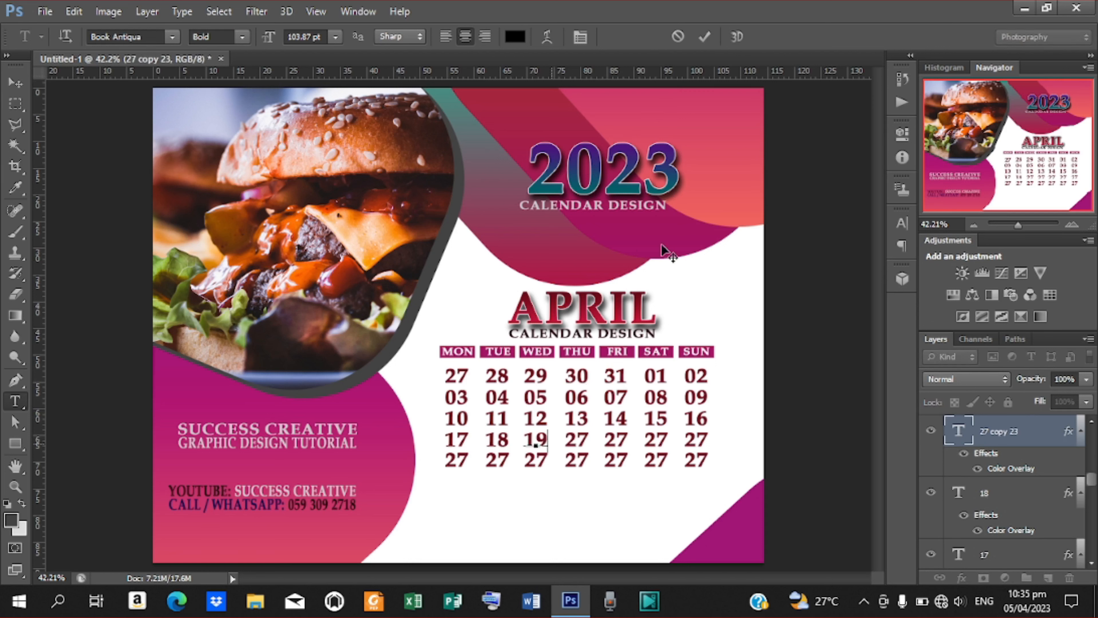
click(704, 36)
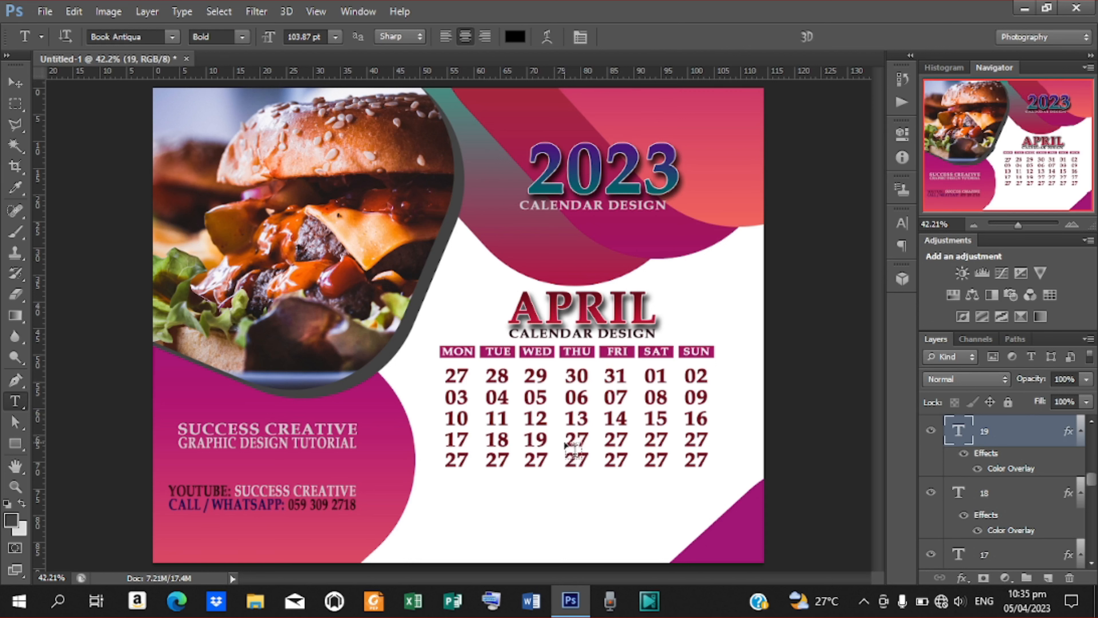
Set row four's THU, FRI and SAT dates to 20, 21 and 22, then select SUN.
drag(566, 438, 591, 438)
text(20)
click(704, 36)
drag(605, 438, 635, 438)
text(21)
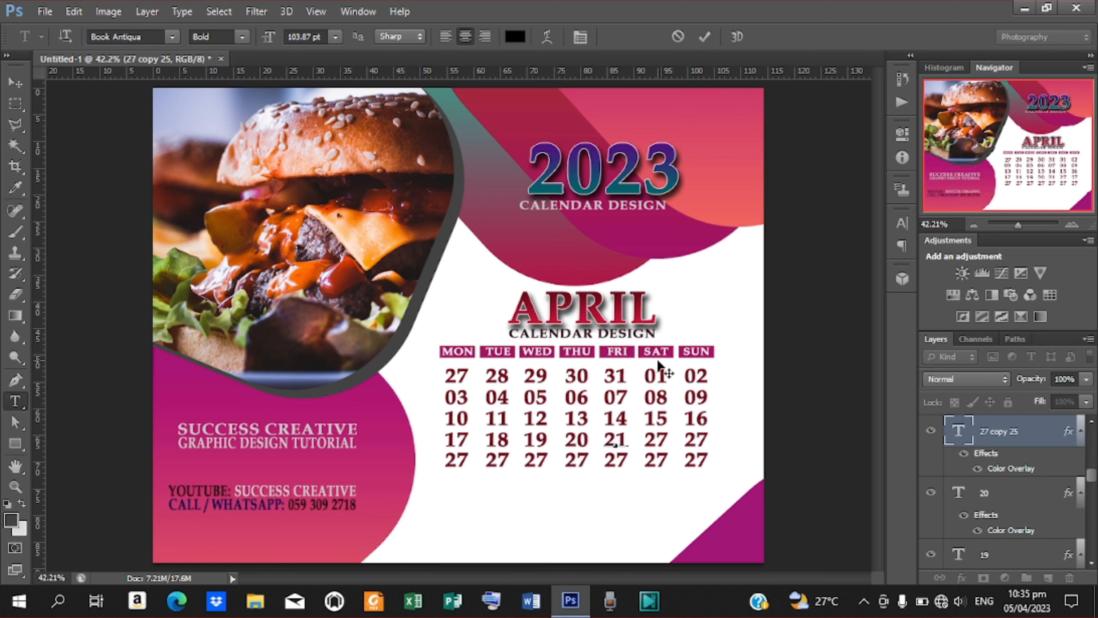
click(704, 36)
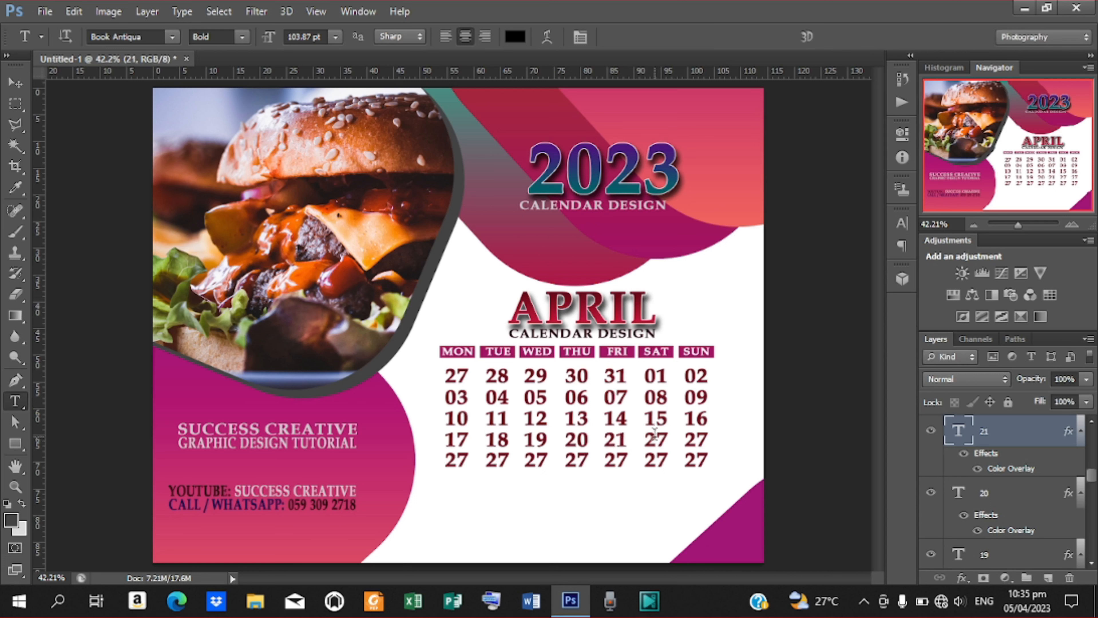
drag(645, 438, 668, 438)
text(22)
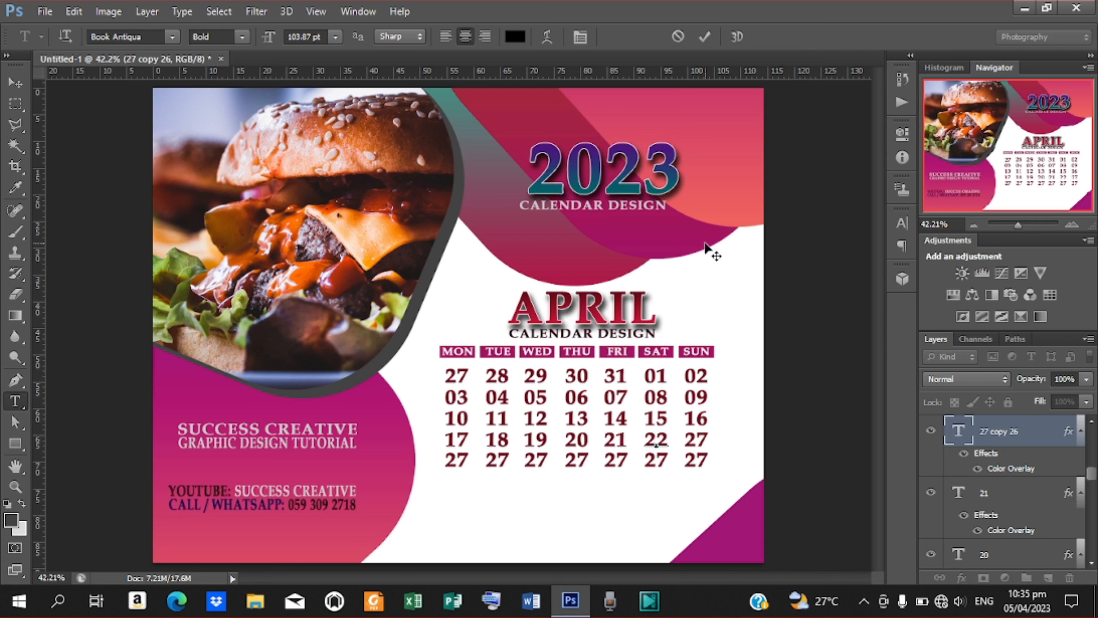
key(ctrl+Return)
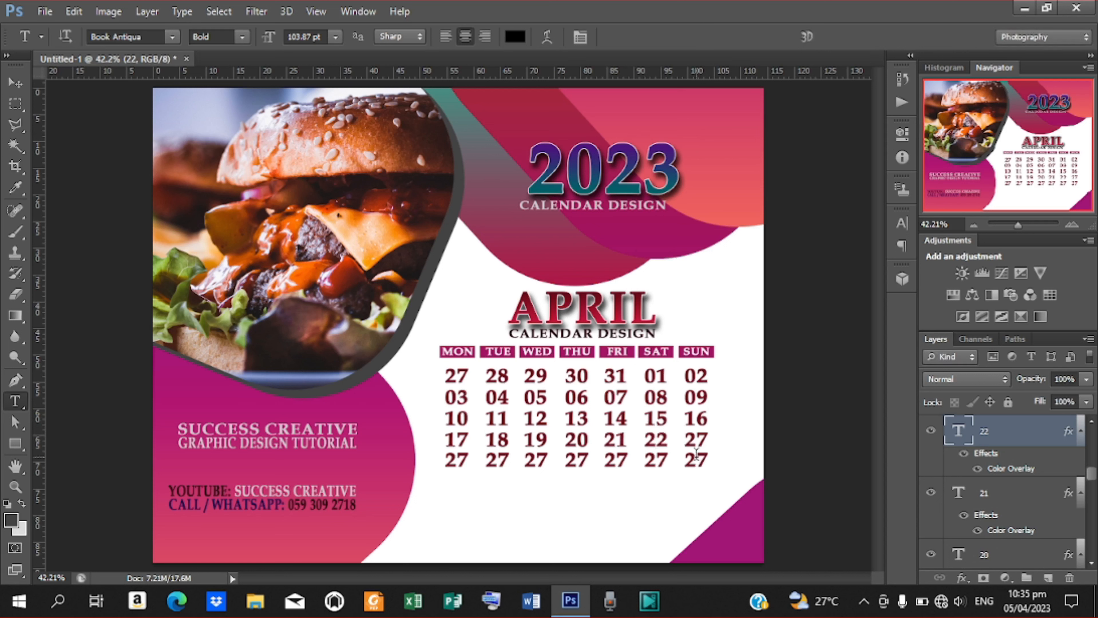
drag(684, 439, 710, 439)
Enter 23 for row four's SUN and 24, 25, 26 for row five's MON–WED.
text(23)
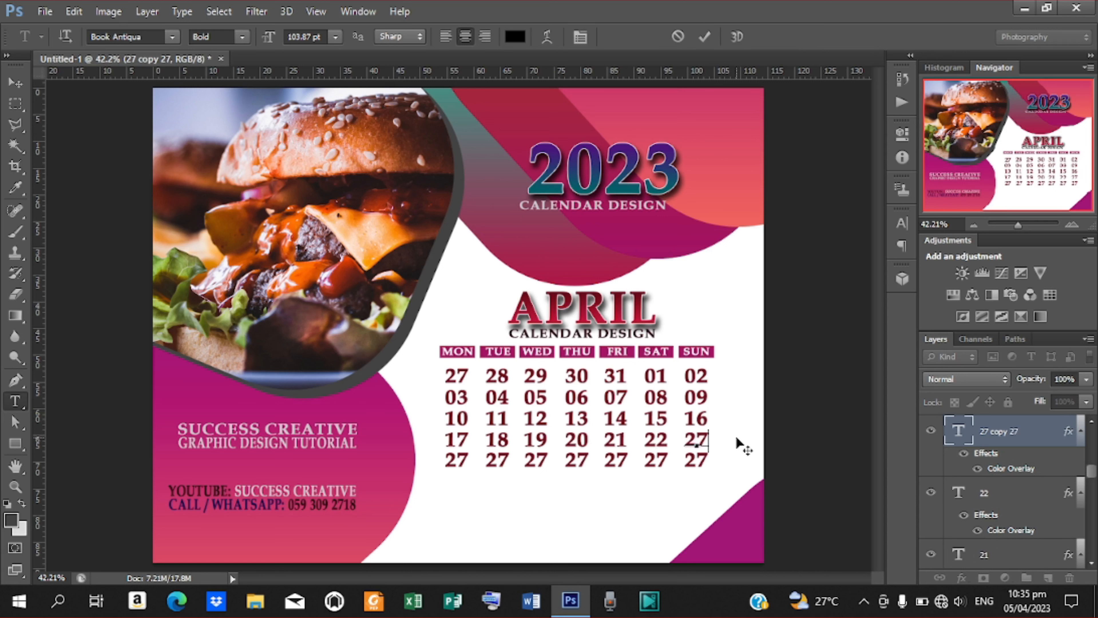
click(704, 38)
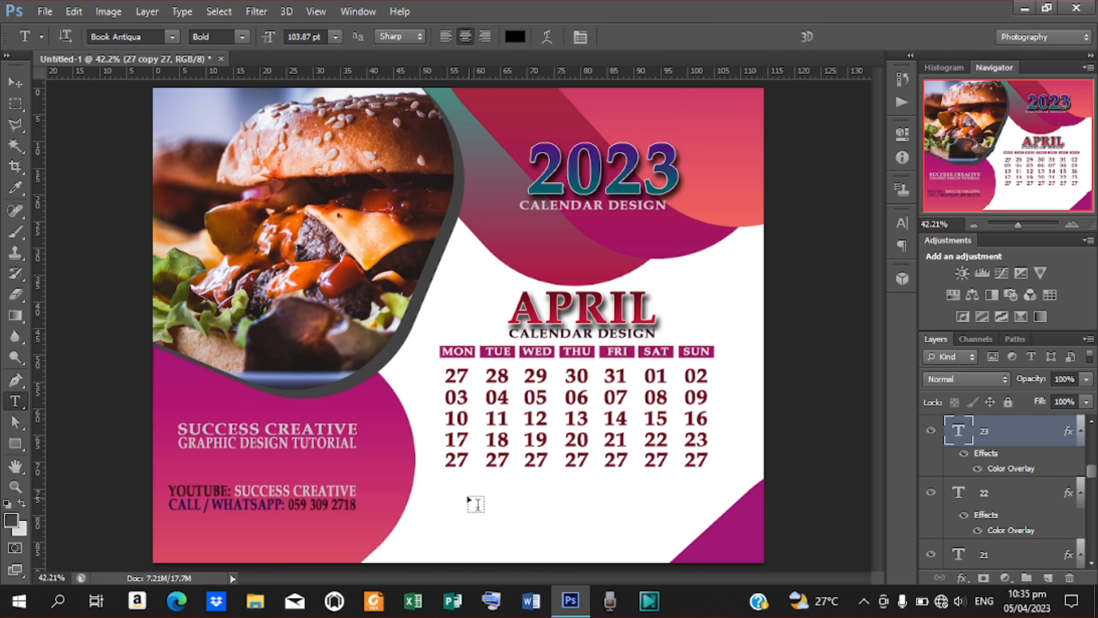
drag(446, 460, 469, 461)
text(24)
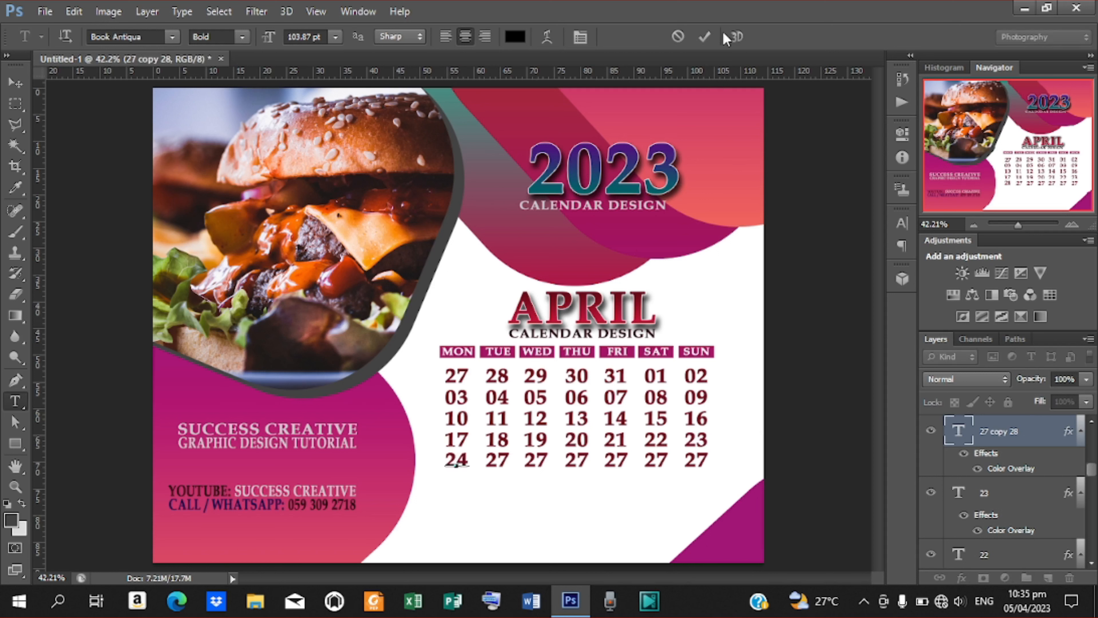
click(704, 37)
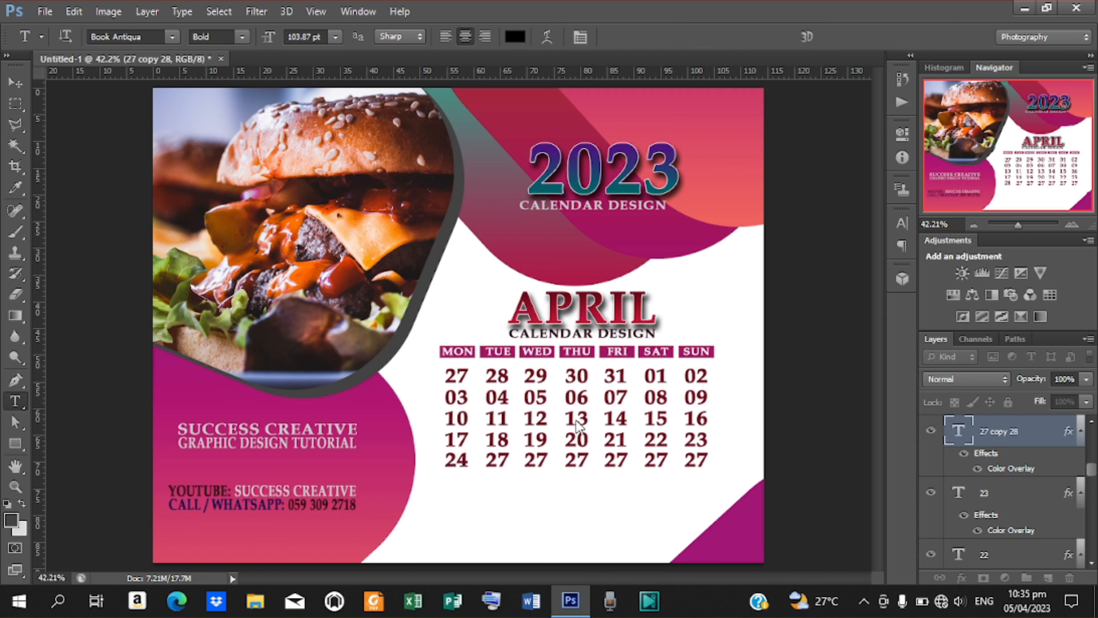
drag(490, 461, 510, 461)
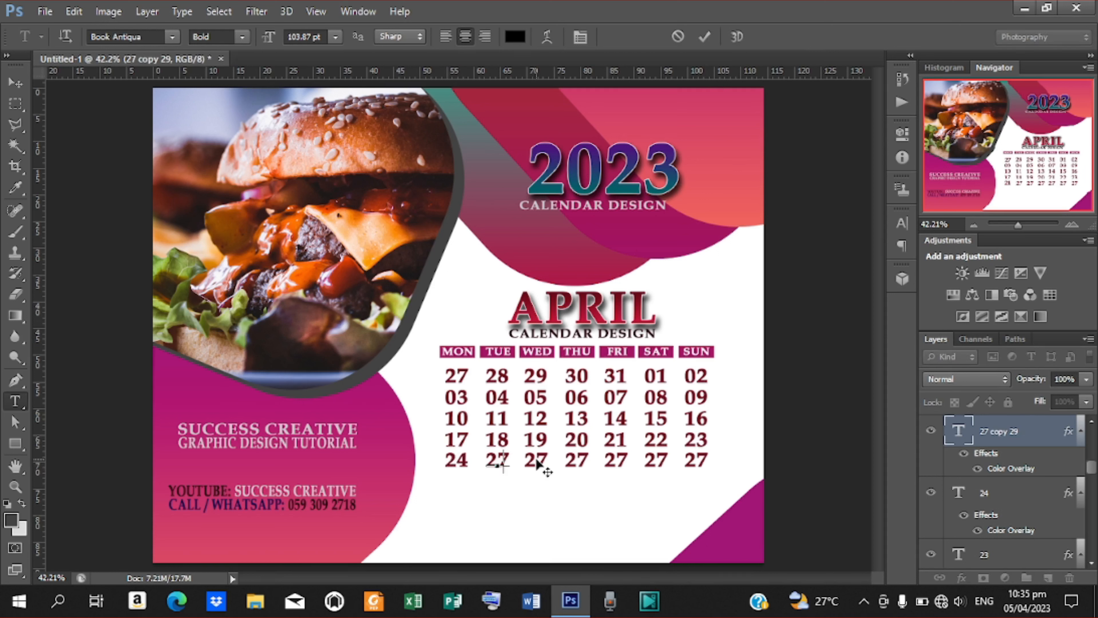
text(25)
click(704, 36)
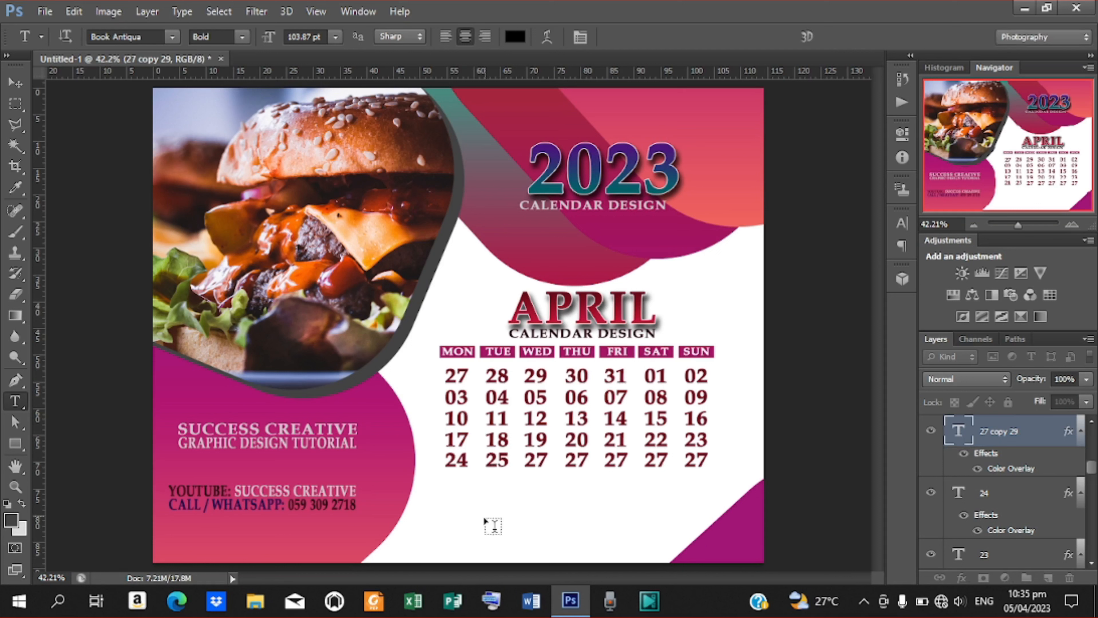
drag(529, 458, 558, 464)
text(26)
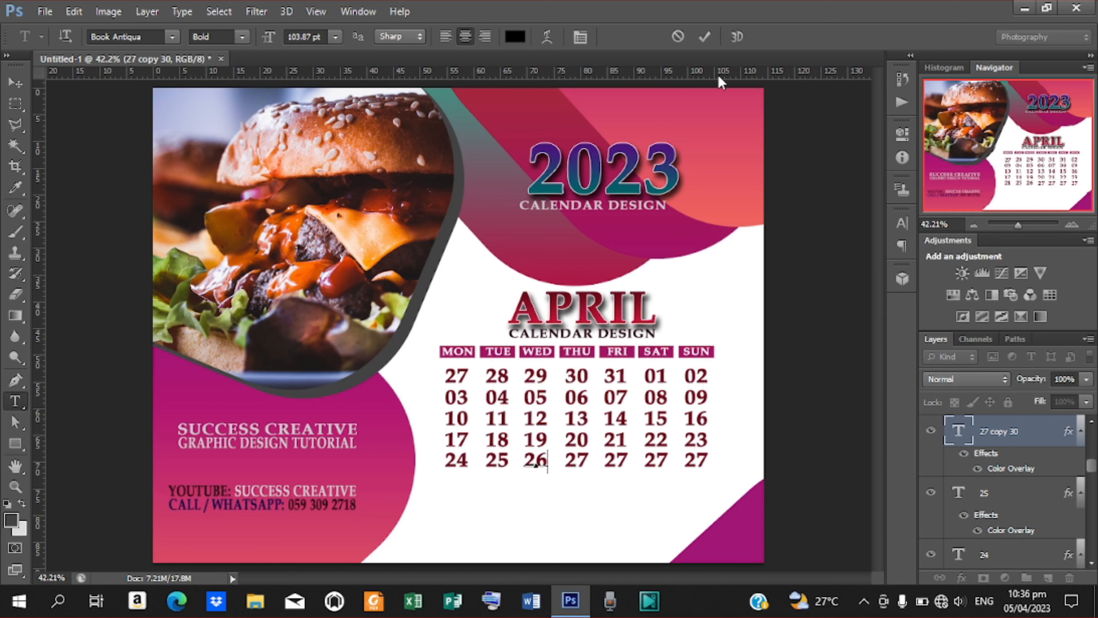
click(704, 37)
Finish row five with THU 27, FRI 28, SAT 29 and SUN 30.
drag(566, 462, 631, 467)
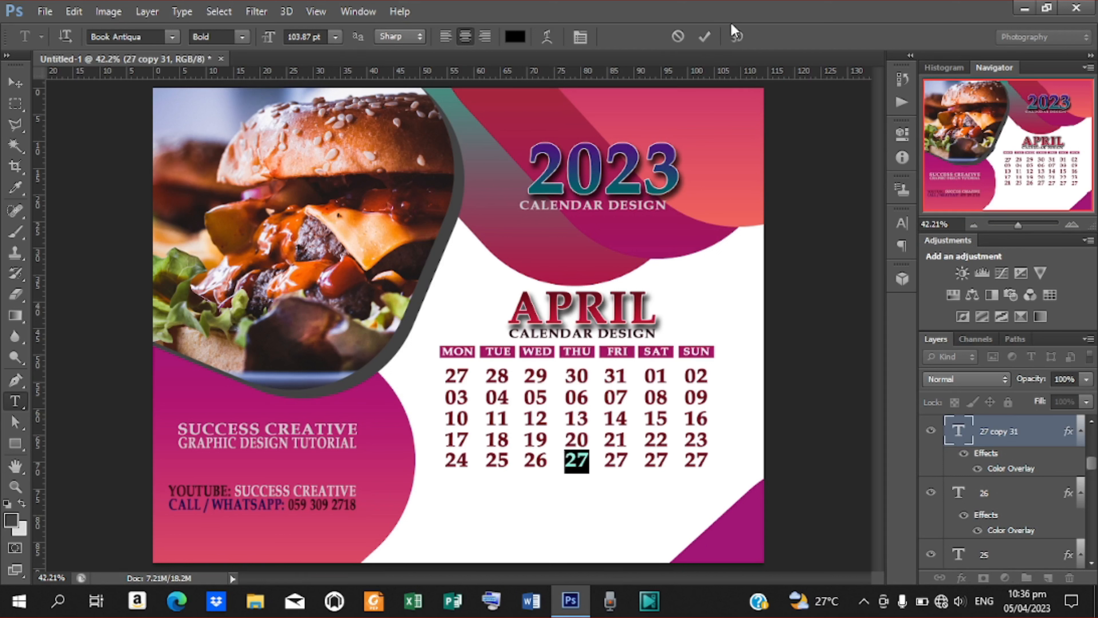
click(705, 36)
drag(606, 462, 645, 463)
text(2)
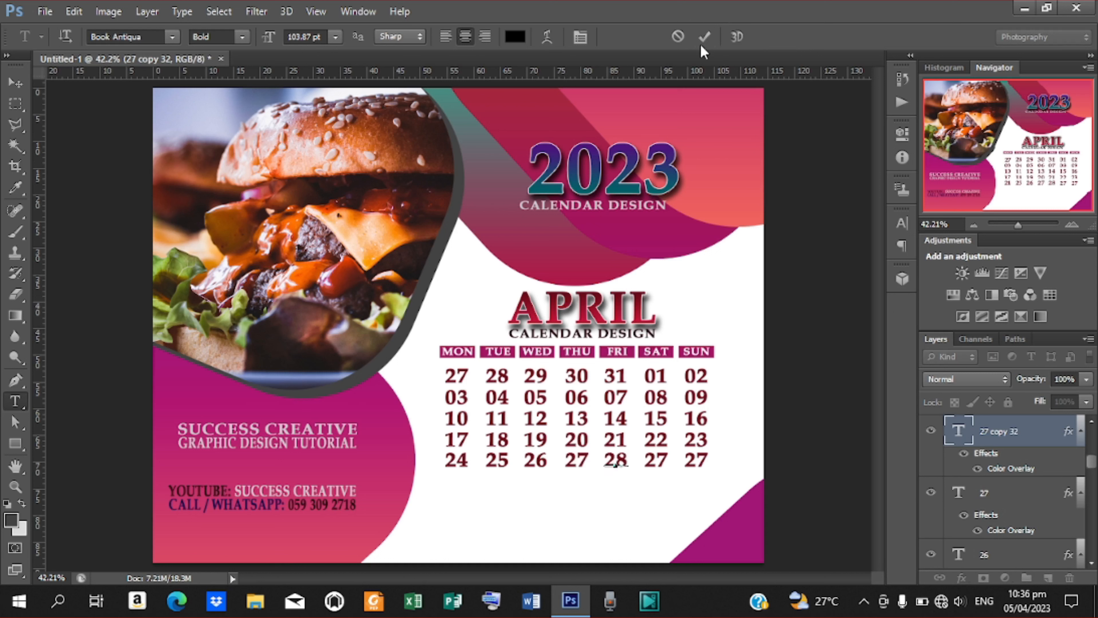
click(704, 37)
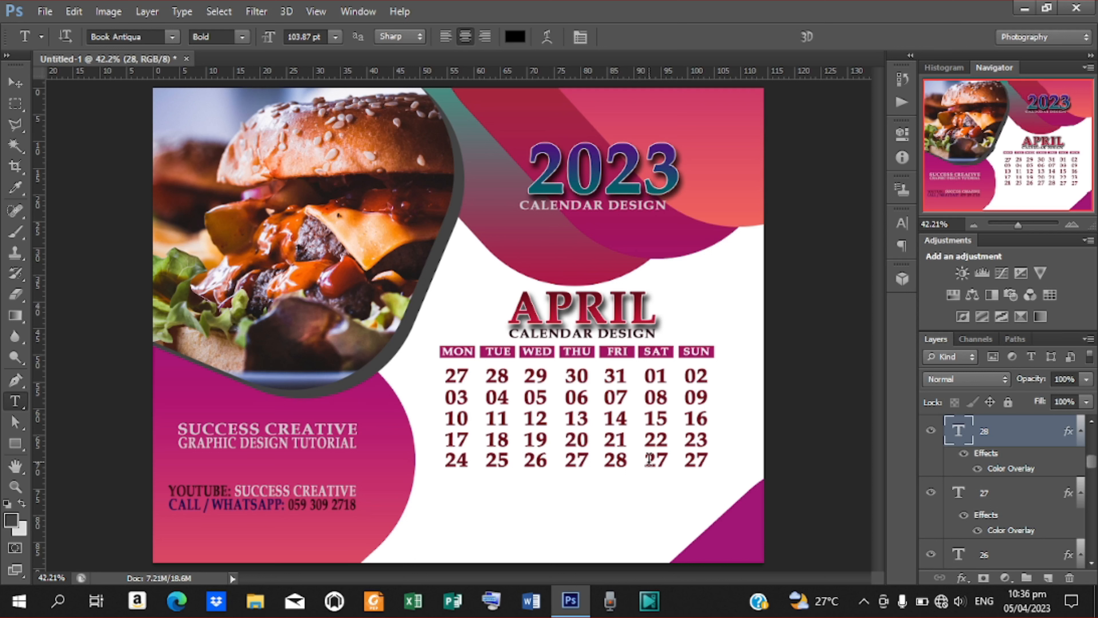
double_click(645, 458)
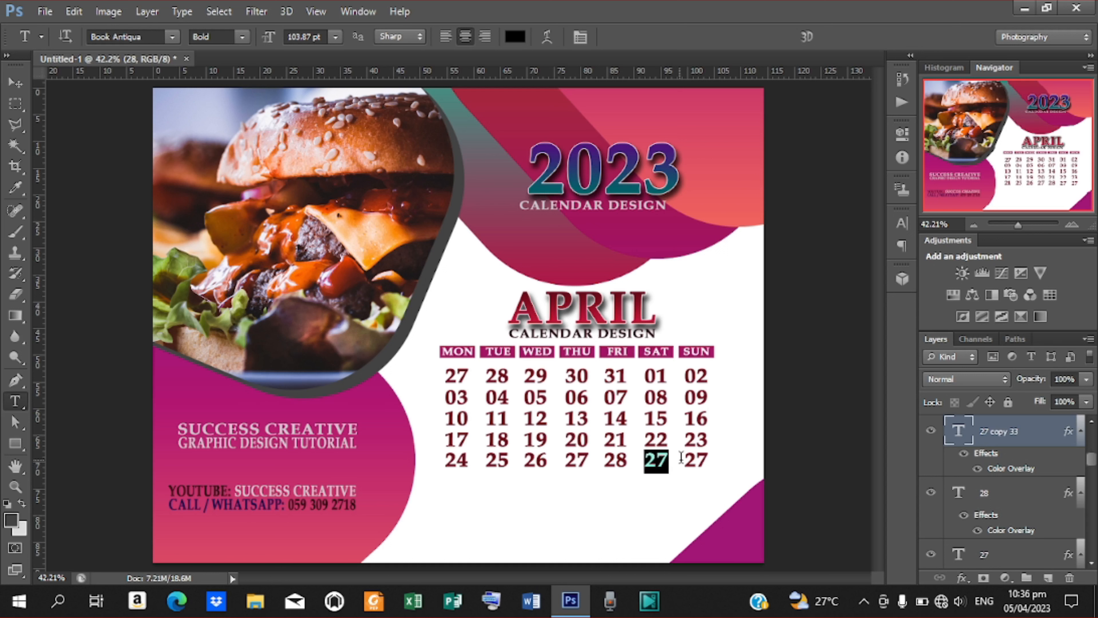
text(29)
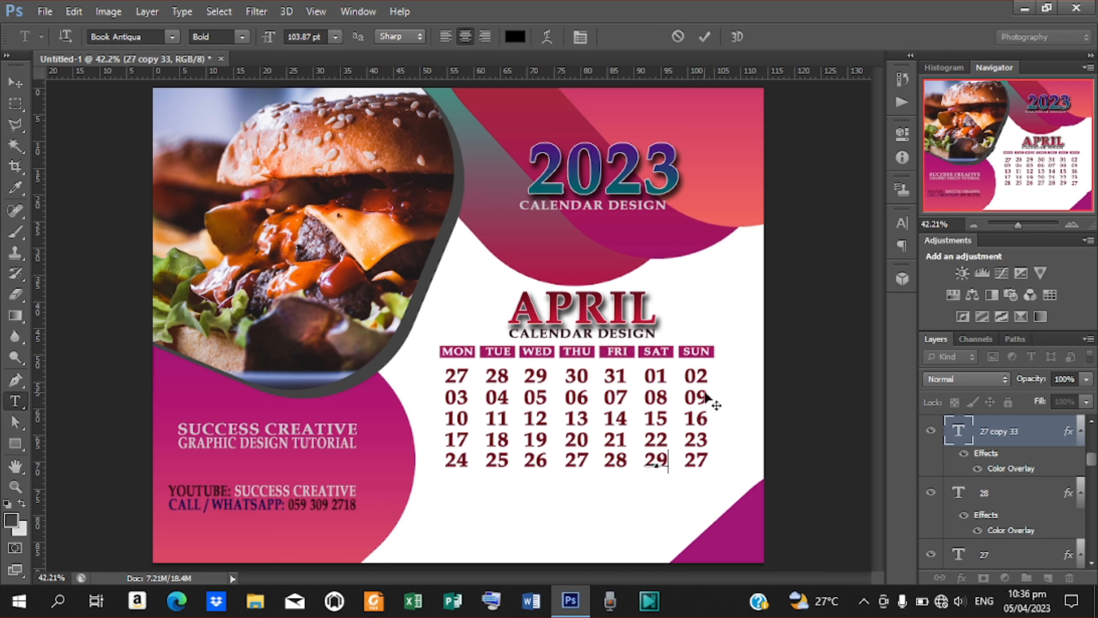
click(705, 38)
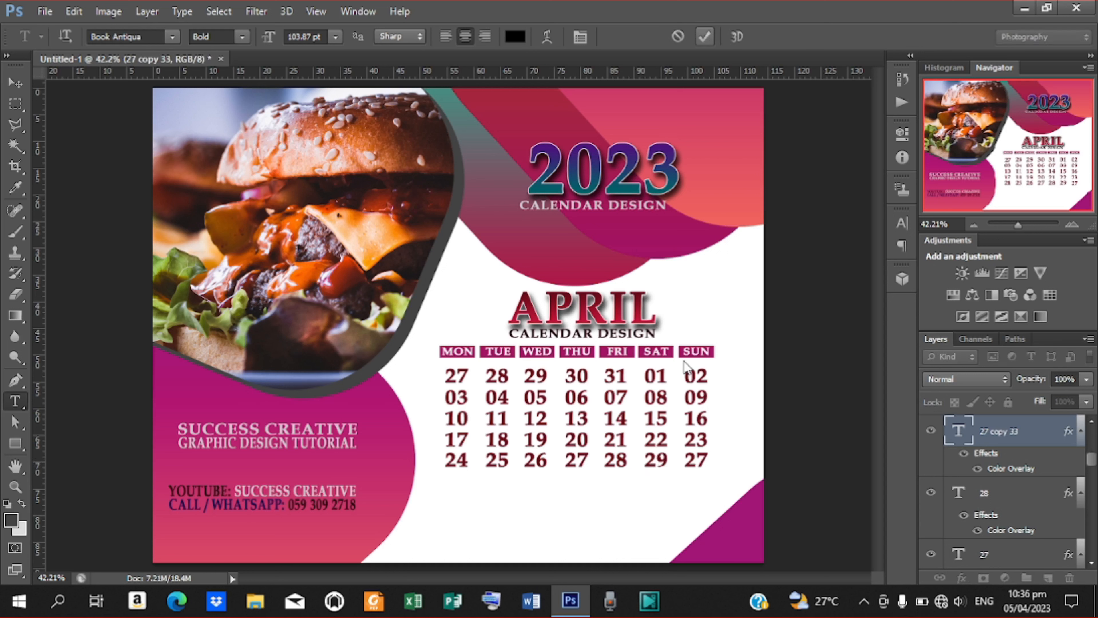
double_click(690, 459)
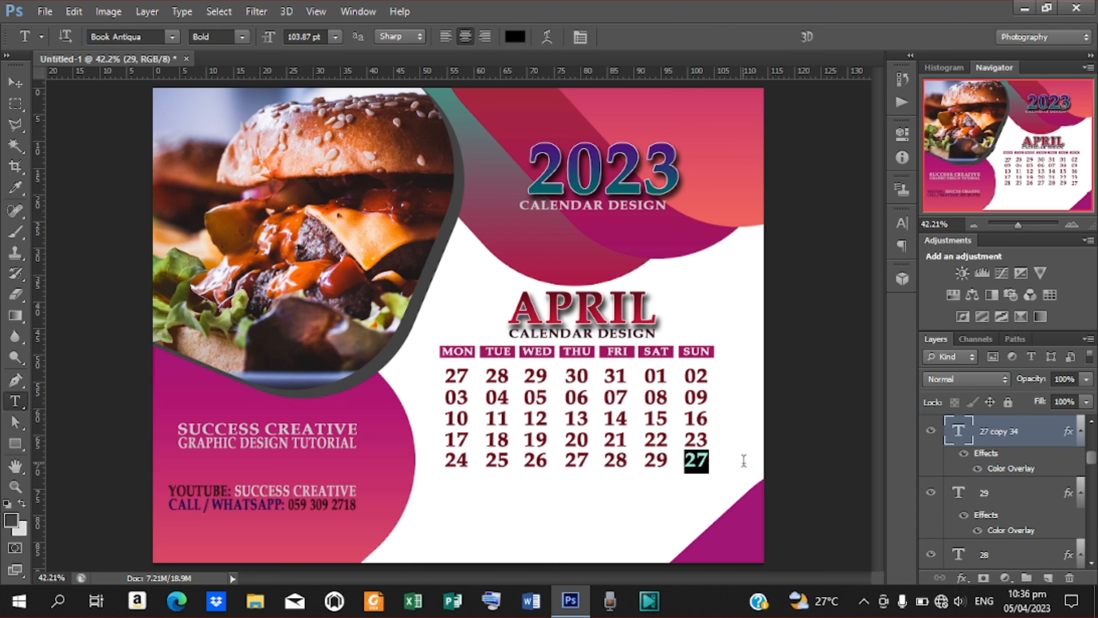
text(30)
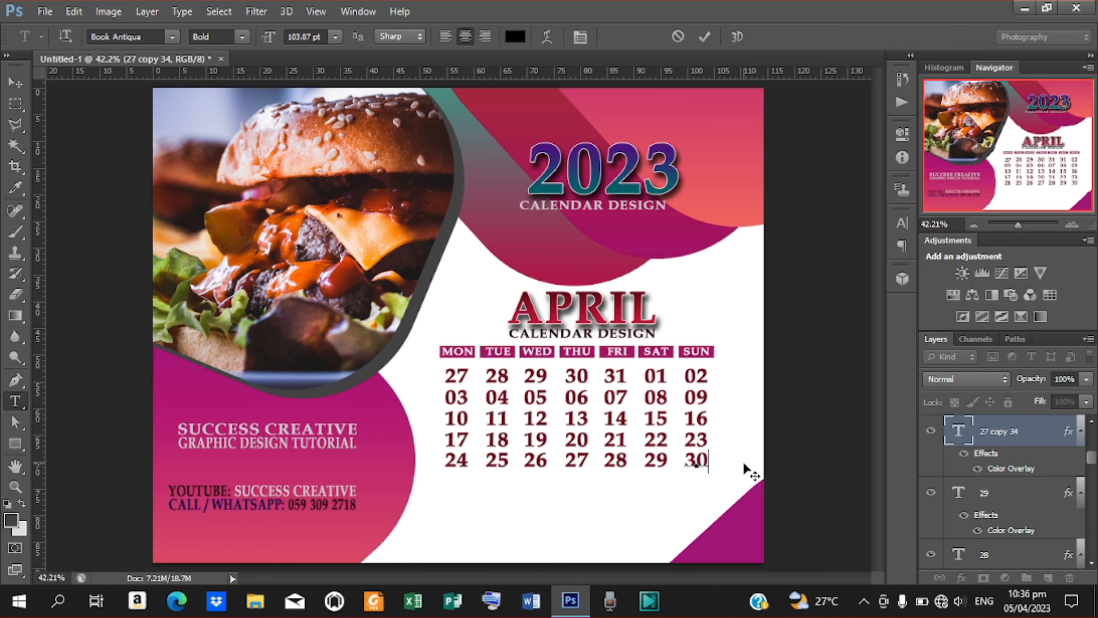
click(704, 36)
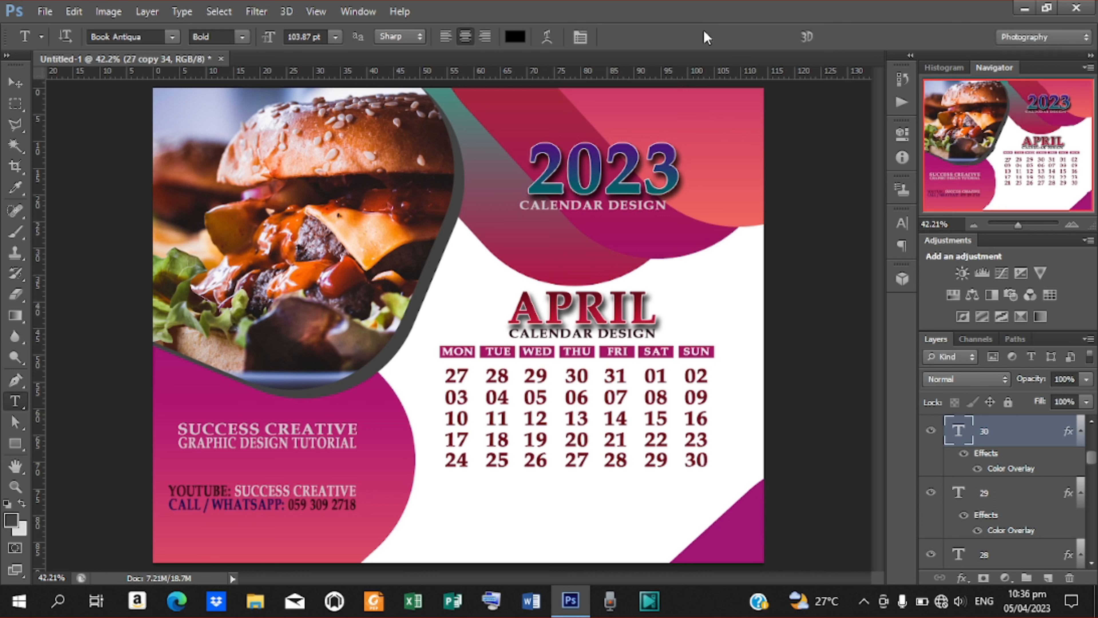
Give the first-row Sunday 02 date a mid-grey text colour (7f7f7f) via the Character panel.
double_click(690, 376)
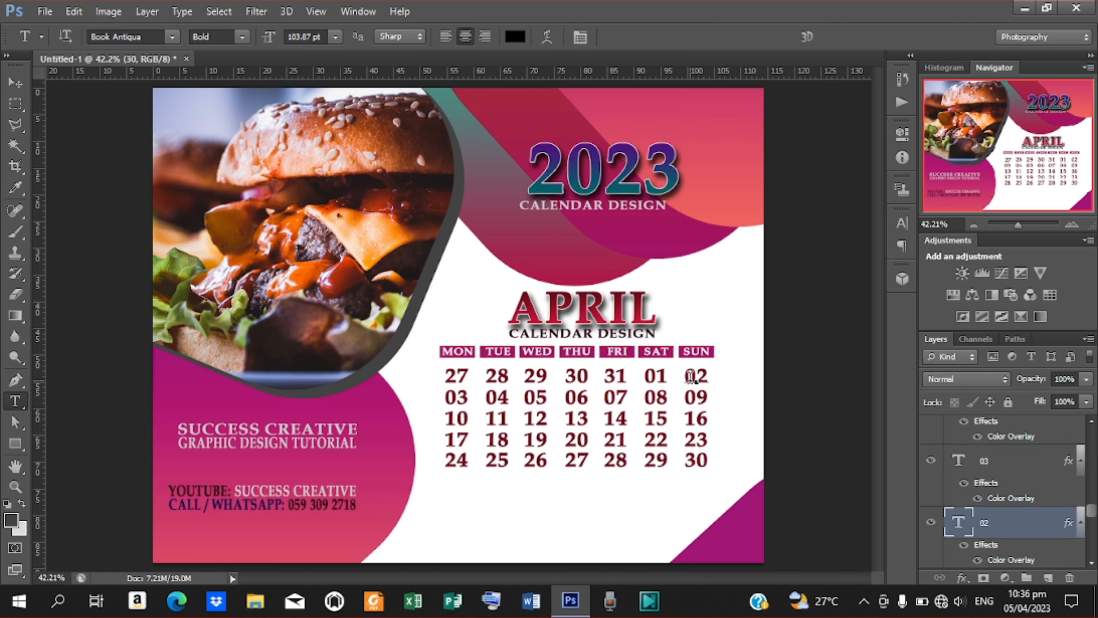
click(901, 224)
click(842, 321)
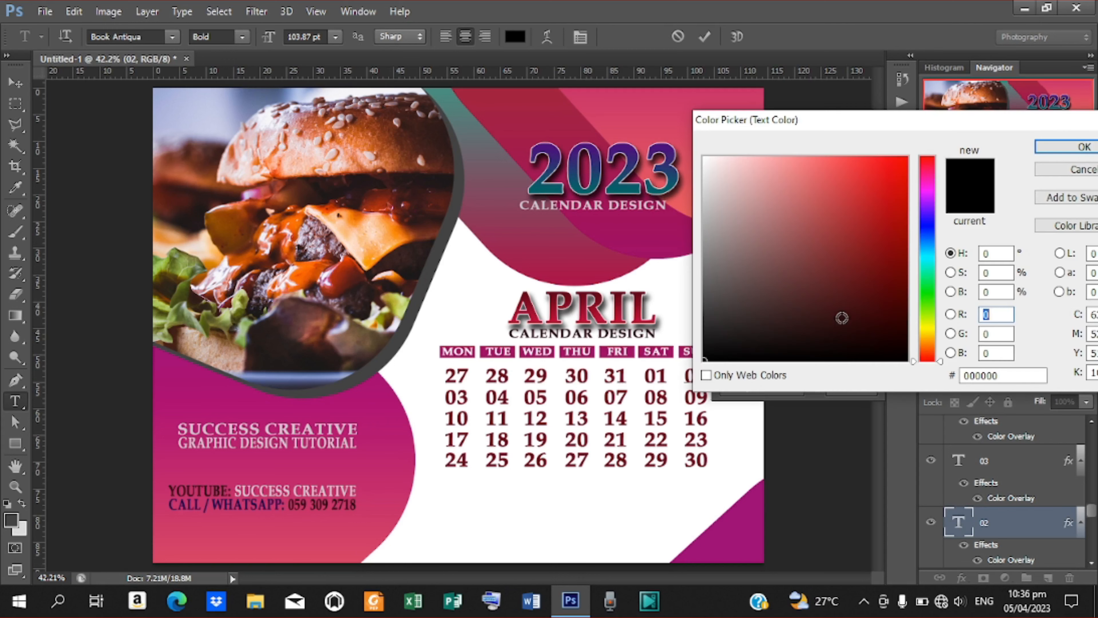
drag(808, 128, 851, 68)
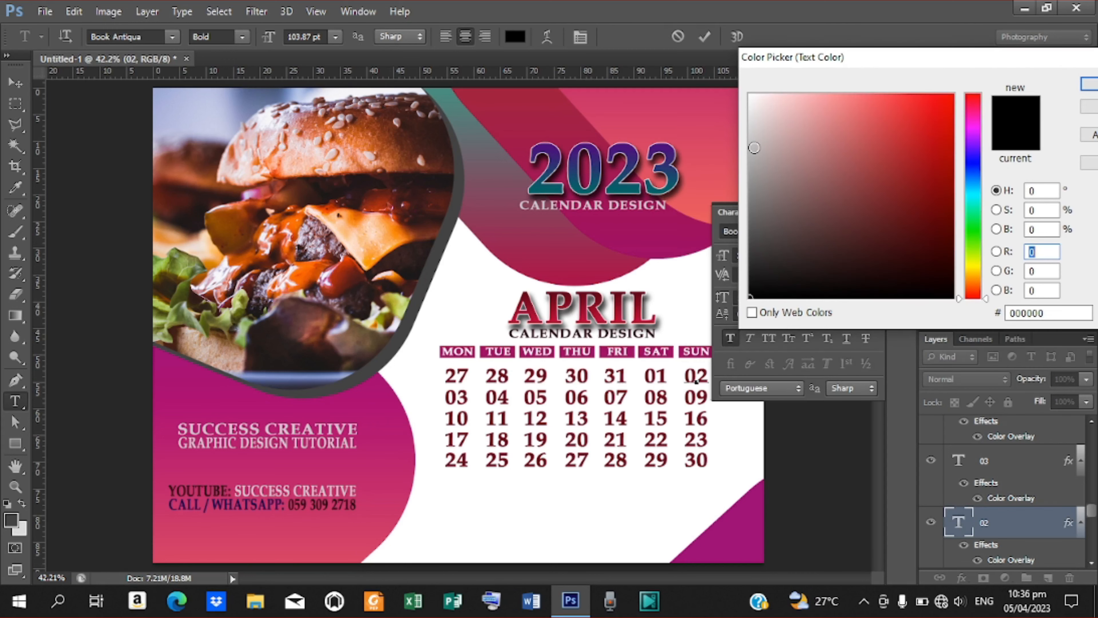
drag(753, 147, 743, 199)
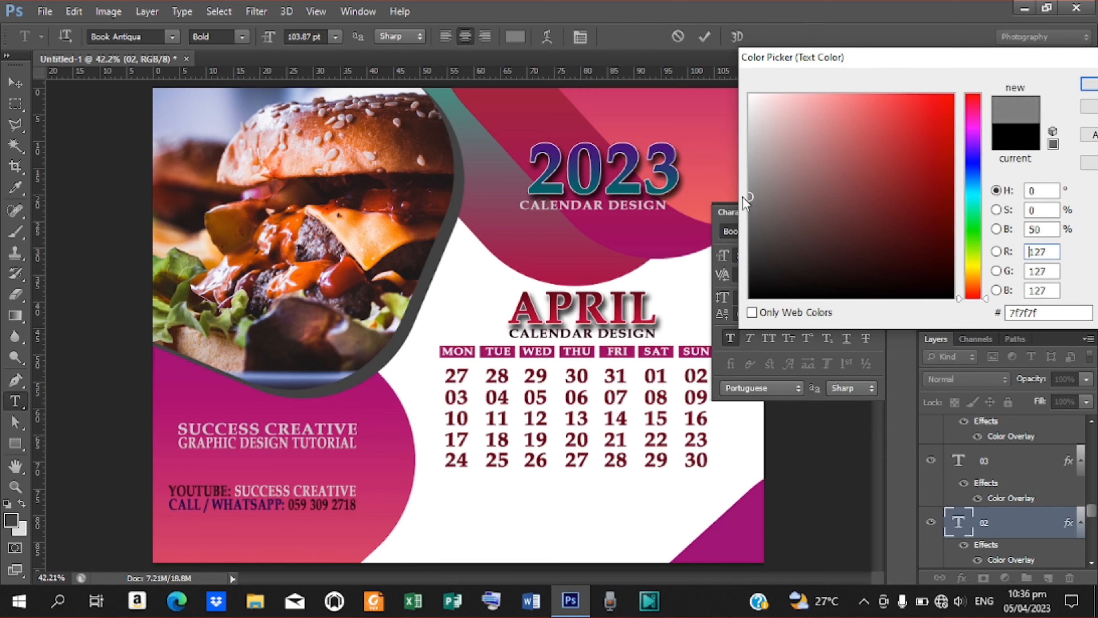
click(1087, 85)
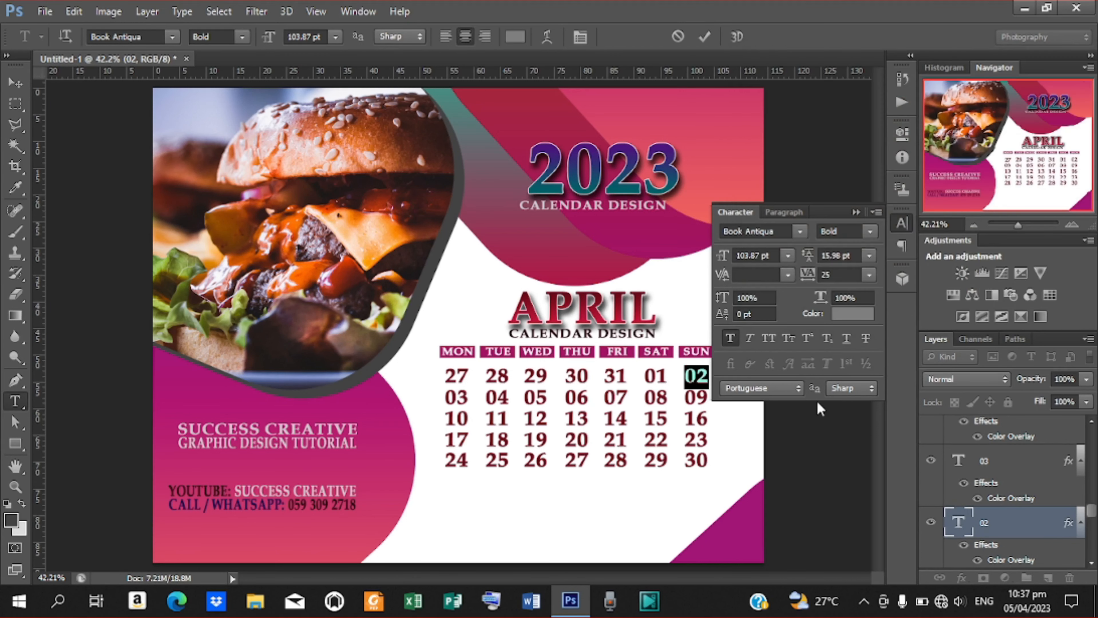
click(705, 38)
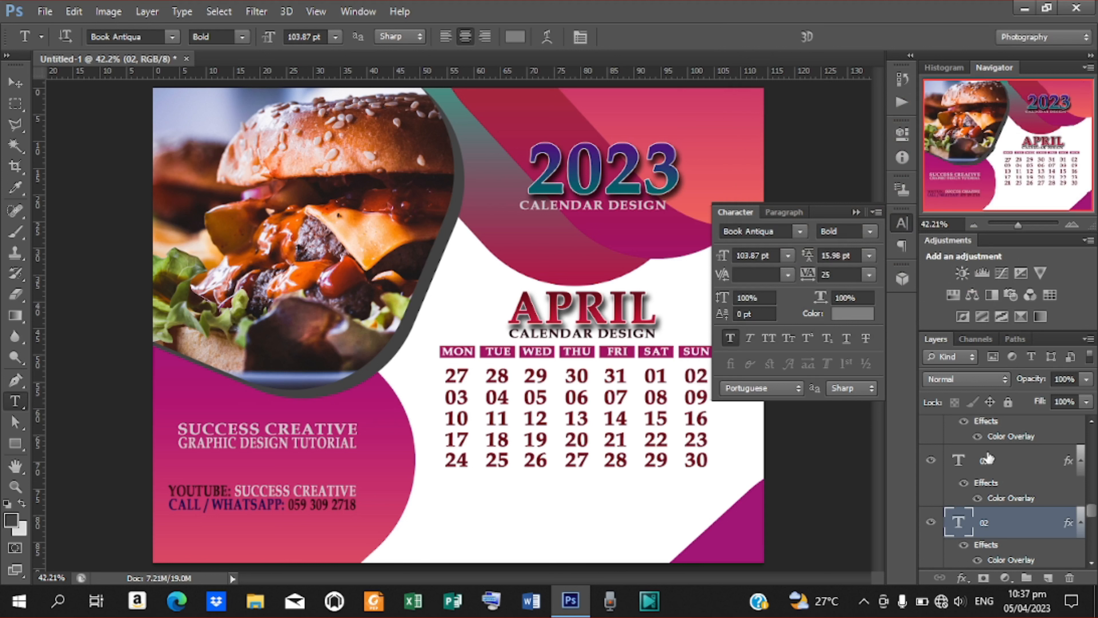
drag(1091, 509, 1092, 511)
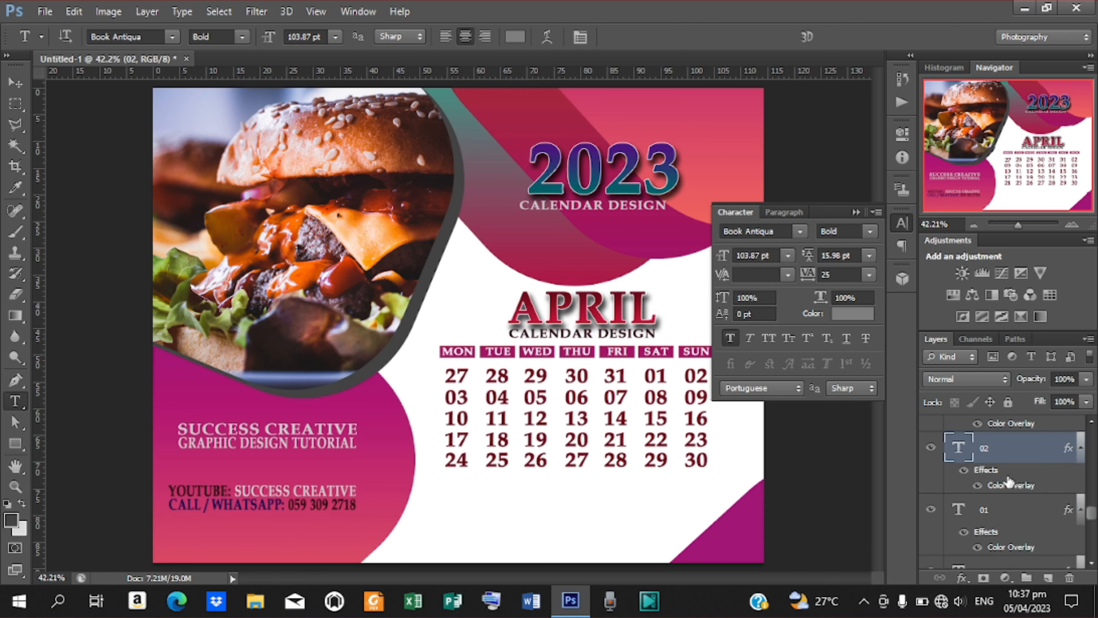
Change date 02's Color Overlay to a grey.
double_click(1011, 485)
drag(803, 150, 216, 101)
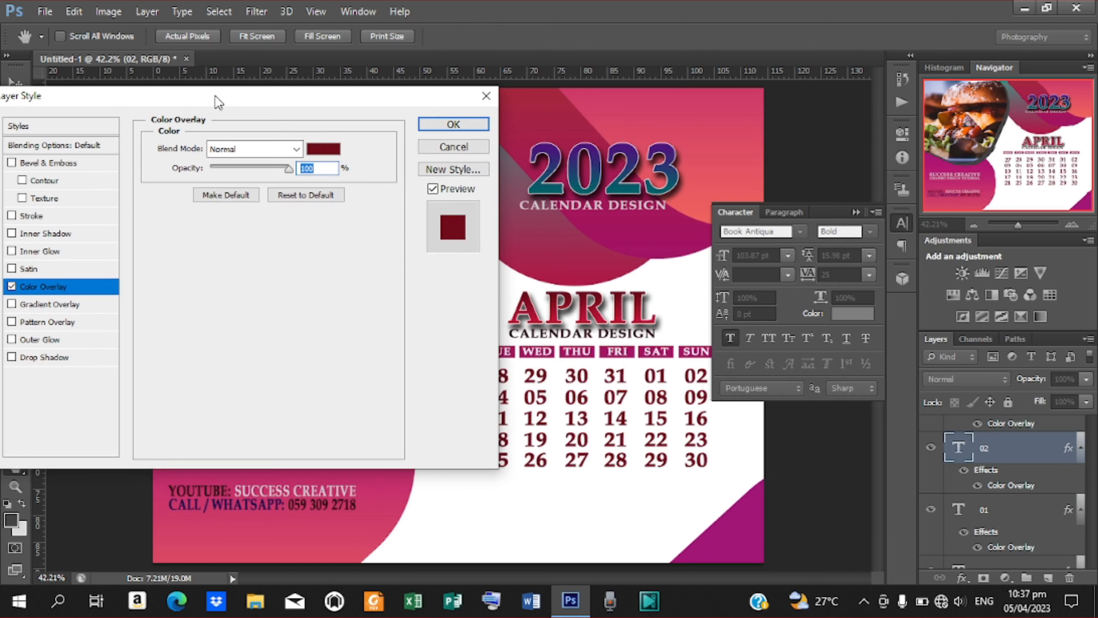
click(323, 150)
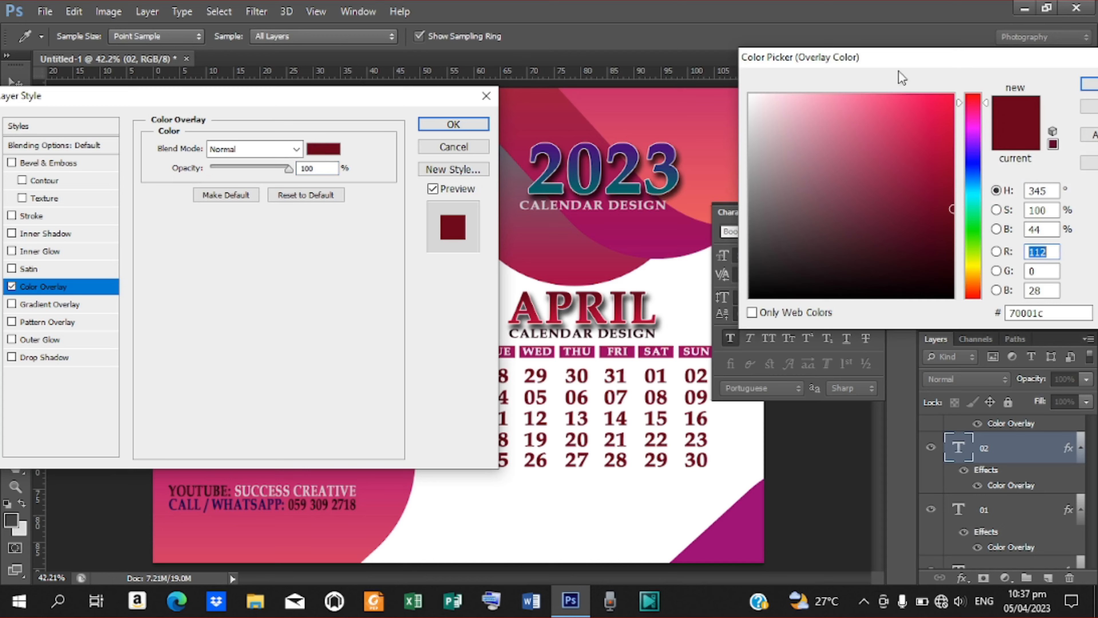
drag(901, 77, 218, 129)
click(43, 226)
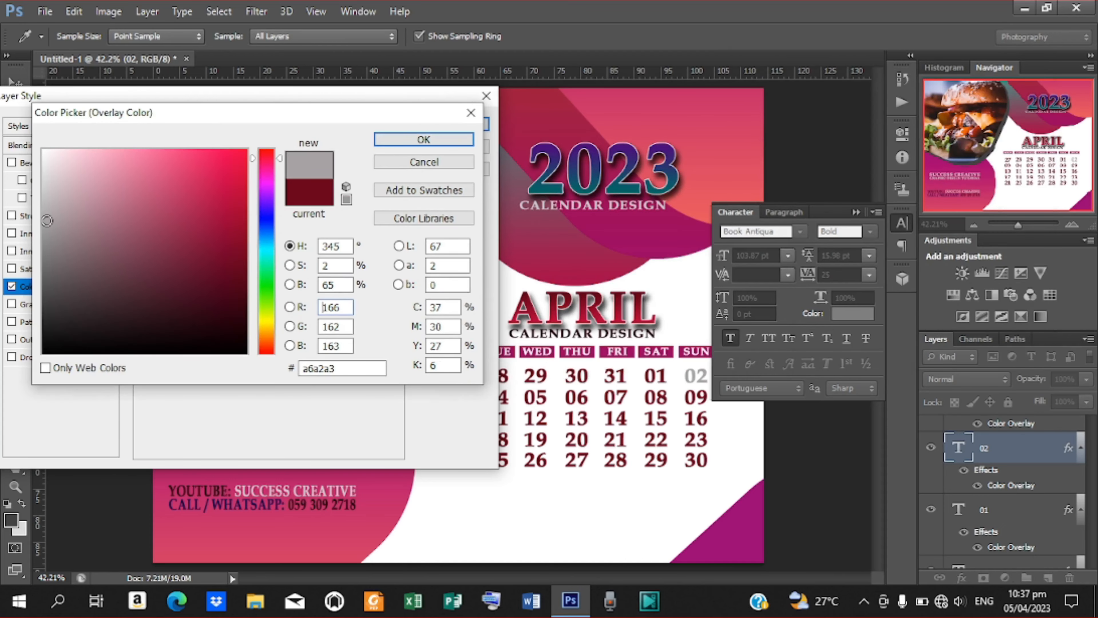
click(43, 225)
drag(43, 226, 42, 261)
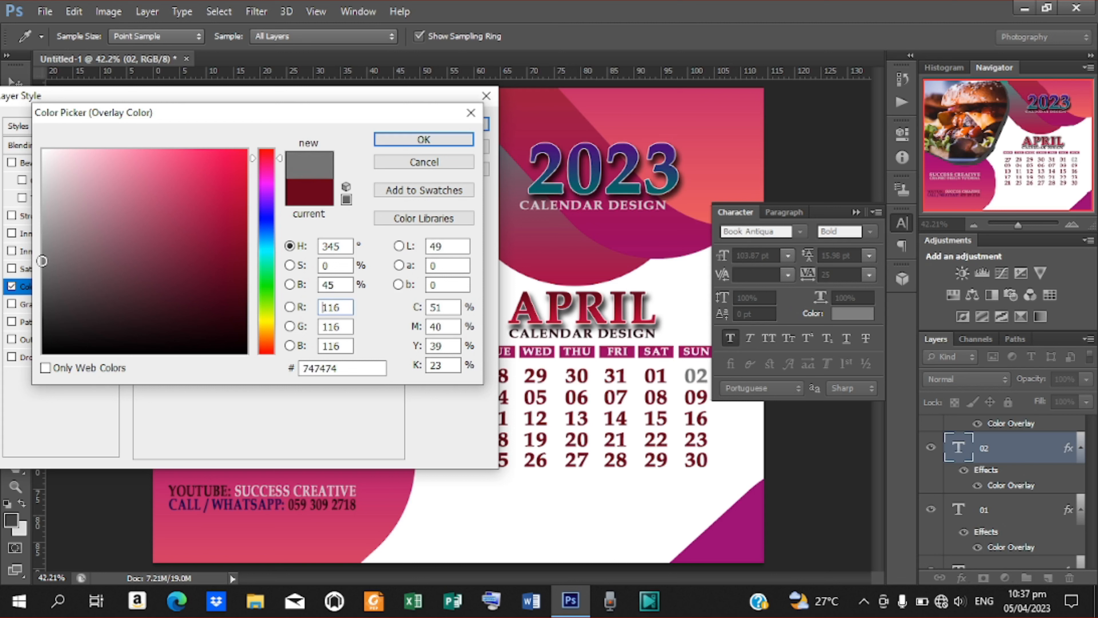
click(420, 140)
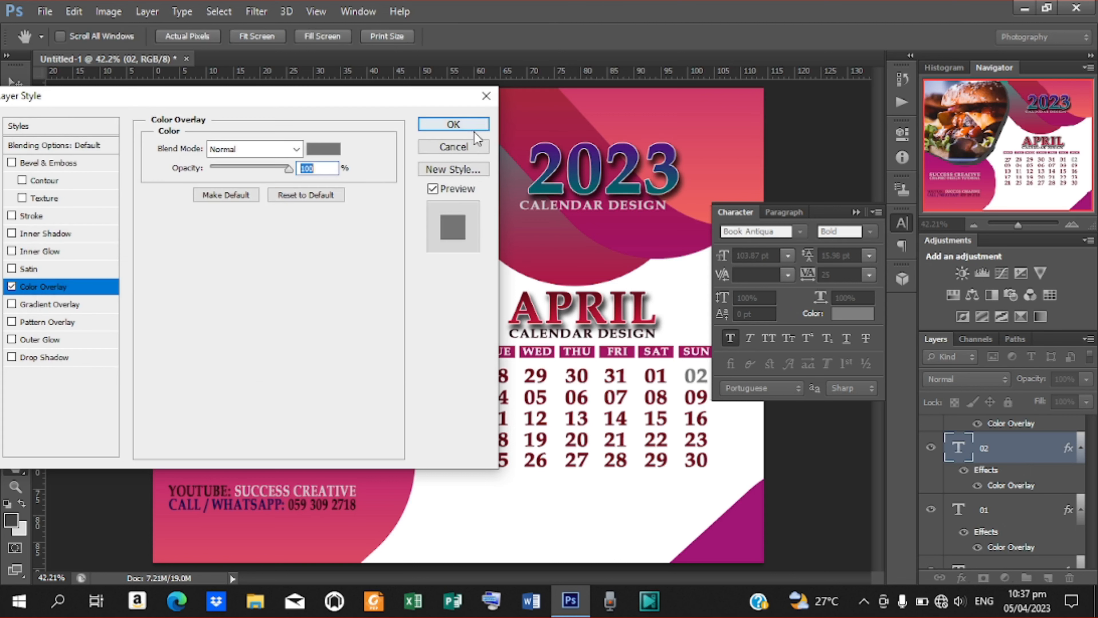
click(469, 128)
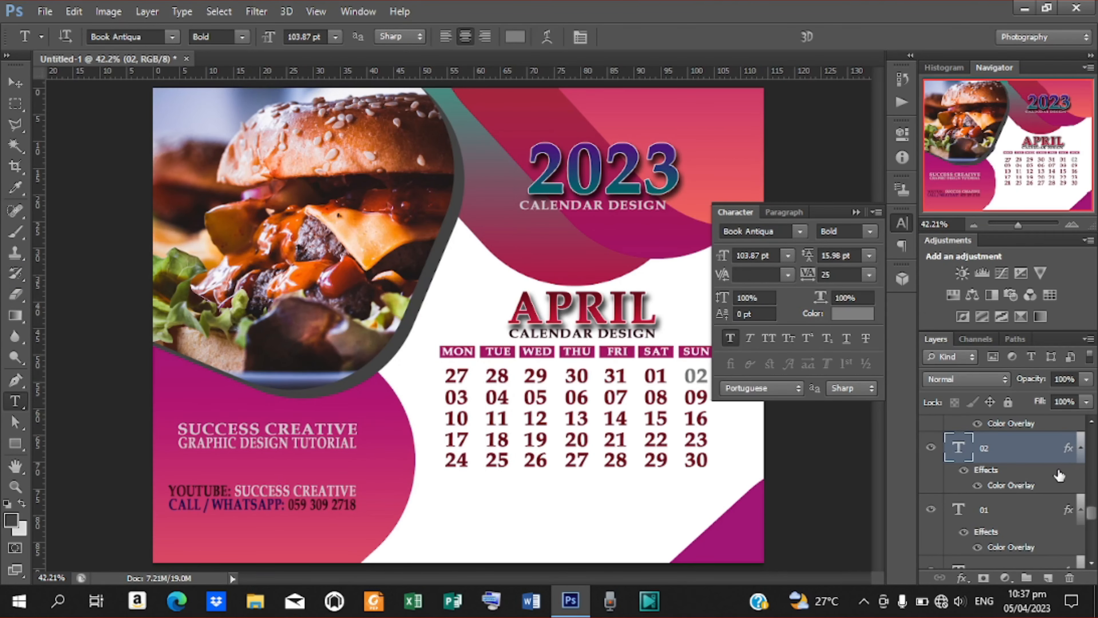
Recolour Sunday date 09's overlay to the grey 747474 sampled from date 02.
scroll(1093, 515, up, 2)
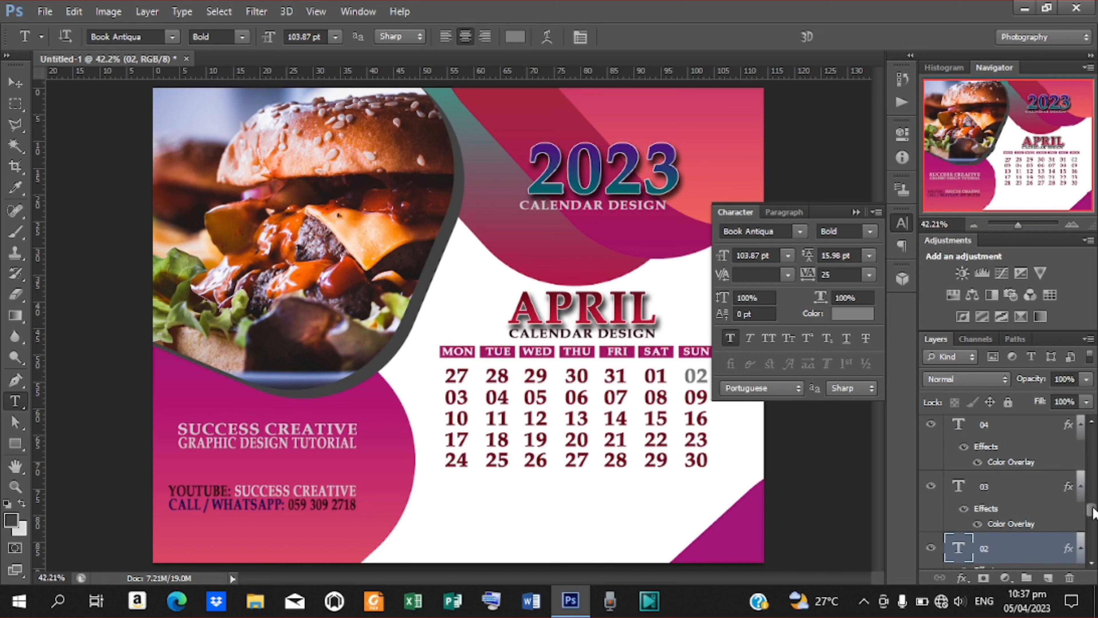
scroll(1093, 513, down, 3)
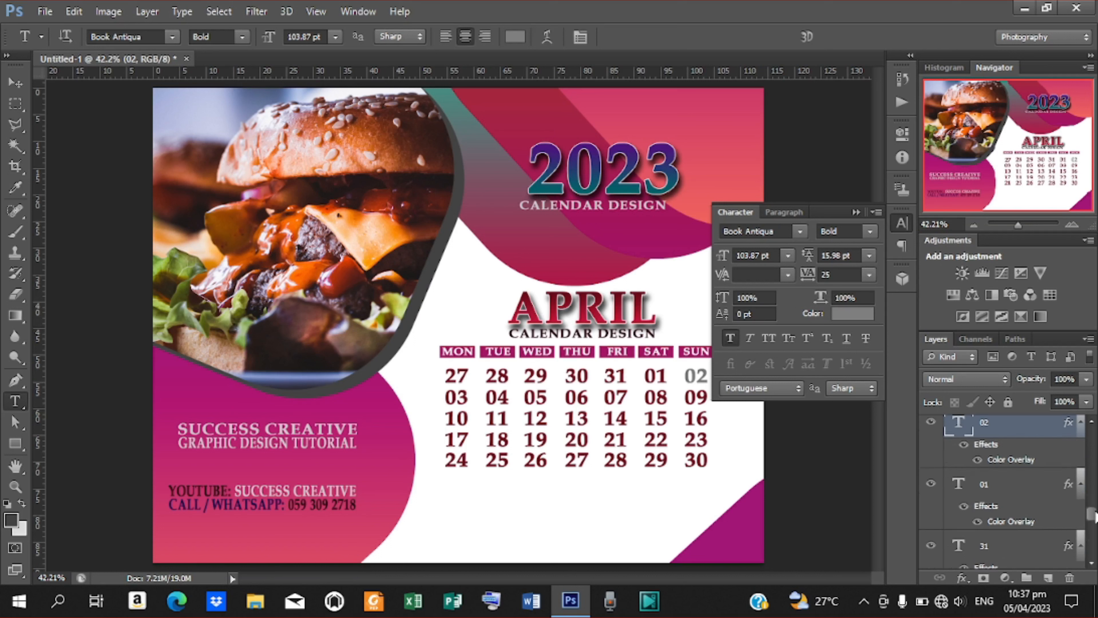
scroll(1094, 515, up, 4)
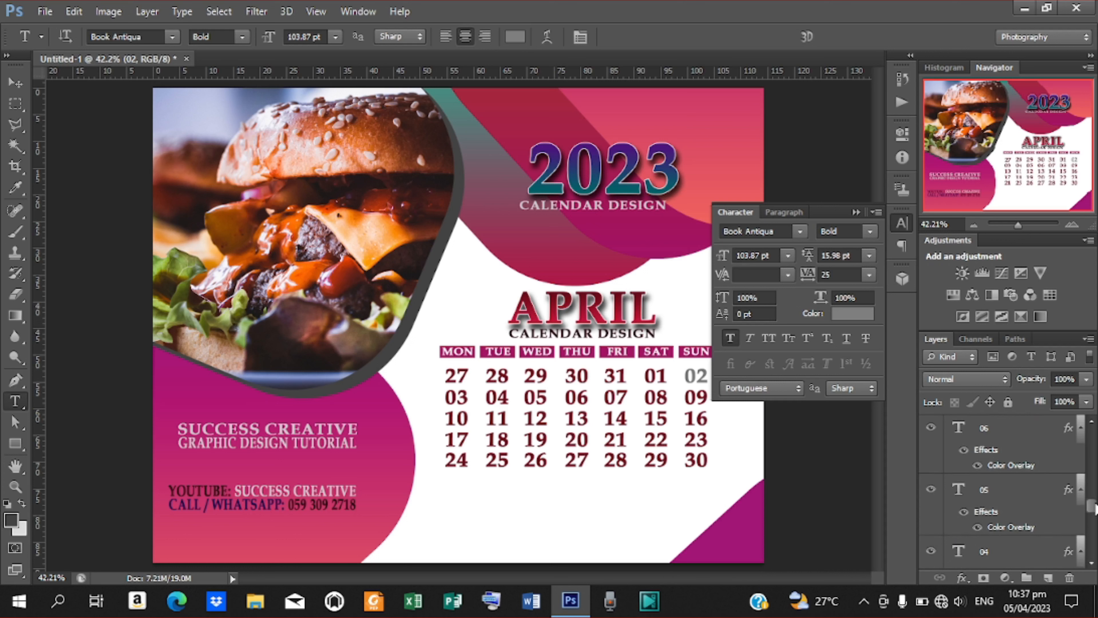
scroll(1094, 509, up, 2)
scroll(1094, 507, up, 2)
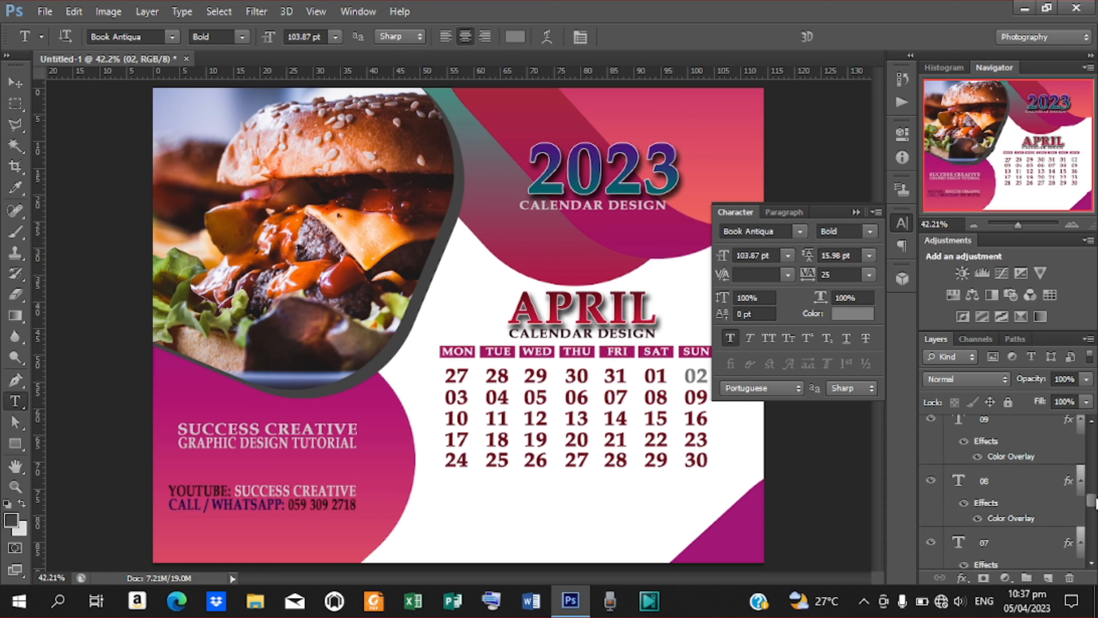
scroll(1096, 503, down, 3)
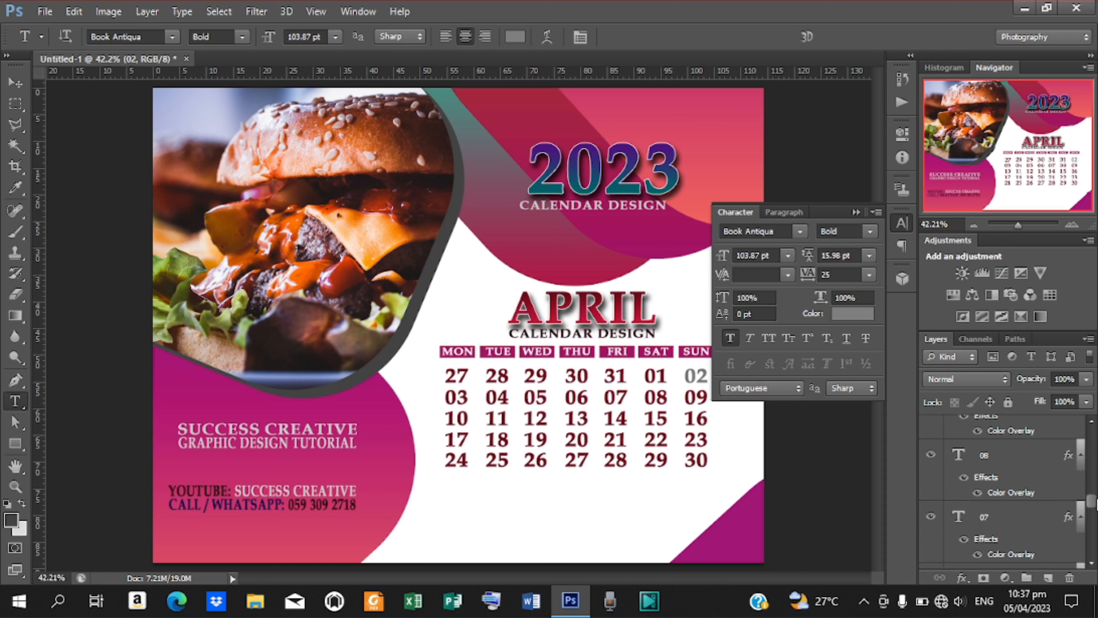
scroll(1004, 491, down, 1)
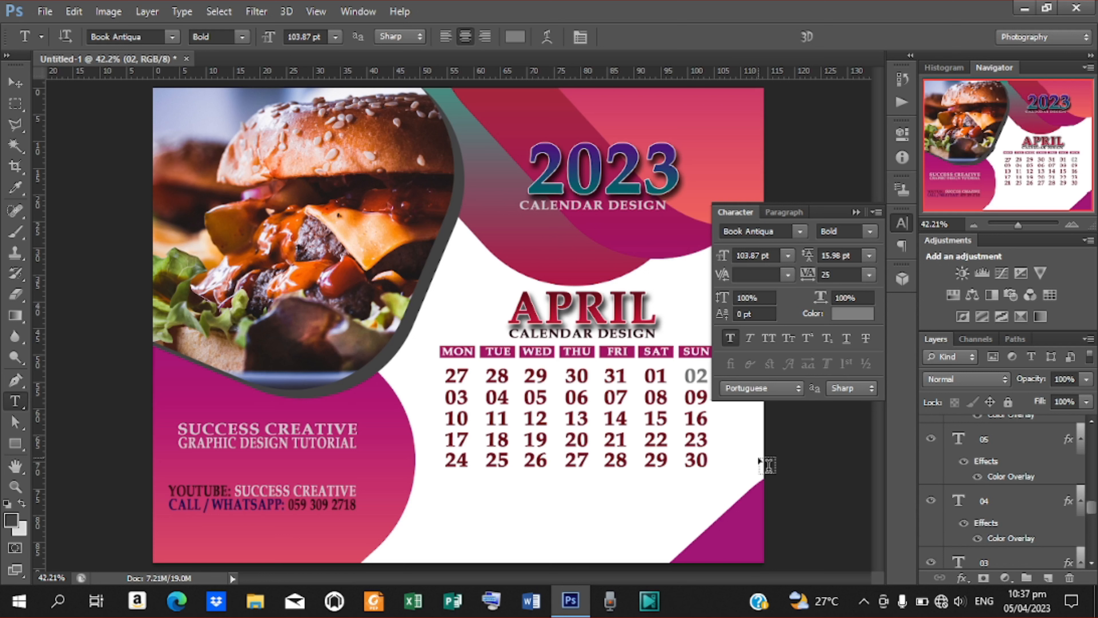
drag(684, 398, 733, 396)
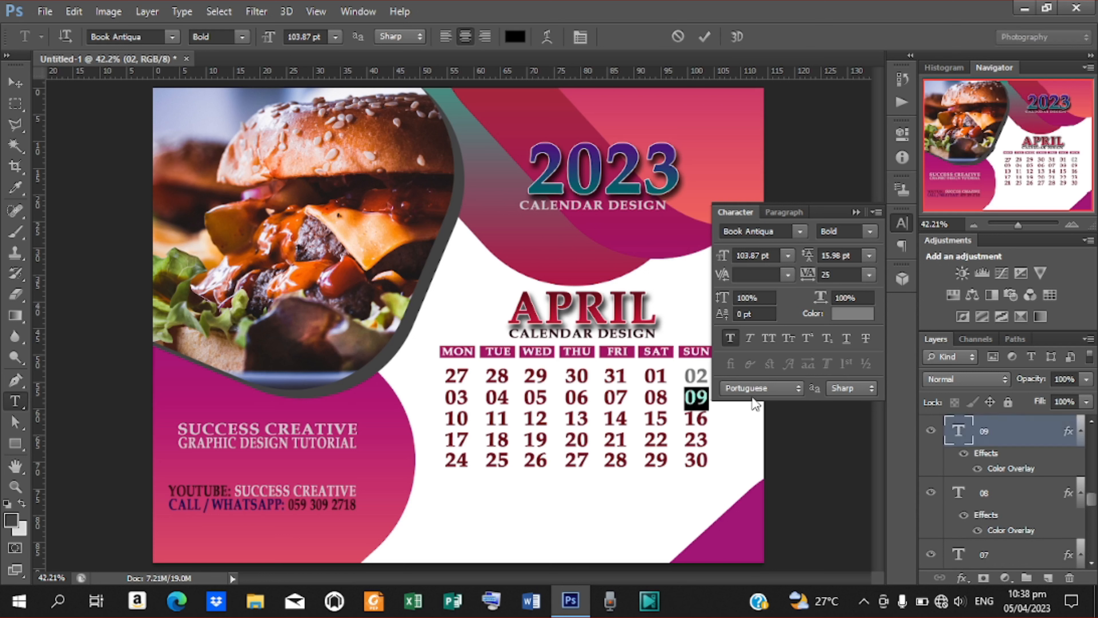
double_click(1011, 468)
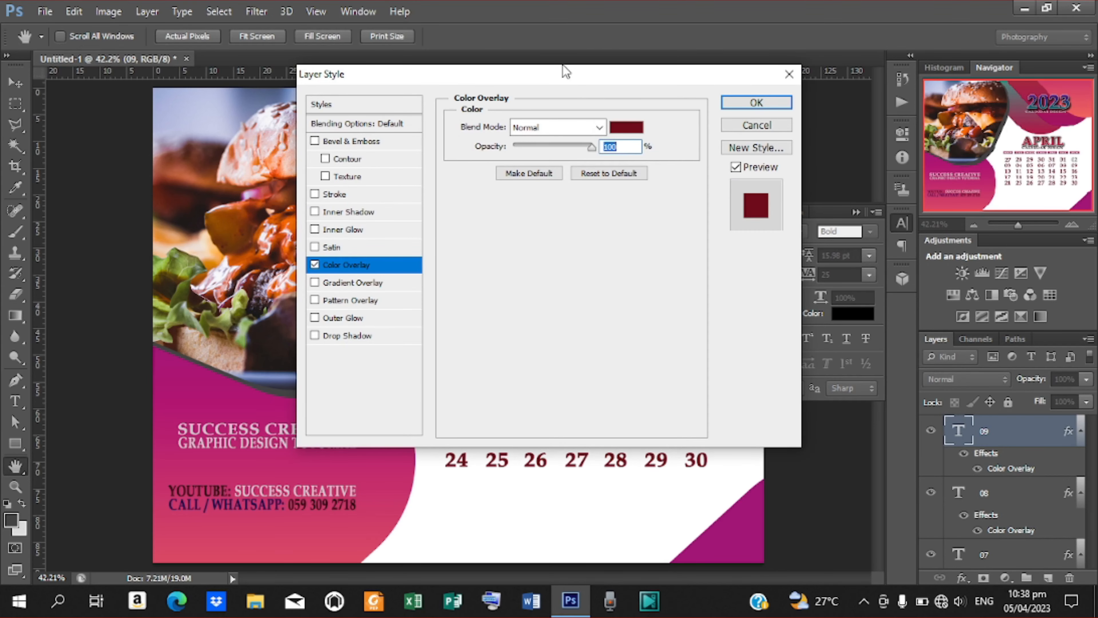
drag(562, 72, 250, 63)
click(314, 118)
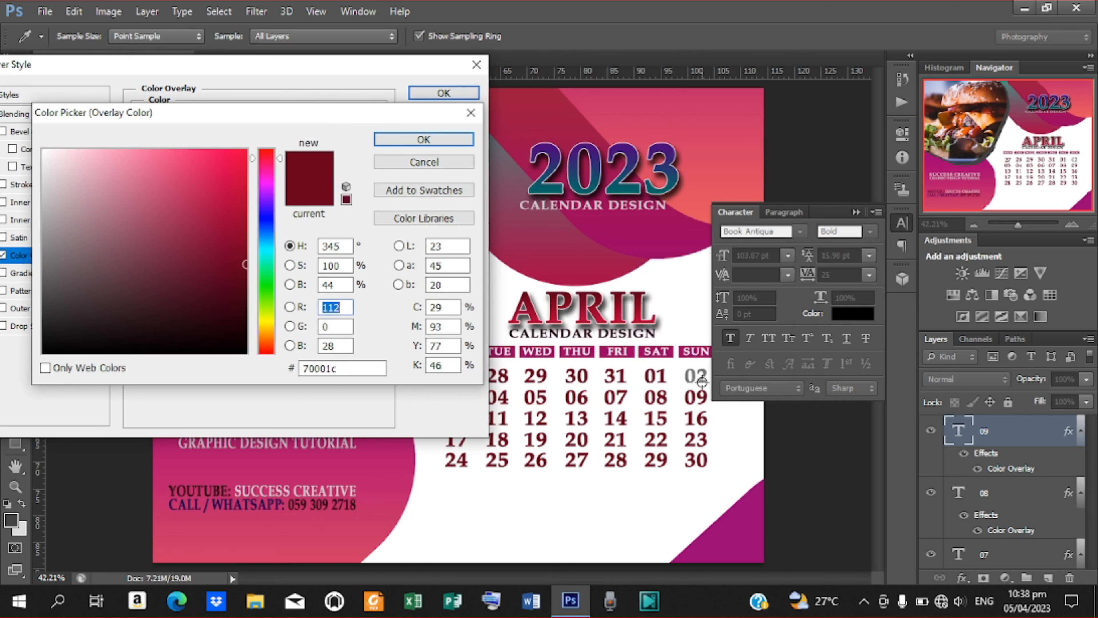
click(702, 382)
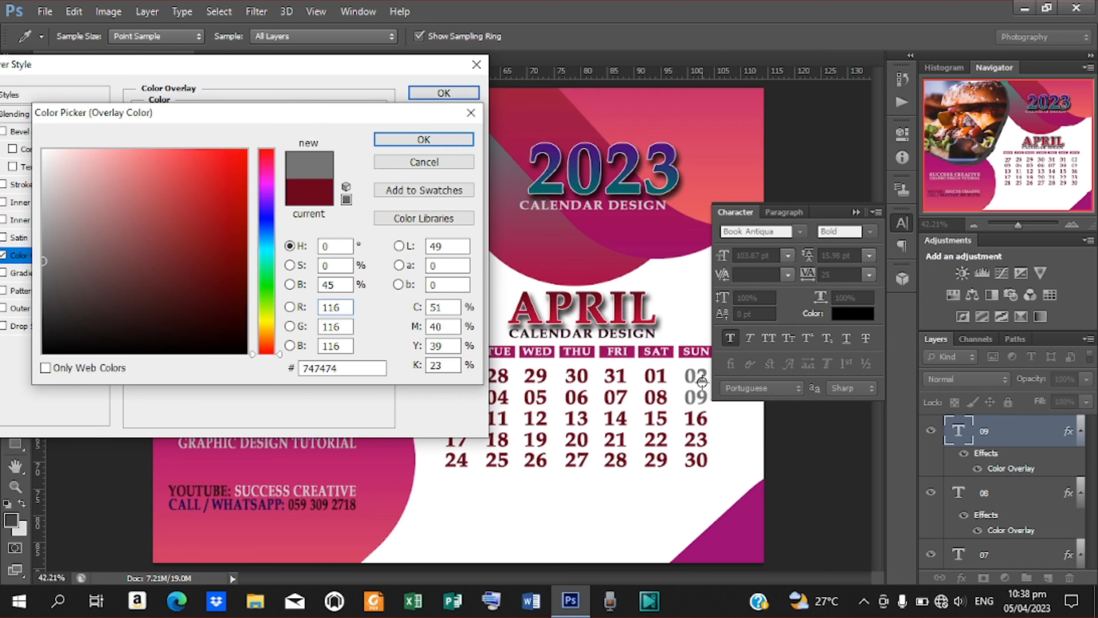
click(446, 137)
click(454, 90)
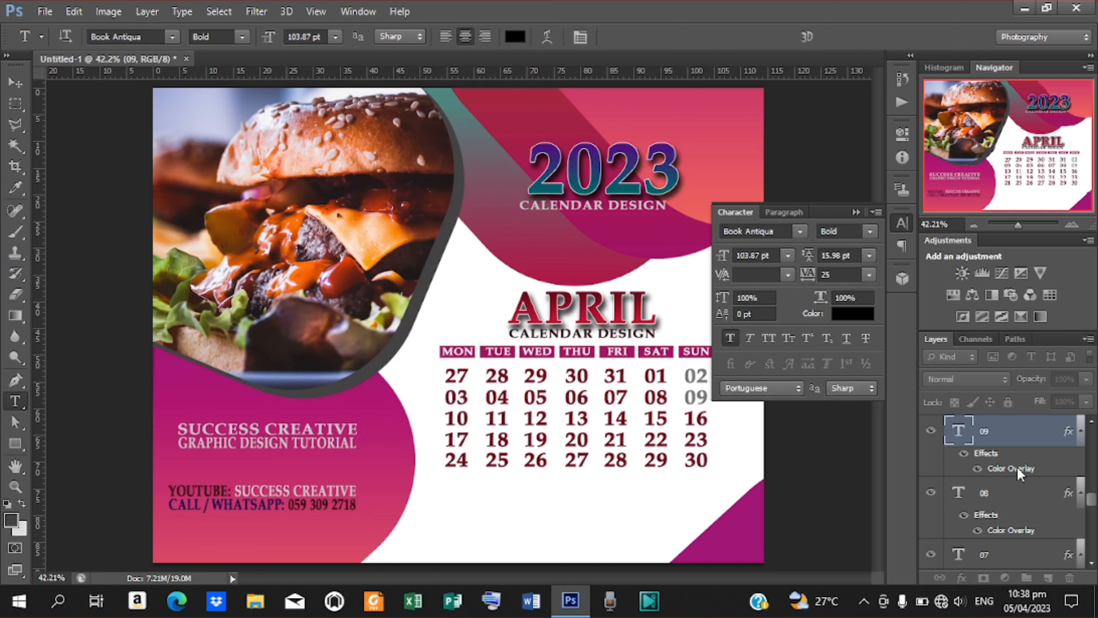
Recolour Sunday date 16's overlay to the same grey 747474, sampled from date 09.
double_click(686, 419)
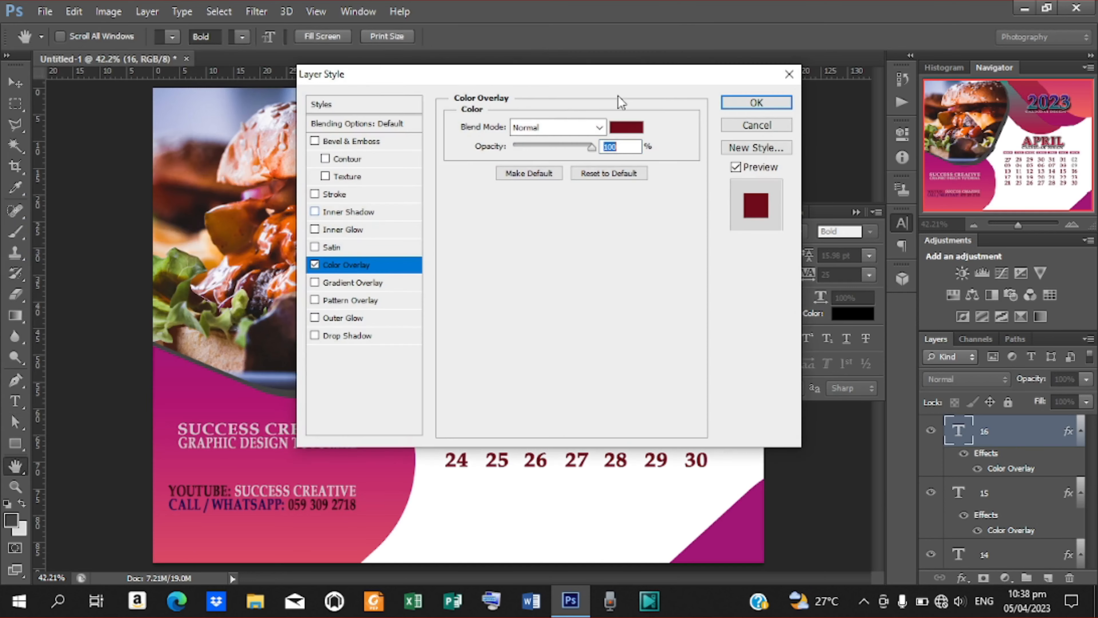
drag(658, 70, 290, 87)
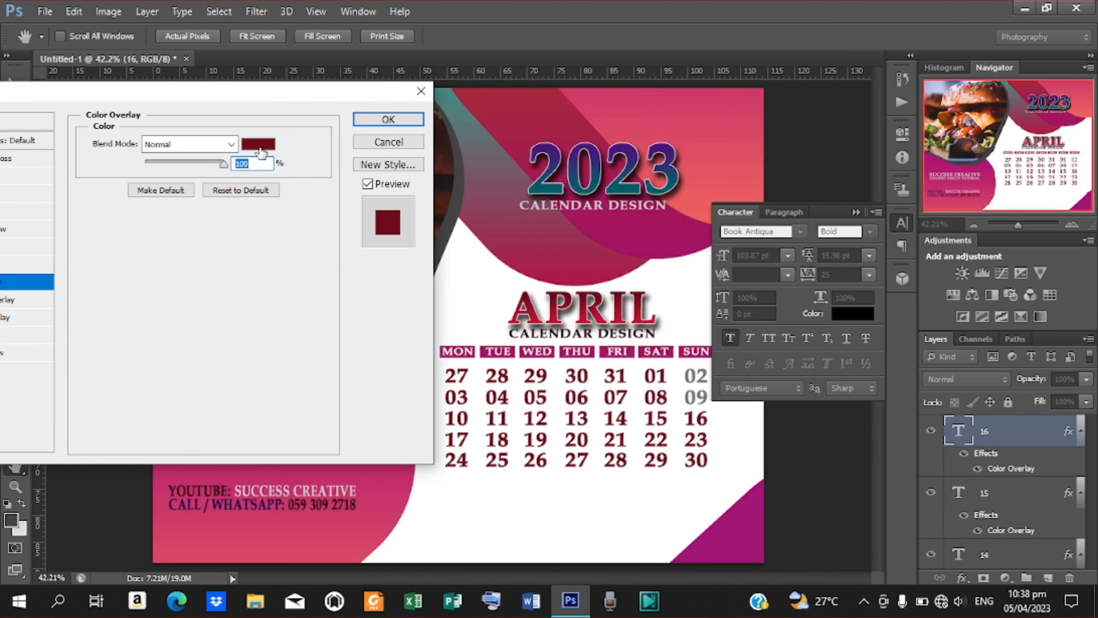
click(259, 146)
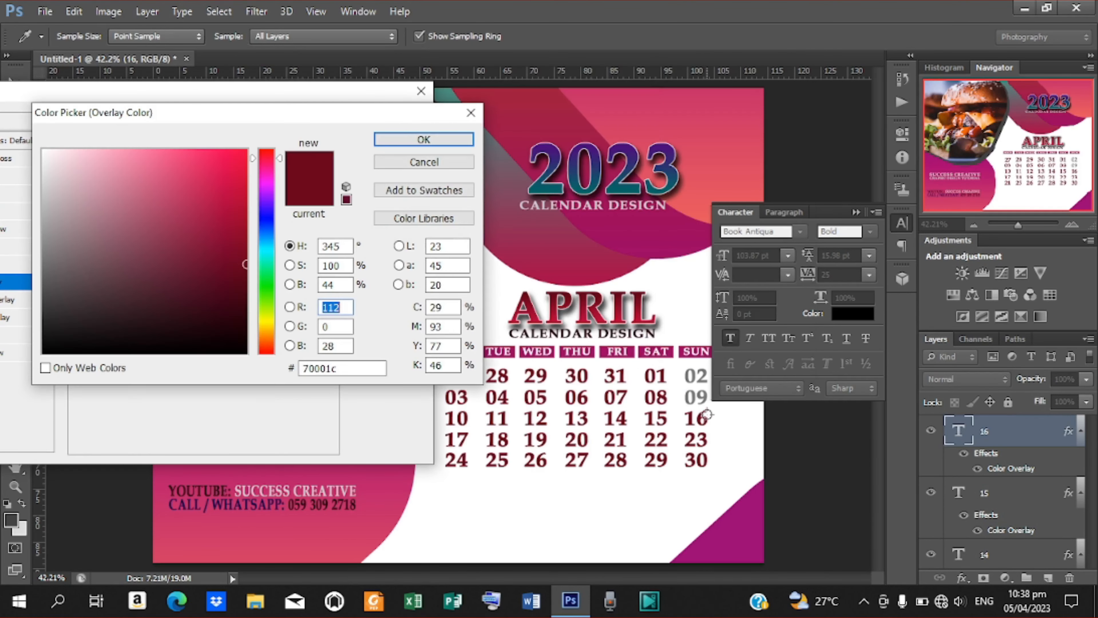
click(702, 396)
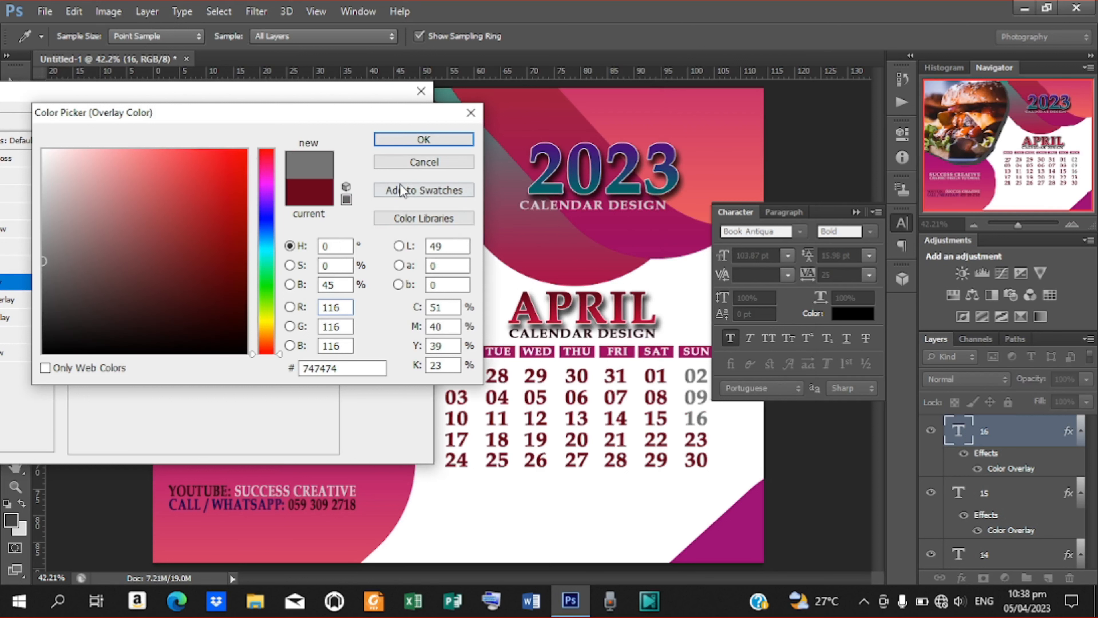
click(392, 141)
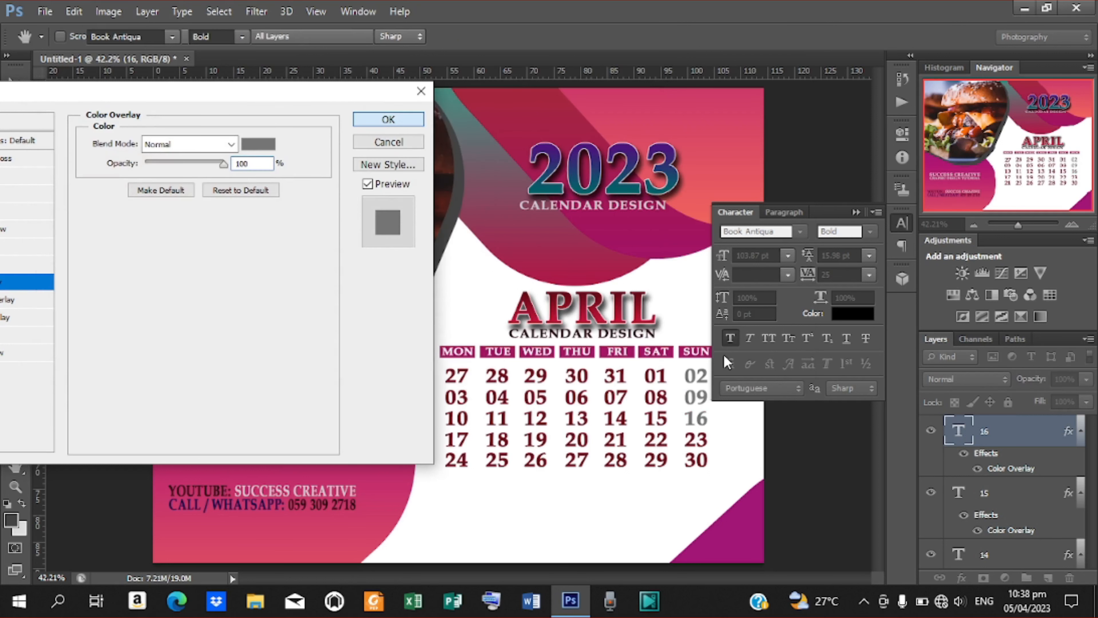
click(388, 119)
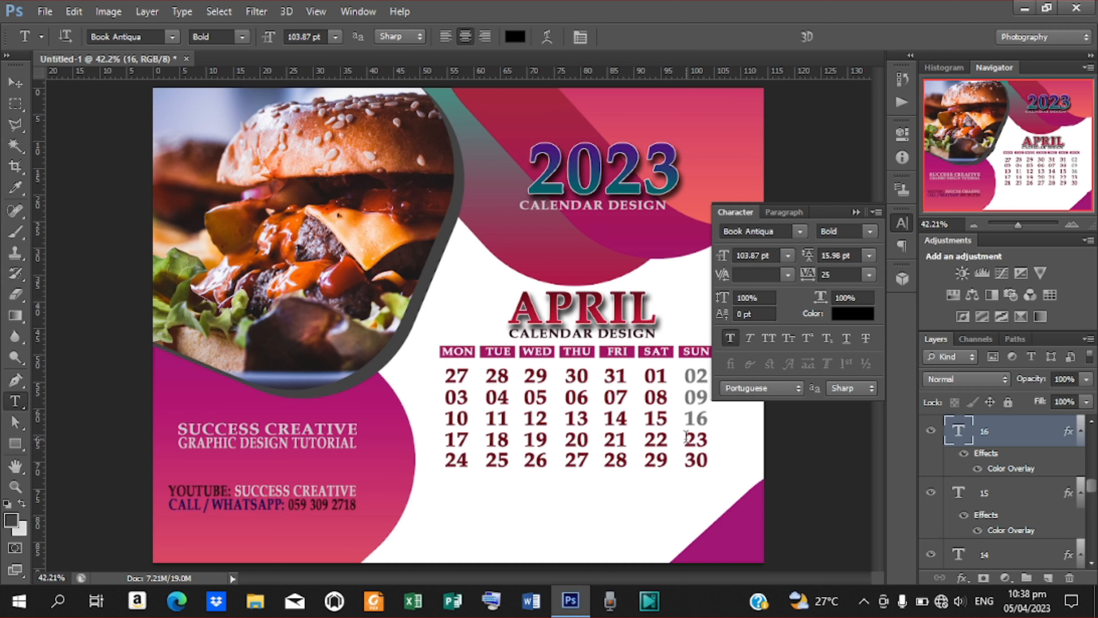
drag(685, 441, 776, 433)
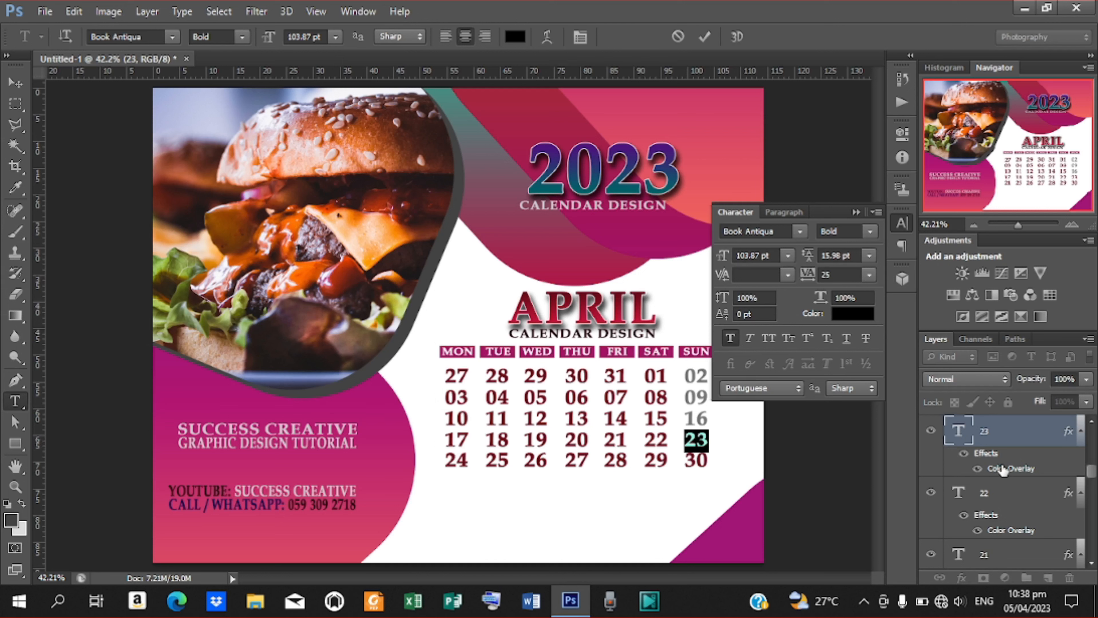
Set date 23's Color Overlay to grey 747474 sampled from date 02.
click(1002, 470)
double_click(993, 468)
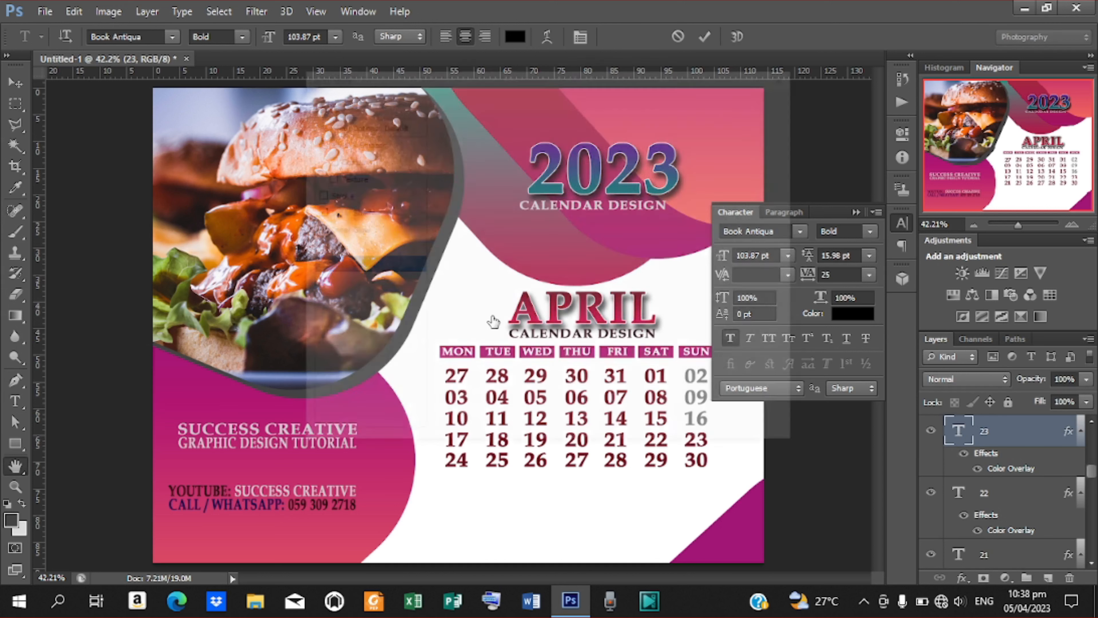
drag(554, 79, 341, 79)
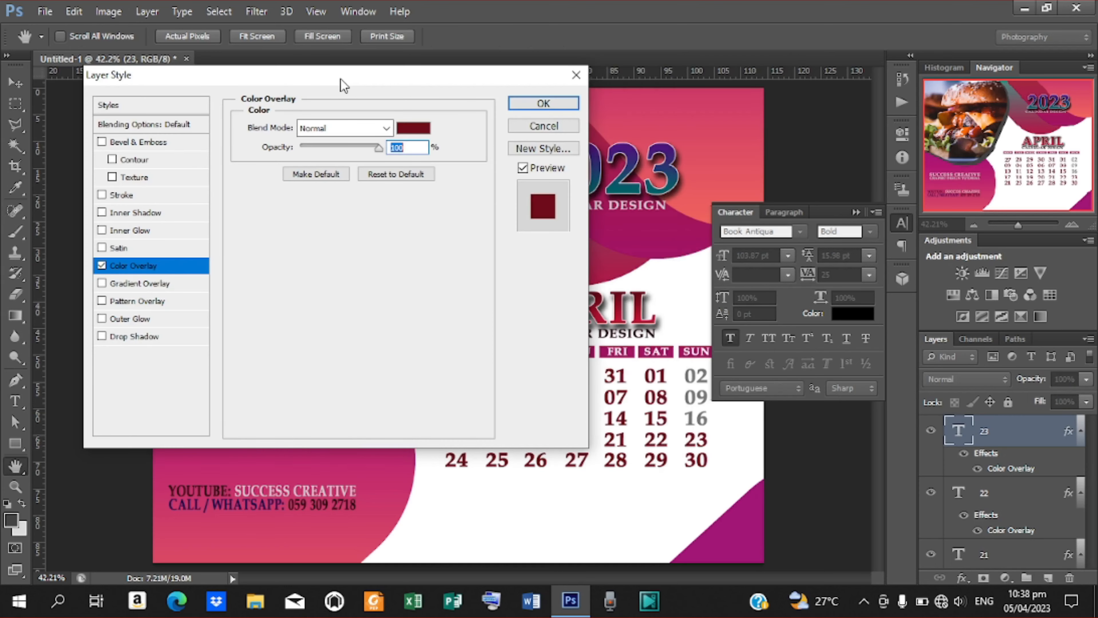
click(413, 128)
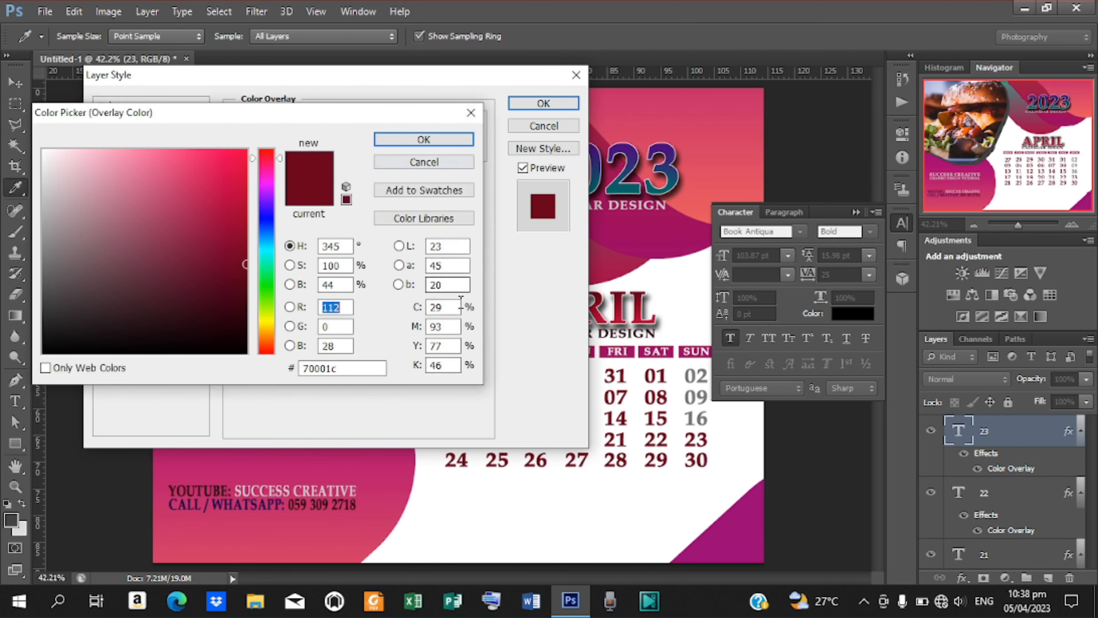
click(701, 379)
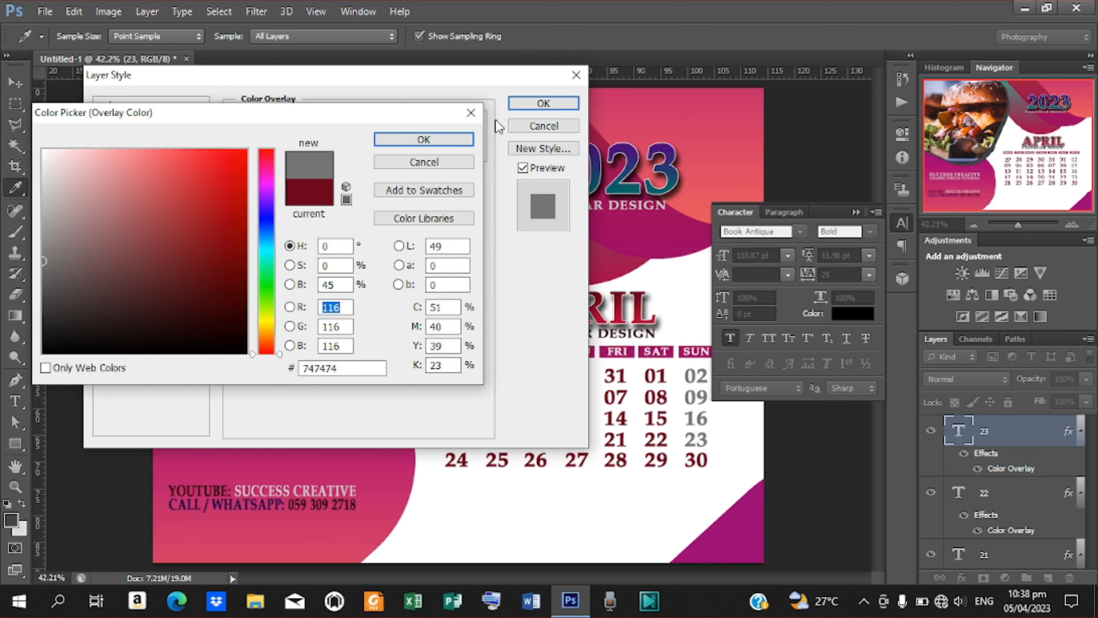
click(459, 138)
click(542, 104)
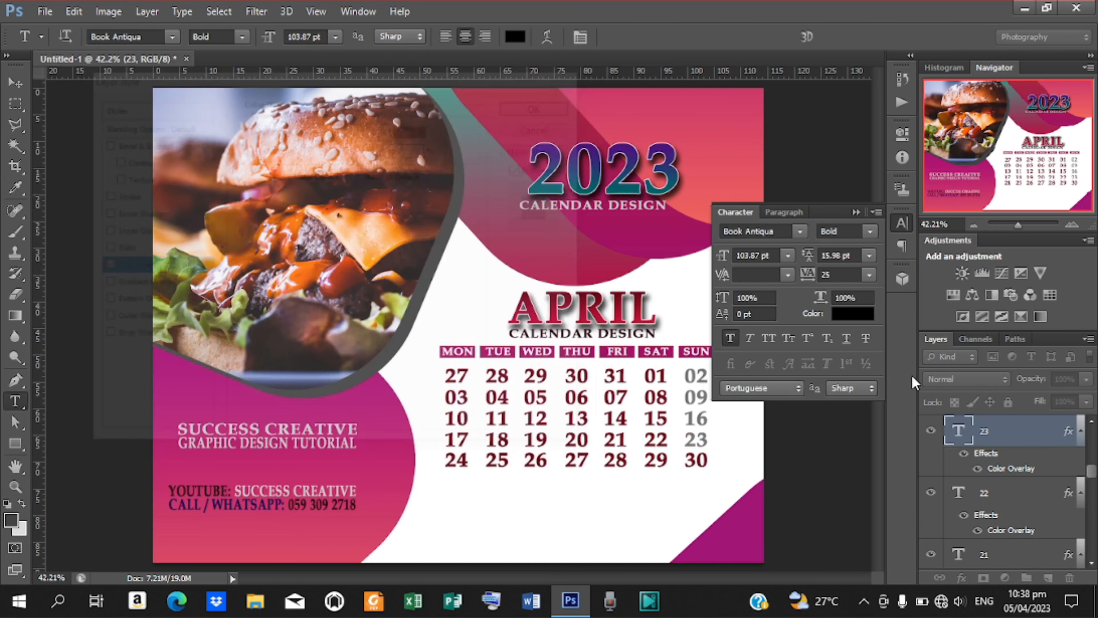
Set date 30's Color Overlay to grey 747474 sampled from date 02.
double_click(698, 460)
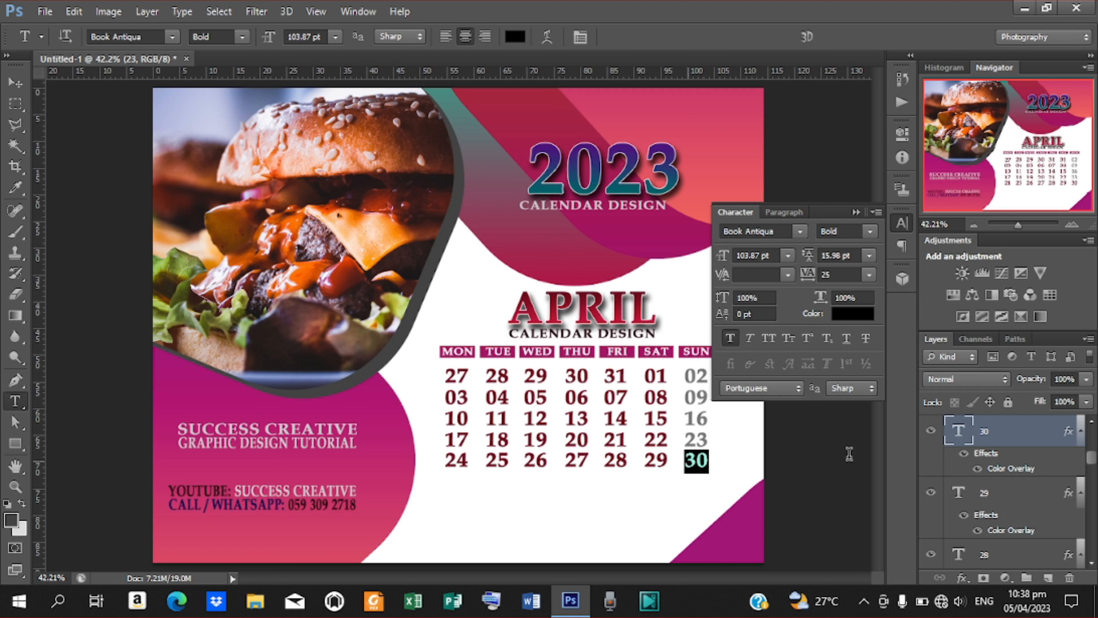
double_click(1015, 470)
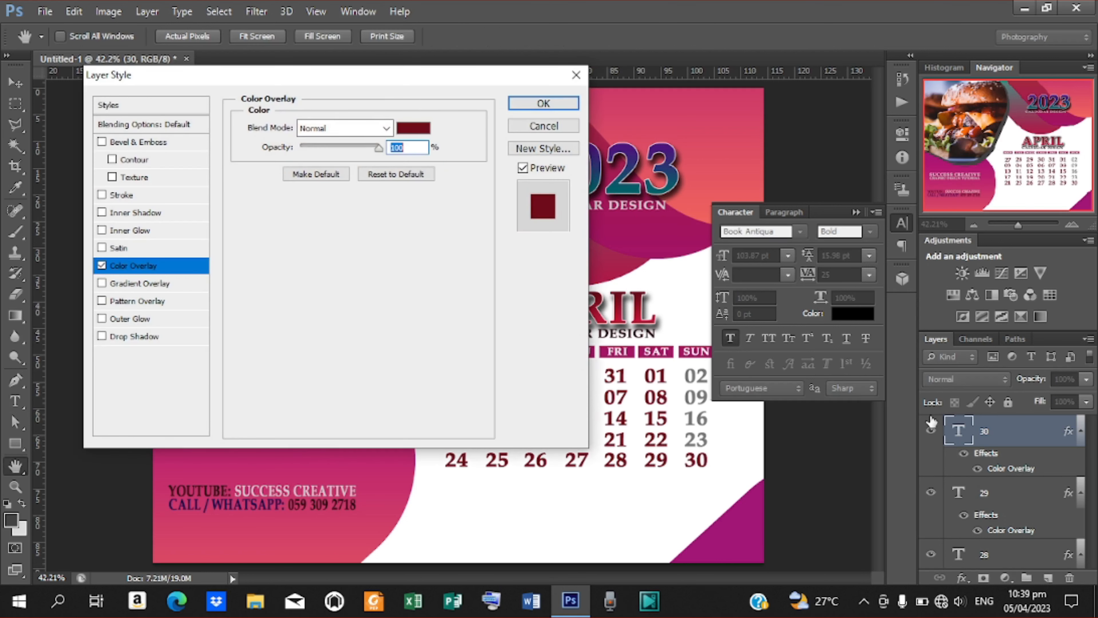
click(402, 129)
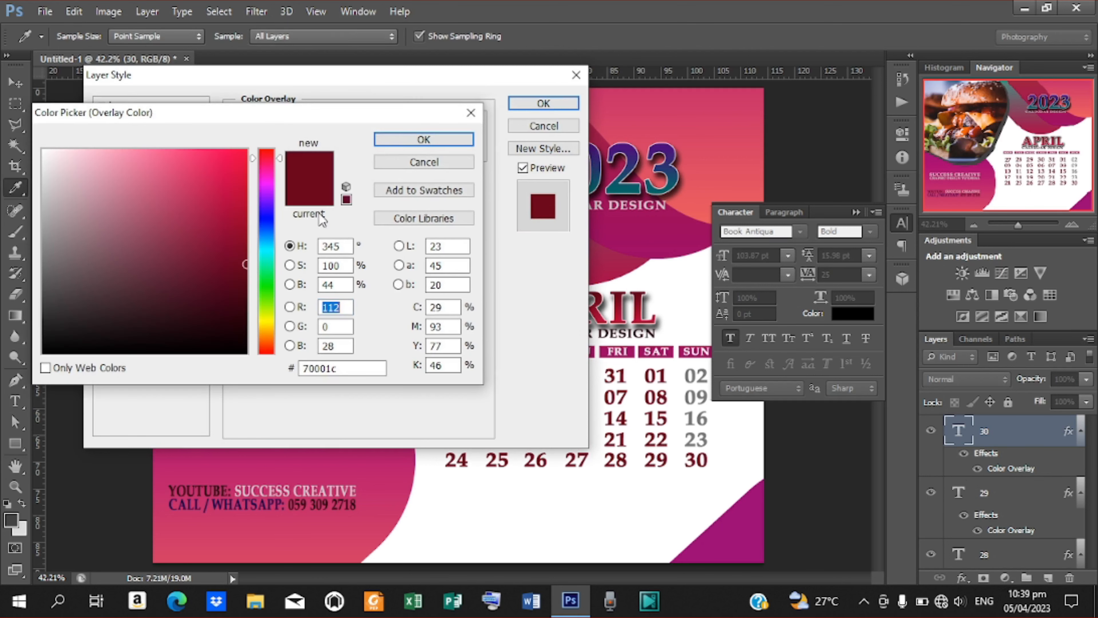
click(705, 372)
click(448, 139)
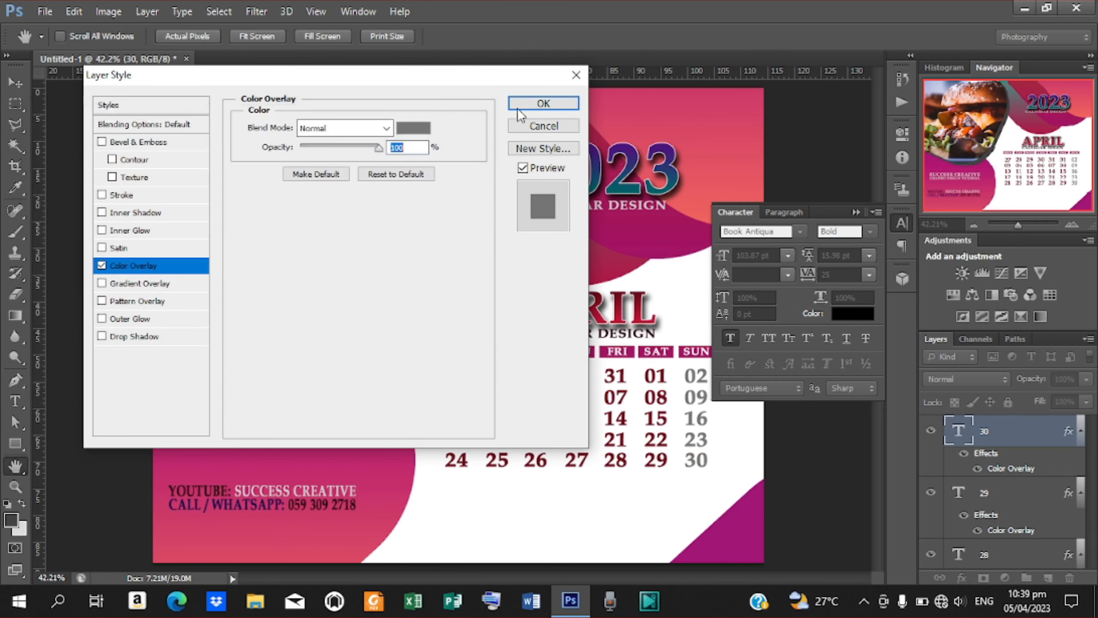
click(543, 104)
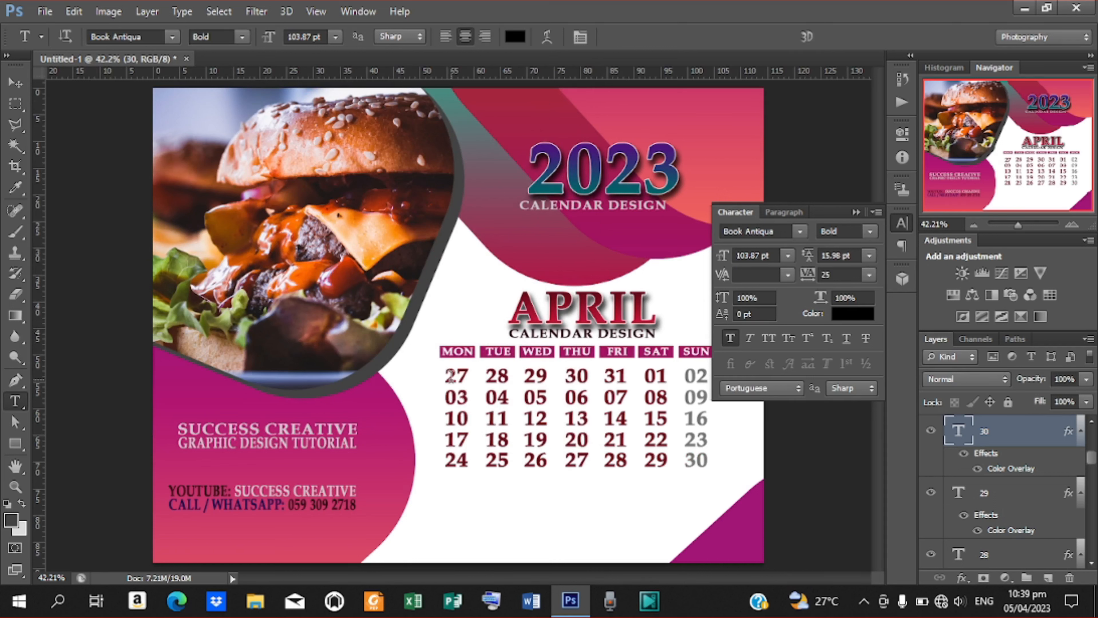
Give date 27 a dark blue overlay (332e74) sampled from the 2023 heading.
drag(445, 375, 471, 376)
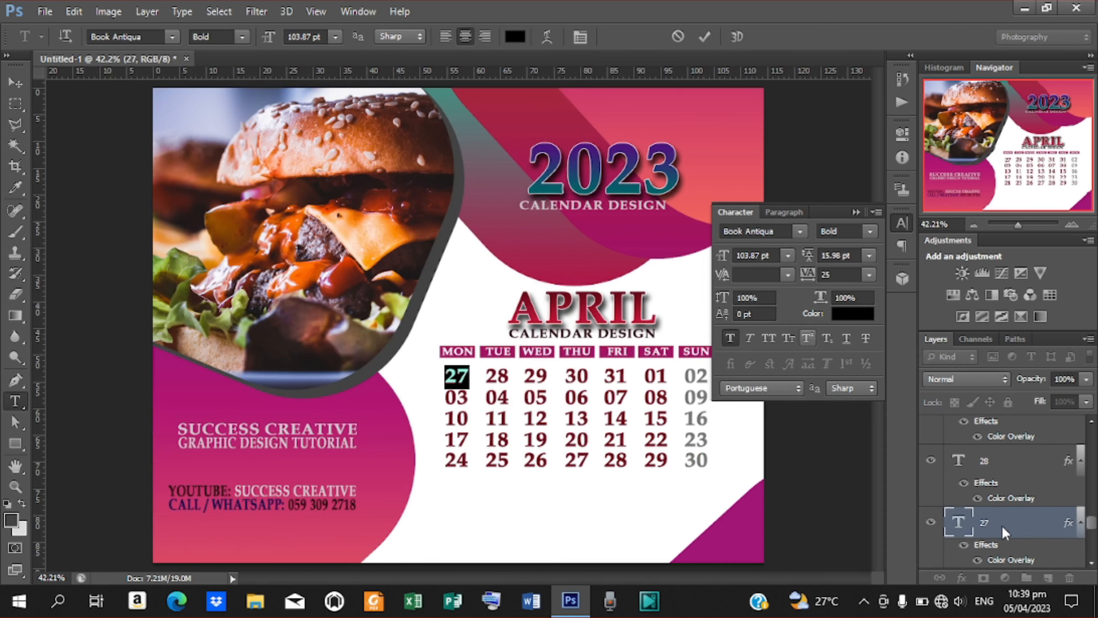
scroll(1064, 515, down, 3)
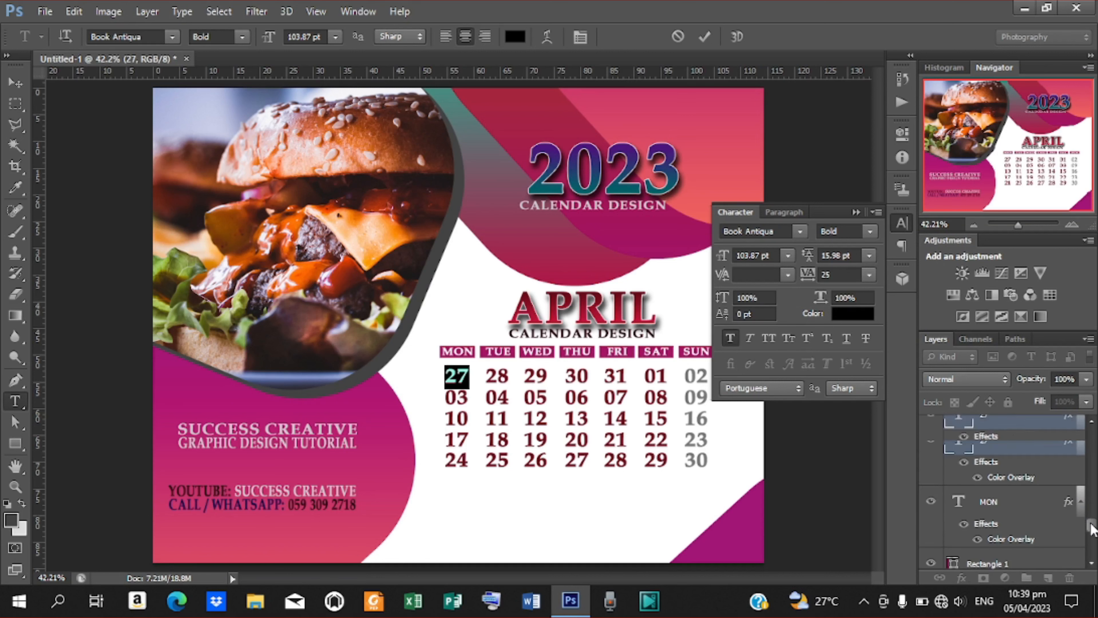
click(1019, 480)
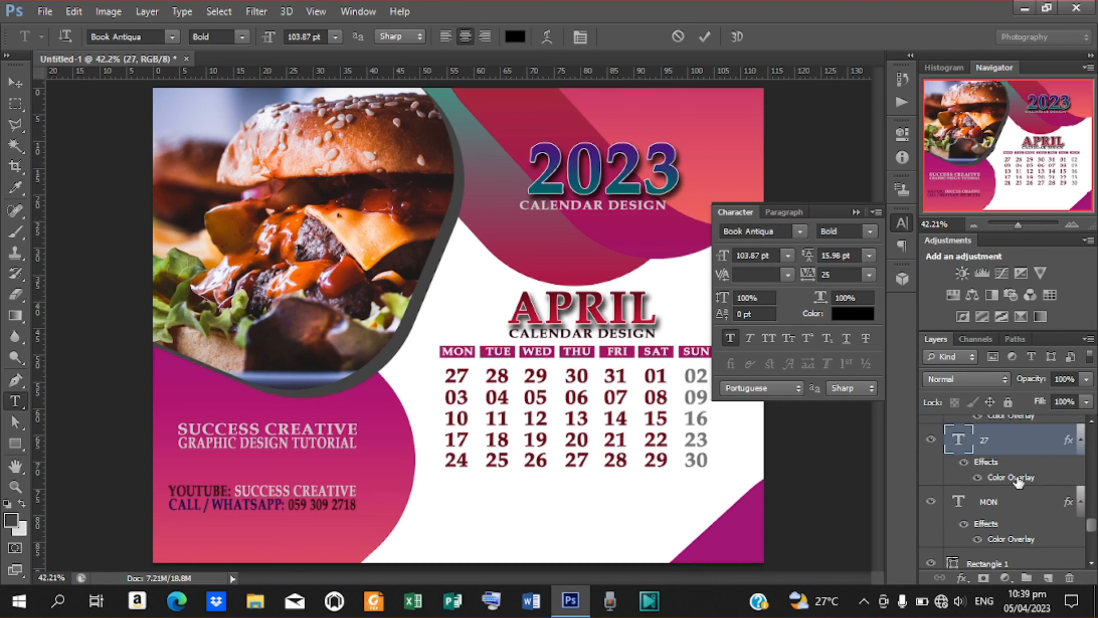
double_click(1018, 479)
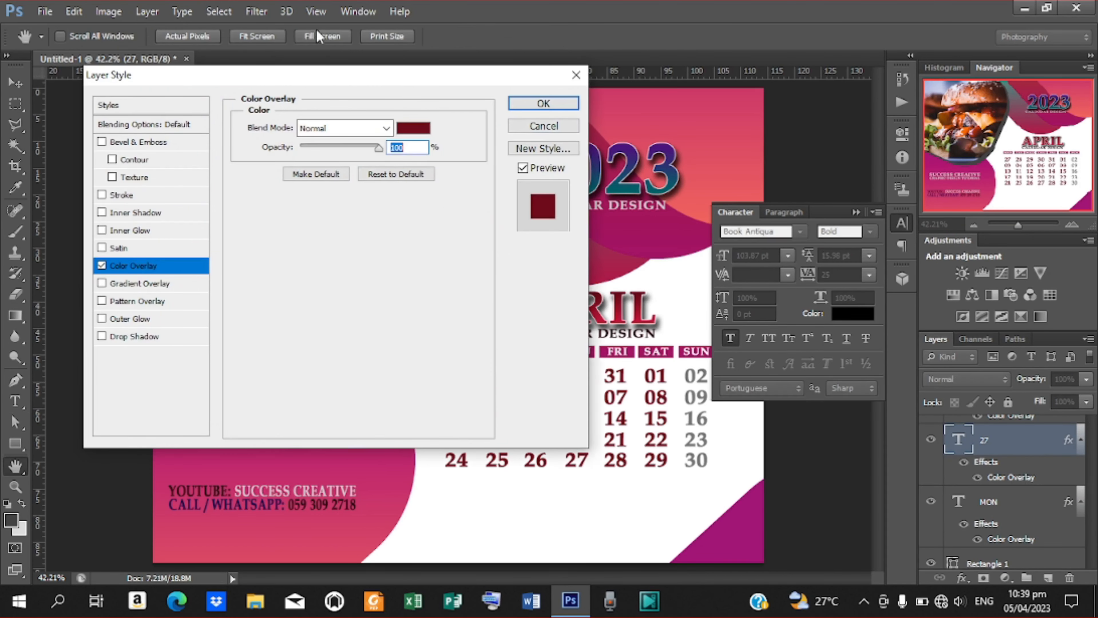
drag(337, 78, 309, 133)
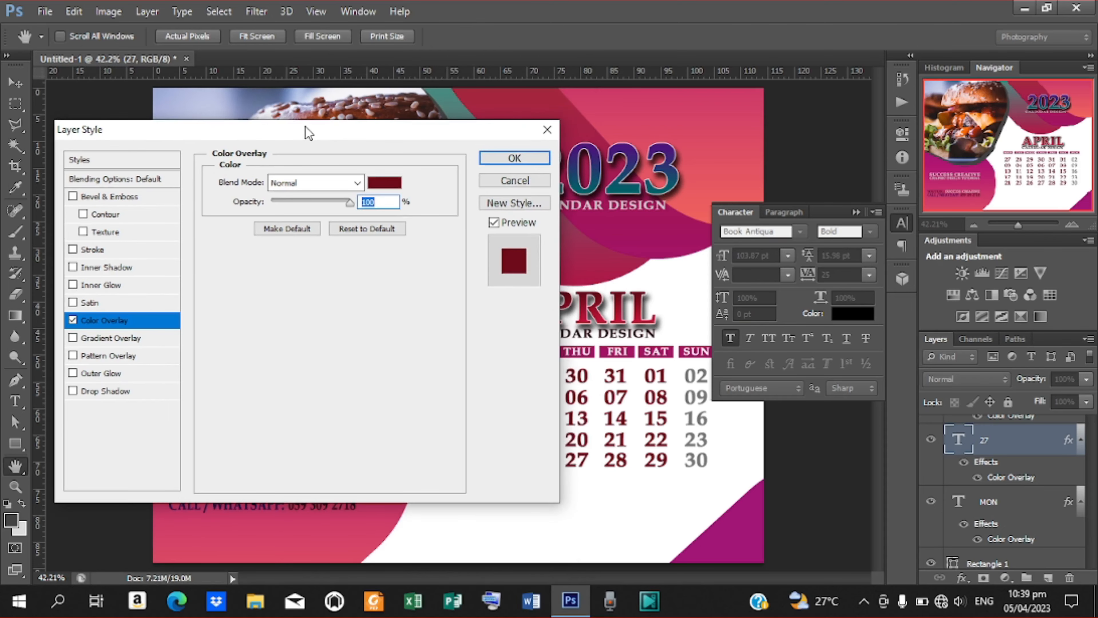
click(391, 185)
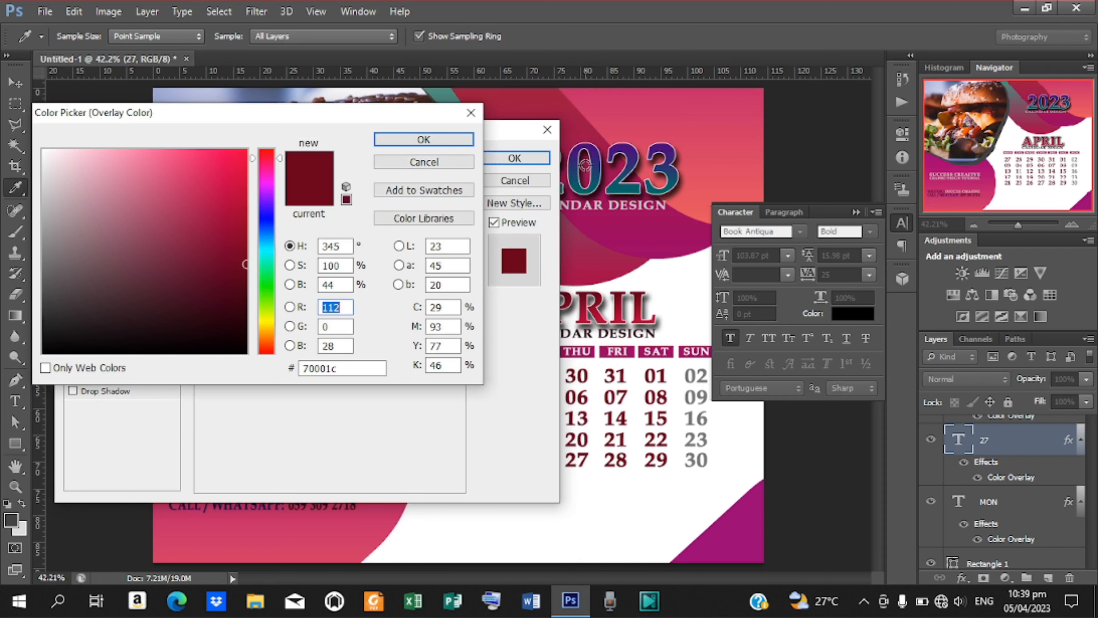
click(596, 167)
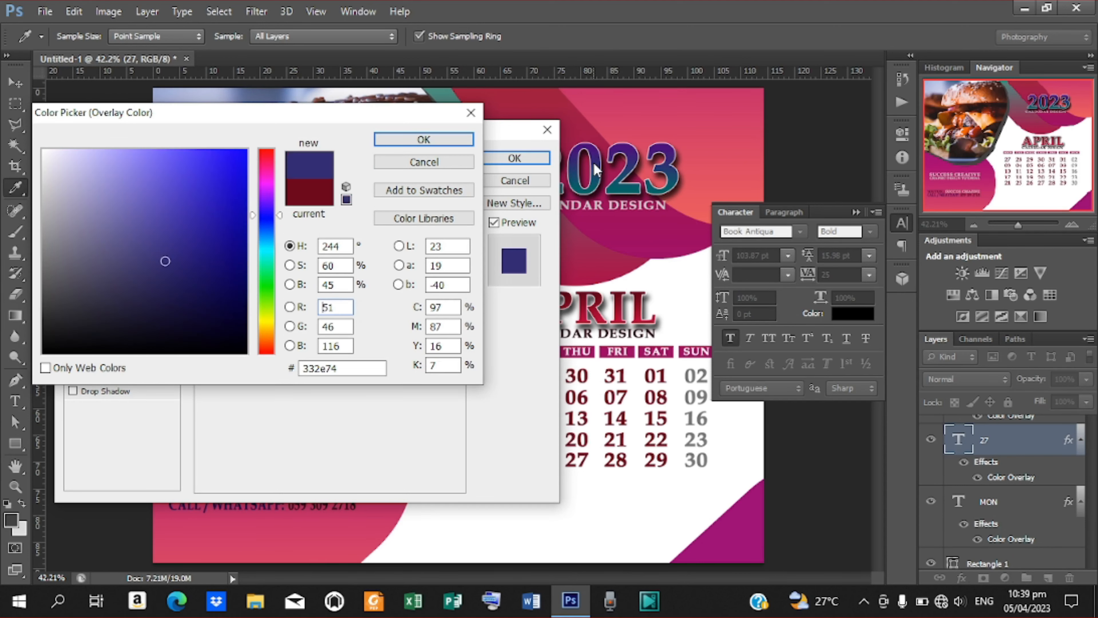
click(433, 147)
click(514, 159)
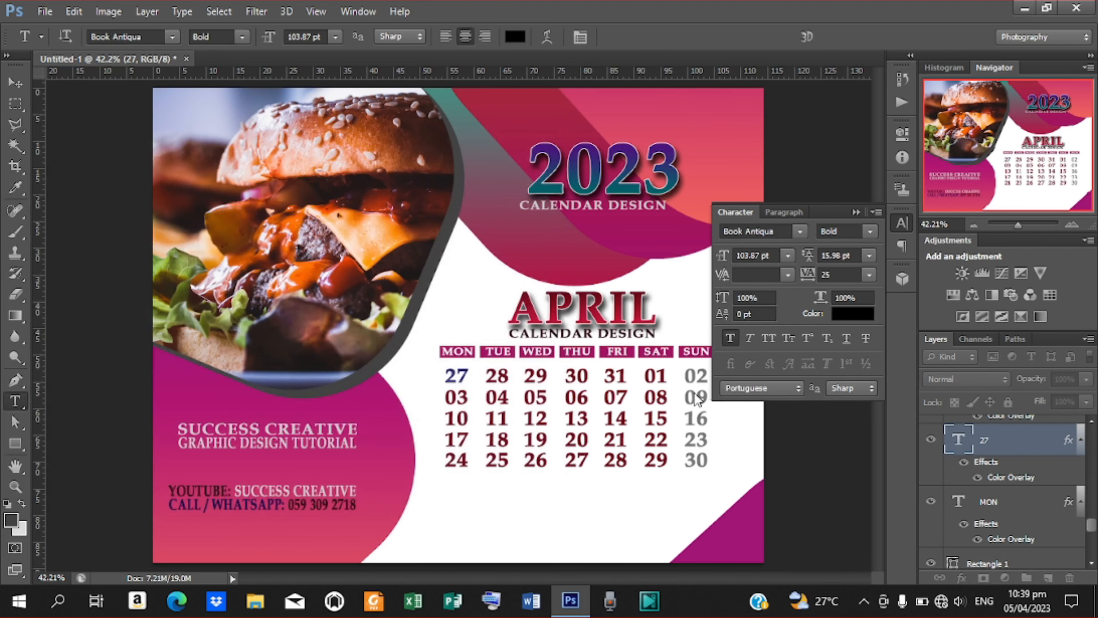
Give date 28 the same dark blue overlay, sampled from date 27.
double_click(489, 374)
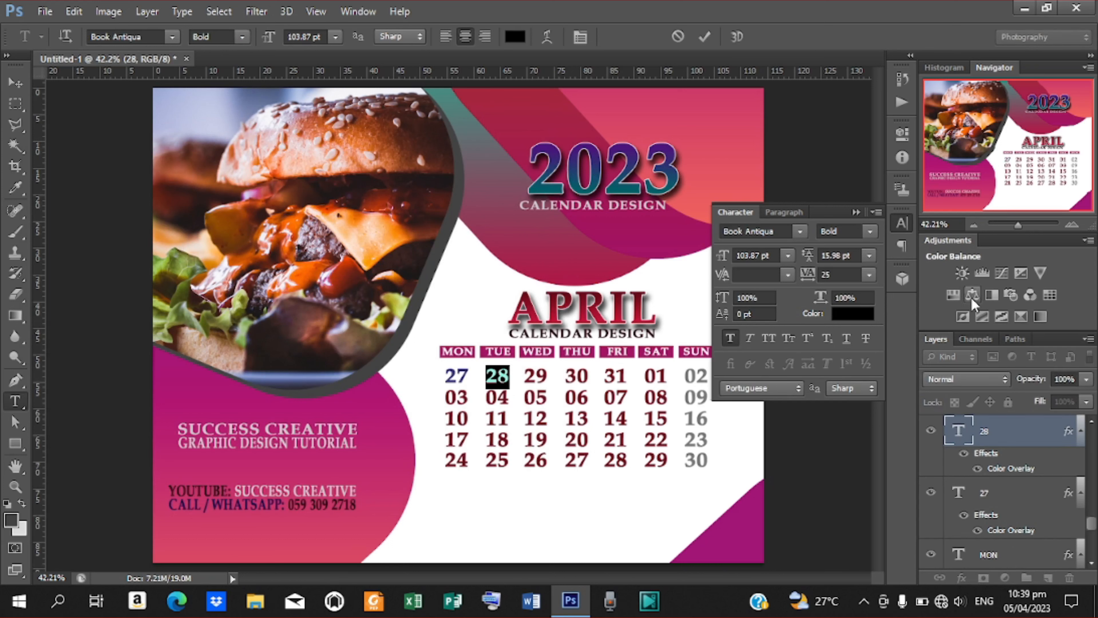
double_click(1006, 473)
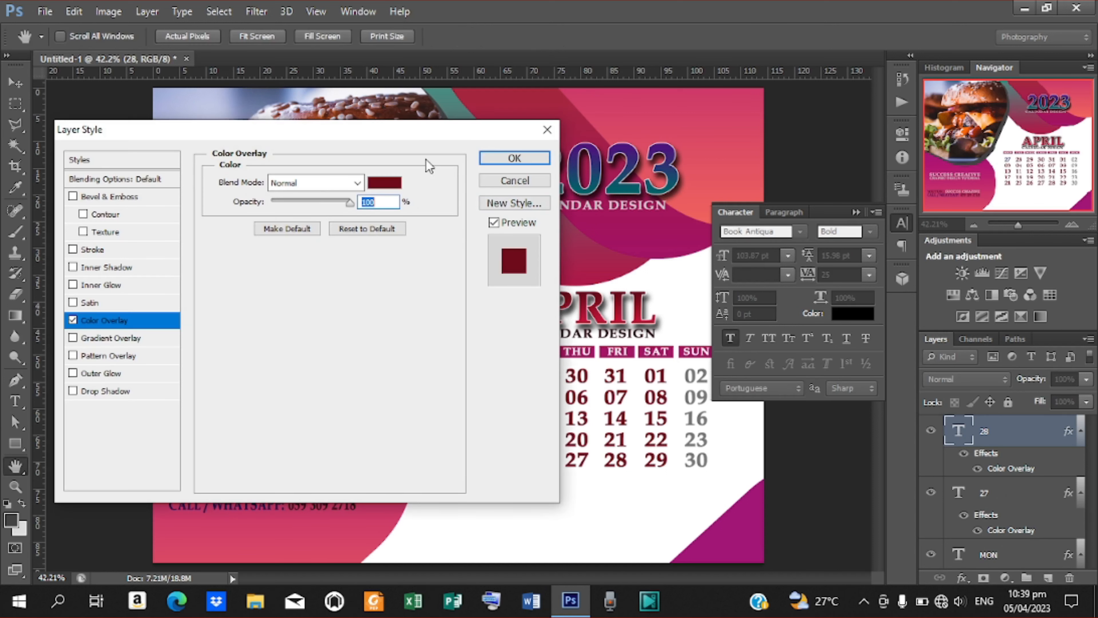
drag(382, 131, 237, 53)
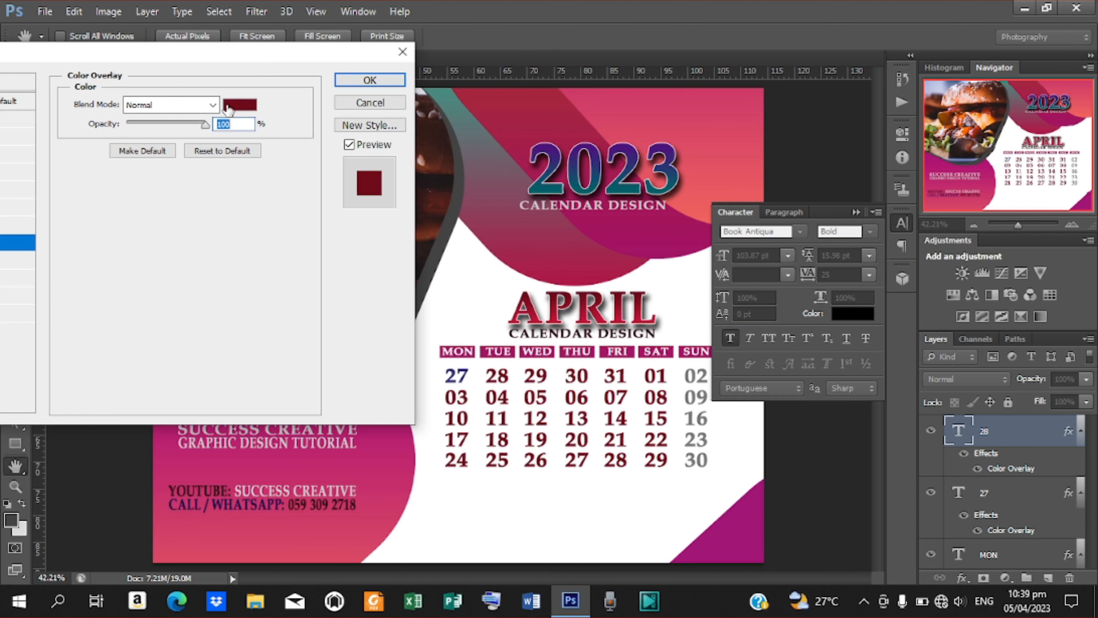
click(240, 102)
drag(327, 127, 253, 101)
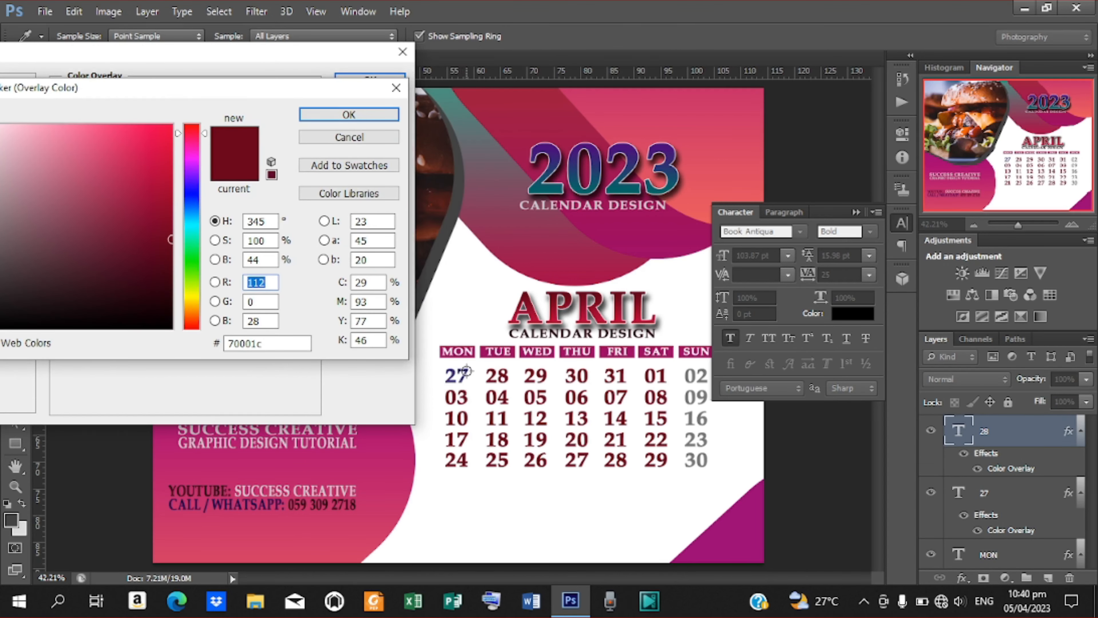
click(466, 371)
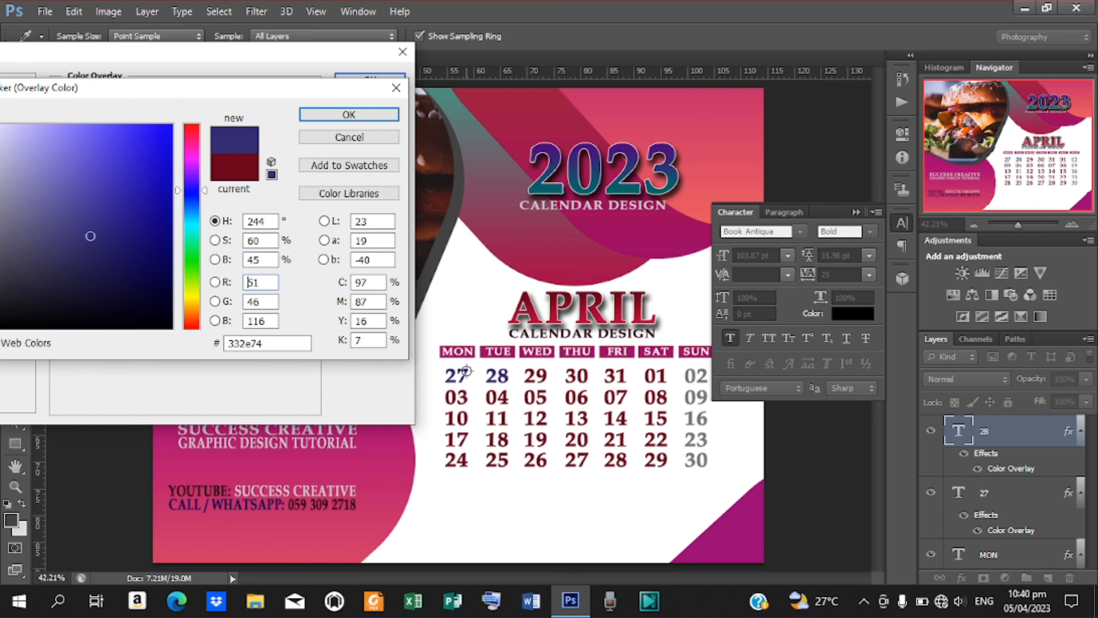
click(358, 114)
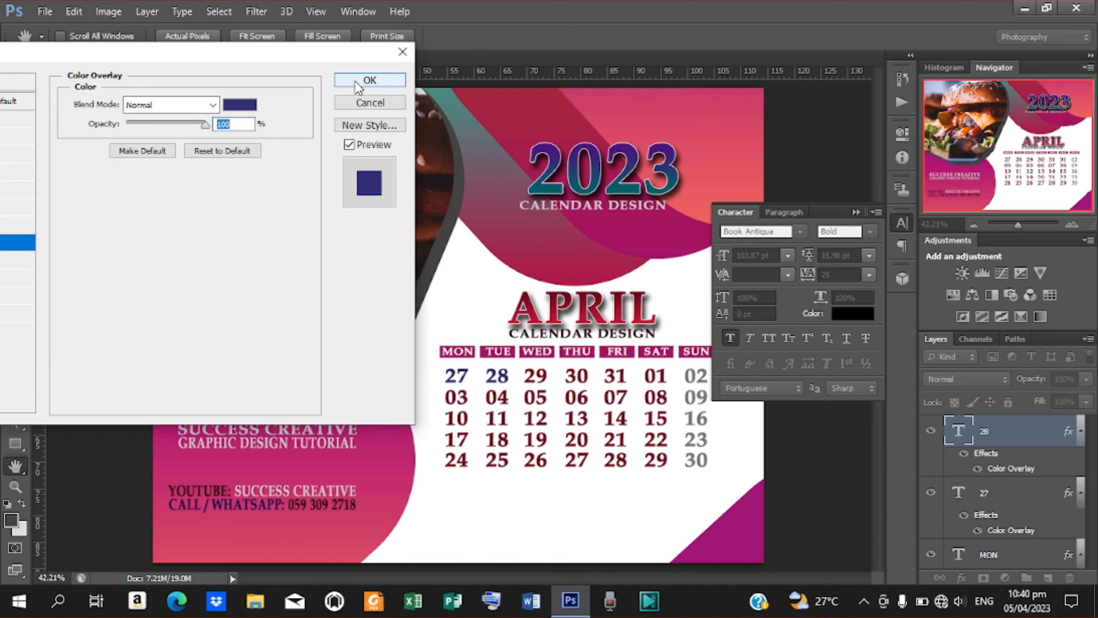
click(365, 80)
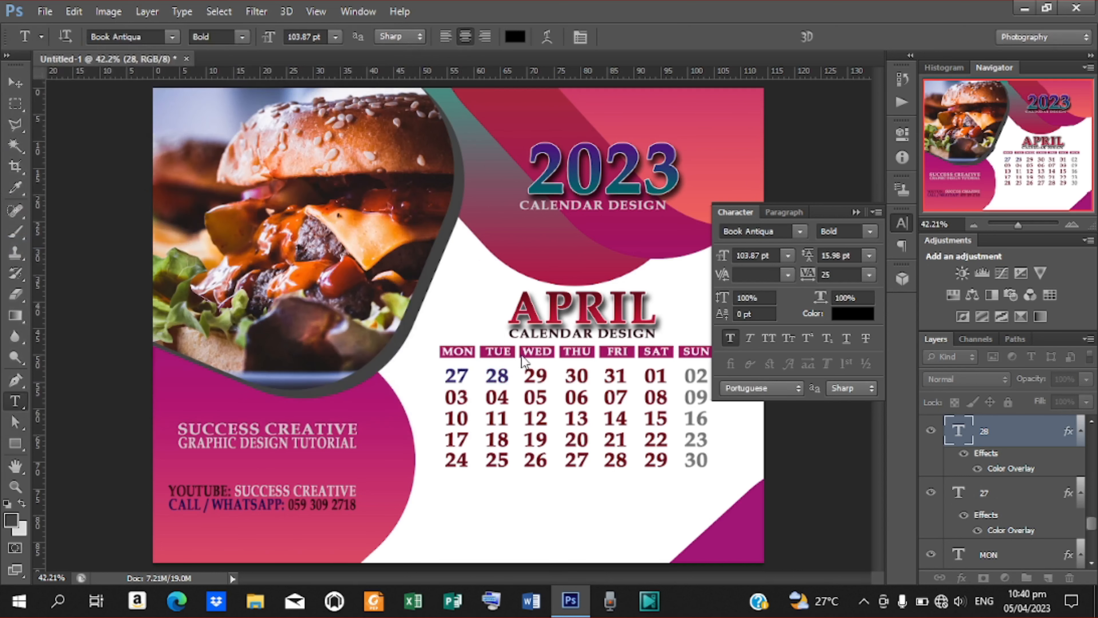
Give date 29 the dark blue overlay, sampled from date 28.
double_click(527, 371)
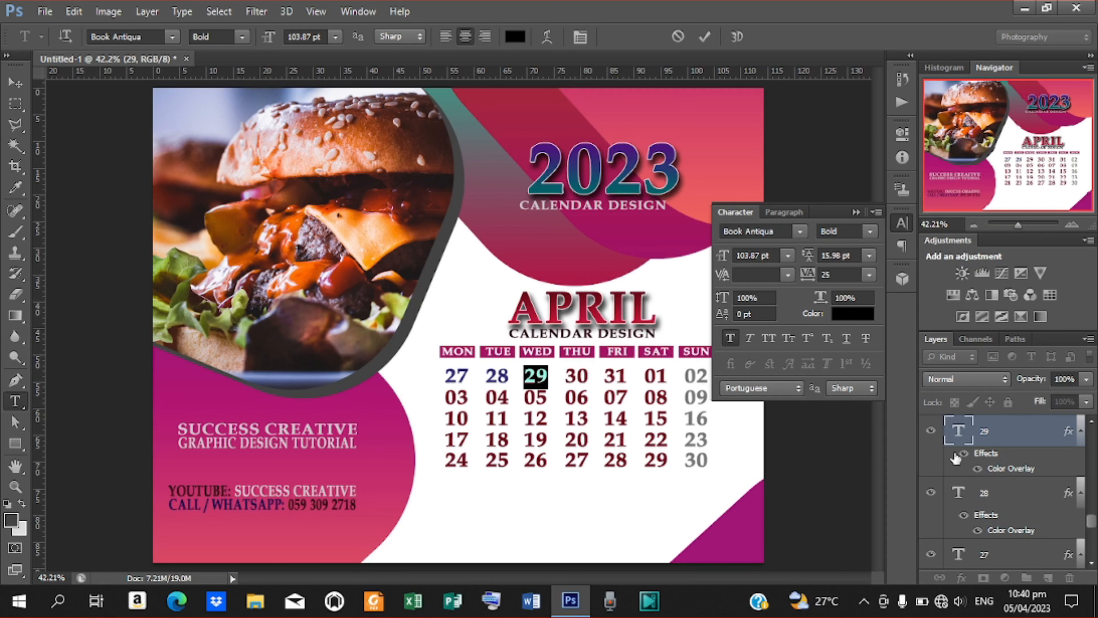
double_click(1006, 470)
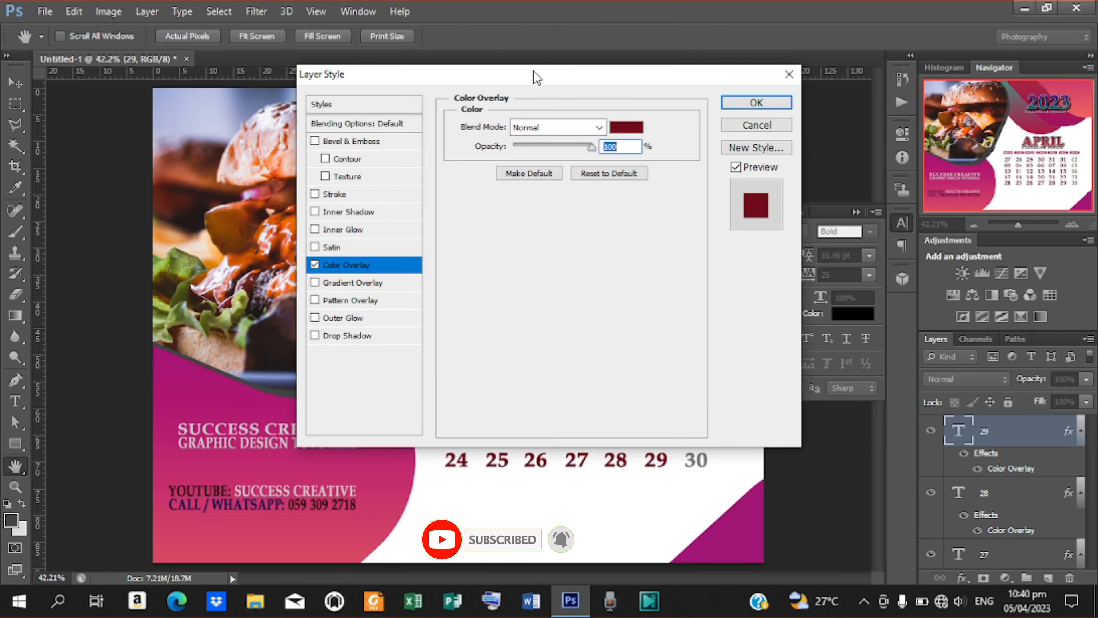
drag(533, 71, 250, 62)
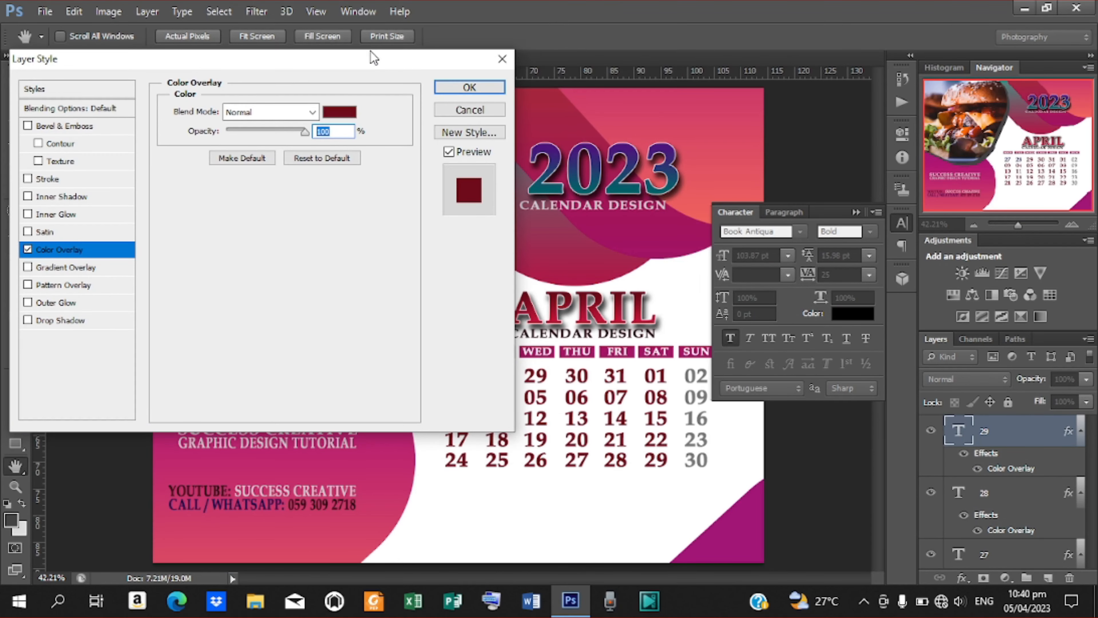
drag(370, 52, 223, 69)
click(190, 130)
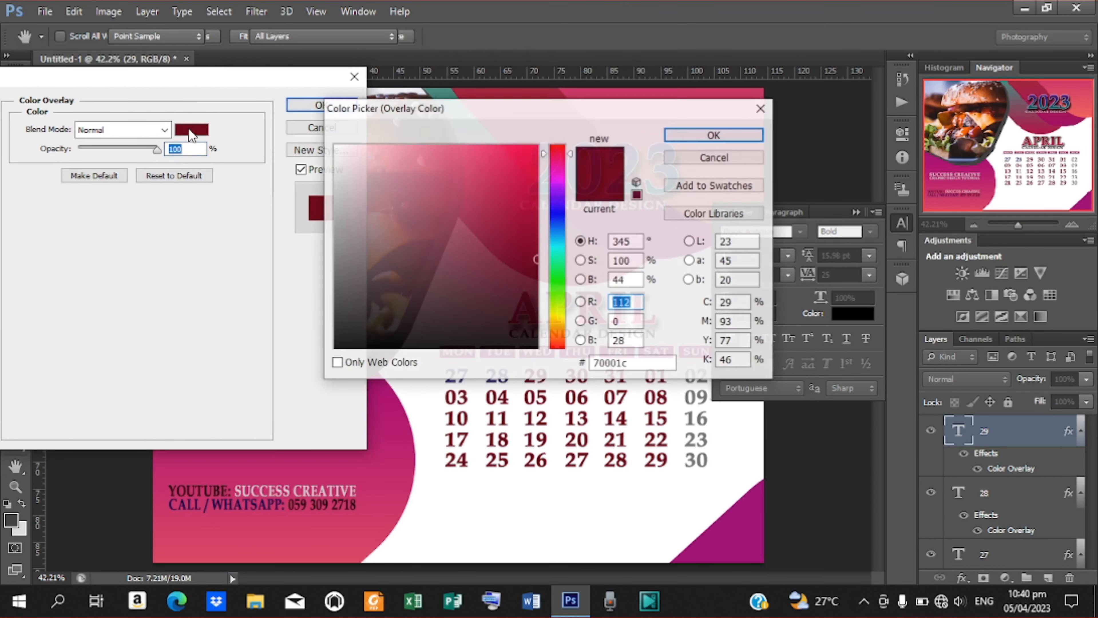
drag(433, 108, 192, 65)
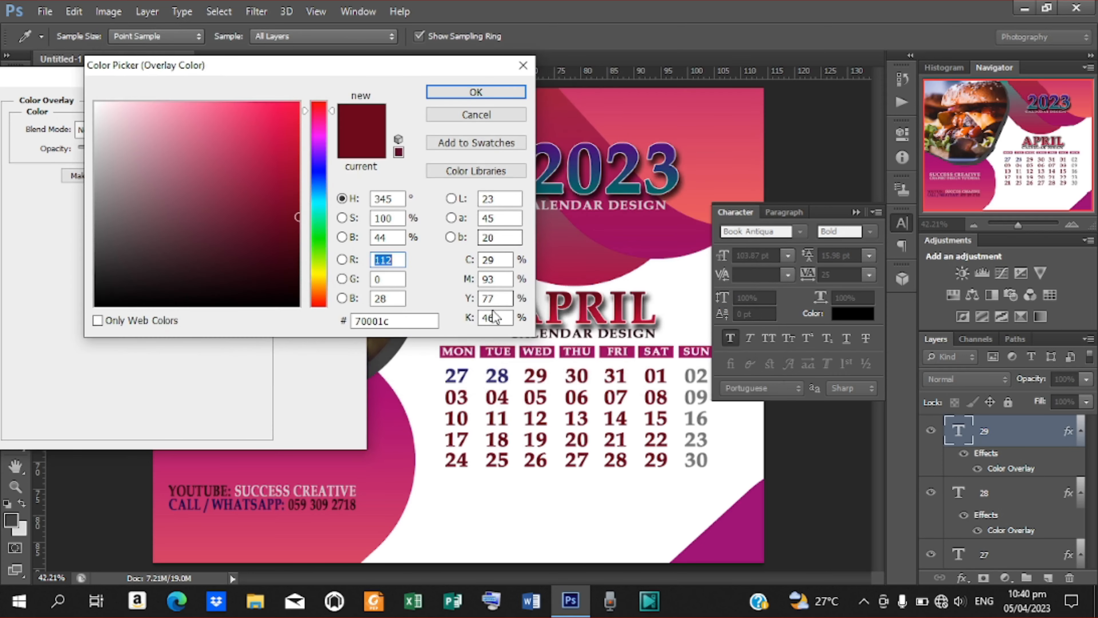
click(502, 375)
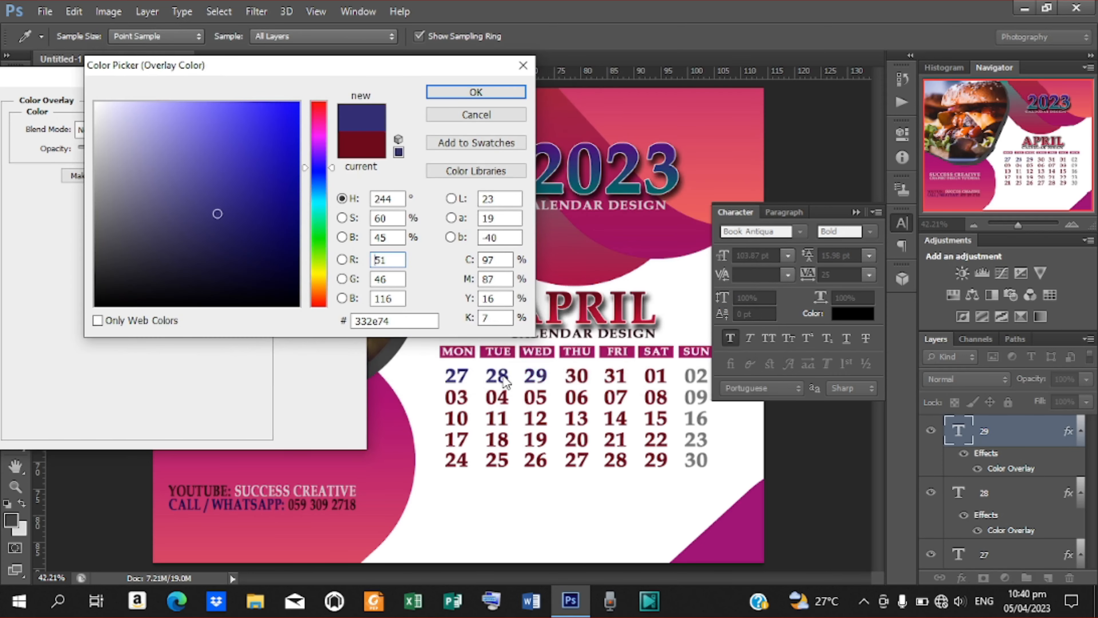
click(471, 93)
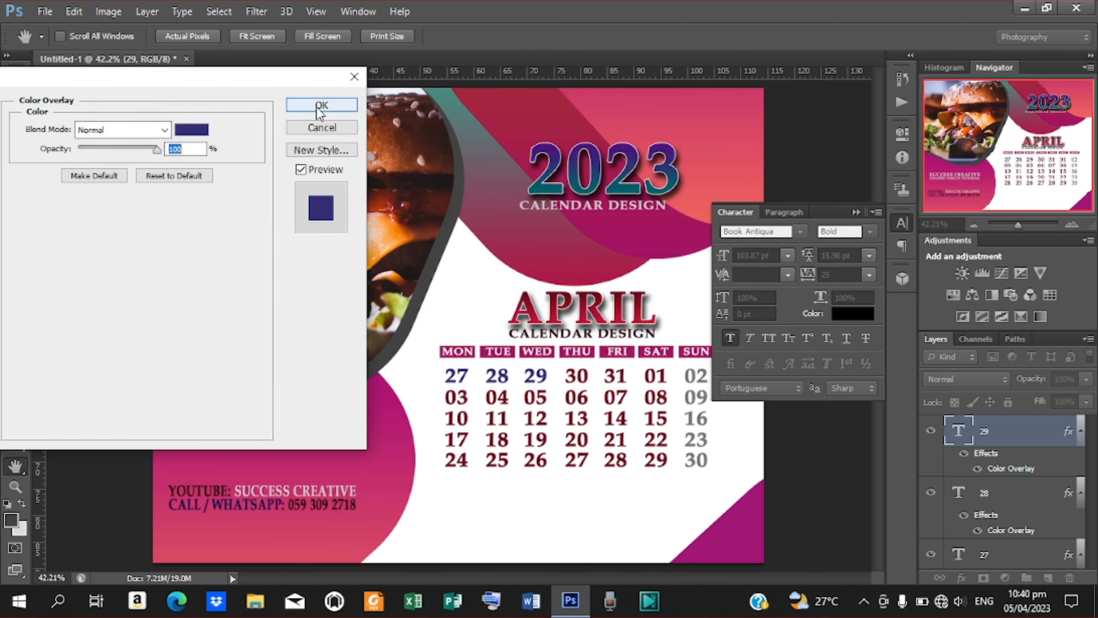
click(331, 107)
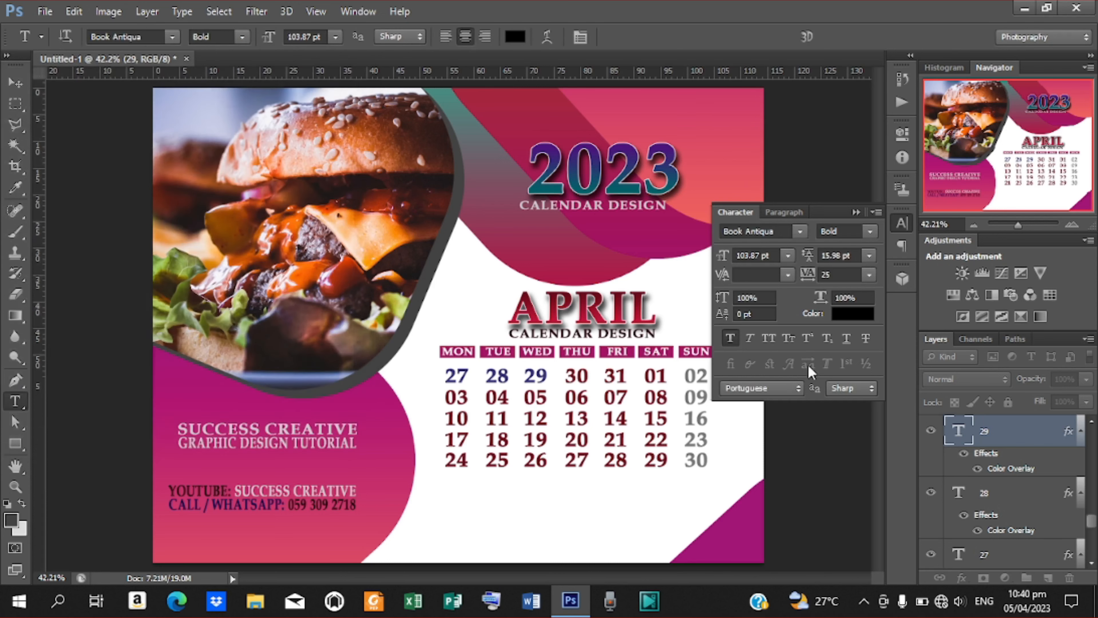
Give date 30 the dark blue overlay, sampled from date 28.
double_click(576, 376)
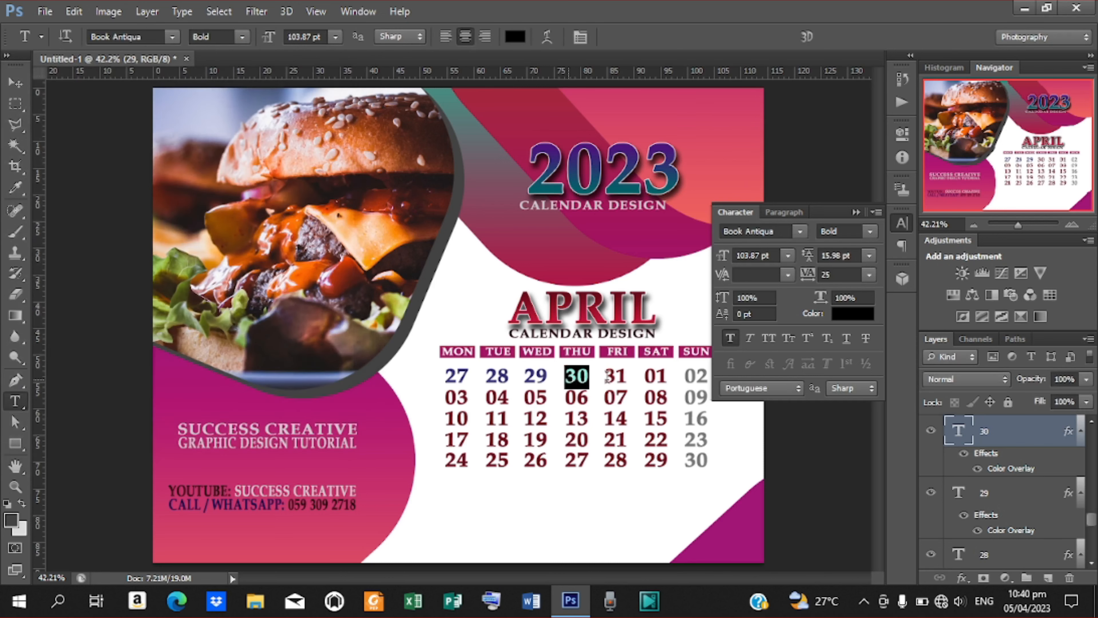
double_click(998, 473)
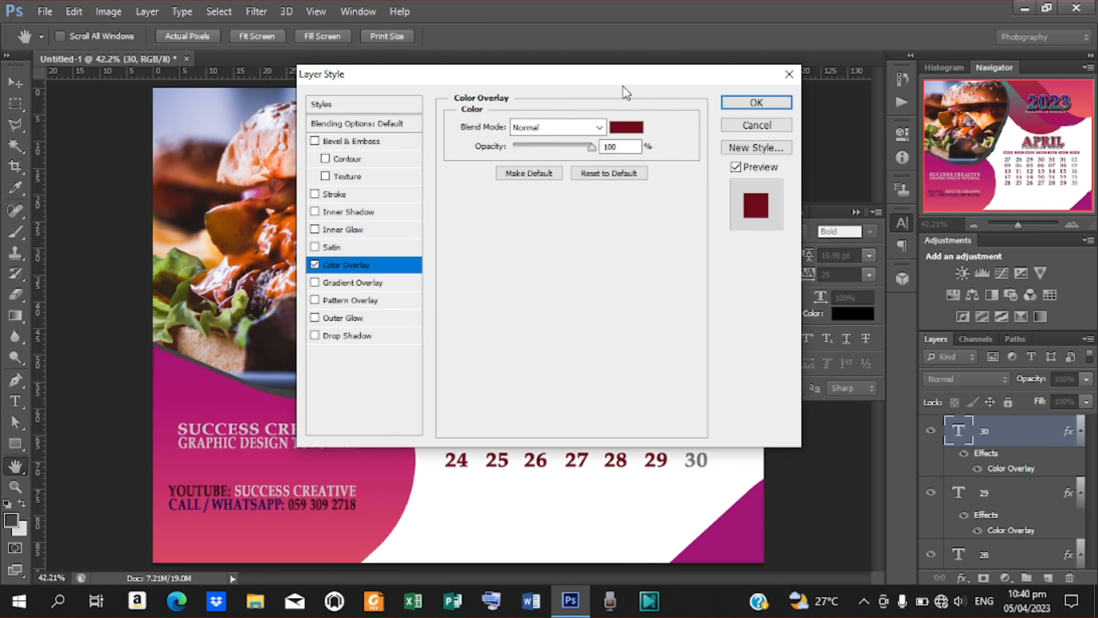
drag(623, 76, 230, 26)
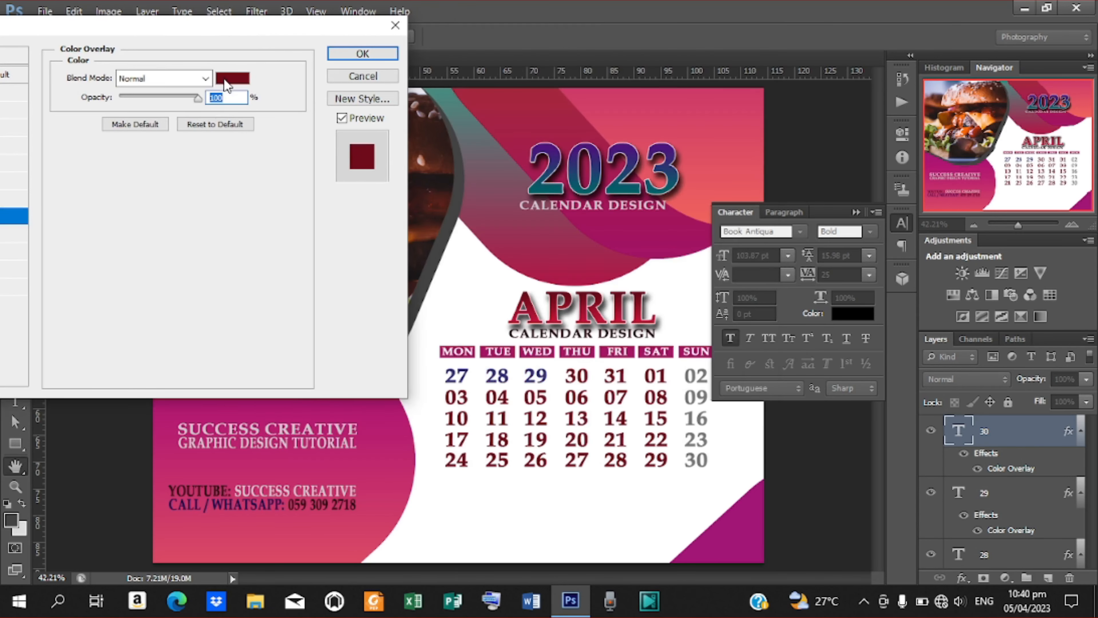
click(232, 79)
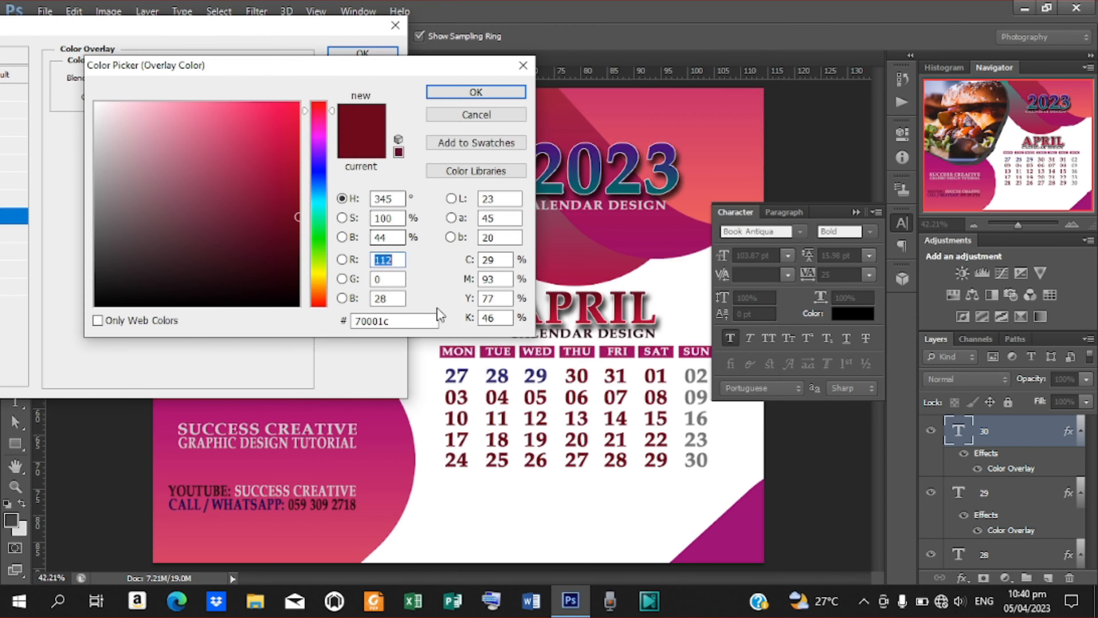
click(504, 377)
click(476, 92)
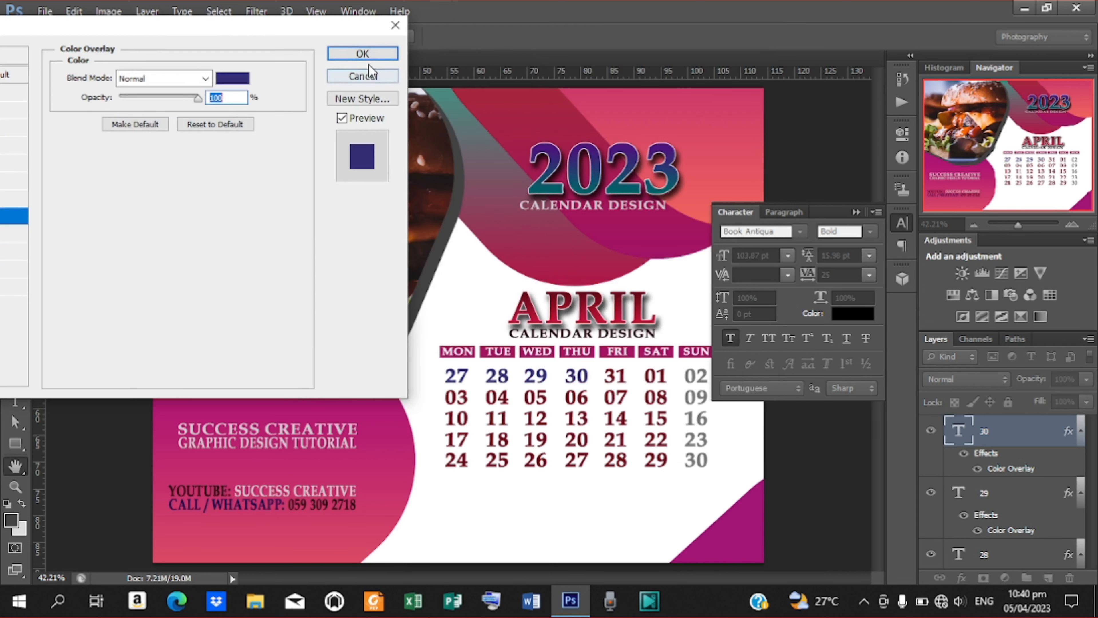
click(363, 53)
Give date 31 the dark blue overlay, sampled from date 30.
click(607, 372)
key(ctrl+a)
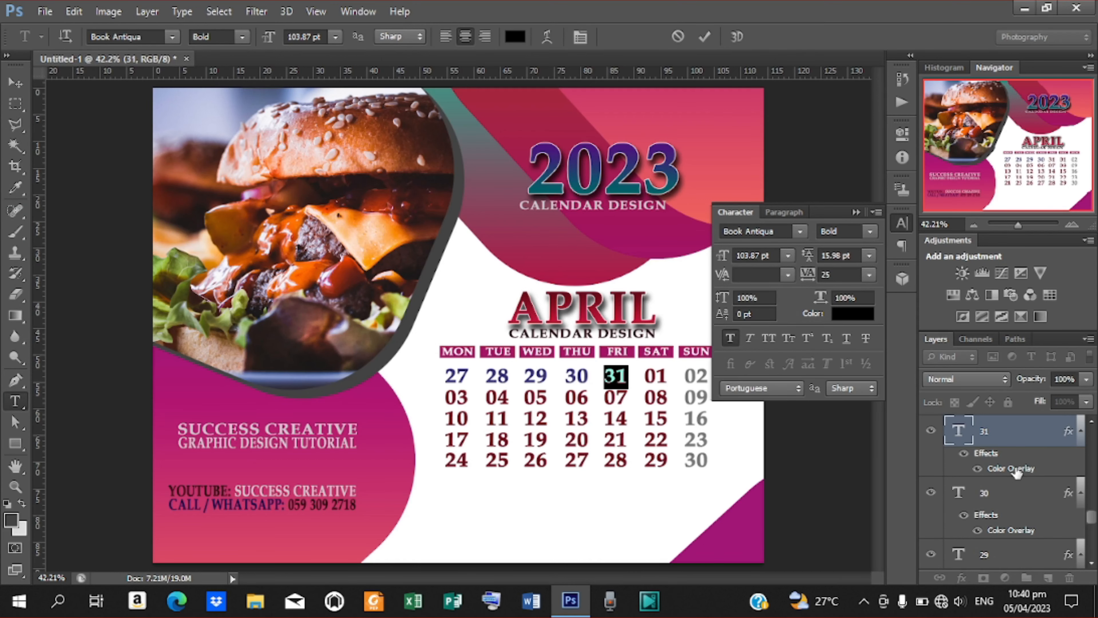
key(ctrl+Return)
double_click(1012, 469)
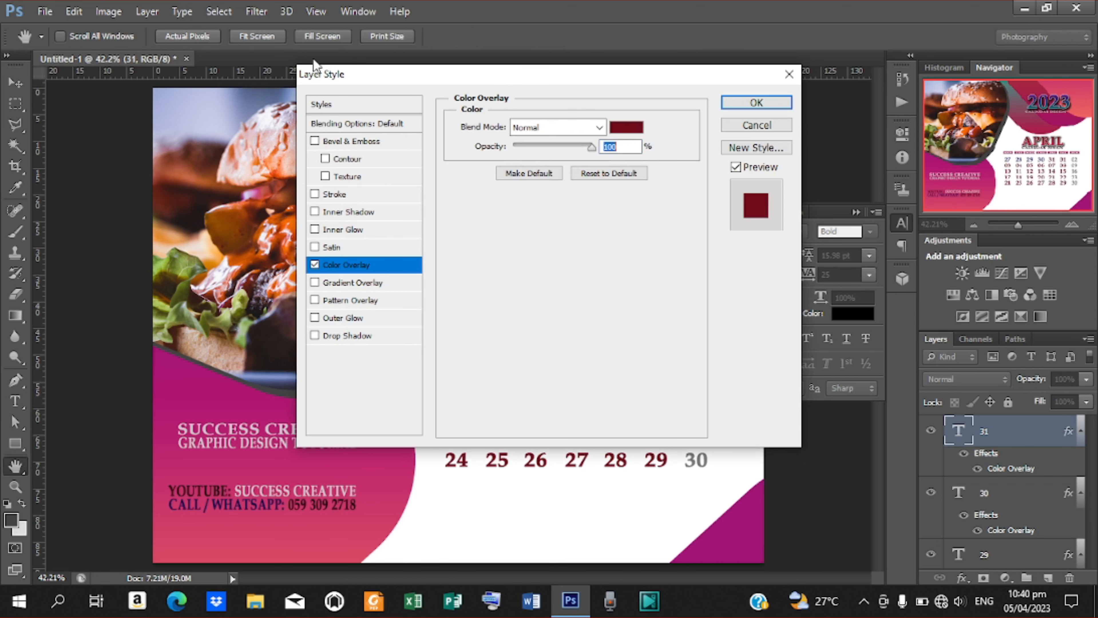
drag(446, 70, 154, 46)
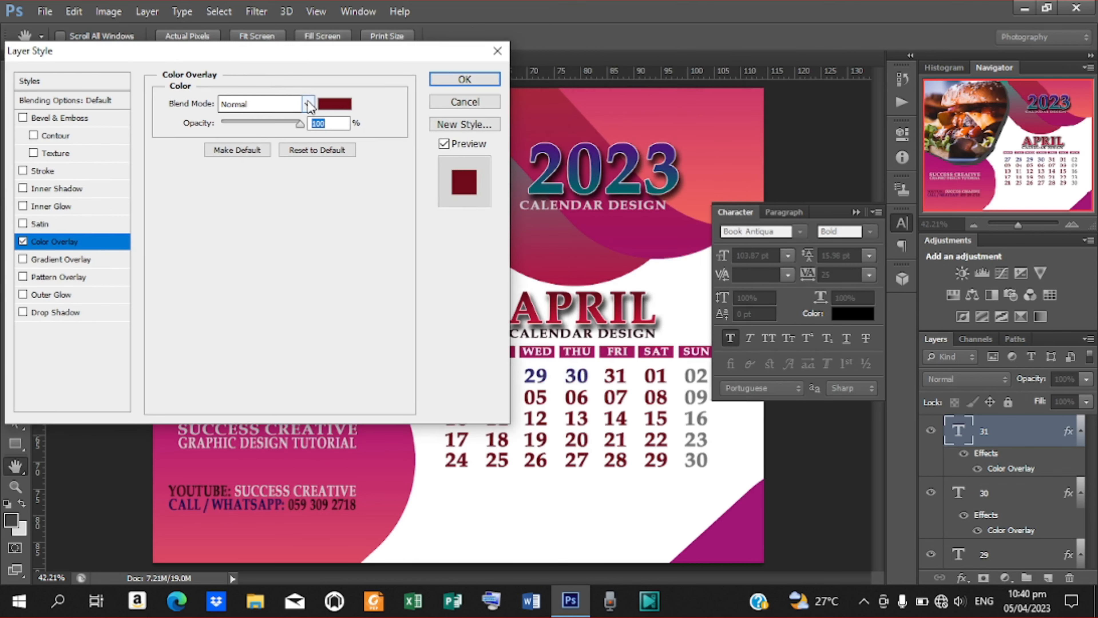
click(342, 105)
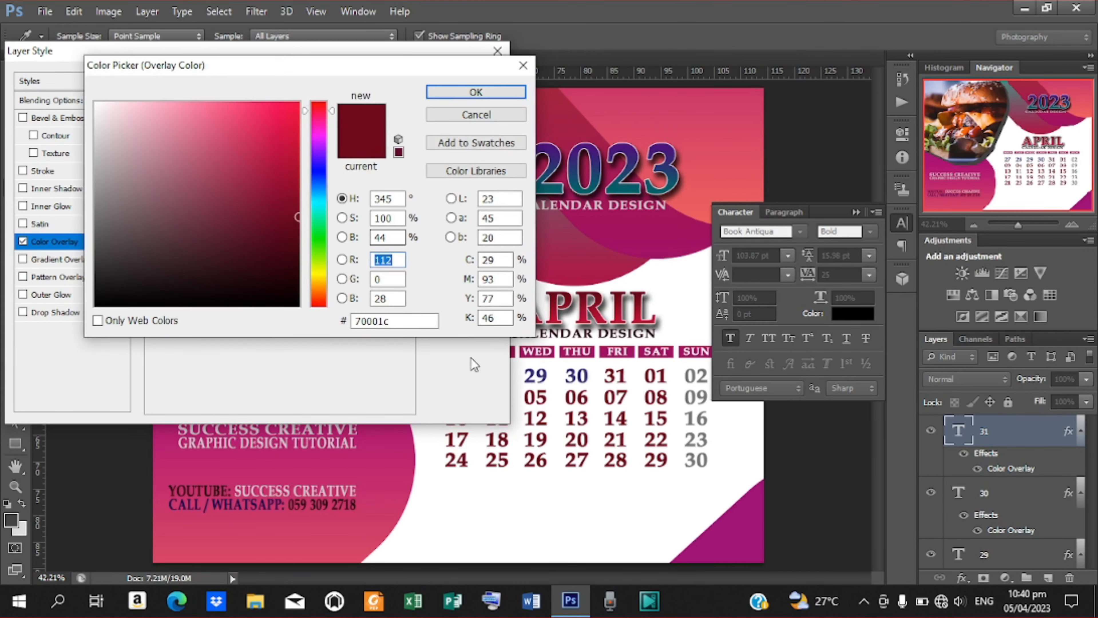
click(541, 375)
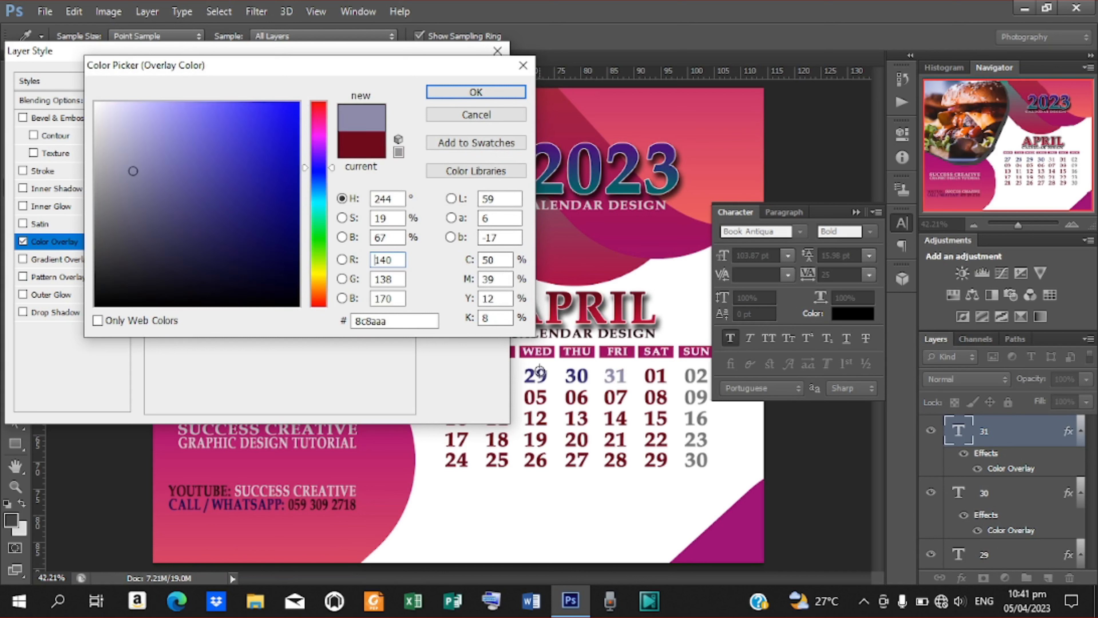
click(577, 375)
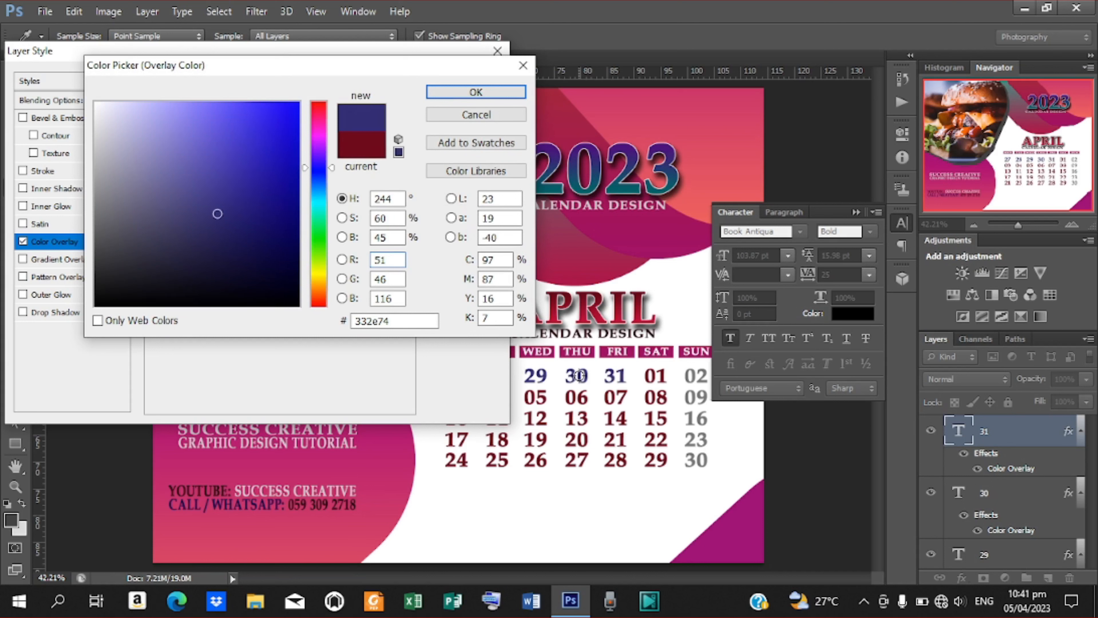
click(446, 97)
click(445, 84)
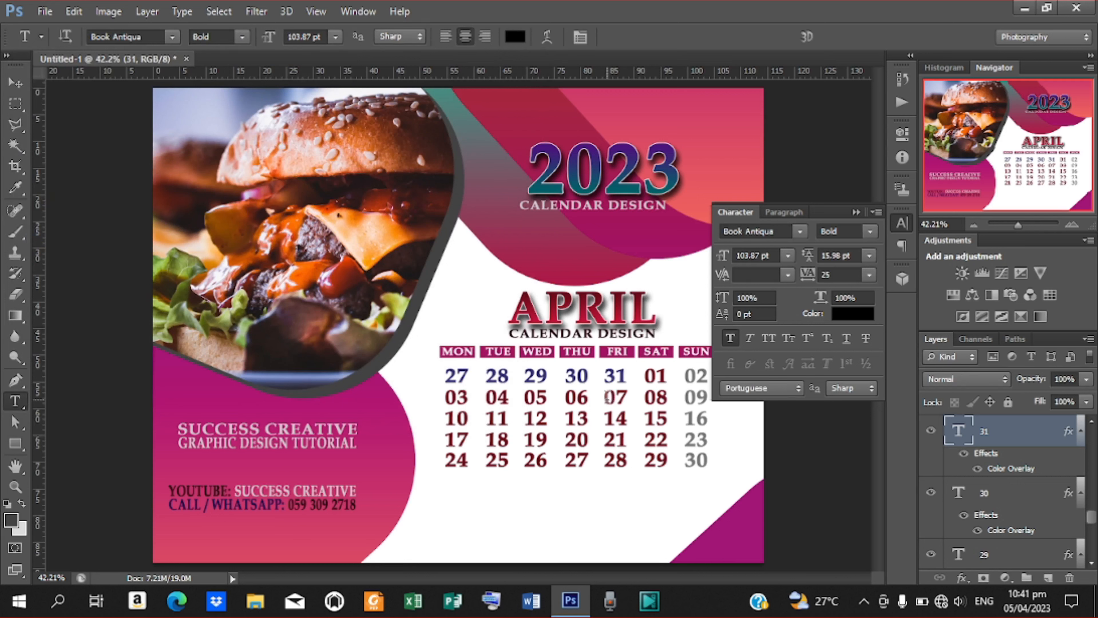
Set date 07's Color Overlay to teal hex 00DAA5.
drag(605, 397, 632, 398)
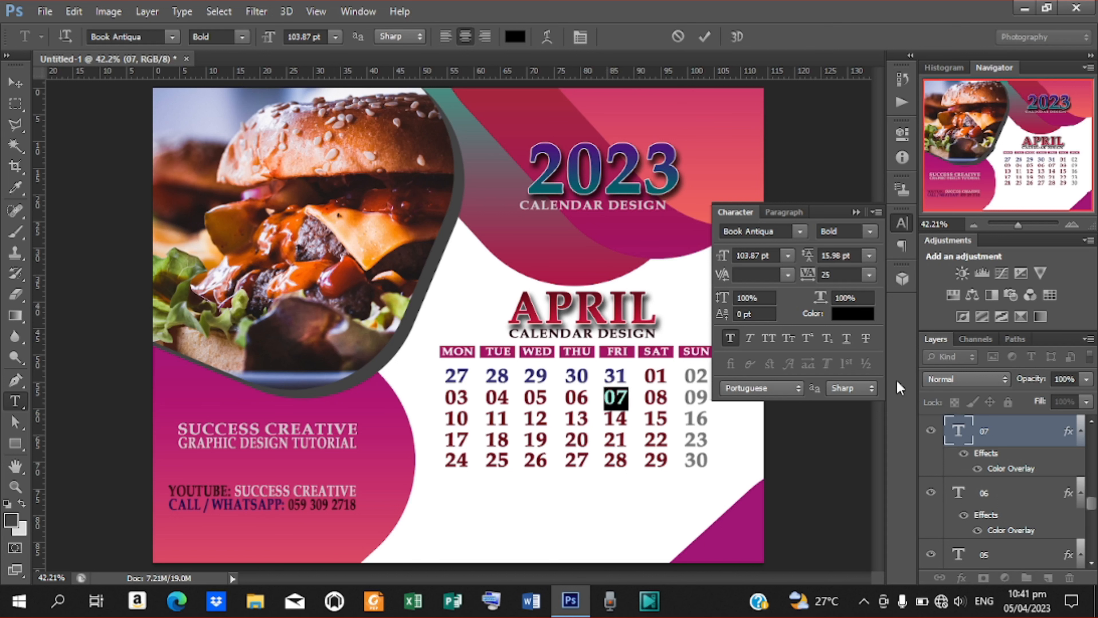
double_click(1001, 469)
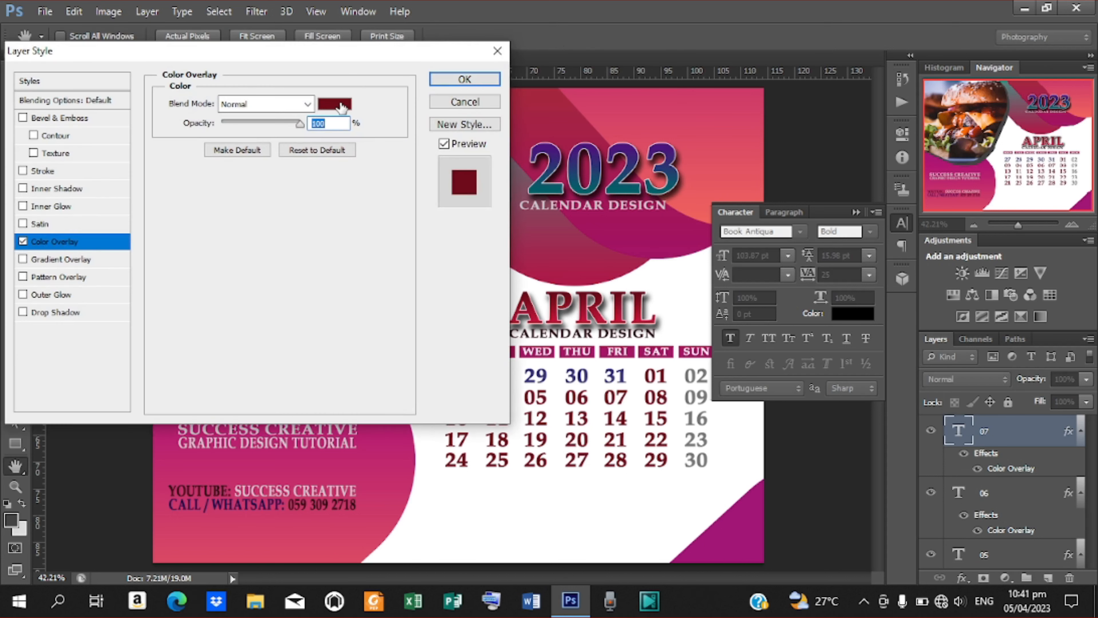
click(344, 109)
drag(367, 69, 283, 56)
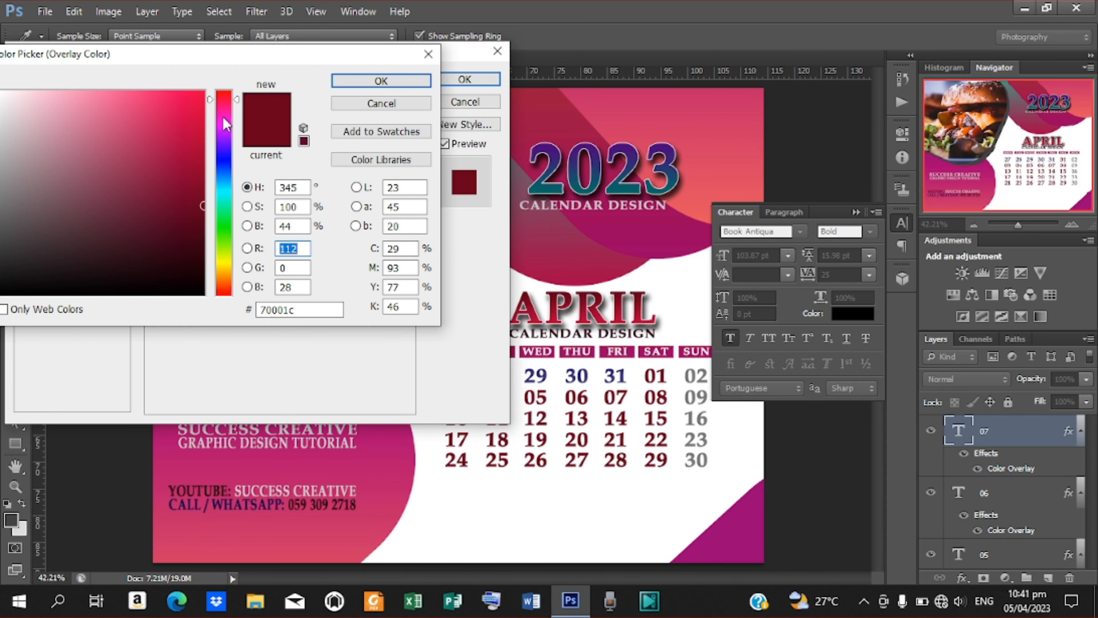
double_click(303, 310)
text(DAA)
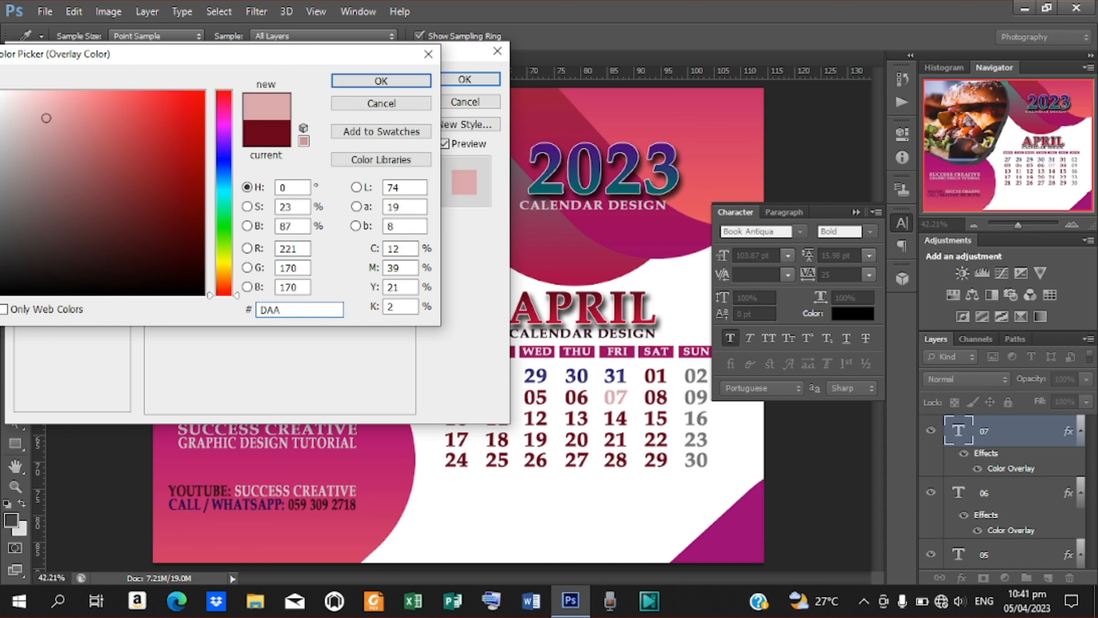
text(5)
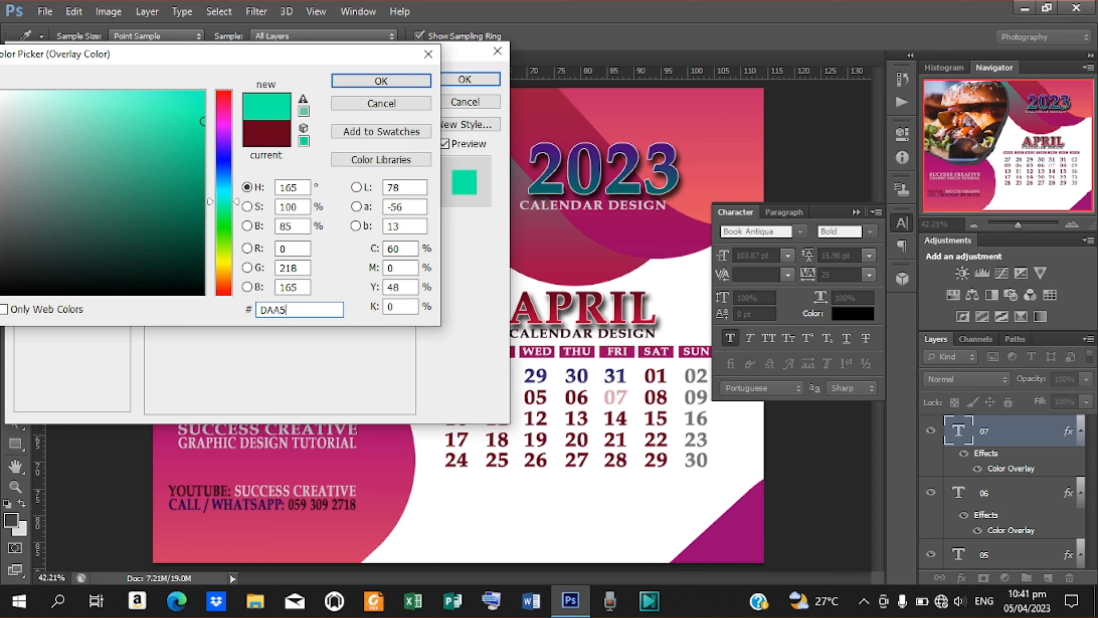
key(Return)
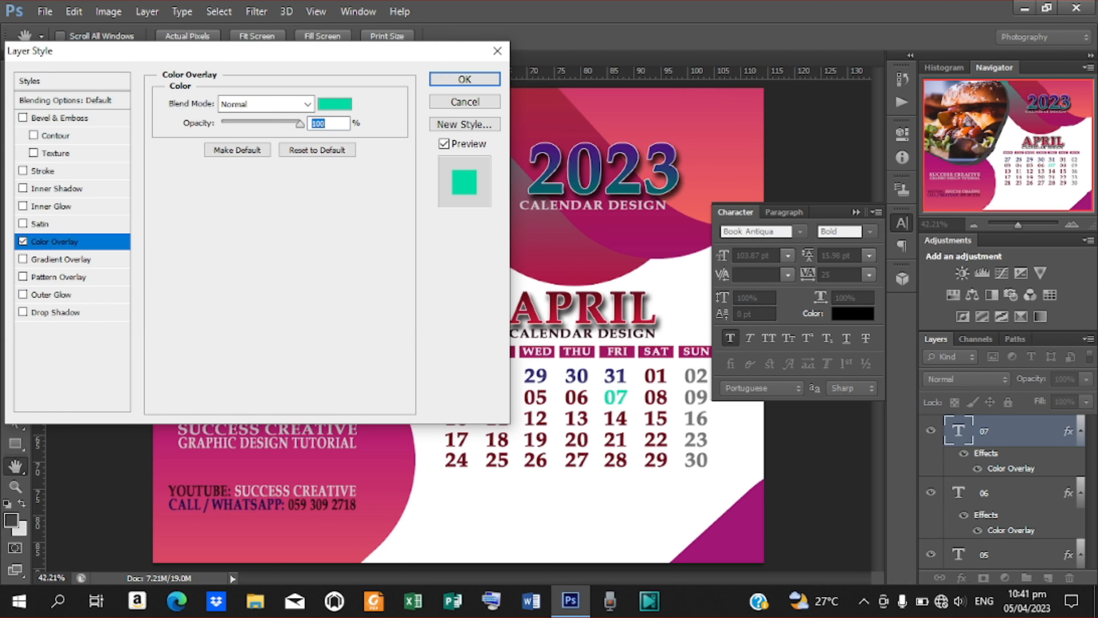
key(Return)
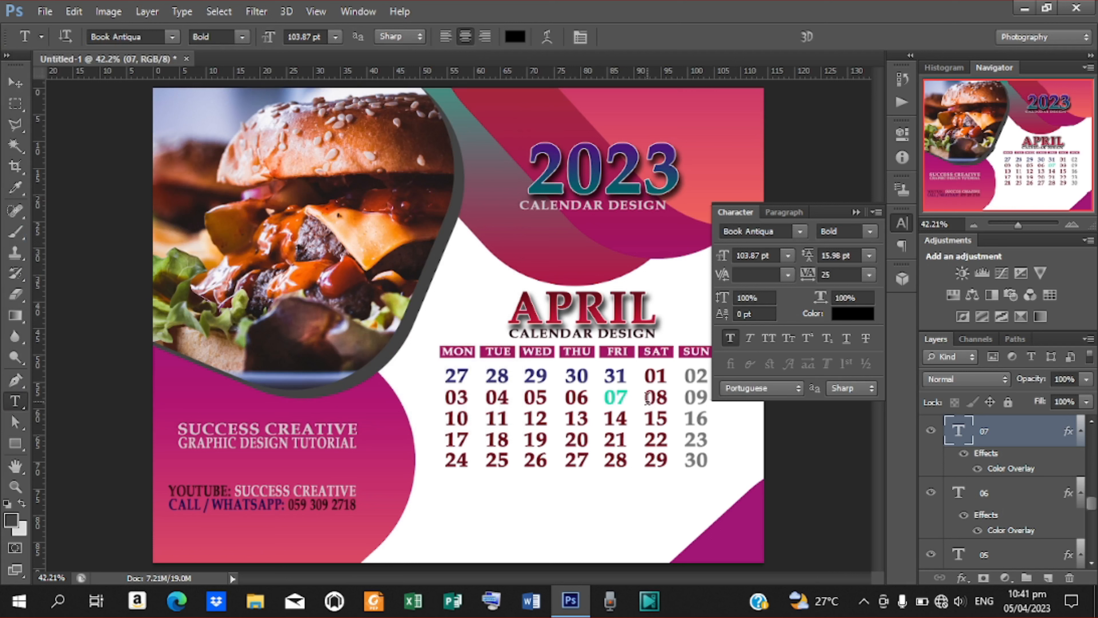
Set date 08's Color Overlay to teal hex 00DAA8.
double_click(646, 396)
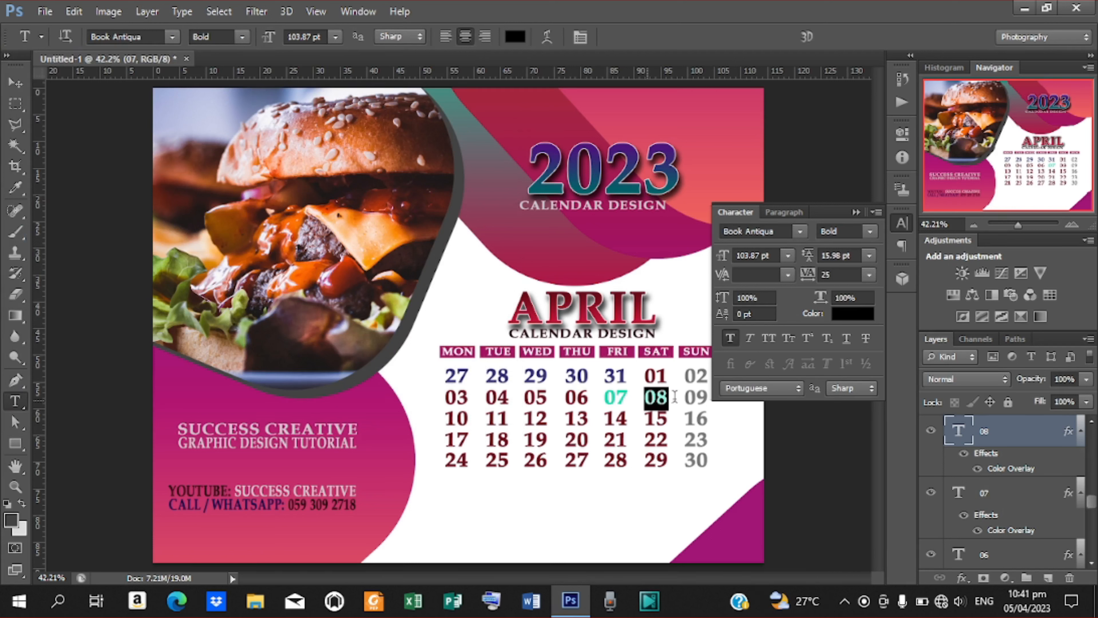
double_click(1021, 469)
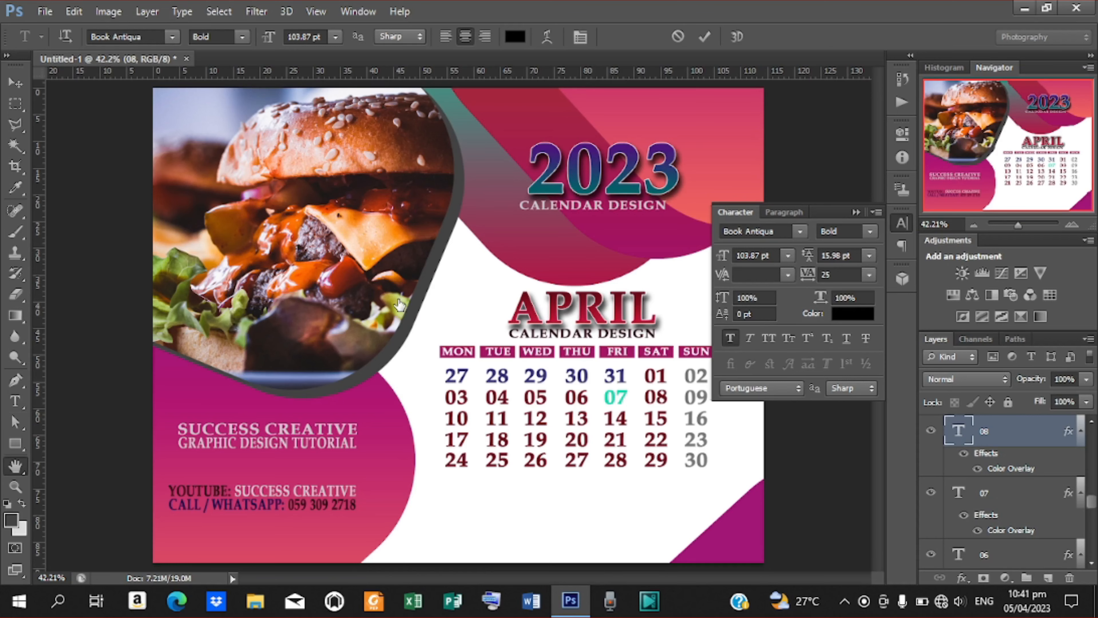
click(334, 104)
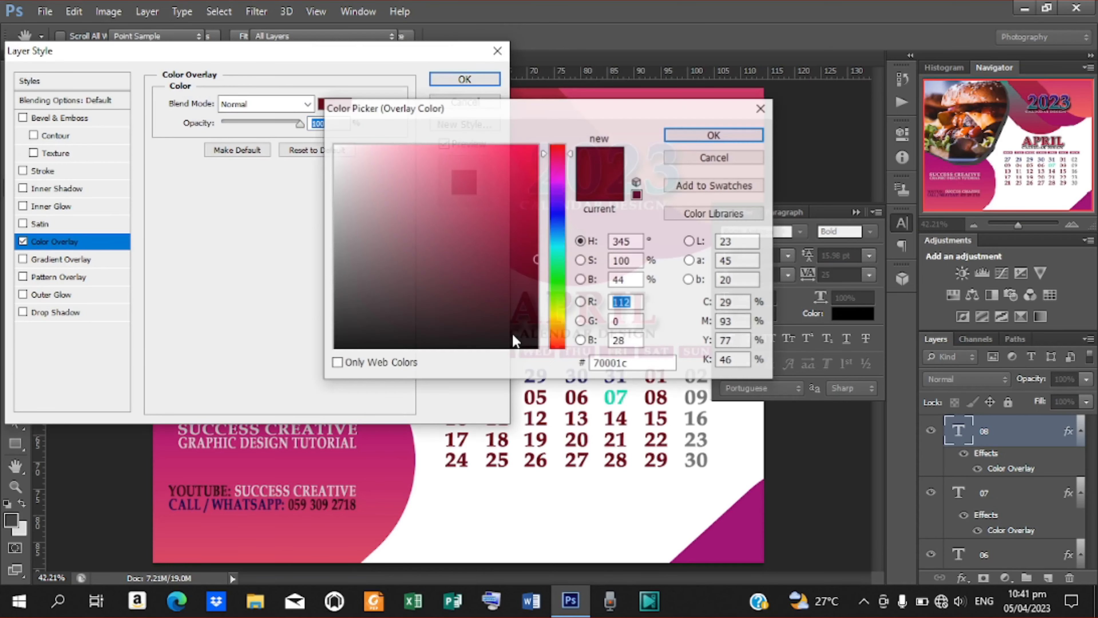
drag(628, 363, 562, 366)
text(D)
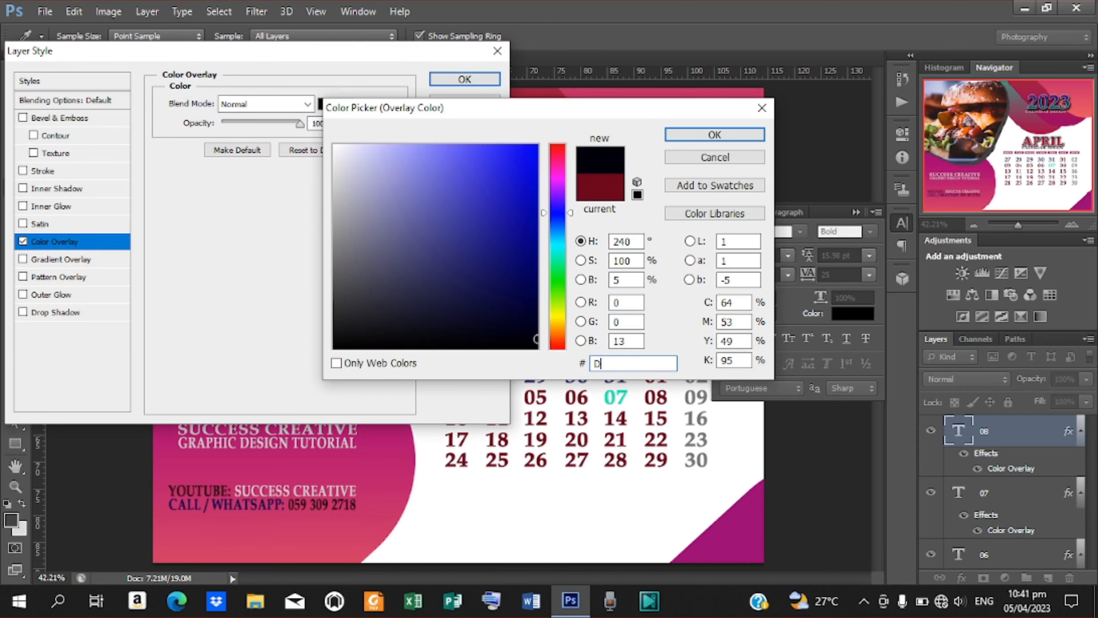
text(AA8D)
key(Return)
key(Return)
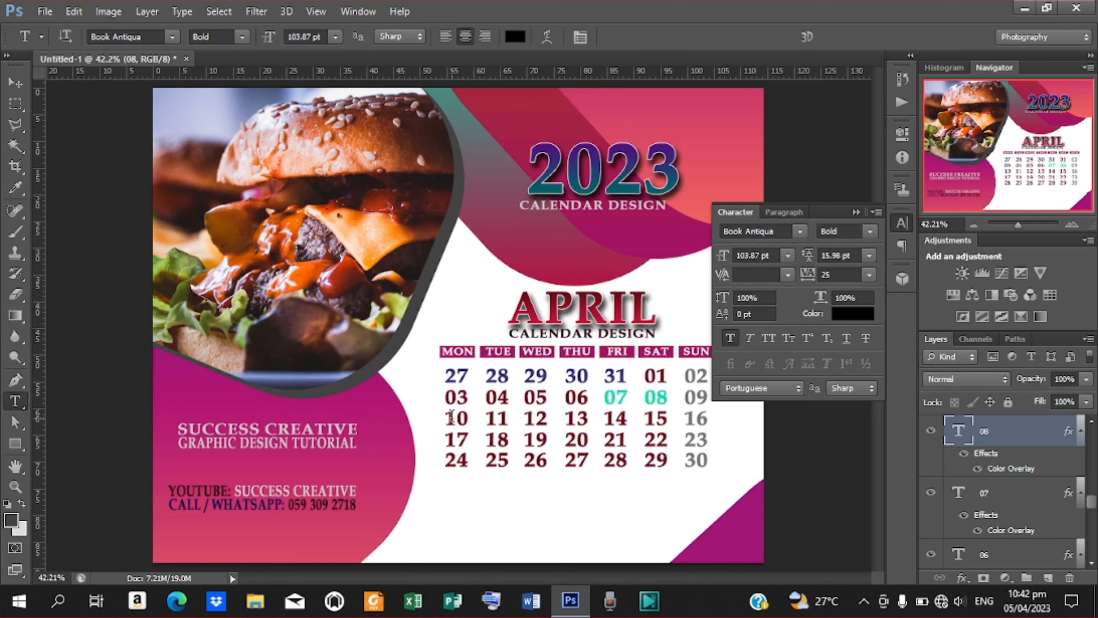
Set date 10's Color Overlay to teal hex 00DAA8.
drag(450, 418, 472, 419)
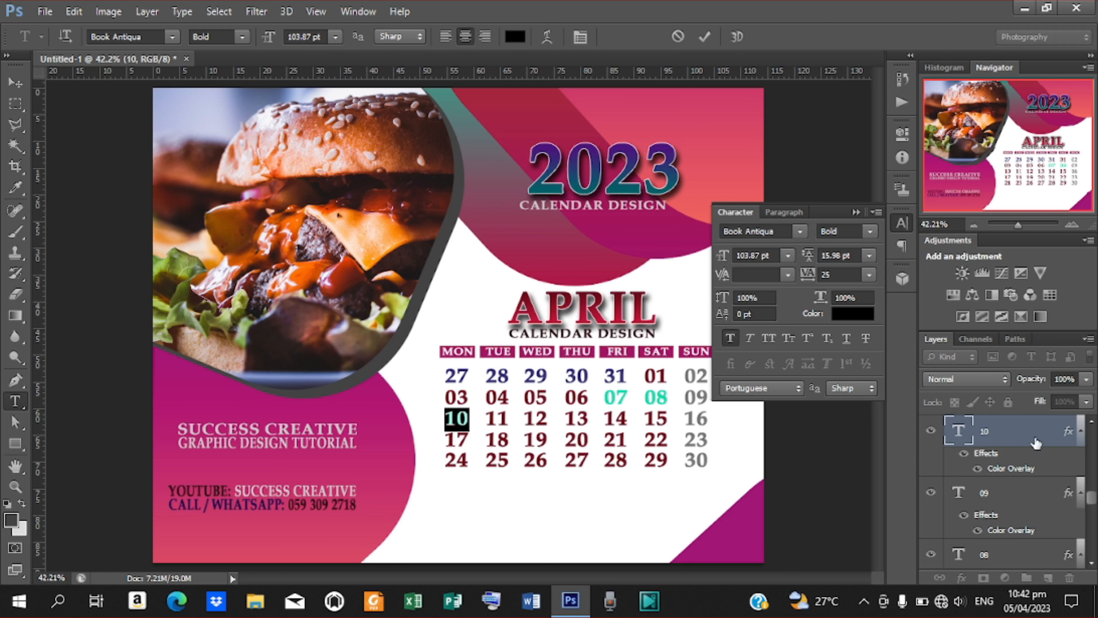
click(1024, 470)
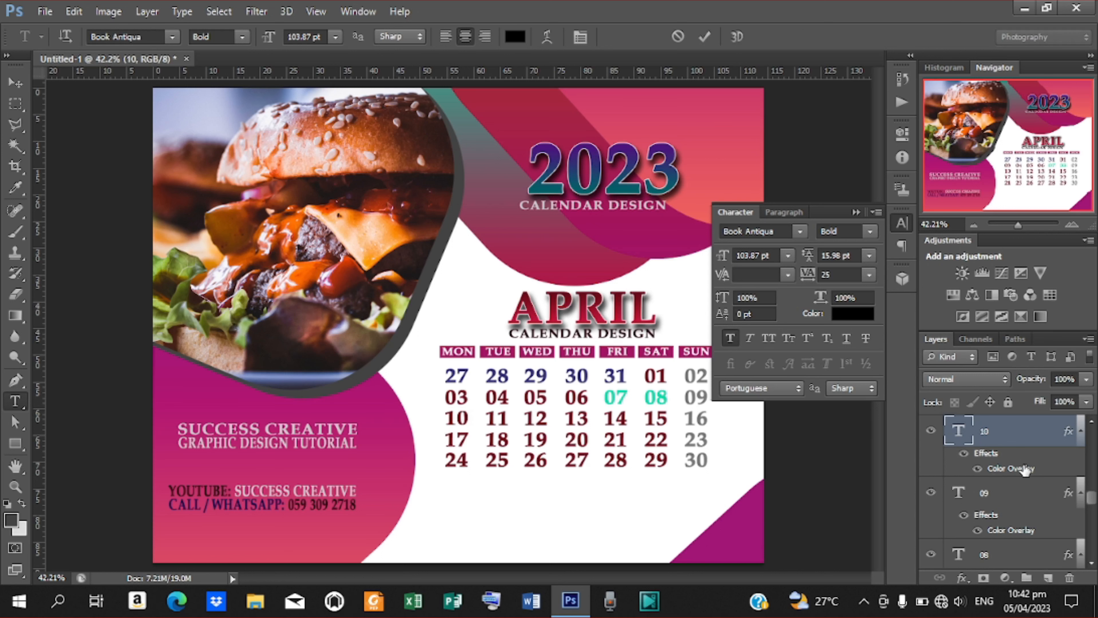
double_click(1024, 470)
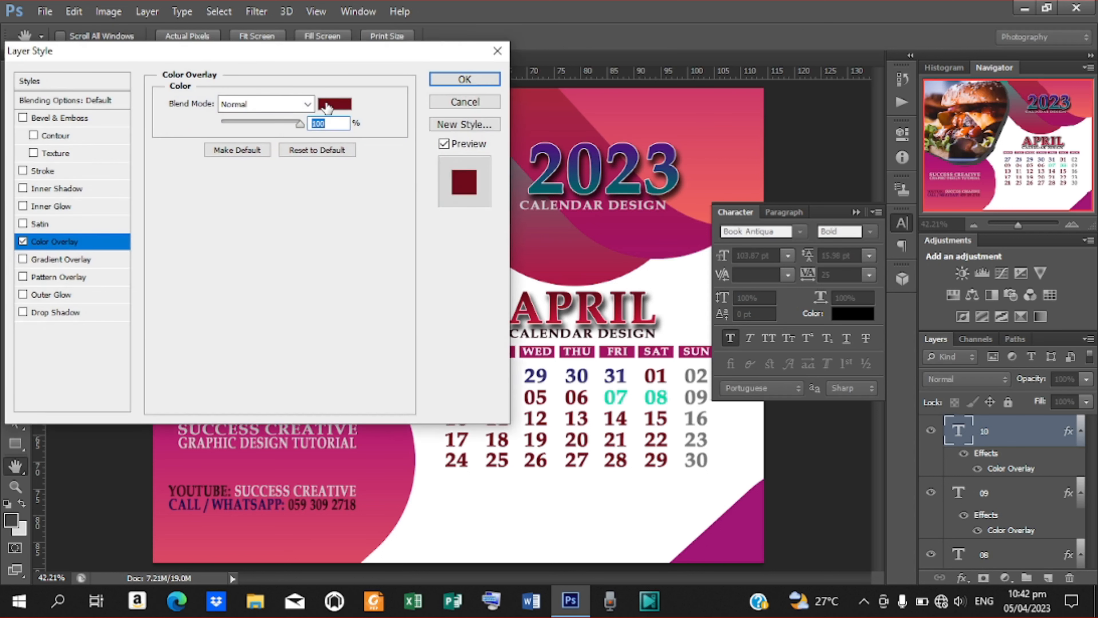
click(328, 107)
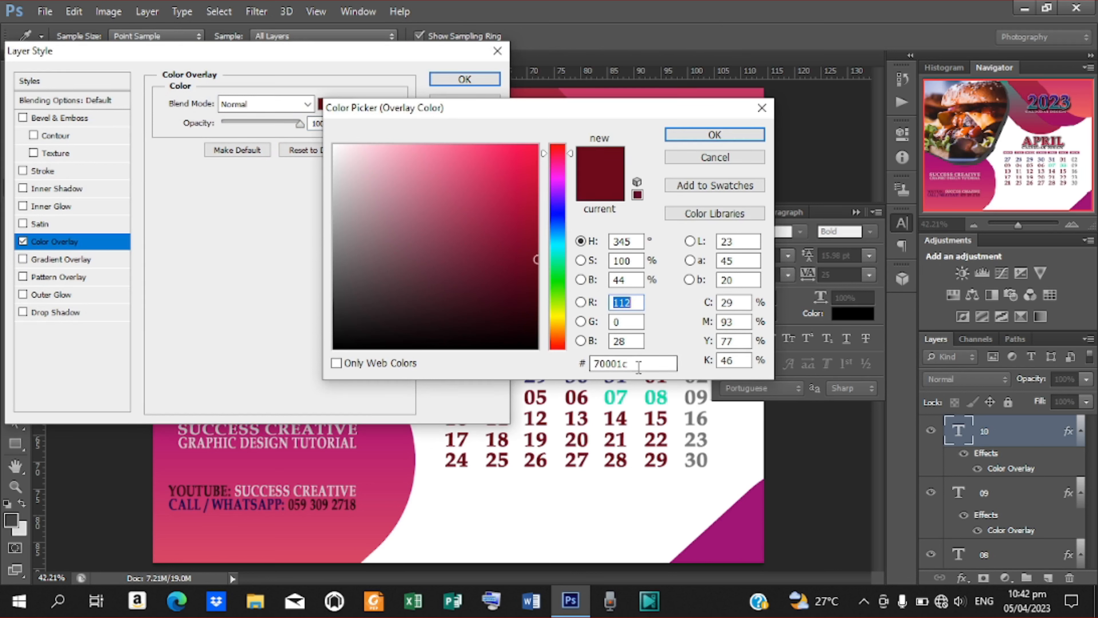
drag(639, 368, 535, 360)
text(D)
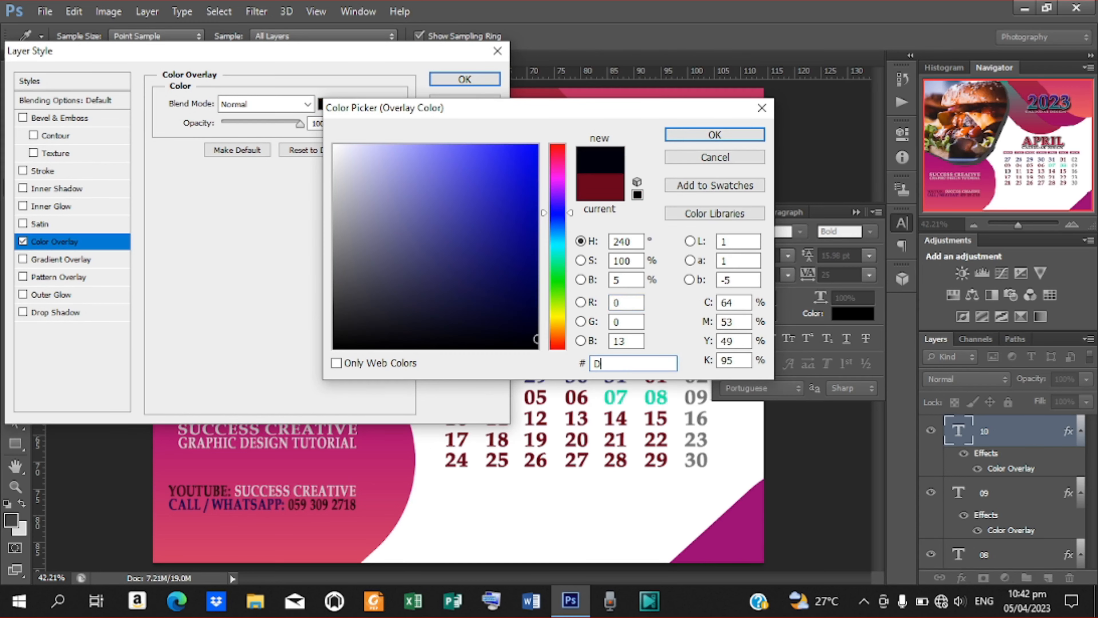
text(AA8)
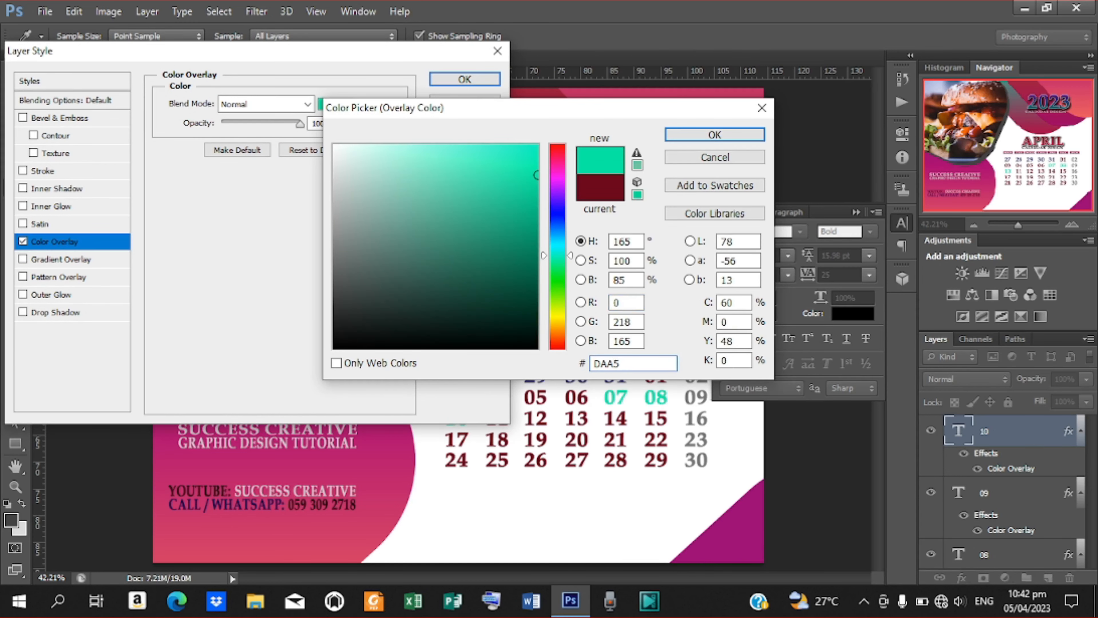
key(Return)
key(Return)
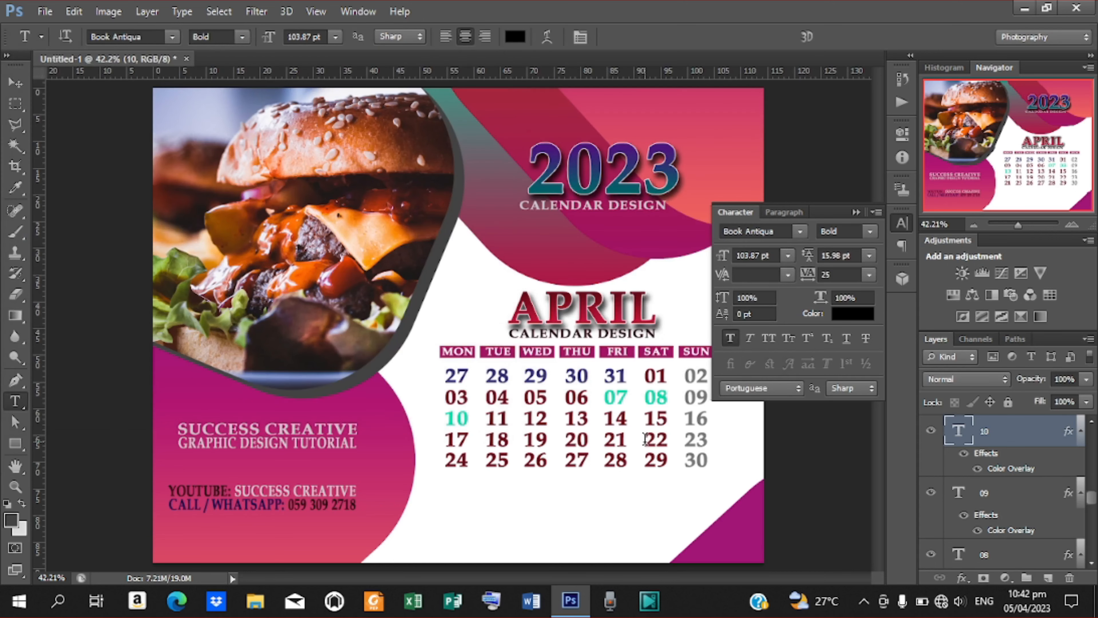
Set date 22's Color Overlay to teal hex 00DAA5.
double_click(656, 439)
click(1006, 469)
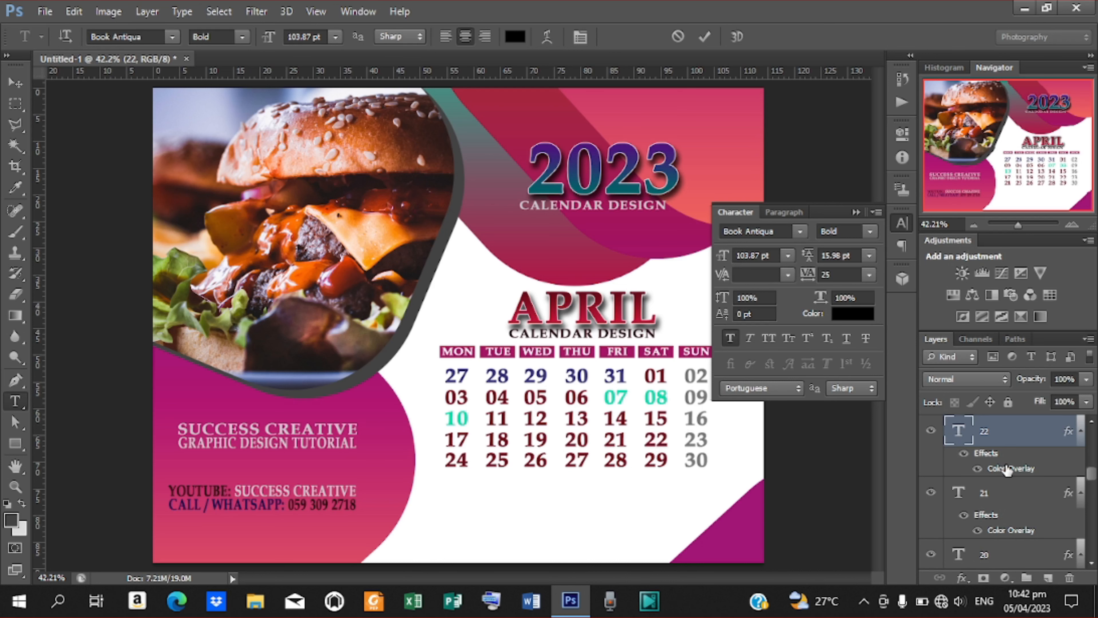
double_click(1006, 469)
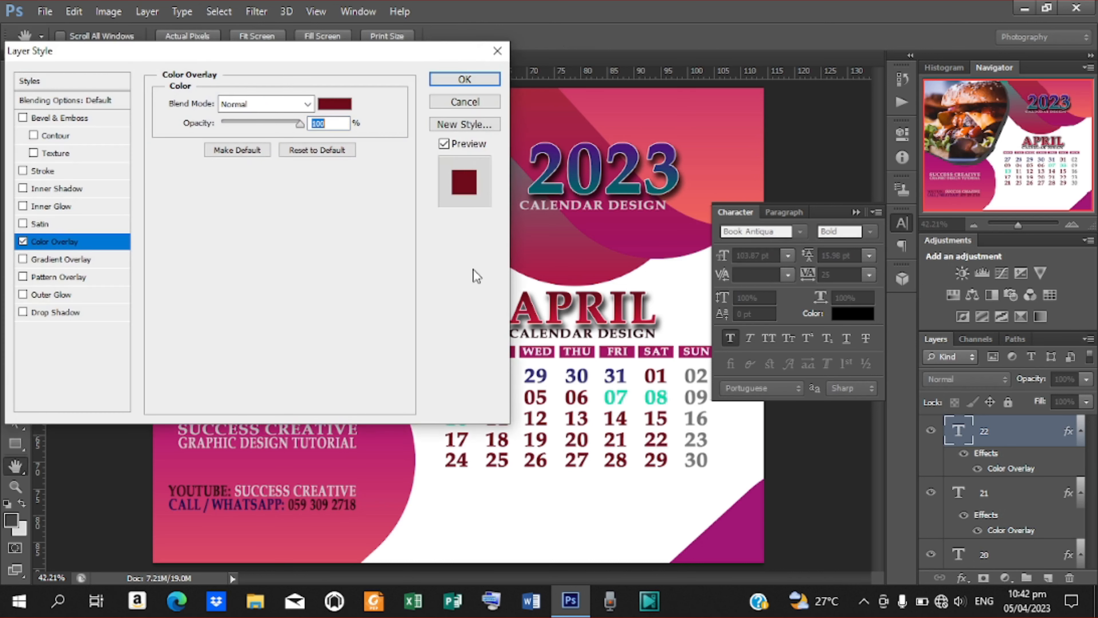
click(332, 105)
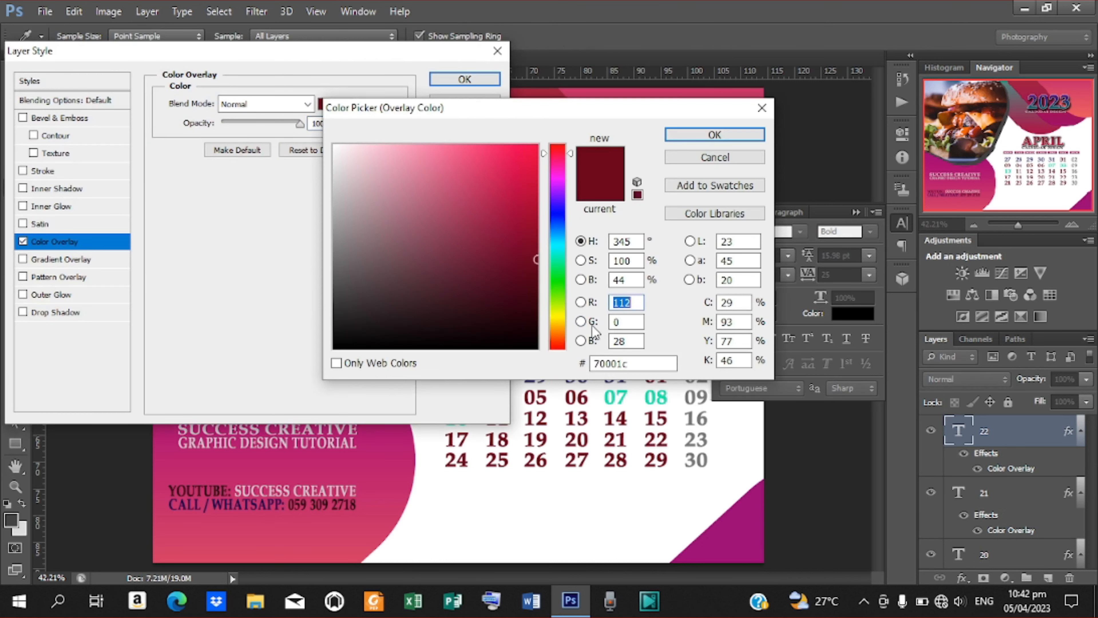
double_click(632, 362)
key(BackSpace)
text(DAA)
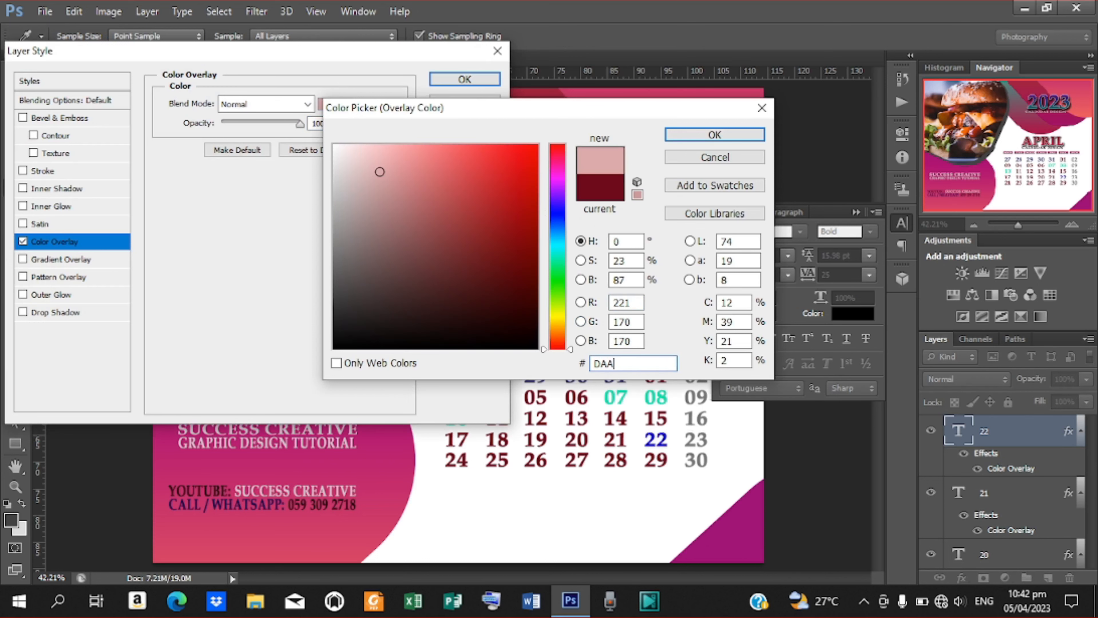
text(5)
key(Return)
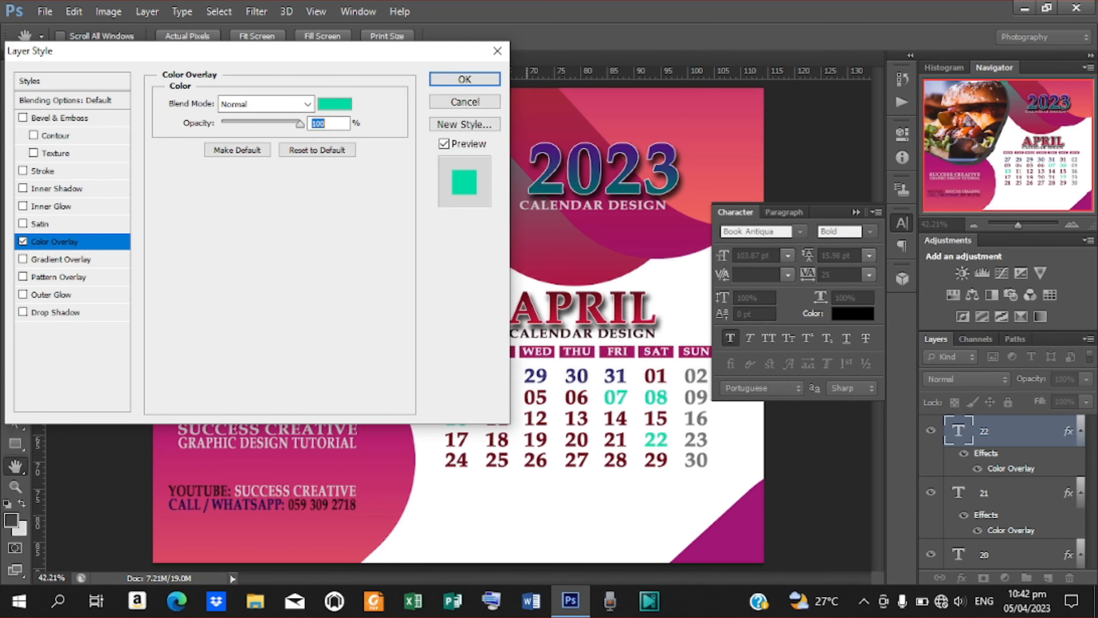
key(Return)
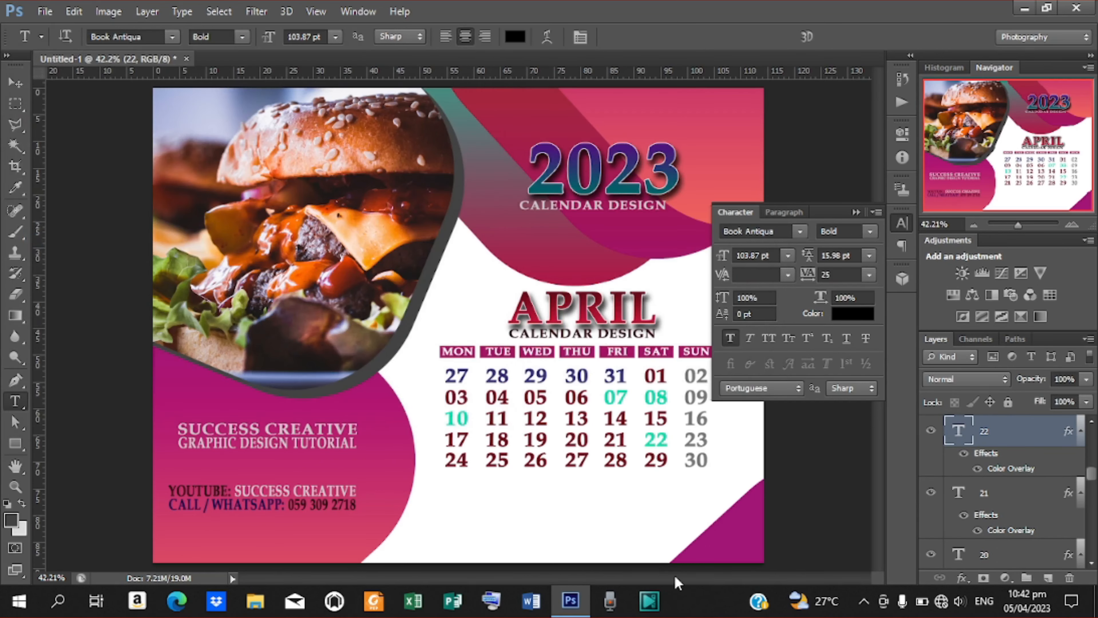
Change date 09's overlay from grey to teal hex 00DAA5.
double_click(685, 398)
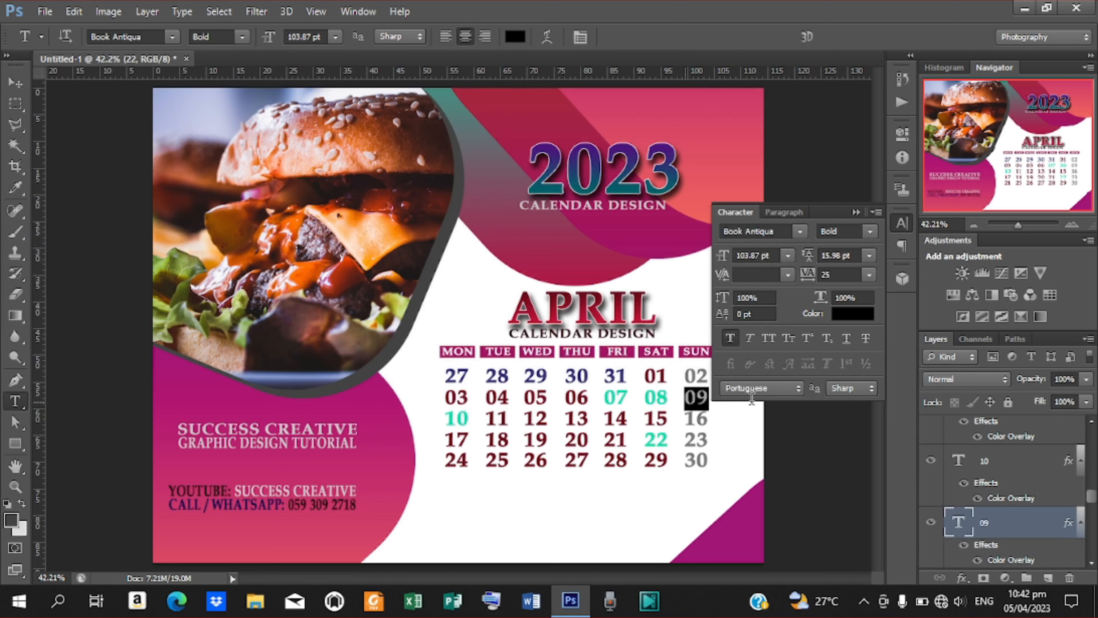
double_click(1003, 559)
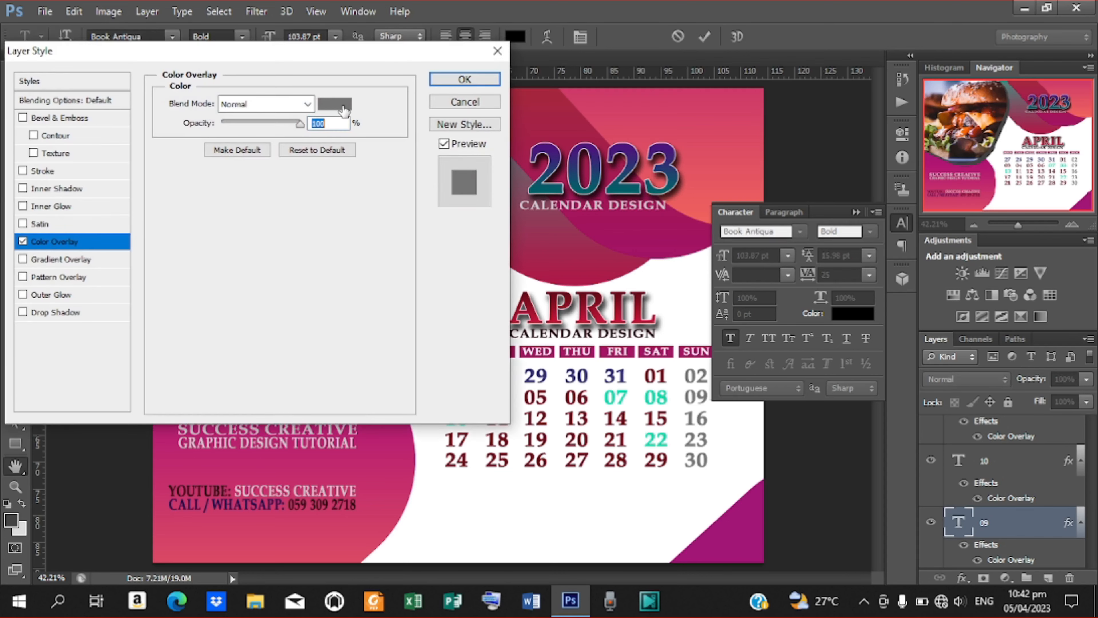
click(339, 106)
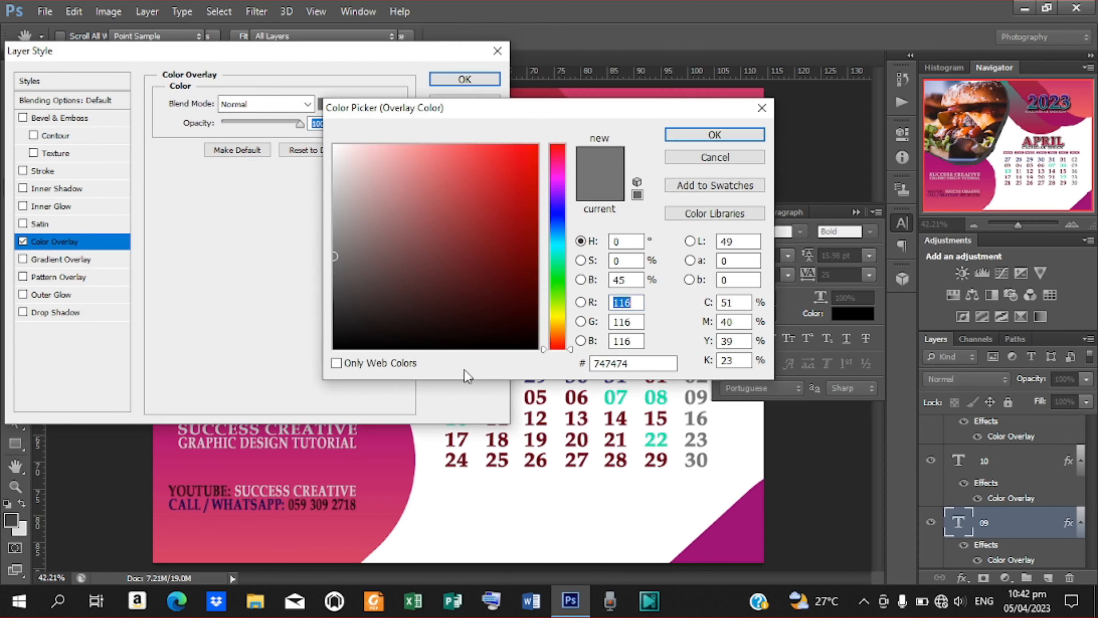
double_click(639, 364)
text(DAA5)
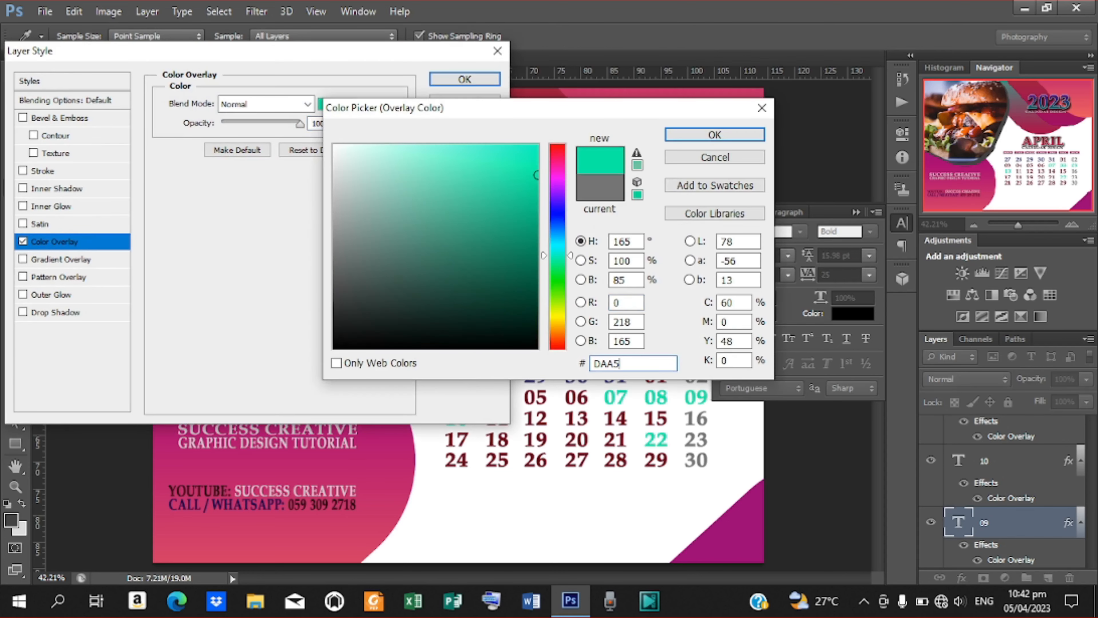
key(Return)
key(Return)
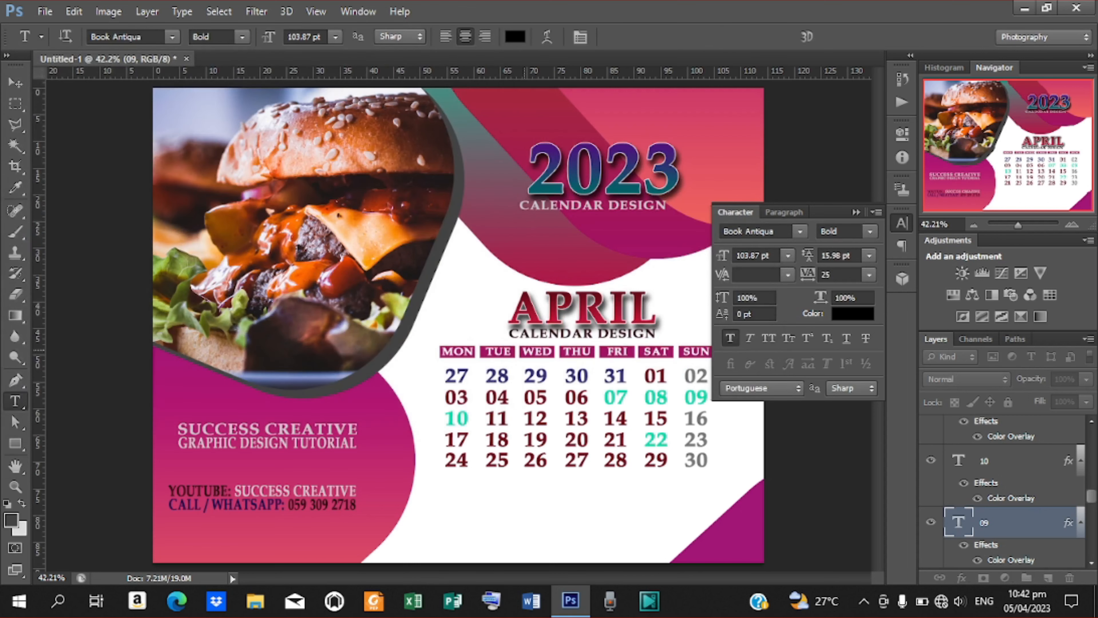
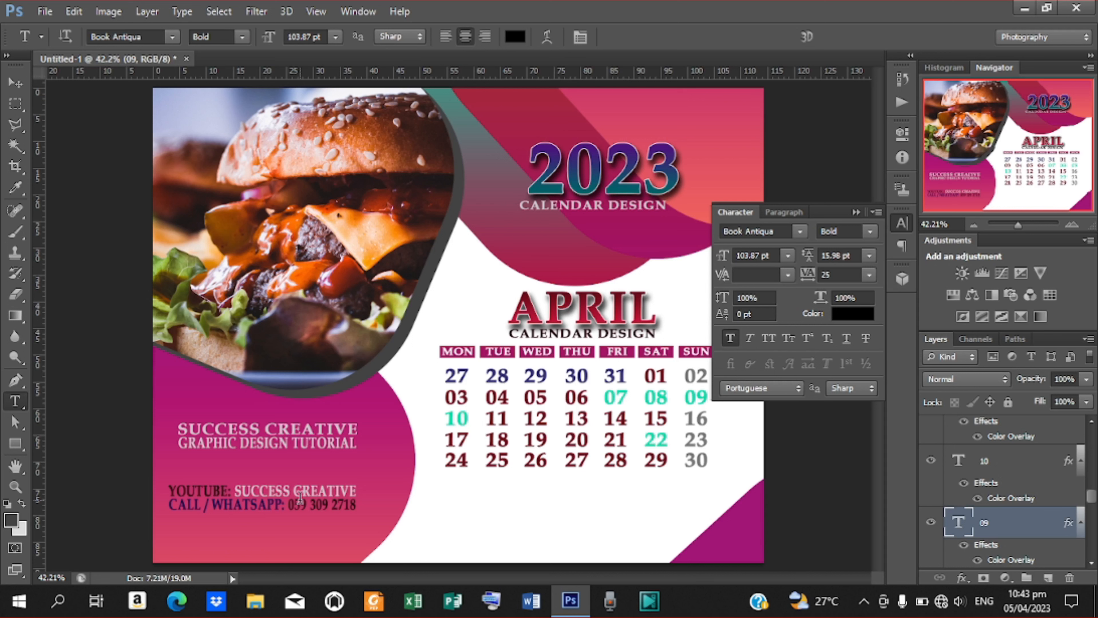
Type 'WE DESIGN: Flyer, Banner, Poster, Invitation Cards, etc.' below the calendar grid and commit it.
click(449, 503)
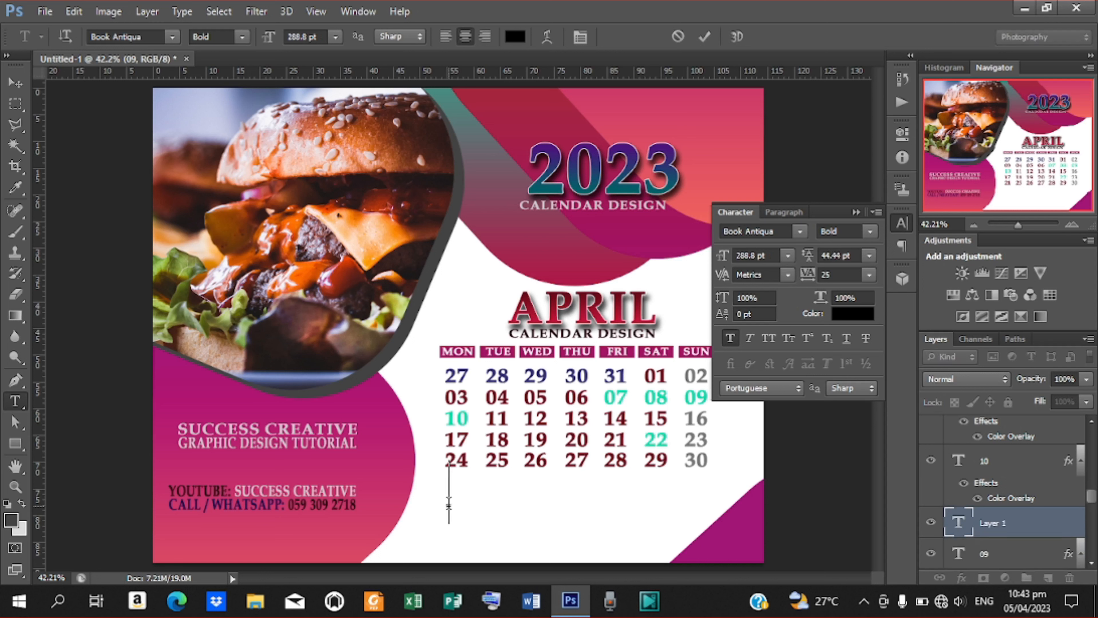
text(W)
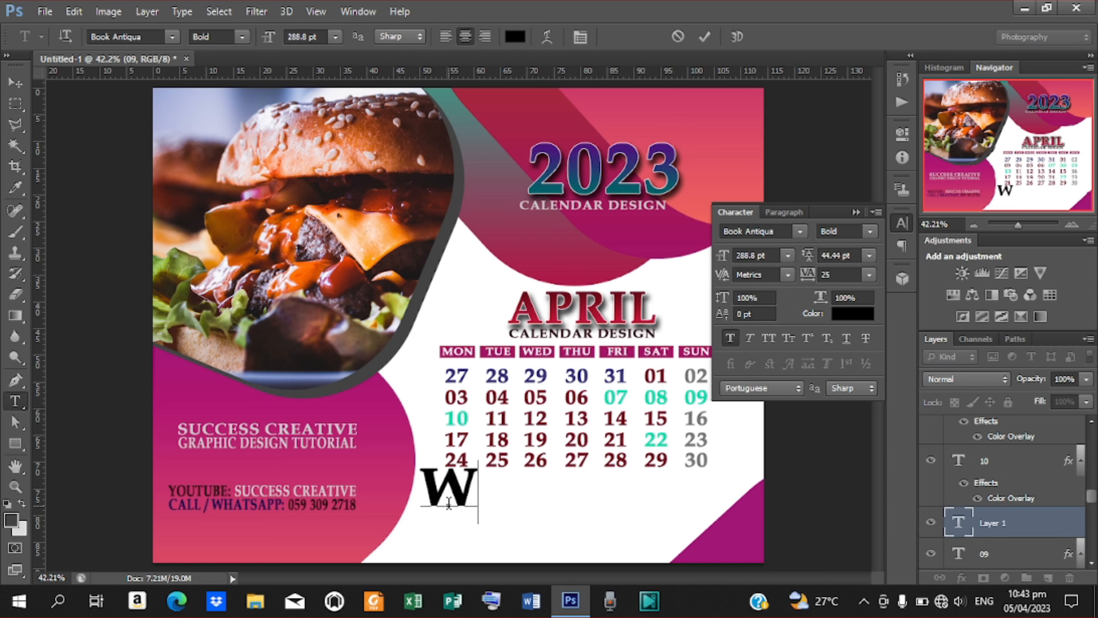
text(e)
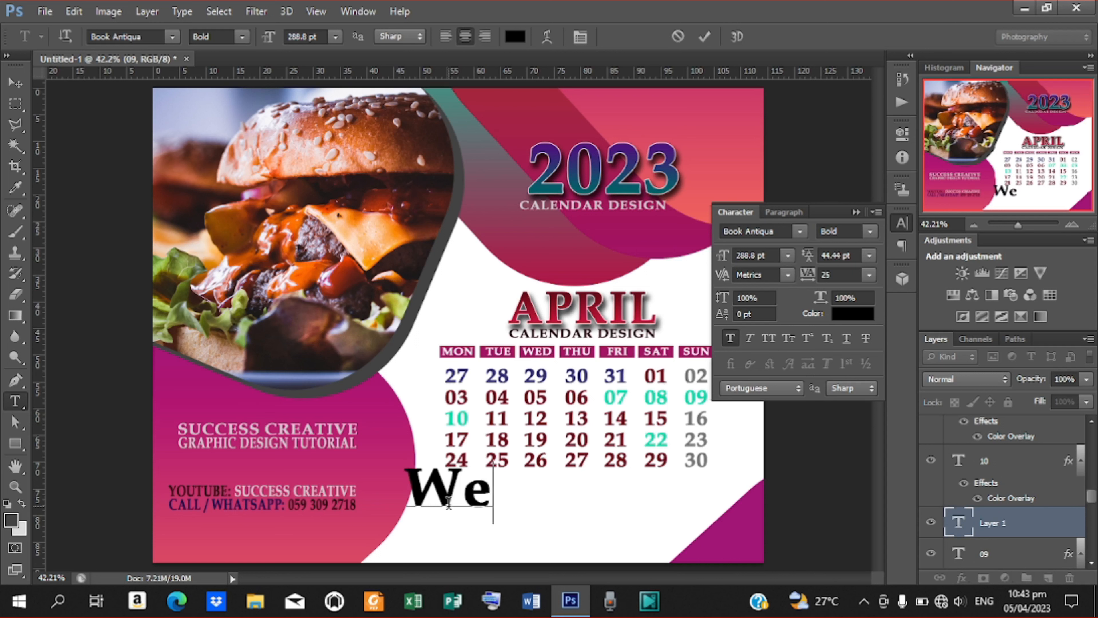
key(BackSpace)
text(E D)
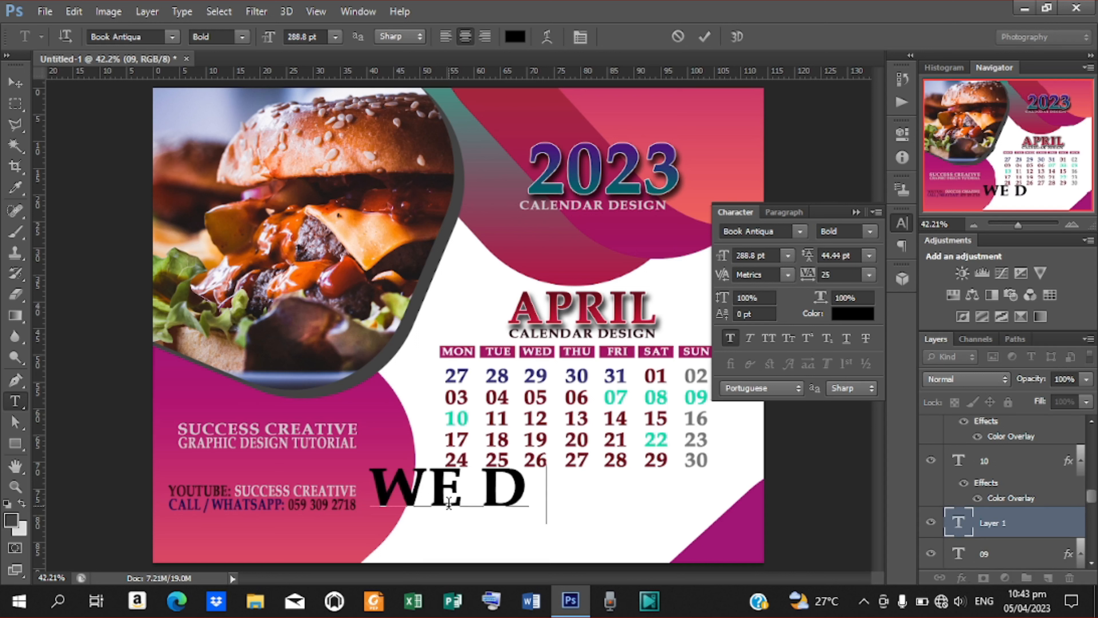
text(ESIGN)
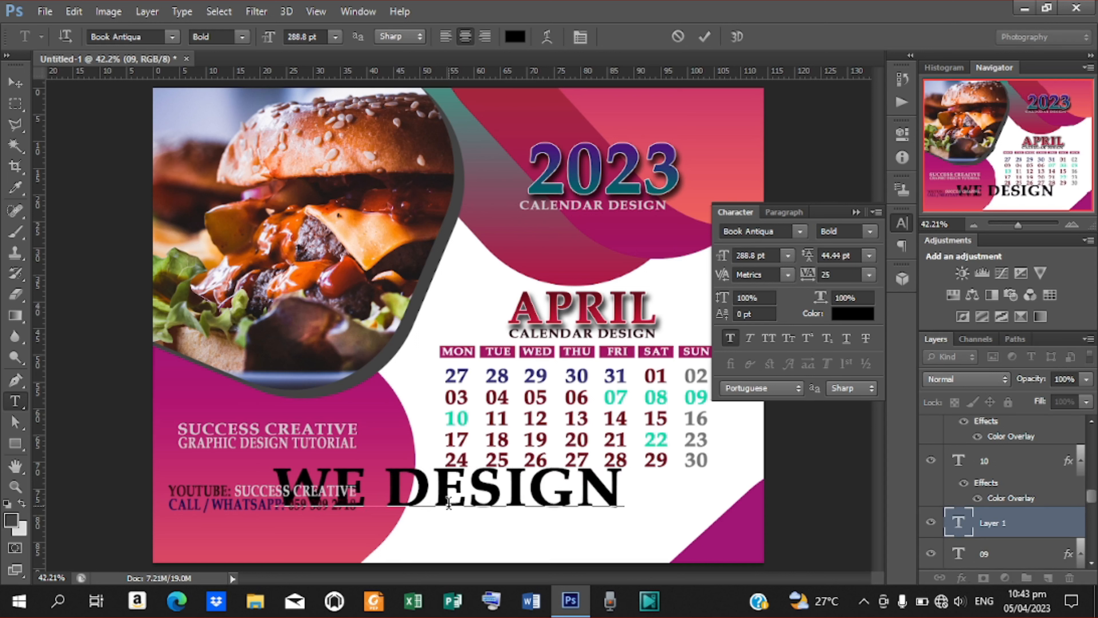
text( YOUR)
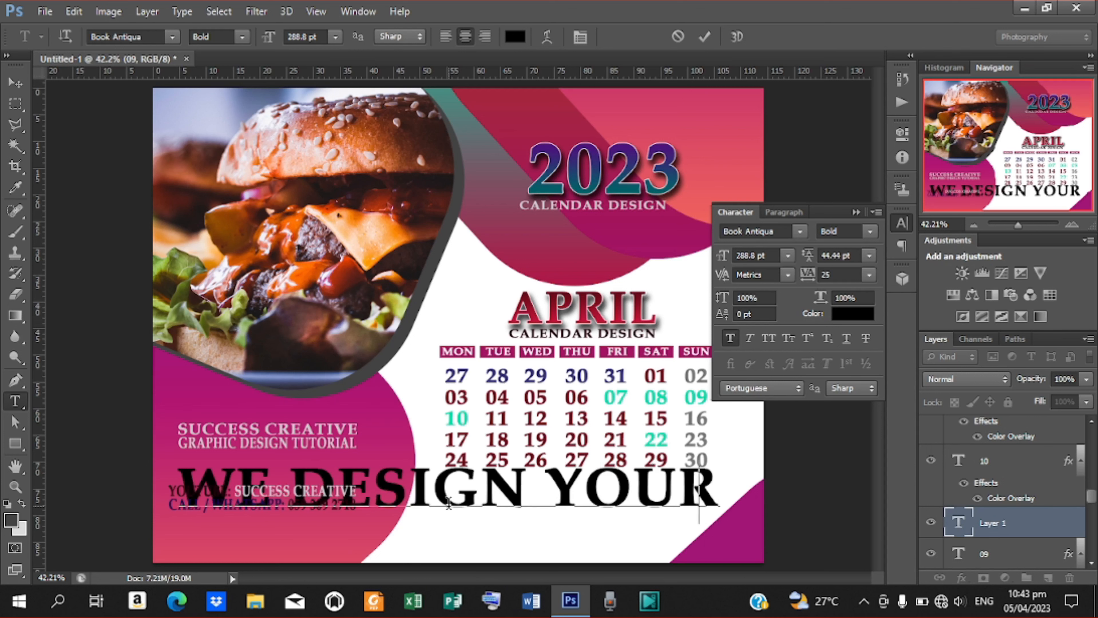
key(BackSpace)
key(BackSpace)
key(BackSpace)
key(BackSpace)
key(BackSpace)
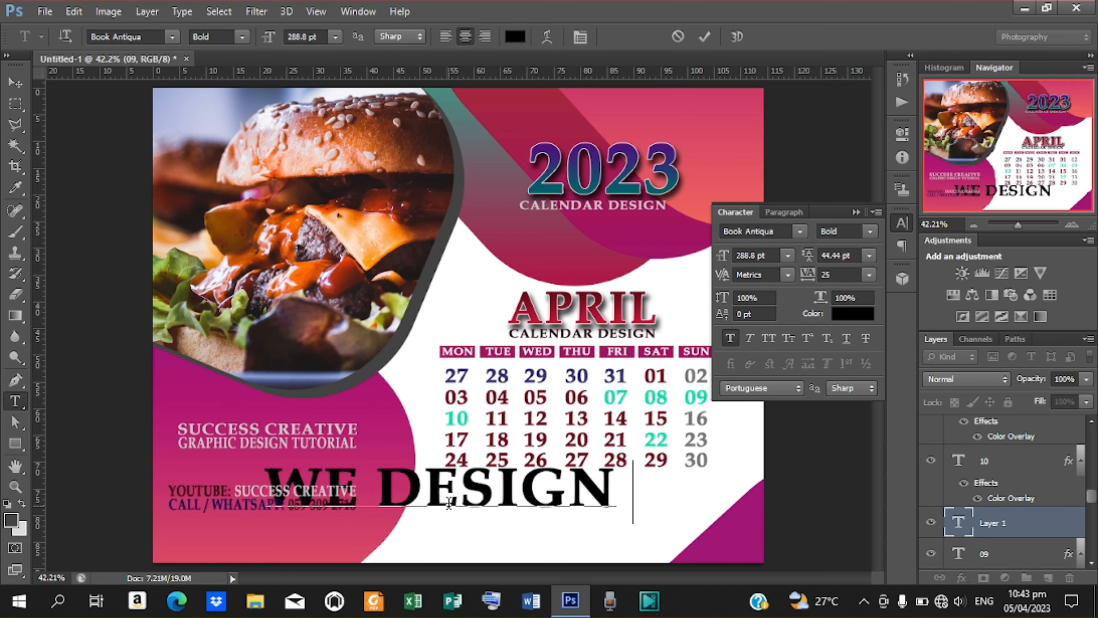
key(BackSpace)
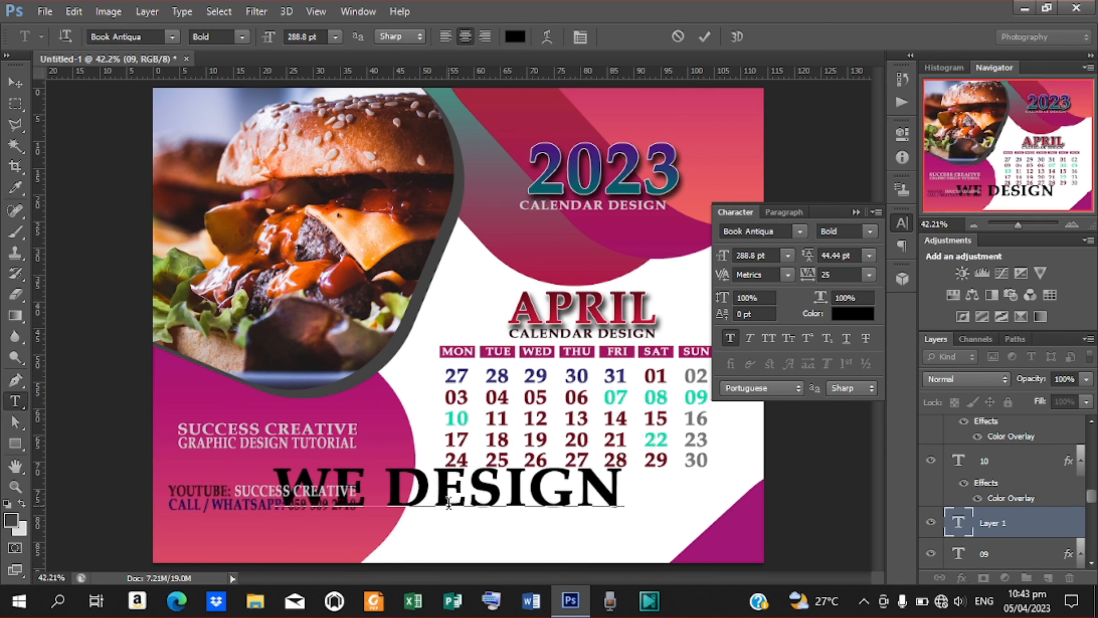
text(: F)
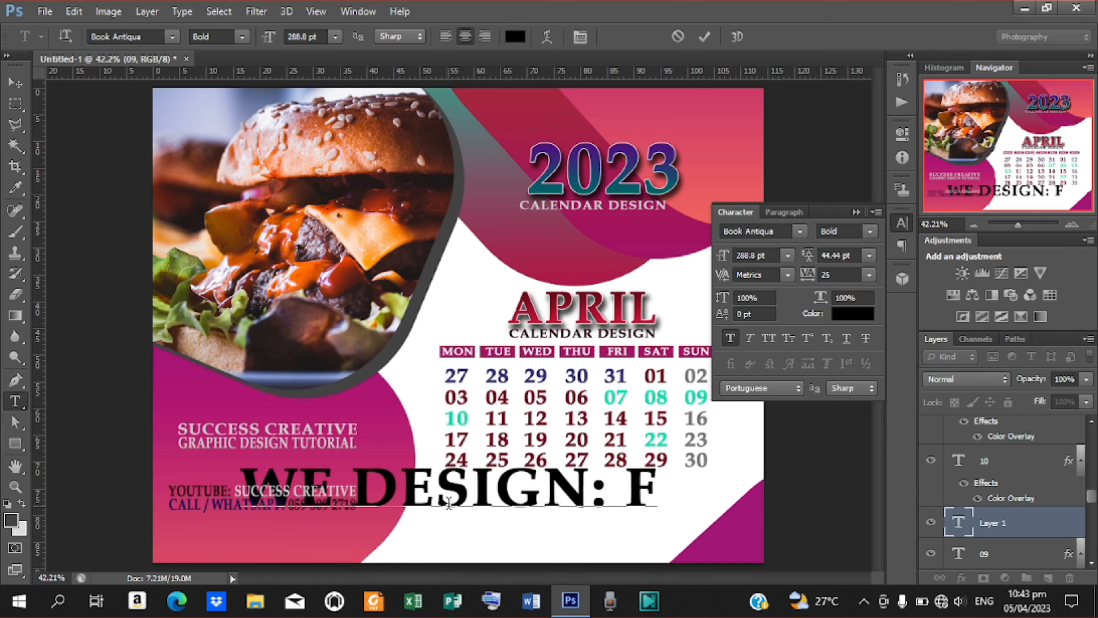
text(l)
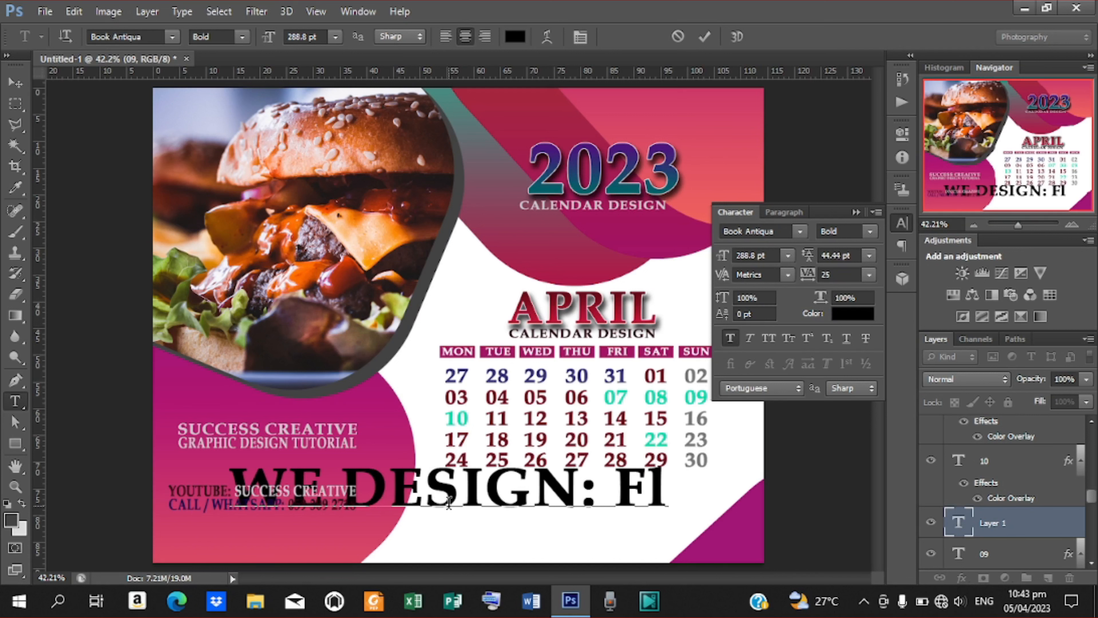
text(yer,)
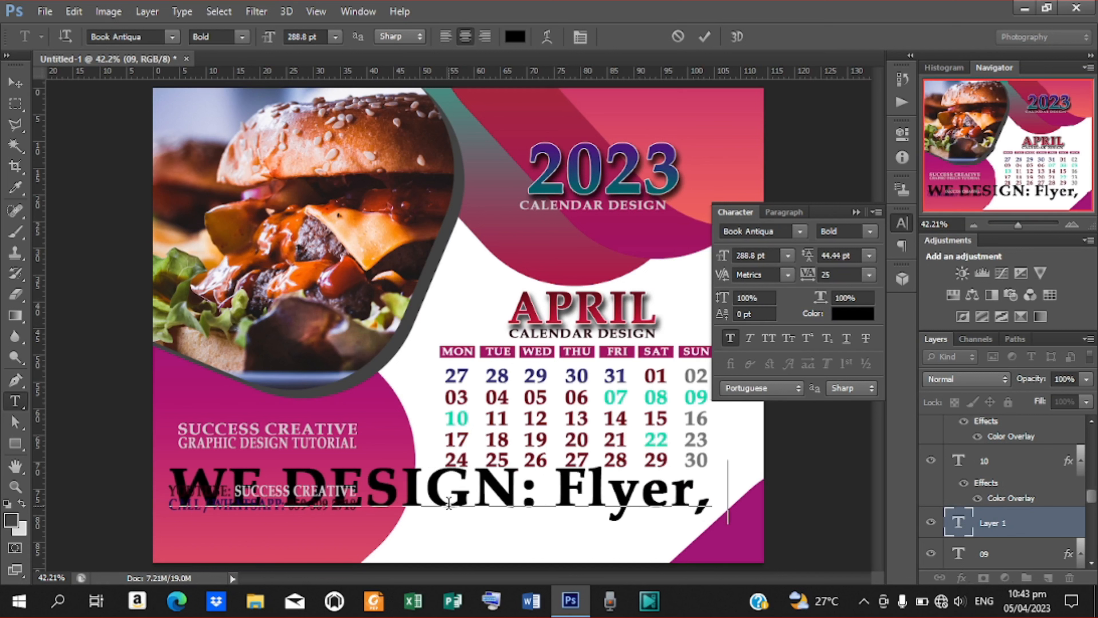
text( Bann)
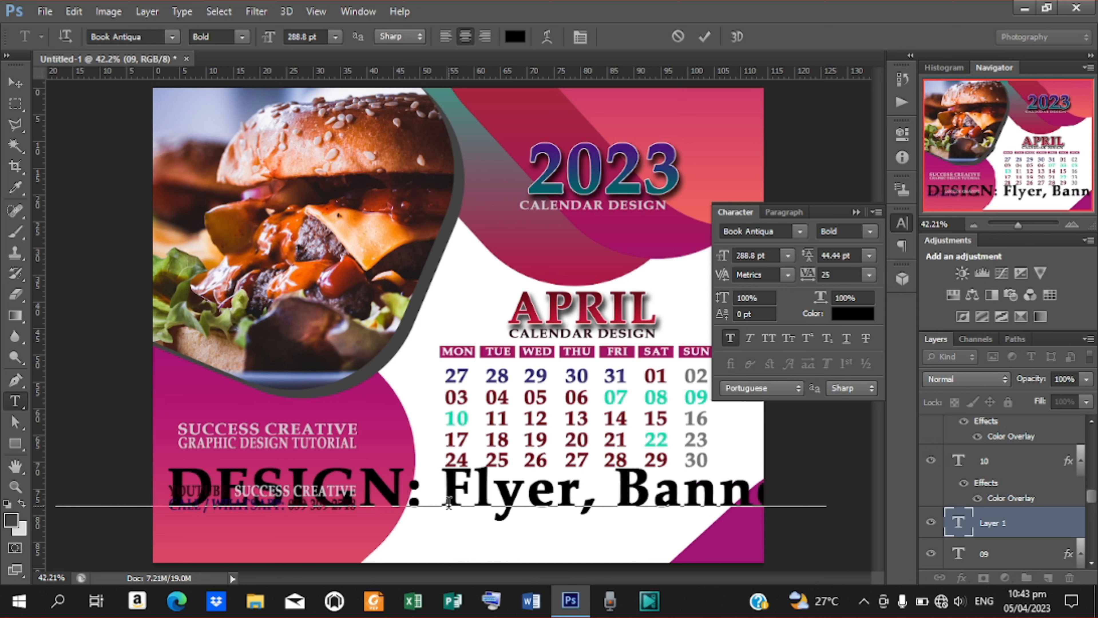
text(er,)
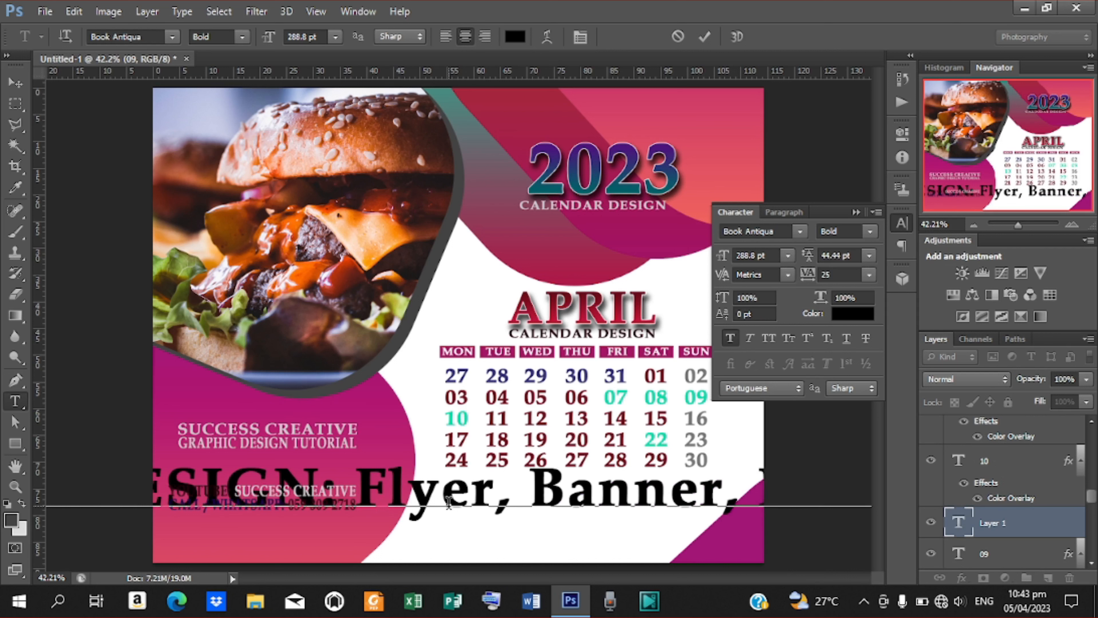
text( Poster, )
text(In)
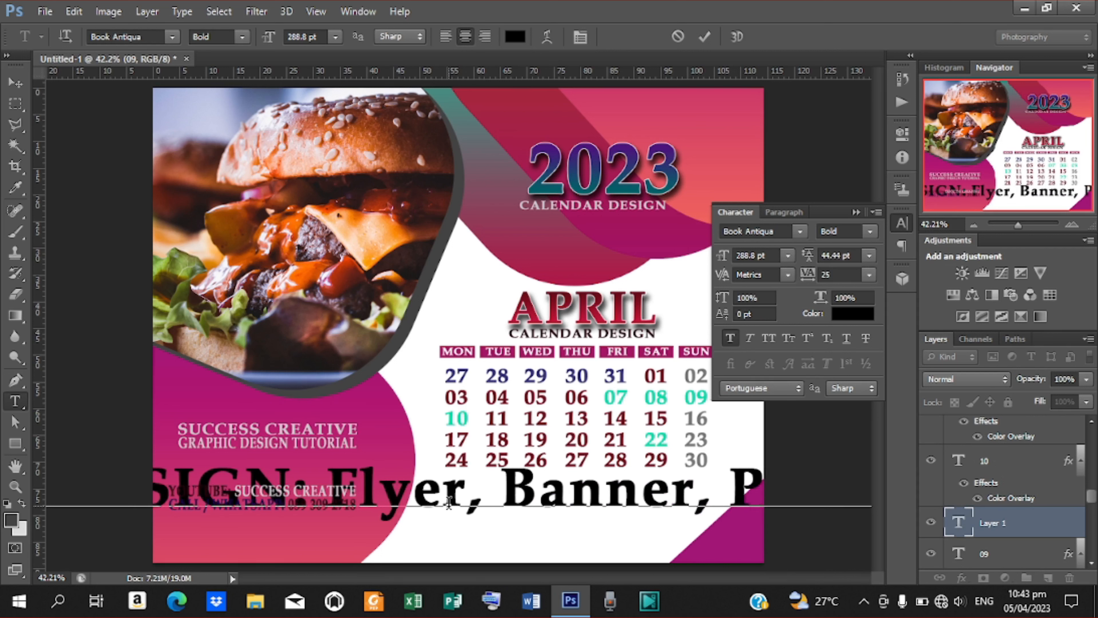
text(vitatio)
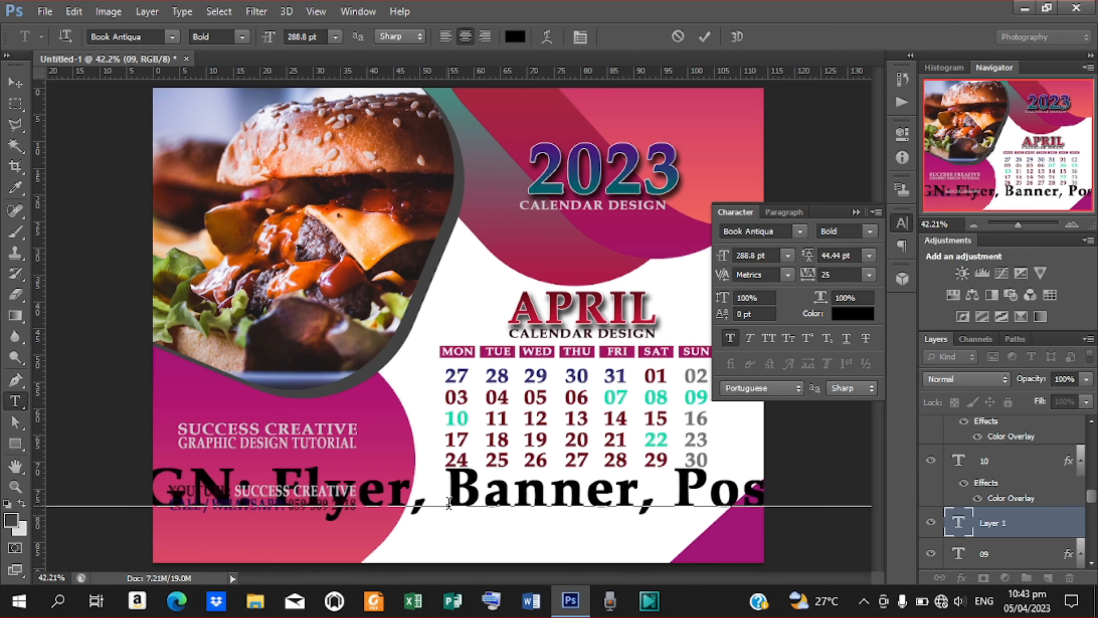
text(nsCard)
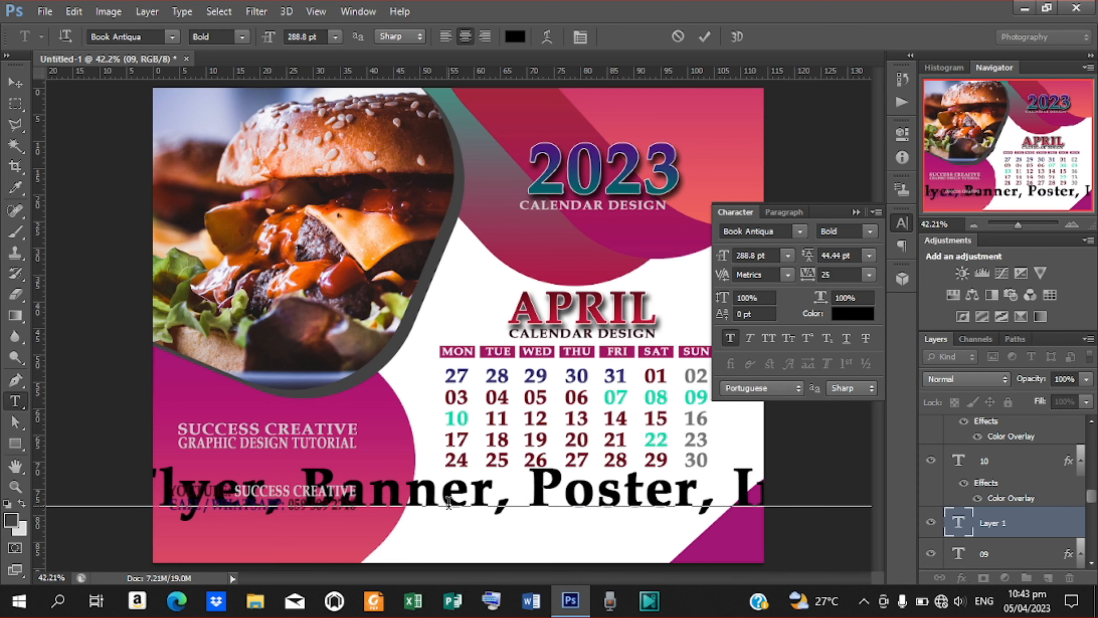
text(s)
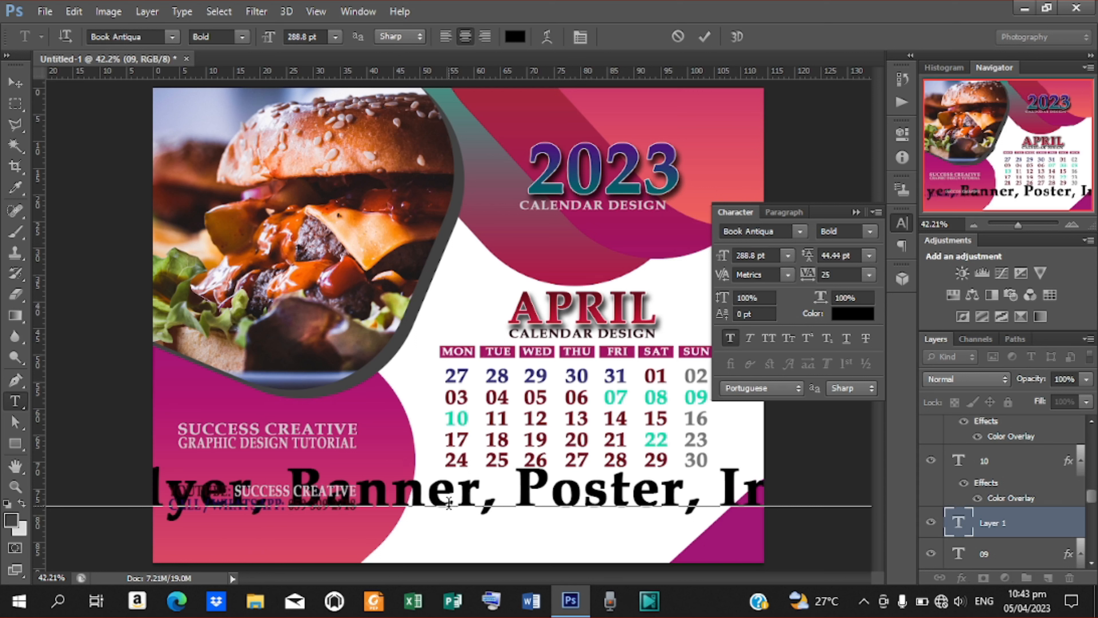
text(, etc)
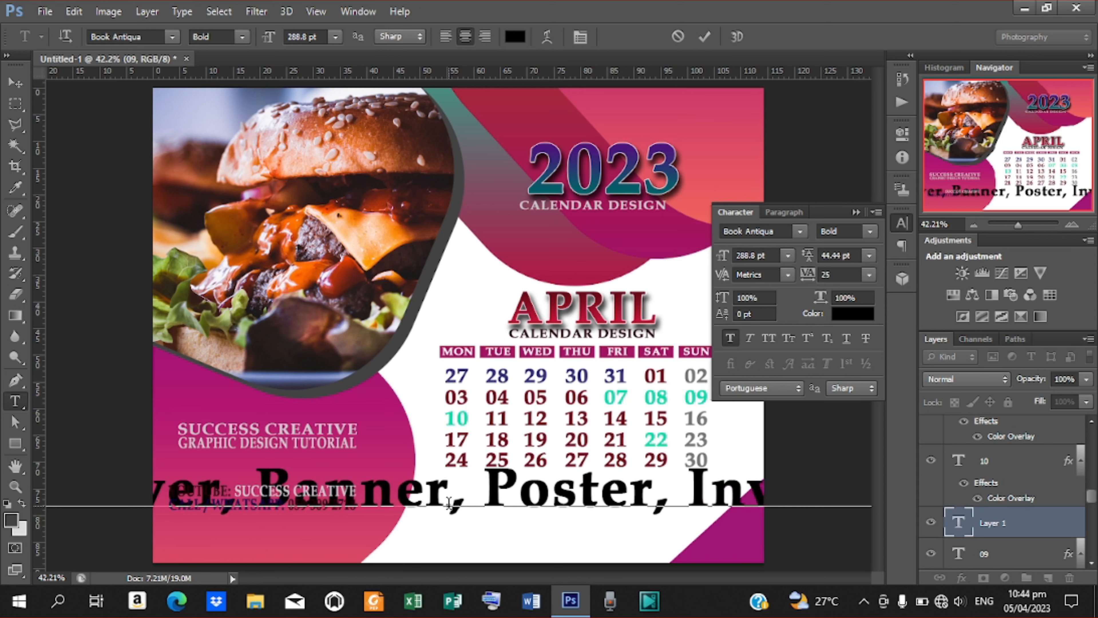
text(.)
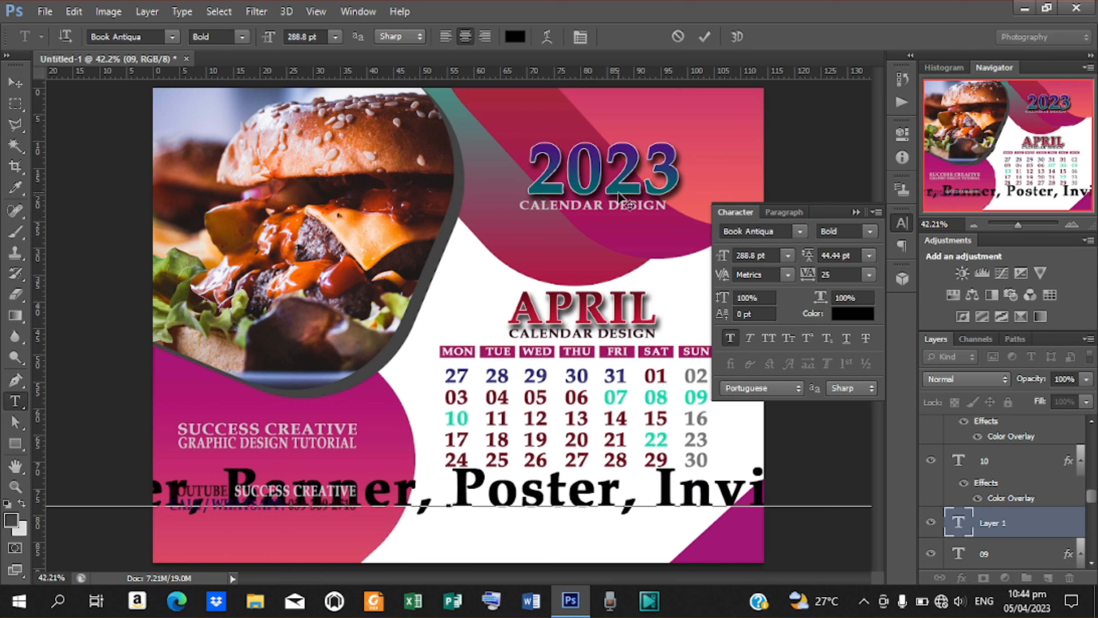
click(704, 37)
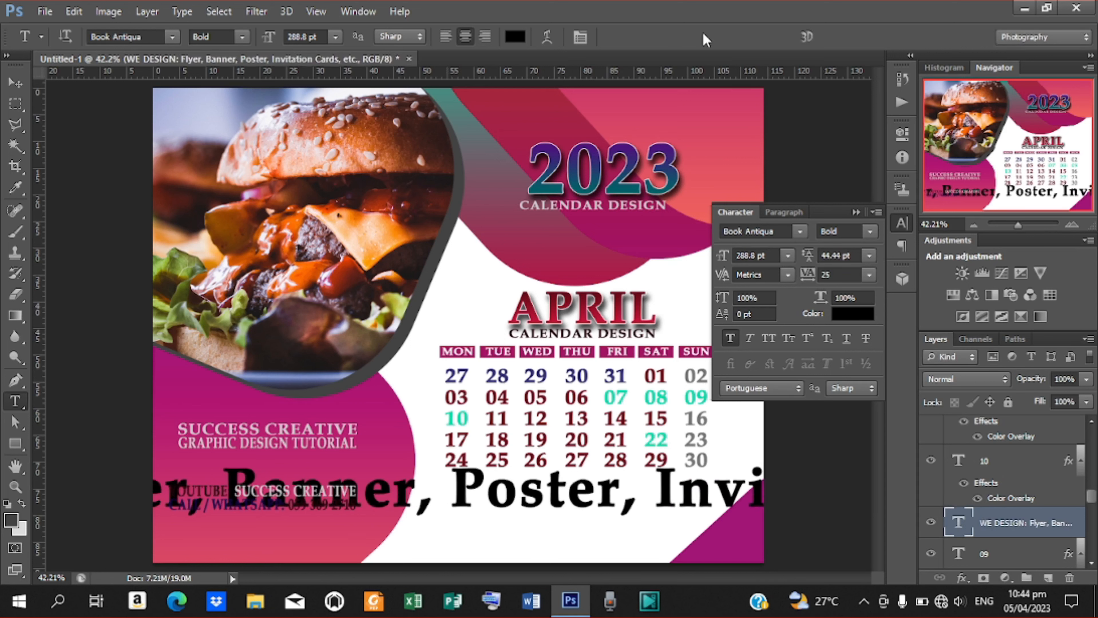
Size the services line to 51.8 pt, place it under the date grid, and select 'WE DESIGN:'.
click(15, 82)
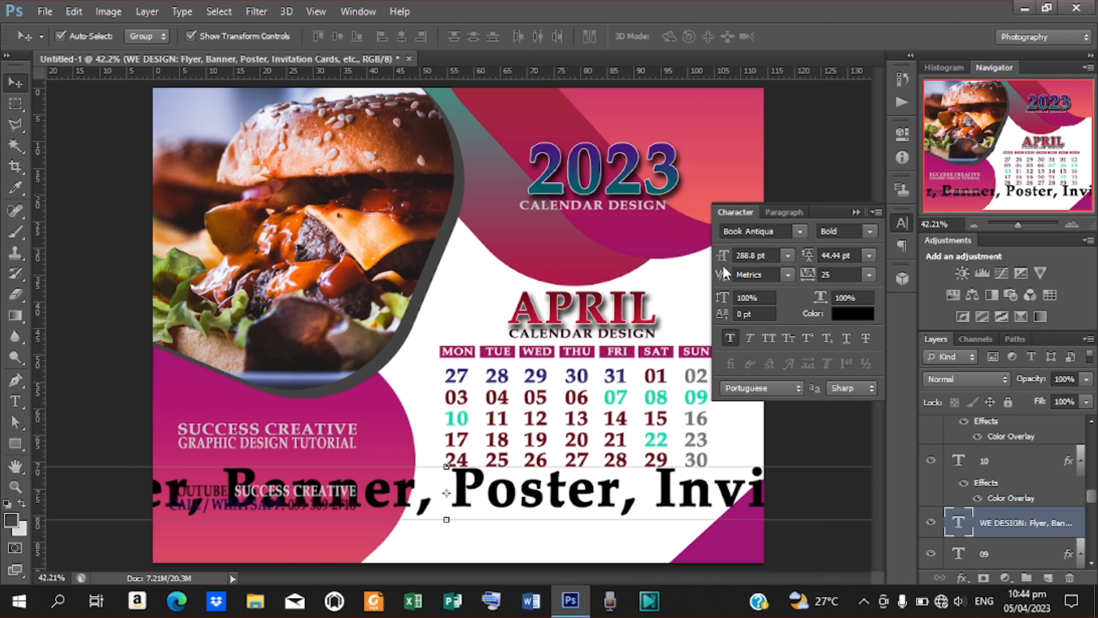
drag(725, 261, 524, 264)
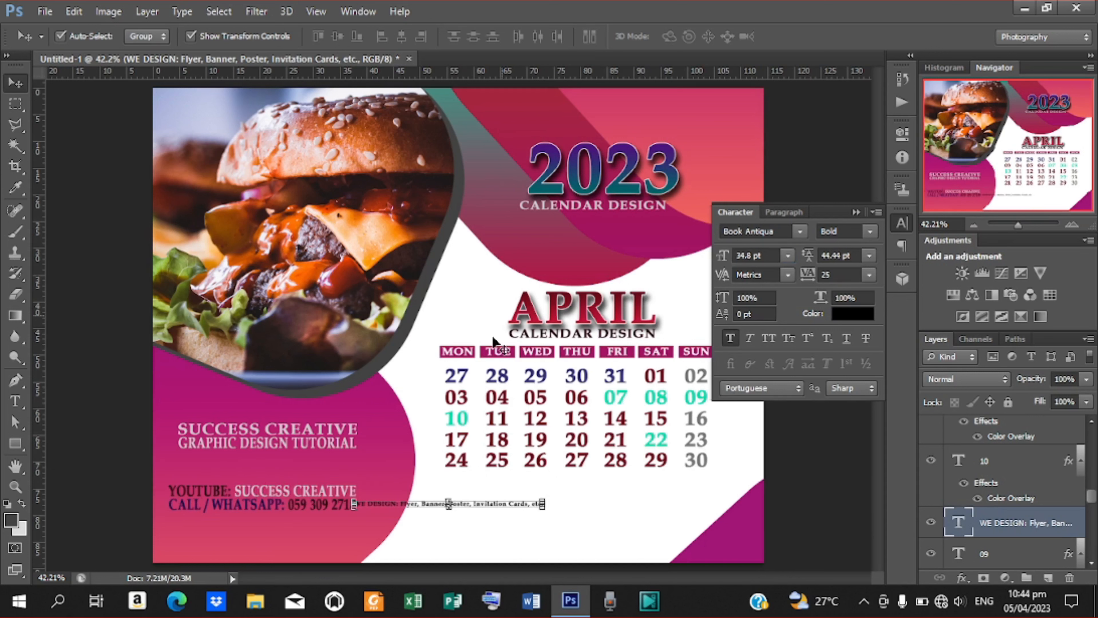
drag(473, 510, 596, 508)
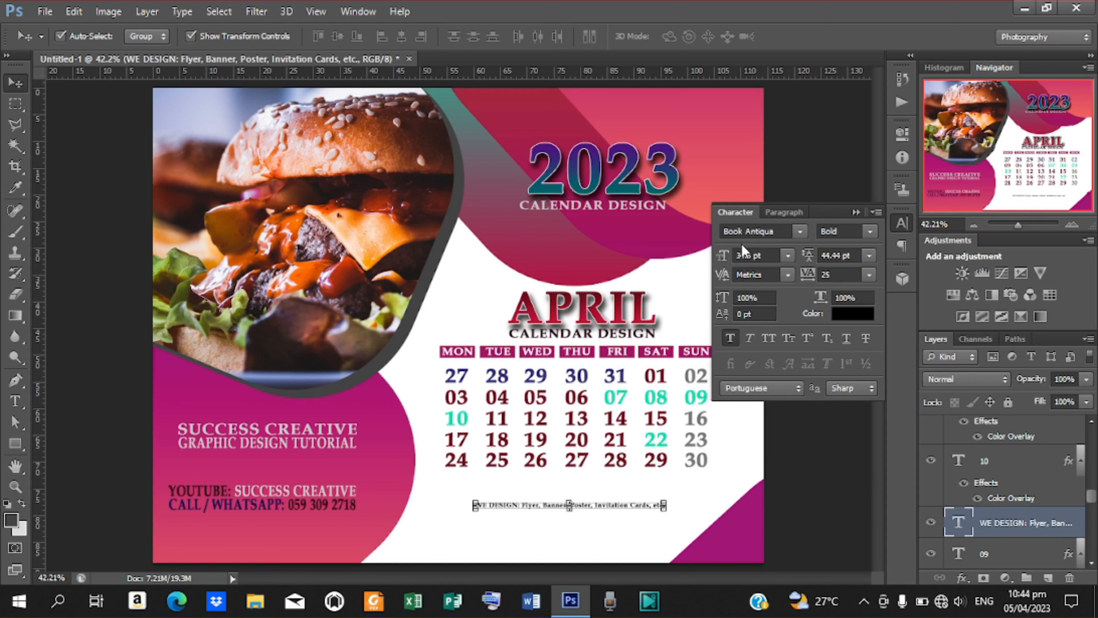
drag(721, 257, 733, 256)
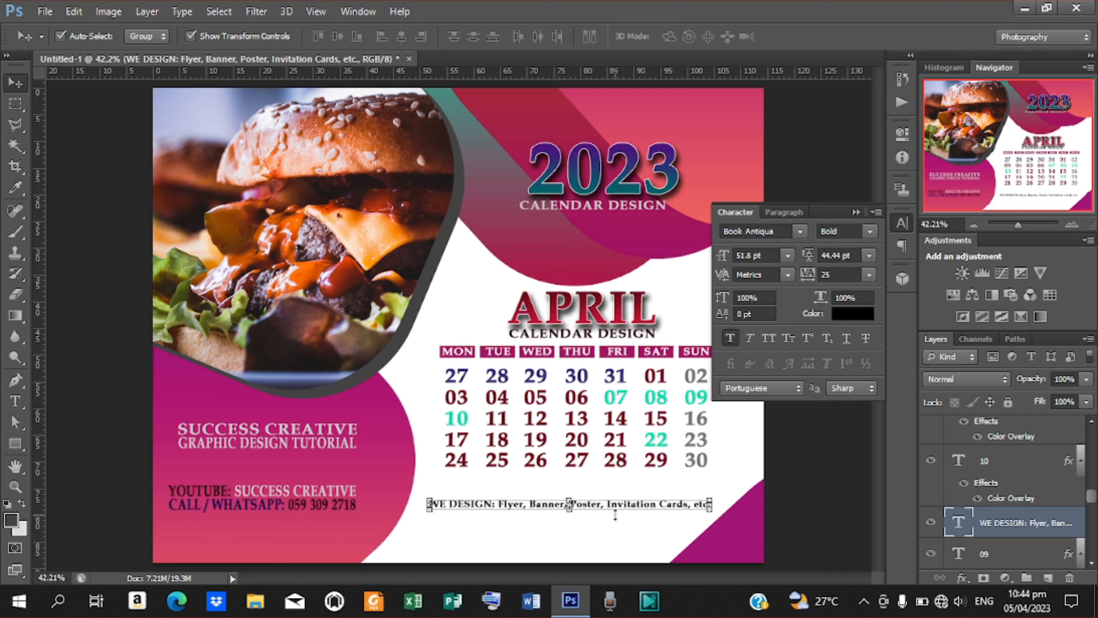
drag(613, 507, 603, 520)
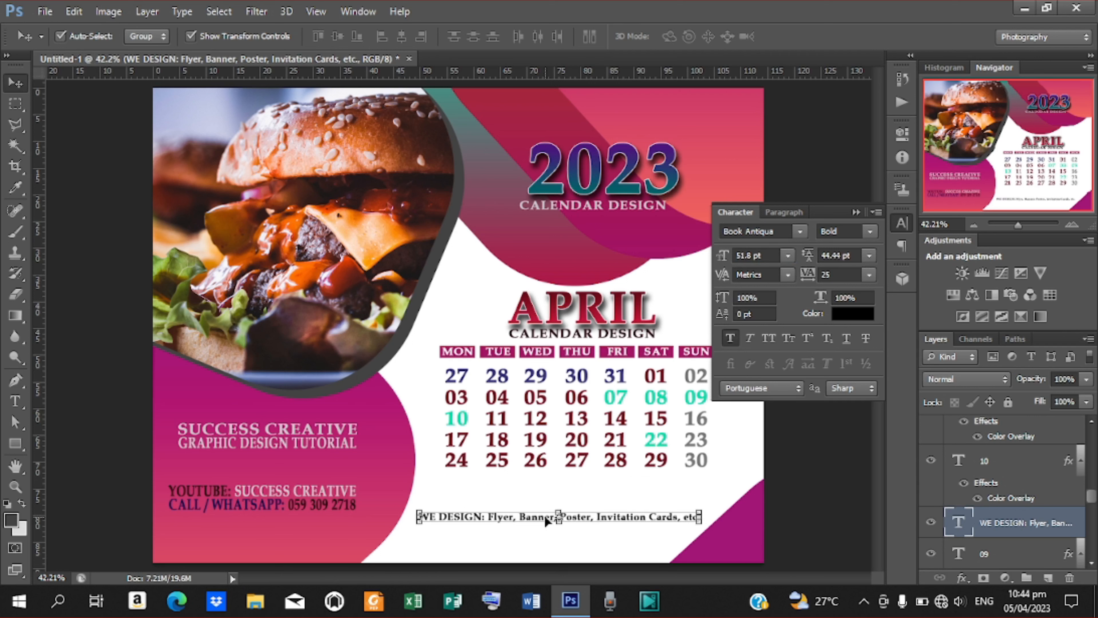
key(t)
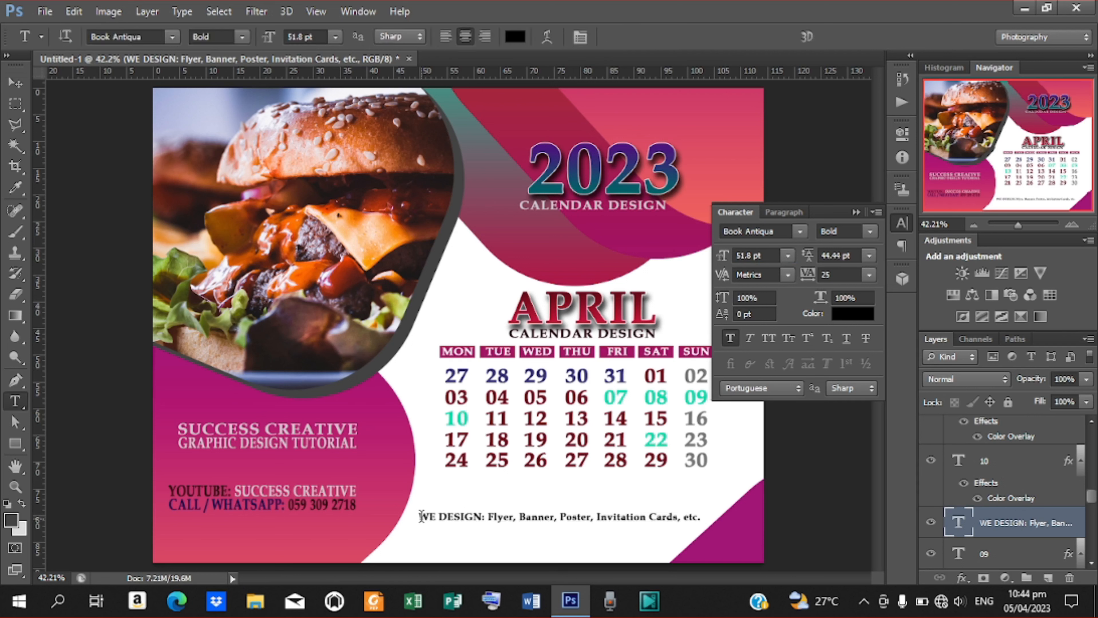
drag(421, 516, 488, 516)
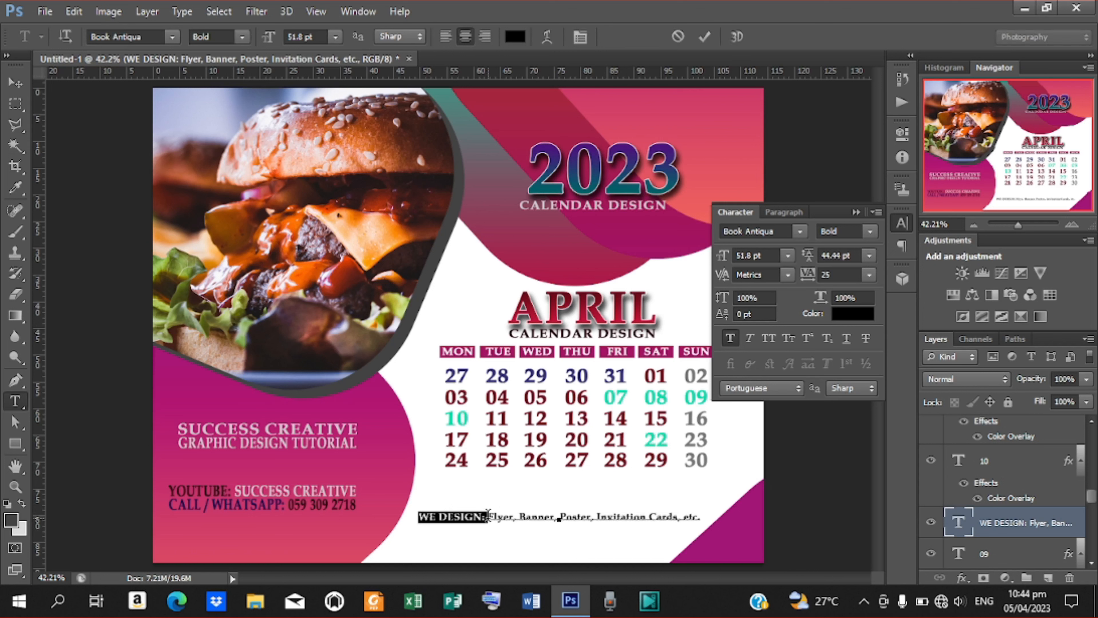
Color the selected 'WE DESIGN:' text dark brown, hex 8c5001, and commit.
click(862, 315)
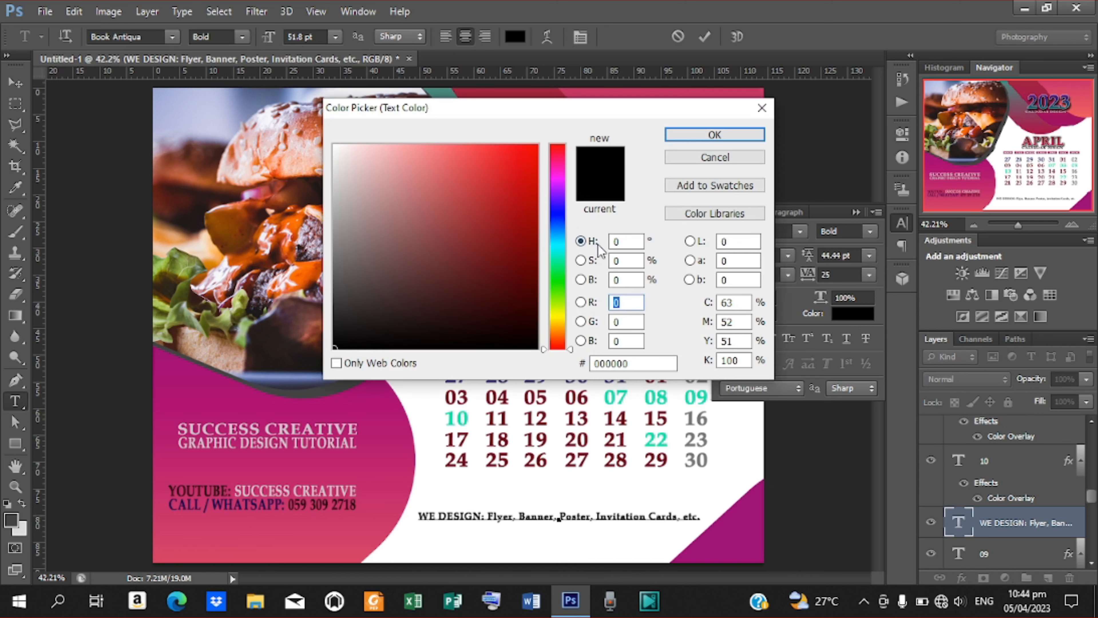
click(633, 363)
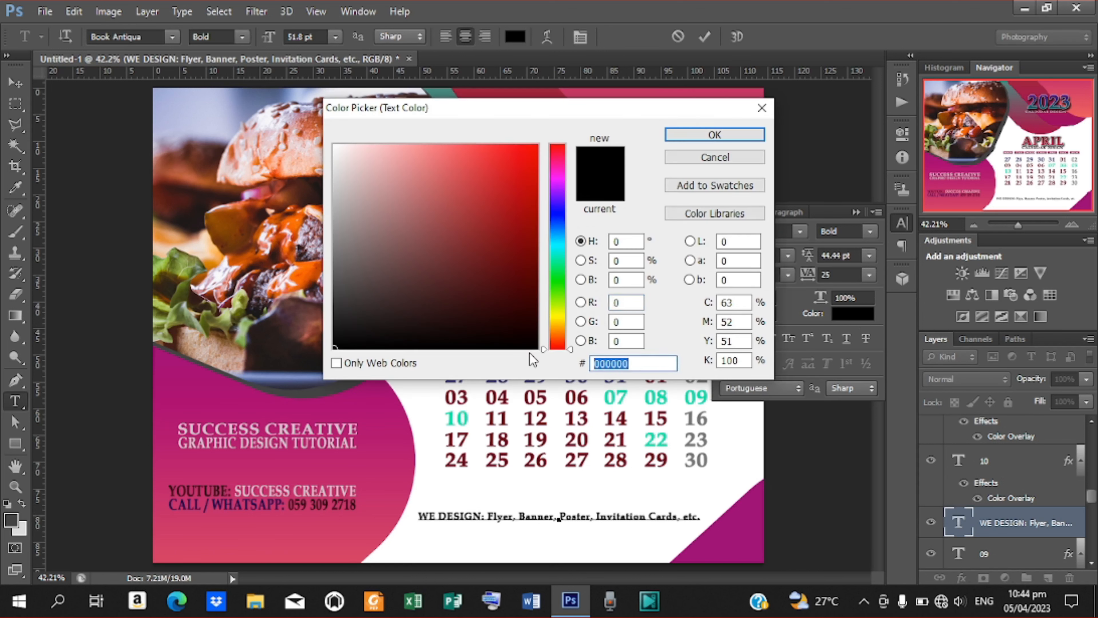
text(f5)
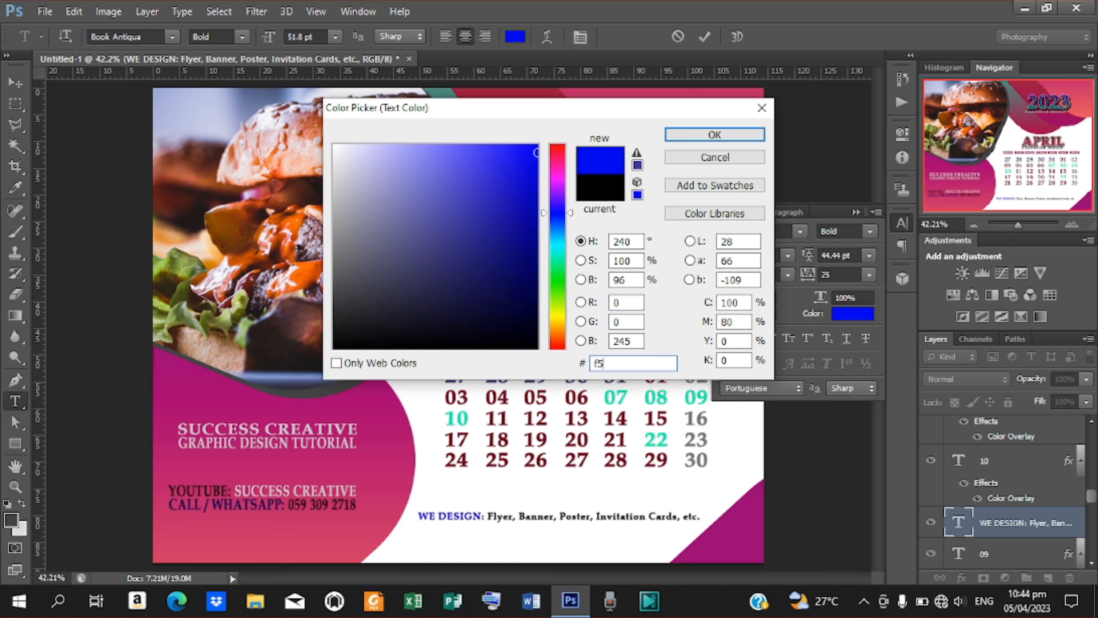
text(de)
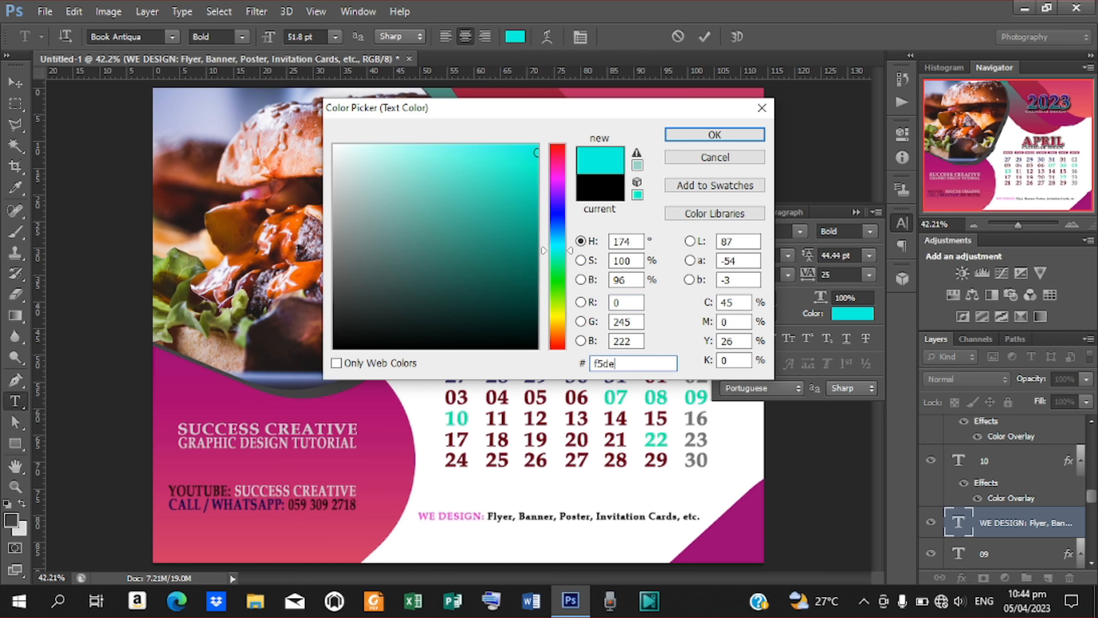
text(b3)
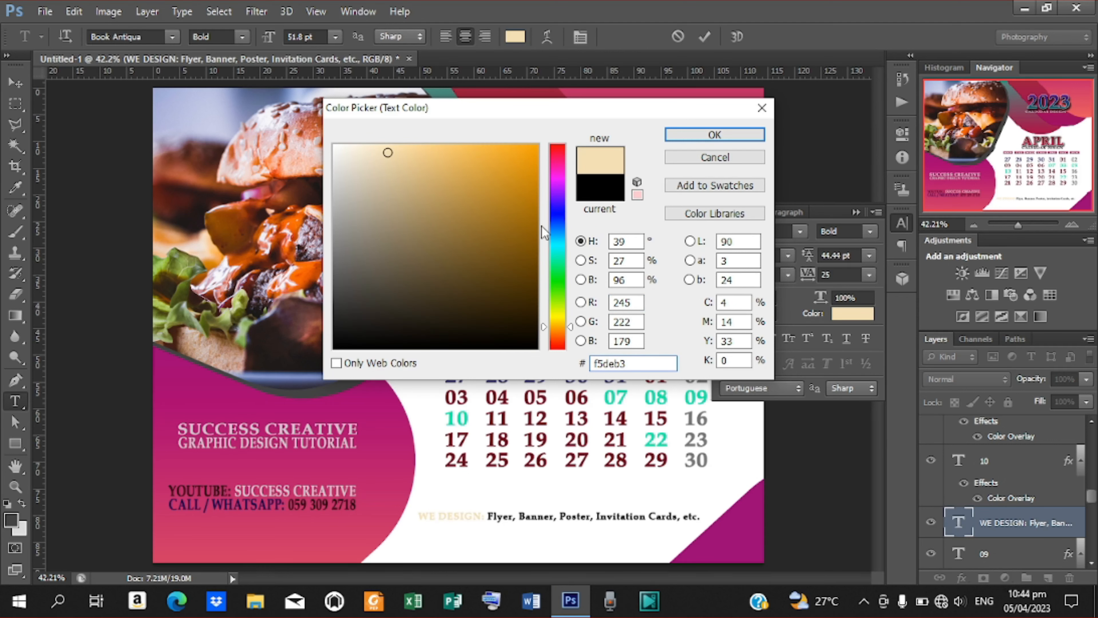
key(BackSpace)
key(BackSpace)
key(BackSpace)
key(BackSpace)
key(BackSpace)
key(BackSpace)
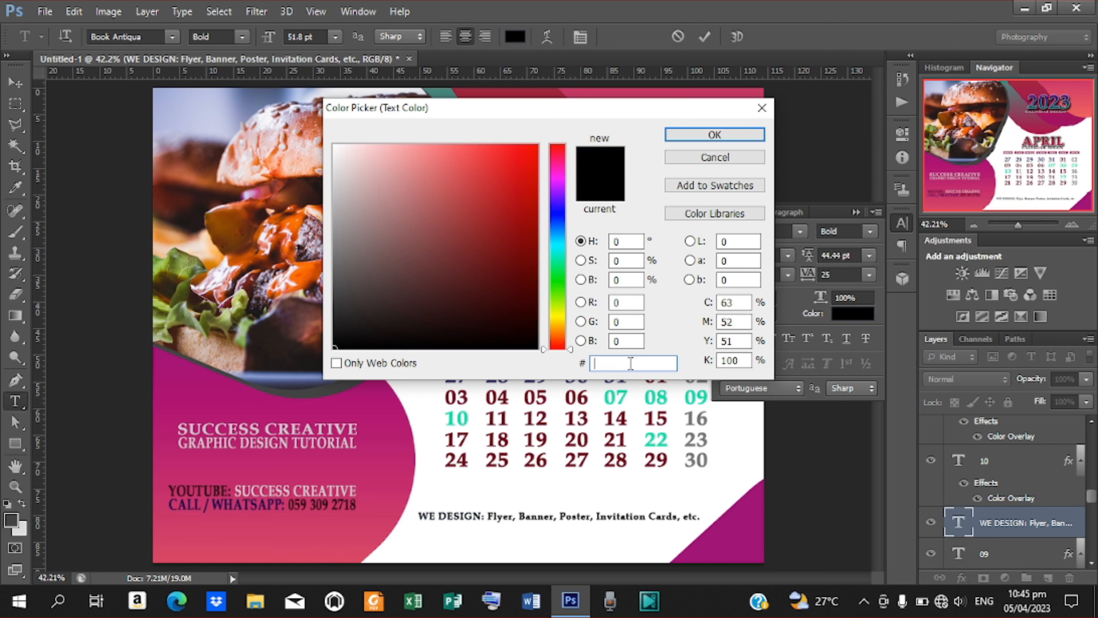
text(de)
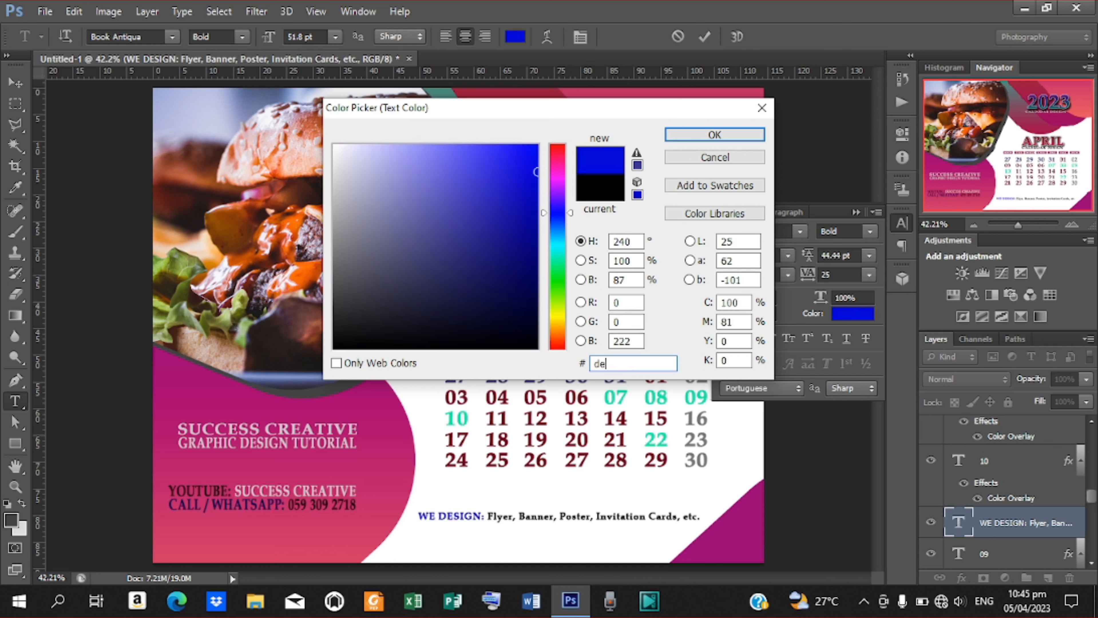
text(b)
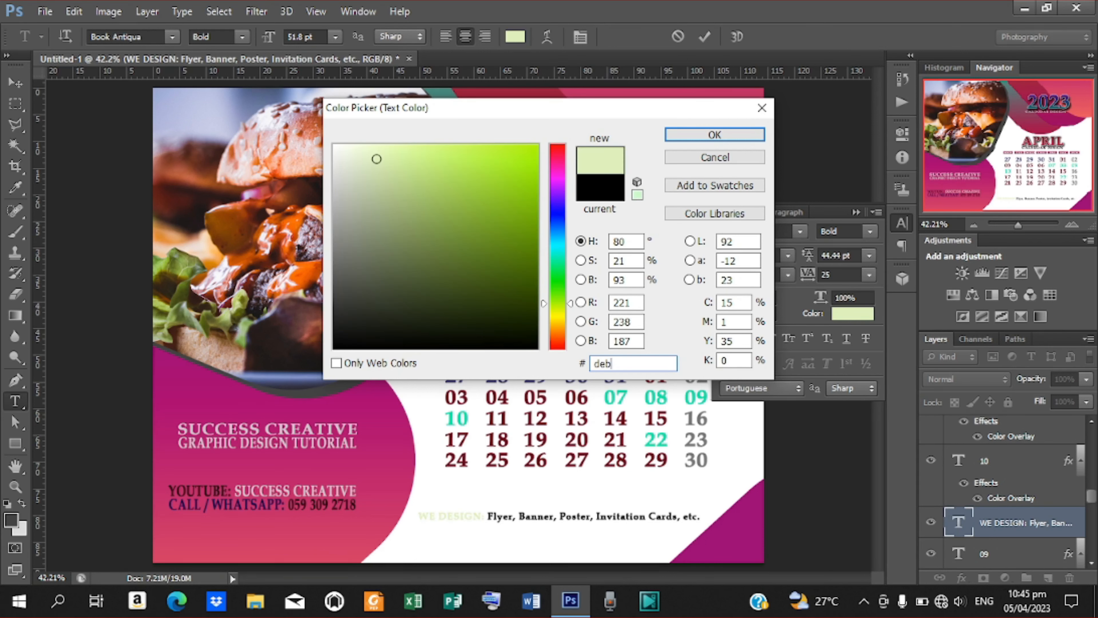
text(88)
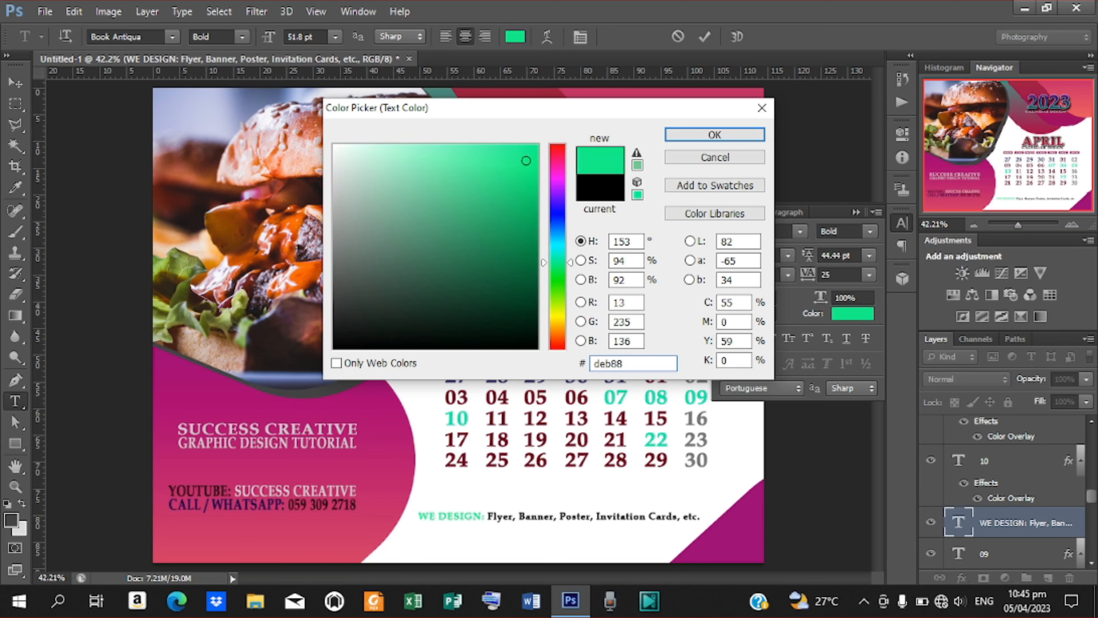
text(7)
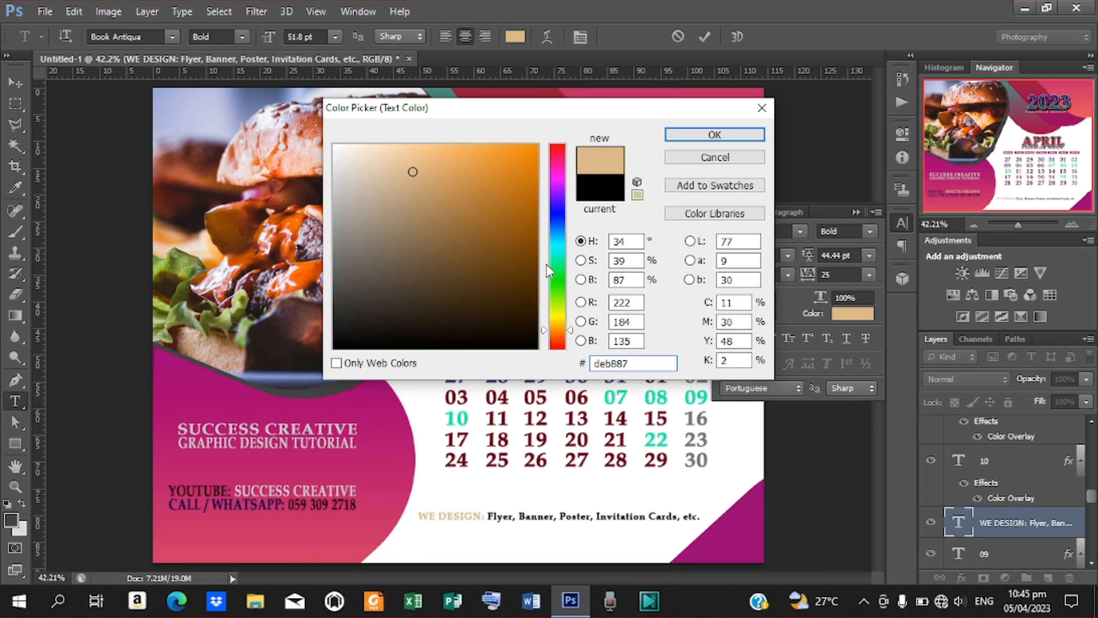
key(ctrl+a)
text(8c5001)
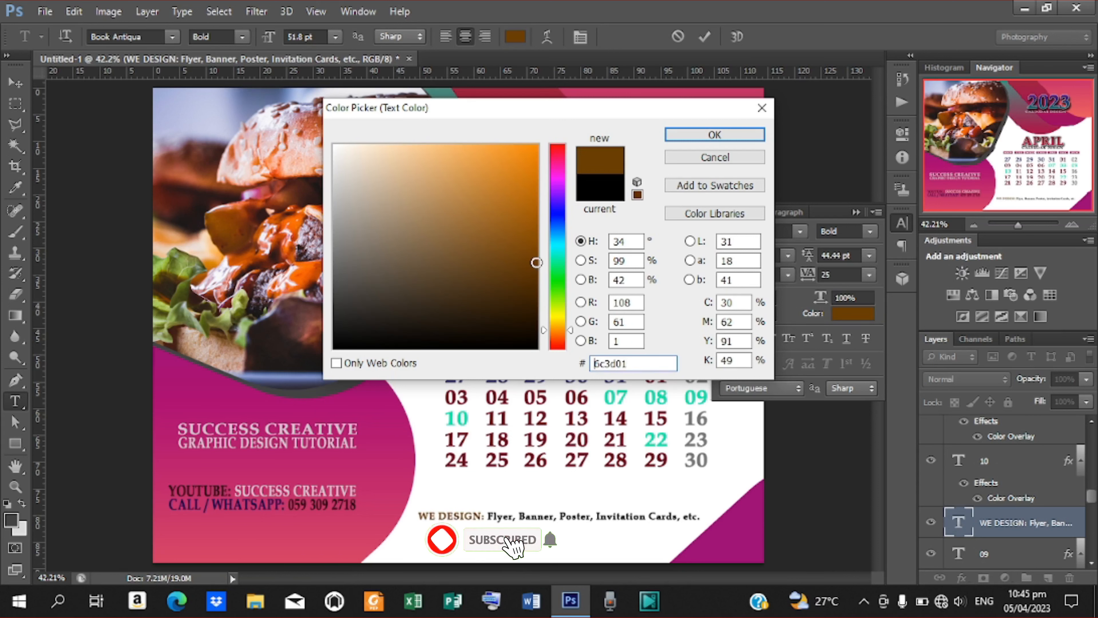
click(704, 136)
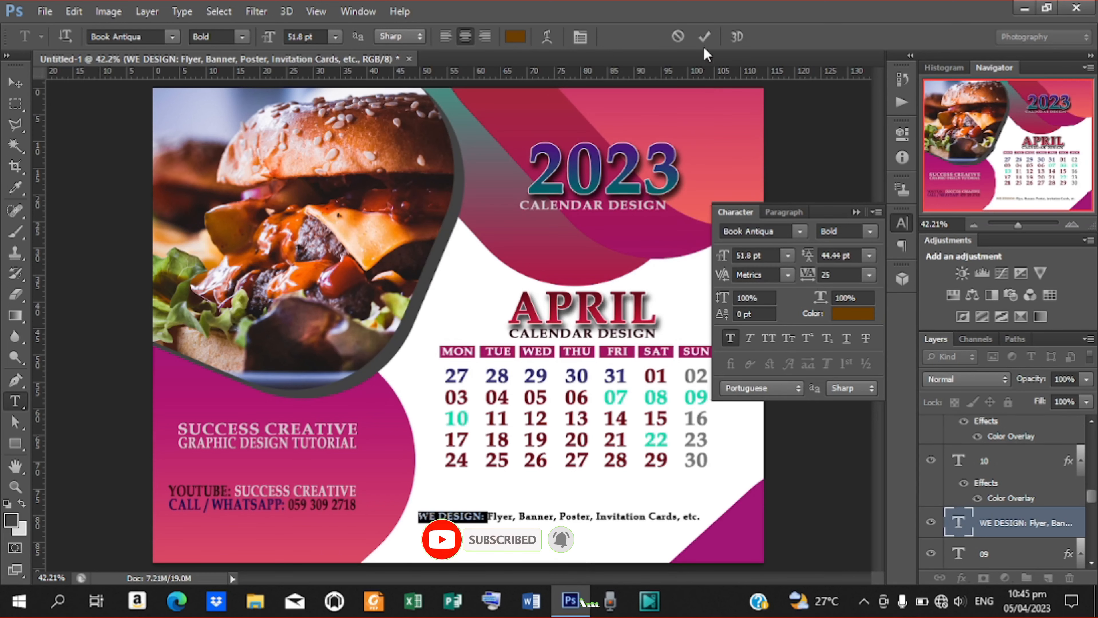
click(704, 36)
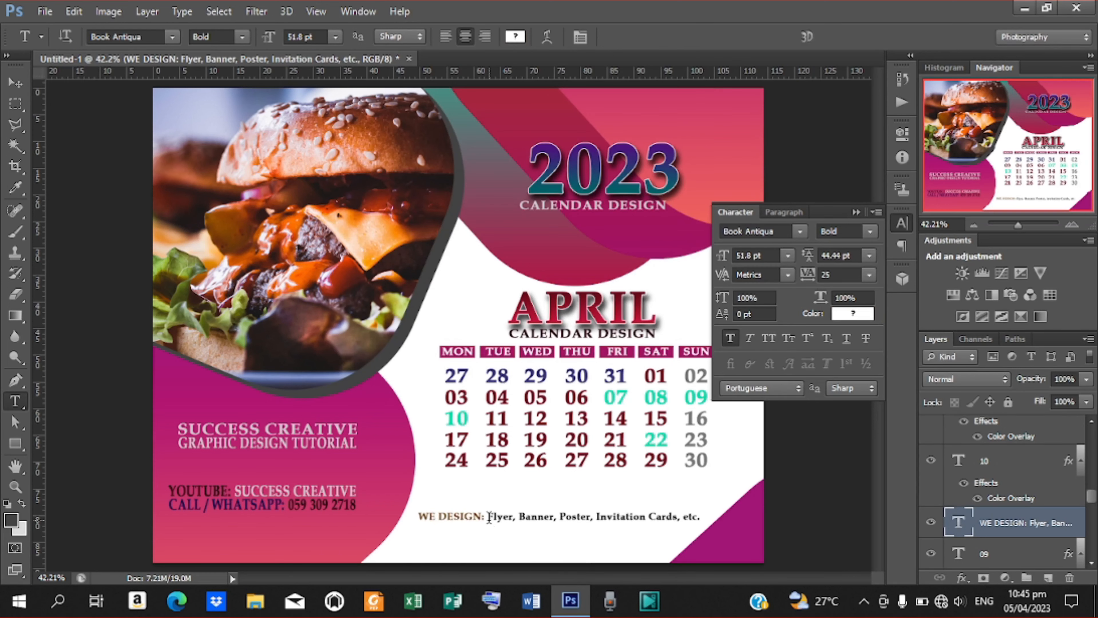
Color the services list after 'WE DESIGN:' orange-red, hex ff6347, and commit.
drag(487, 517, 701, 517)
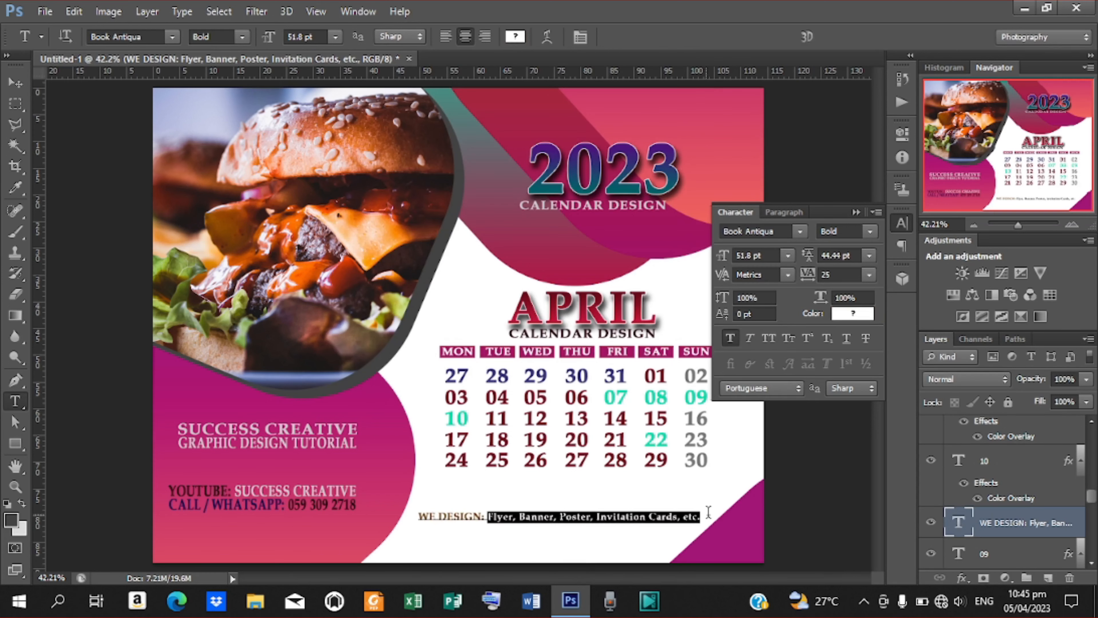
click(851, 313)
key(Tab)
key(Tab)
key(Tab)
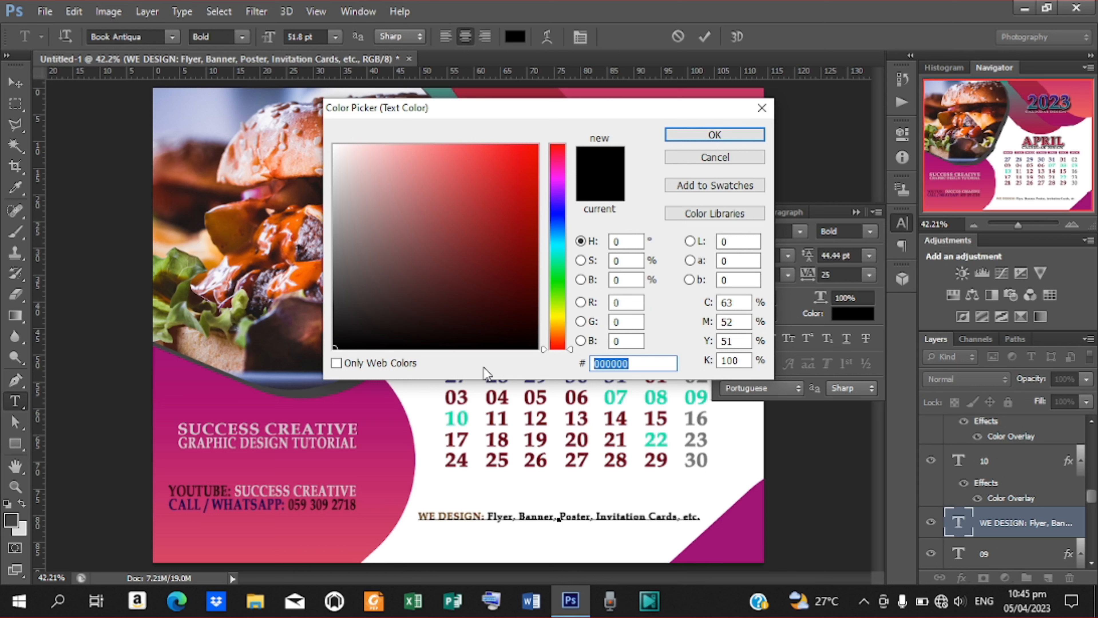
text(ff)
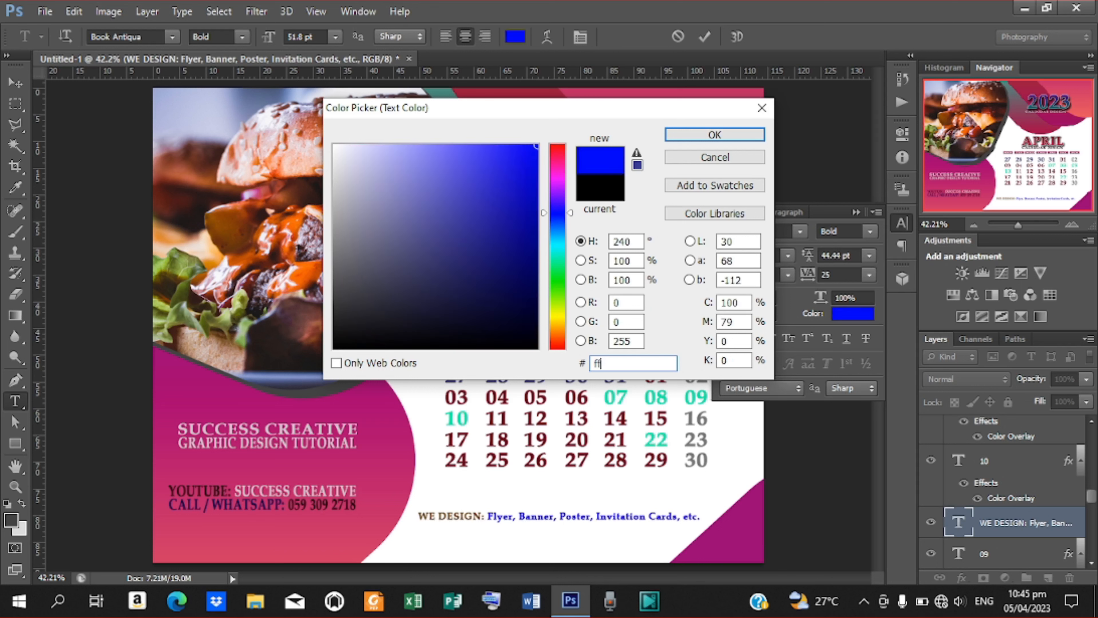
text(63)
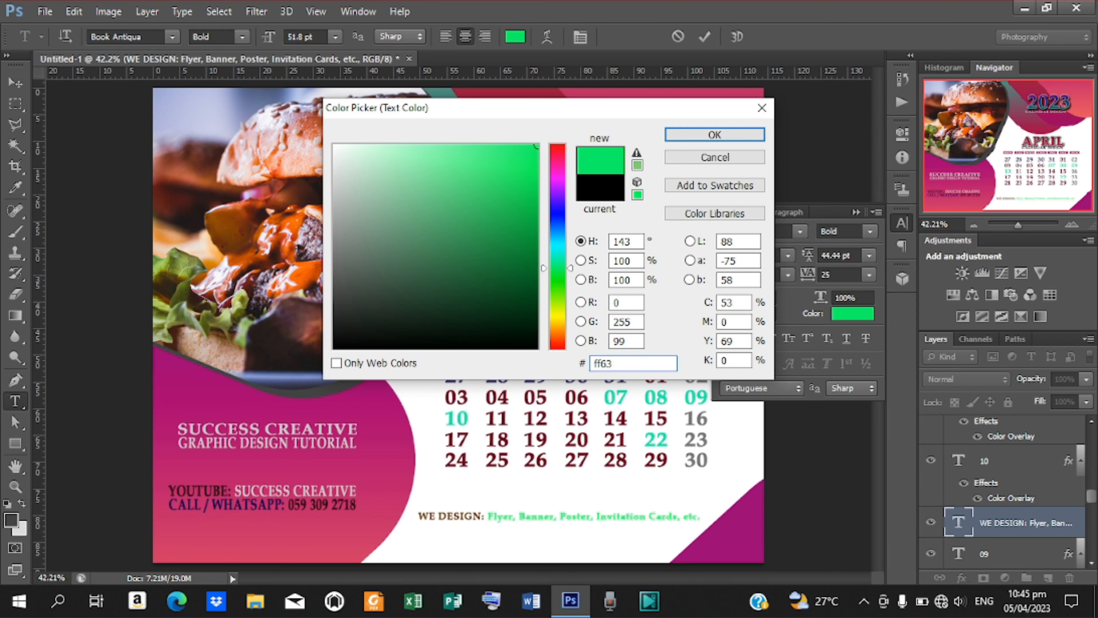
text(47)
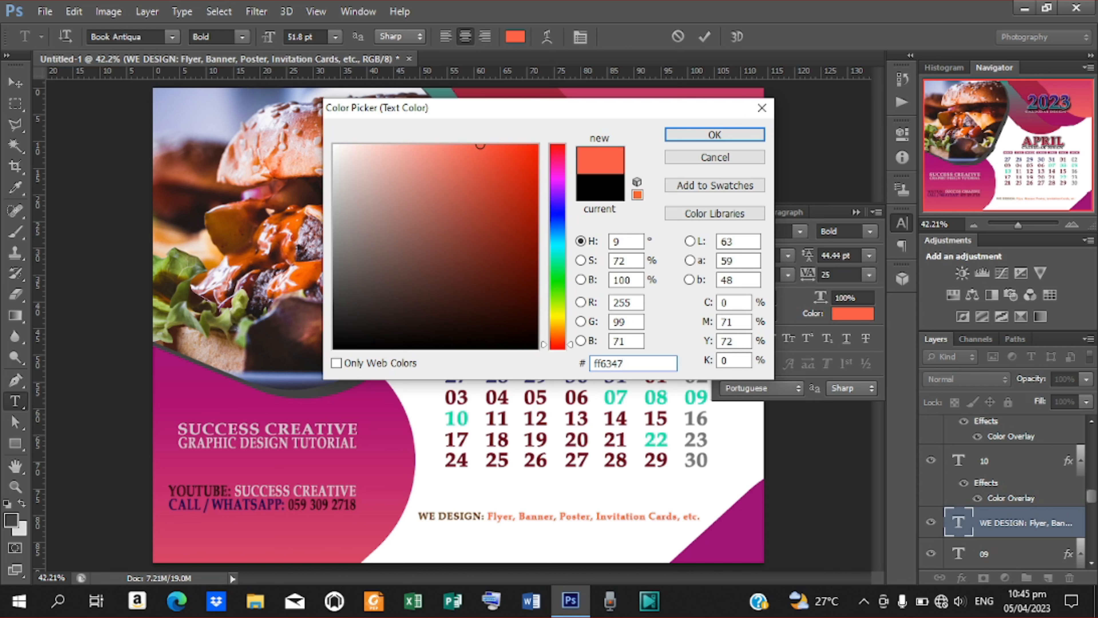
key(Return)
key(BackSpace)
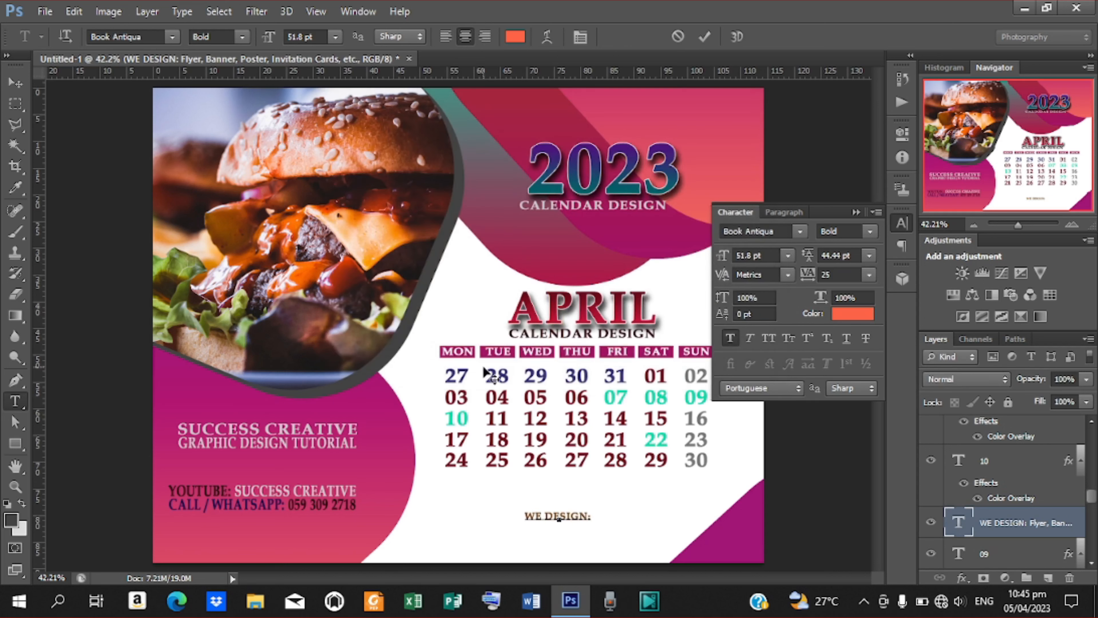
key(ctrl+z)
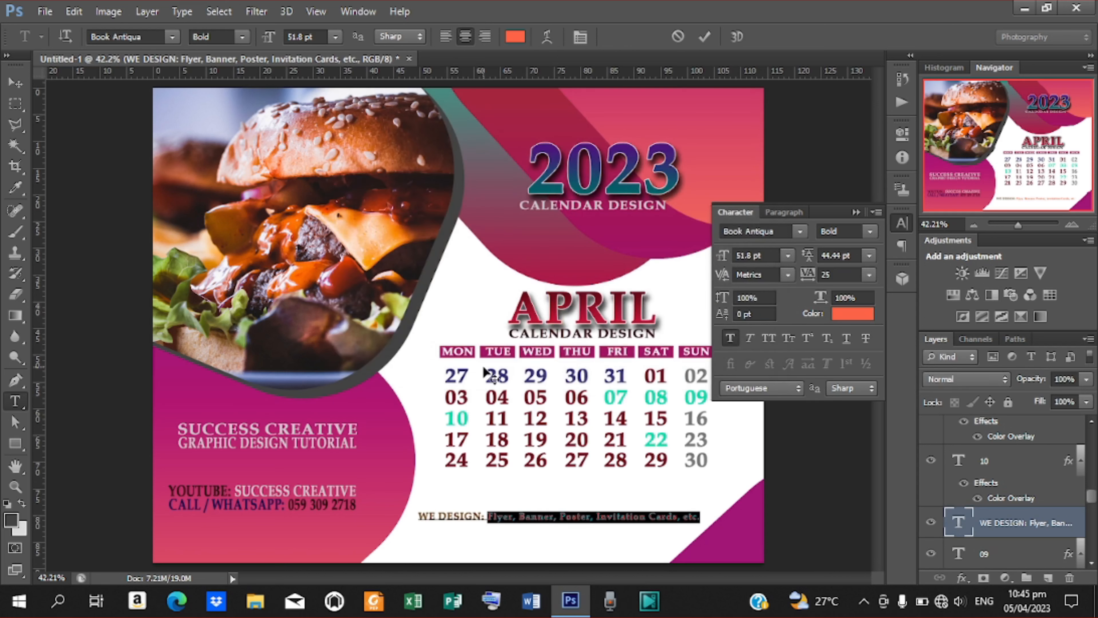
click(705, 29)
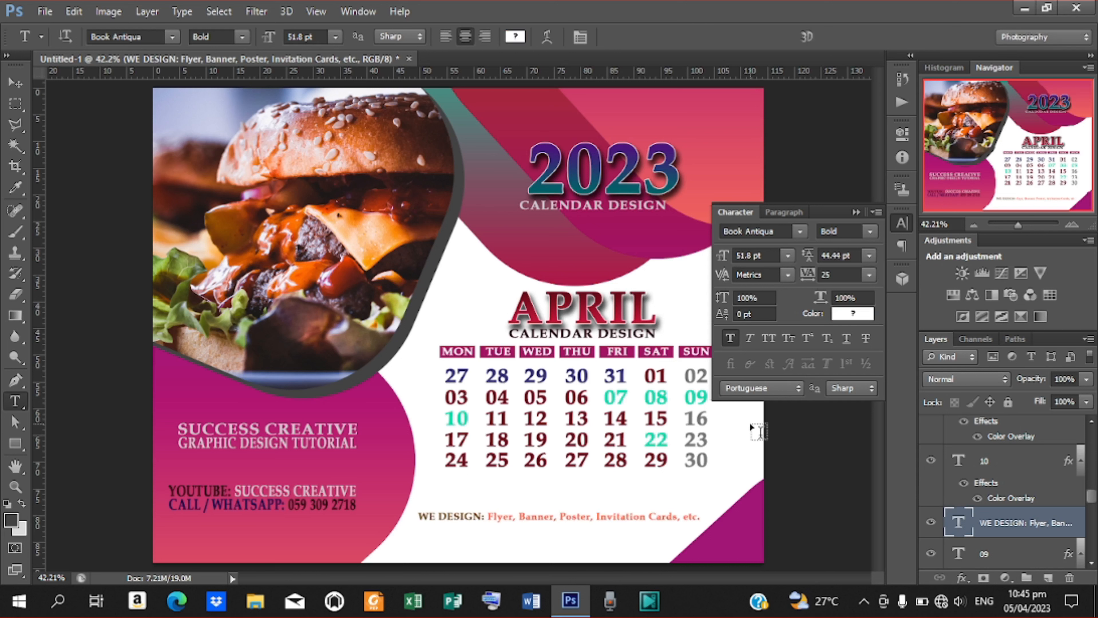
Nudge the services line down and shift the CALENDAR DESIGN caption slightly right.
click(18, 82)
key(Down)
key(Down)
key(Down)
key(Down)
key(Down)
key(Down)
key(Down)
key(Down)
key(Down)
key(Down)
key(Down)
key(Down)
key(Down)
key(Down)
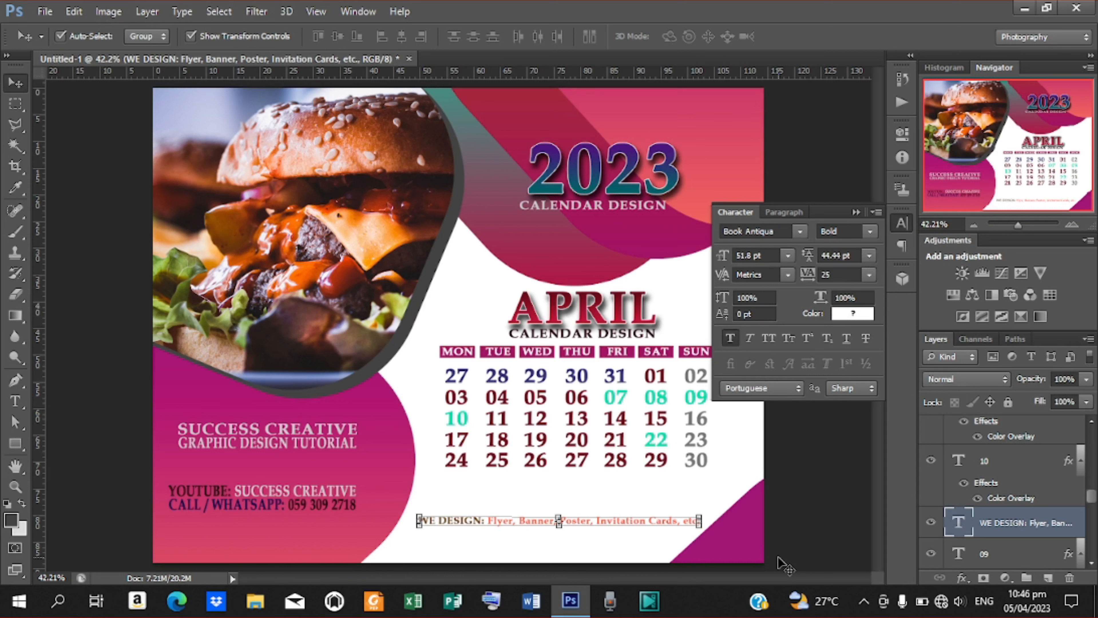
click(562, 205)
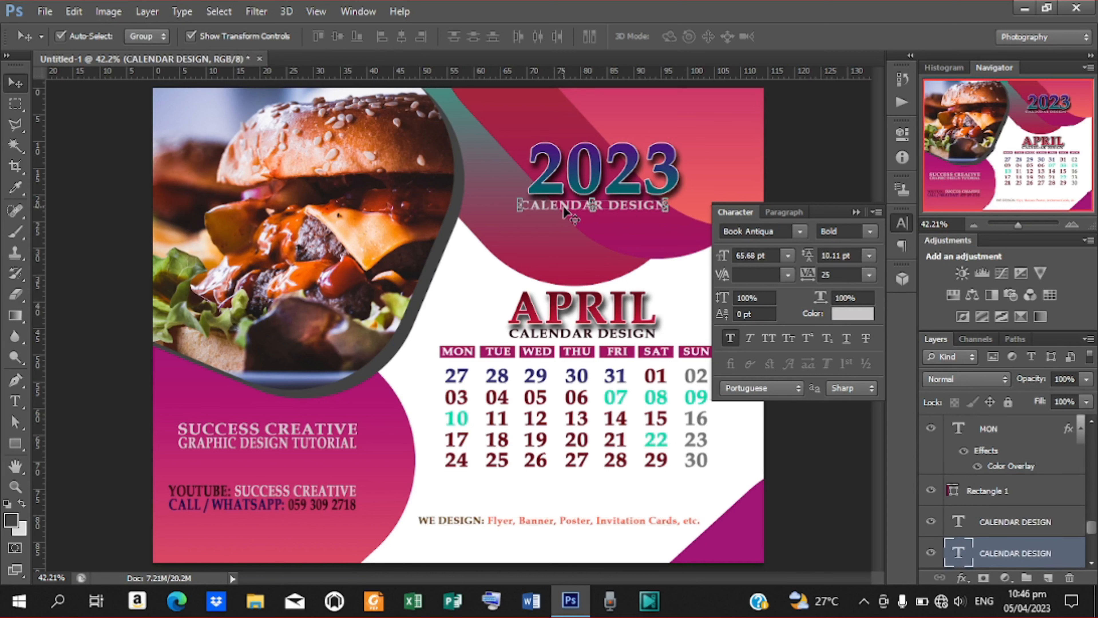
key(Right)
key(Right)
key(Right)
key(Right)
key(Right)
key(Right)
key(Right)
key(Right)
key(Right)
key(Right)
key(Right)
key(Right)
key(Right)
key(Right)
key(Right)
key(Right)
key(Right)
key(Right)
key(Right)
key(Right)
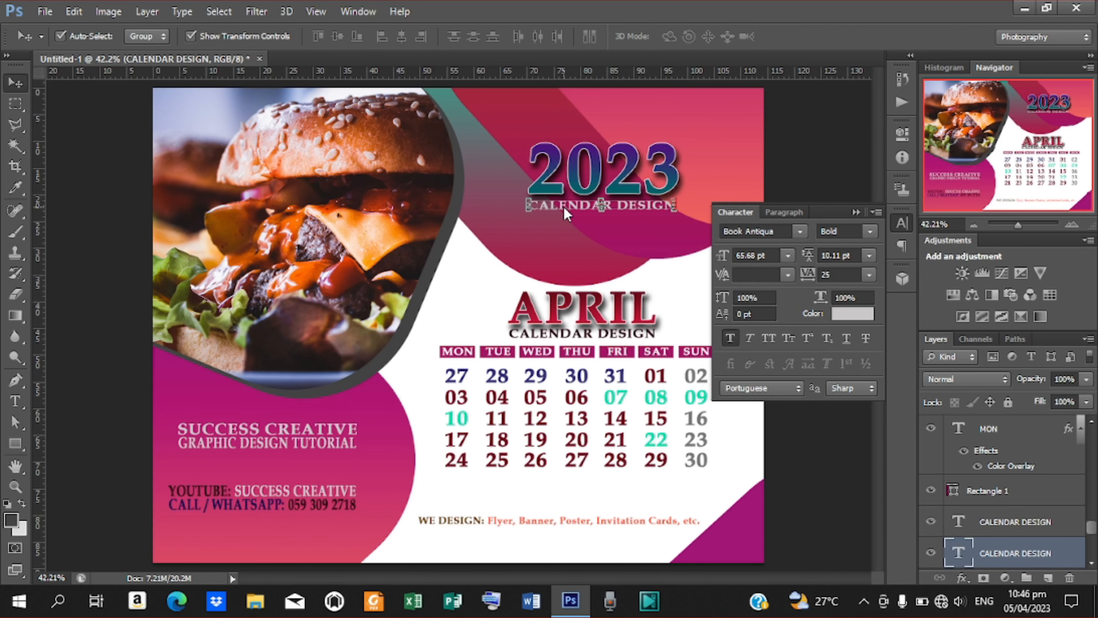
key(Left)
key(Left)
key(Left)
key(Left)
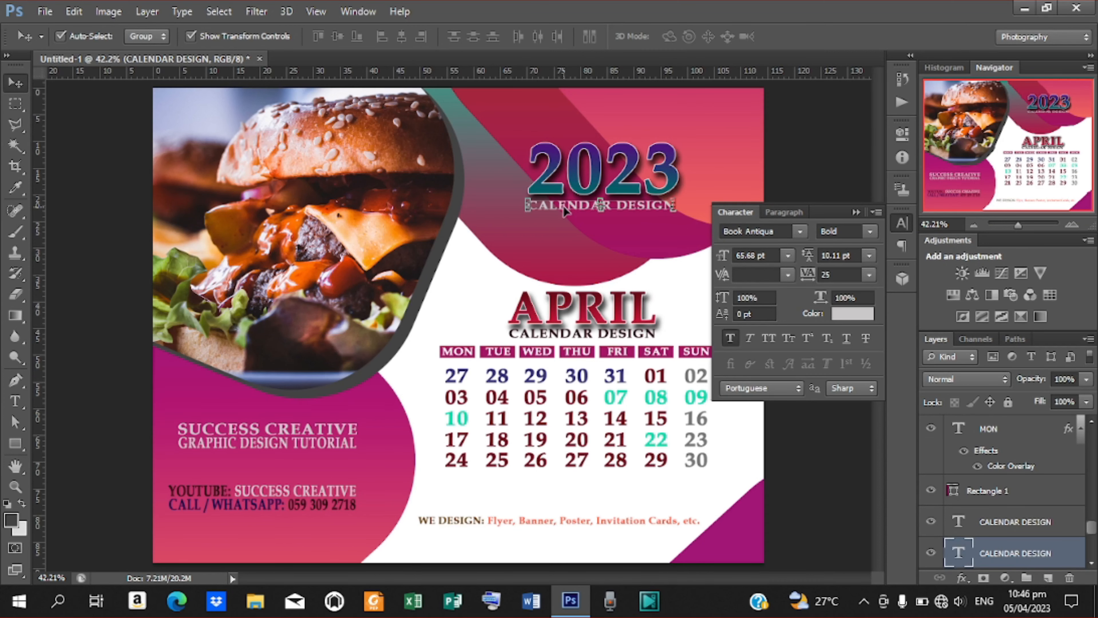